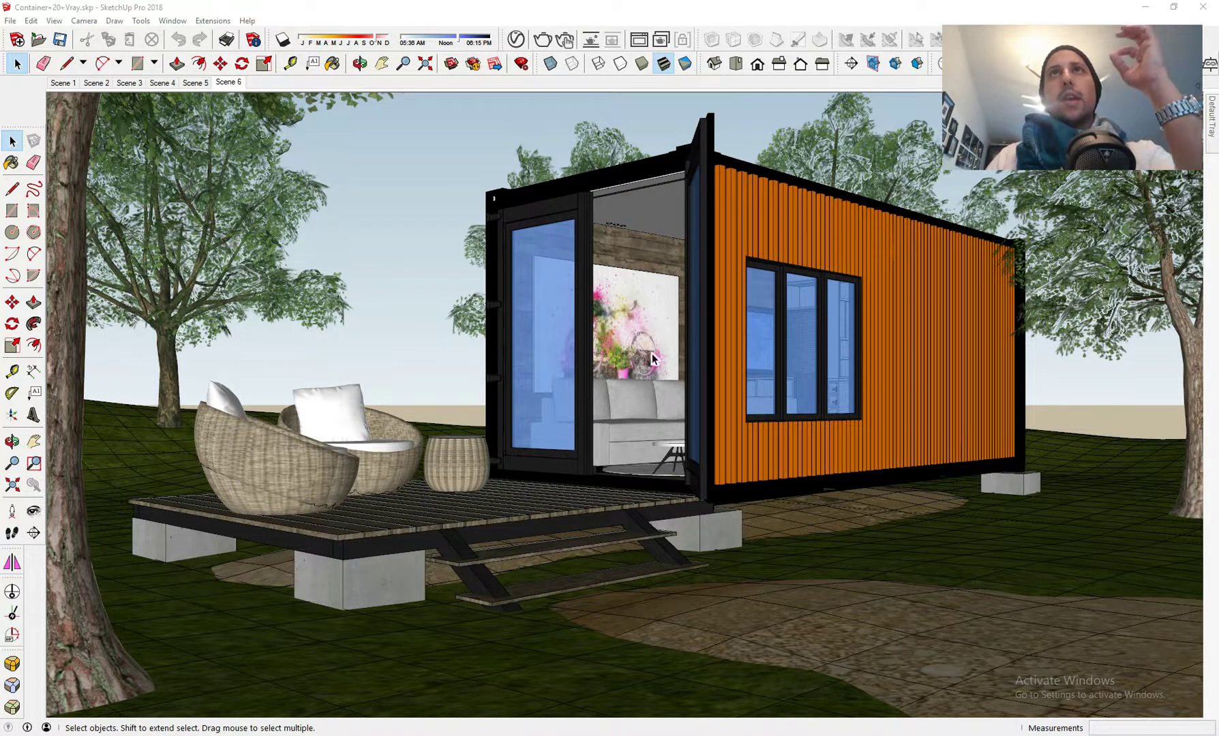
- Open the V-Ray render settings and enable the denoiser
left_click(593, 39)
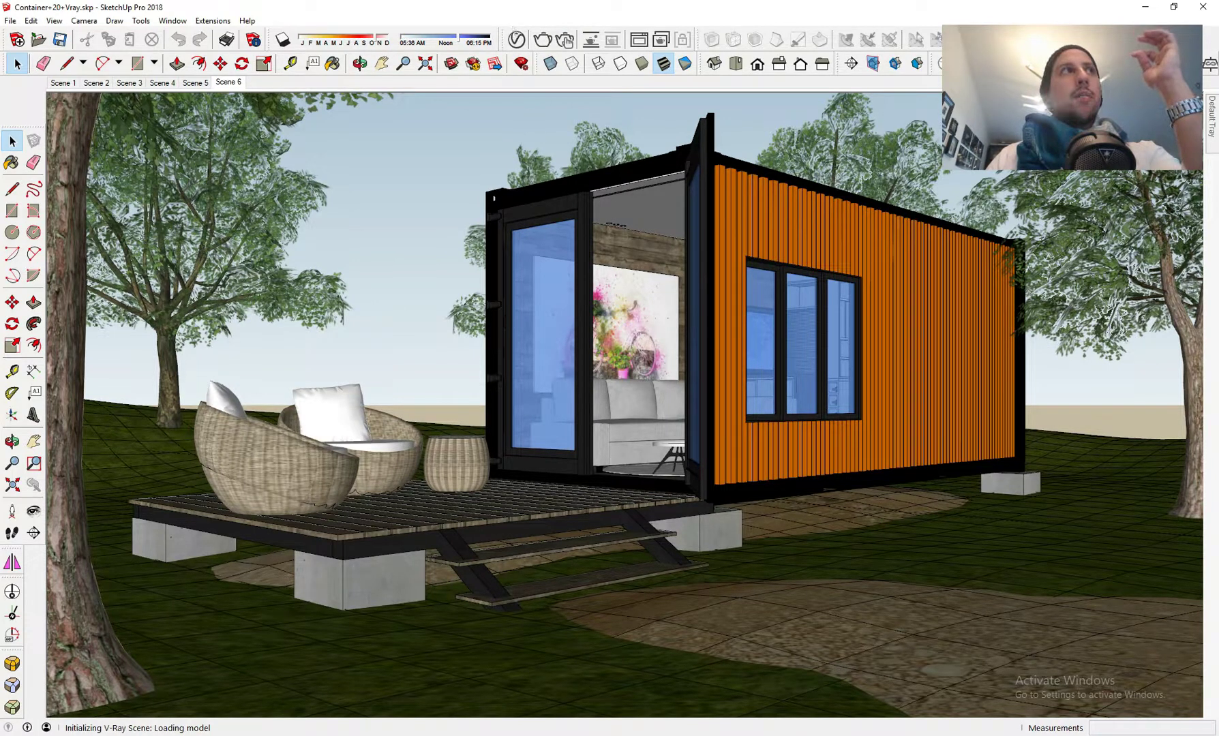
left_click(518, 40)
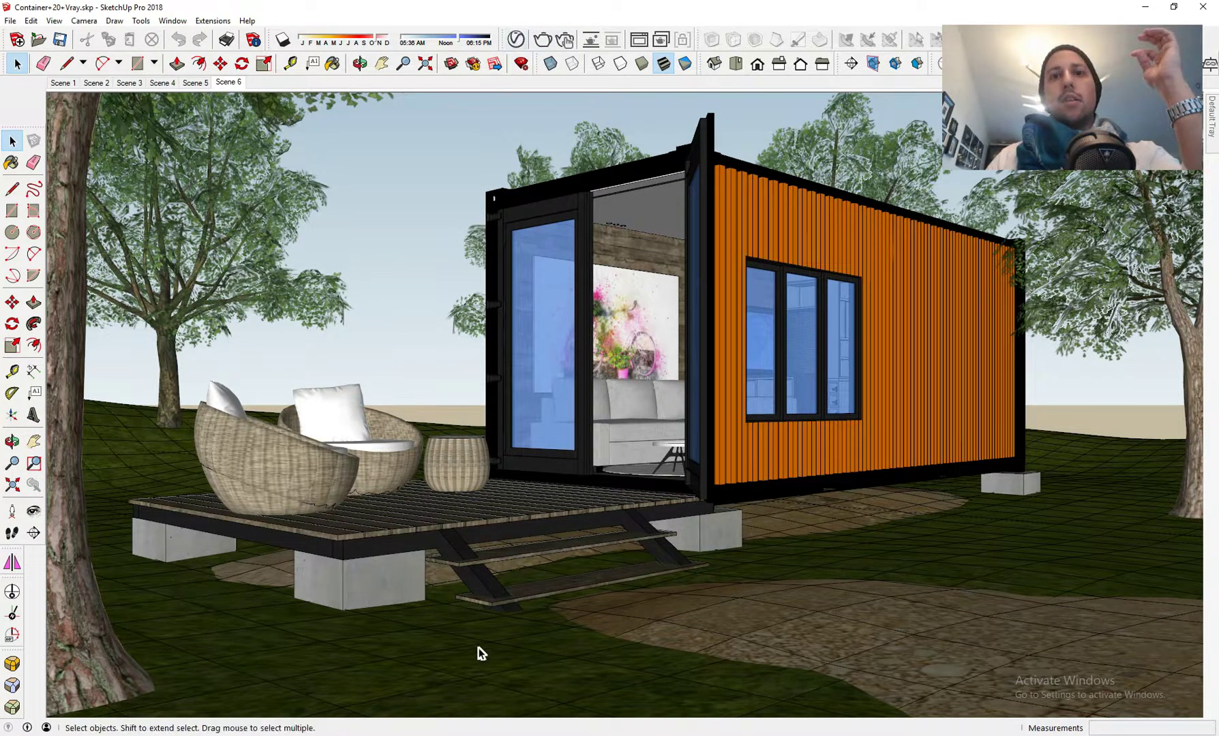
left_click_drag(560, 161, 239, 119)
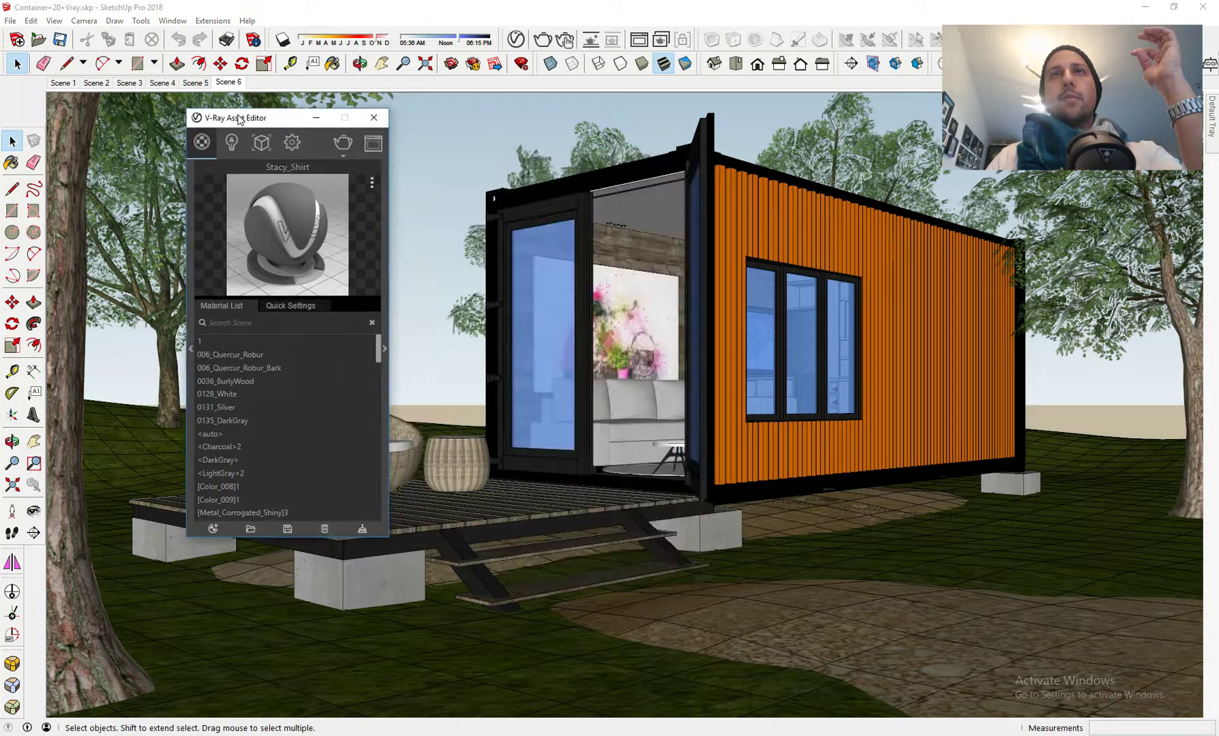
left_click(292, 147)
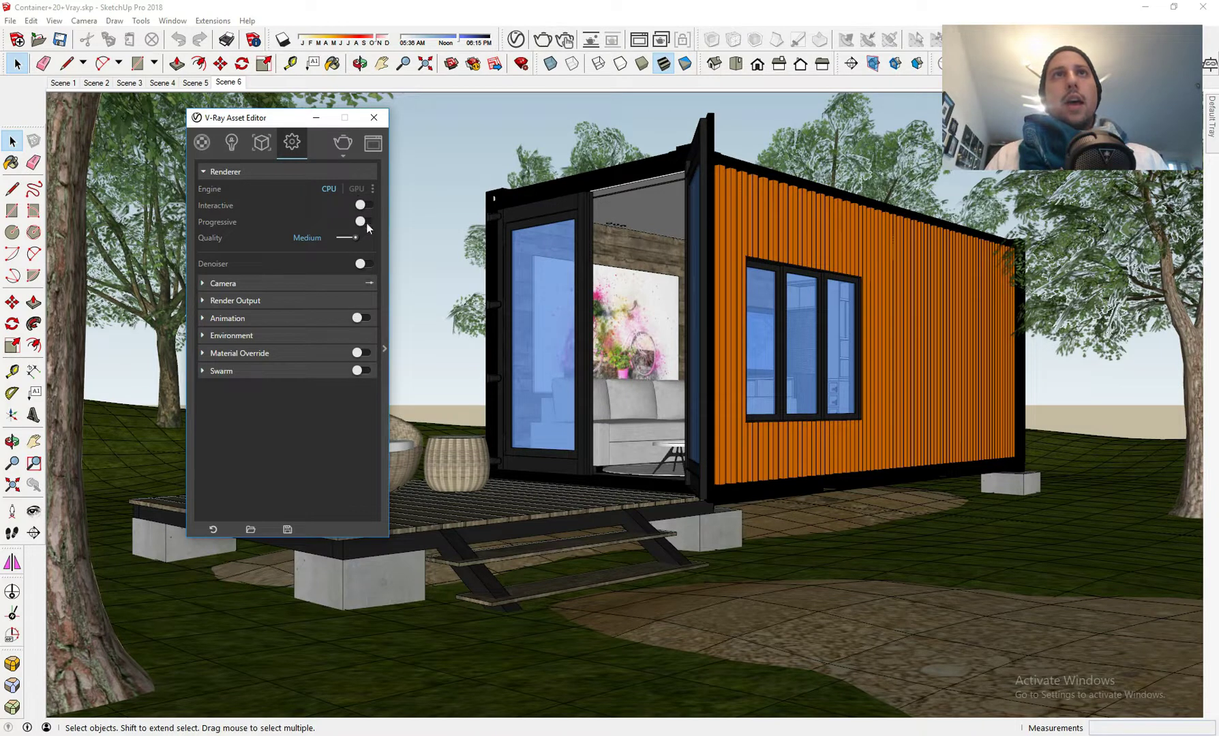
left_click(367, 264)
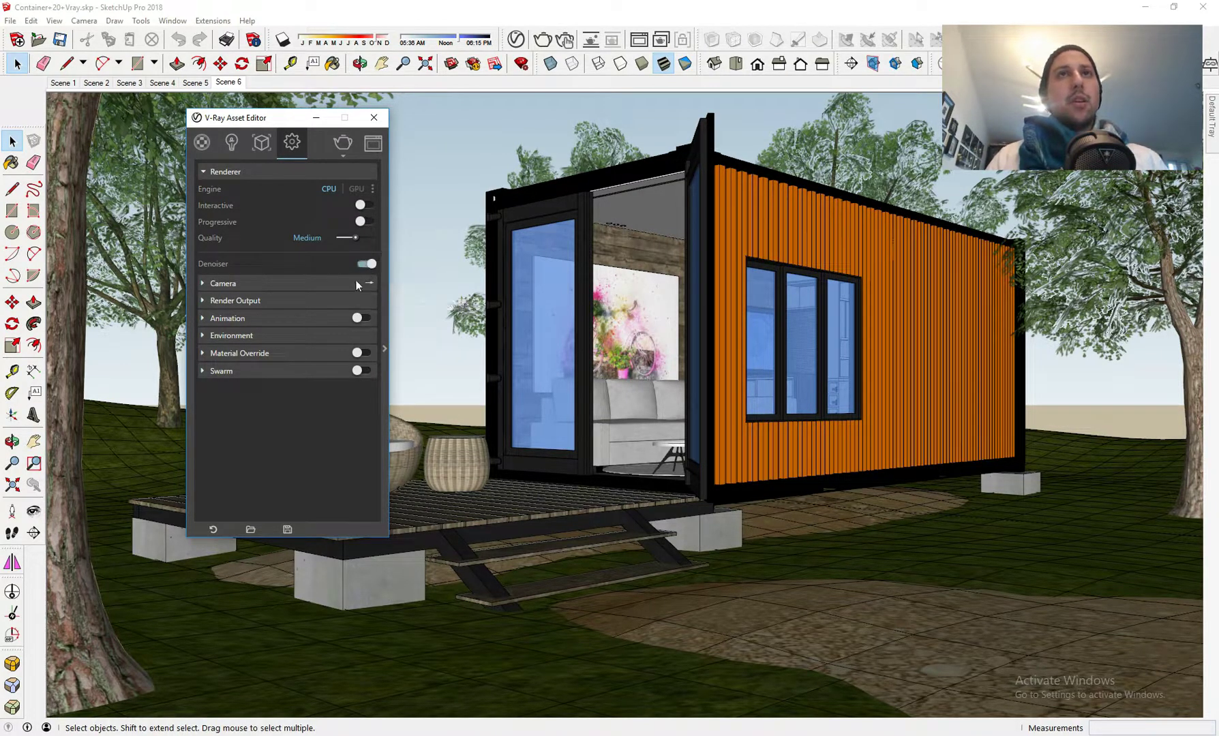
- Set the render output size to 1920 × 1080 with the 16:9 widescreen aspect ratio
left_click(326, 301)
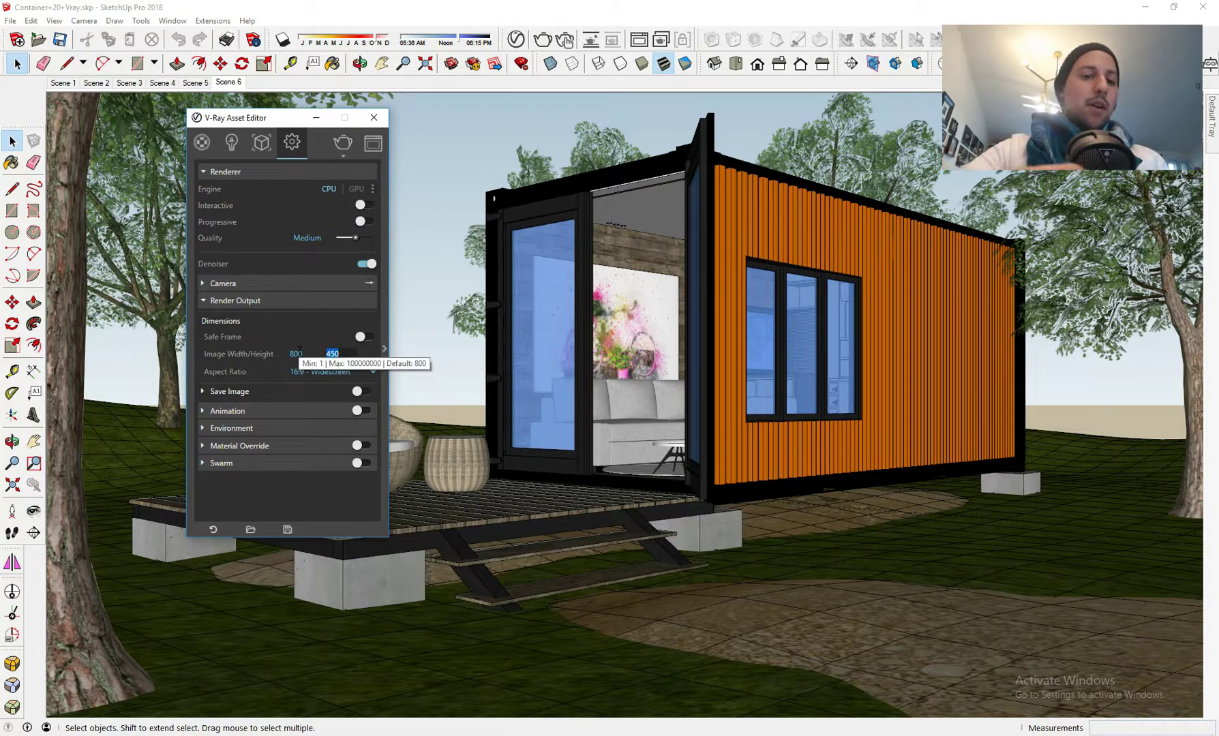
left_click(331, 353)
type("1080")
key("Return")
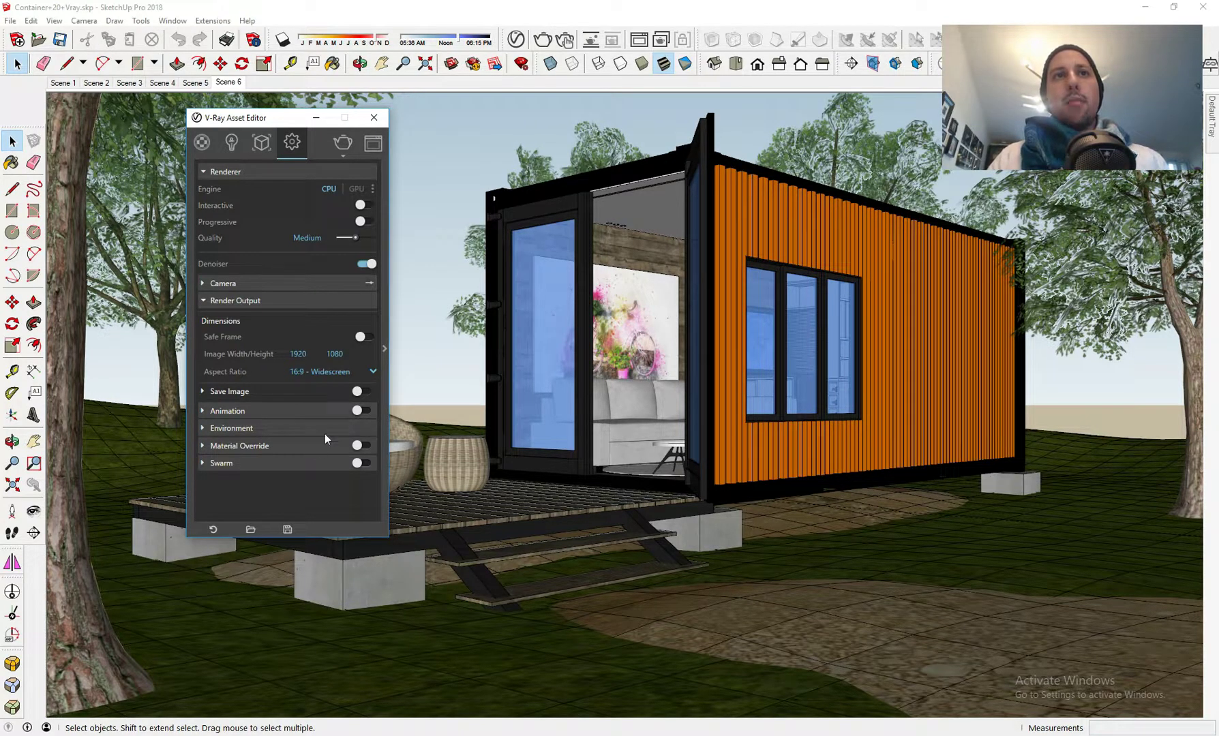
- Enable ambient occlusion under global illumination and add a Material ID render element
left_click(384, 346)
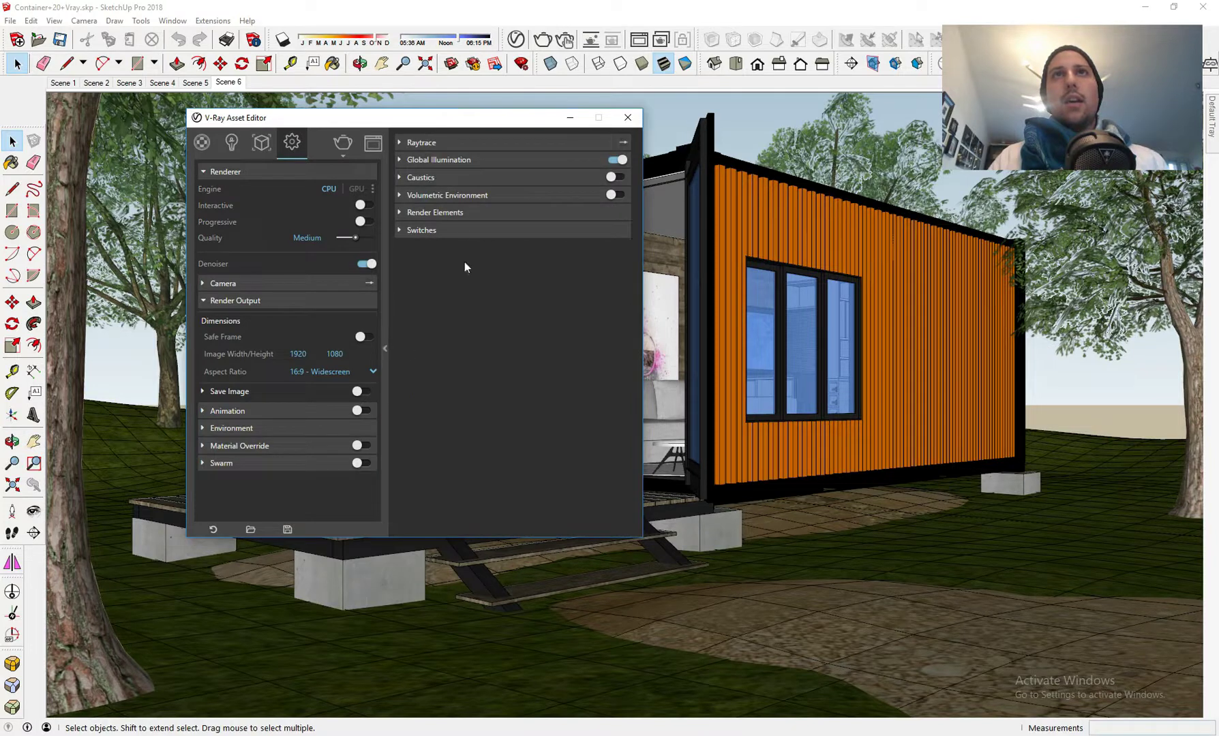
left_click(456, 166)
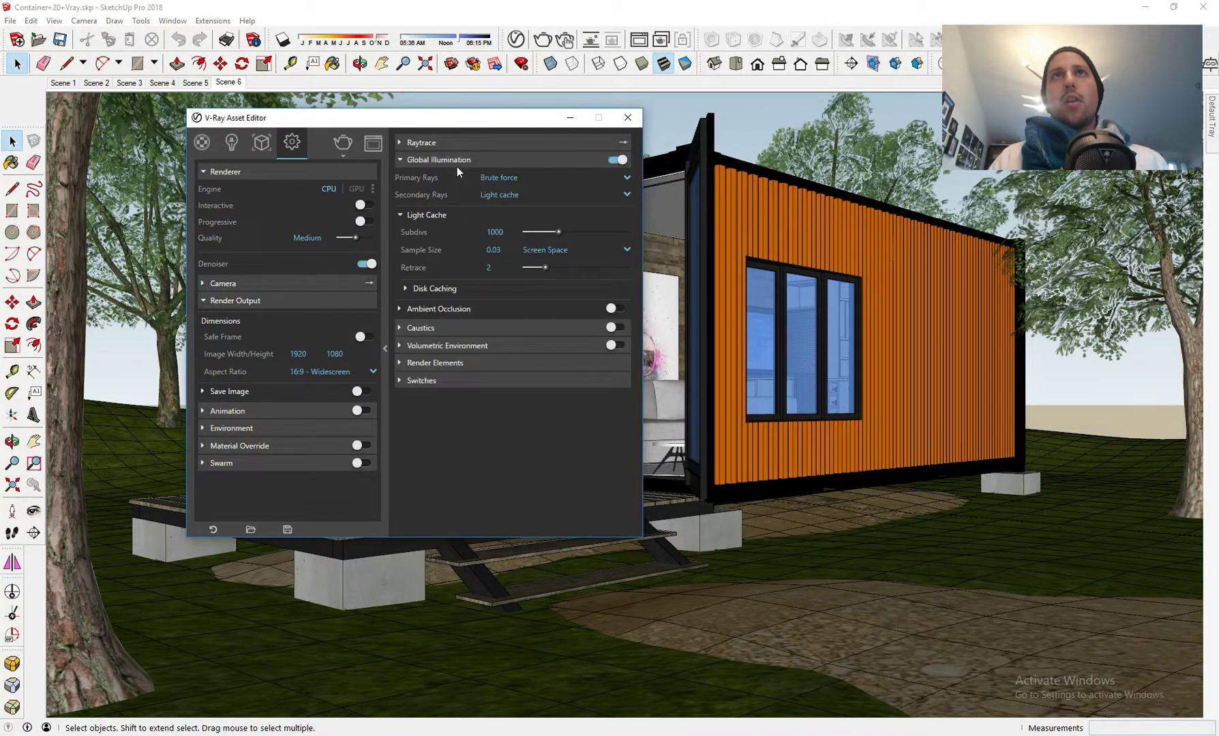
left_click(612, 309)
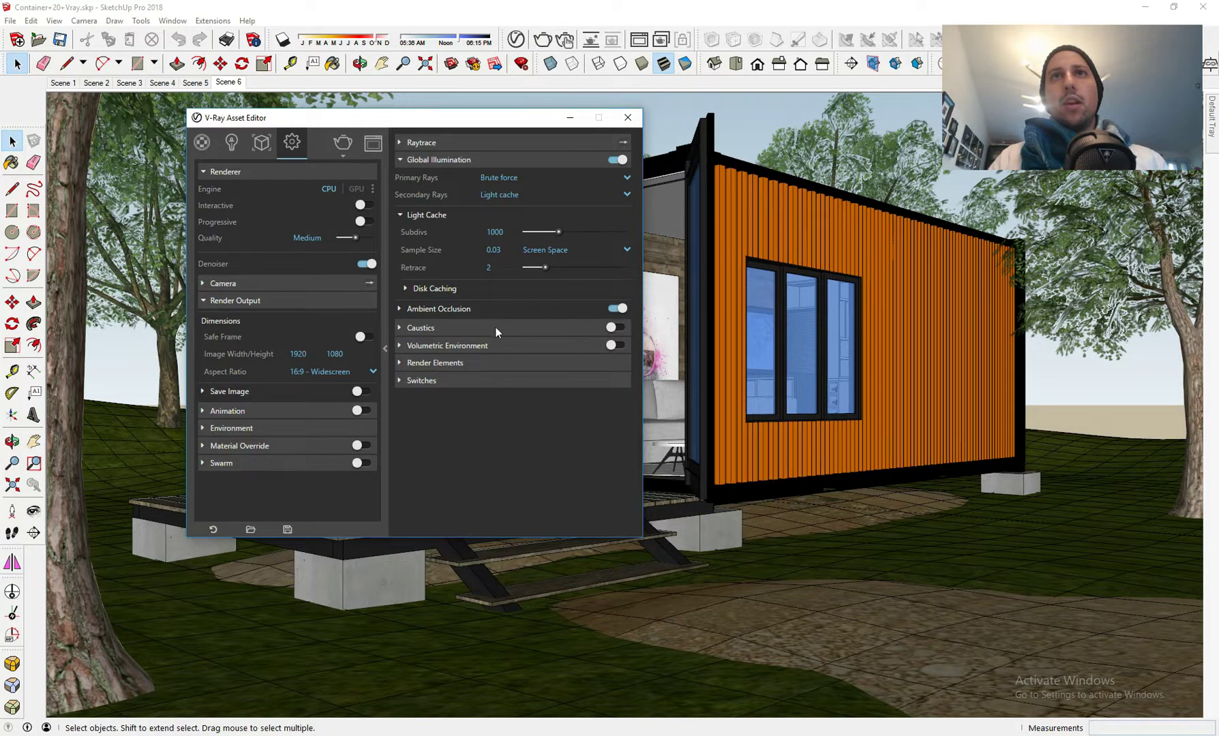
left_click(495, 363)
left_click(534, 385)
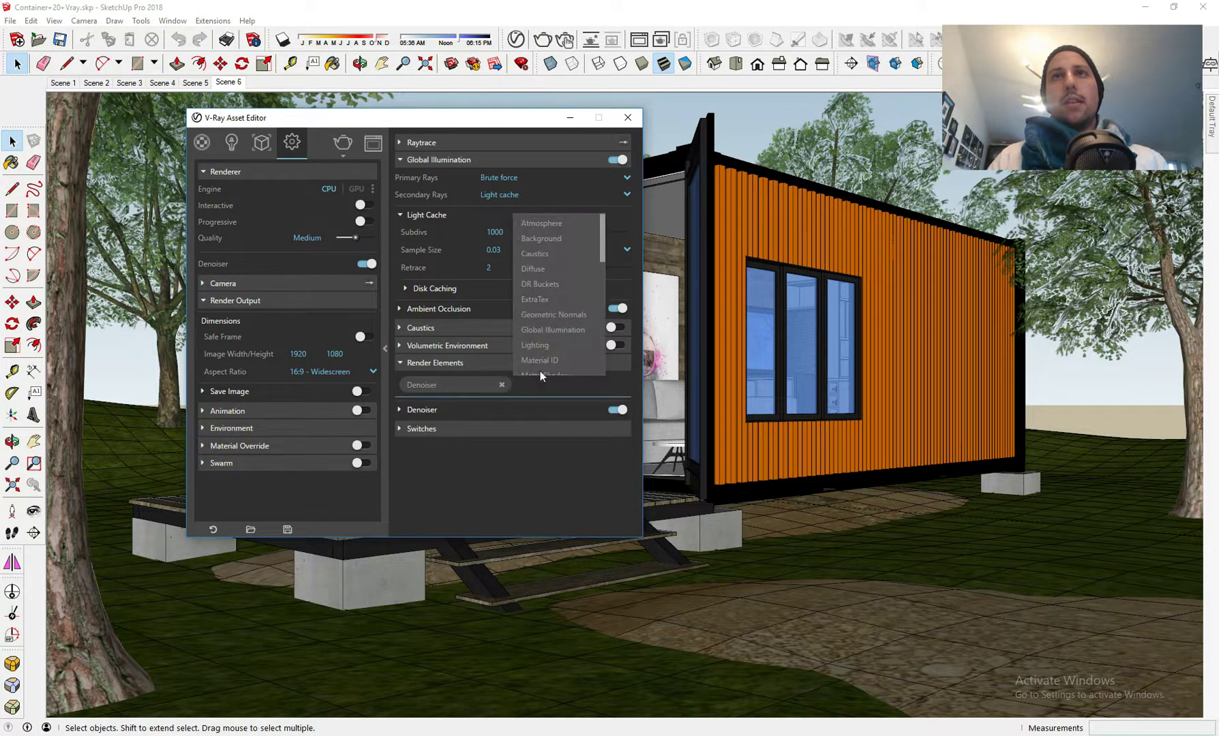
left_click(545, 360)
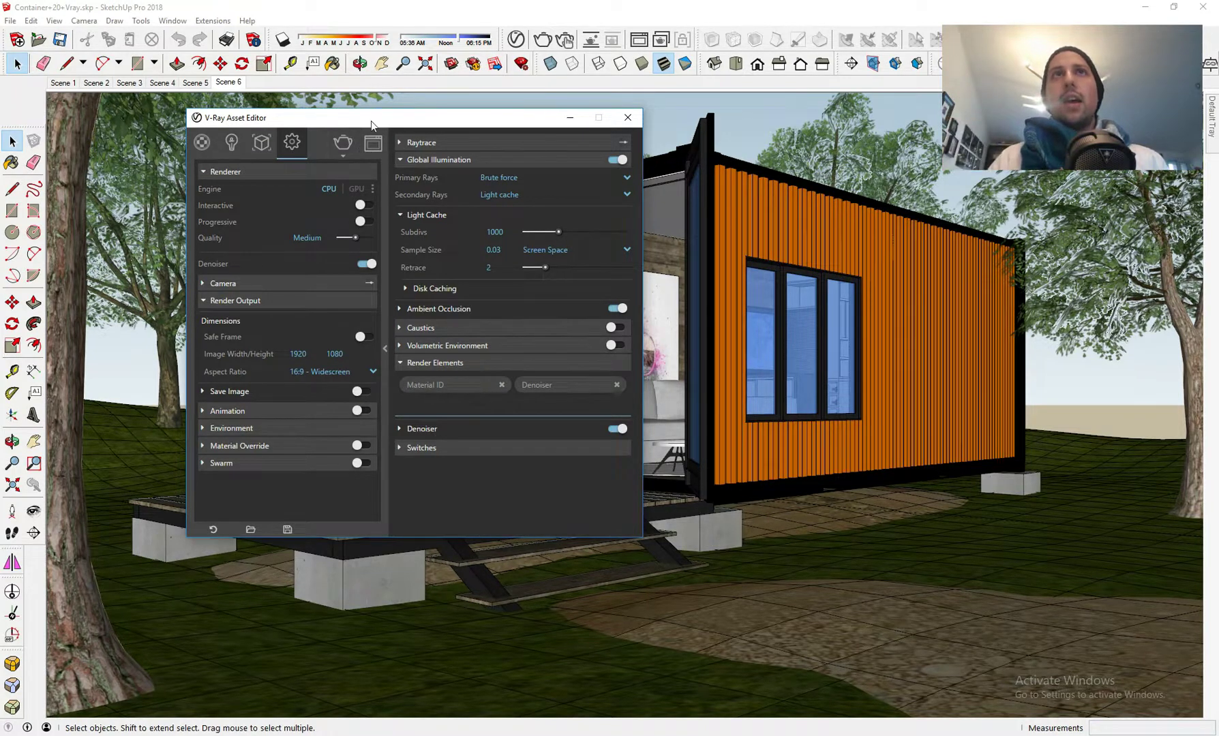
- Run a V-Ray test render of the container house view, then close the render and the Asset Editor
left_click(344, 145)
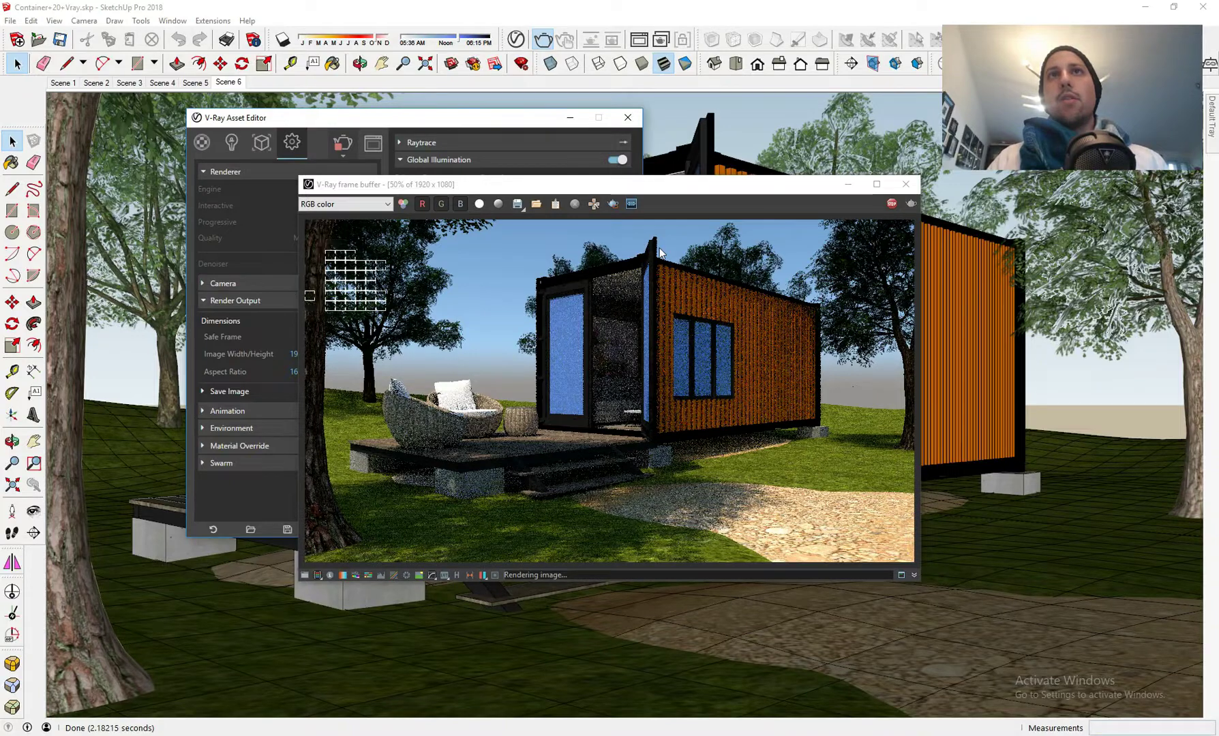
left_click(904, 186)
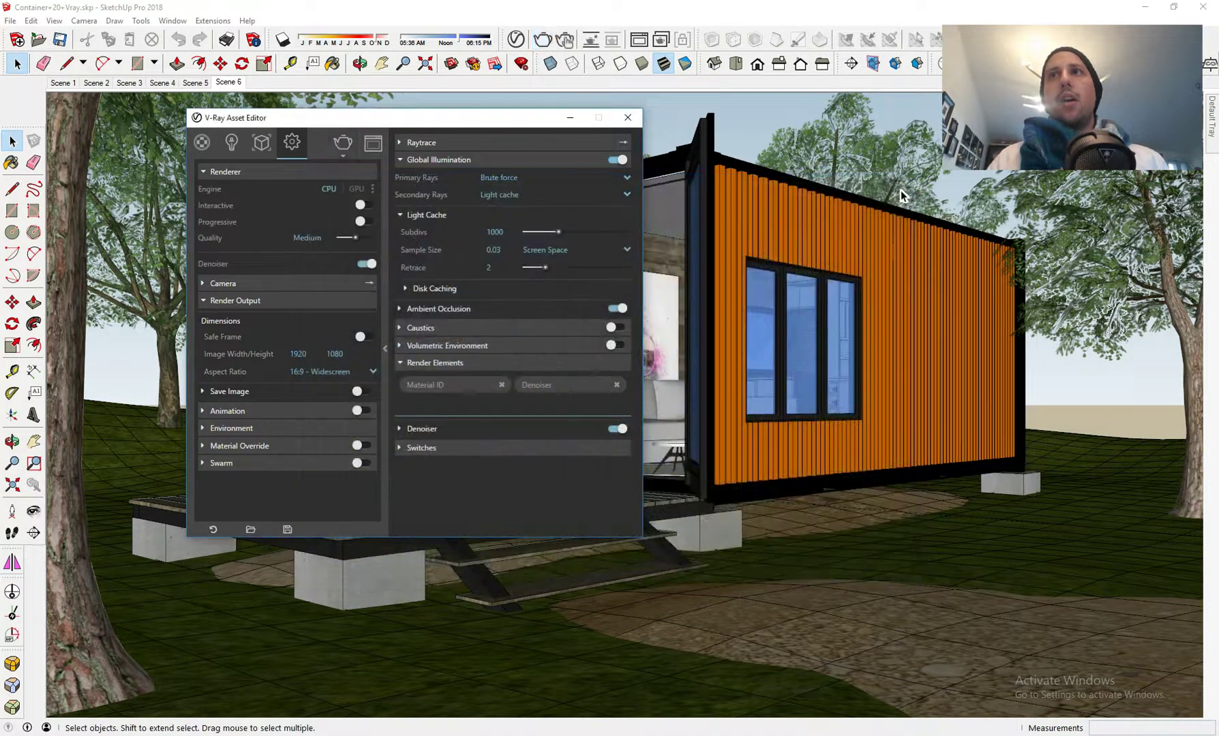
left_click(628, 118)
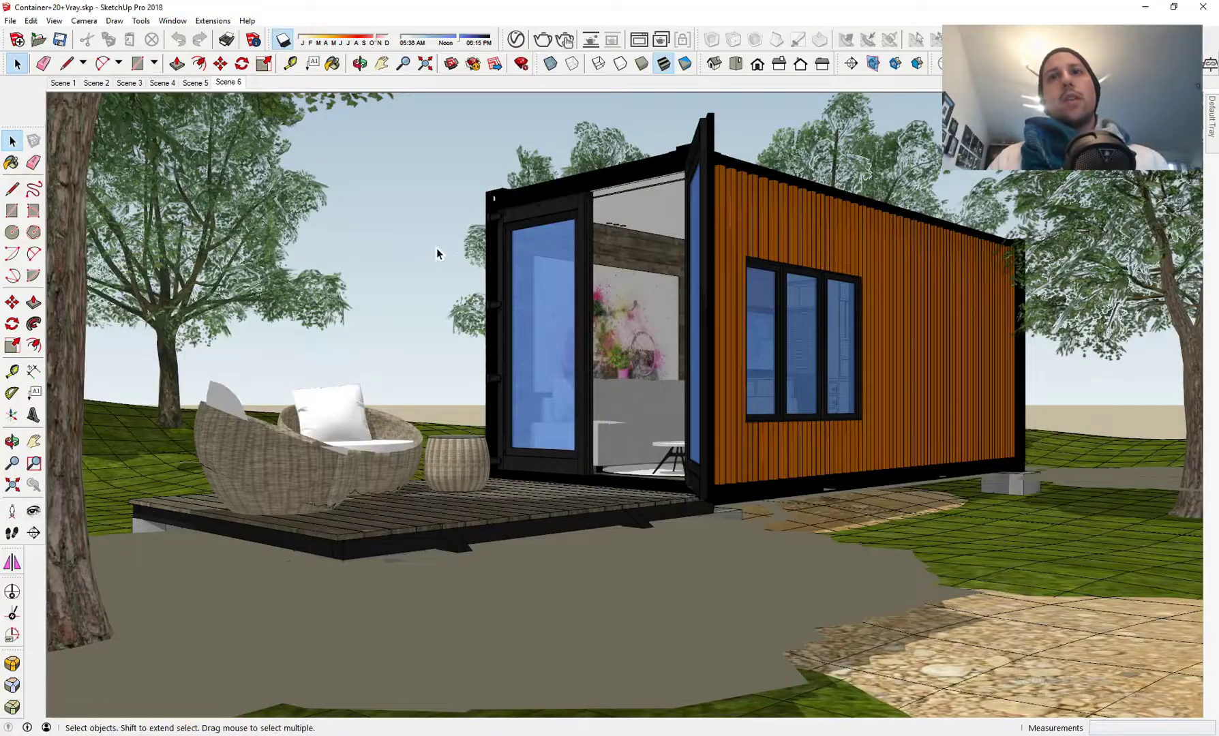
- View the whole site from above with shadows shown and adjust the shadows' time of day and date
middle_click_drag(436, 253, 475, 577)
scroll(536, 450, "down", 5)
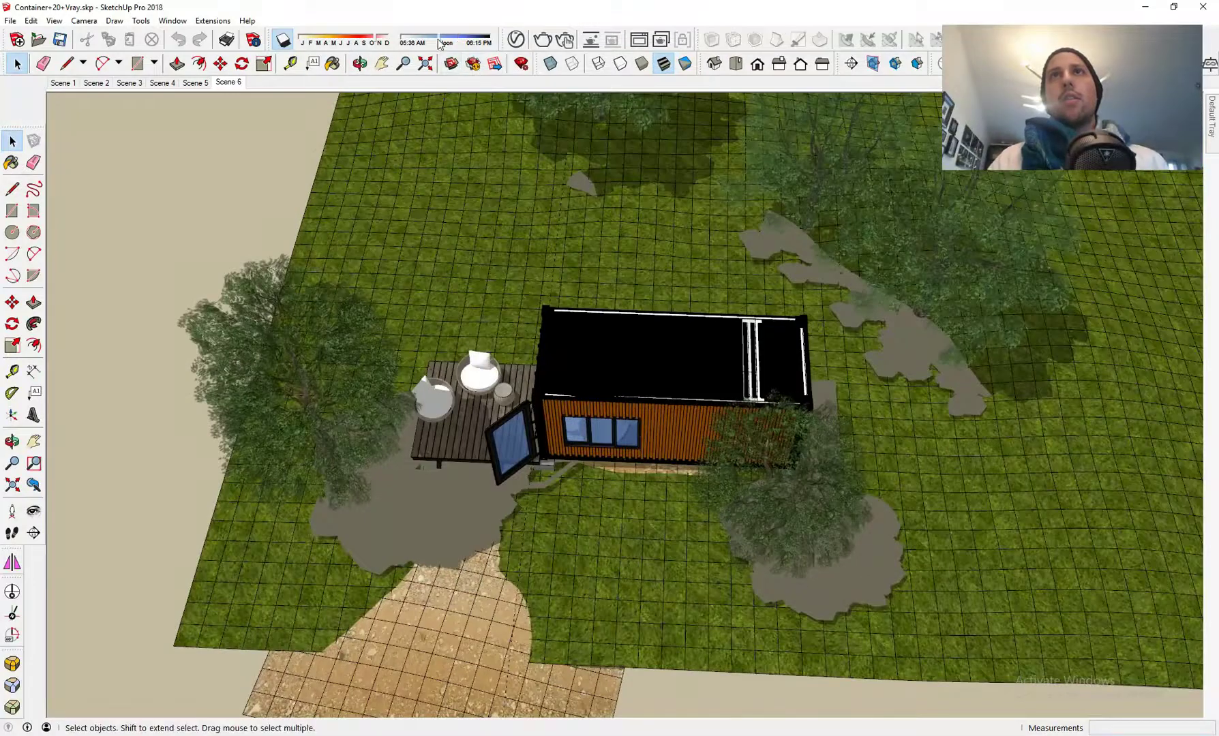
mouse_move(439, 43)
left_mouse_down()
mouse_move(485, 43)
mouse_move(448, 39)
left_mouse_up()
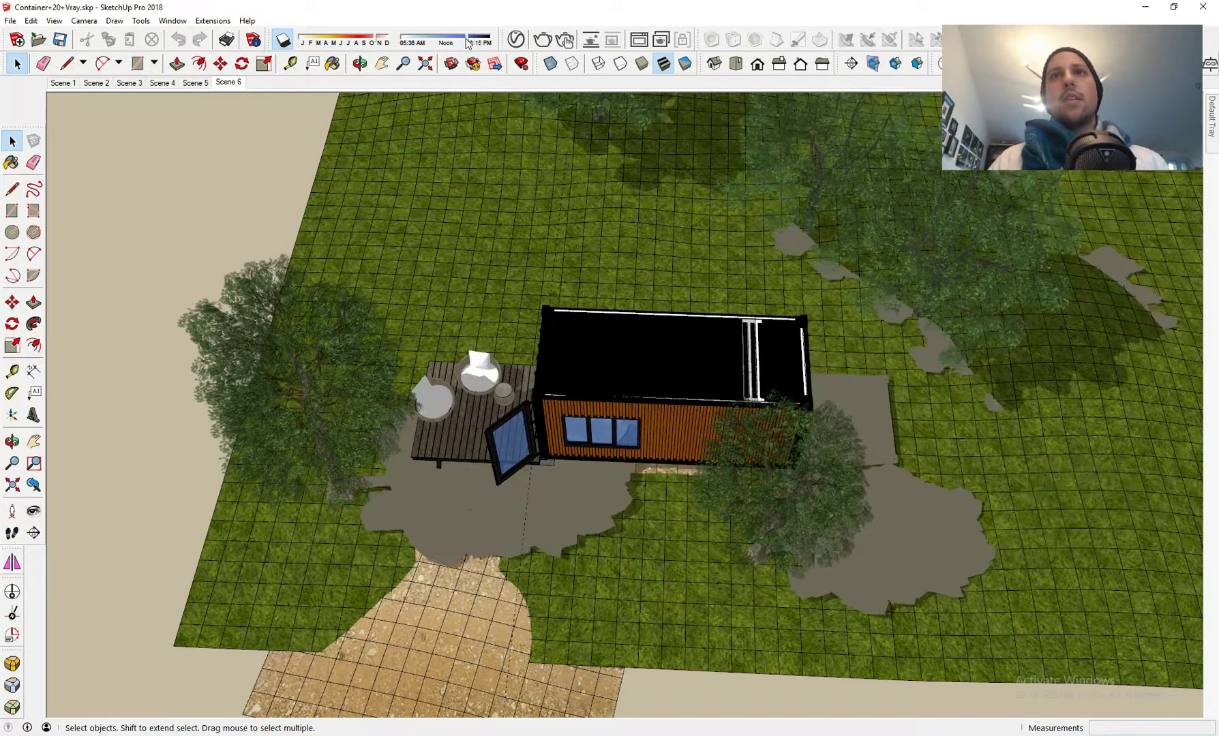
left_click_drag(373, 35, 350, 44)
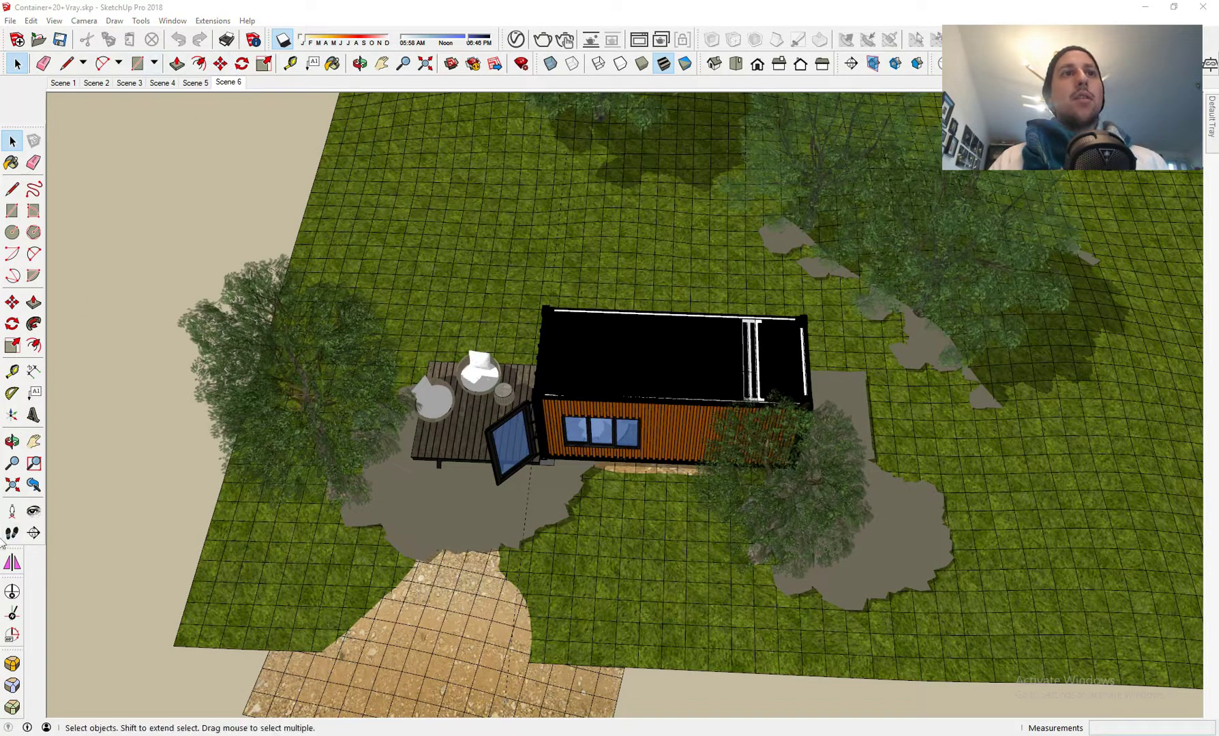
- Use the Solar North tool to redirect north from the gravel path toward the area beyond the deck-side tree, readjusting the shadow date
left_click_drag(23, 576, 193, 218)
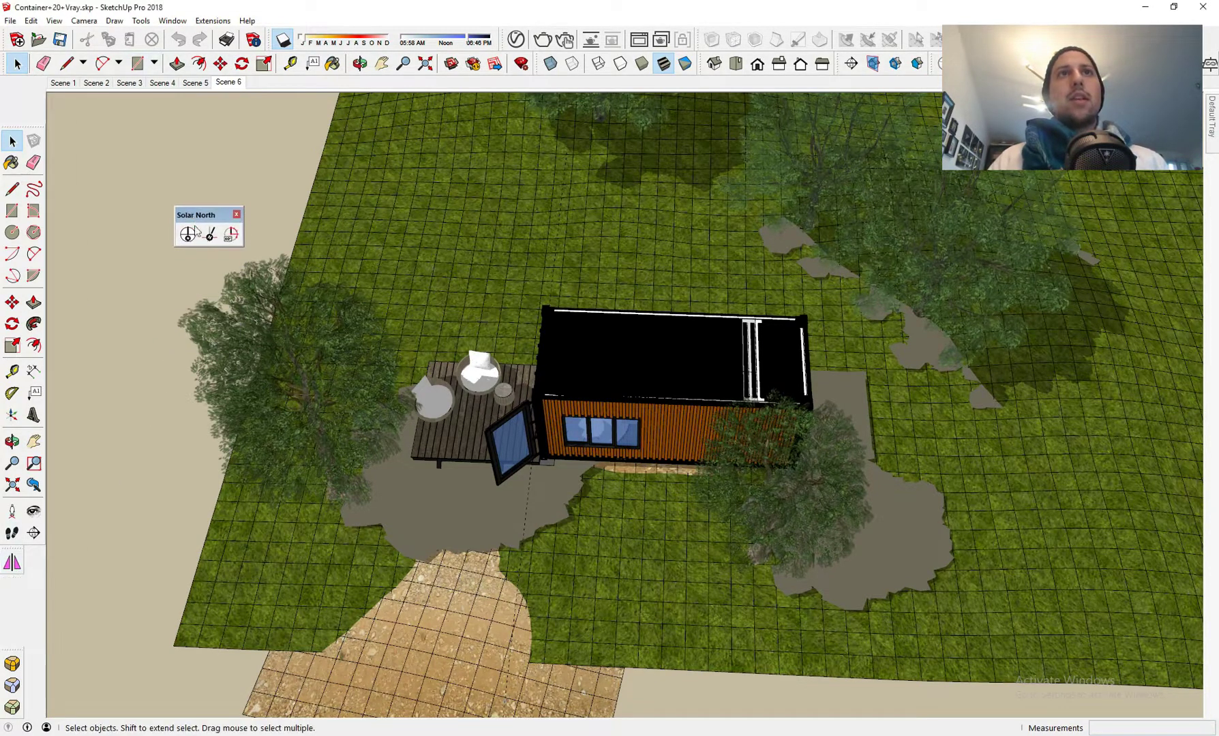
left_click(211, 235)
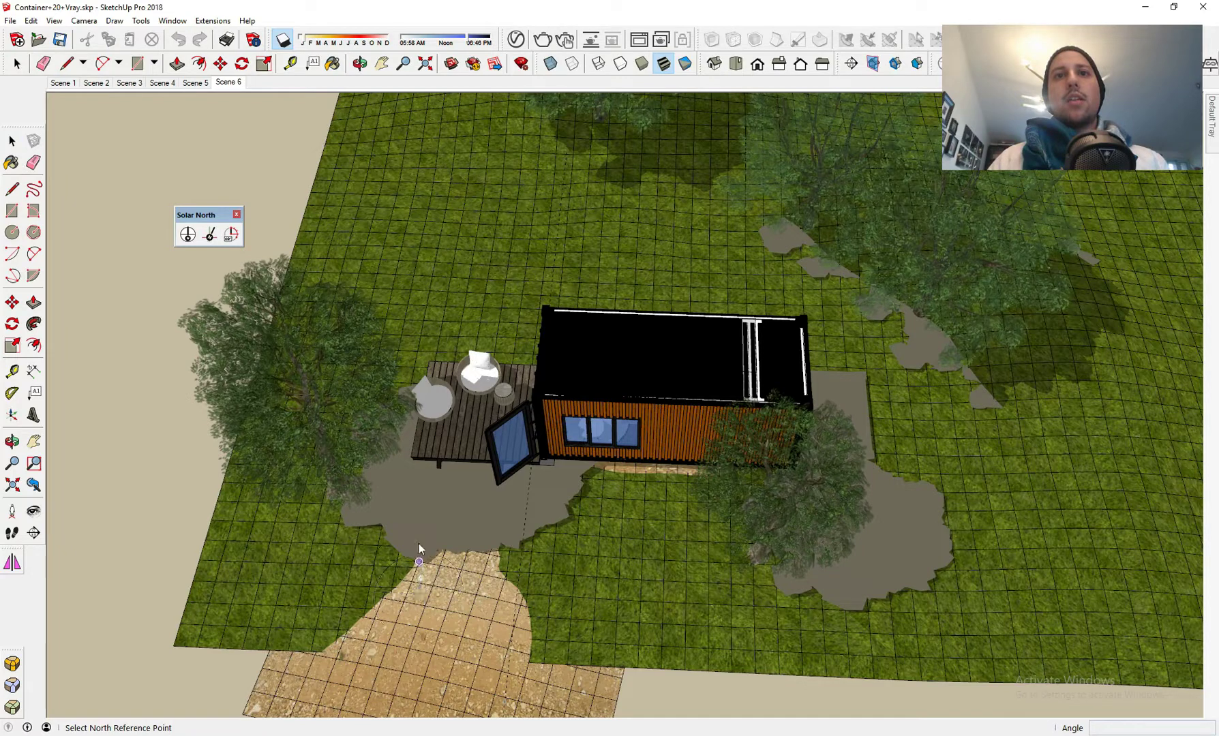
left_click_drag(375, 36, 378, 39)
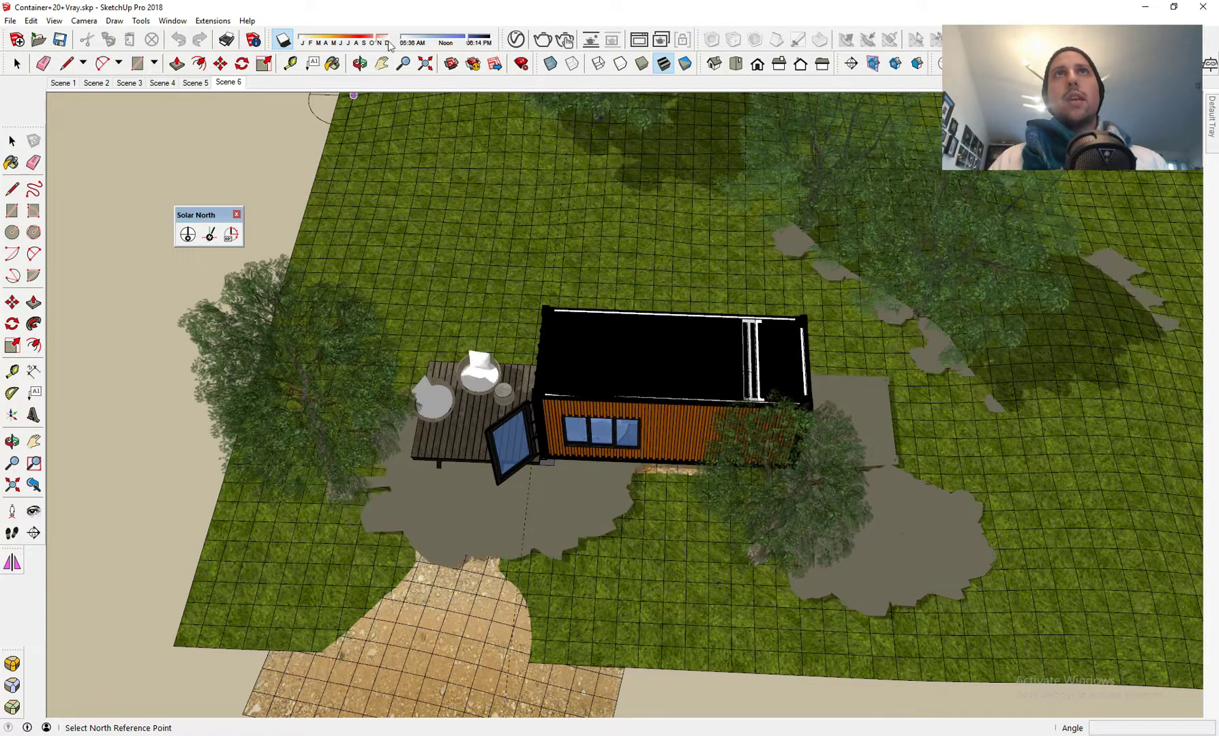
left_click(404, 602)
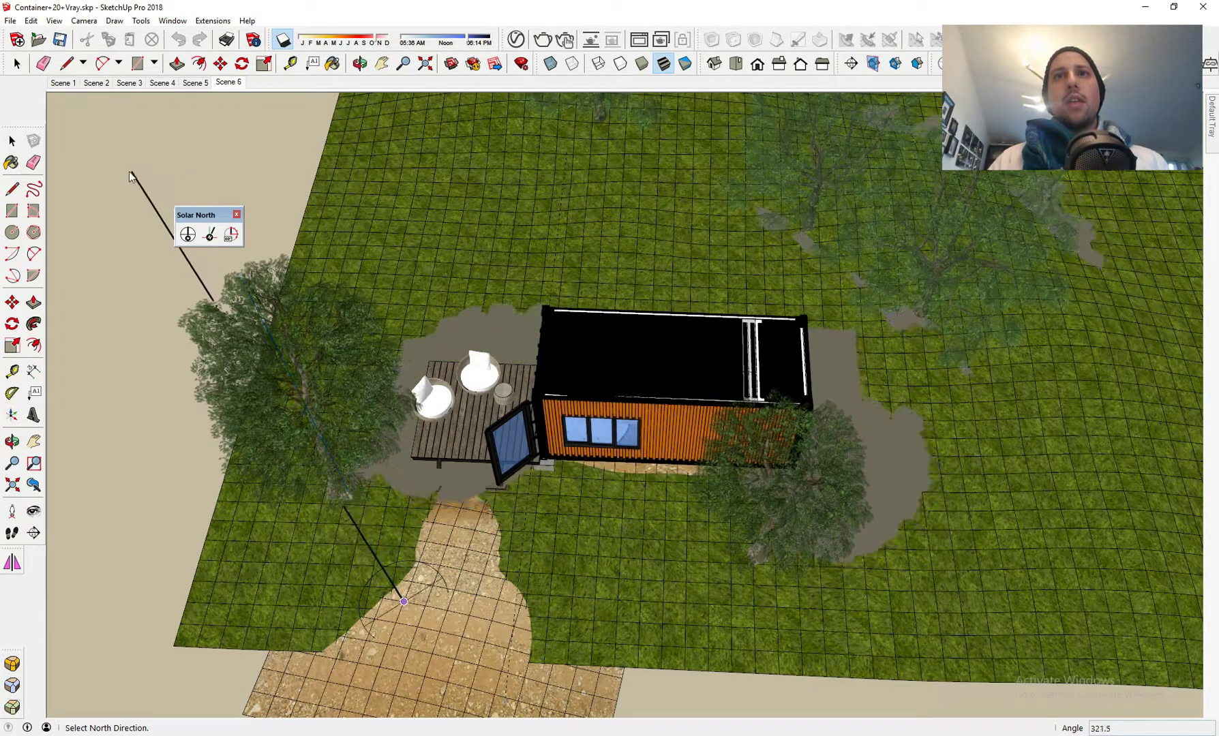
left_click(88, 175)
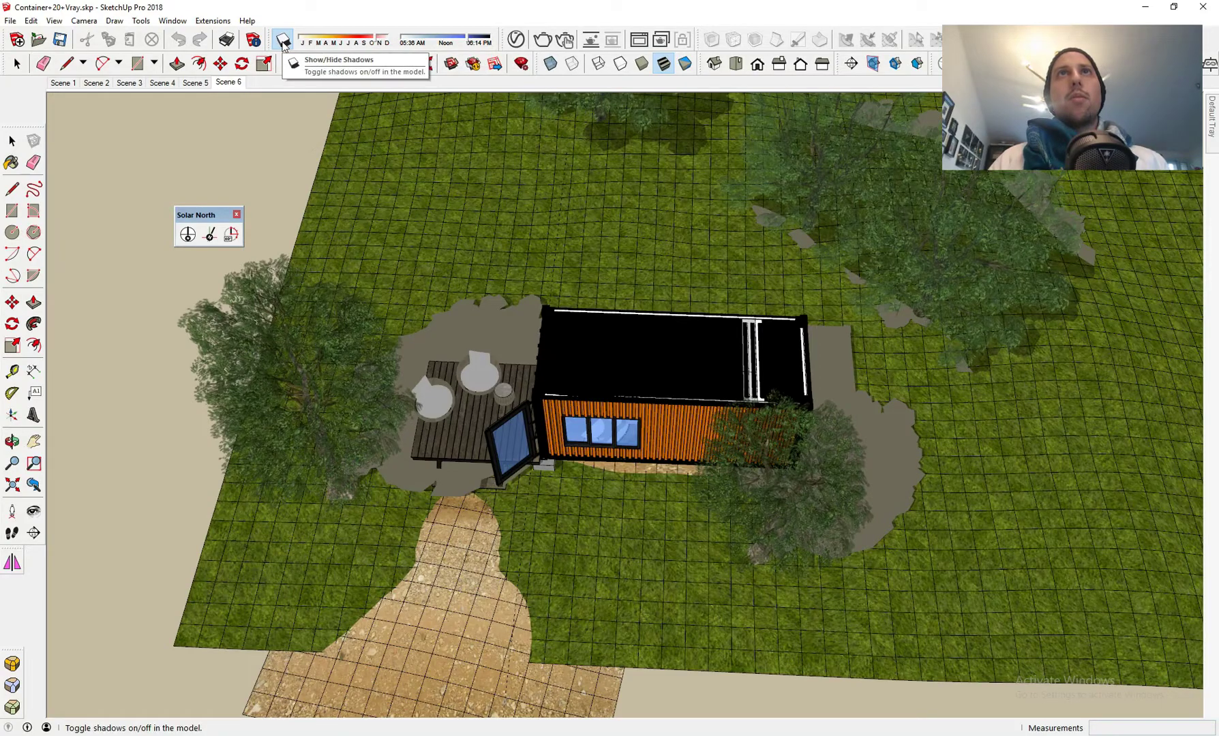
- Return to Scene 6 and test the new sun direction with a V-Ray render, then stop and close it
left_click(234, 83)
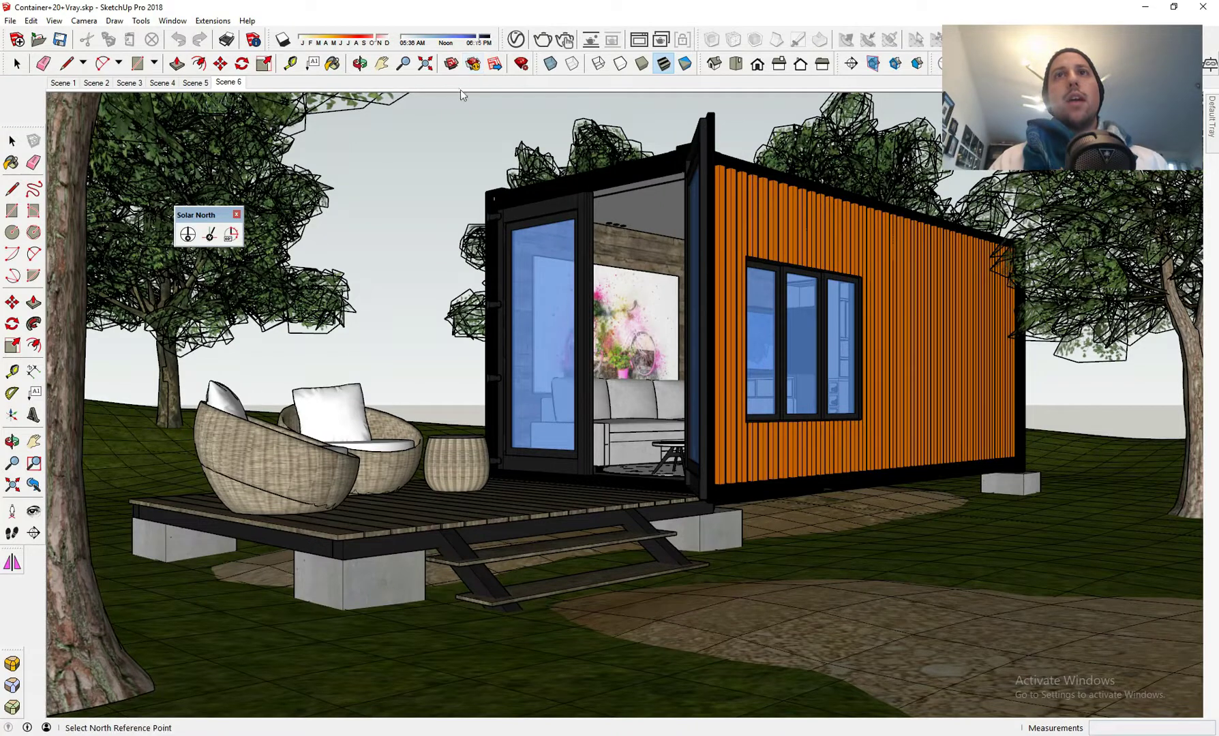
left_click(549, 42)
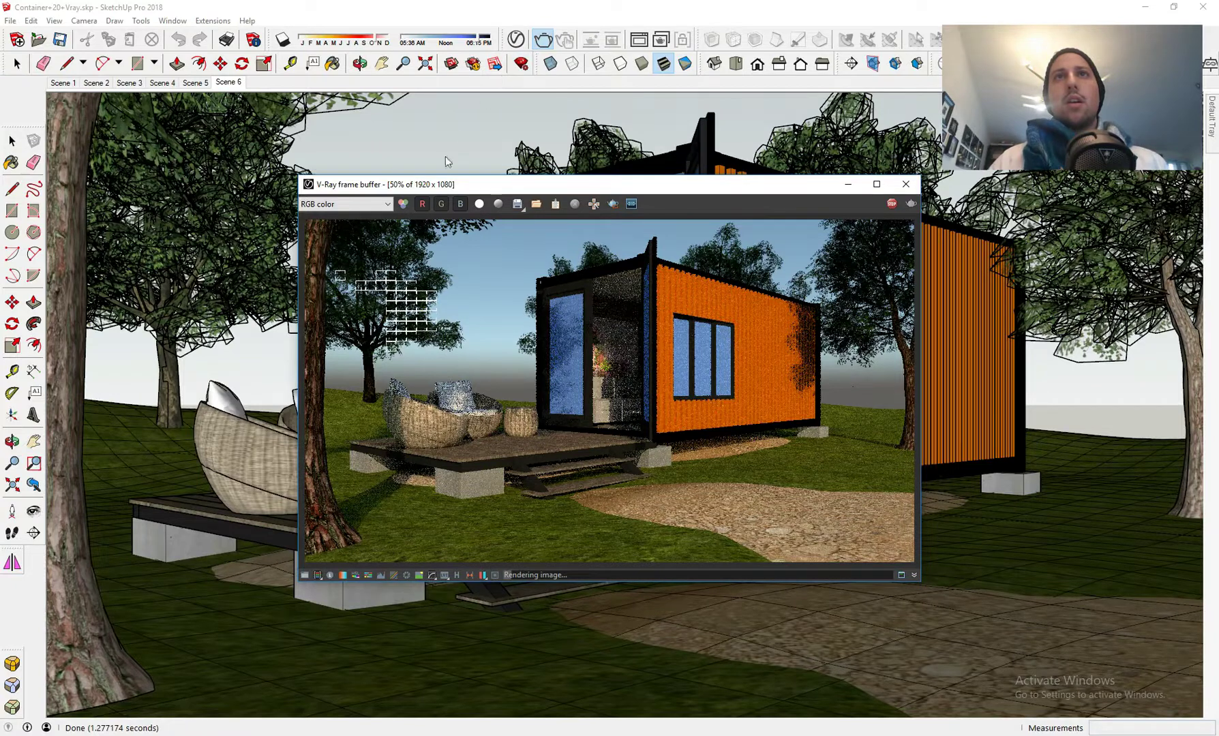
left_click(895, 204)
left_click(904, 185)
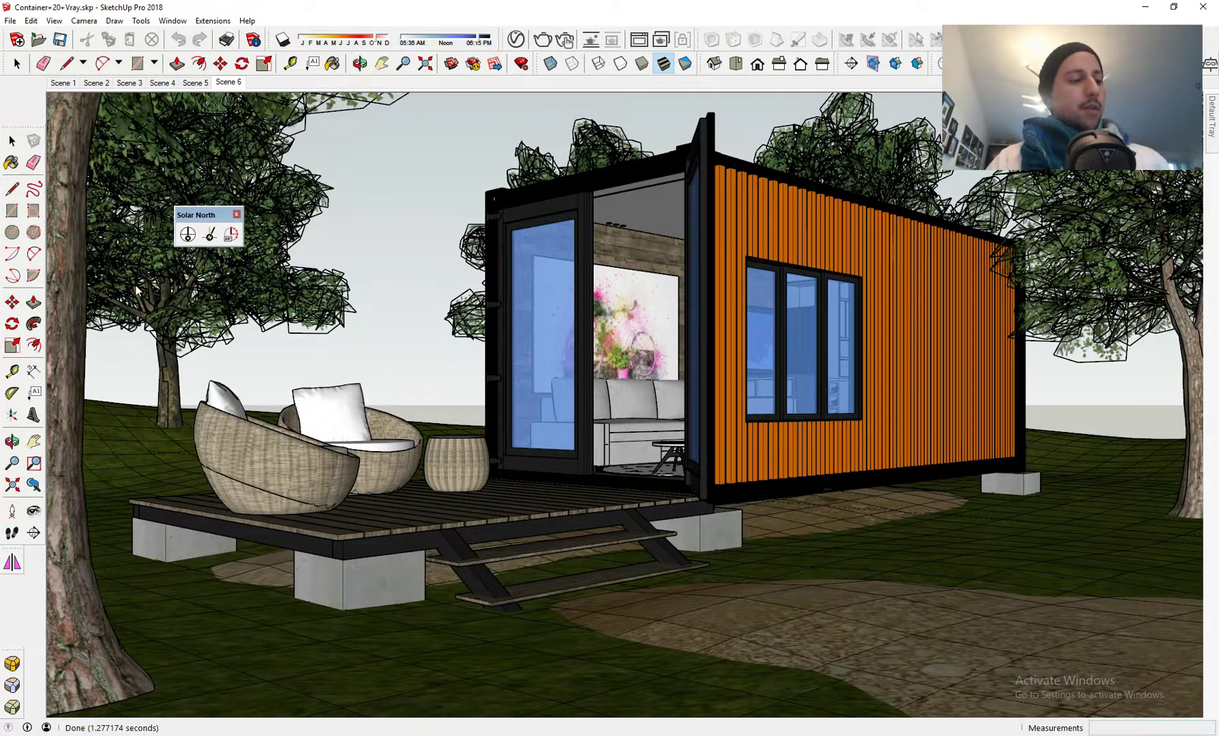
- Sample the foreground tree's bark material and check the file path of its diffuse bitmap in the V-Ray Asset Editor
key("b")
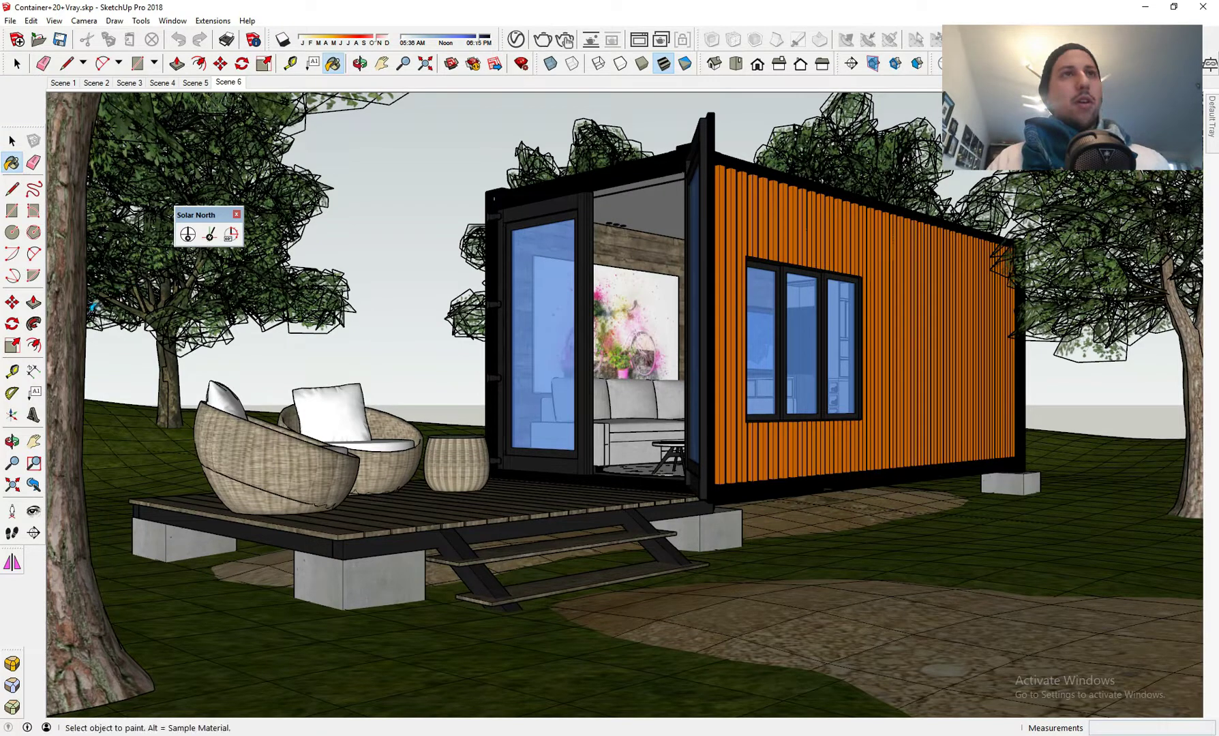
left_click(514, 40)
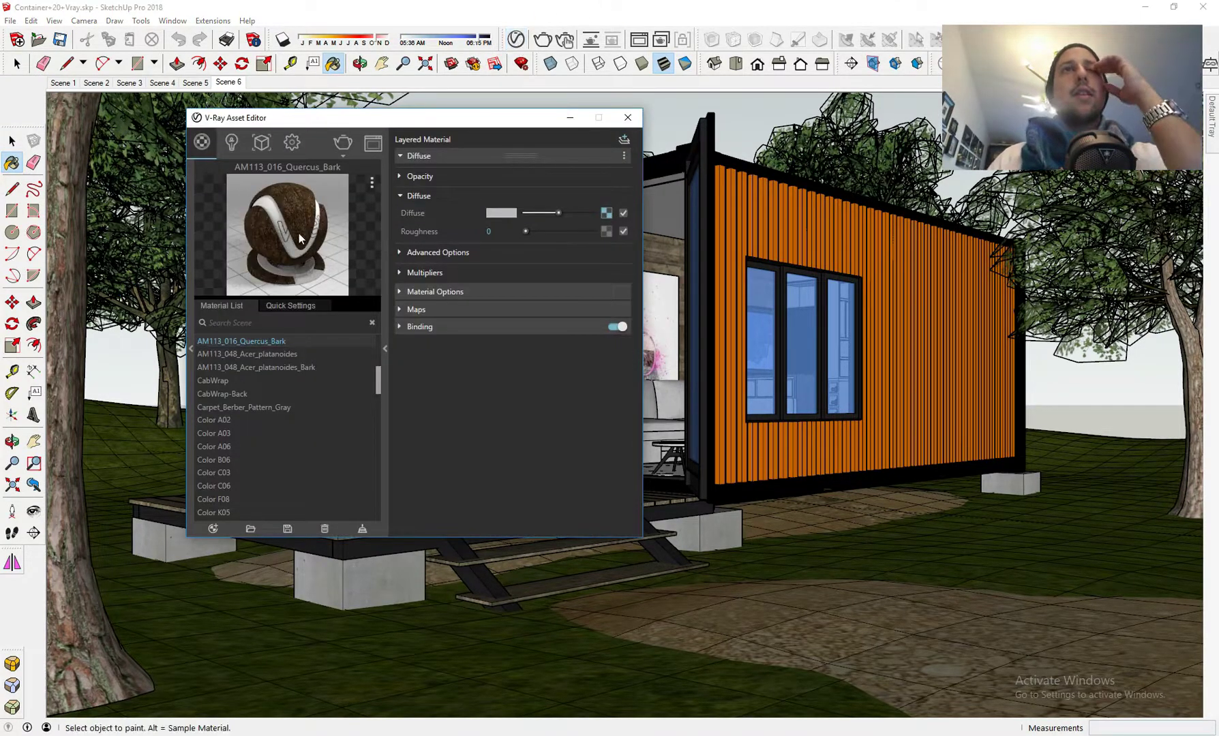
left_click(605, 215)
mouse_move(609, 322)
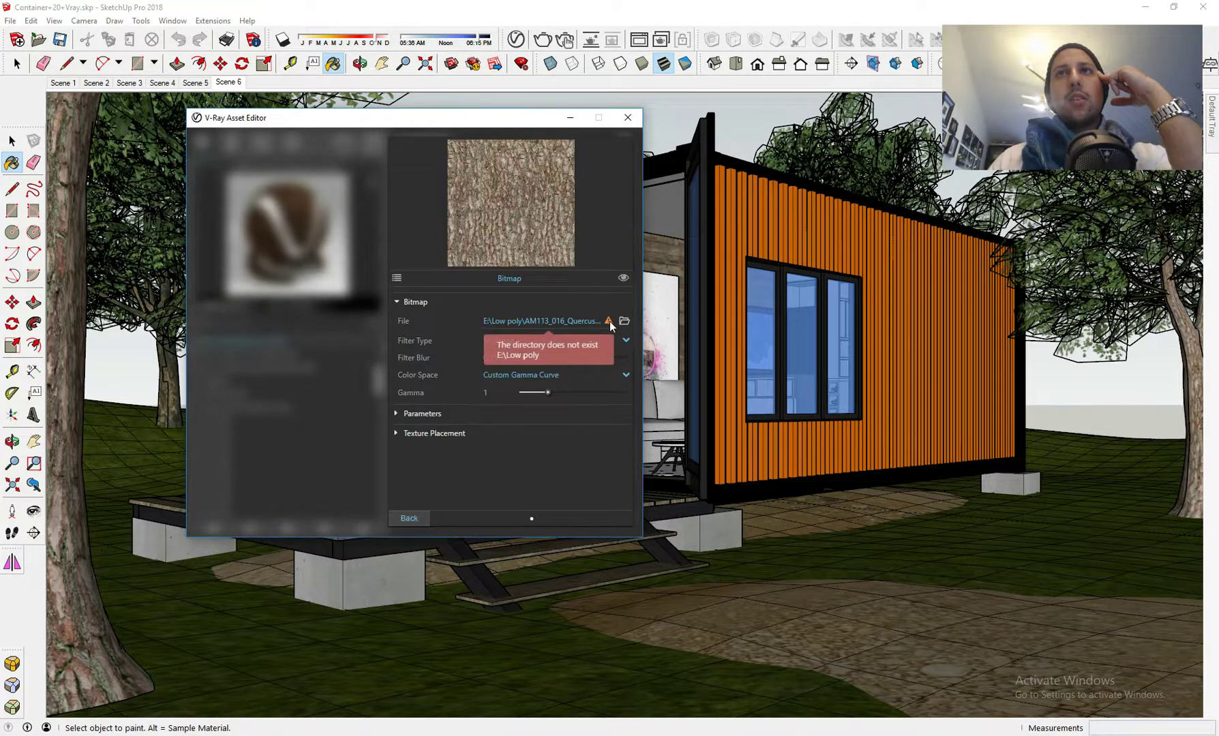
left_click(415, 517)
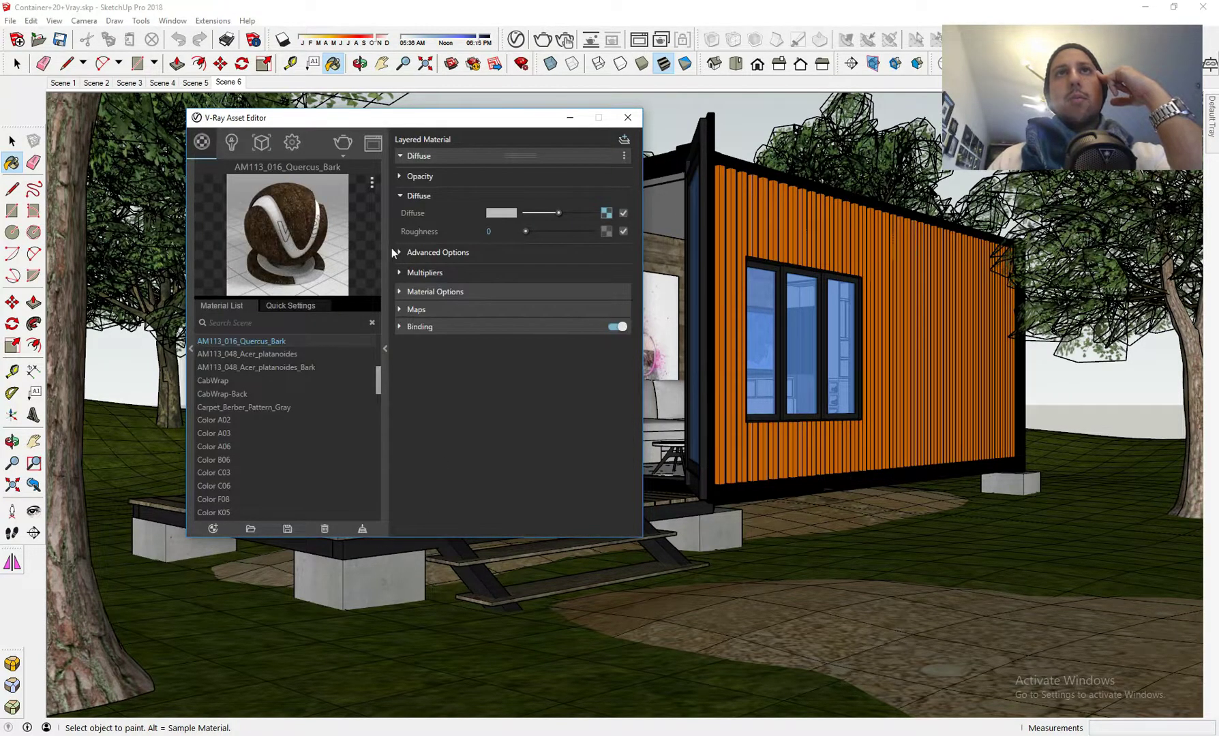
- Turn Linear Workflow off and on again in the bark material's advanced diffuse options to compare its preview
left_click(430, 253)
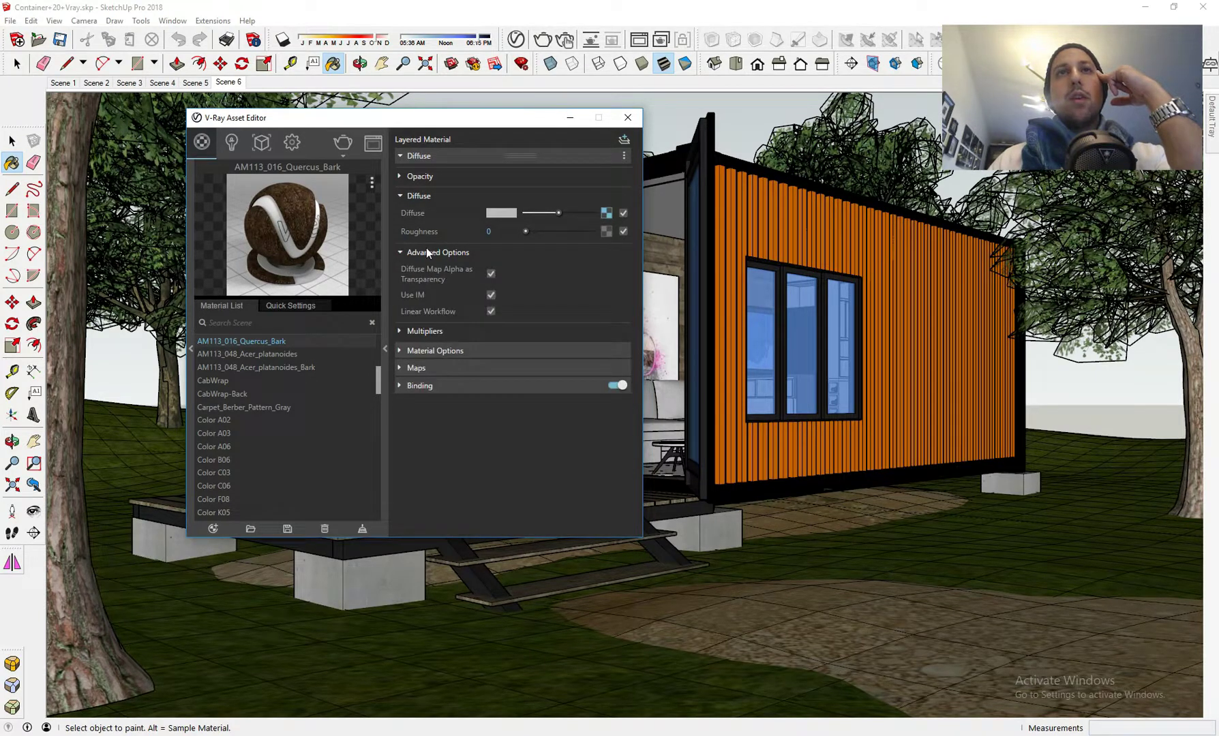
left_click(491, 311)
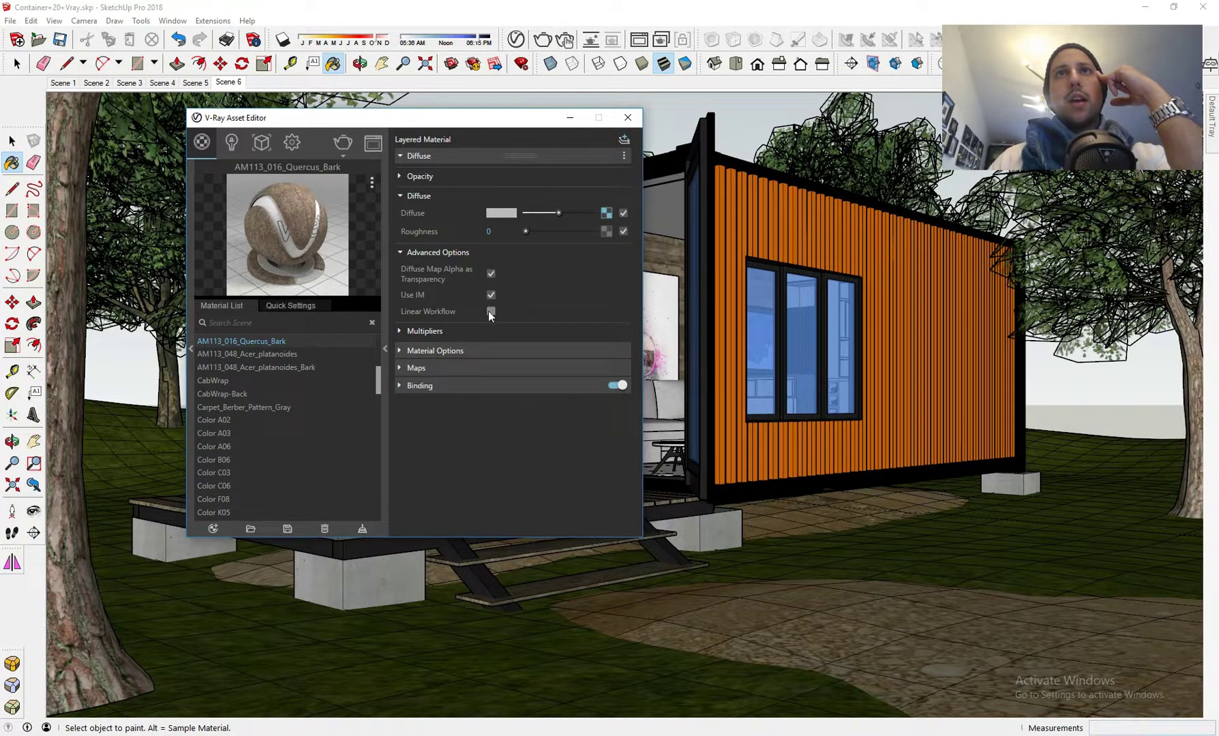
left_click(489, 311)
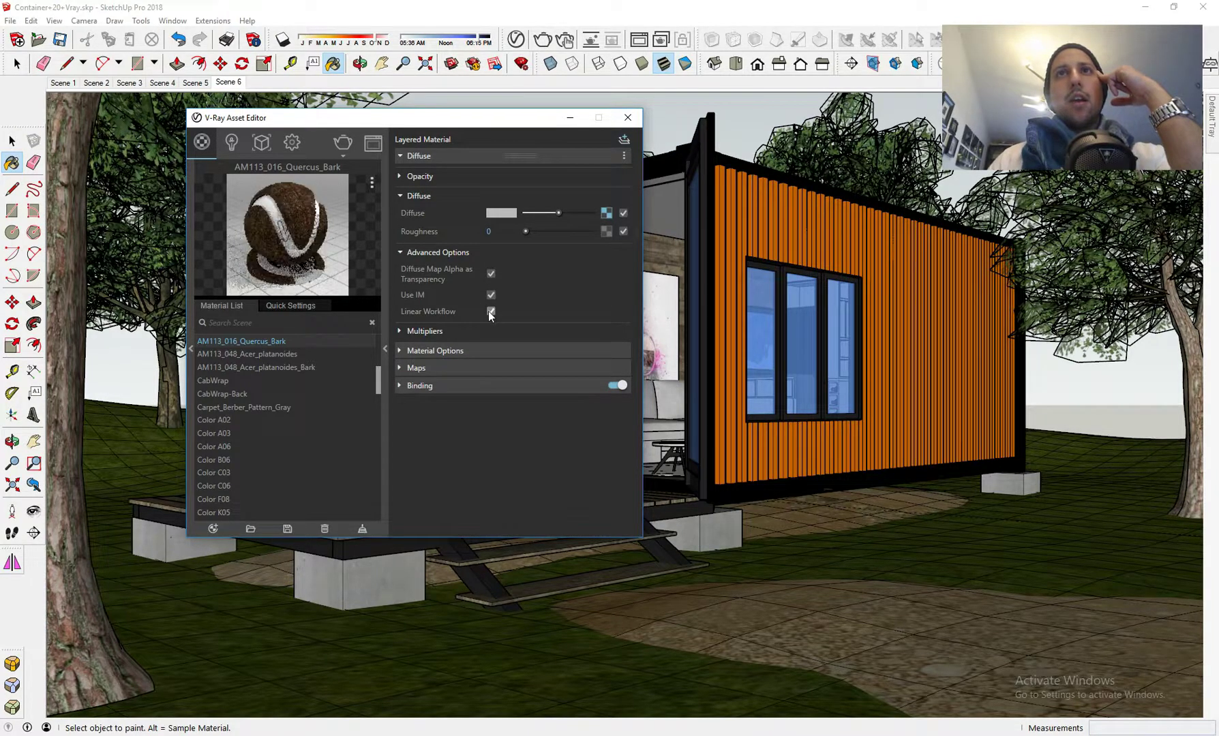
- Open the V-Ray File Path Editor for the project's texture and light files
left_click(218, 21)
mouse_move(249, 96)
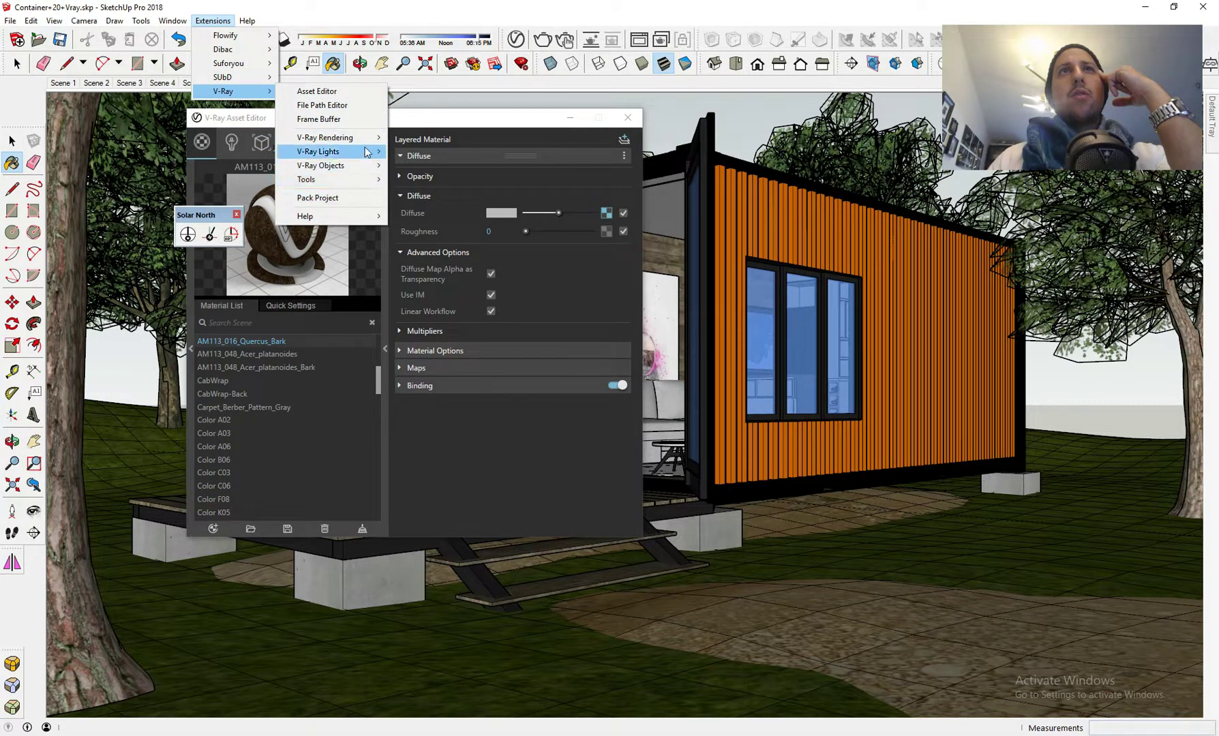
left_click(351, 107)
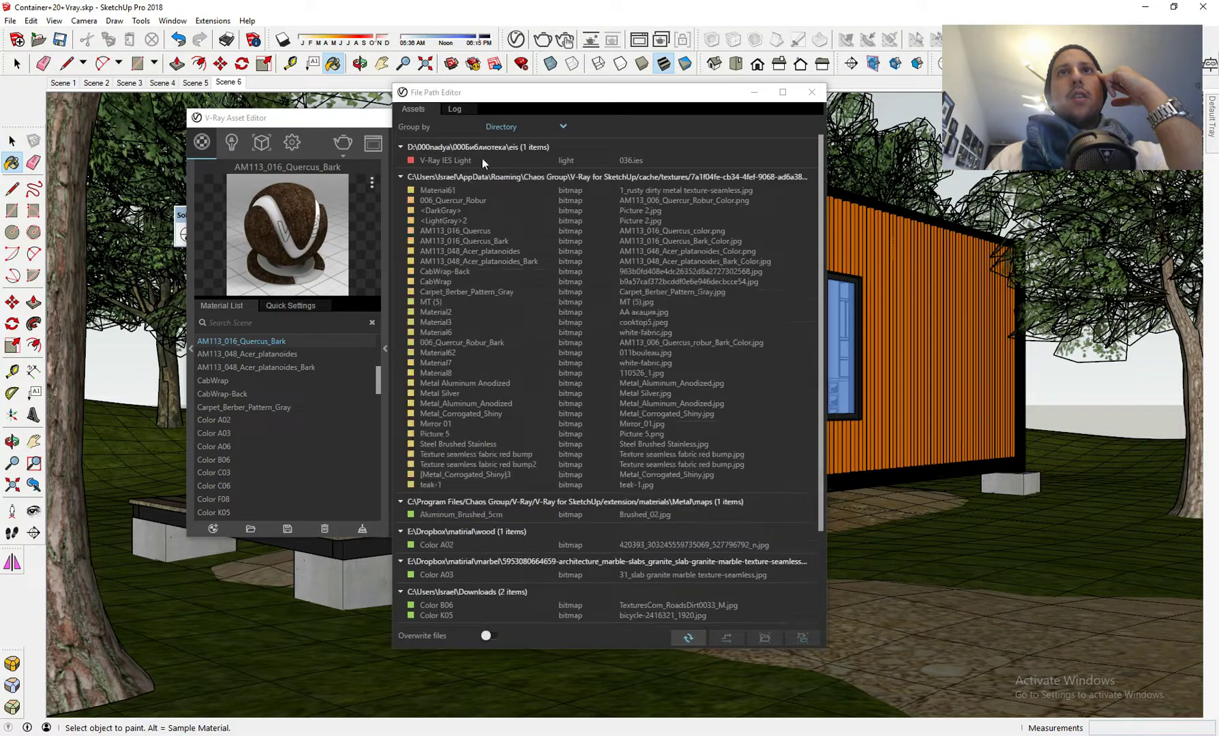
- Repath the cached texture bitmaps from Material61 through teak-1 to the E:\Dropbox\matirial\VRAY T folder and close the File Path Editor
left_click(449, 485, "shift")
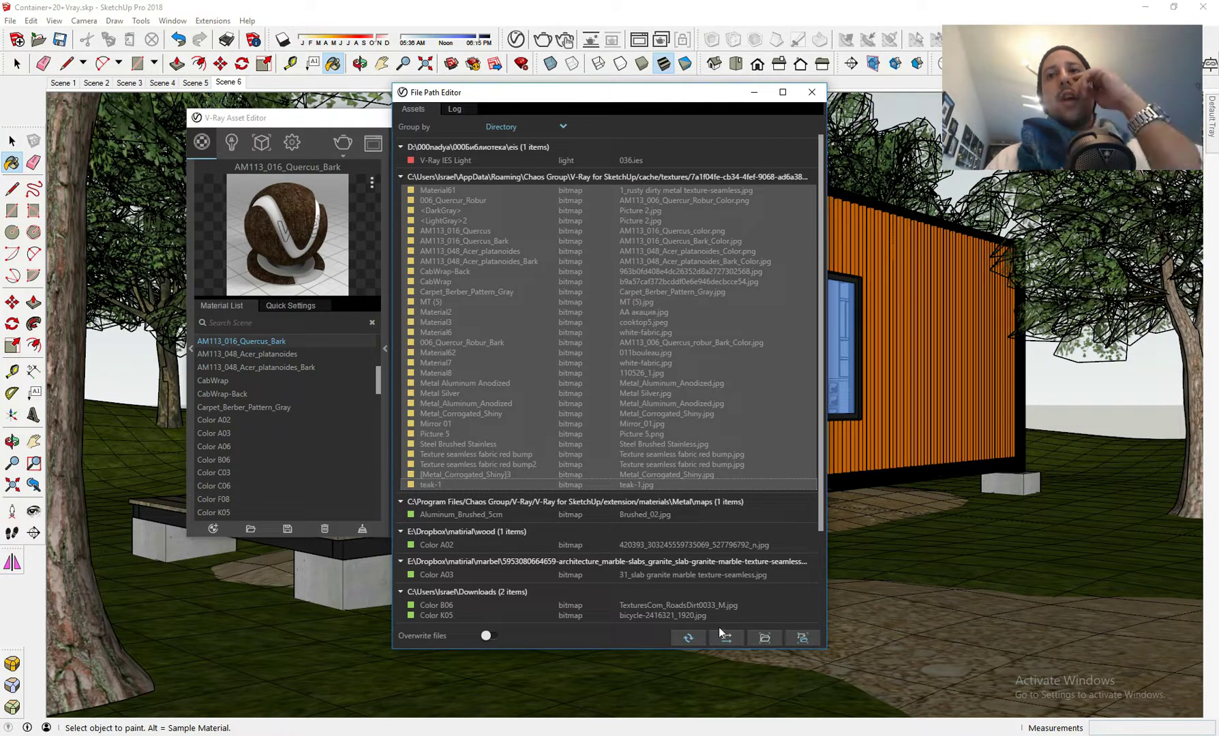
left_click(804, 638)
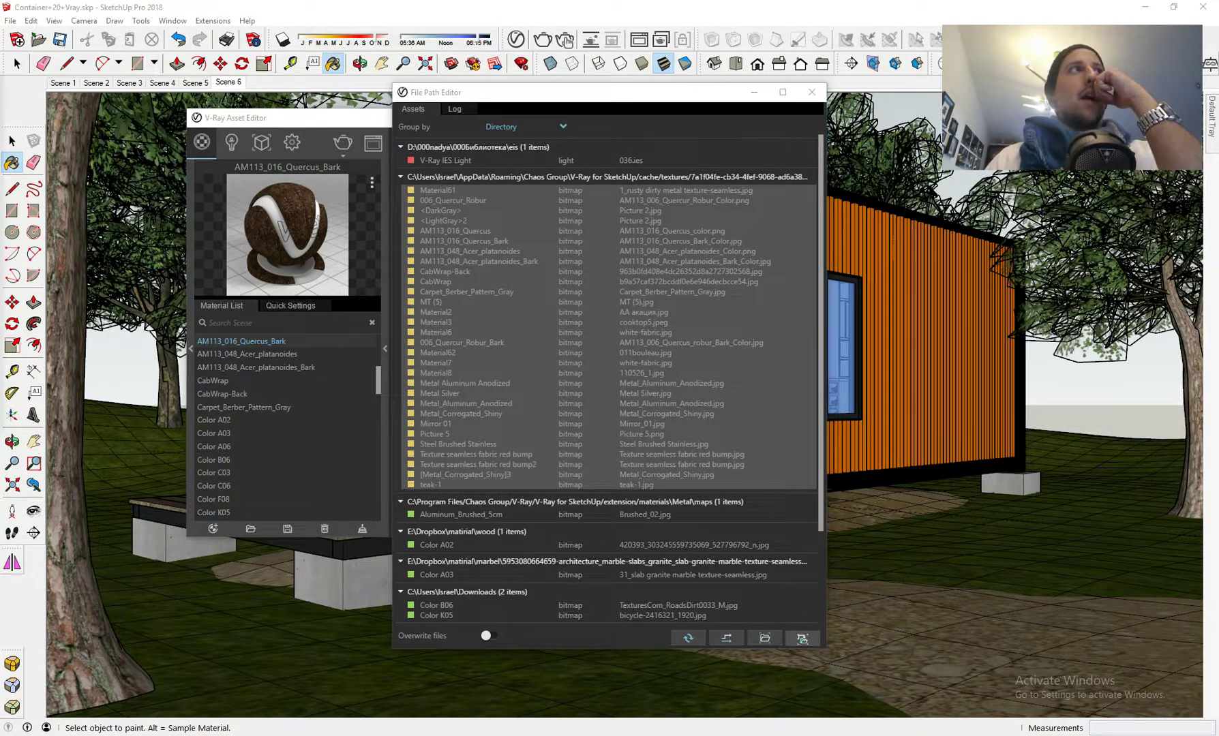
left_click_drag(0, 100, 970, 37)
left_click(1048, 366)
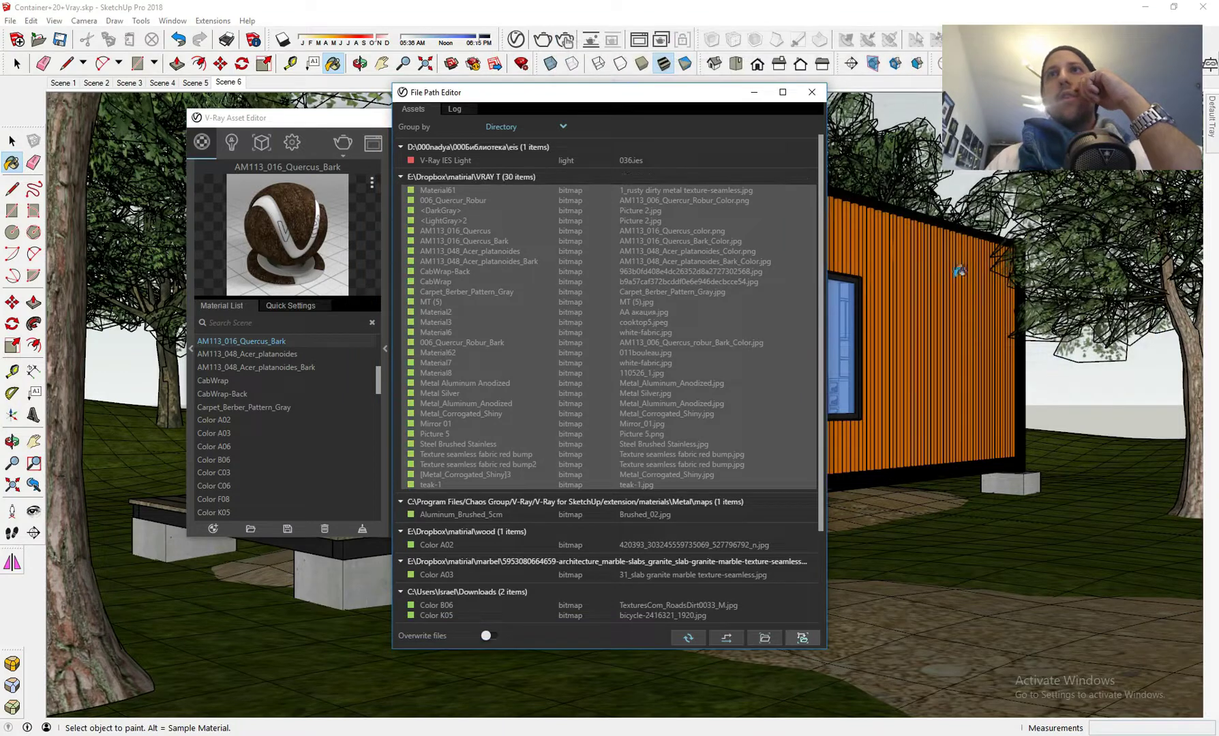
left_click(812, 91)
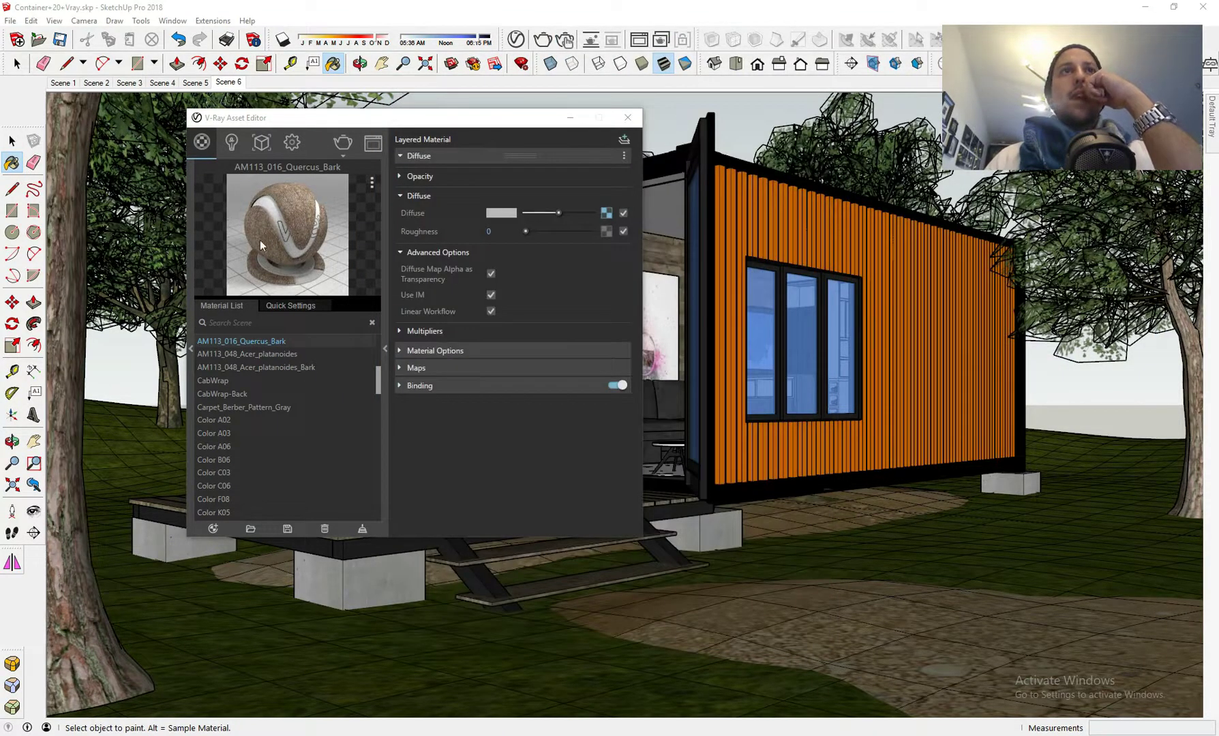
- Test the repathed textures with a V-Ray render, then stop it and close the frame buffer and the Asset Editor
left_click(349, 142)
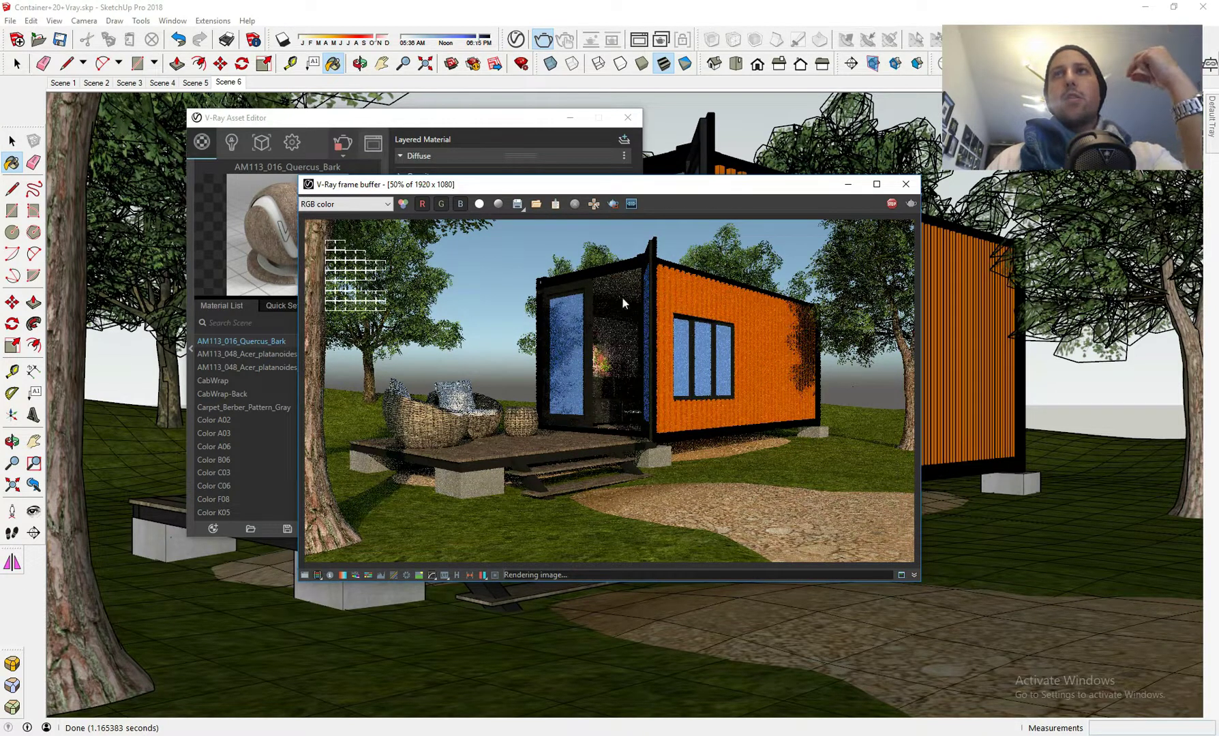
left_click(891, 203)
left_click(906, 184)
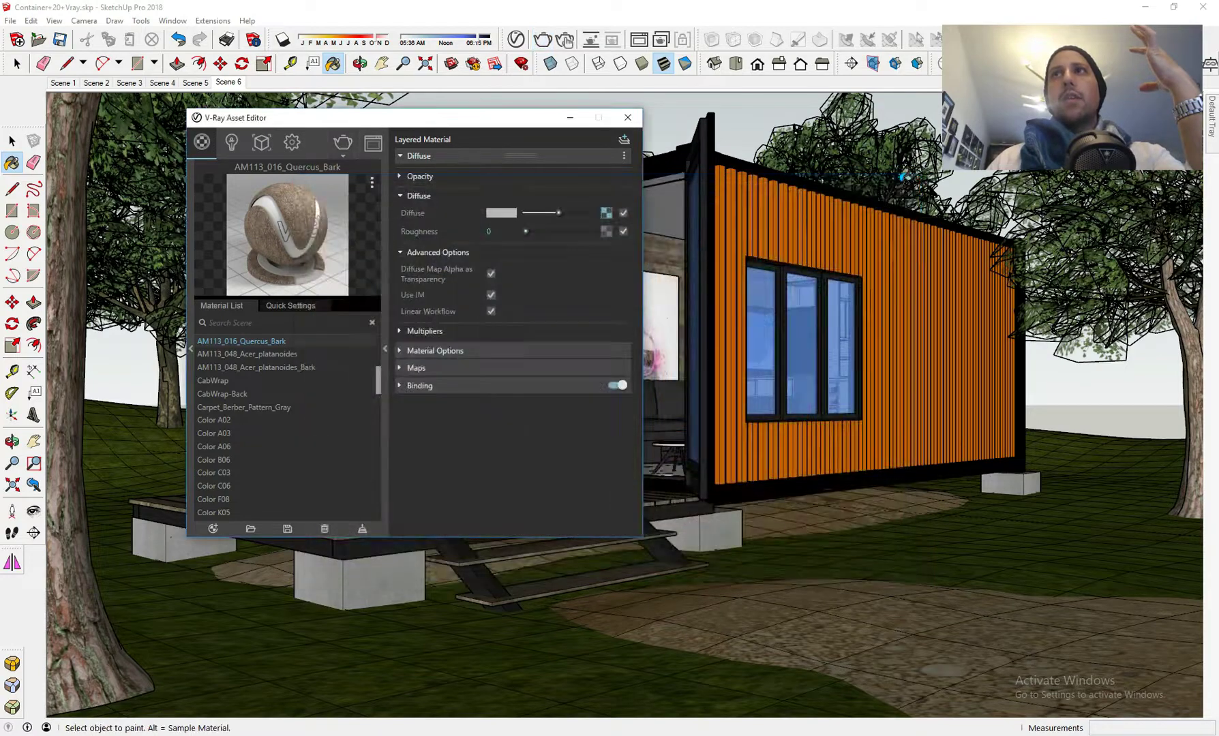
left_click(626, 117)
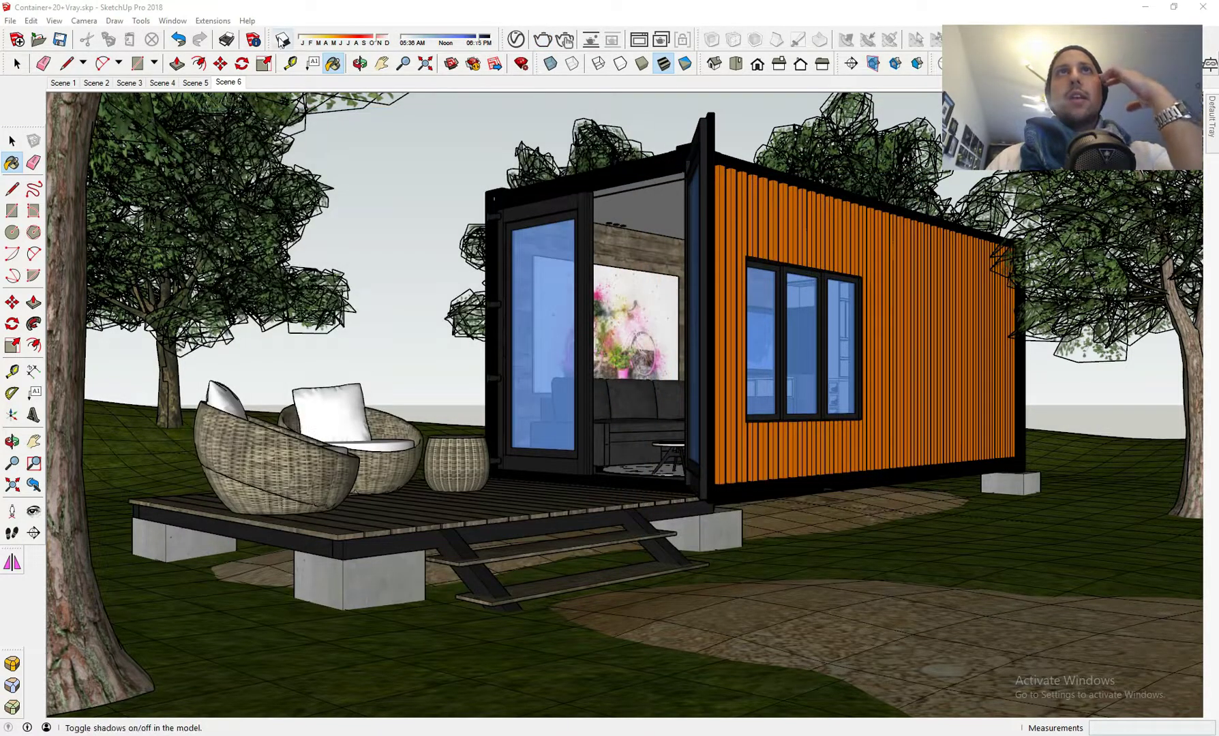
- Turn on the model shadows, move the time of day close to evening and test the sunlight with a V-Ray render
left_click(282, 41)
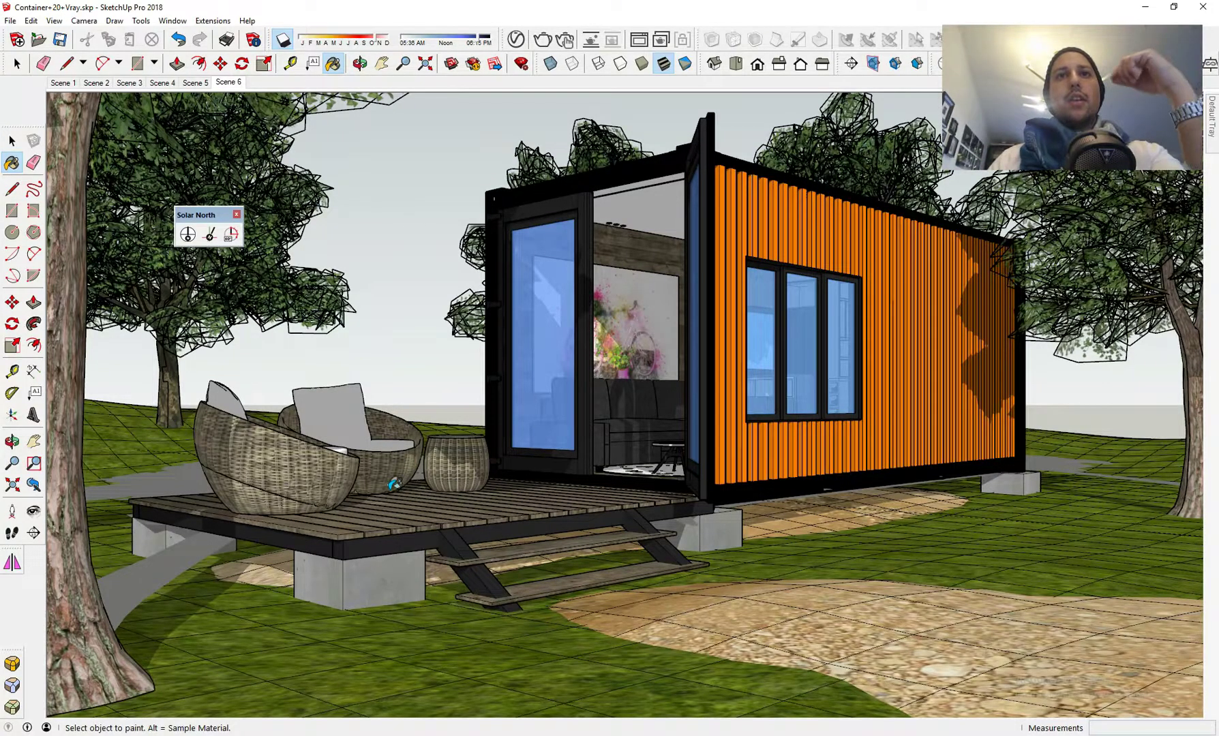
left_click(467, 42)
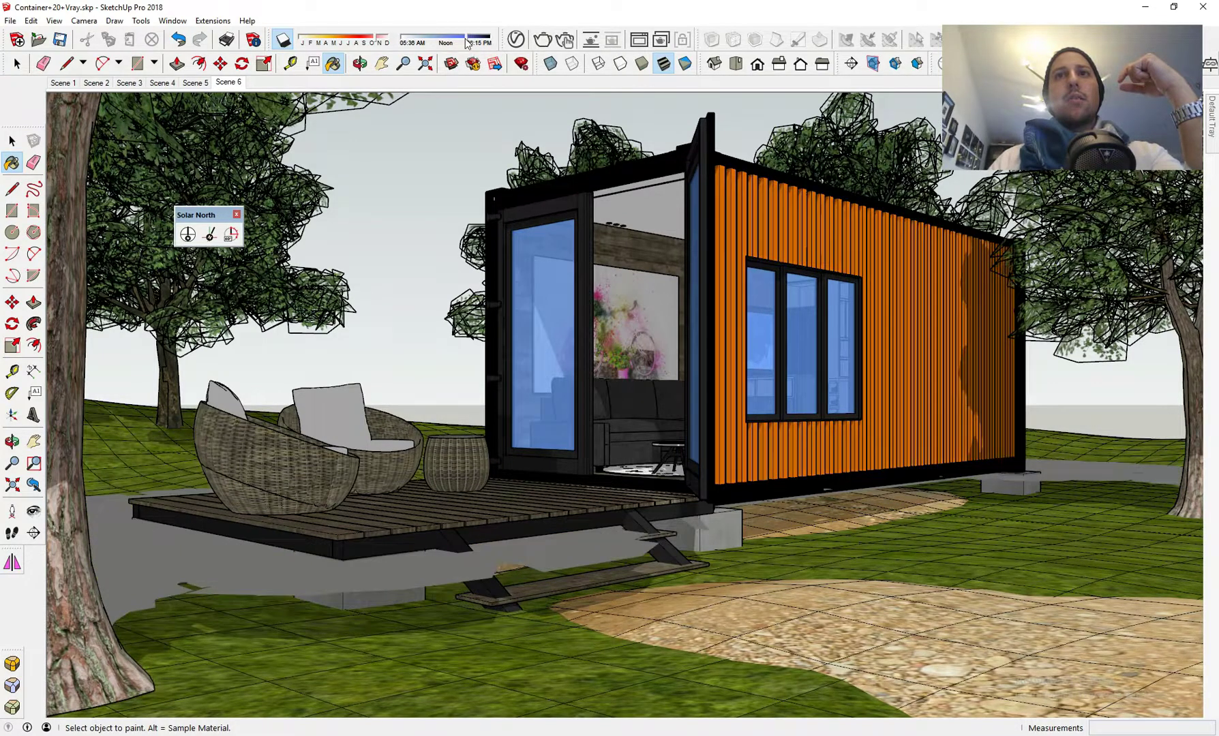
left_click(544, 39)
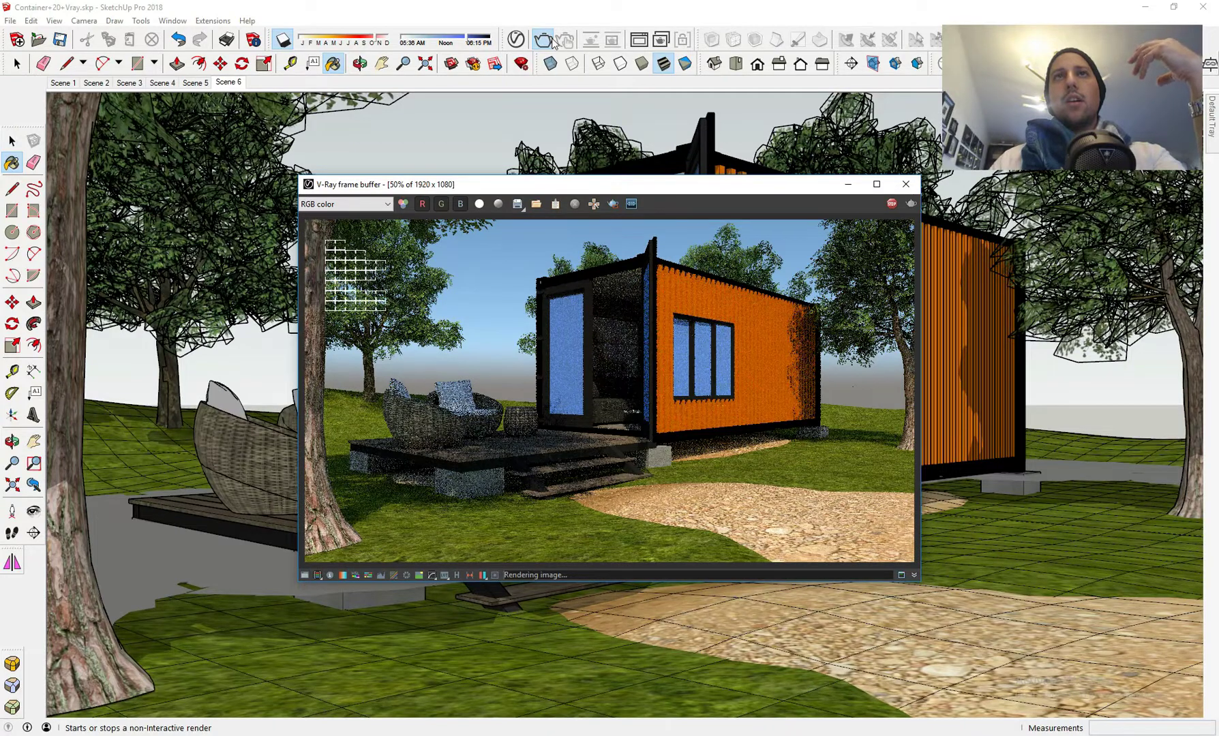
left_click(903, 188)
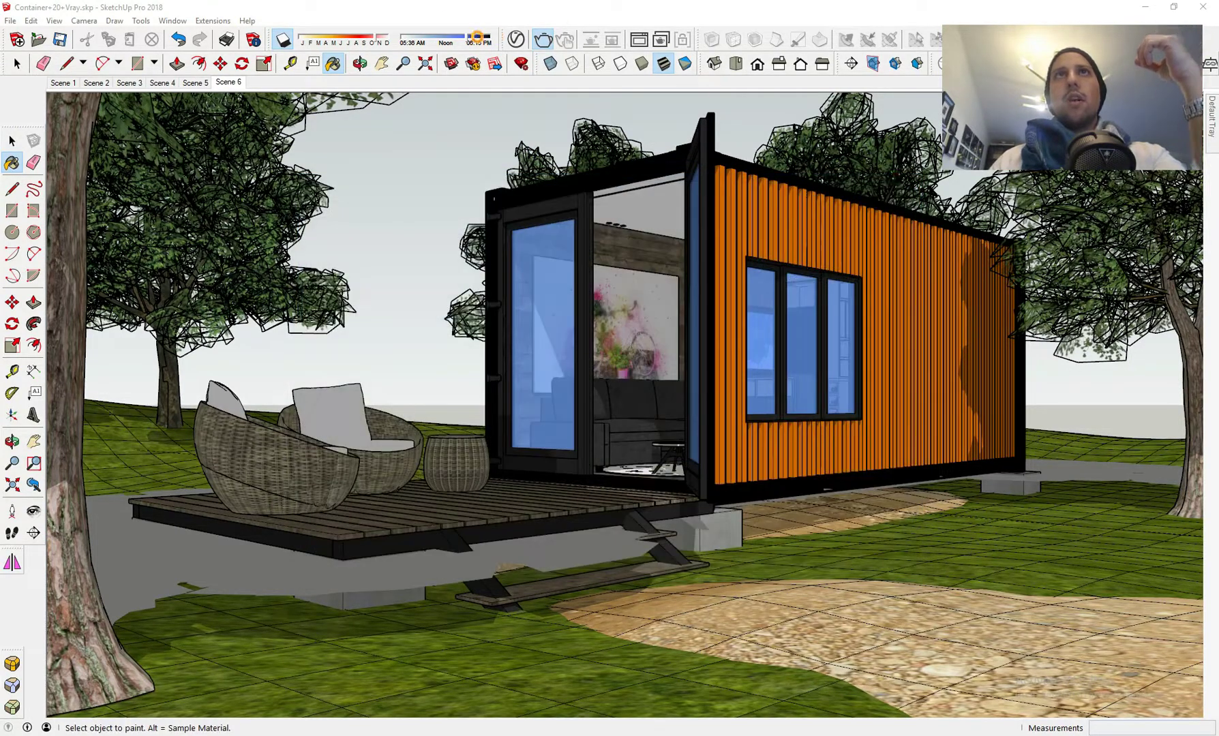
- Fine-tune the evening time of day, turn the shadows off and update Scene 6
left_click_drag(467, 39, 471, 38)
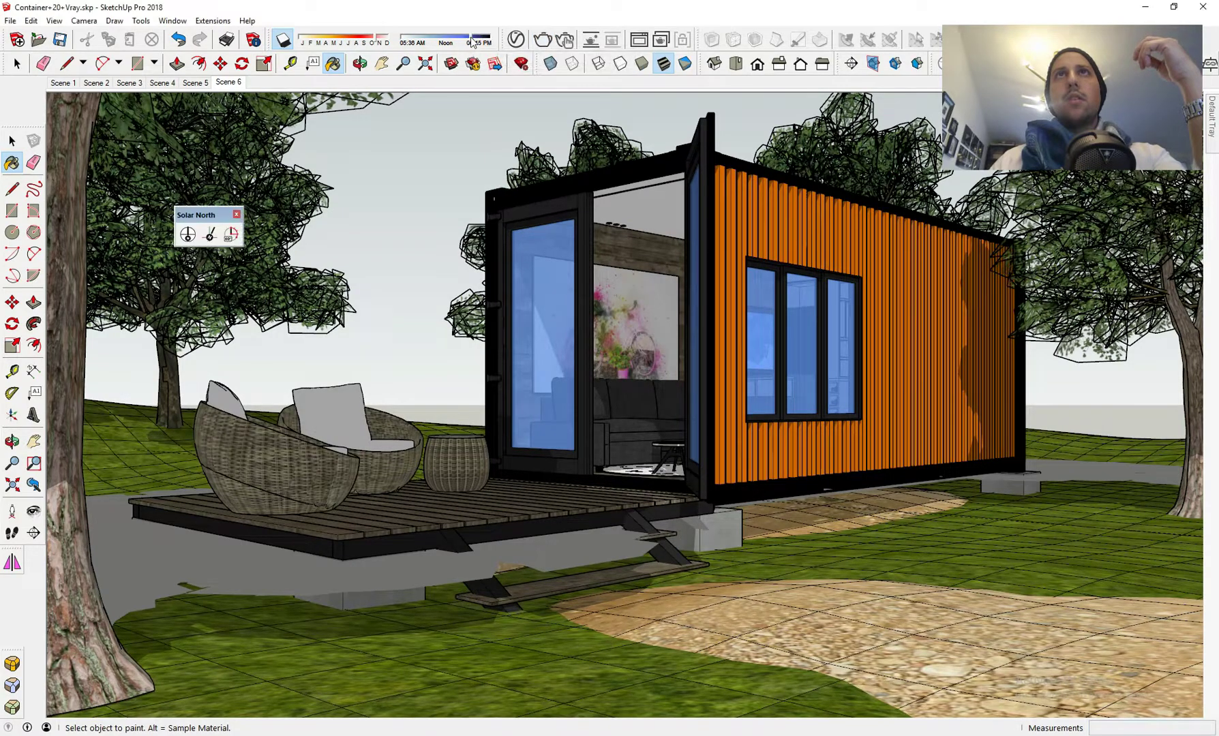
left_click(283, 38)
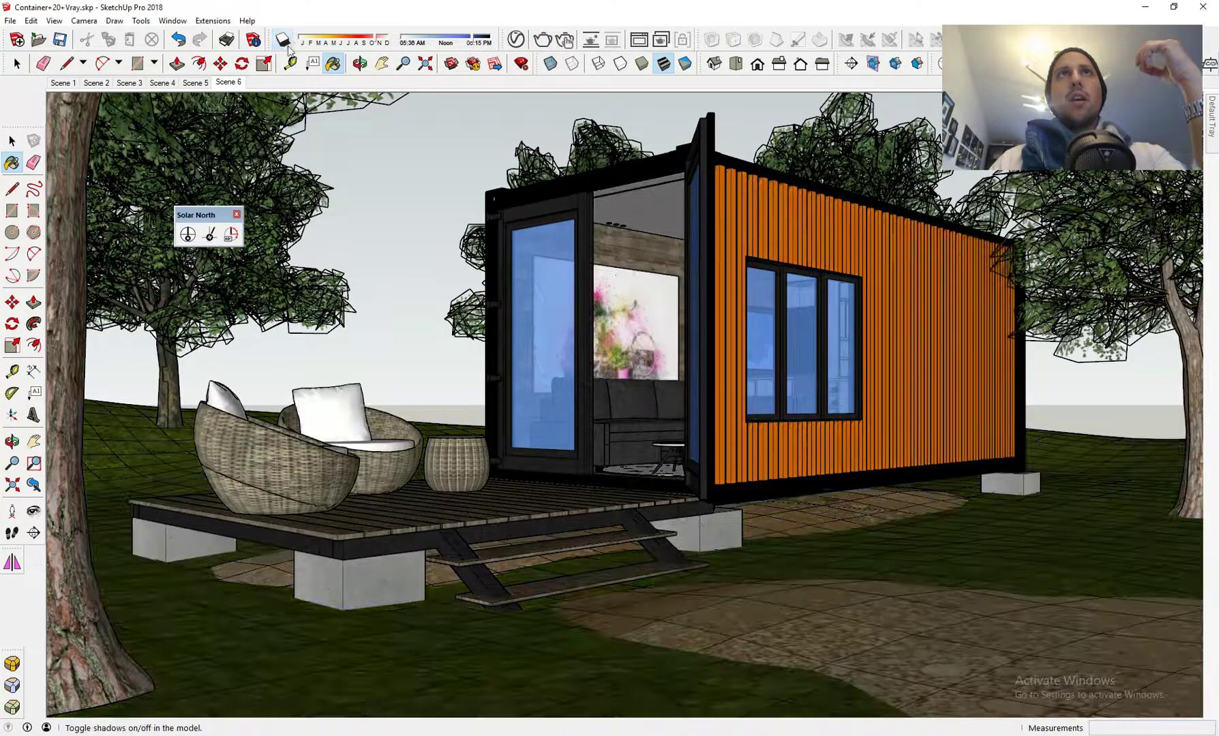
right_click(233, 84)
left_click(277, 137)
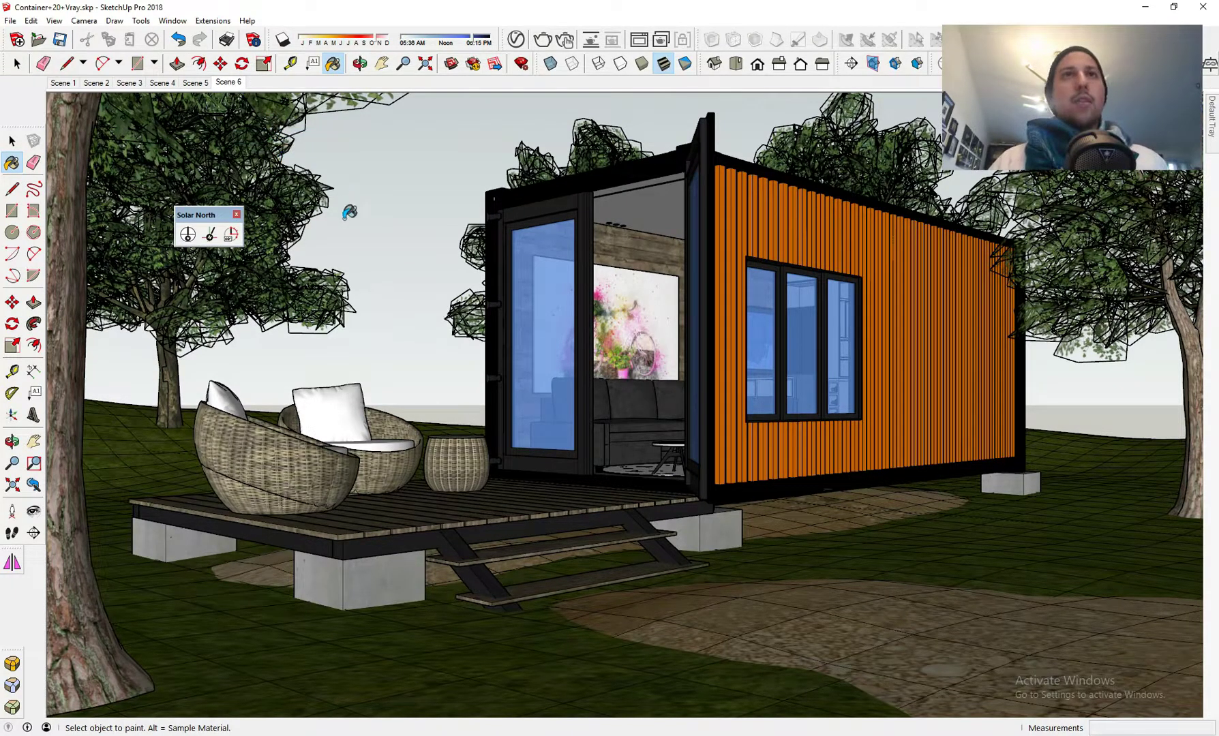
- Sample the grass material from the ground beside the deck
key("alt")
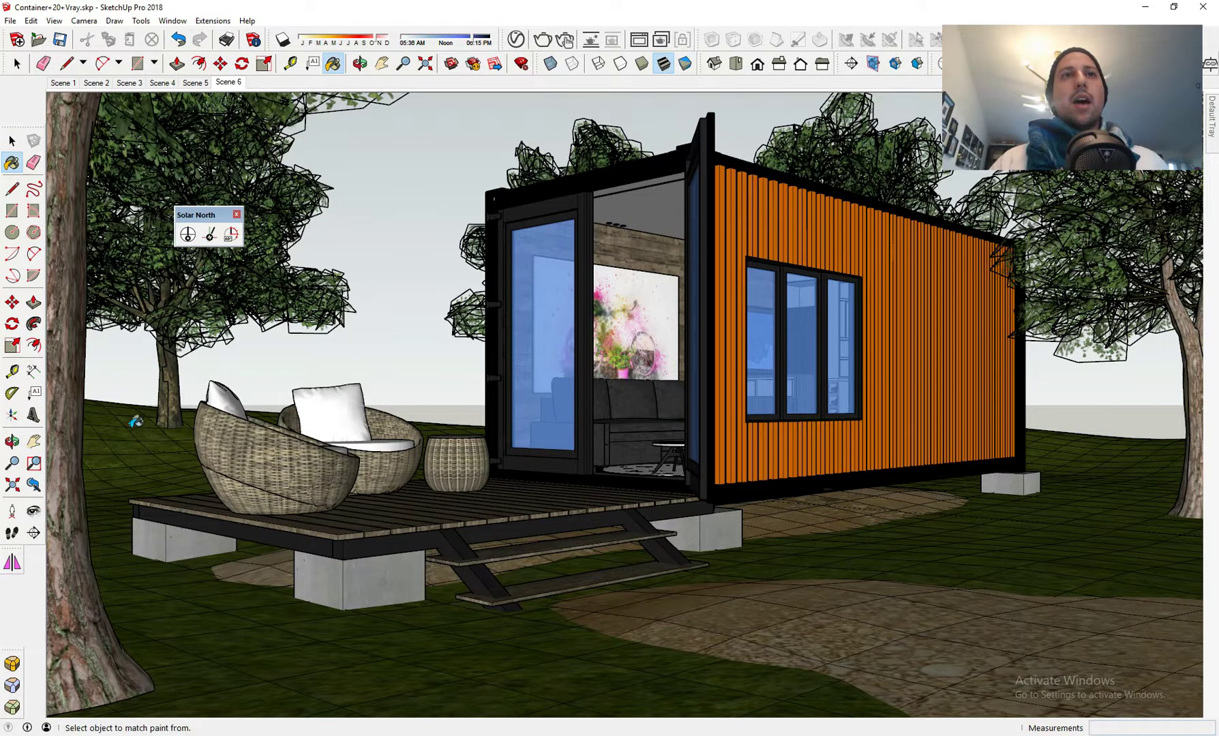
left_click(130, 411, "alt")
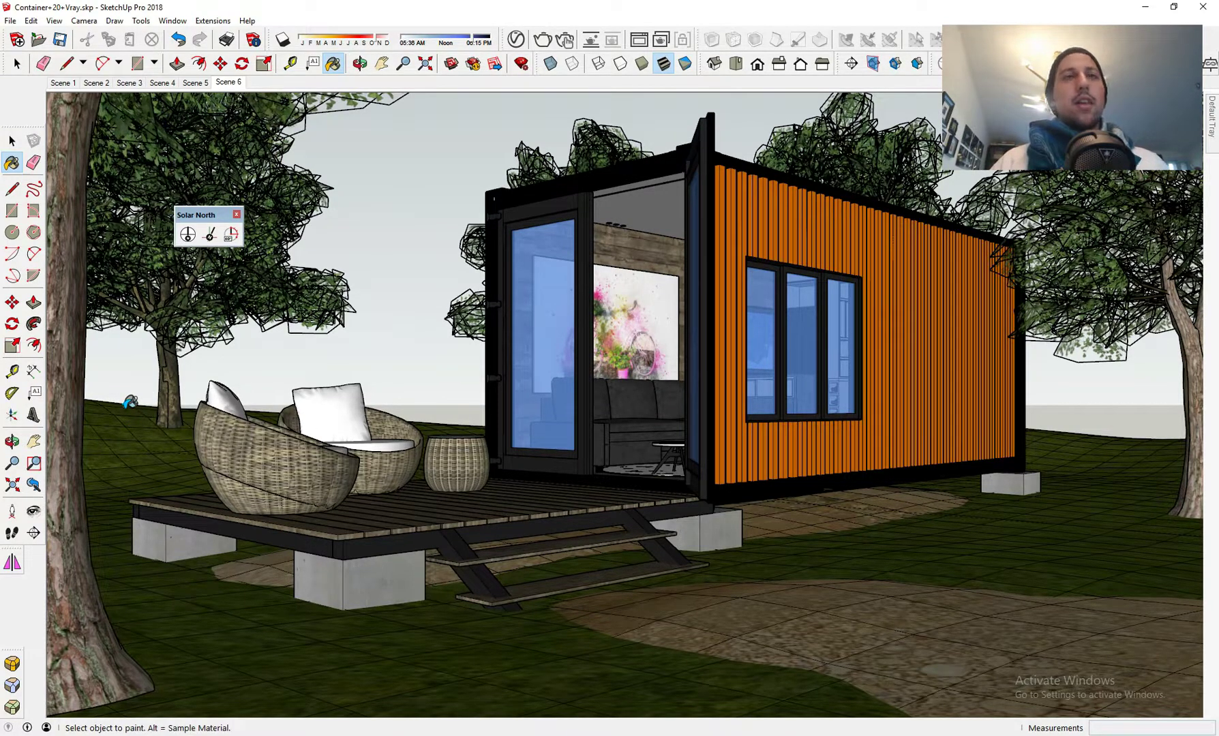
key("alt")
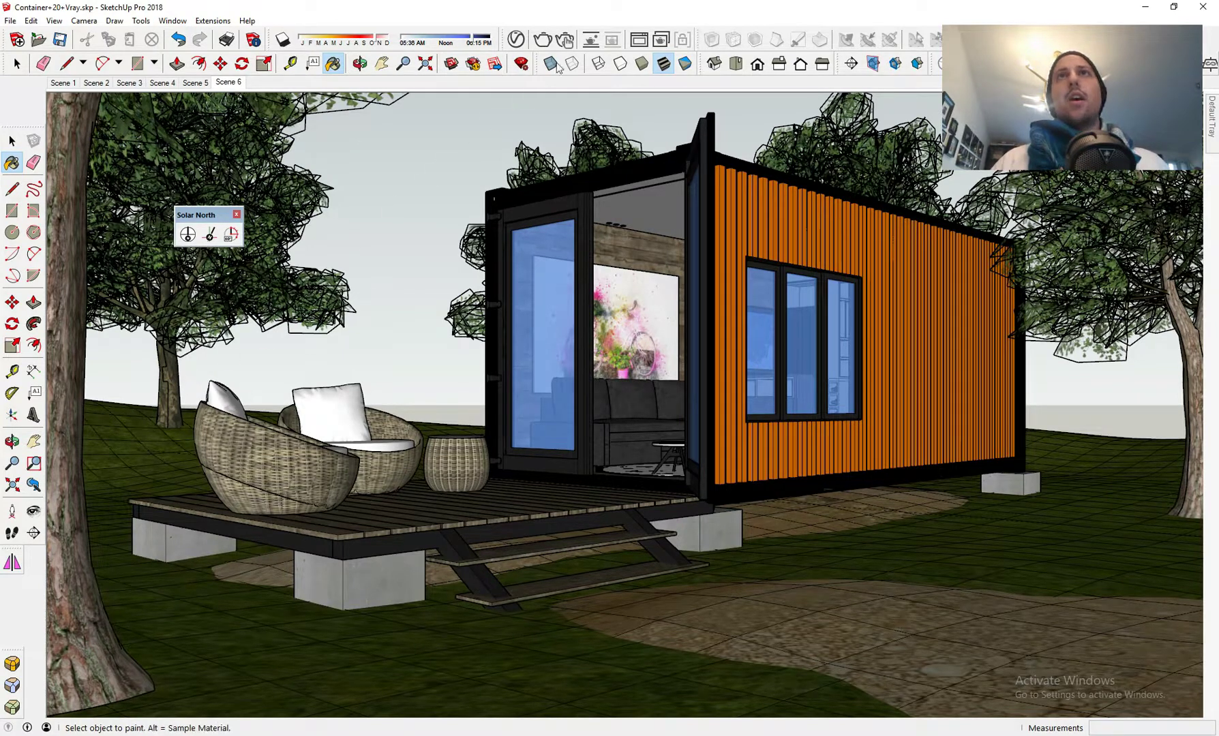
- Select the grass ground, apply V-Ray Fur to it and show the fur's parameters in the Asset Editor
key("space")
left_click(117, 463)
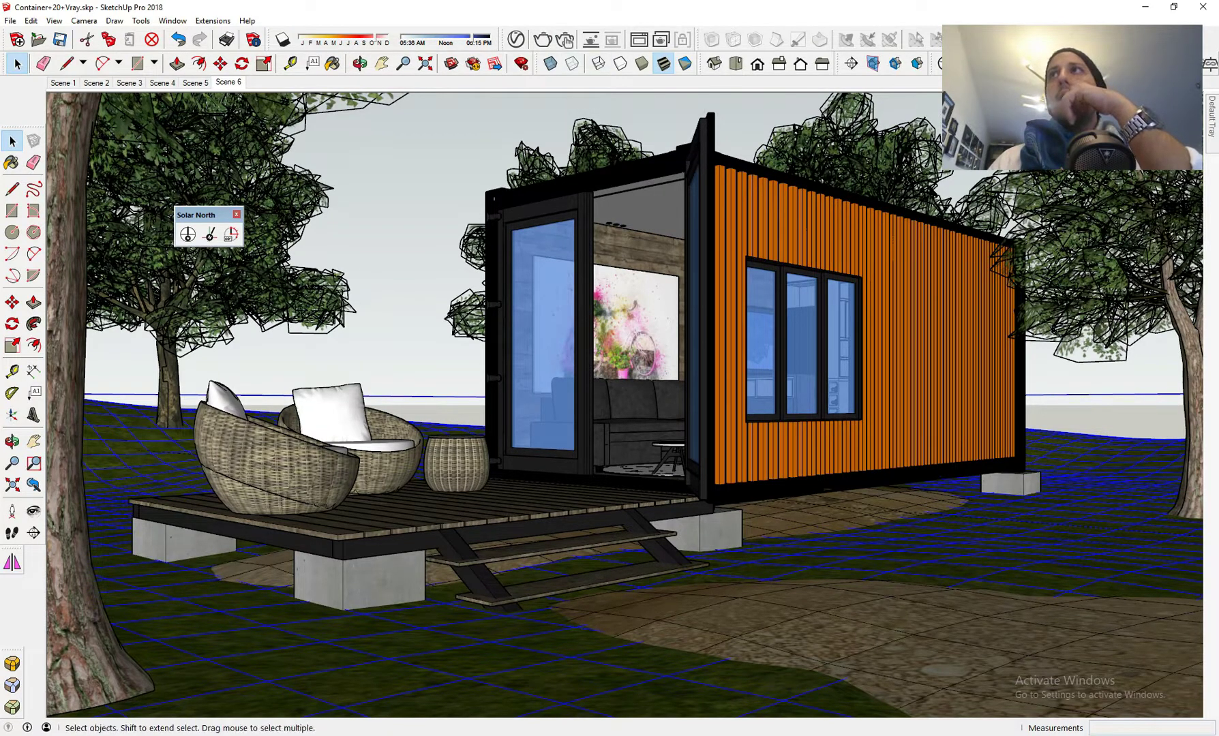
left_click_drag(1197, 64, 543, 240)
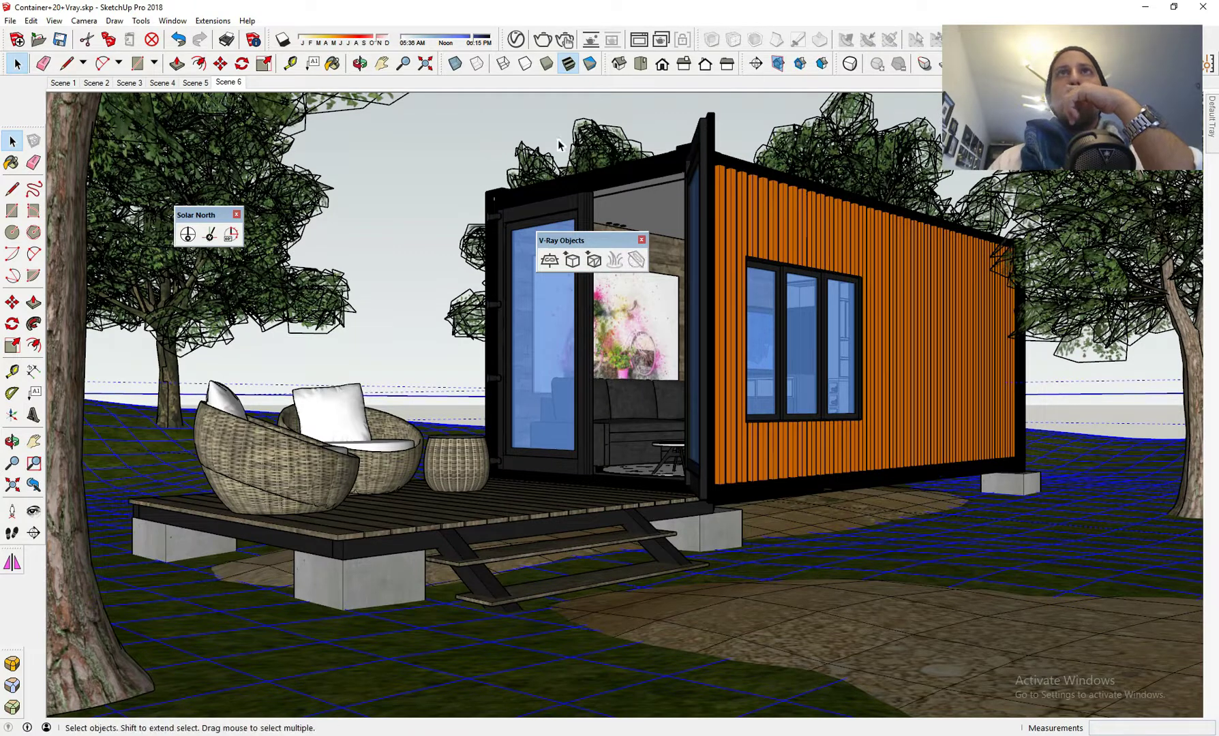
left_click(517, 39)
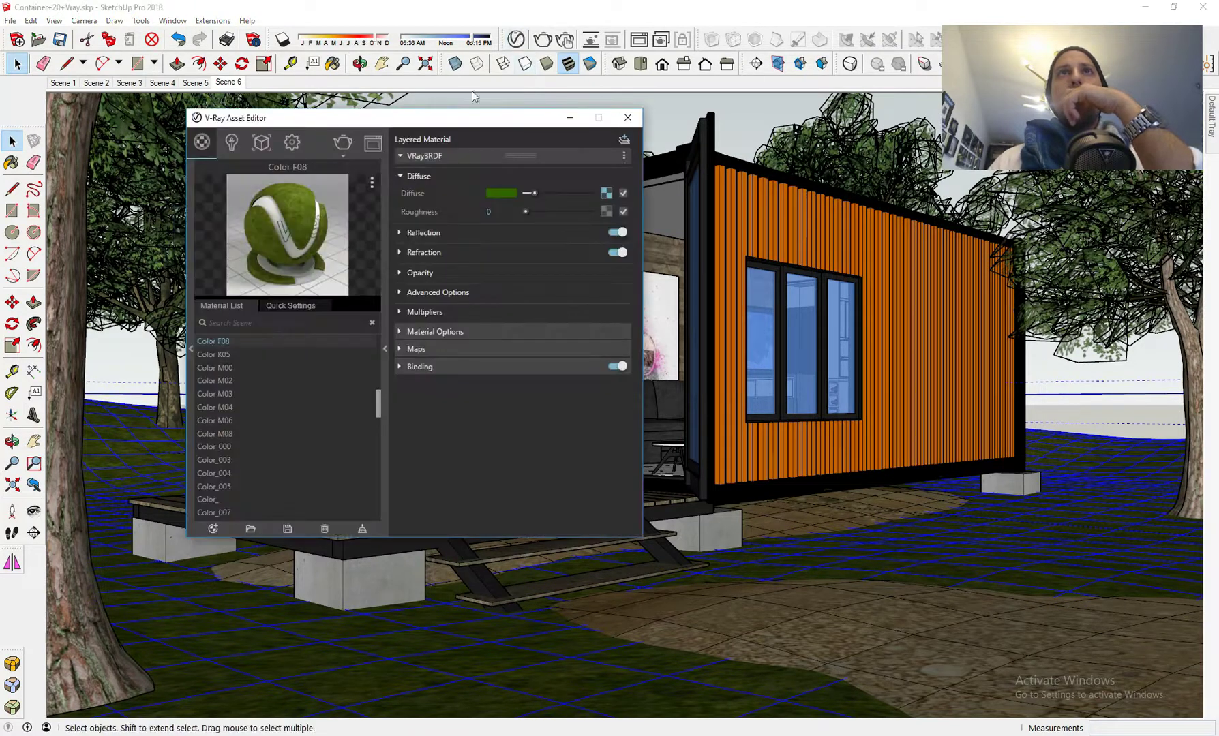
left_click(264, 149)
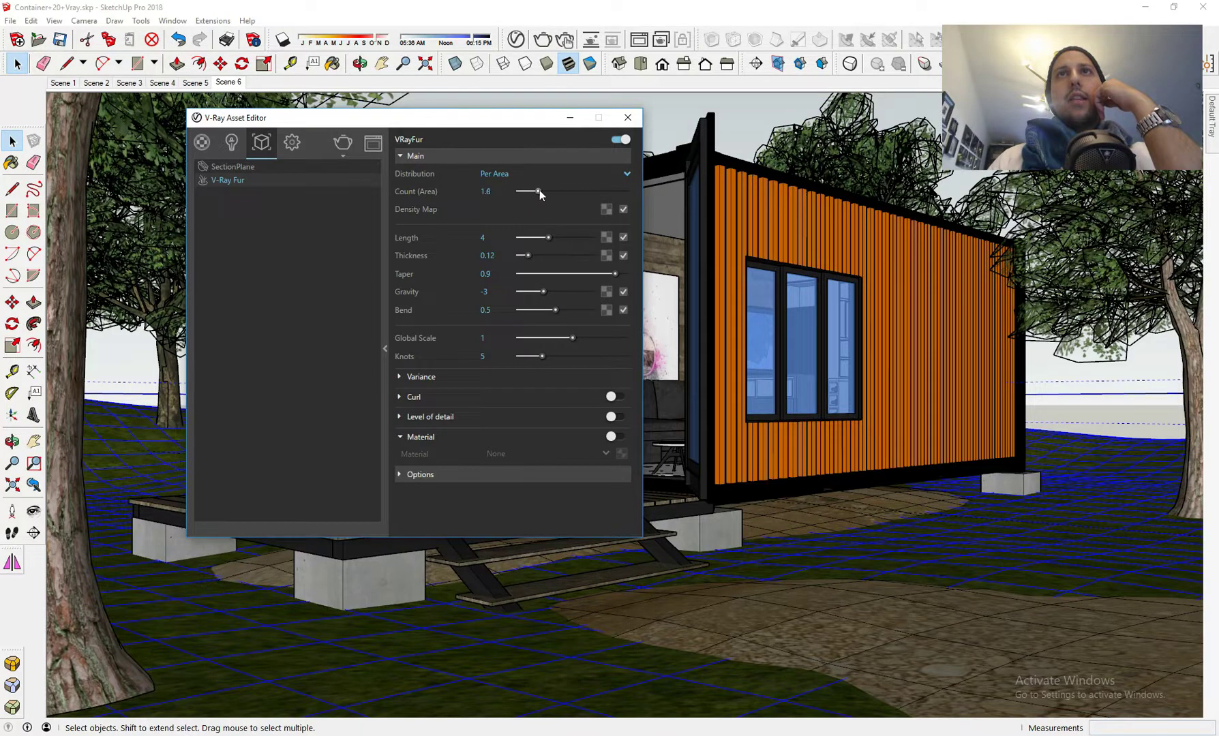
- Set the fur length to 5.31, test the grass with a V-Ray render inspected up close, then stop and close it
left_click_drag(557, 237, 558, 237)
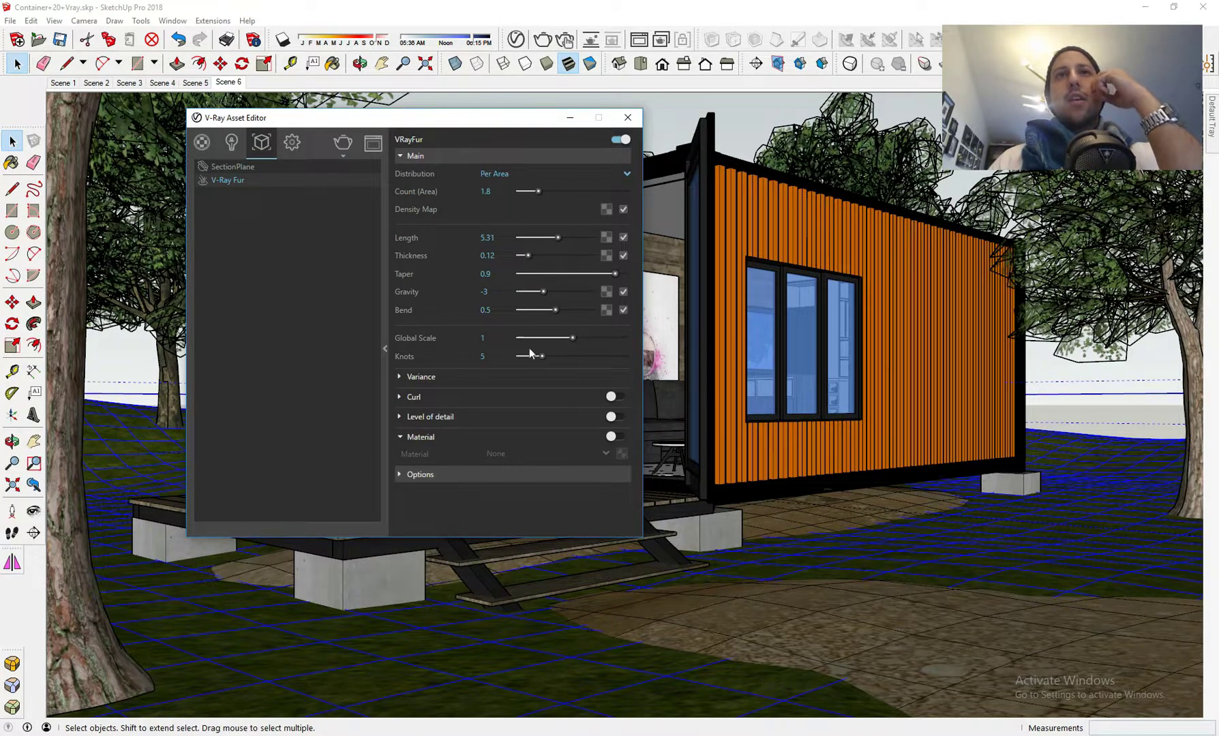
left_click(350, 146)
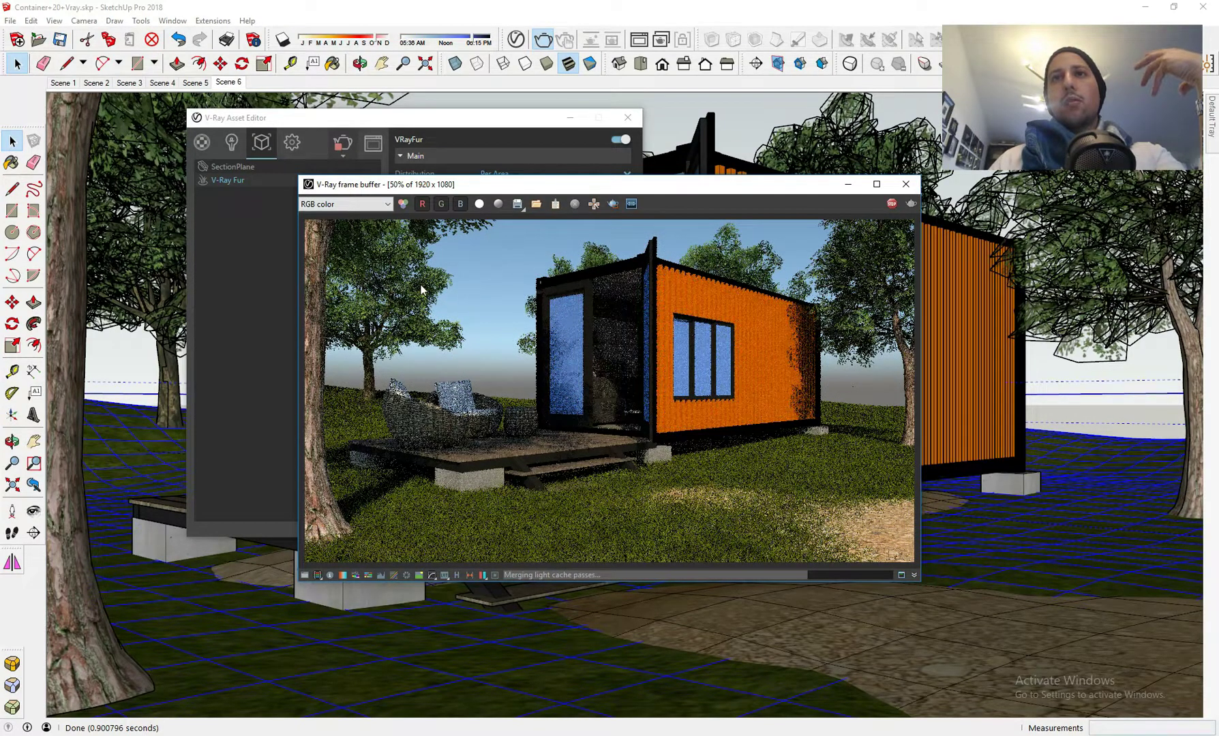
scroll(550, 511, "up", 2)
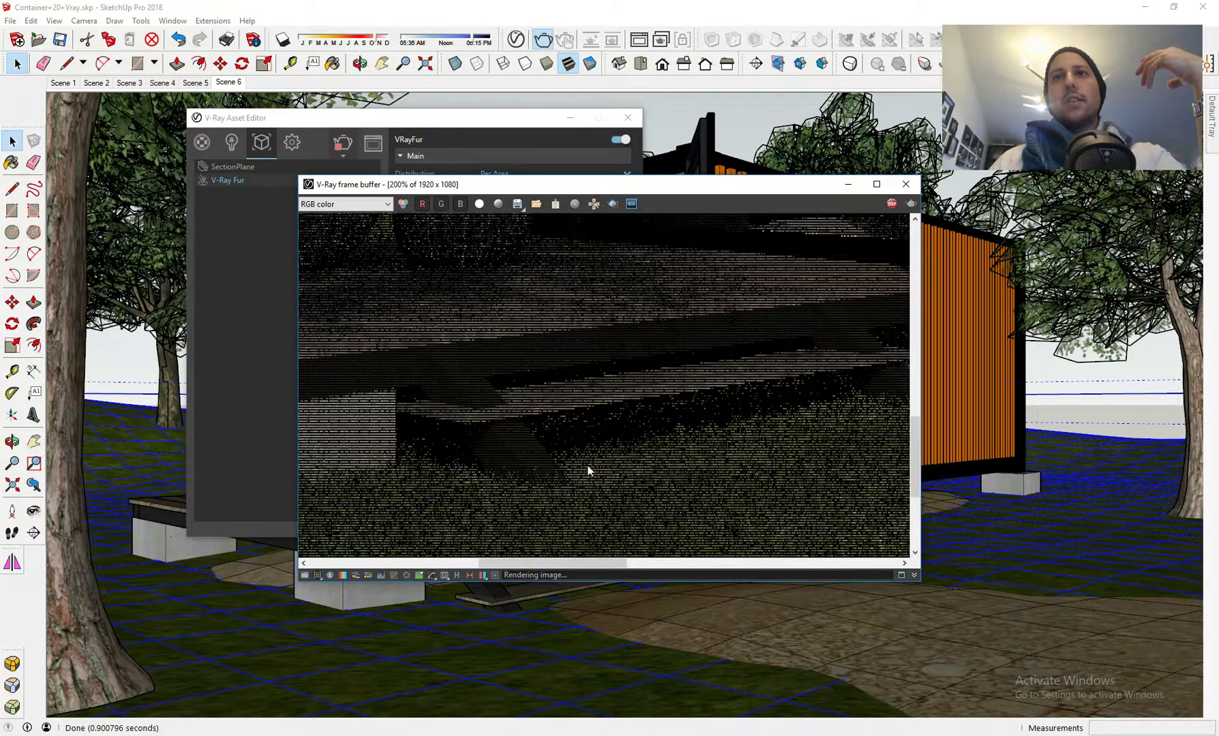
scroll(588, 471, "down", 1)
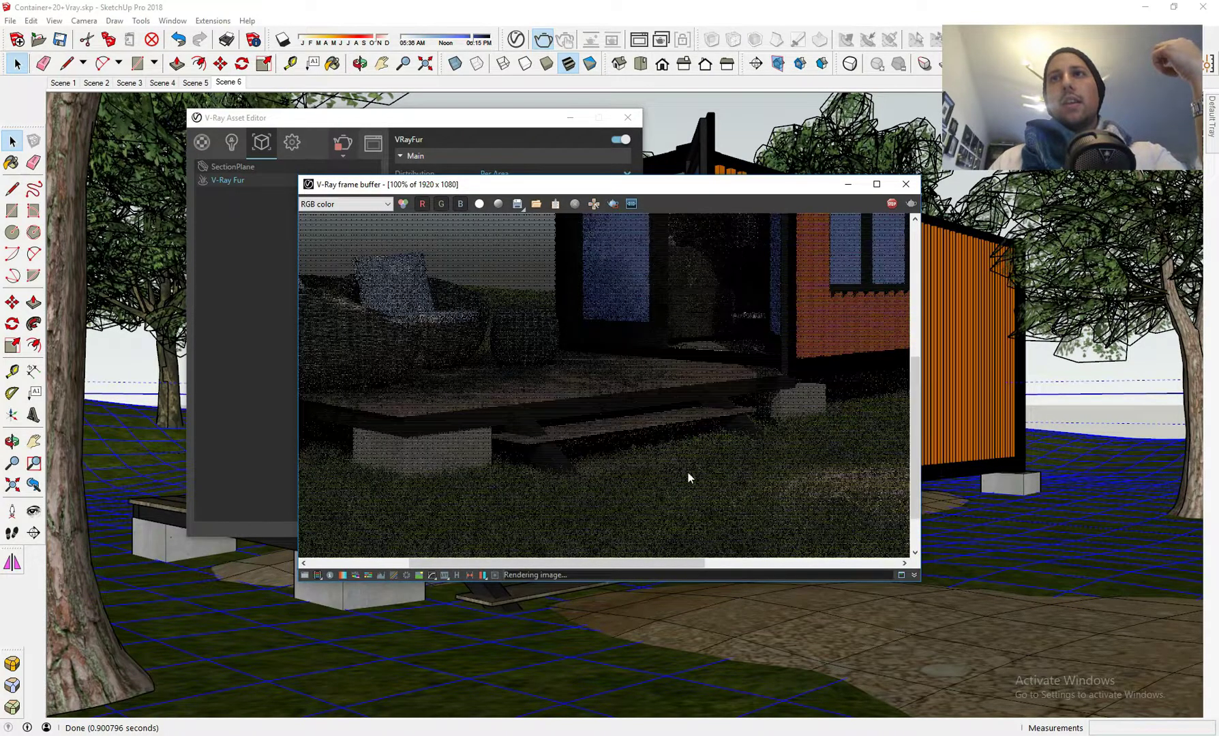
scroll(688, 477, "down", 1)
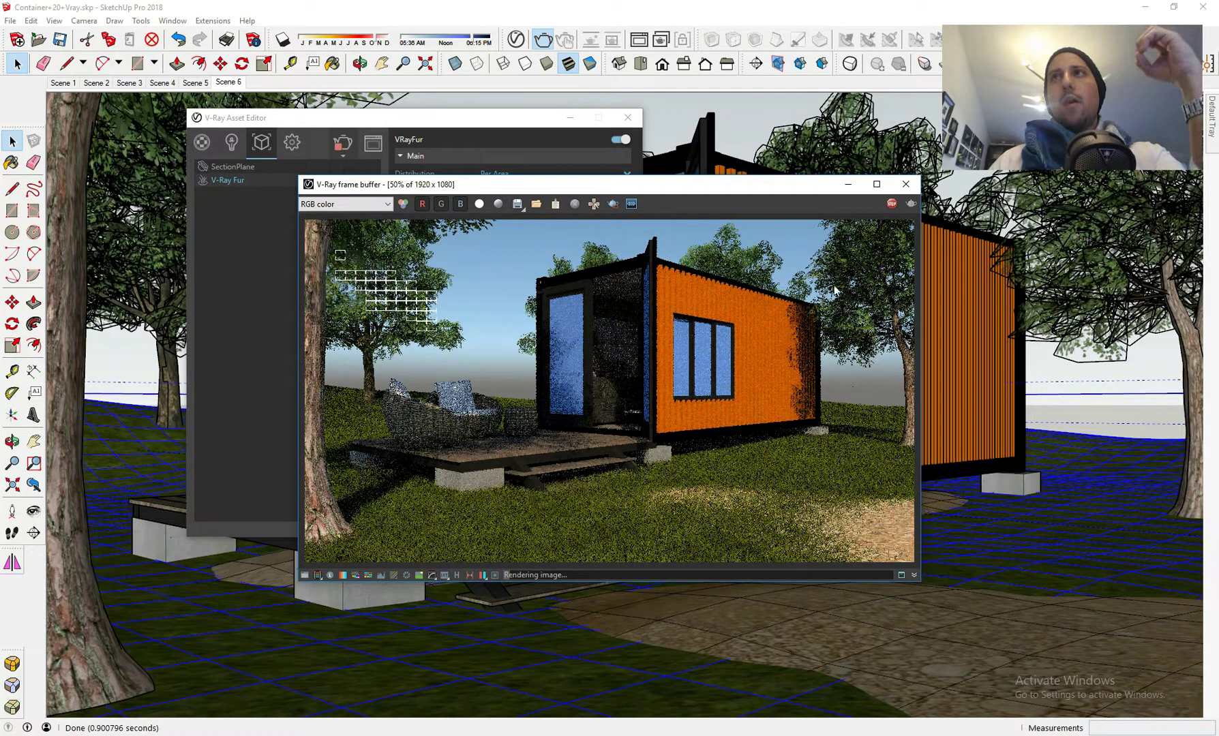
left_click(890, 204)
left_click(906, 184)
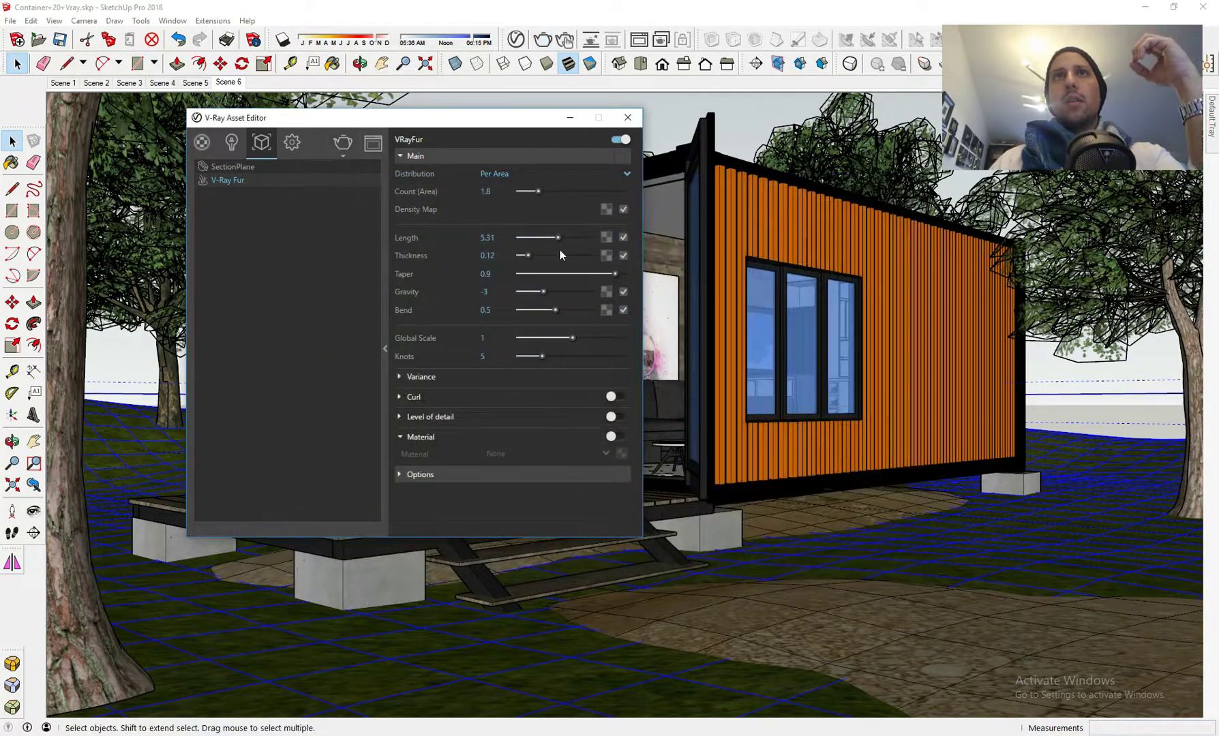
- Set the fur length to about 3.83 and its Count (Area) to 3
left_click_drag(550, 240, 551, 241)
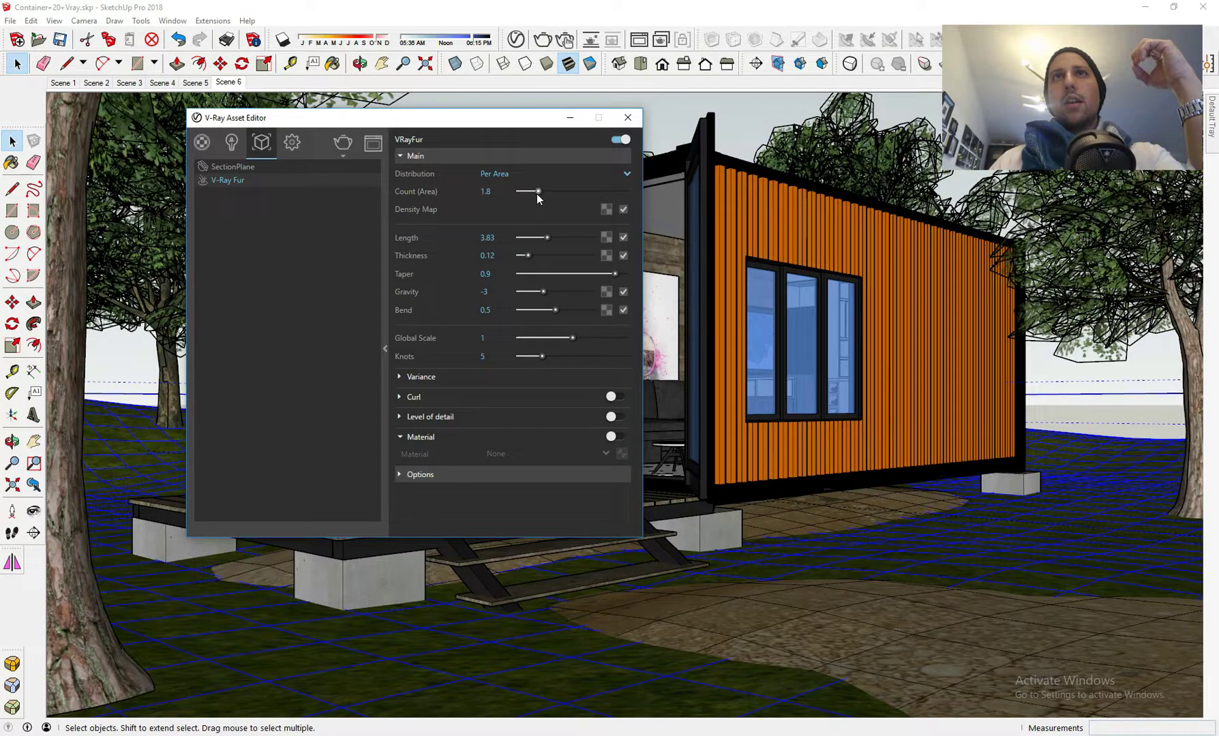
double_click(485, 192)
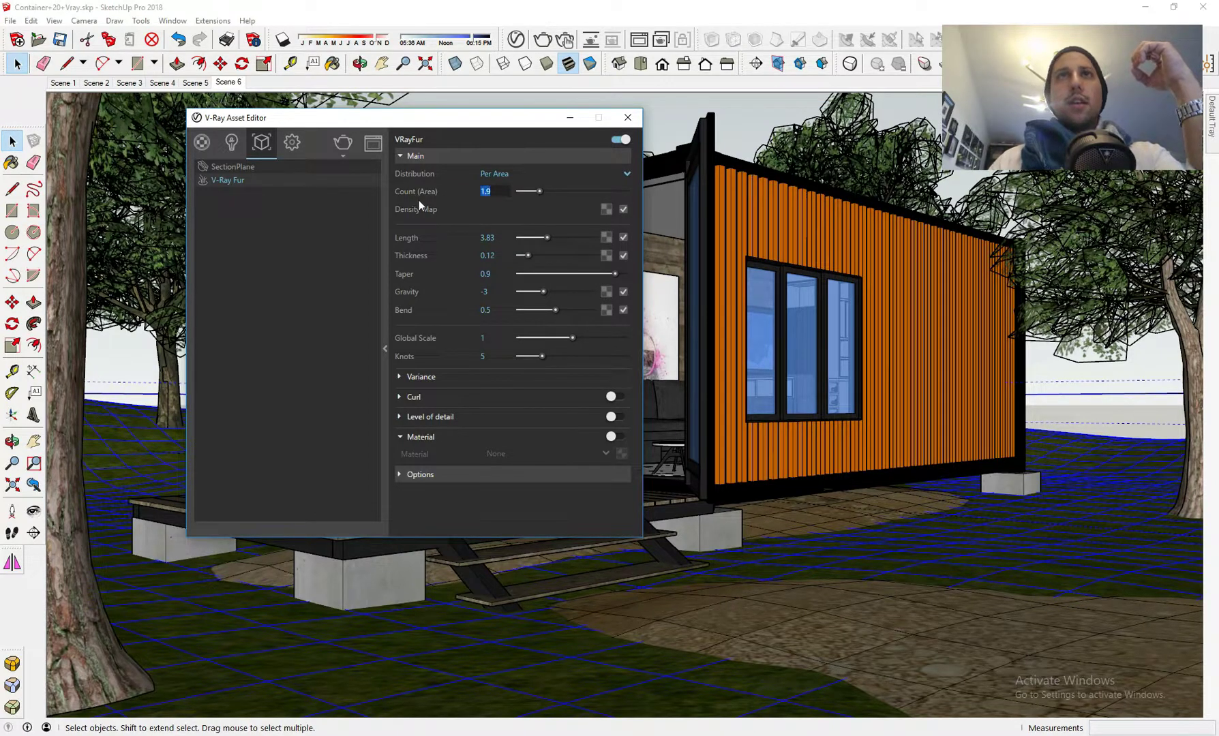
type("3")
key("Return")
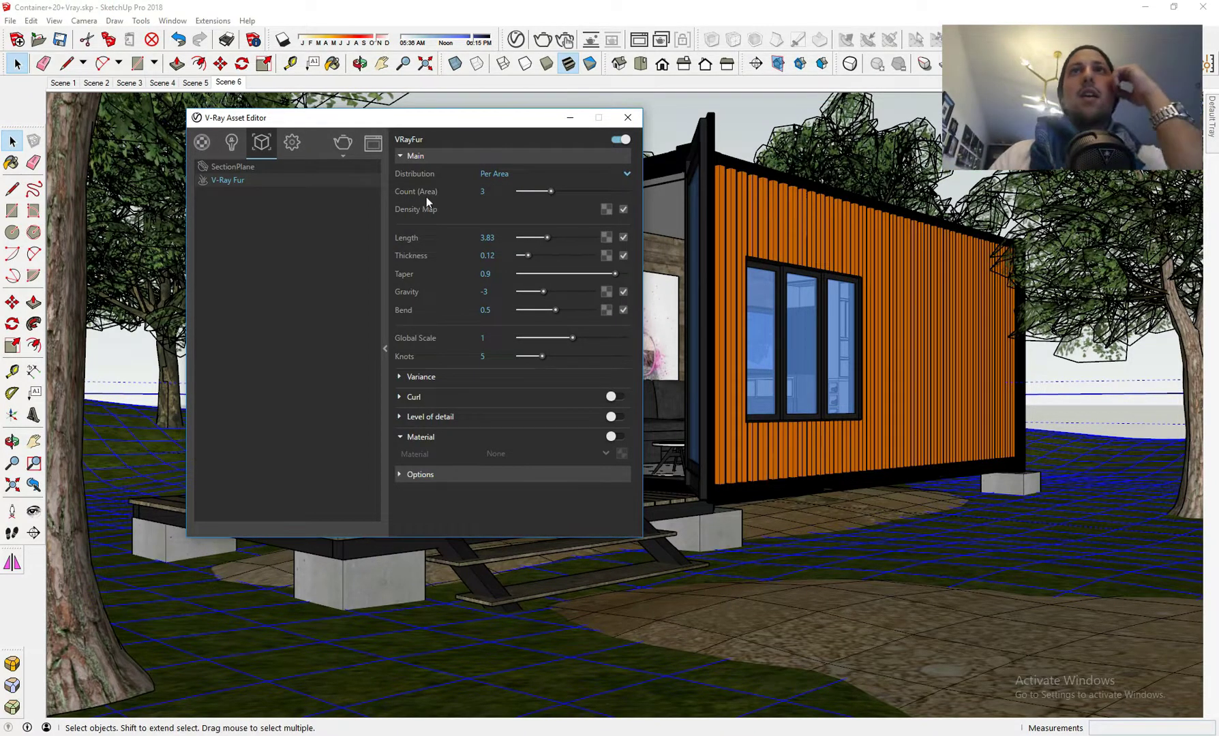
- Render the denser, shorter grass in V-Ray, inspect it near the path, close the frame buffer and show the result again
left_click(343, 143)
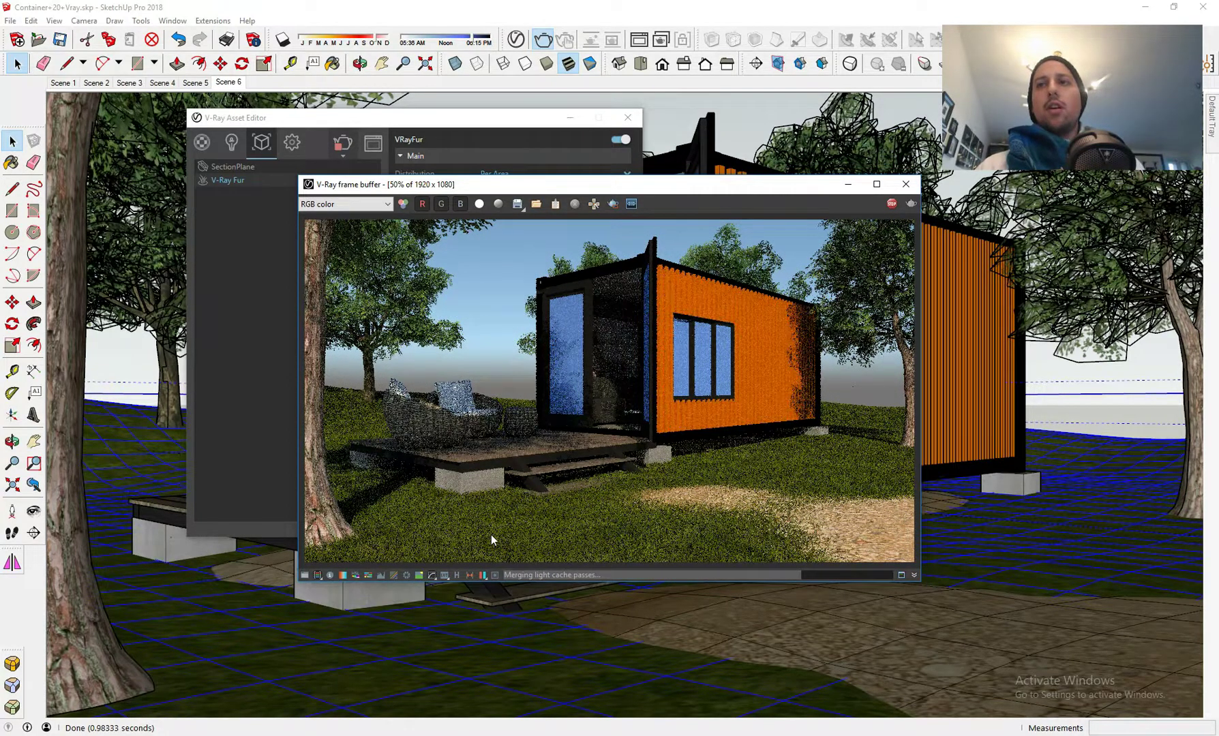
scroll(765, 525, "up", 1)
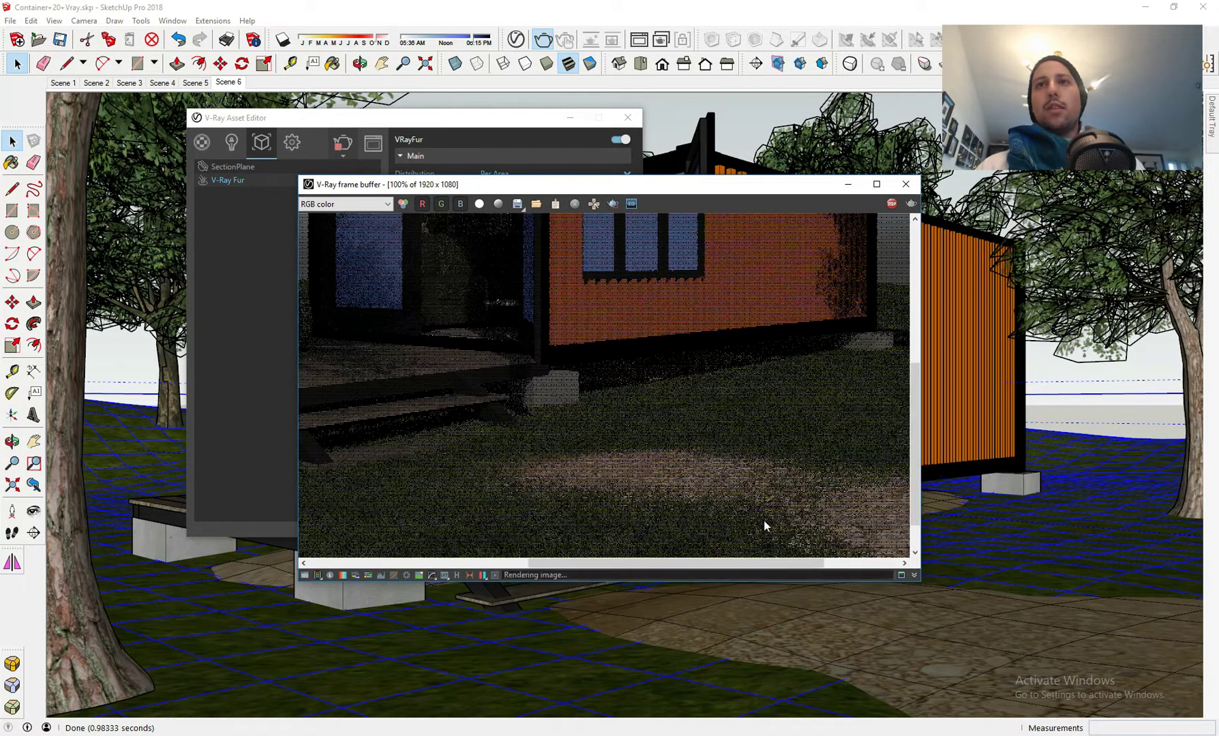
scroll(765, 527, "down", 1)
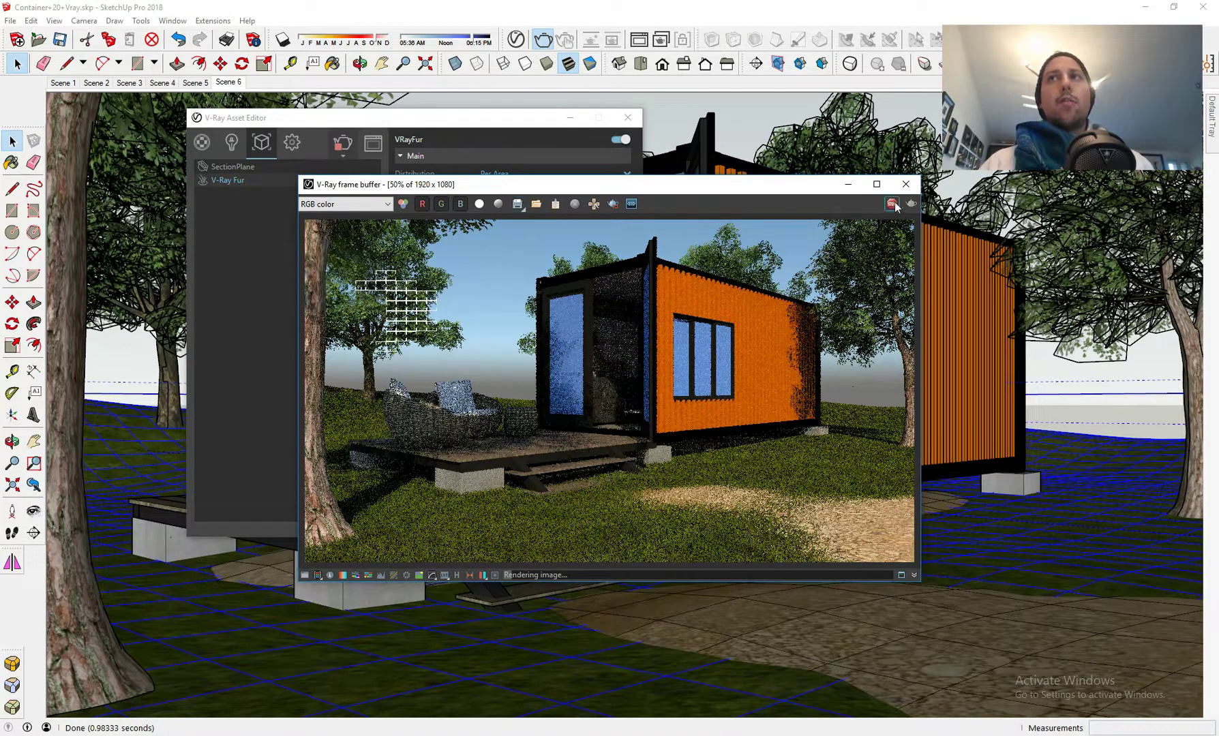
left_click(905, 184)
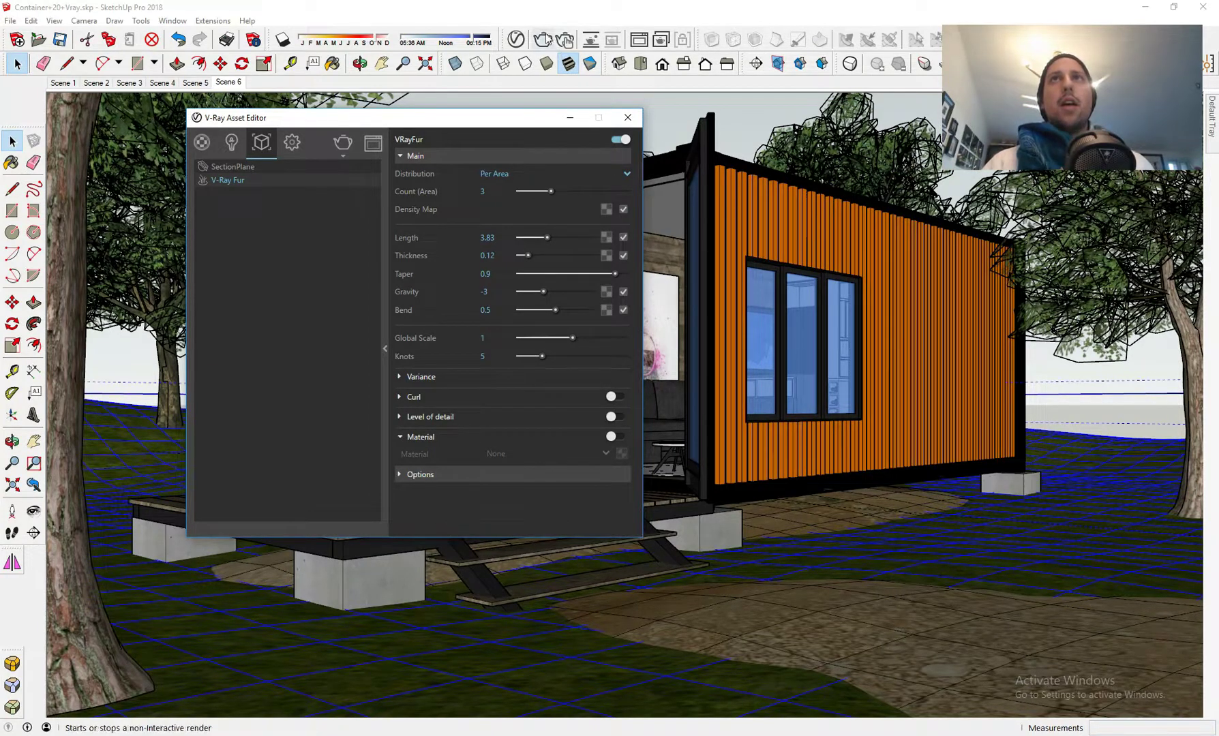
left_click(639, 39)
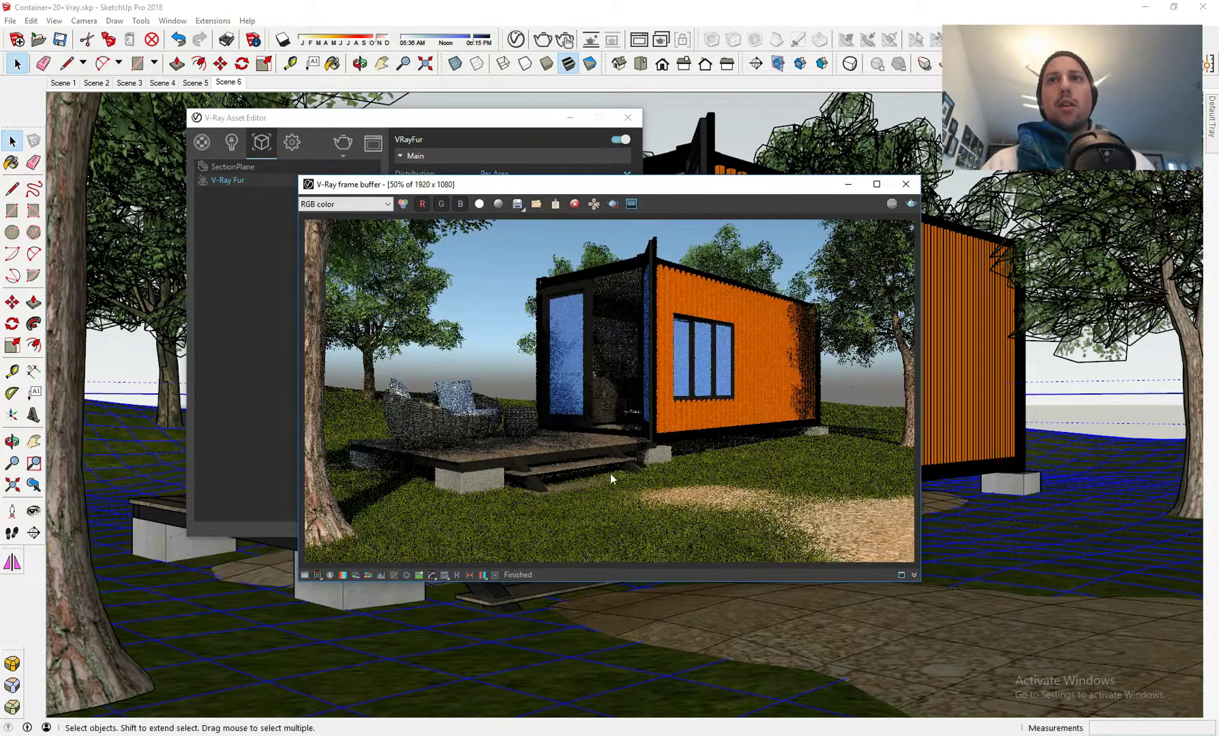
- Inspect the rendered grass around the deck steps up close, view the whole image again and close the frame buffer
scroll(569, 481, "up", 1)
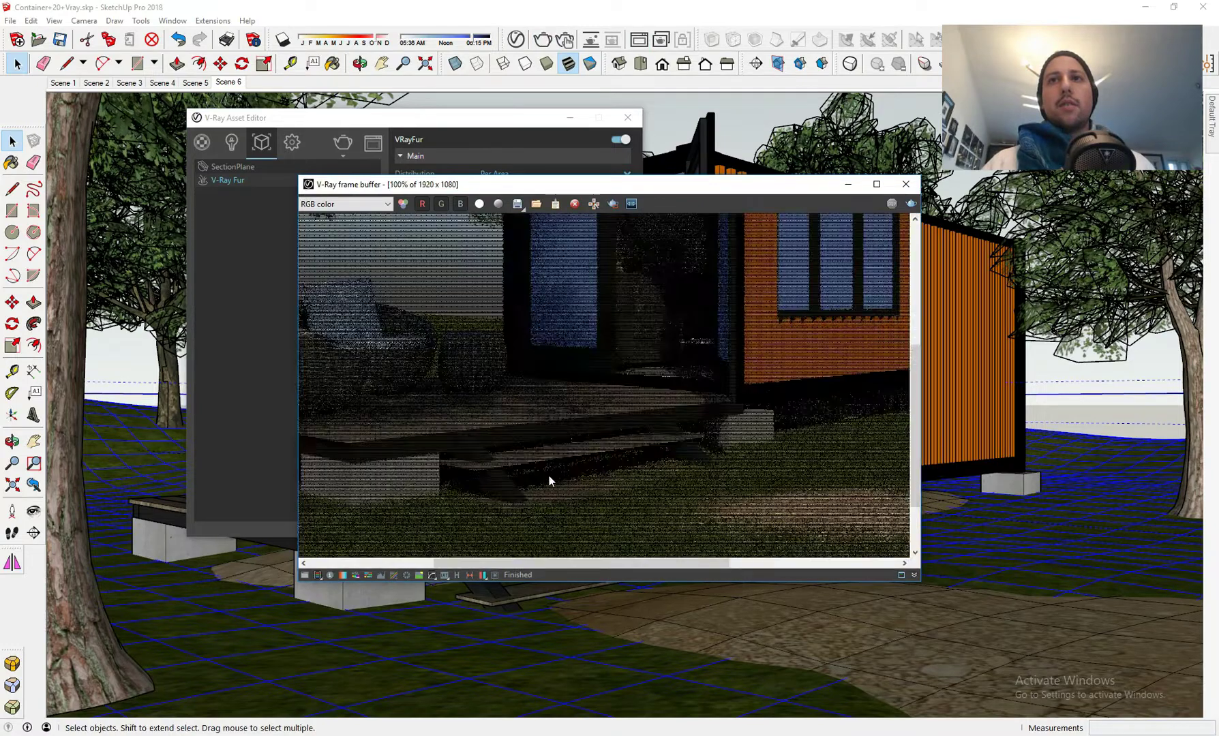
scroll(538, 477, "up", 1)
scroll(533, 467, "down", 1)
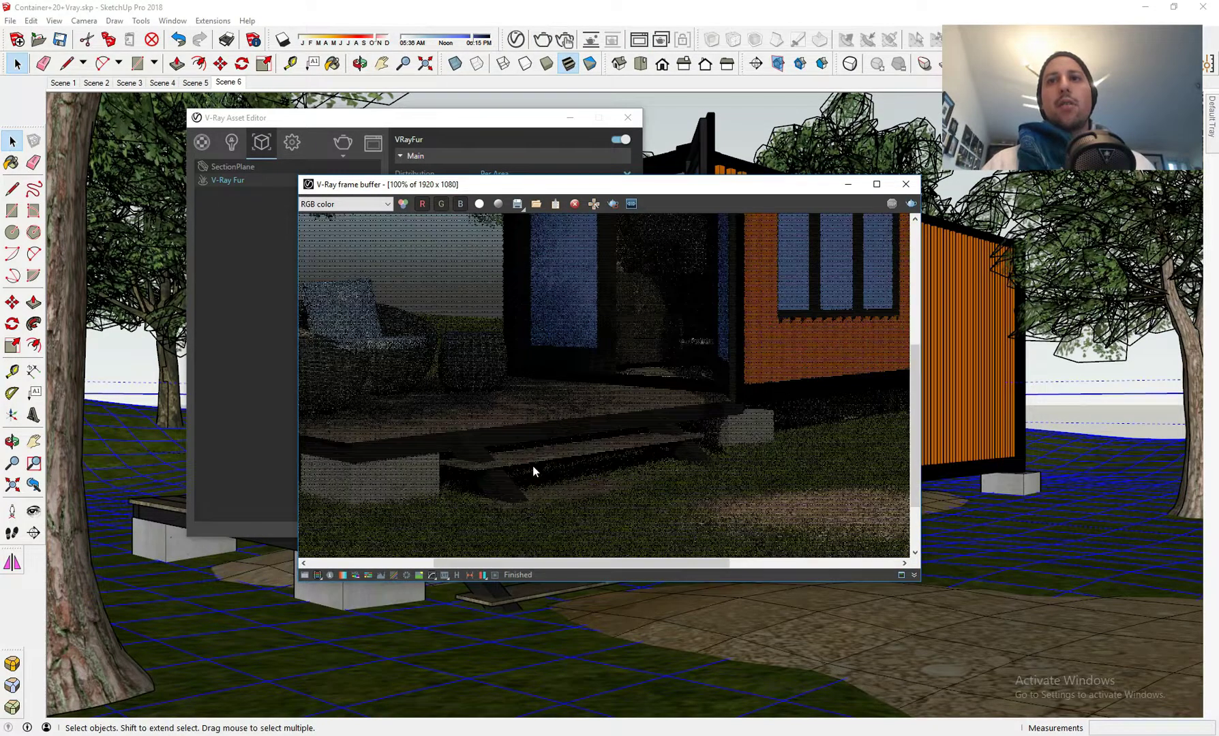
scroll(533, 469, "down", 1)
scroll(548, 497, "up", 2)
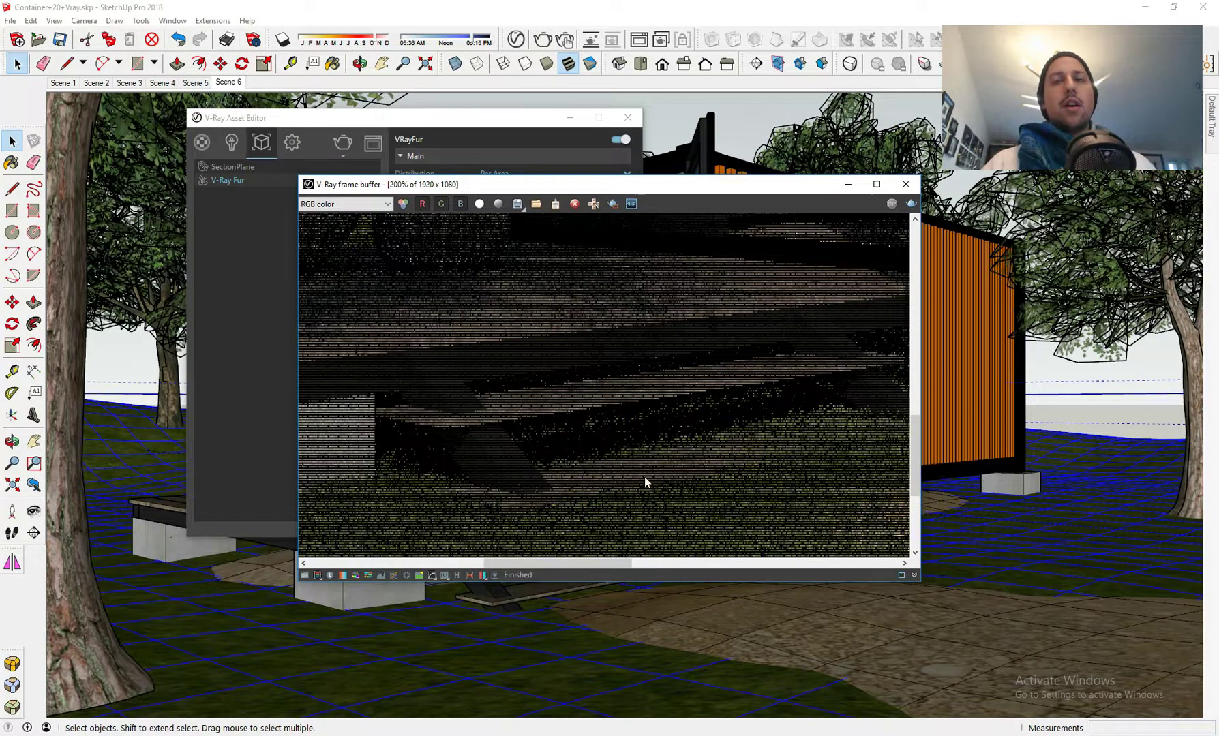
scroll(645, 476, "down", 2)
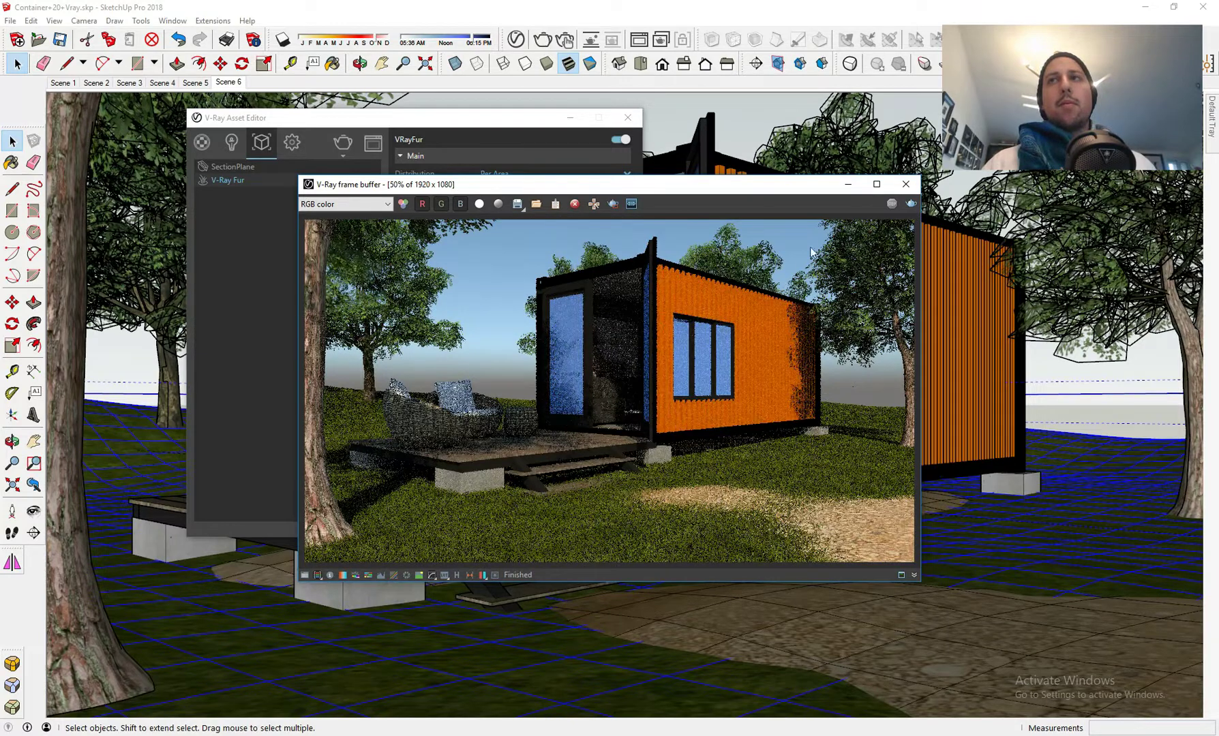
left_click(905, 184)
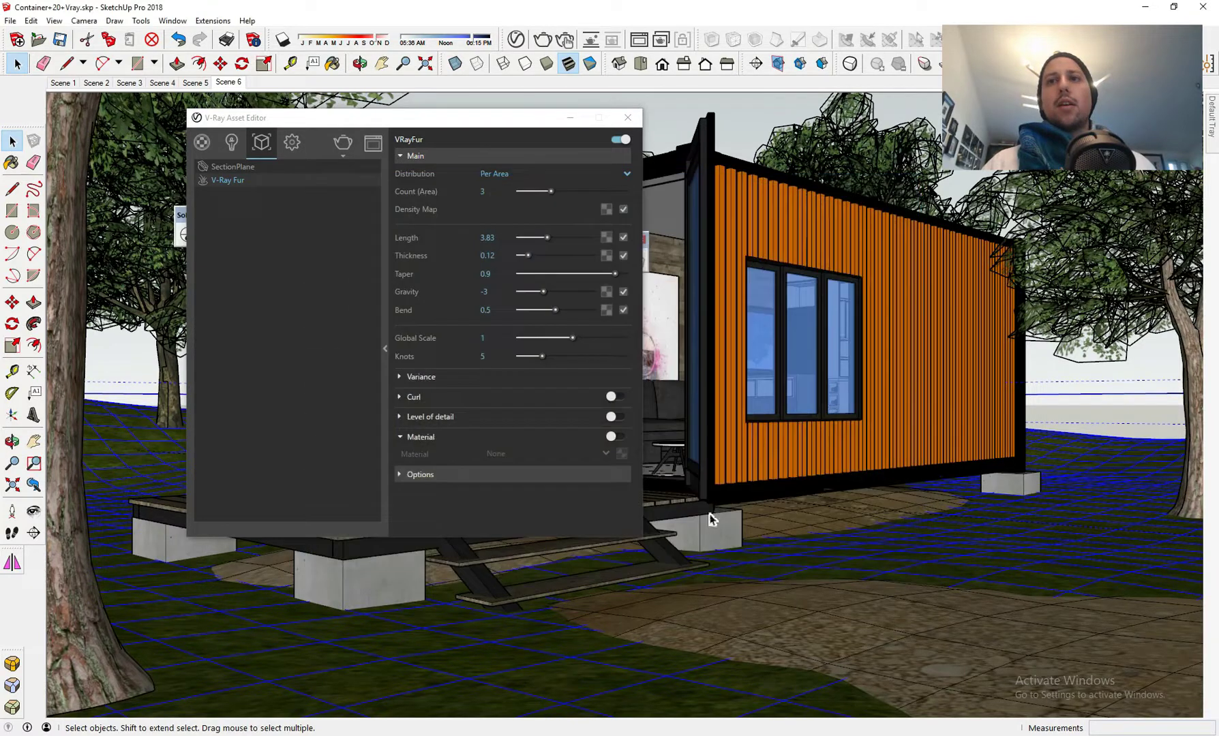
- Hide the lowest tread of the deck stairs, put away the Asset Editor and update Scene 6
right_click(633, 581)
left_click(670, 324)
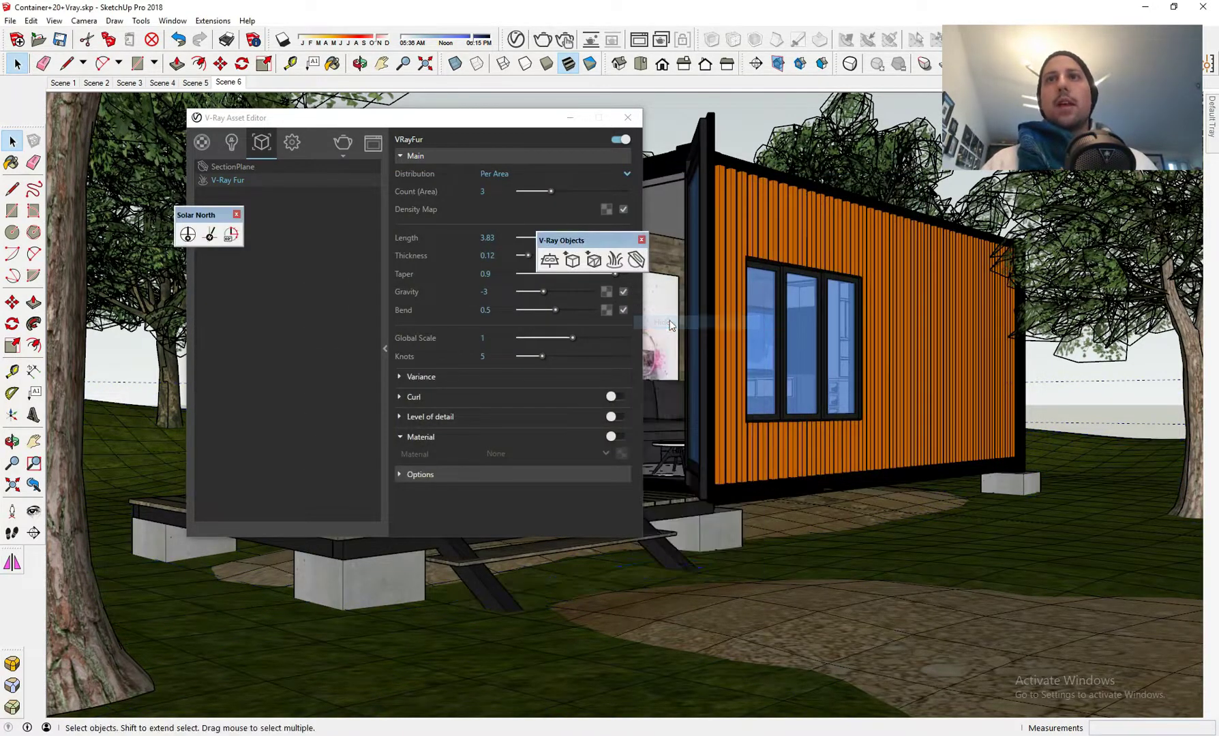
left_click(570, 118)
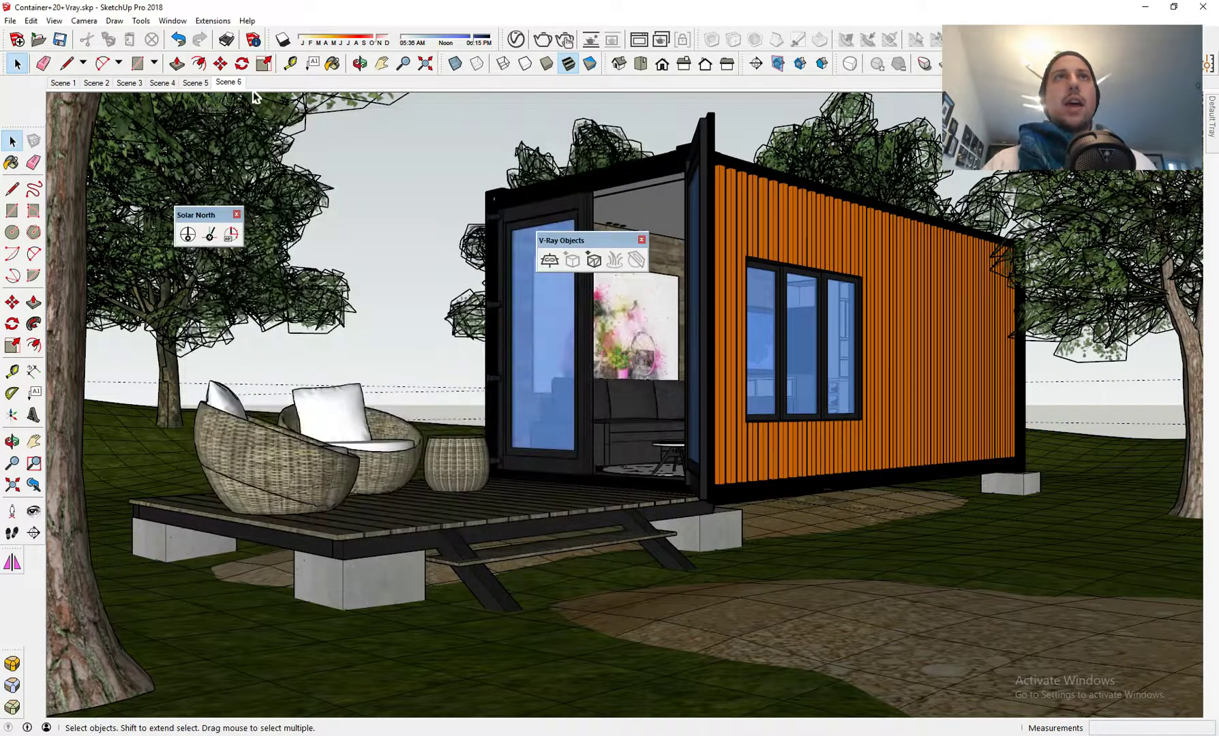
right_click(232, 83)
left_click(274, 135)
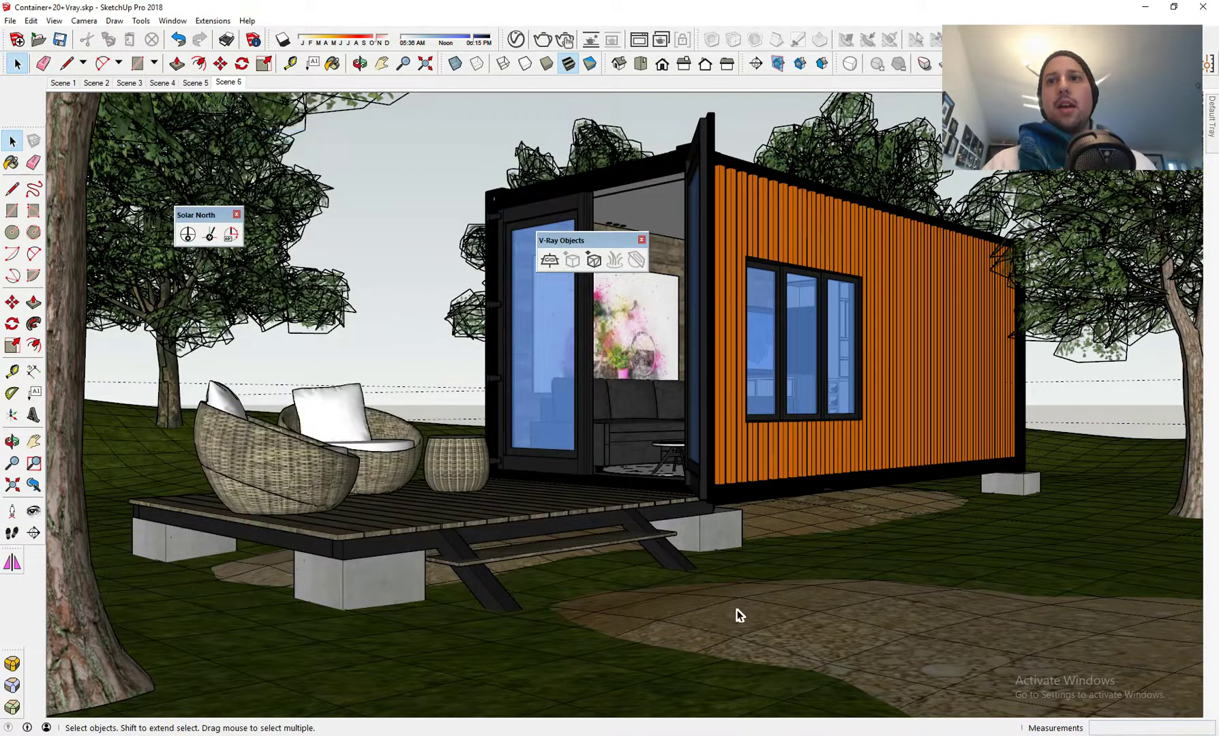
- Move the dirt path group up by 2 cm so more of it rises above the grass ground
left_click(702, 598)
key("m")
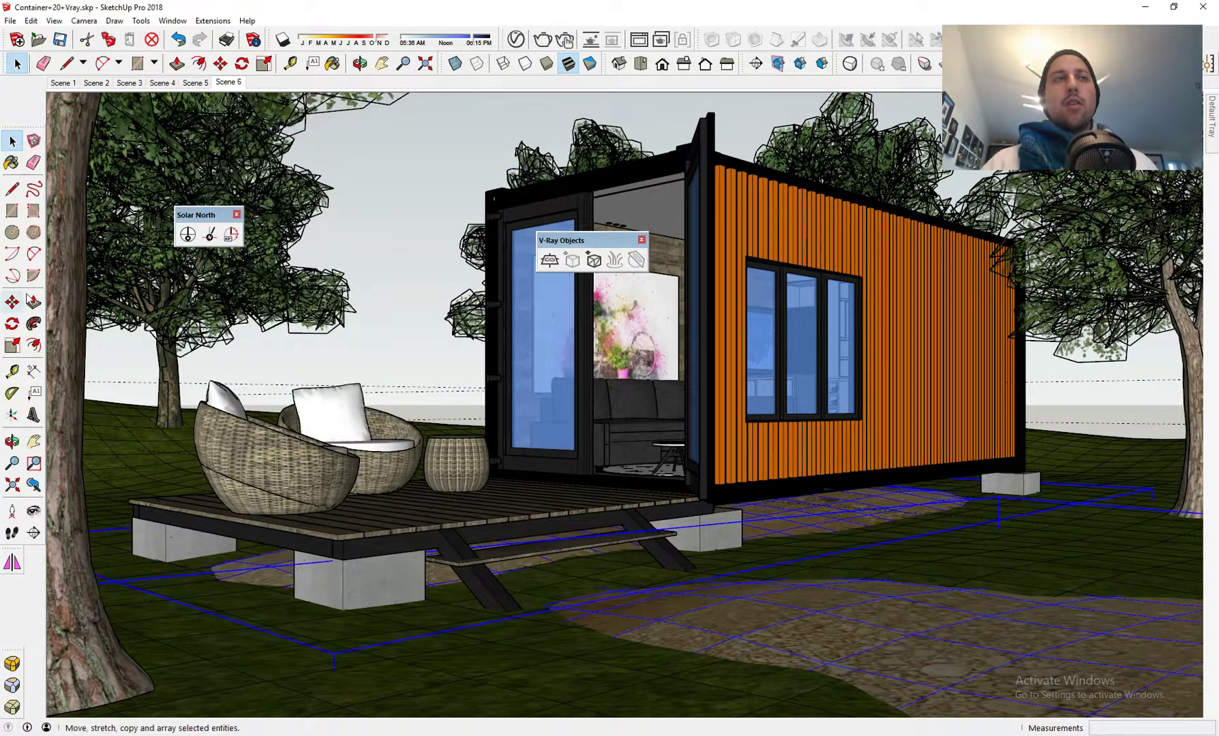
left_click(343, 581)
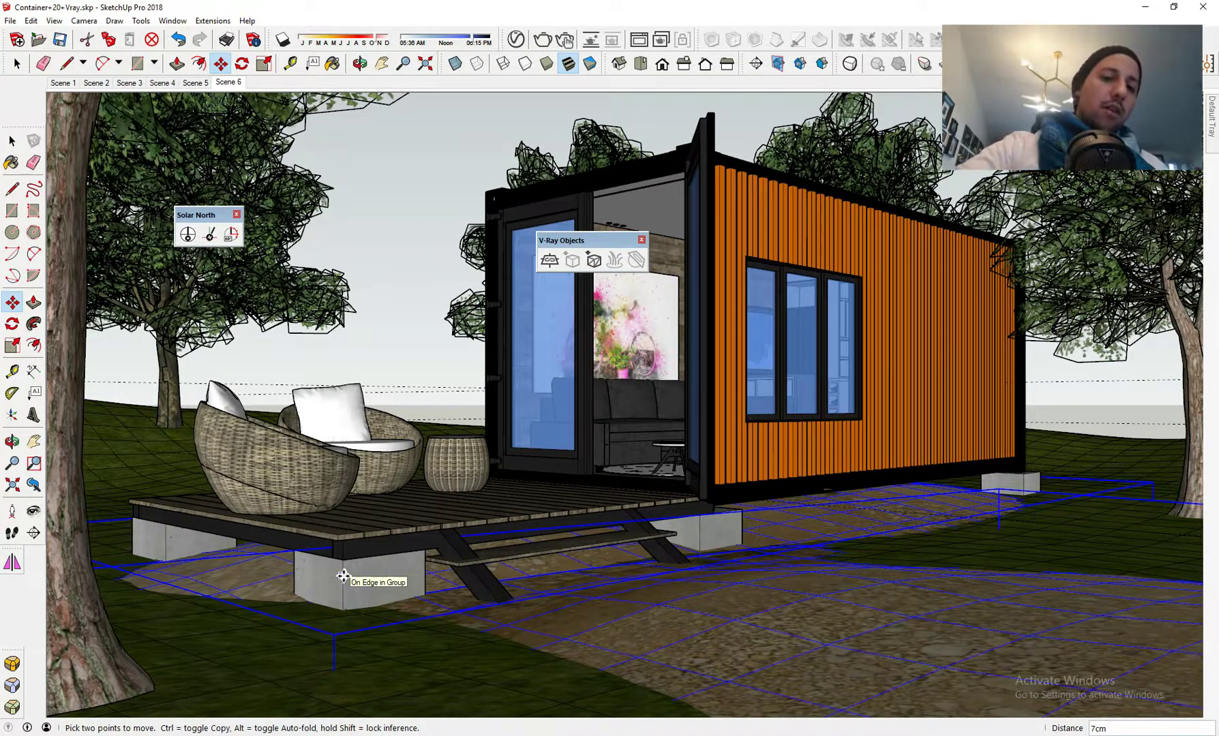
key("Escape")
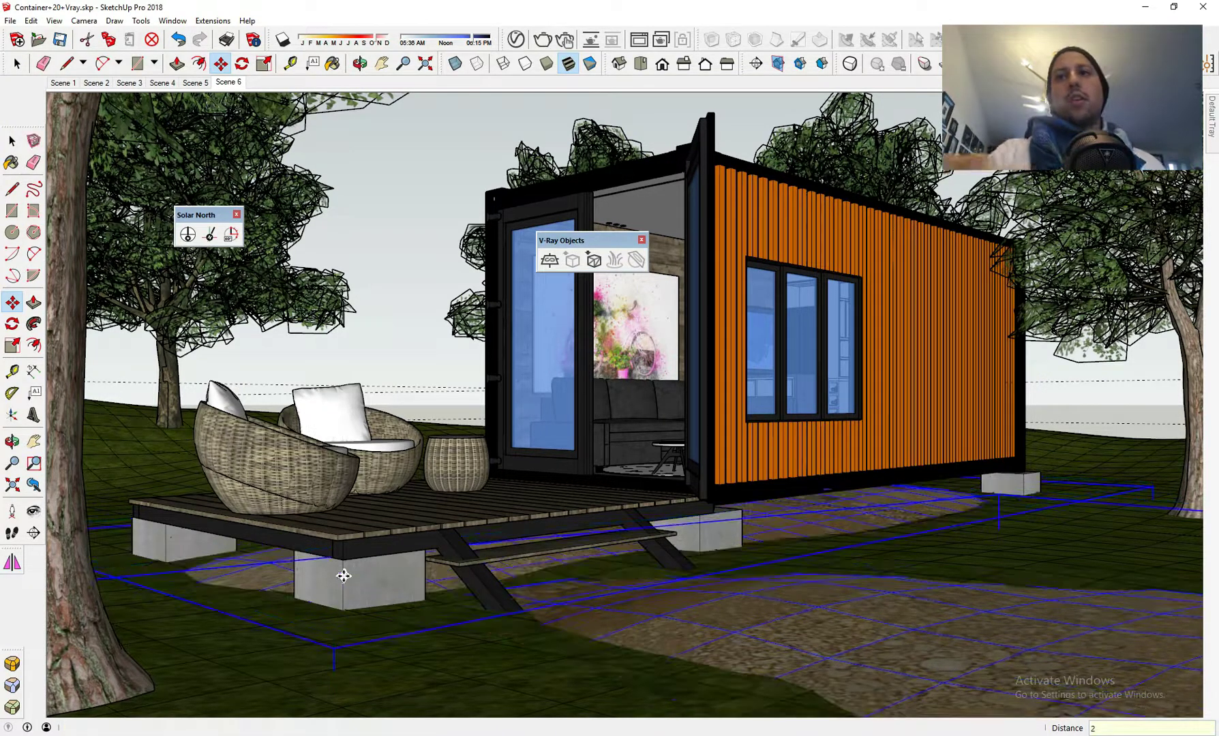
key("space")
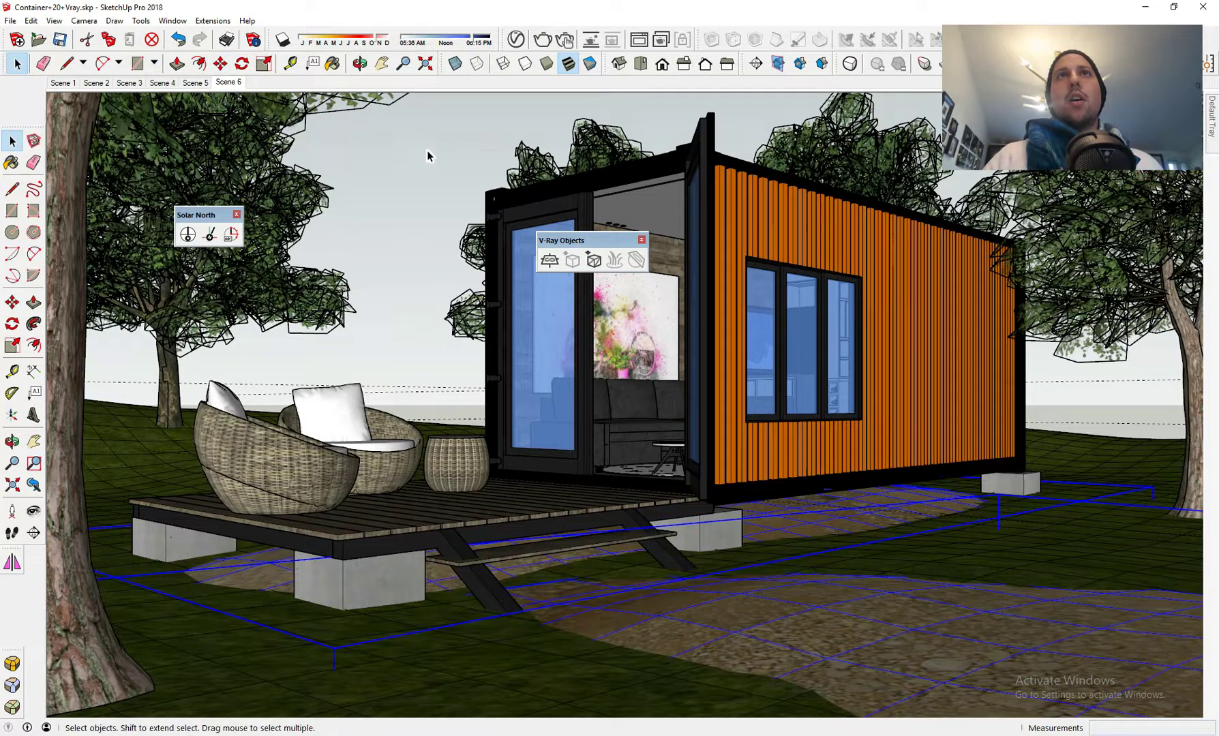
- Render the scene in V-Ray to check the raised path against the grass, then close the frame buffer and clear the selection
left_click(543, 39)
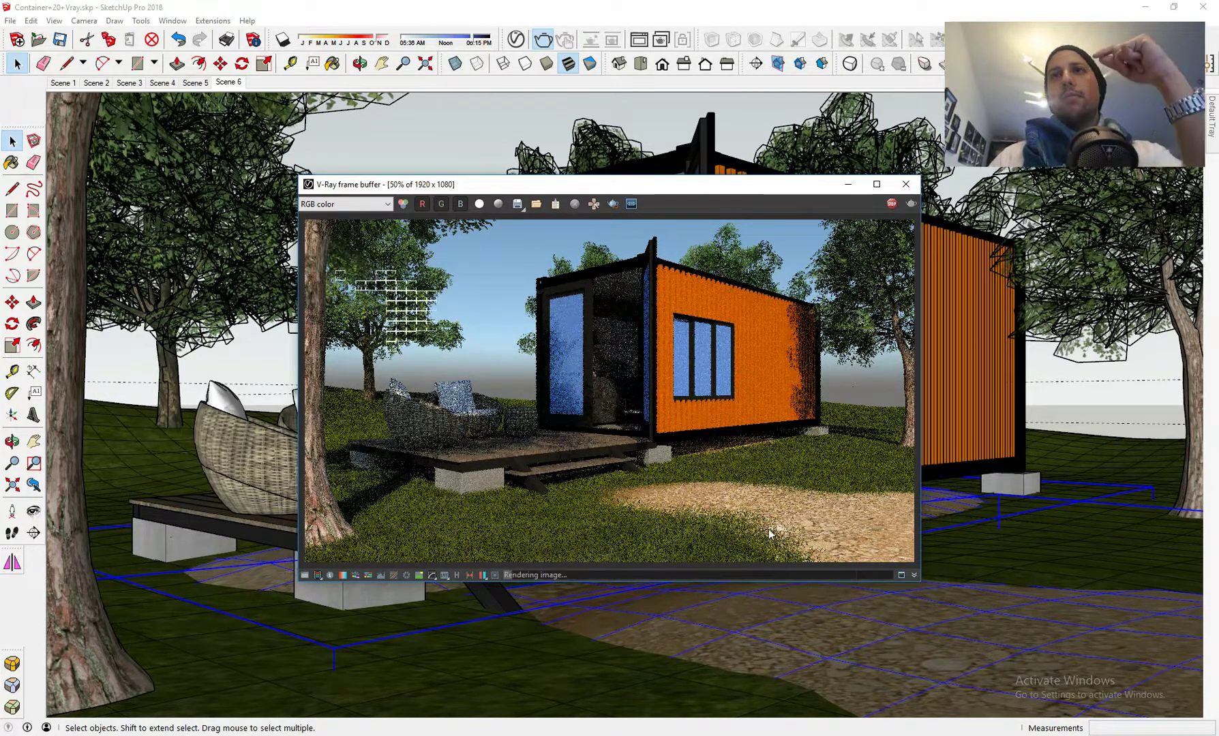
double_click(699, 456)
double_click(699, 455)
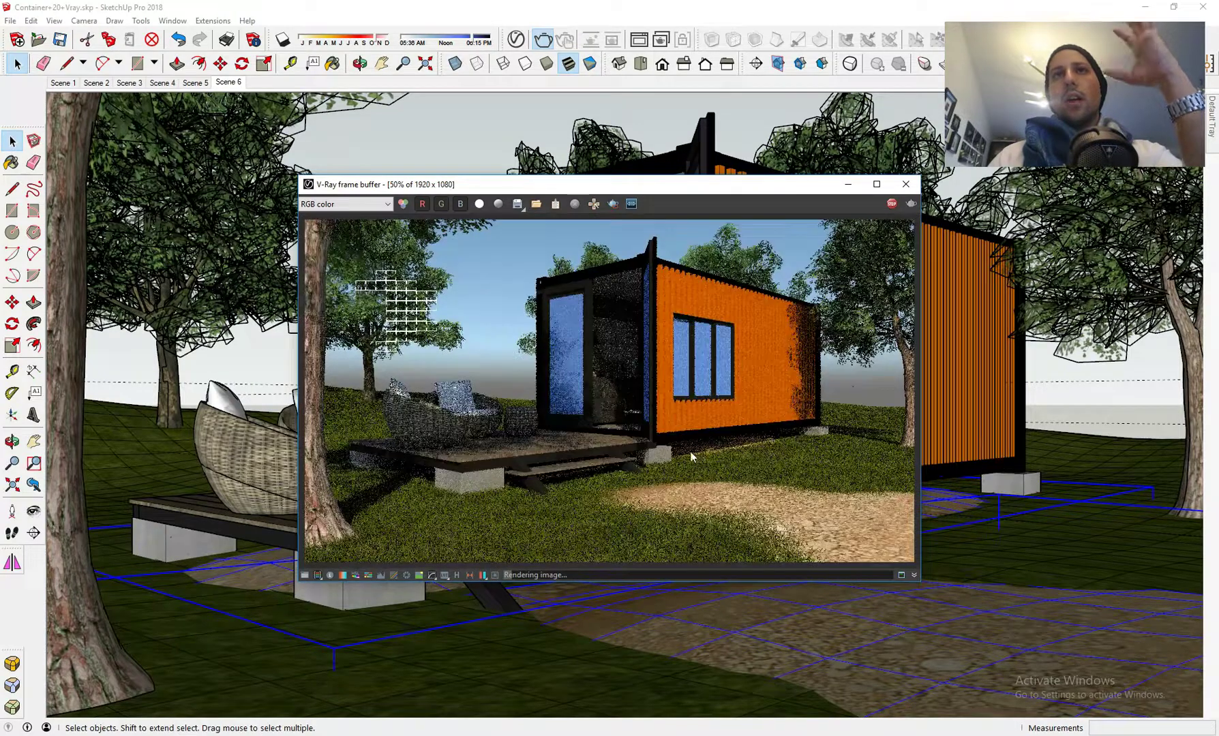
left_click(905, 184)
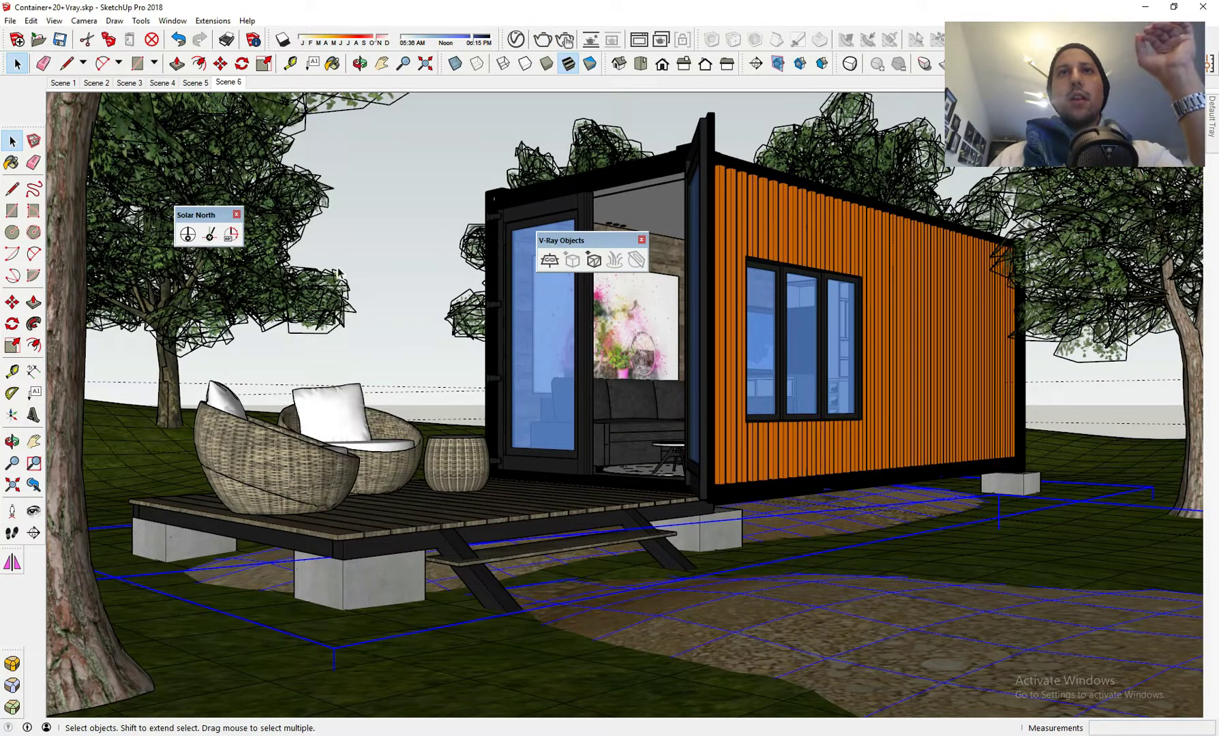
left_click(399, 245)
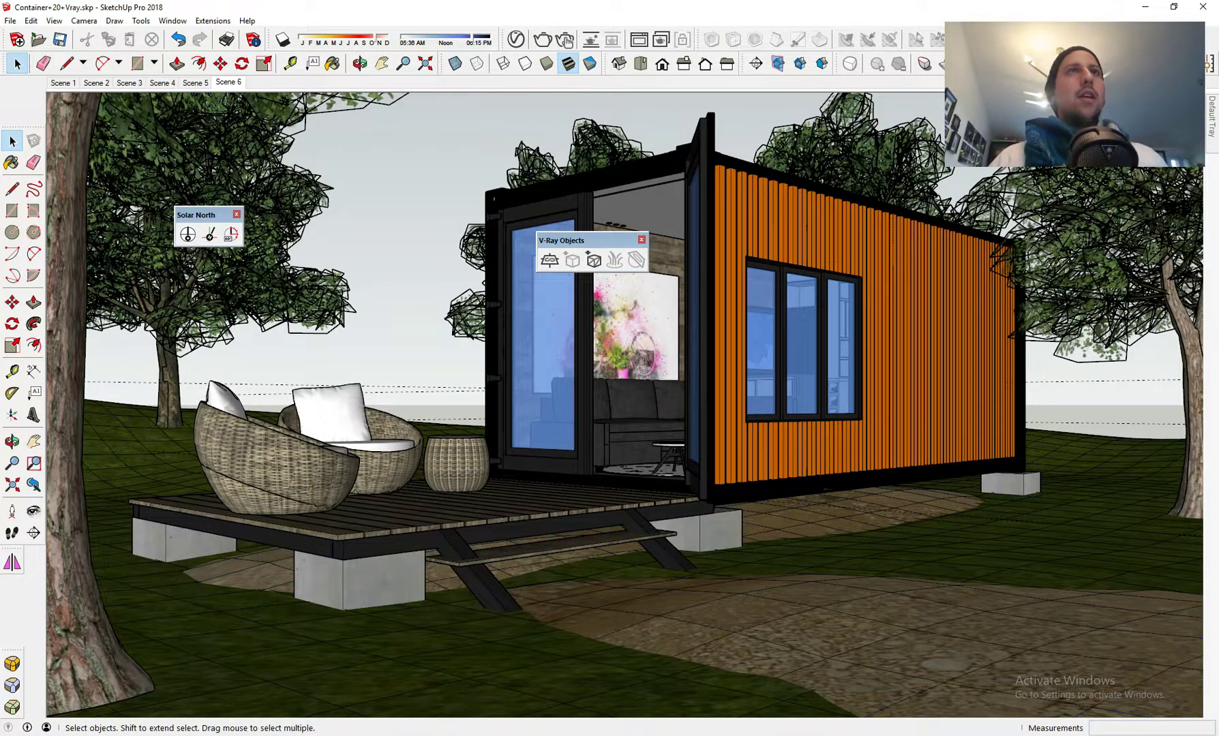
- Show the material of the concrete foundation block under the deck in the V-Ray Asset Editor by sampling it
left_click(516, 39)
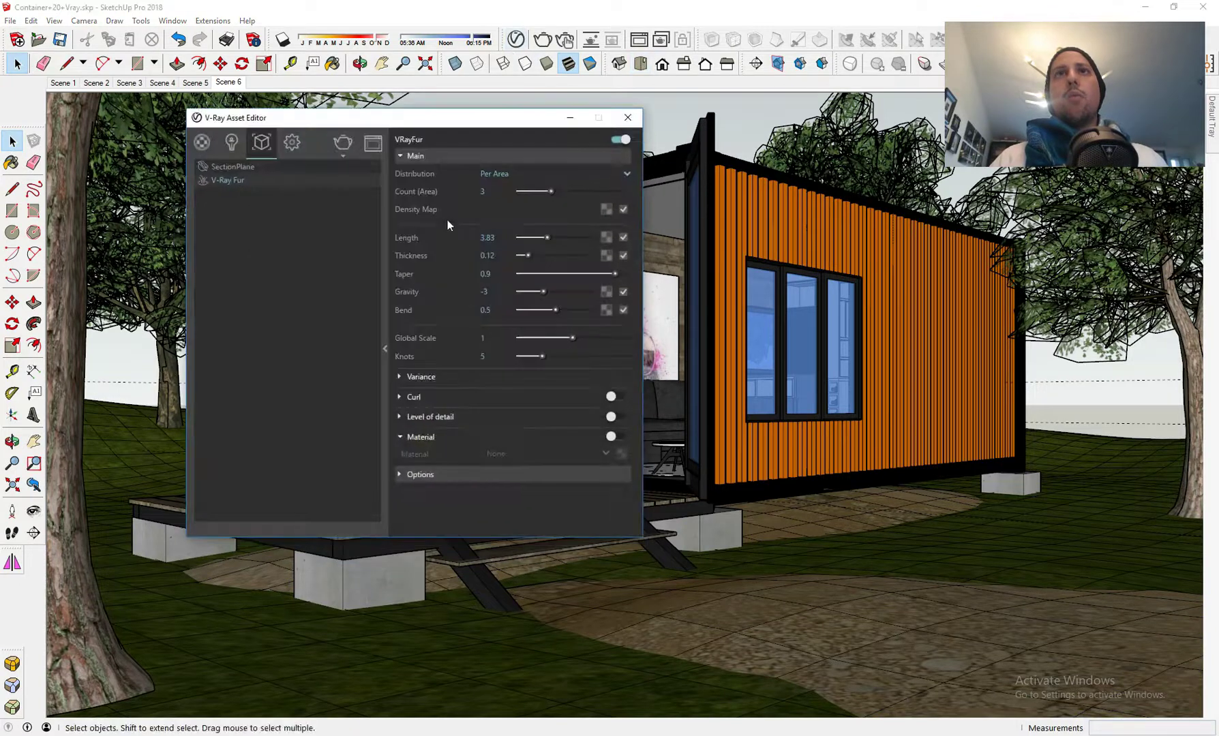
left_click_drag(401, 123, 784, 129)
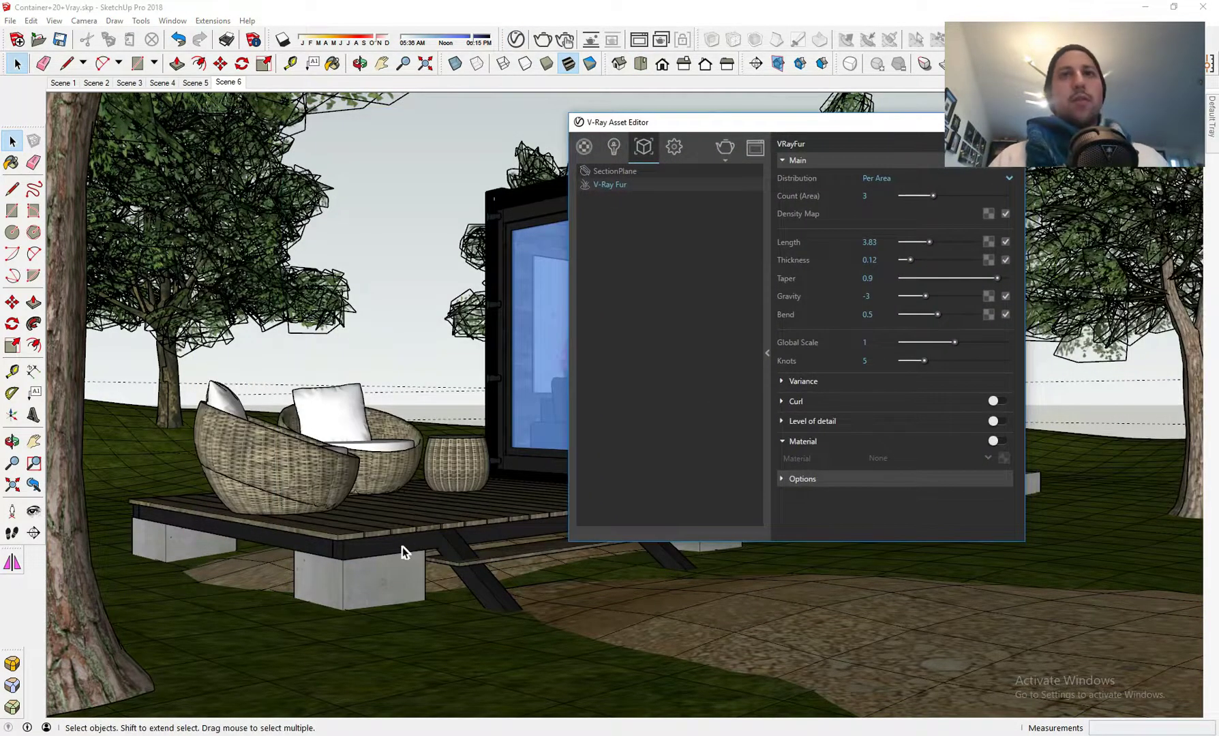
key("b")
left_click(400, 564, "alt")
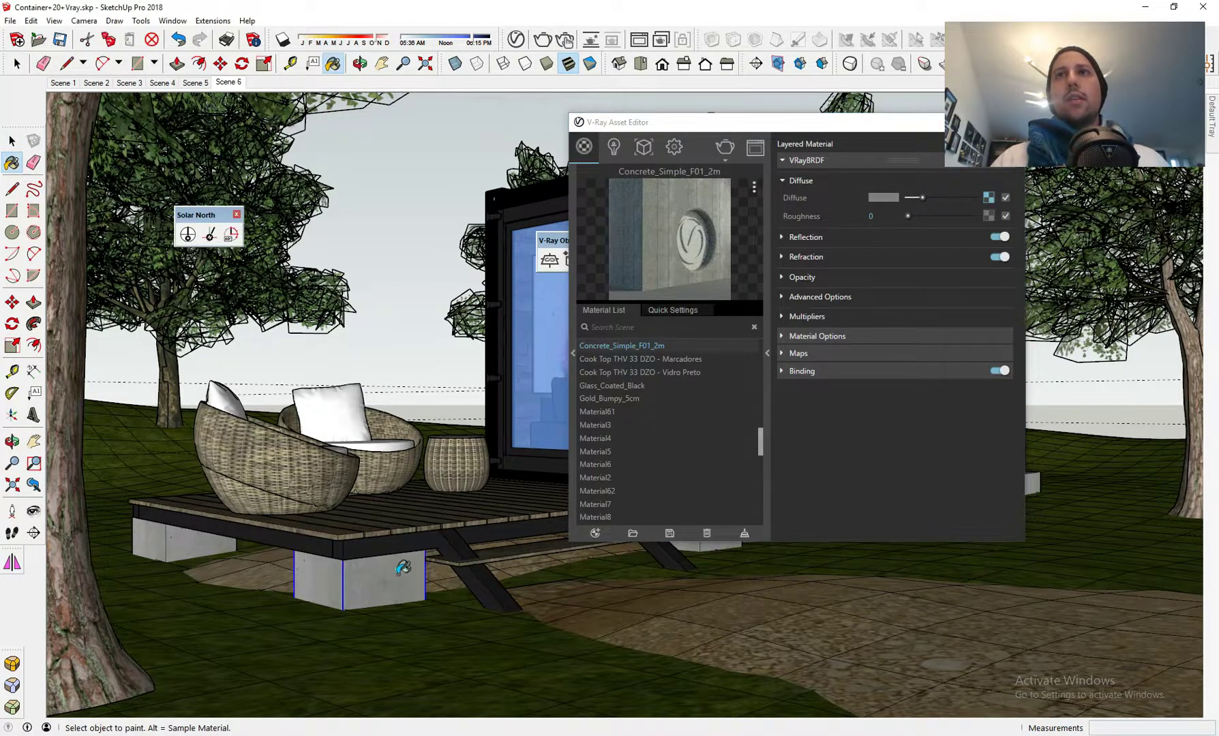
- Add Concrete Ceiling L01 2m from the V-Ray library's Concrete category to the scene materials and compare it with Concrete_Simple_D02_2m
left_click(574, 350)
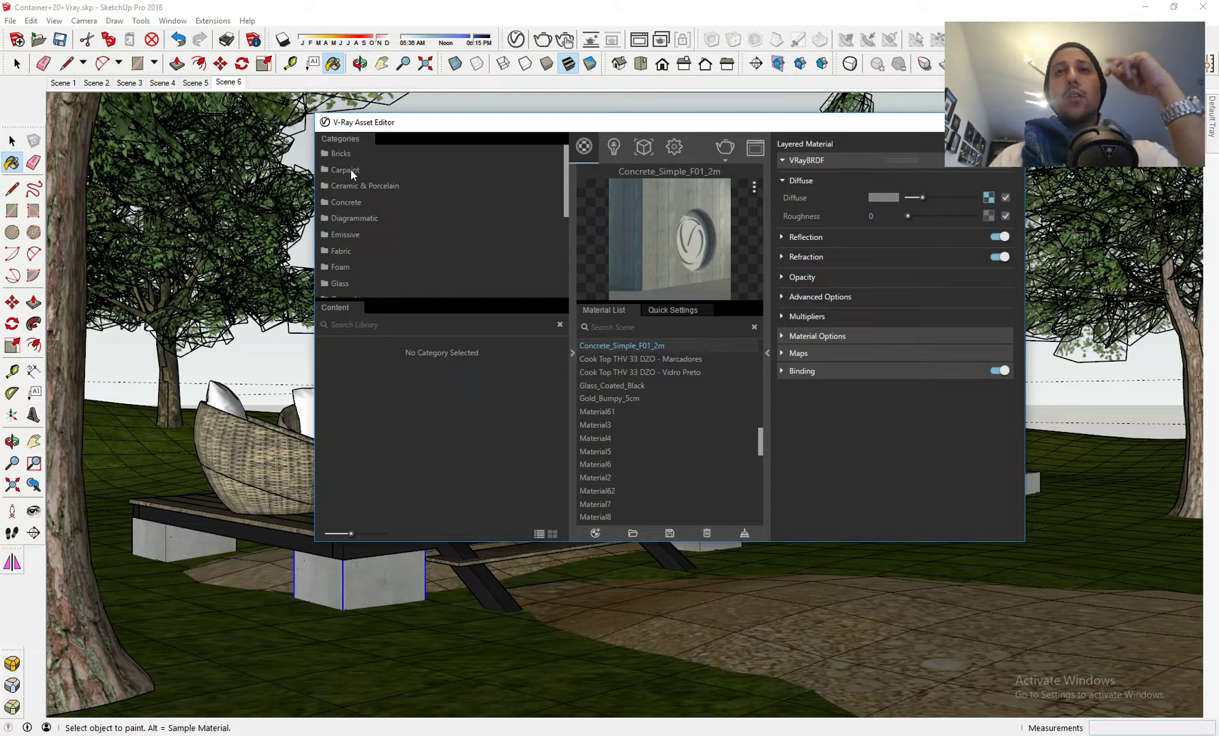
left_click(335, 203)
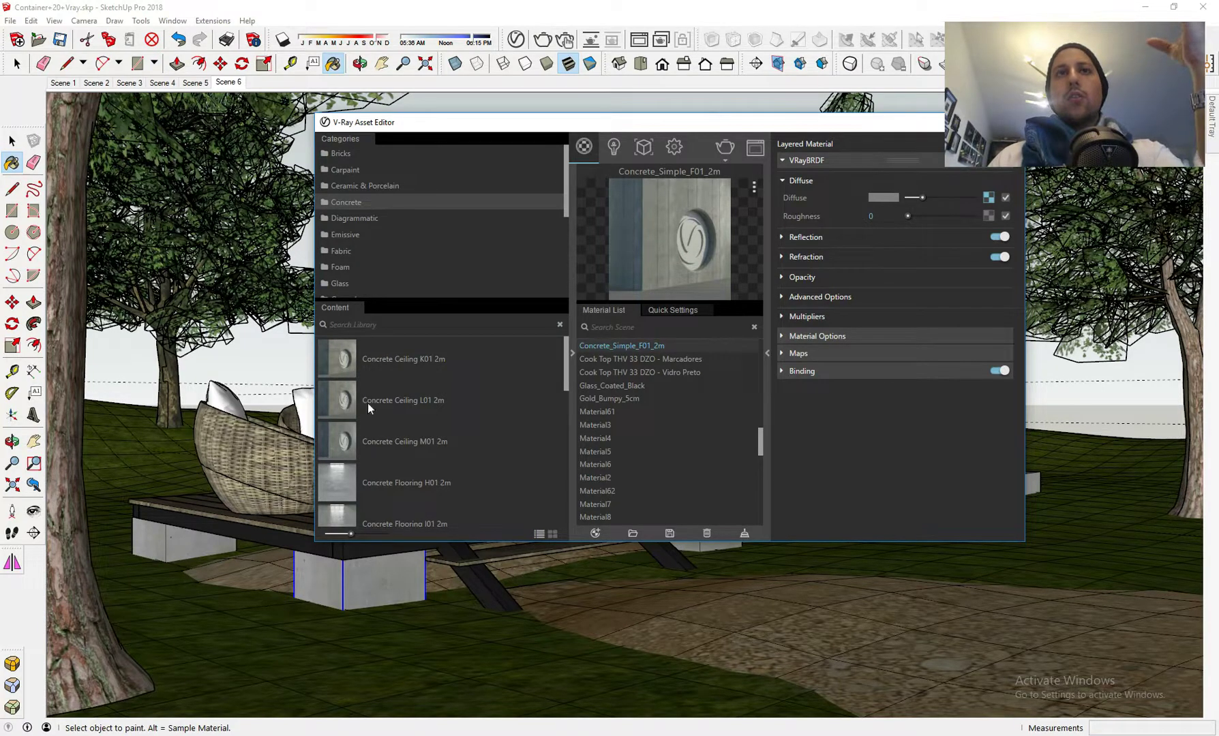
left_click_drag(368, 403, 646, 349)
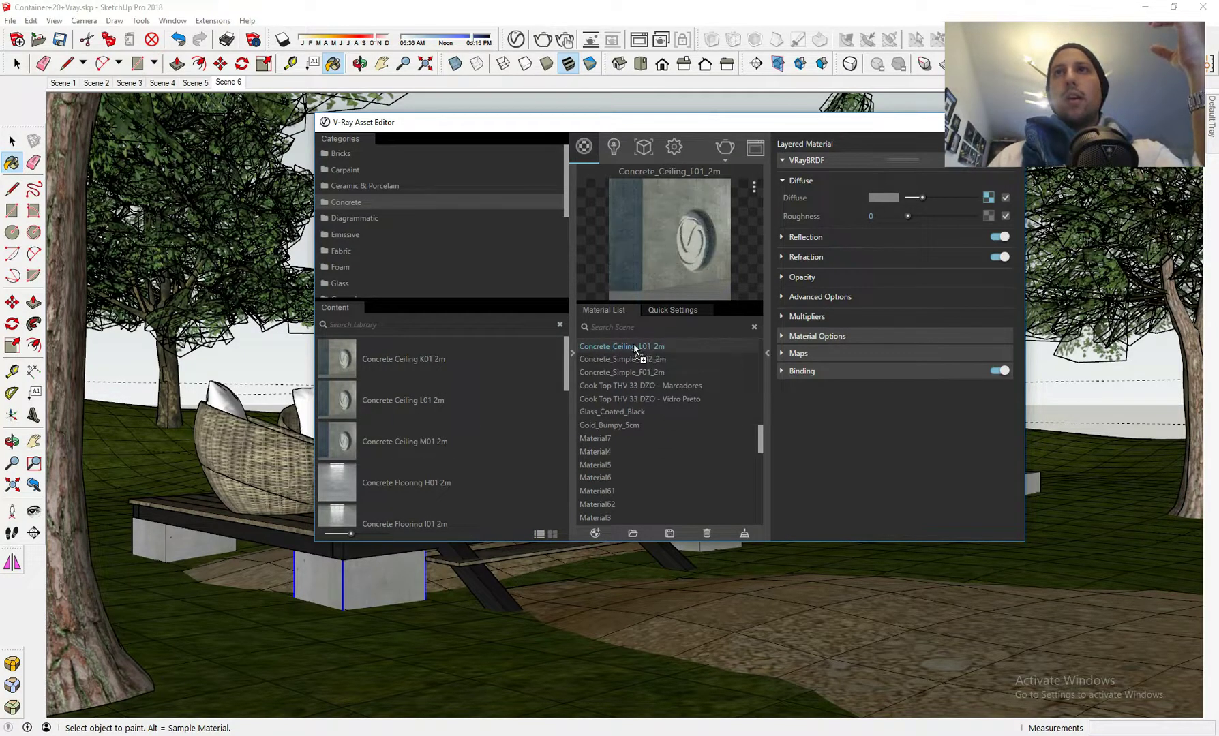
left_click(616, 358)
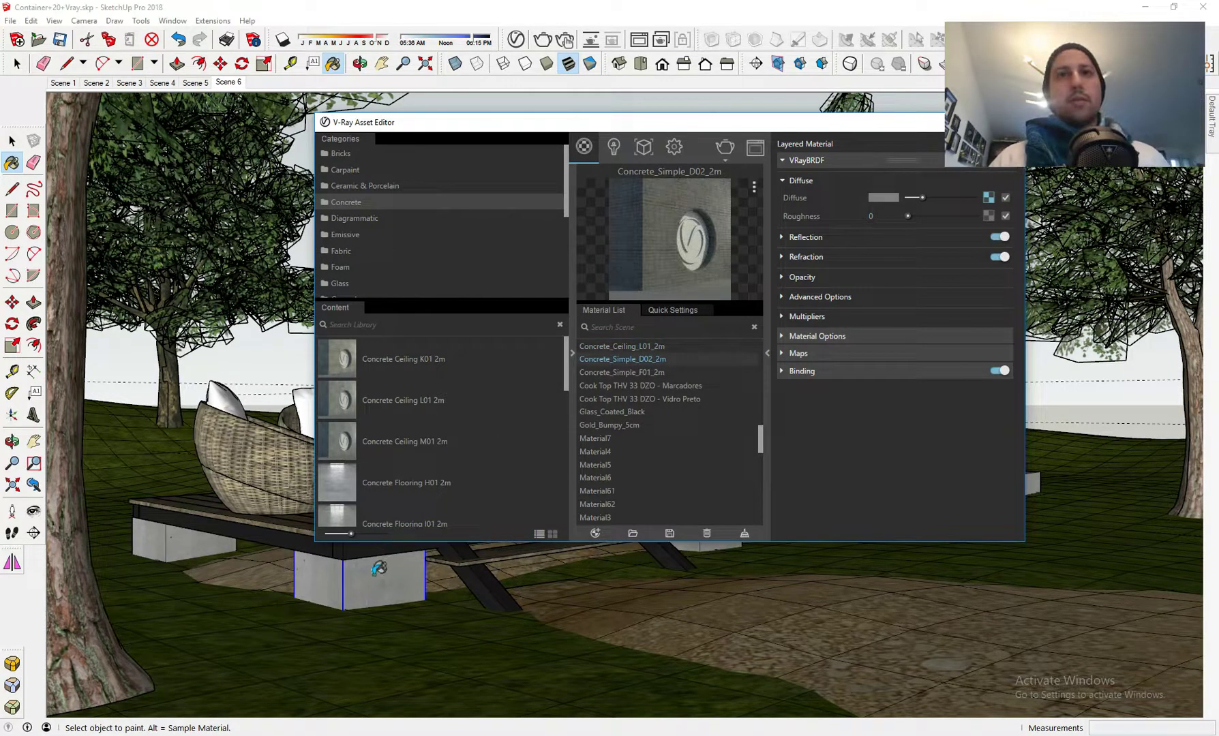
key("super")
left_click(517, 235)
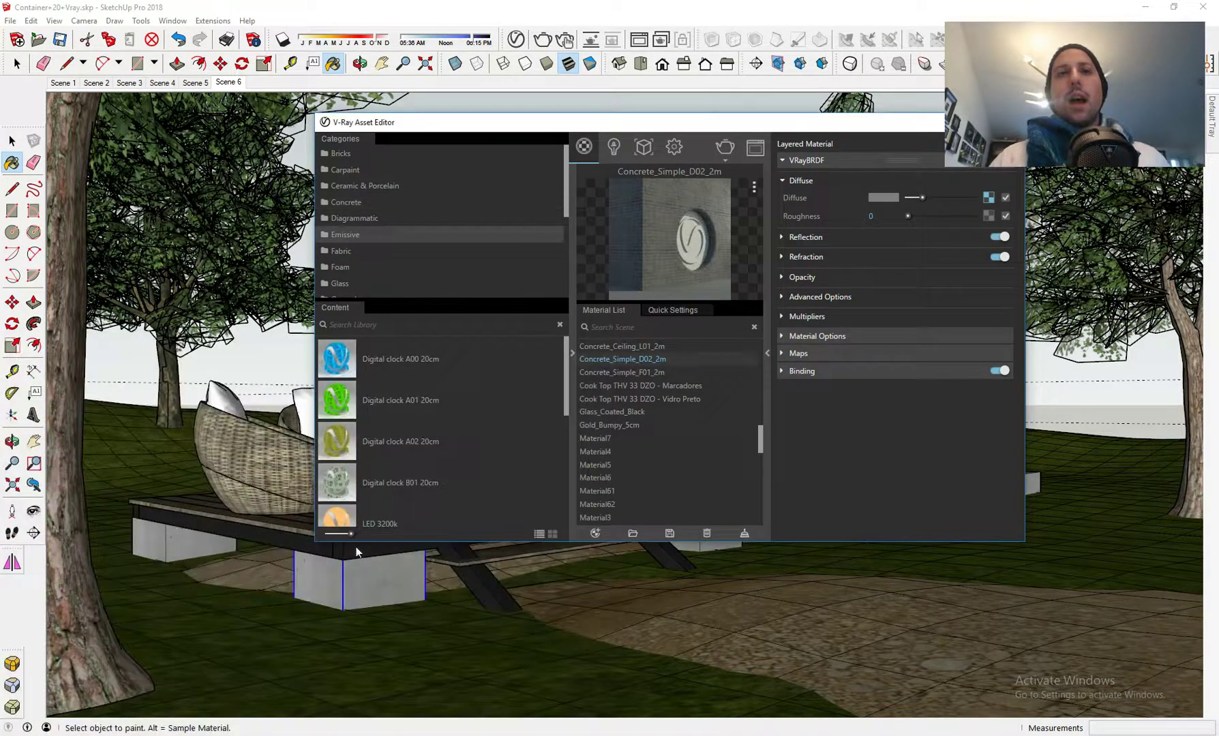
- Sample the foundation block's material again and select all scene objects that use Concrete_Simple_F01_2m
left_click(383, 571, "alt")
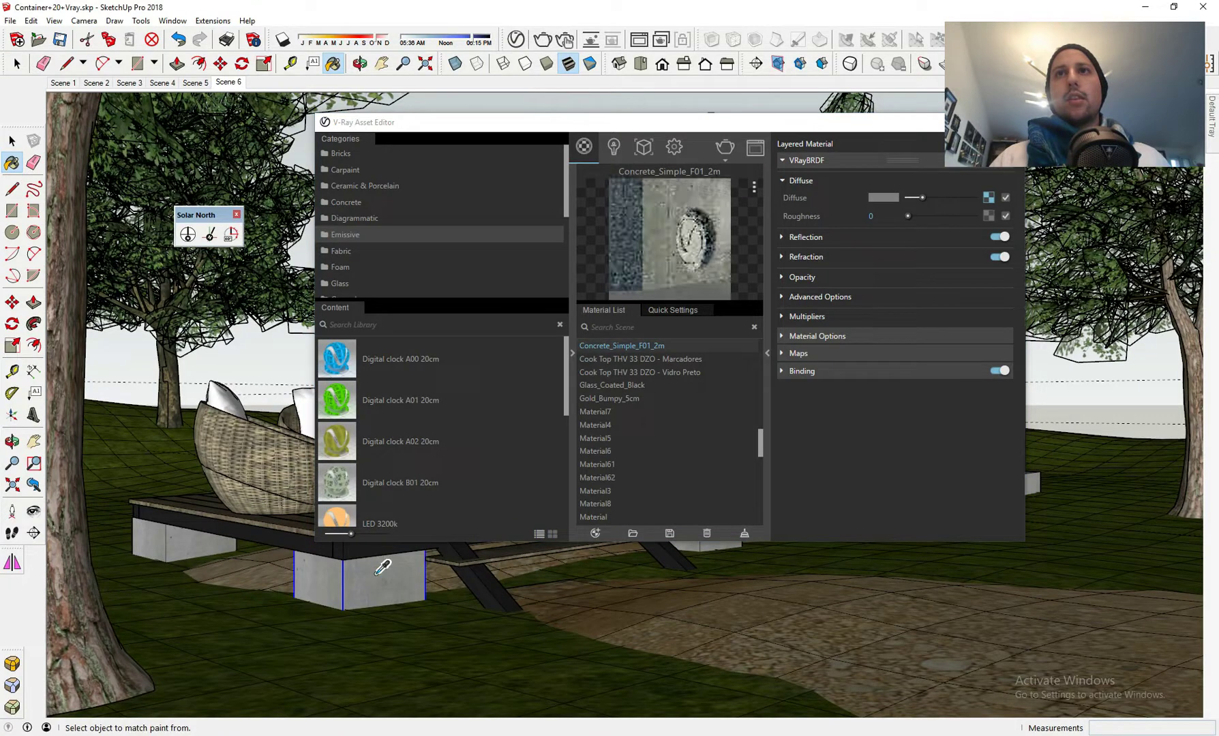
right_click(622, 345)
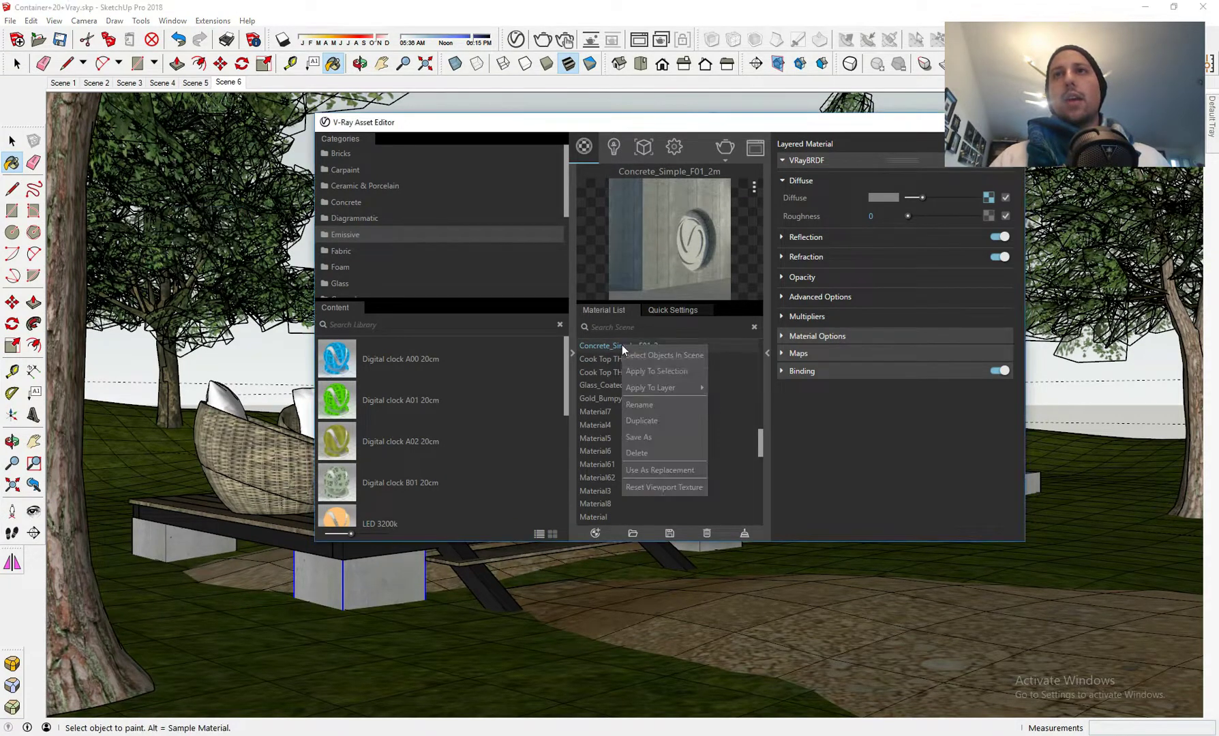
left_click(676, 356)
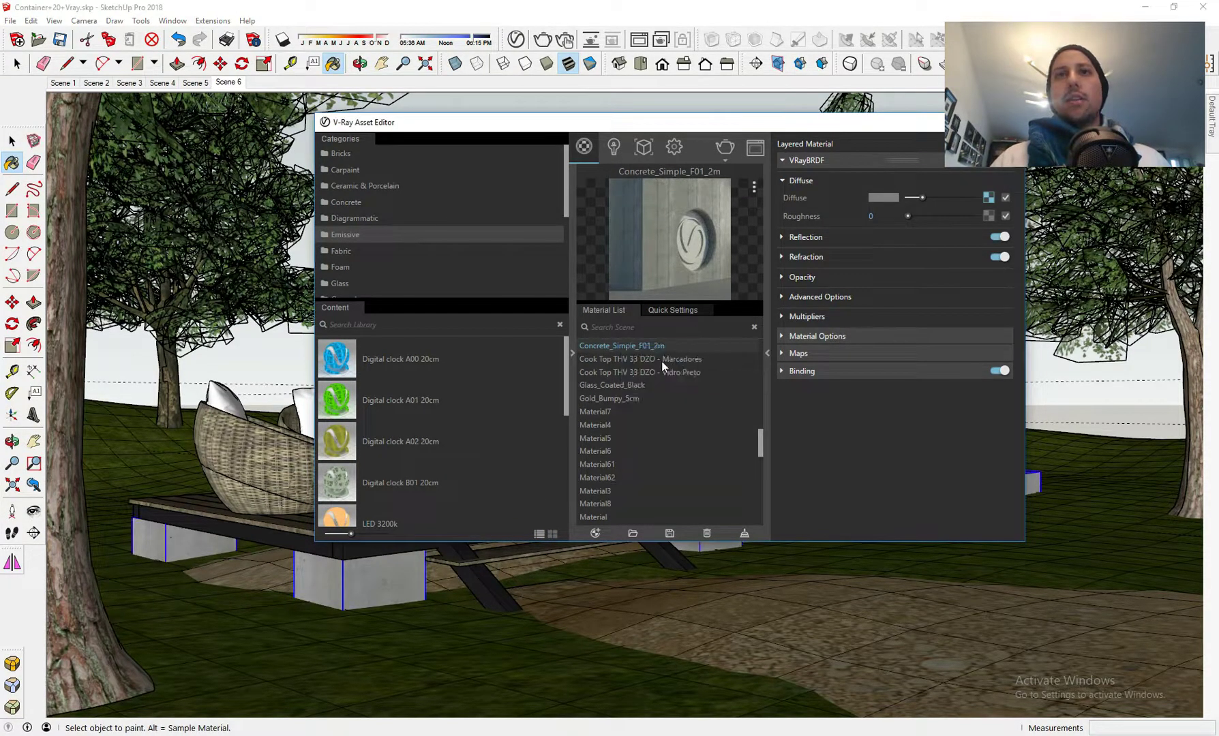
- Apply the Concrete_Ceiling_L01_2m material to the selected foundation blocks
scroll(661, 367, "up", 2)
left_click(631, 394)
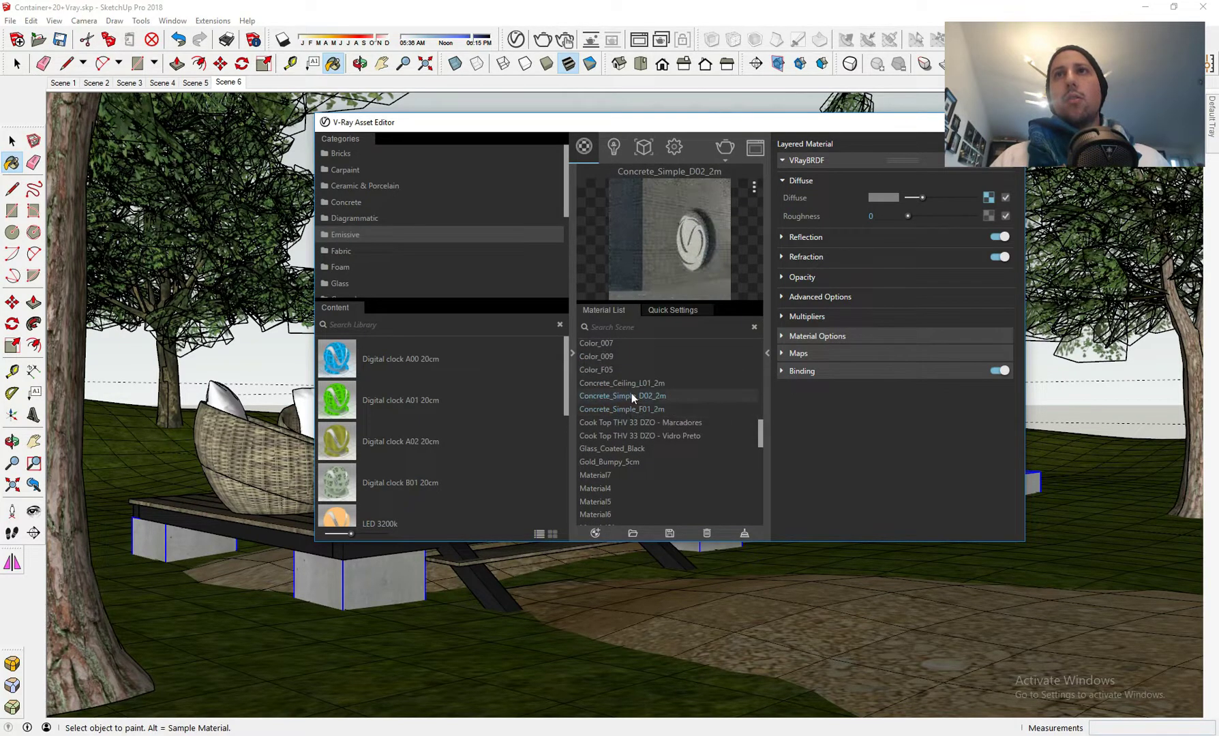
left_click(628, 384)
right_click(628, 384)
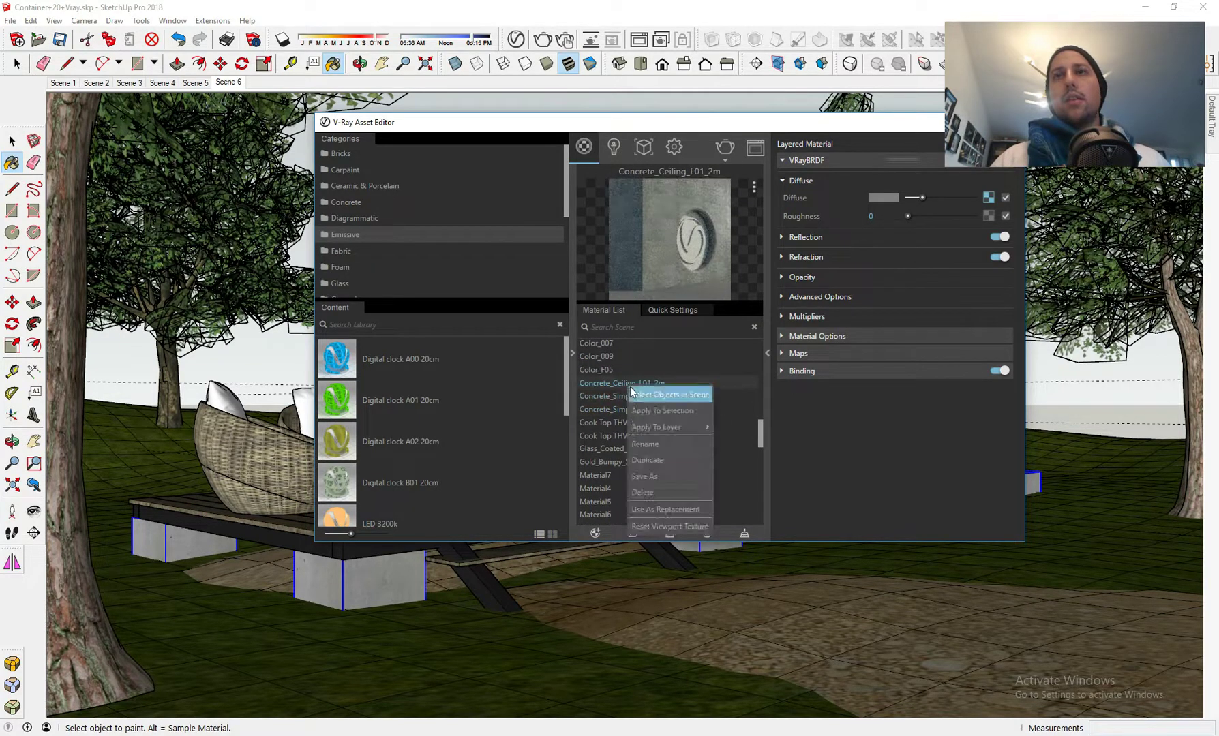
left_click(660, 411)
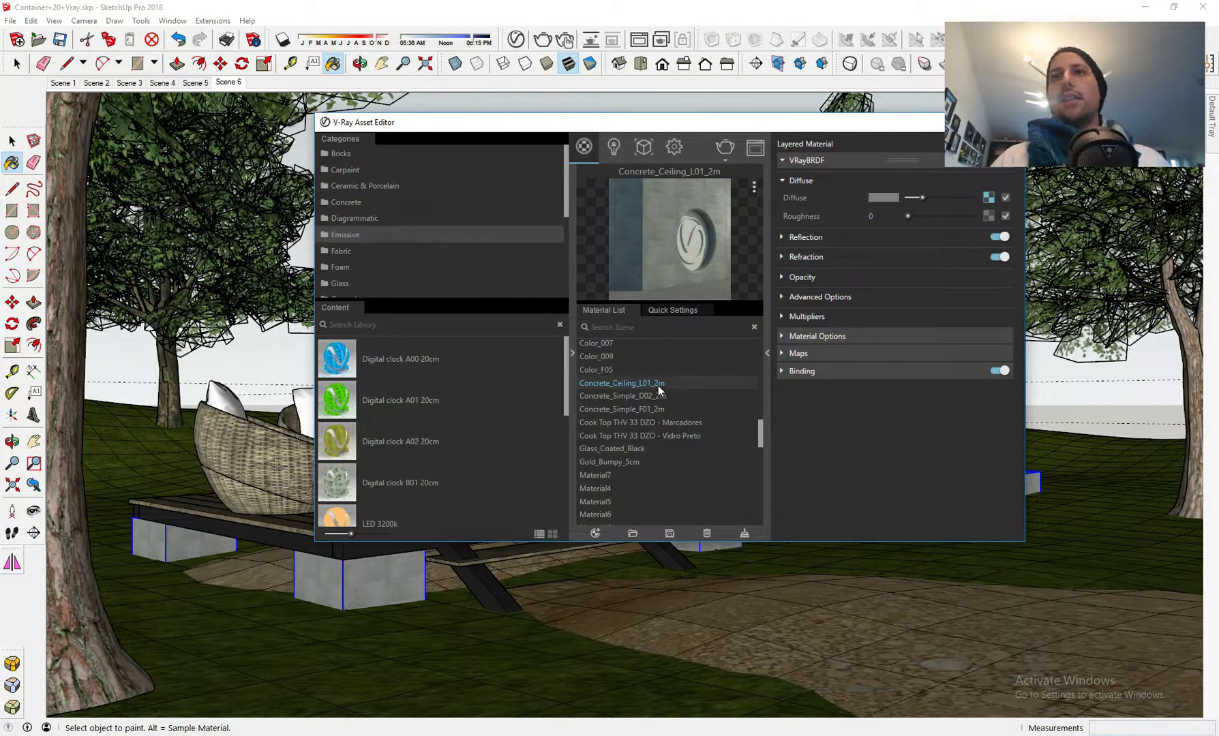
- Set the texture width of Concrete_Ceiling_L01_2m to 200 cm and put away the Asset Editor
left_click(1211, 121)
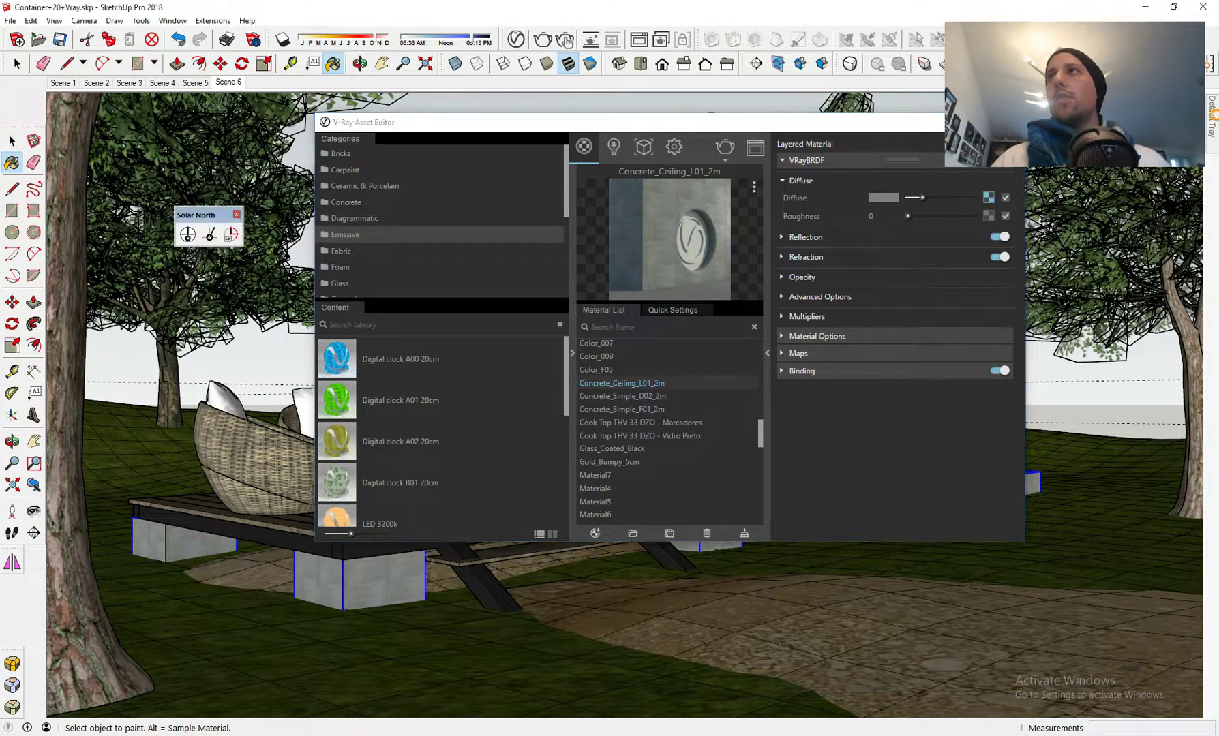
left_click(1075, 300)
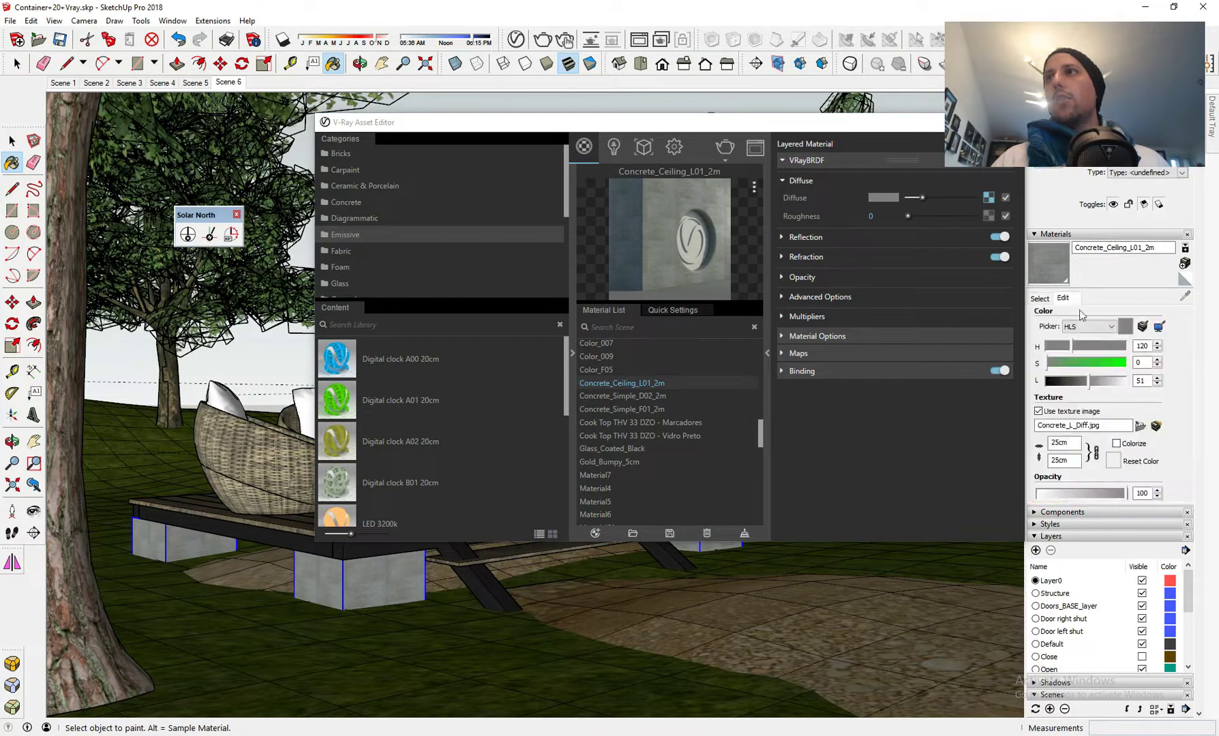
double_click(1060, 442)
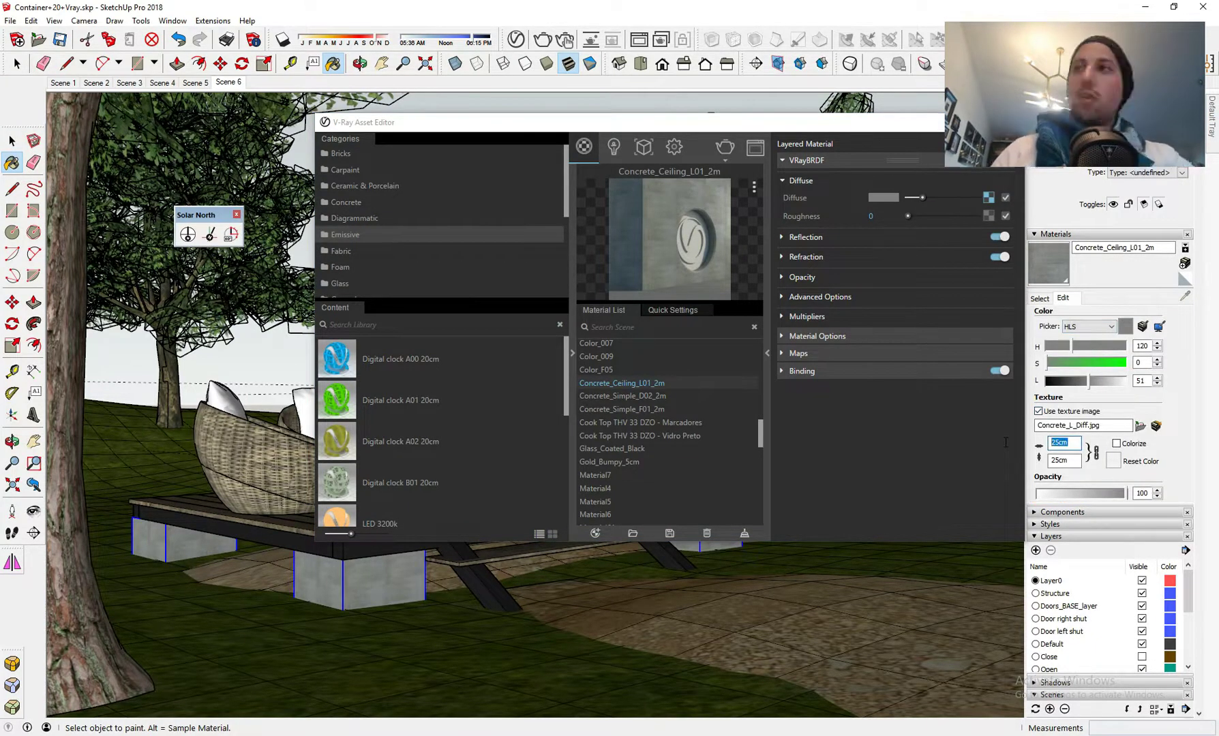
type("200")
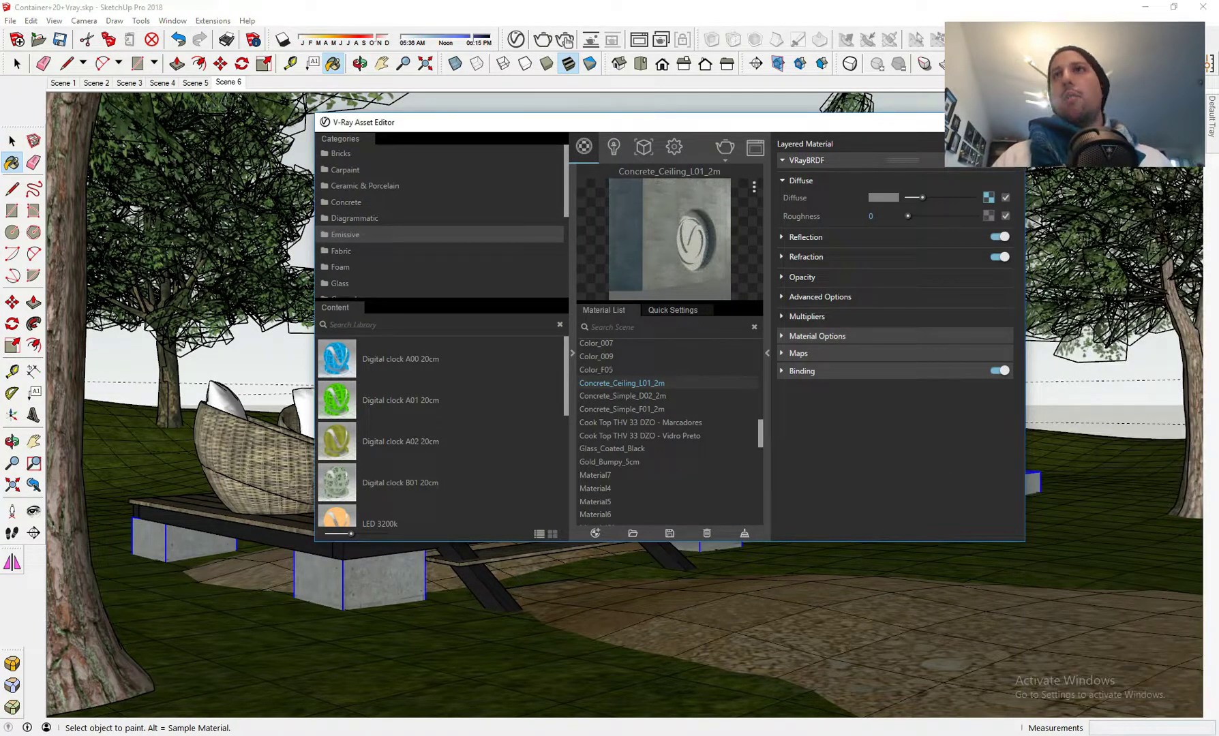
left_click(940, 122)
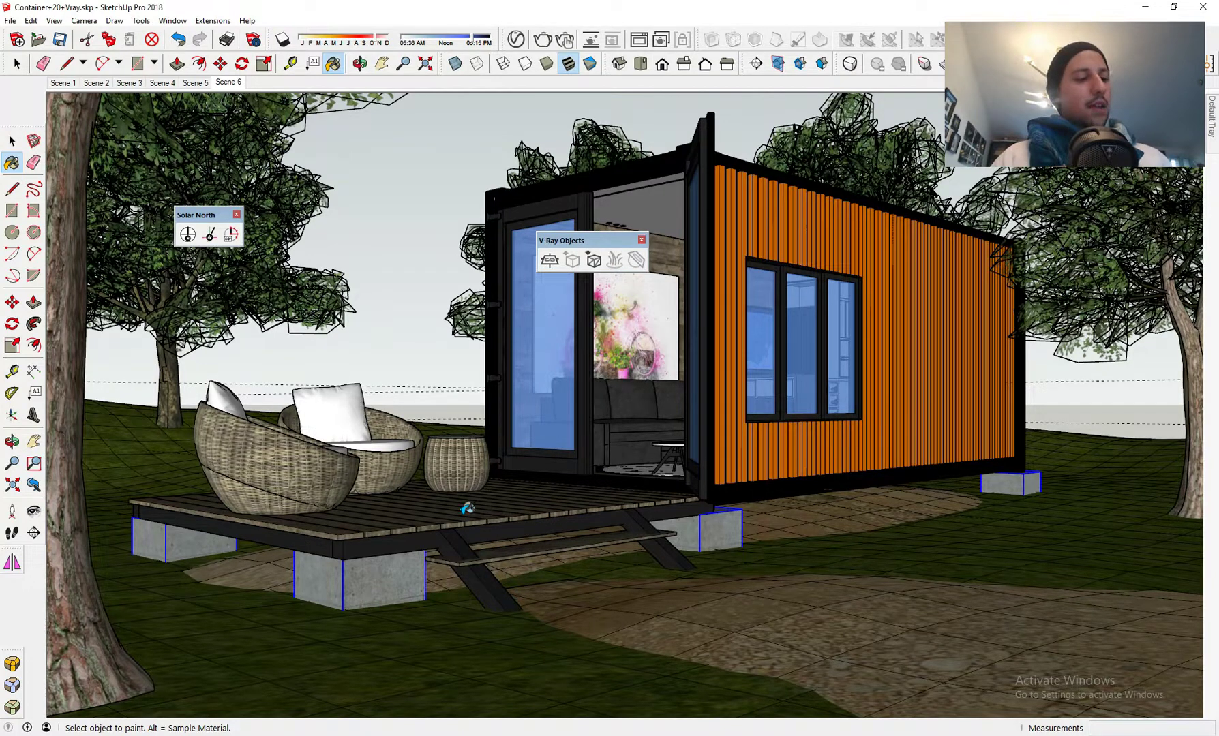
- Open the V-Ray Asset Editor and load the dirt path's material by sampling it in the model
key("alt")
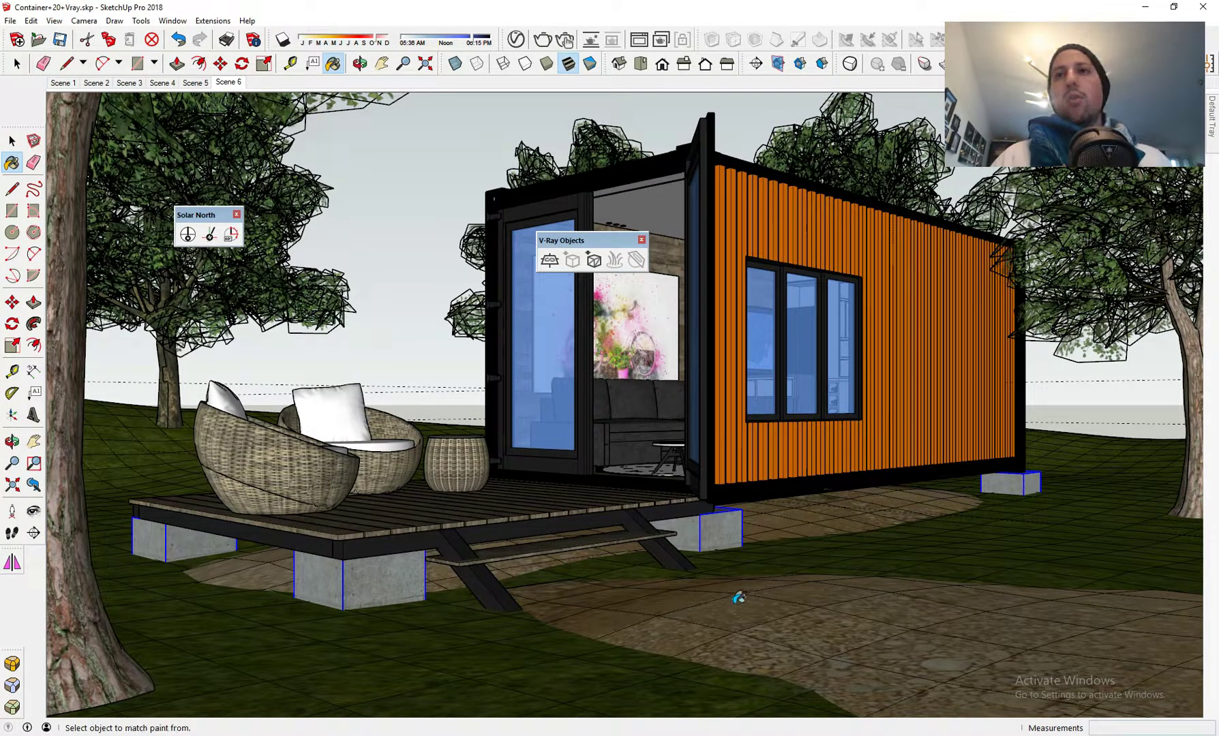
key("alt")
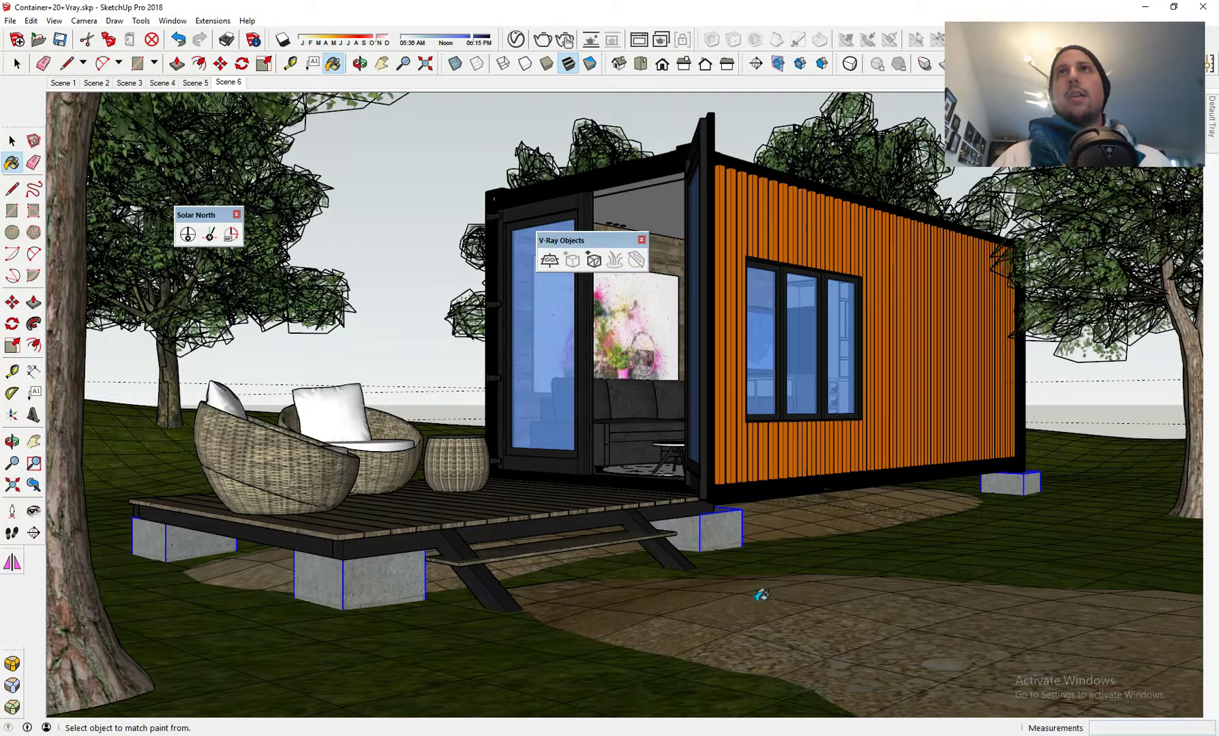
left_click(515, 40)
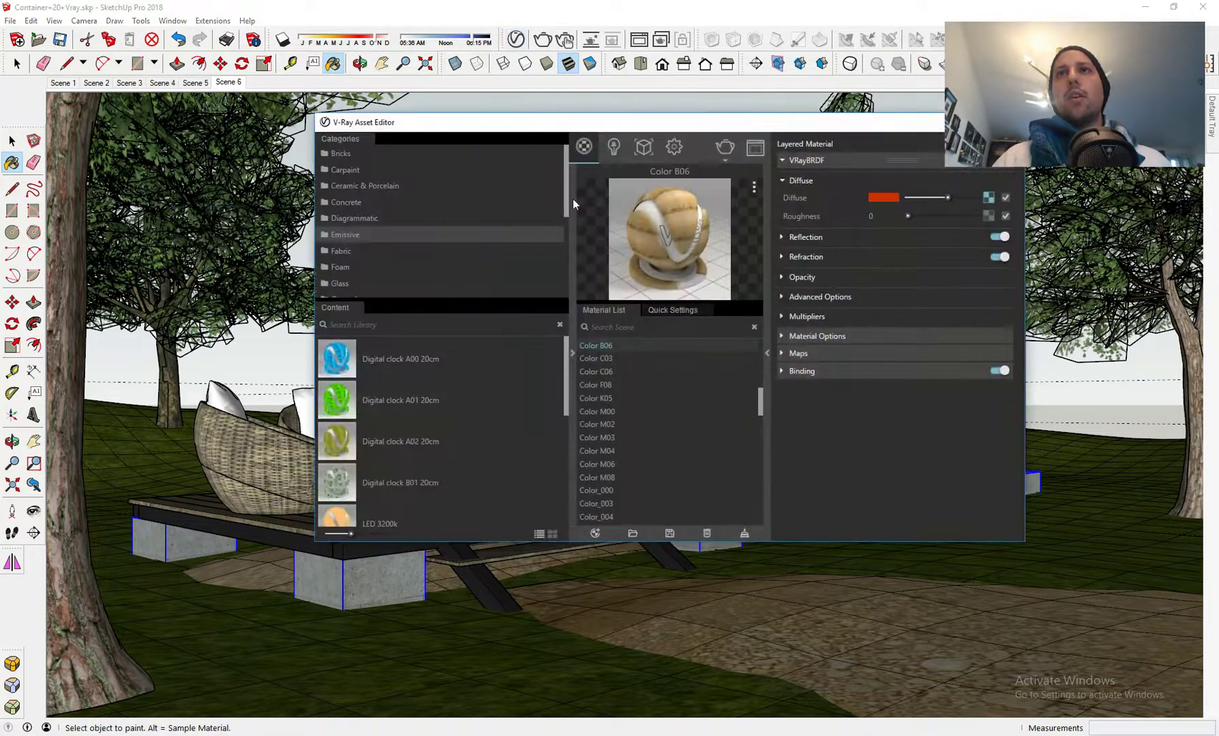
left_click(792, 605, "alt")
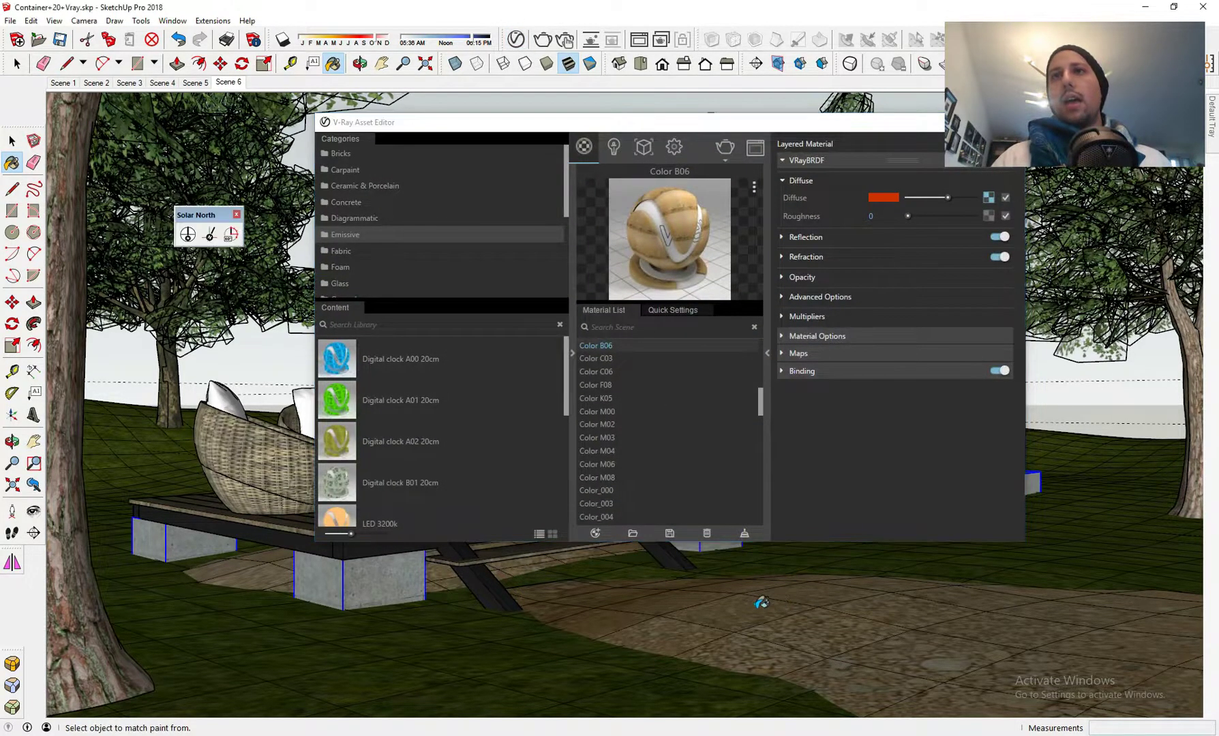
- Reuse the path material's diffuse texture as its bump texture, enable bump, and set the bump value to 3.5
left_click(677, 310)
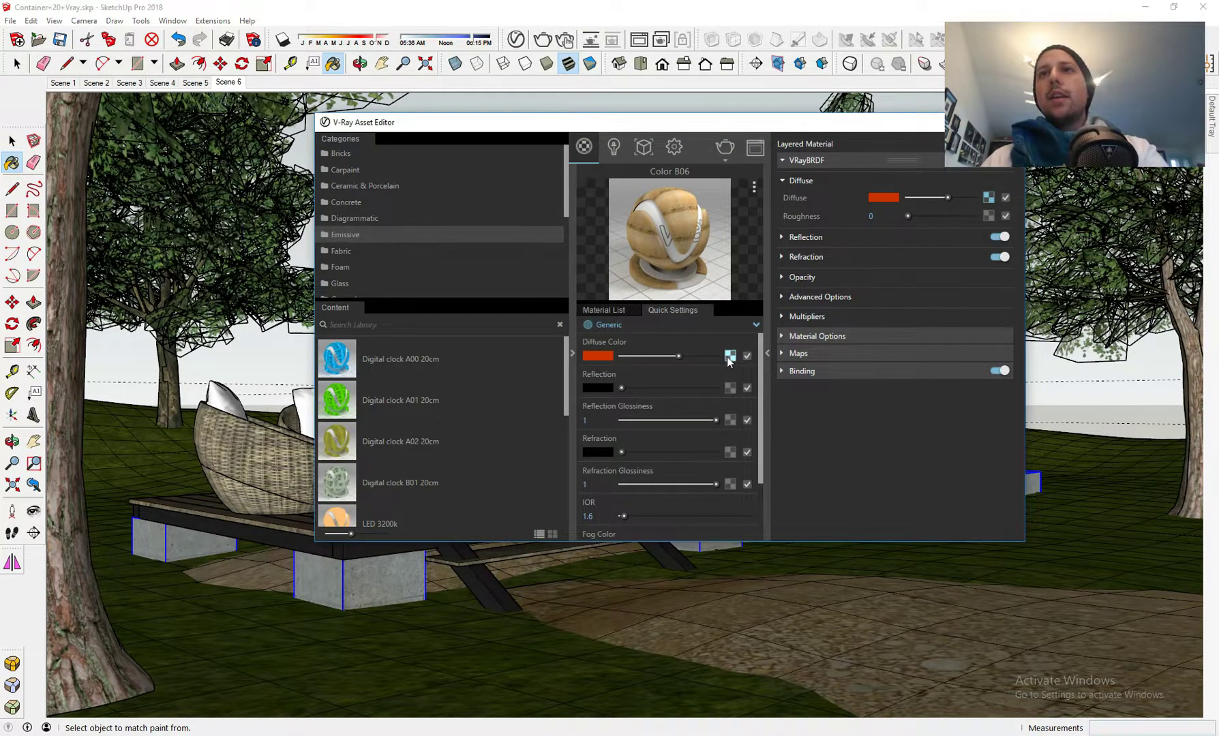
scroll(724, 457, "down", 3)
scroll(724, 457, "down", 1)
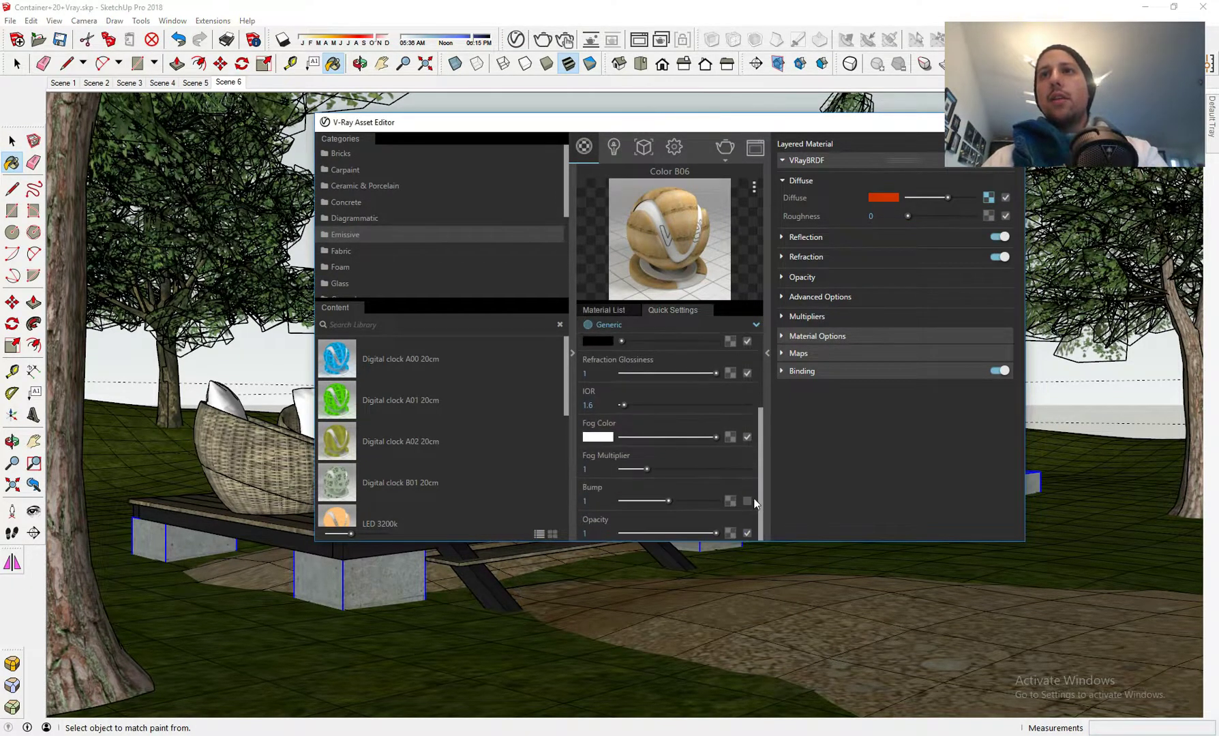
left_click(732, 509)
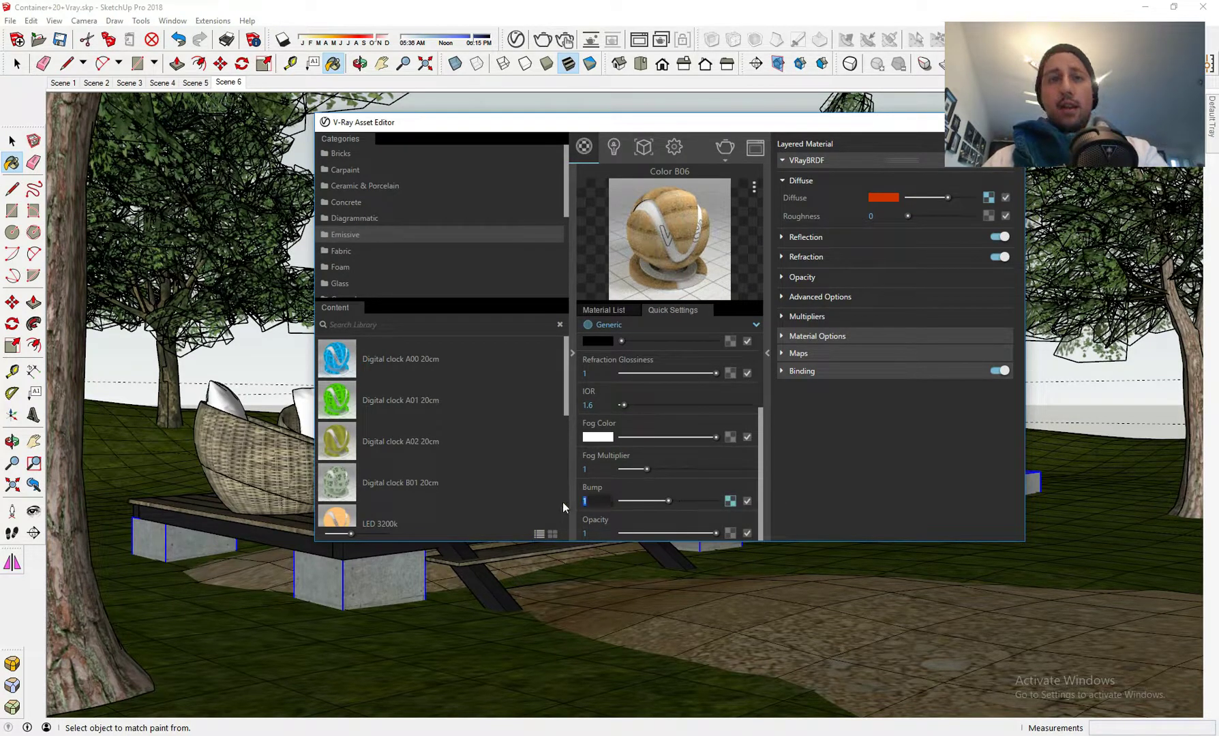
type("3.5")
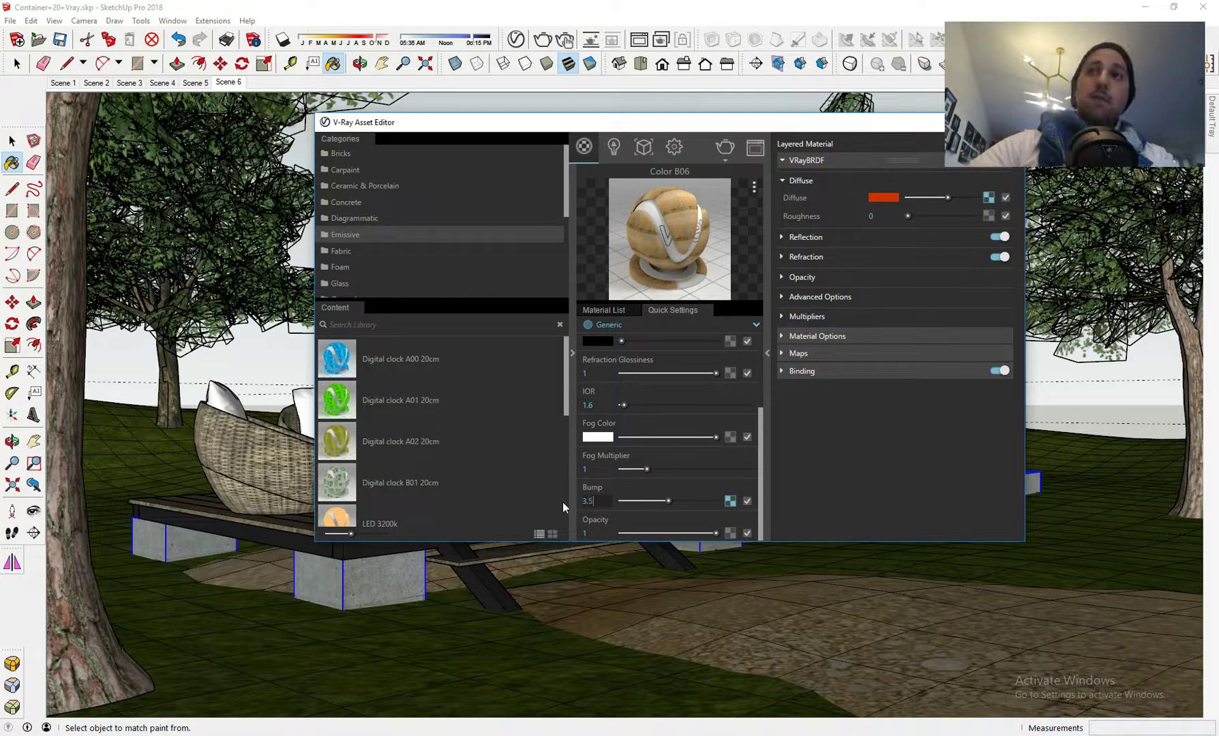
key("Return")
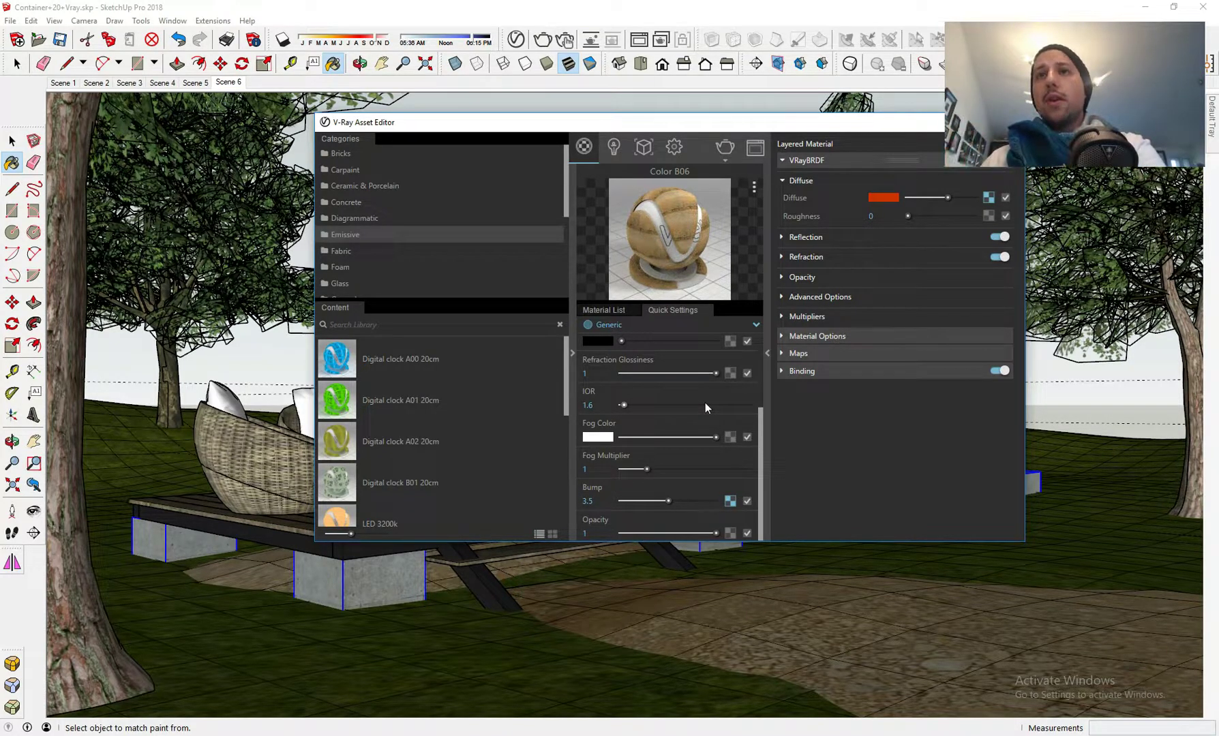
- Brighten the path material's reflection color to light grey and set its reflection glossiness to 0.7
scroll(705, 408, "up", 3)
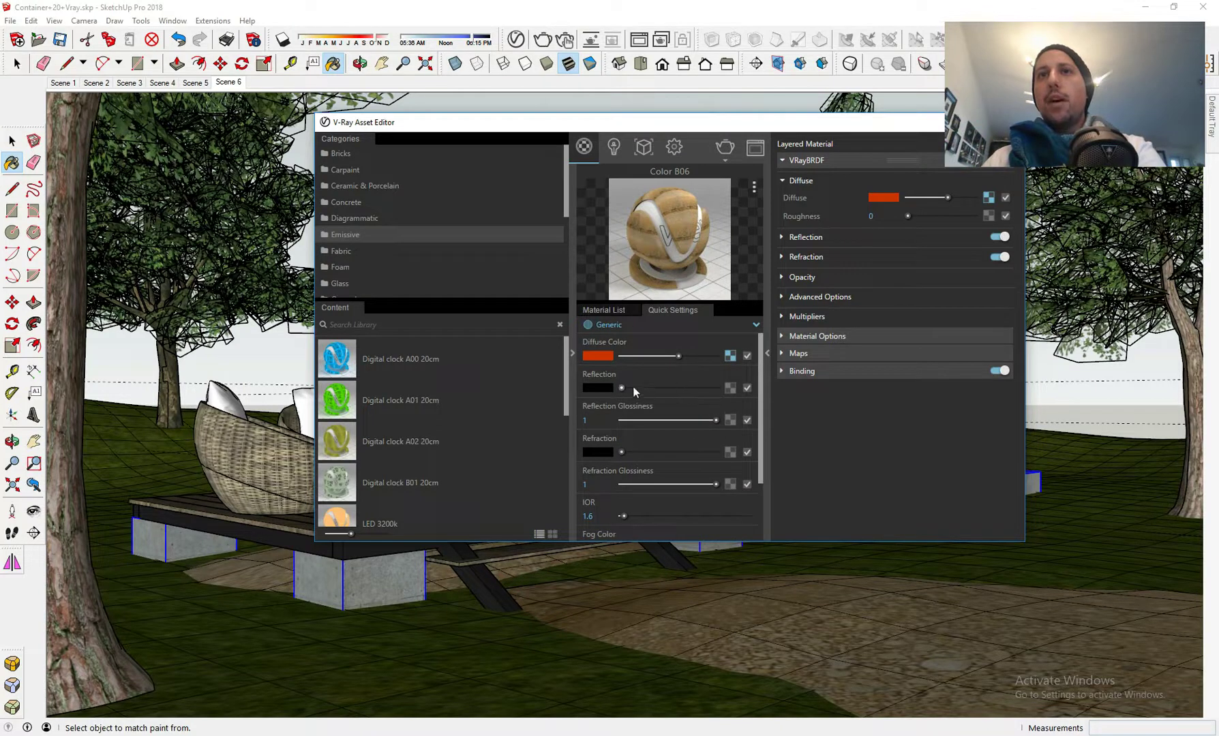
left_click_drag(634, 387, 705, 420)
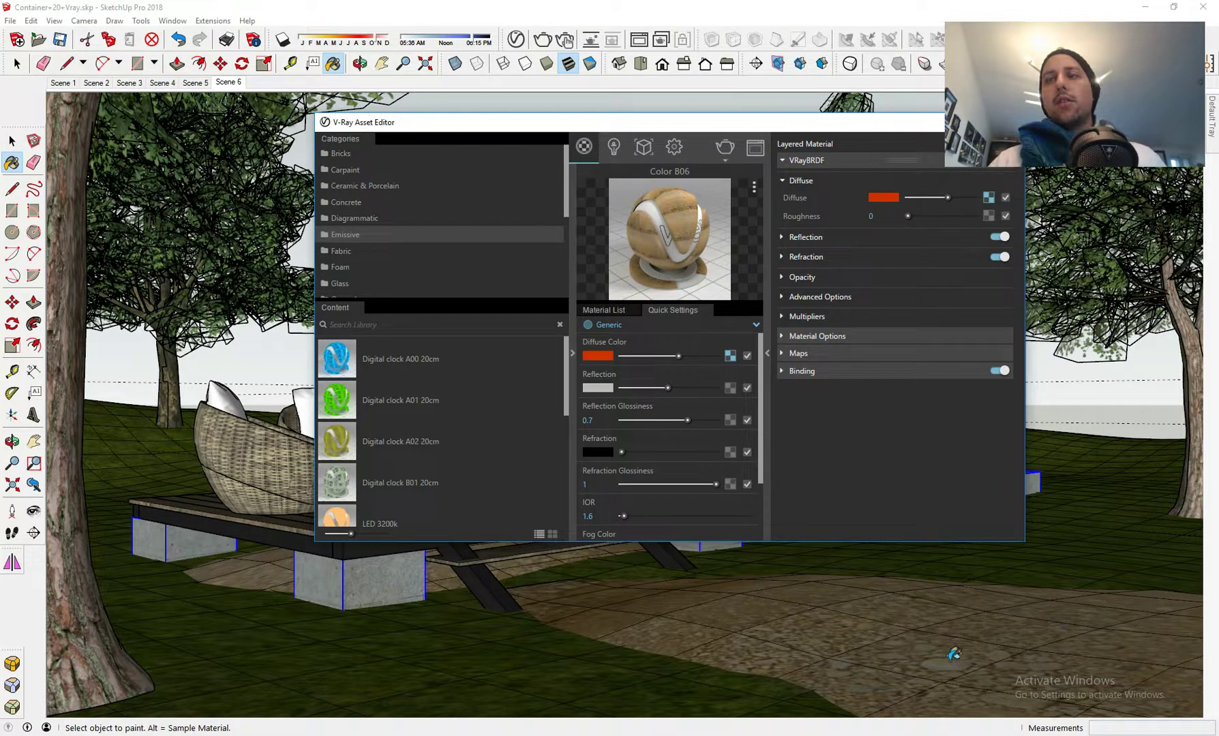
- Sample the foreground tree trunk's AM113_016_Quercus_Bark material and copy its diffuse texture
left_click(100, 314, "alt")
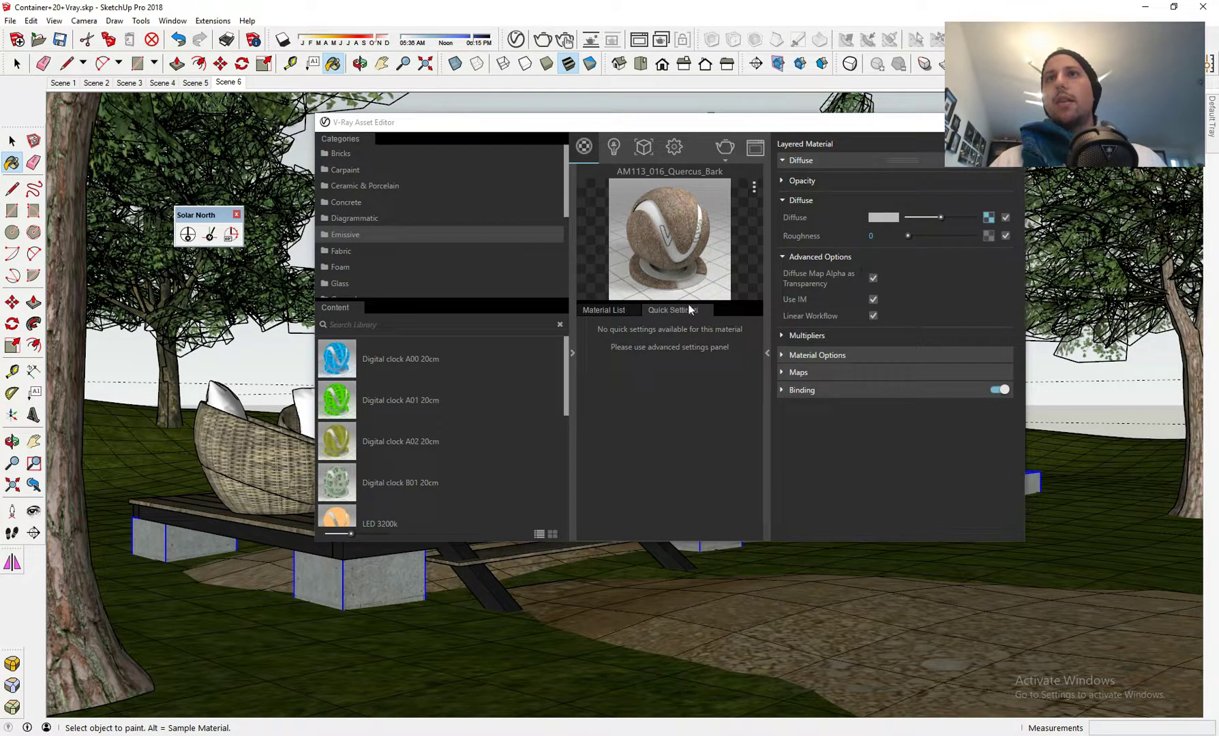
left_click(867, 354)
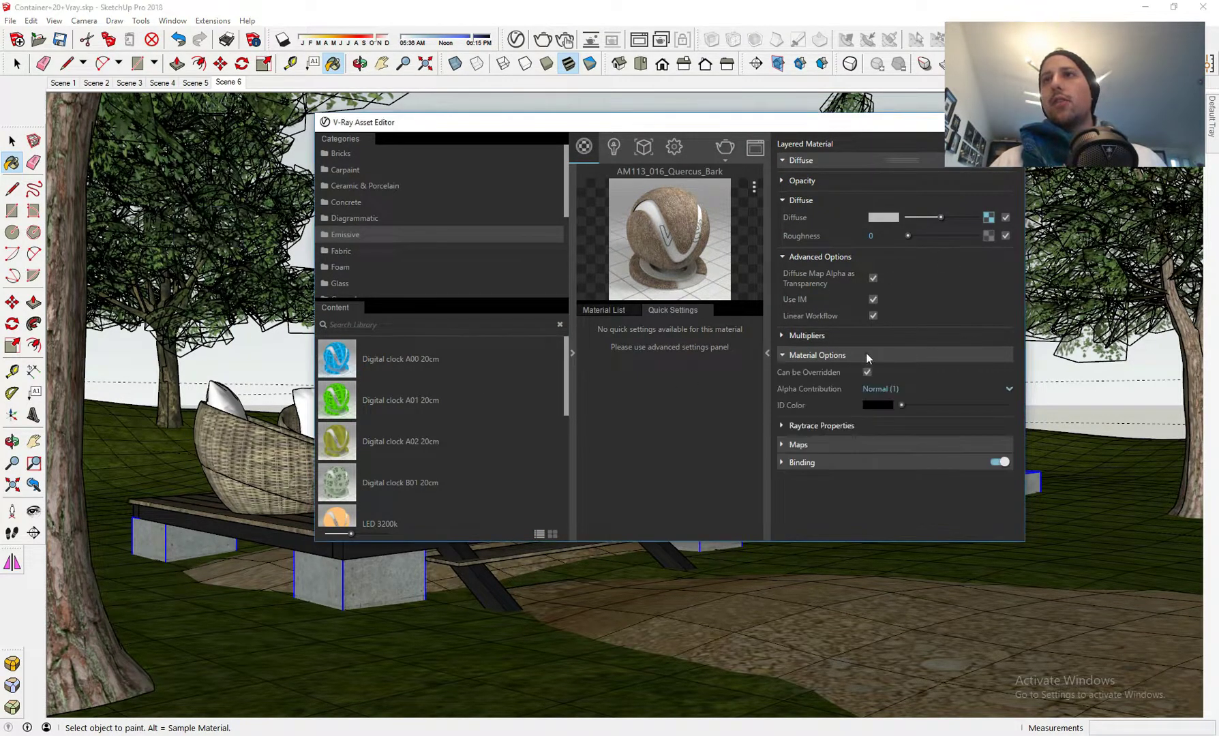
left_click(866, 353)
left_click(863, 370)
left_click(863, 370)
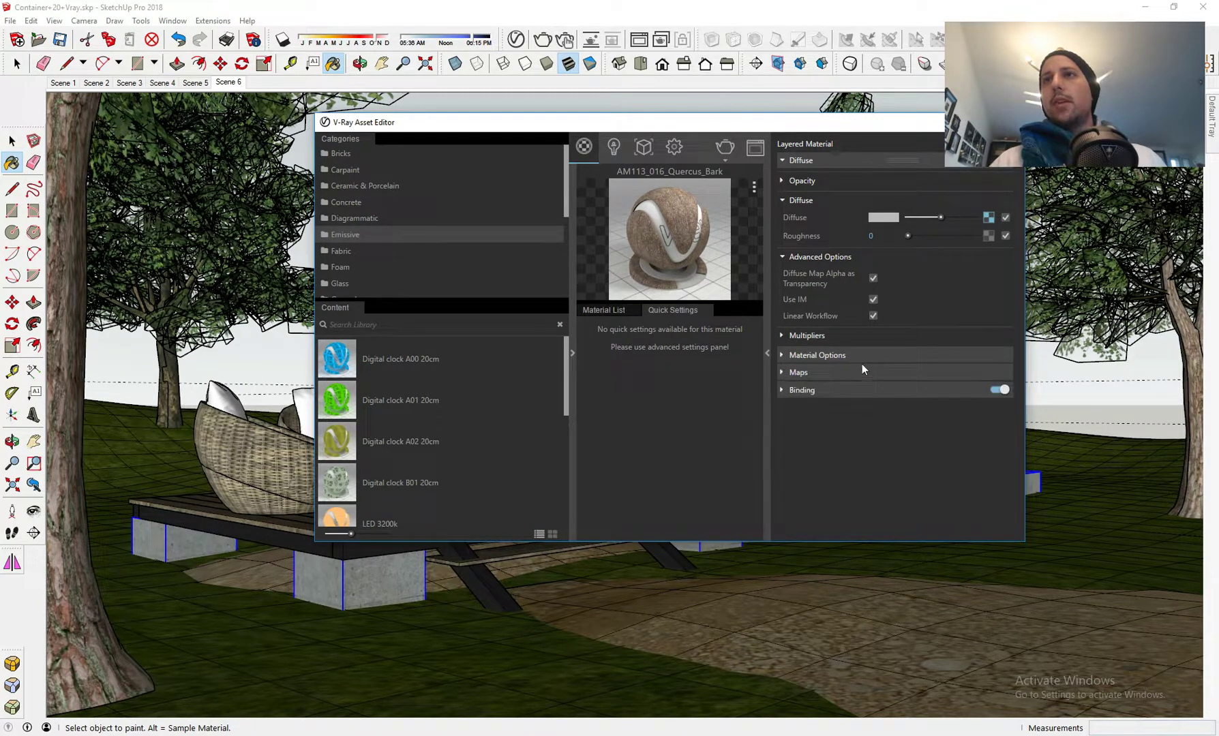
left_click(862, 355)
left_click(862, 356)
right_click(987, 218)
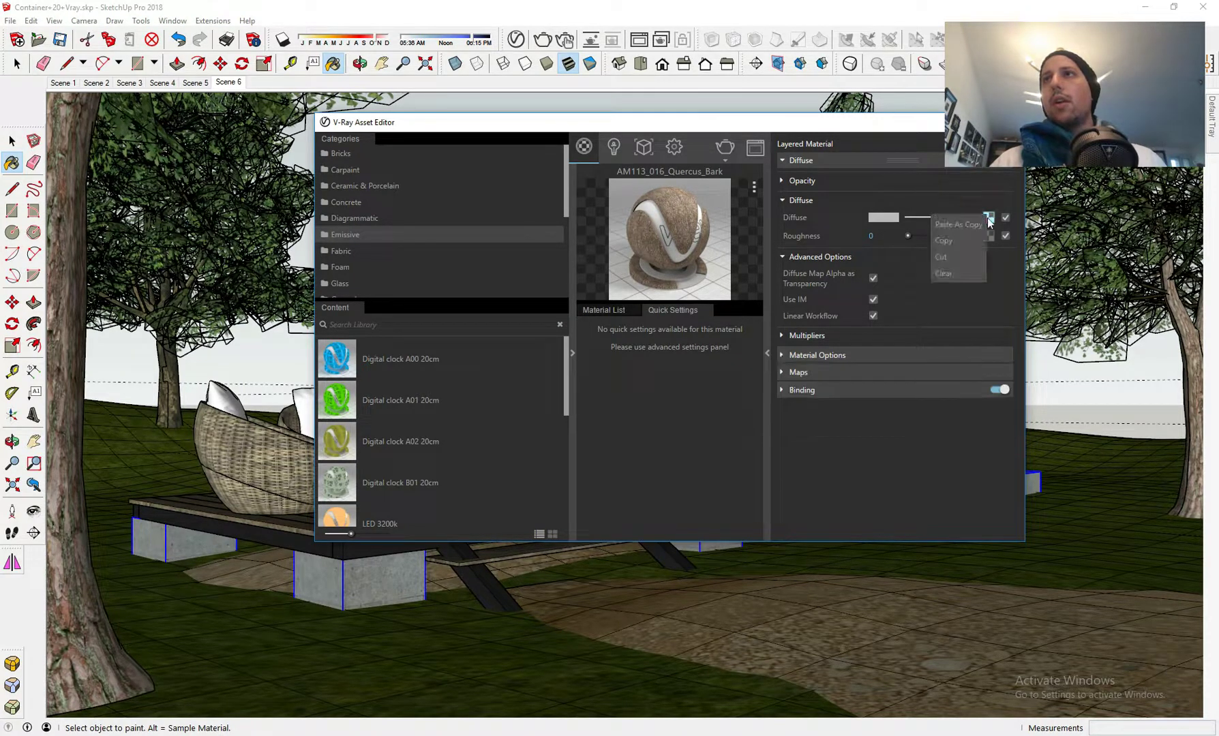
left_click(970, 239)
- Enable bump mapping for AM113_016_Quercus_Bark with the copied texture in Bump Map mode and set the amount to 1.5
left_click(880, 372)
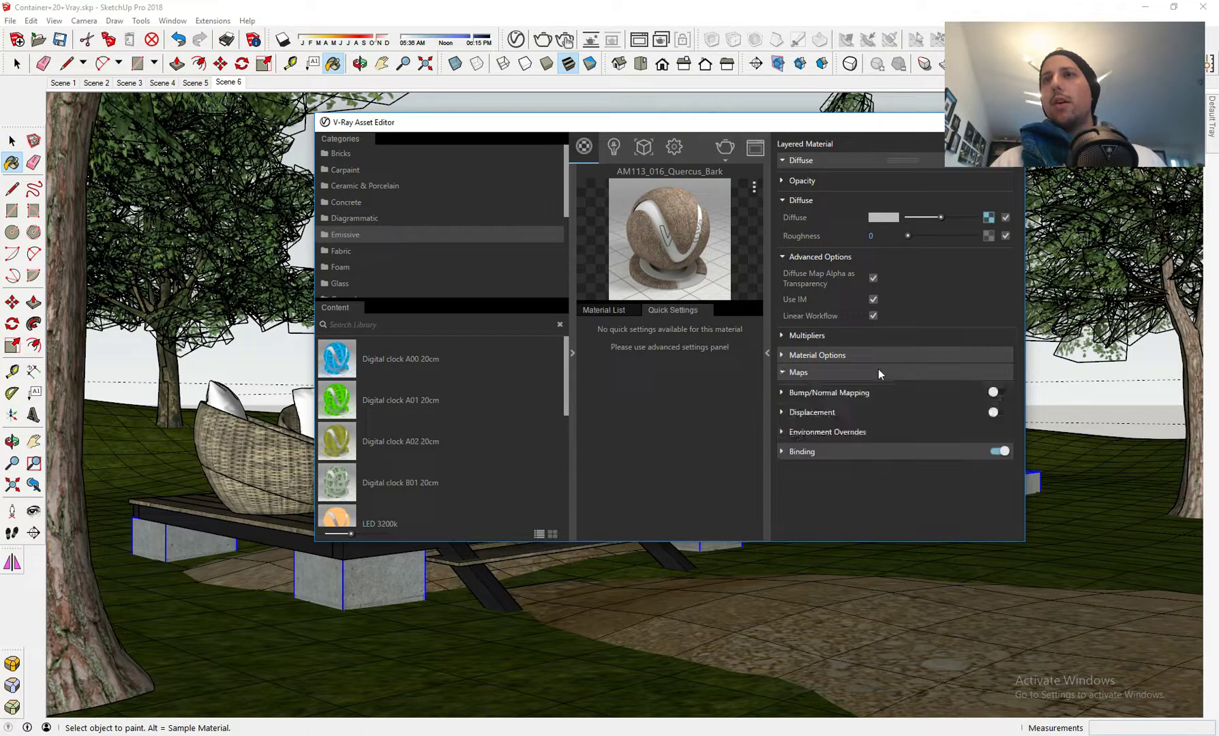
left_click(998, 393)
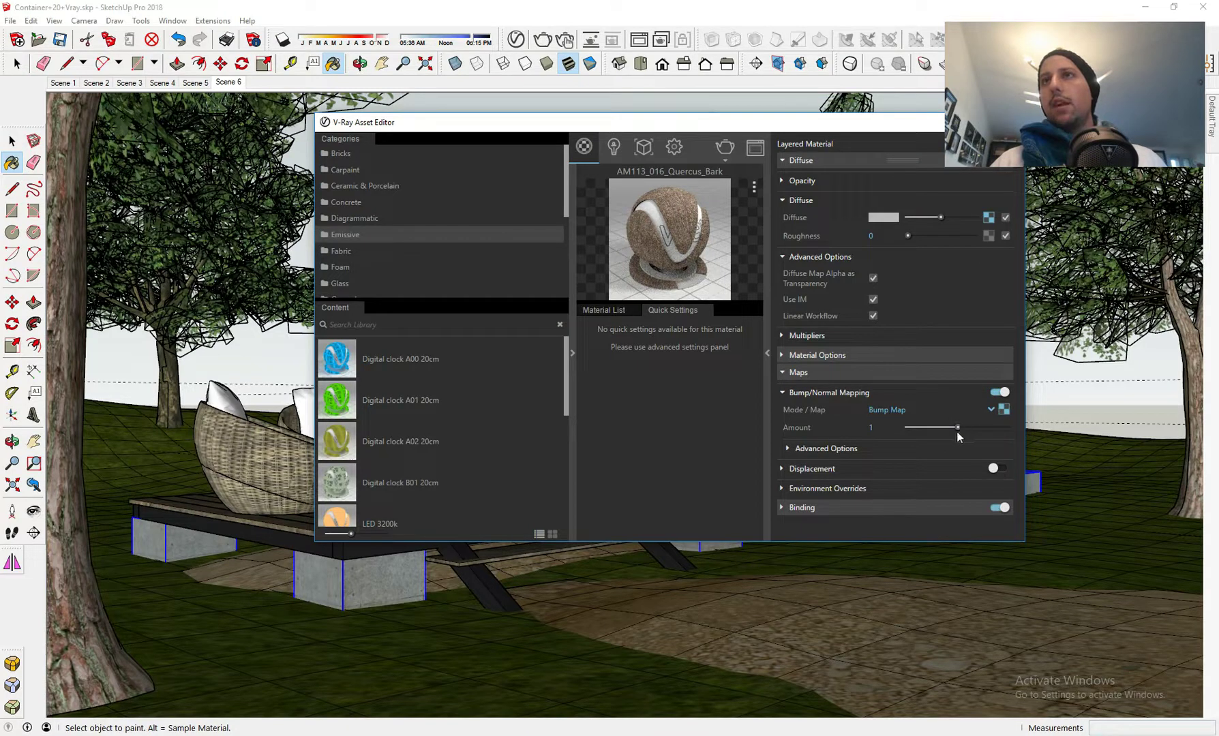
double_click(871, 428)
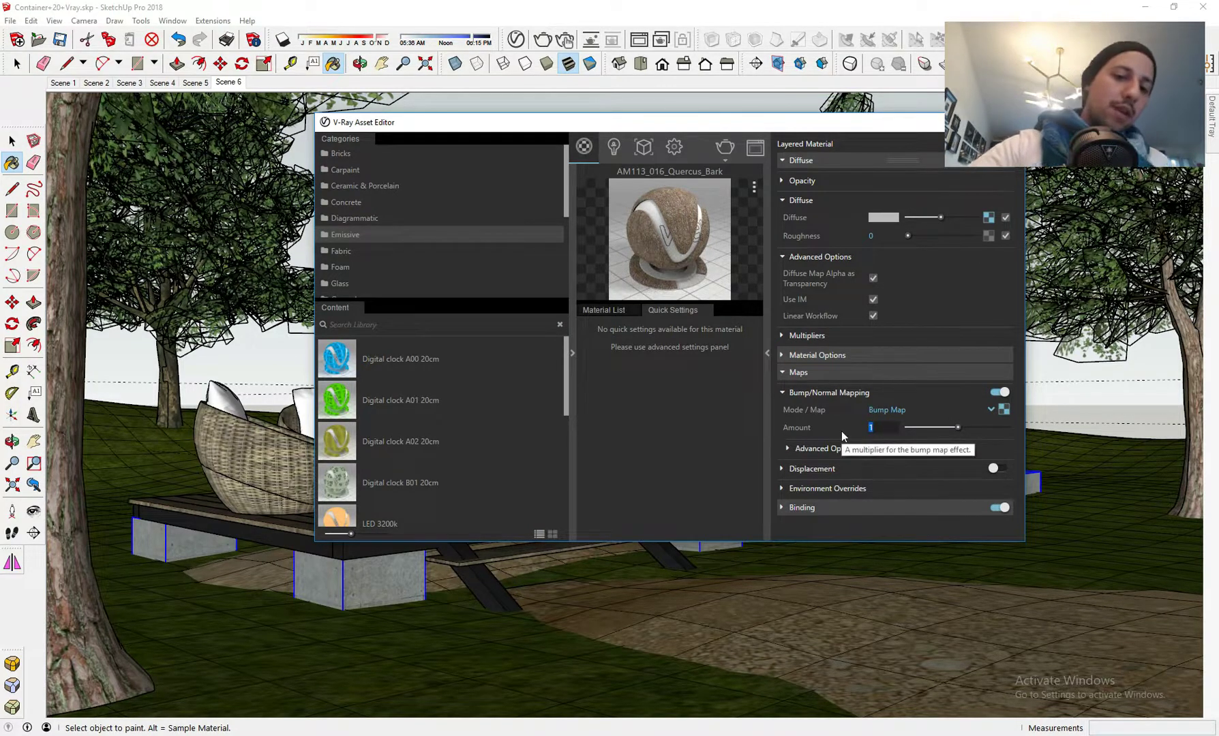
type("1")
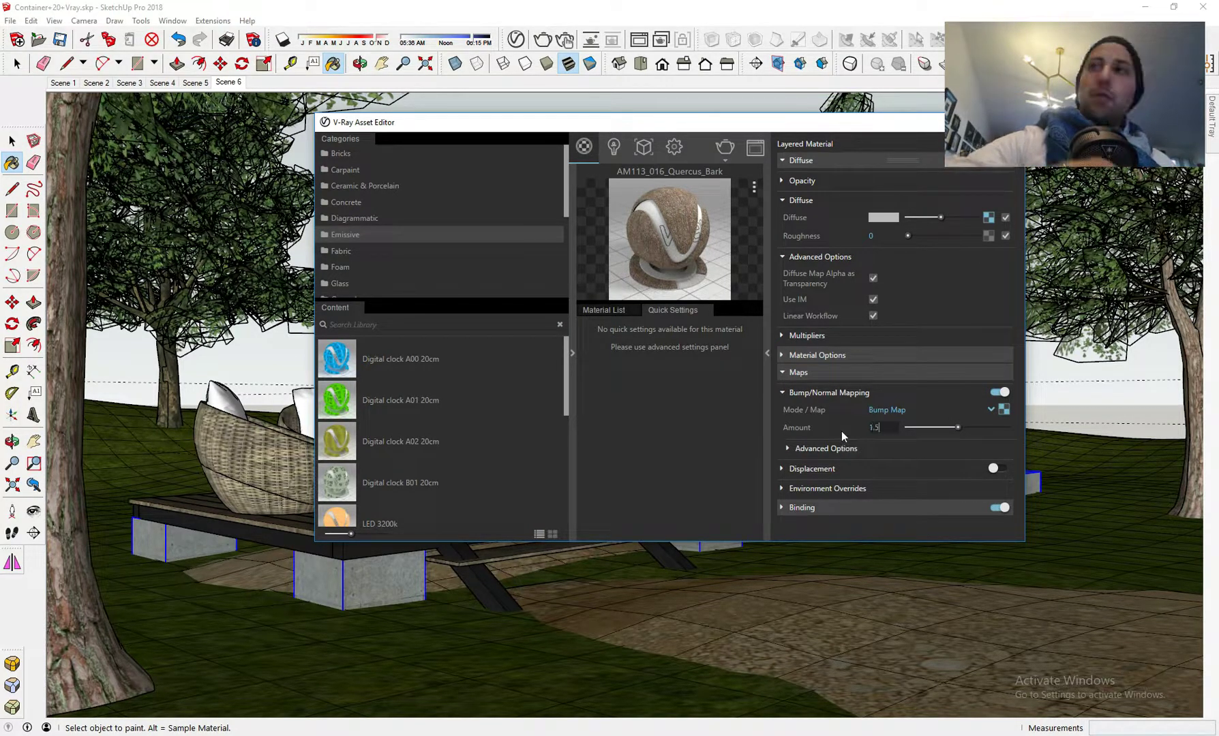
type(".5")
key("Return")
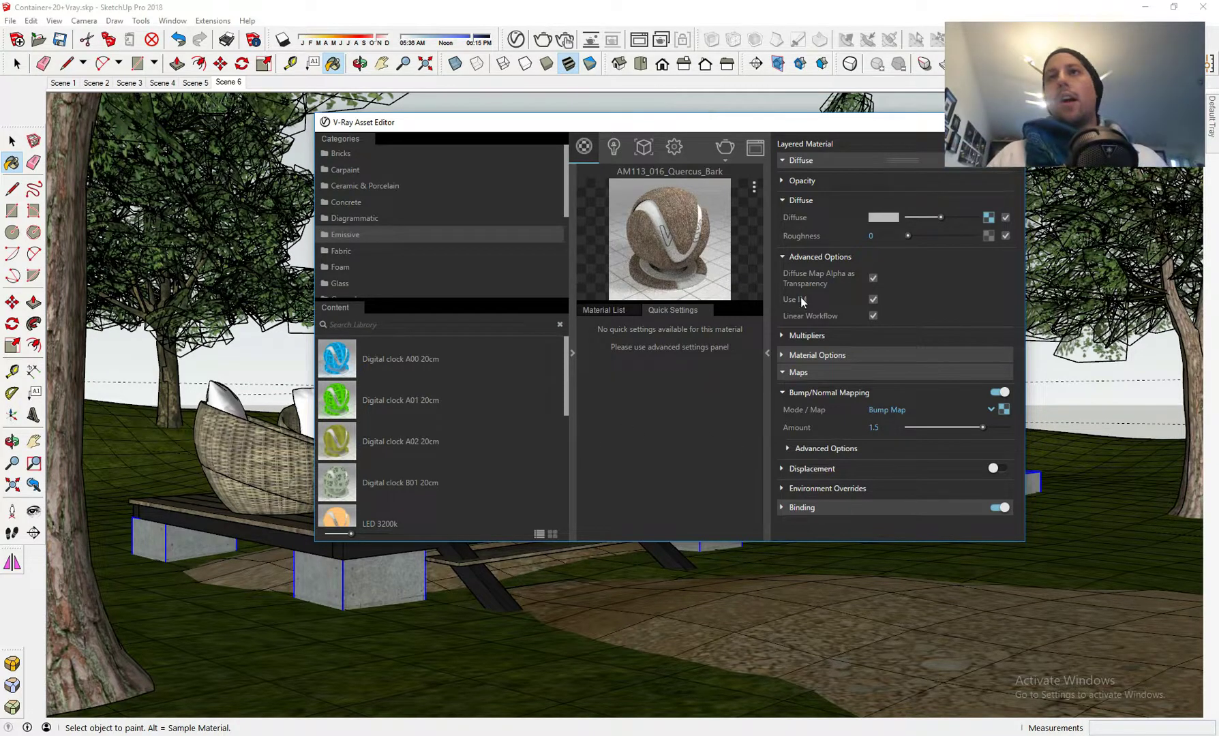
- Reposition the Asset Editor so its layer controls are accessible and add a Reflection layer to AM113_016_Quercus_Bark
mouse_move(802, 302)
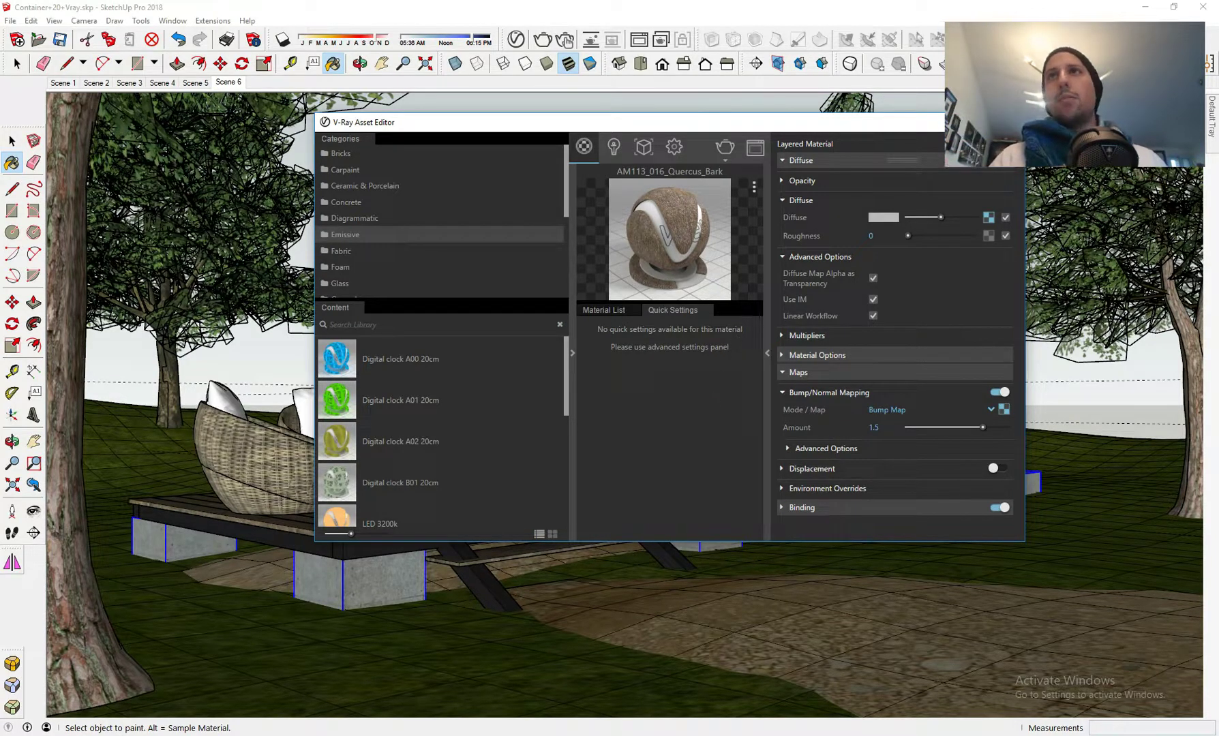
left_click_drag(757, 125, 627, 129)
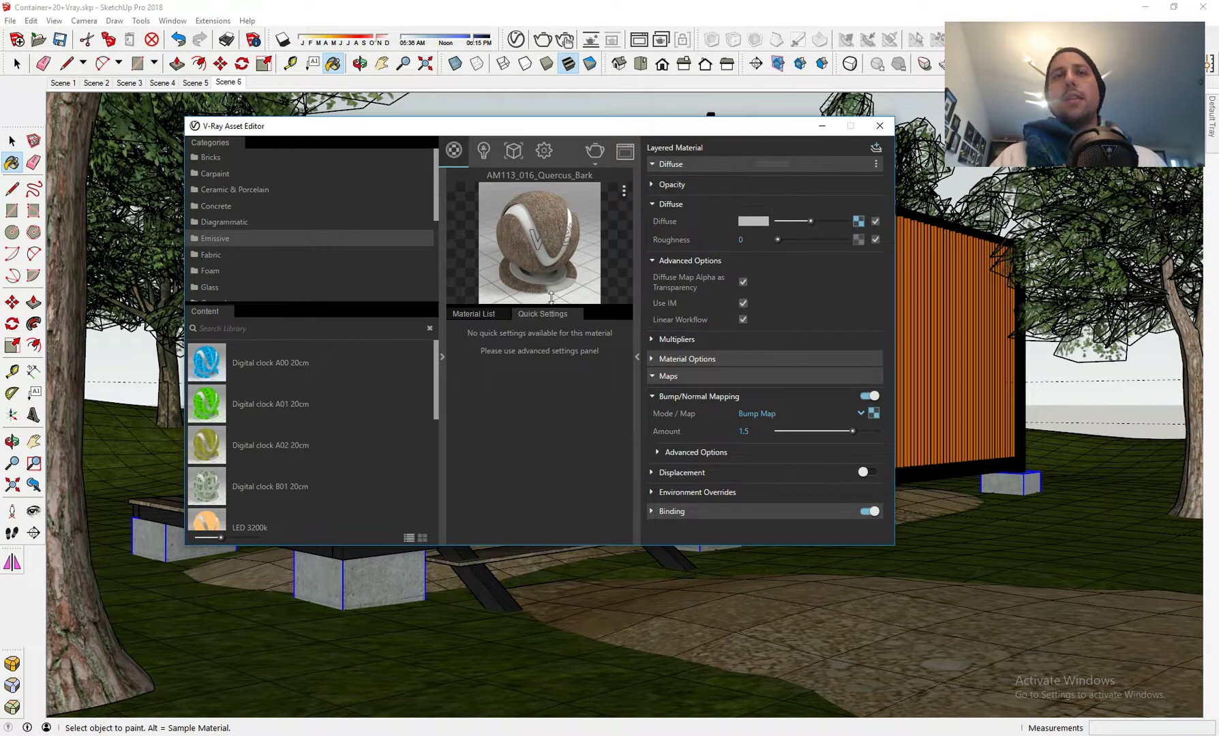
left_click(877, 147)
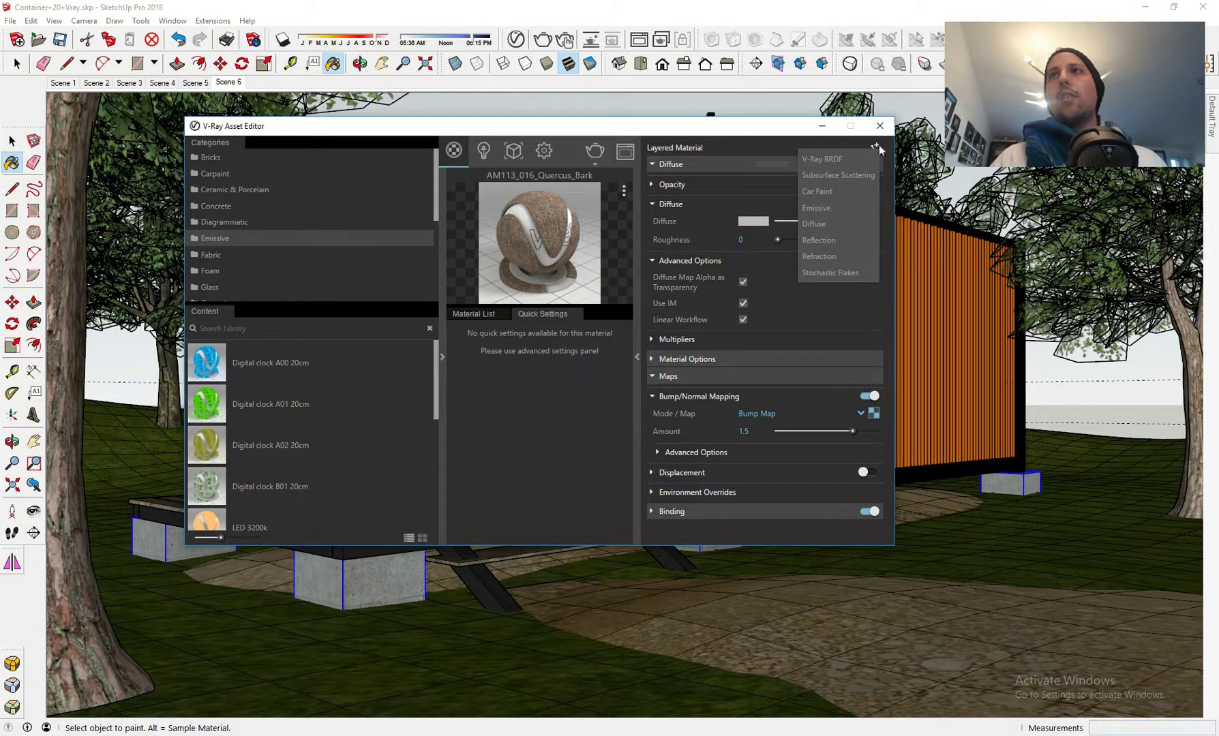
left_click(839, 235)
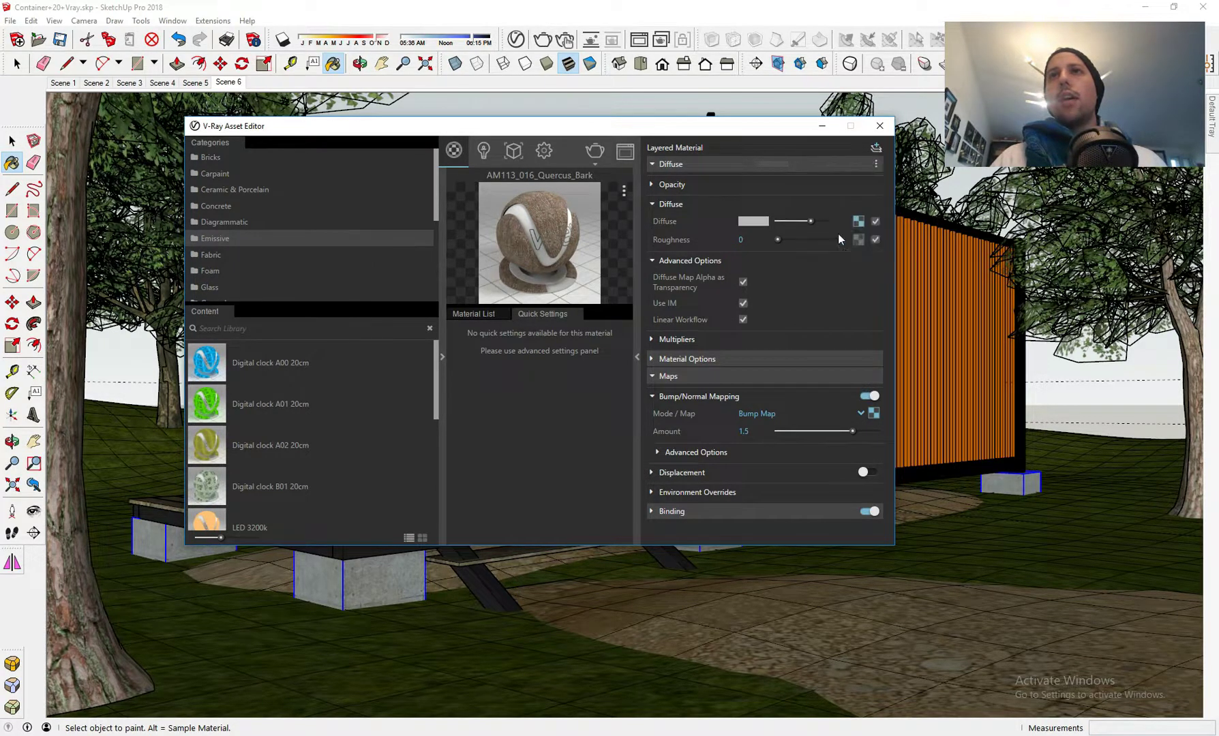
left_click(799, 170)
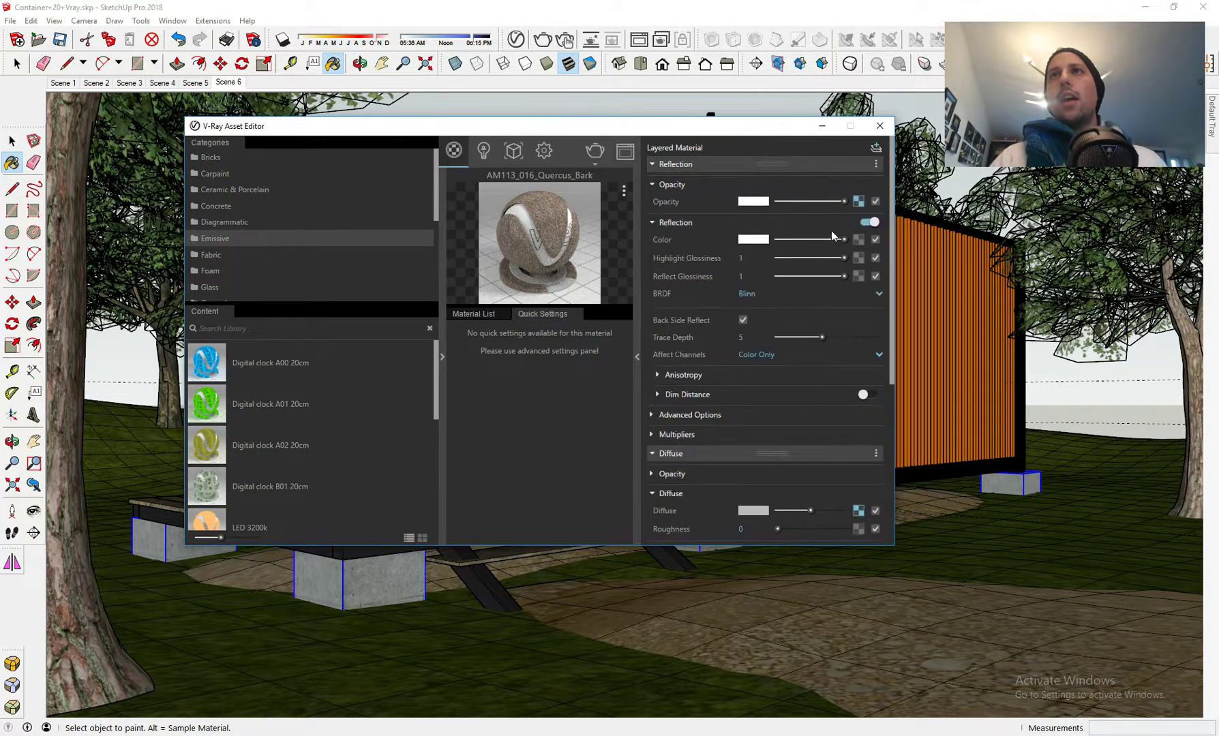
- Set the bark's reflection color to a light beige of about R 0.827, G 0.778, B 0.706
left_click(758, 241)
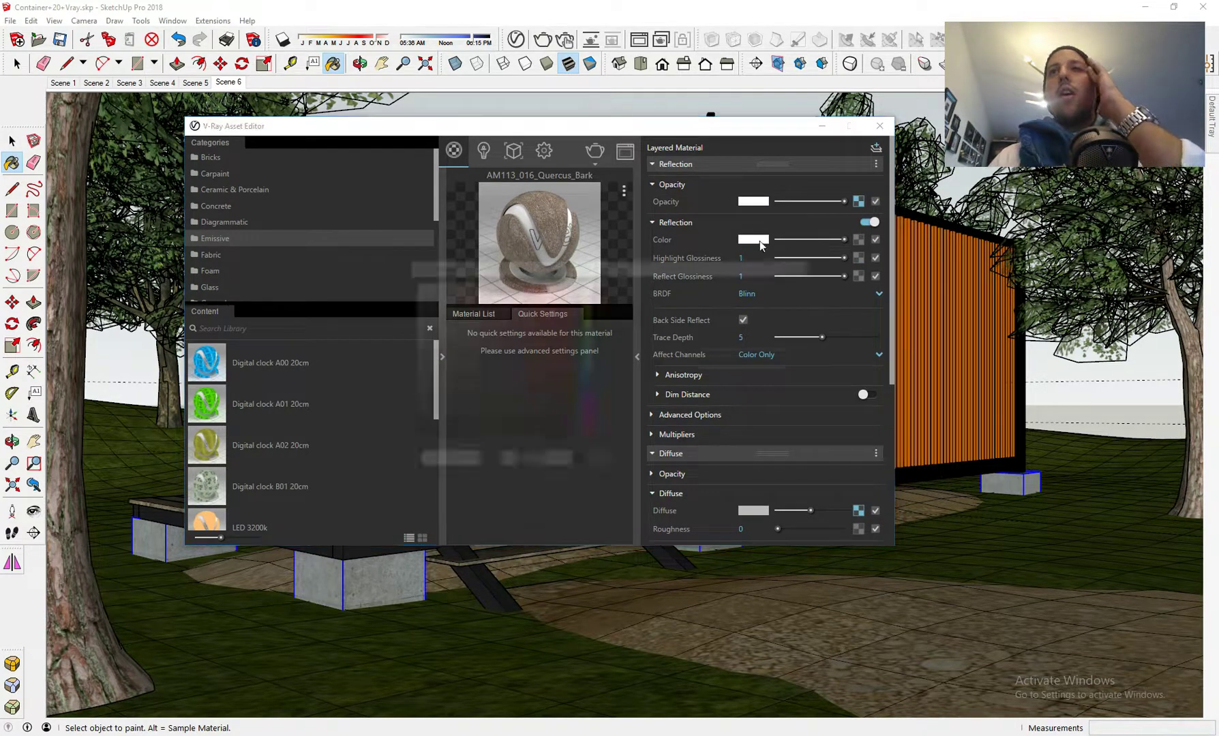
left_click(587, 297)
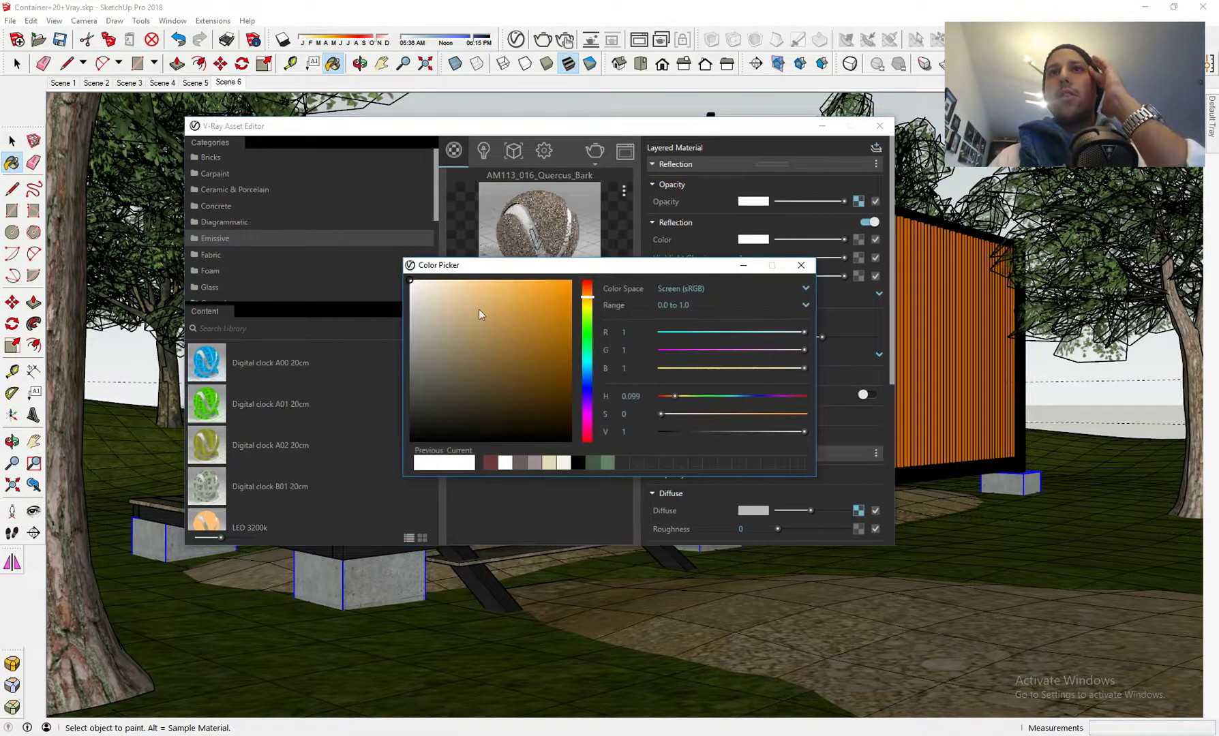
left_click_drag(445, 325, 433, 308)
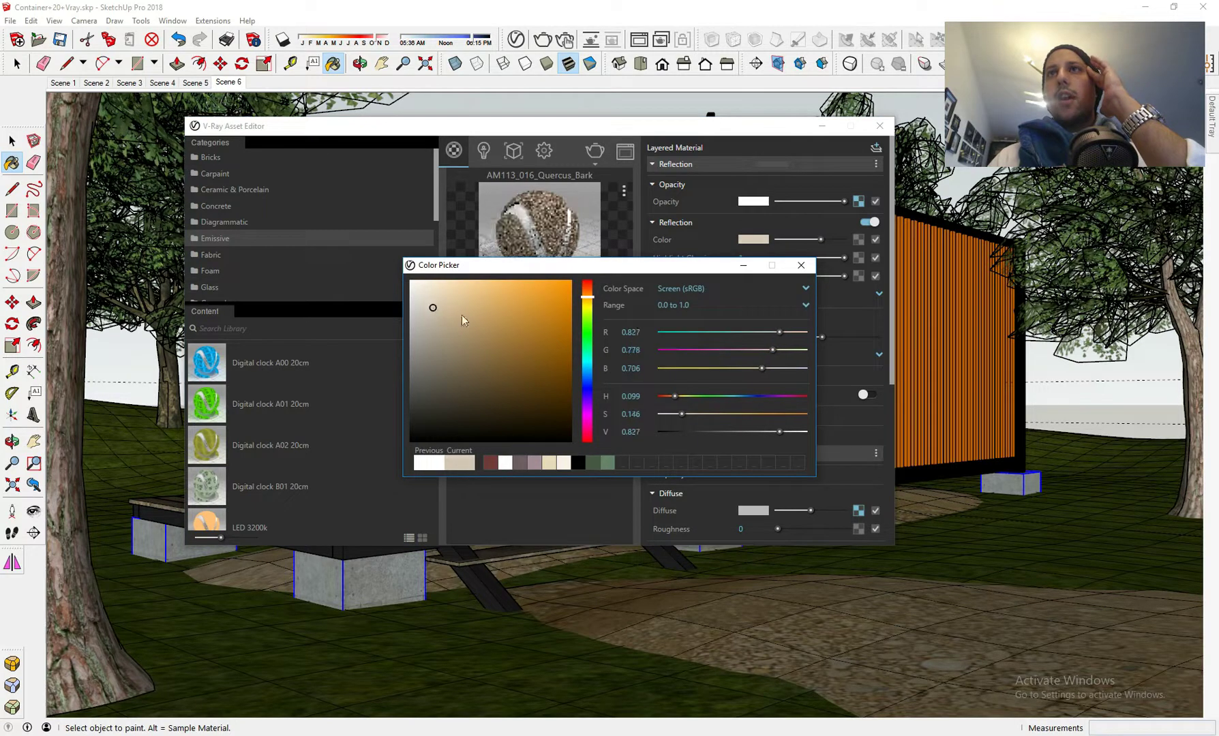
left_click(806, 264)
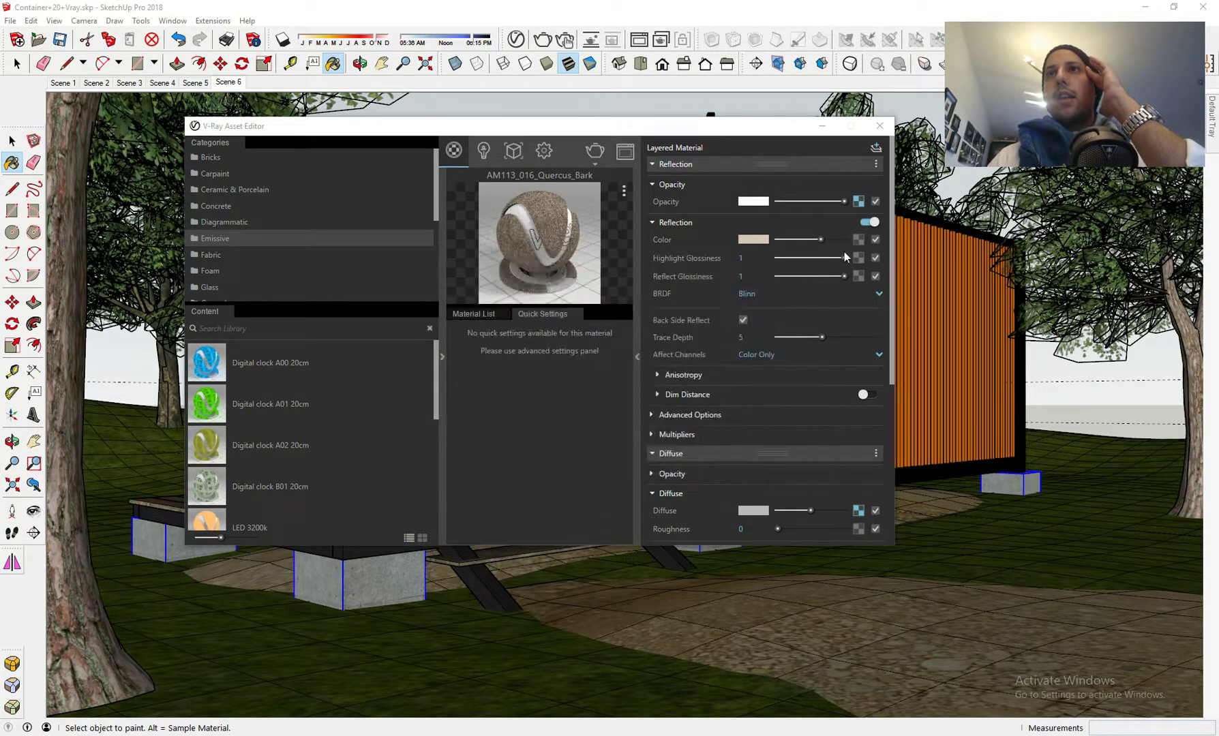
- Lower the bark's highlight glossiness to 0.49 and its reflect glossiness to 0.48
left_click_drag(844, 258, 823, 257)
left_click(823, 276)
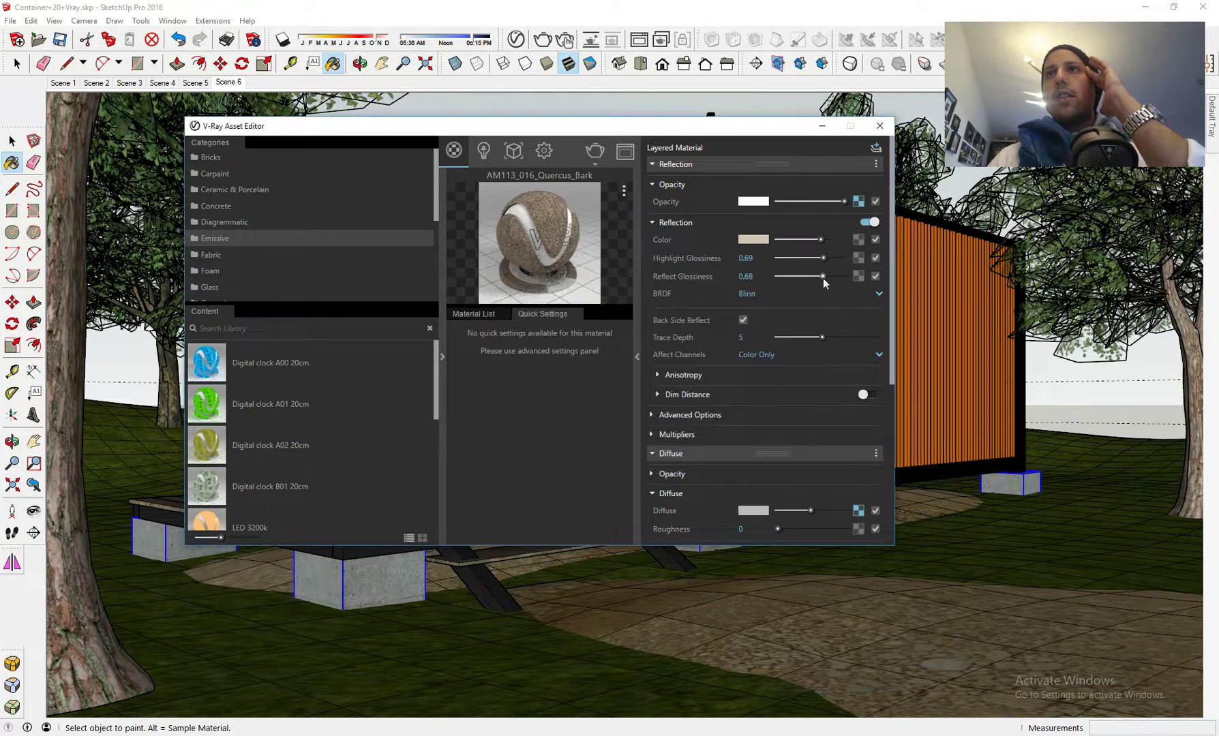
left_click_drag(818, 276, 813, 276)
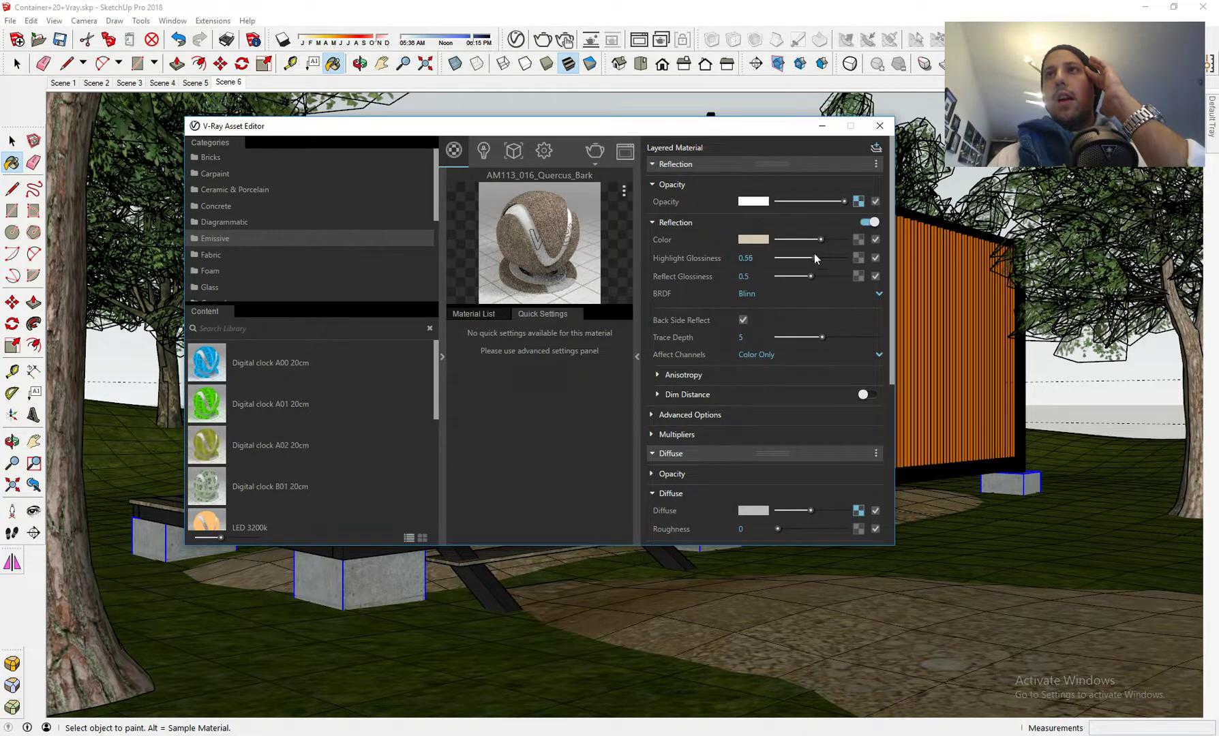
left_click(811, 257)
left_click(808, 275)
left_click(810, 276)
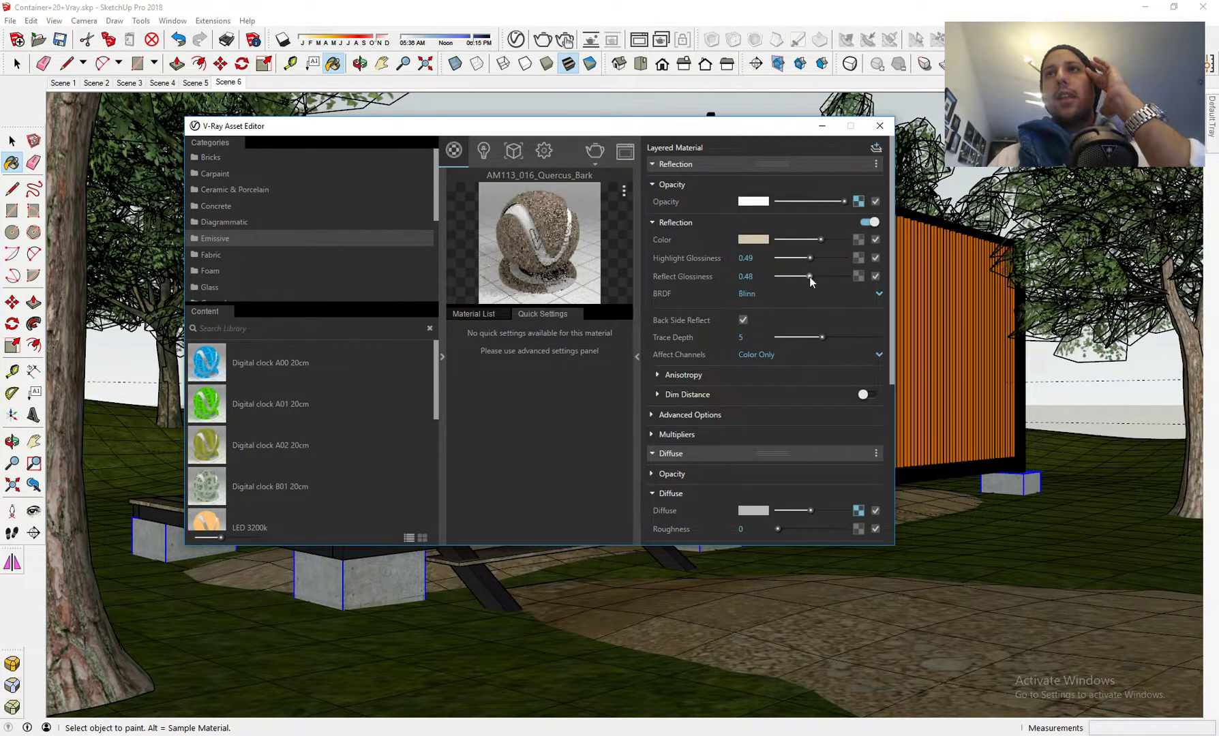
- Sample 006_Quercur_Robur_Bark from the background tree trunk, enable its bump mapping with the copied diffuse texture, and set the amount to 1.5
key("alt")
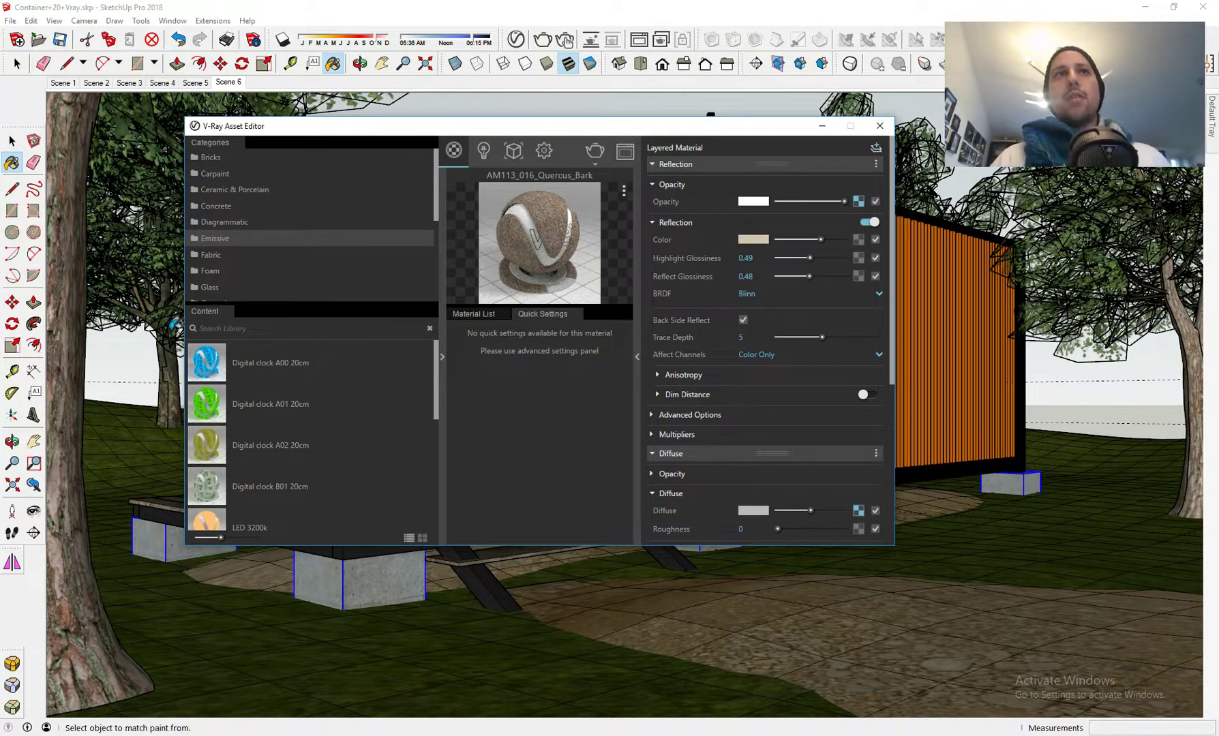
left_click(174, 372, "alt")
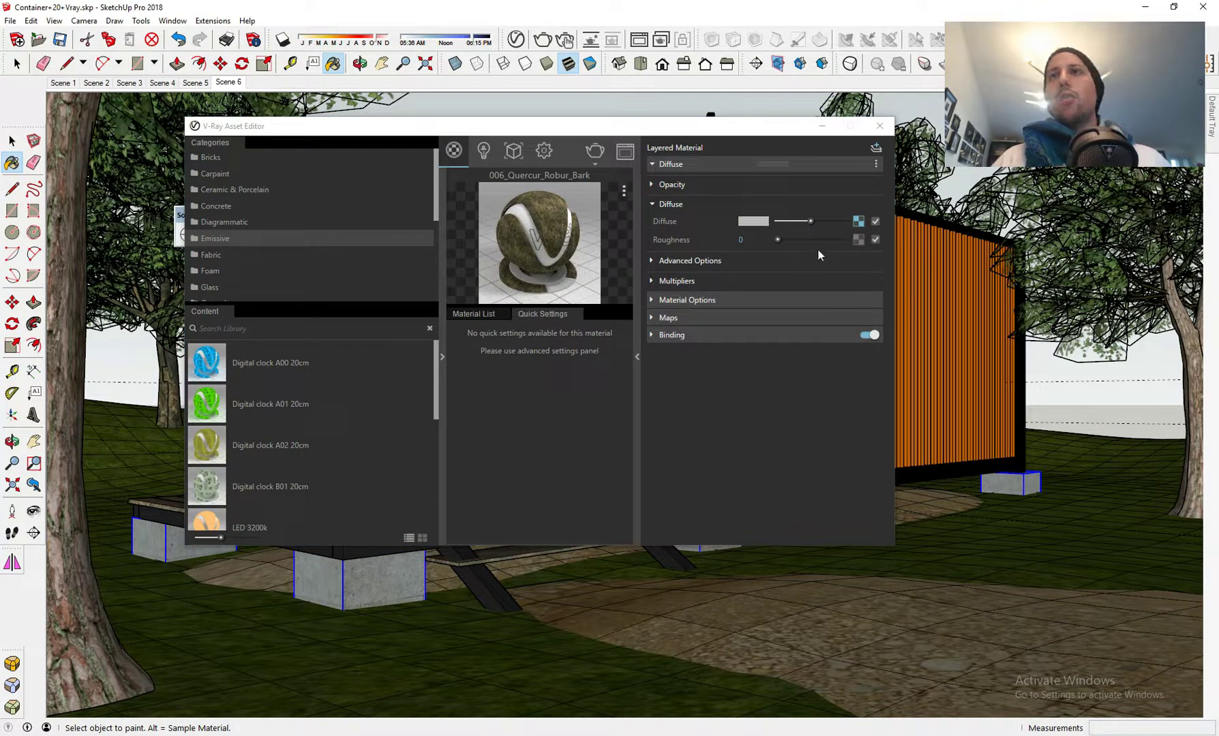
right_click(858, 221)
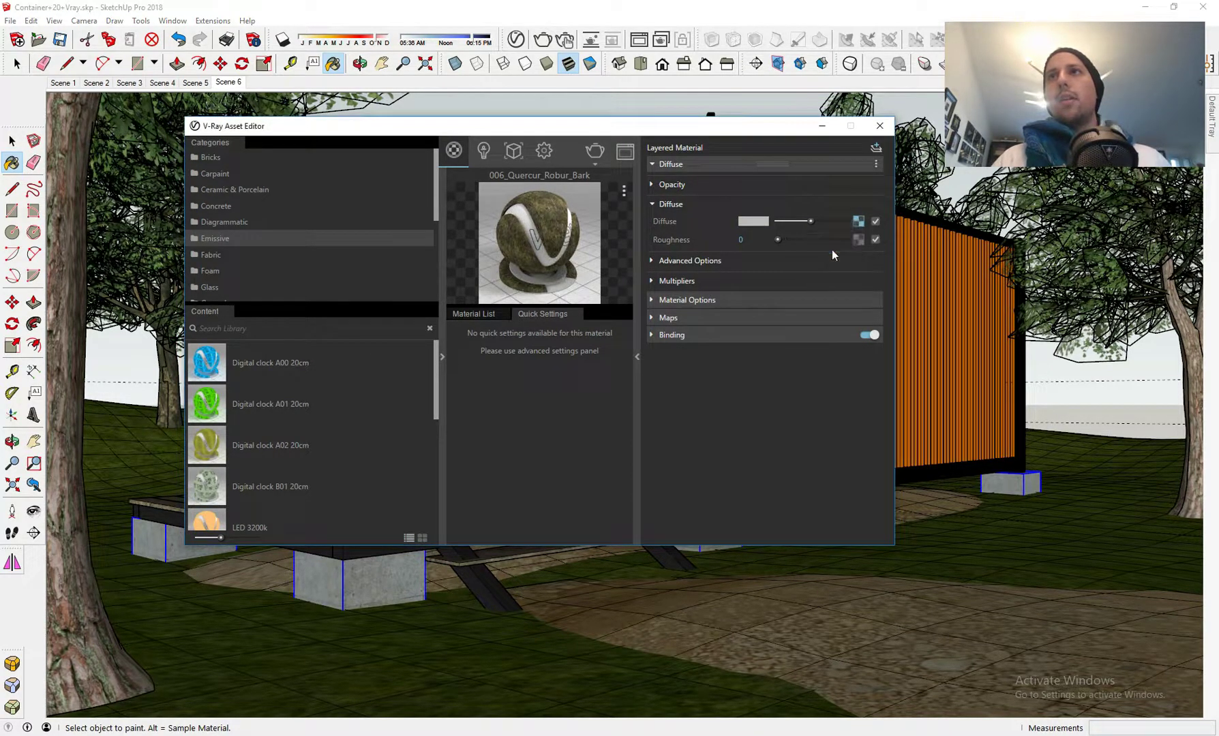
left_click(775, 320)
left_click(865, 337)
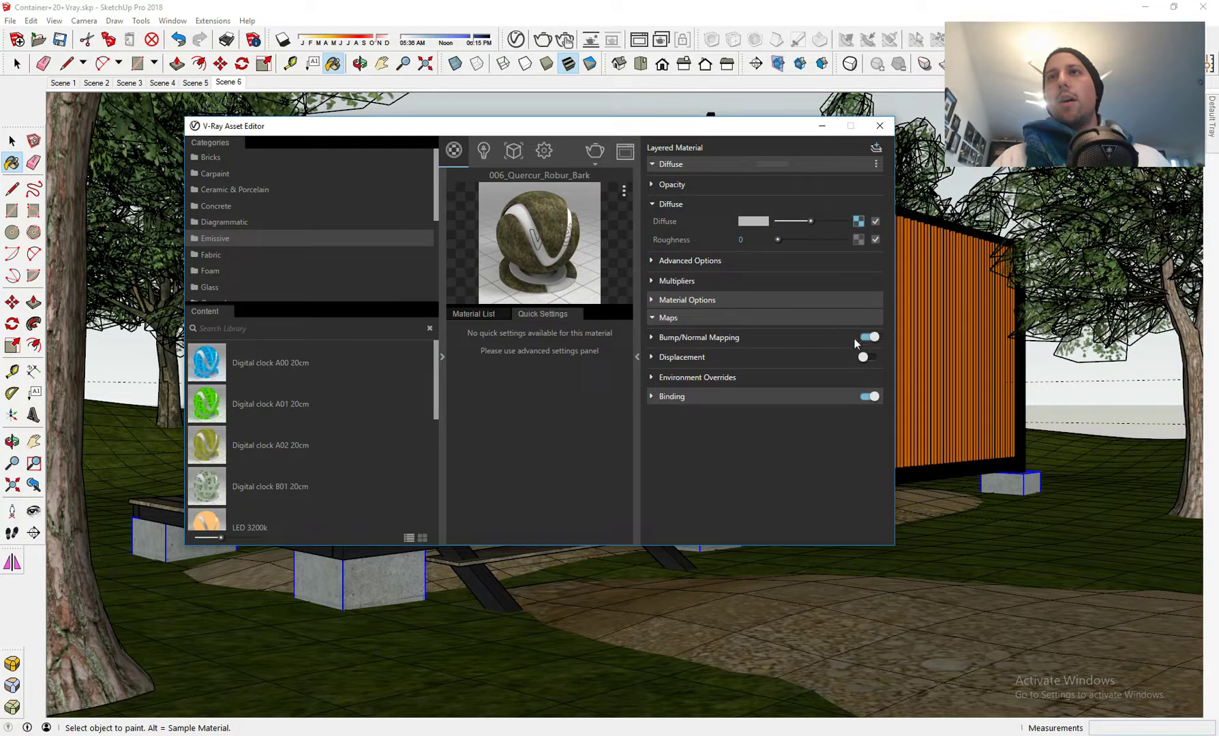
right_click(873, 355)
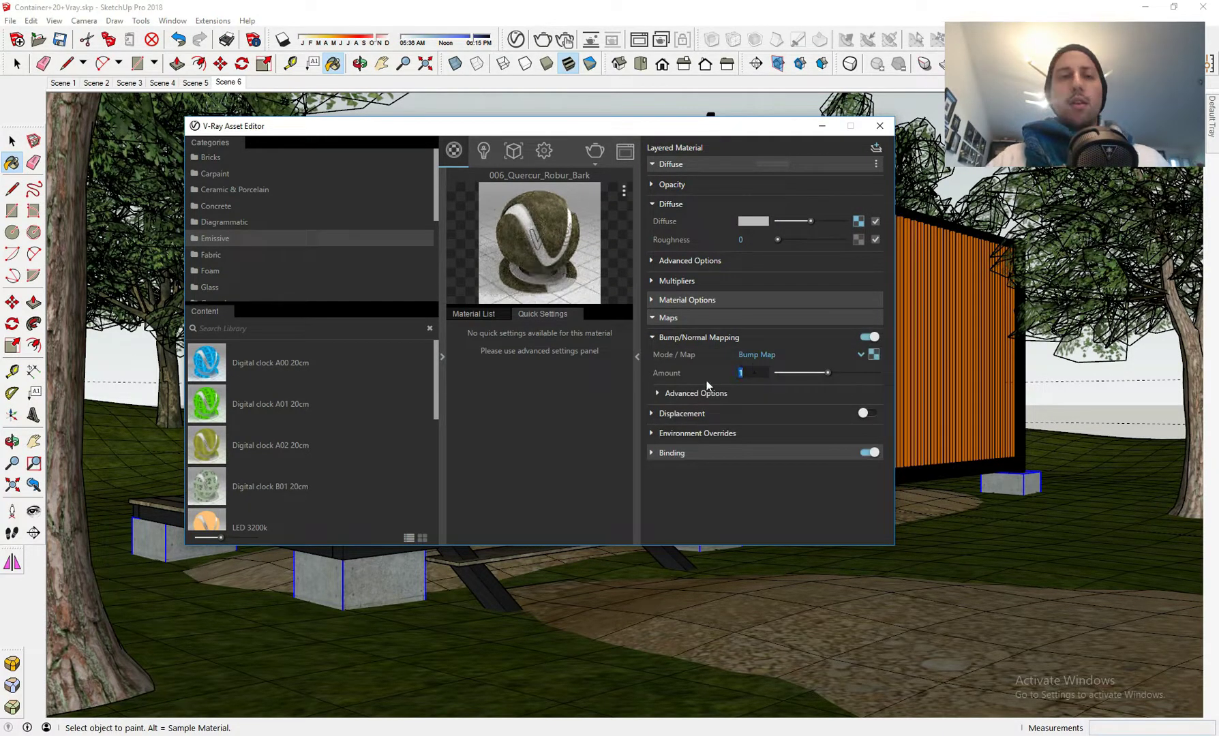
type("1.5")
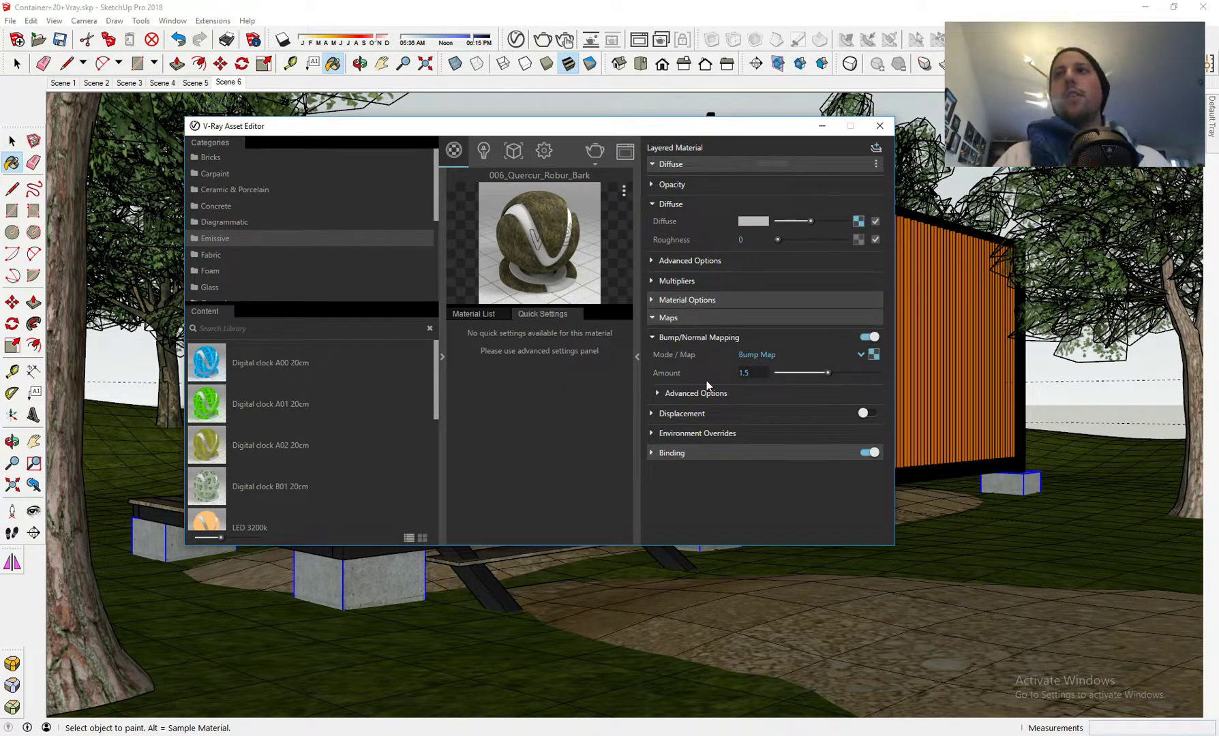
- Add a Reflection layer to 006_Quercur_Robur_Bark and expand its settings
left_click(876, 148)
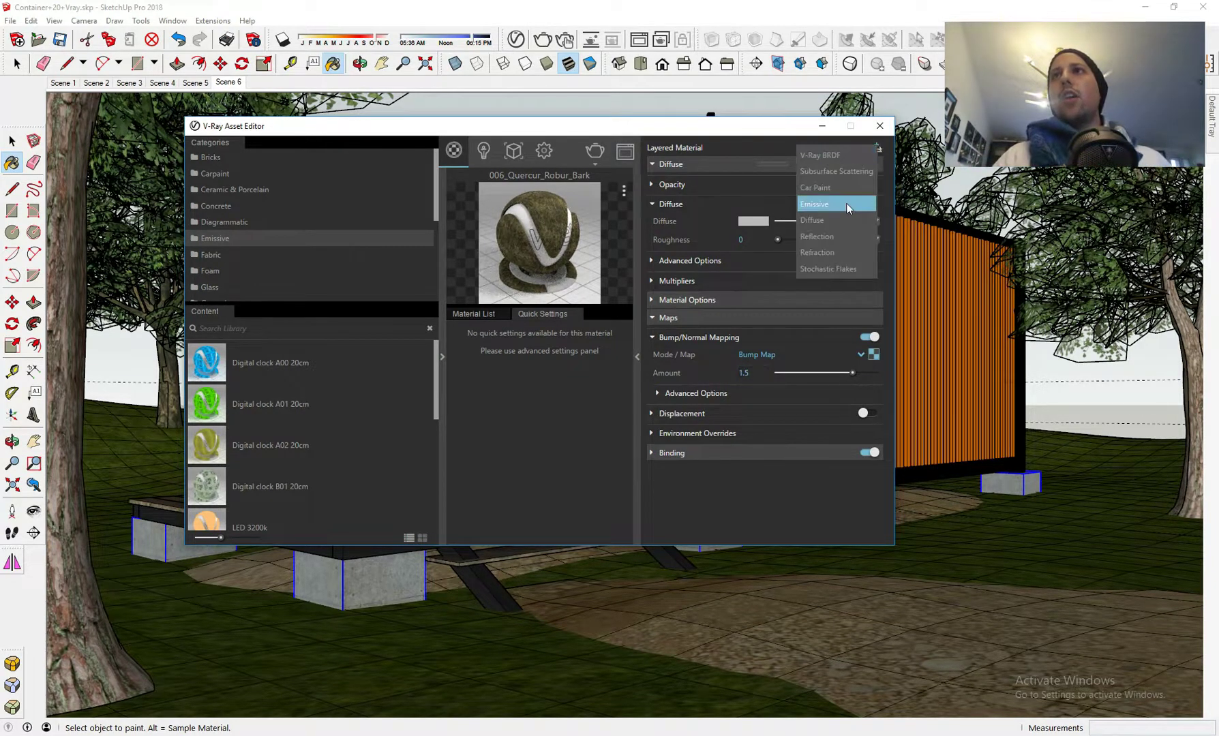
left_click(831, 230)
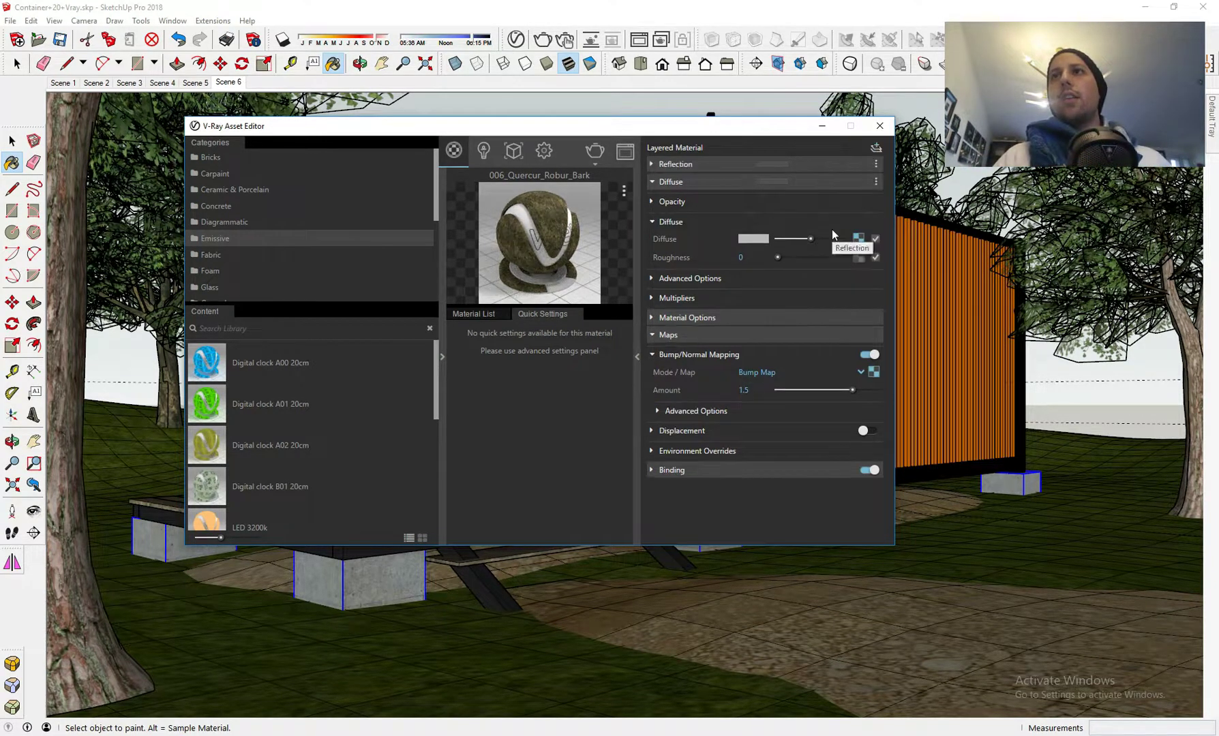
left_click(816, 166)
- Set the reflection color of 006_Quercur_Robur_Bark to a muted light tan
left_click(753, 240)
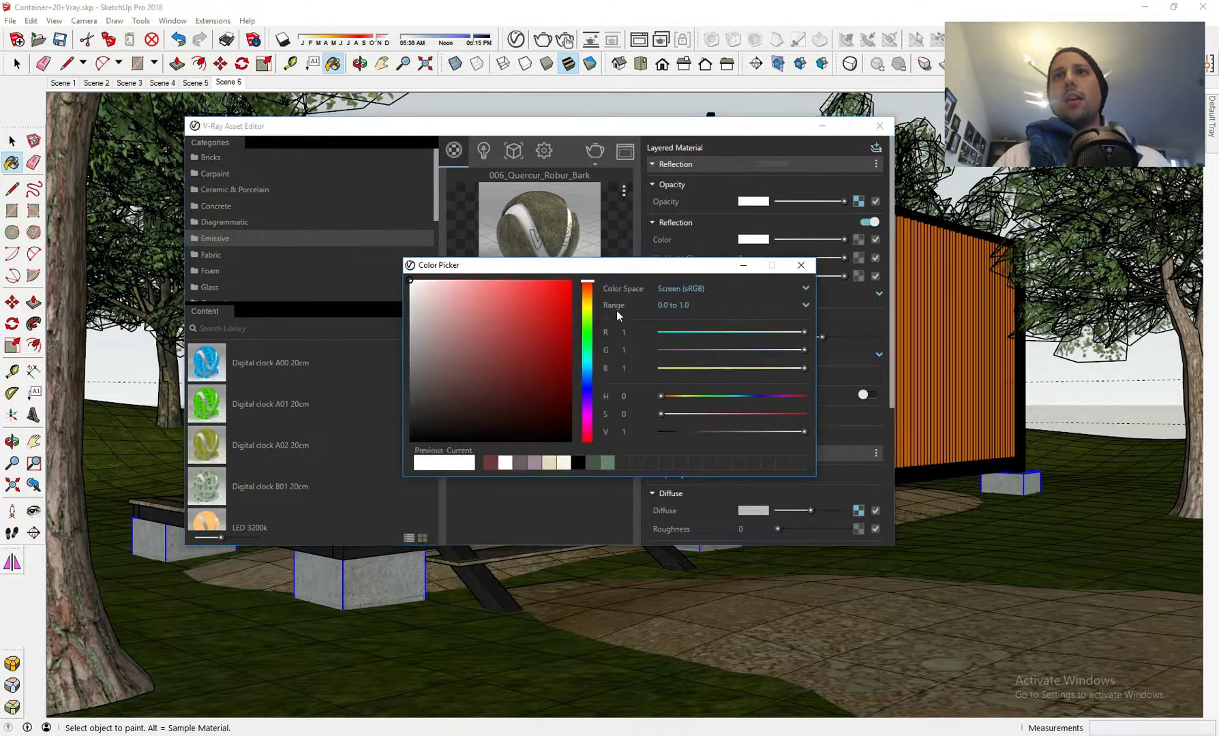
left_click_drag(589, 299, 588, 295)
mouse_move(493, 317)
left_mouse_down()
mouse_move(478, 300)
mouse_move(484, 286)
left_mouse_up()
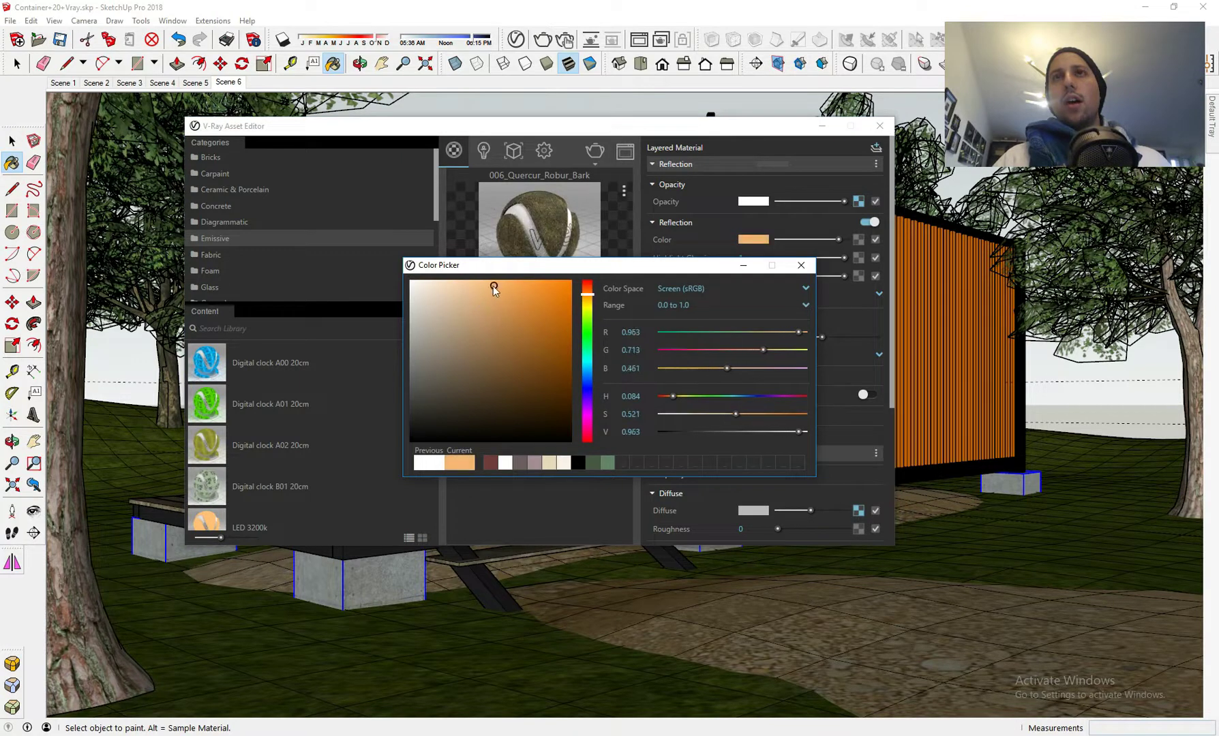
left_click(583, 311)
left_click_drag(584, 310, 587, 296)
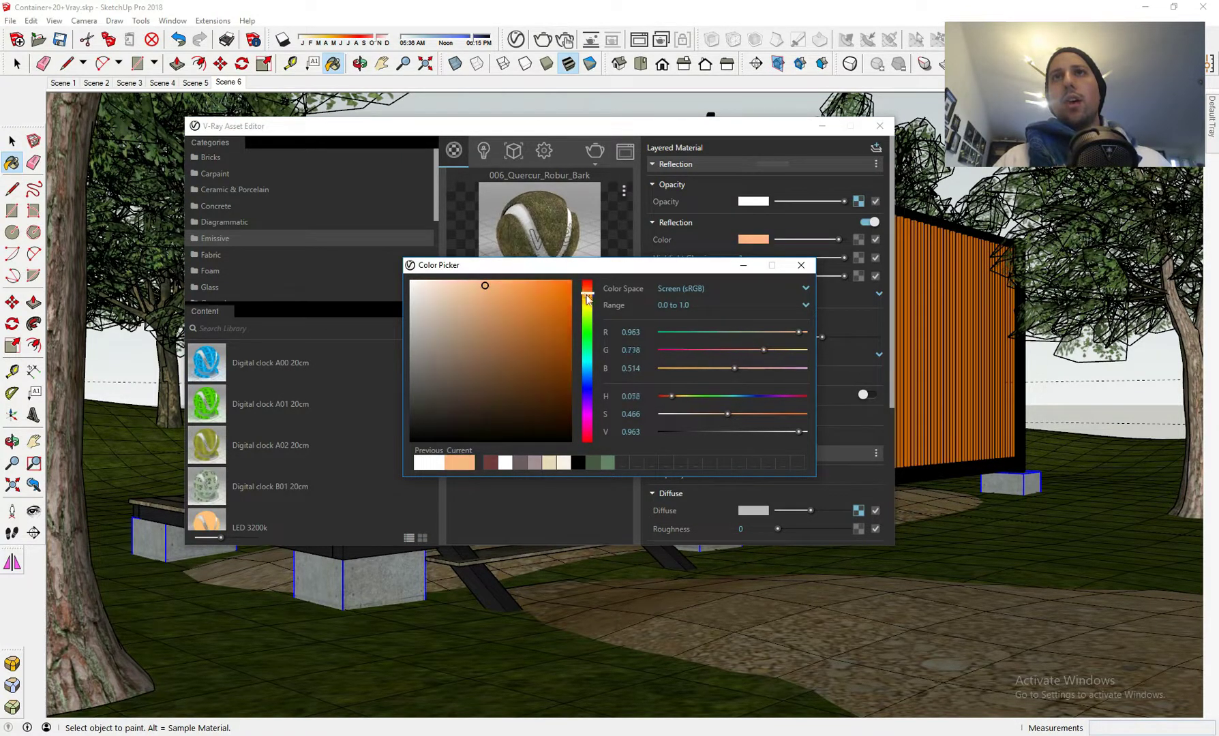
left_click(470, 322)
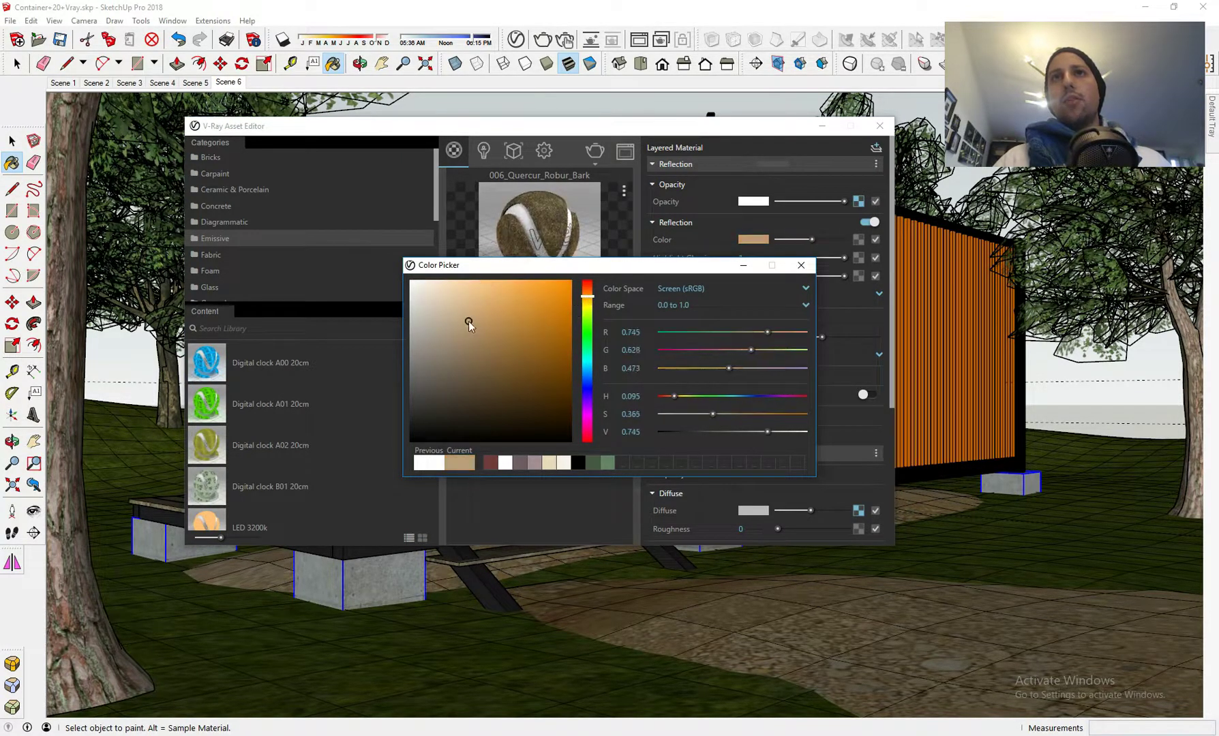
left_click_drag(468, 321, 465, 317)
left_click(790, 270)
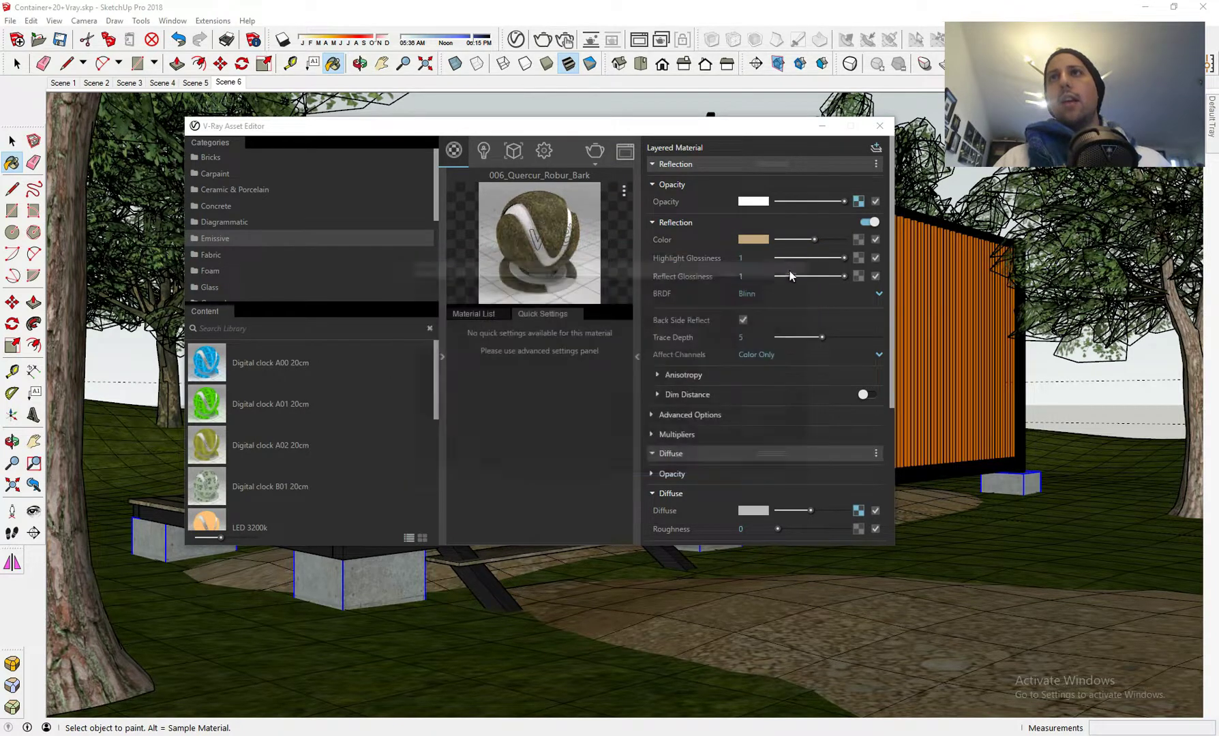
- Lower the highlight glossiness of 006_Quercur_Robur_Bark to 0.5 and its reflect glossiness to 0.39
left_click_drag(843, 258, 812, 258)
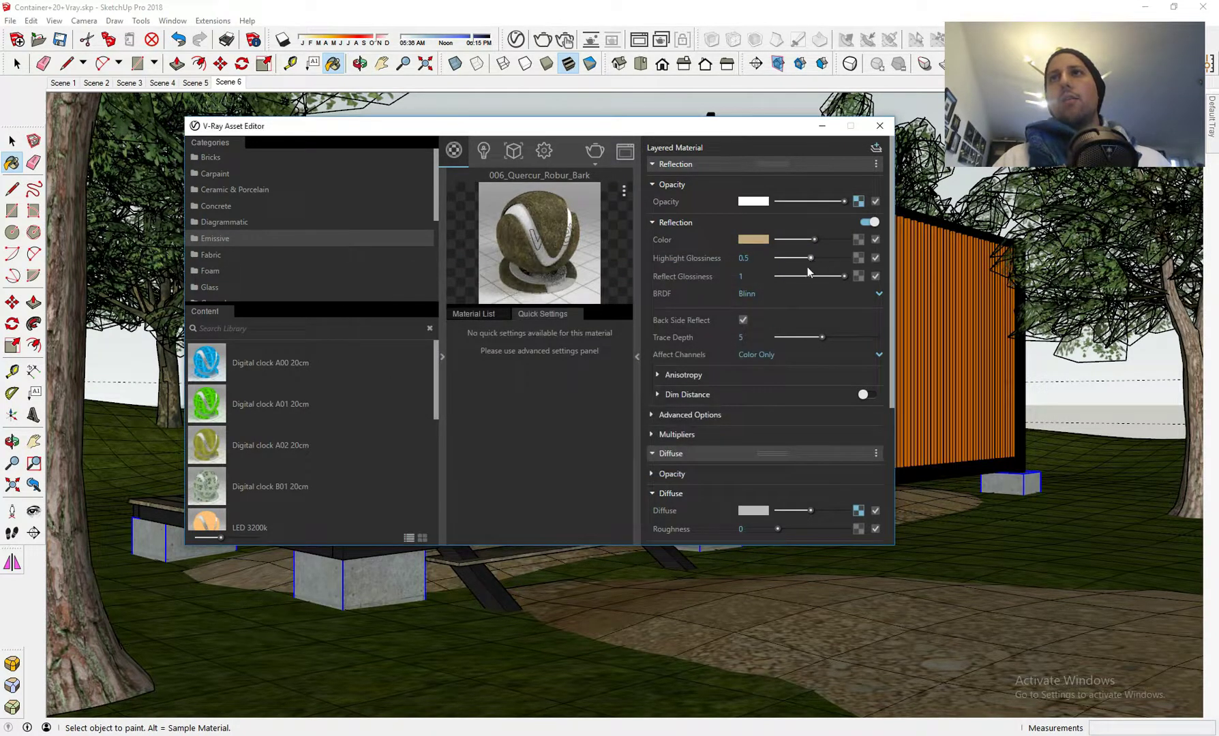
left_click(804, 276)
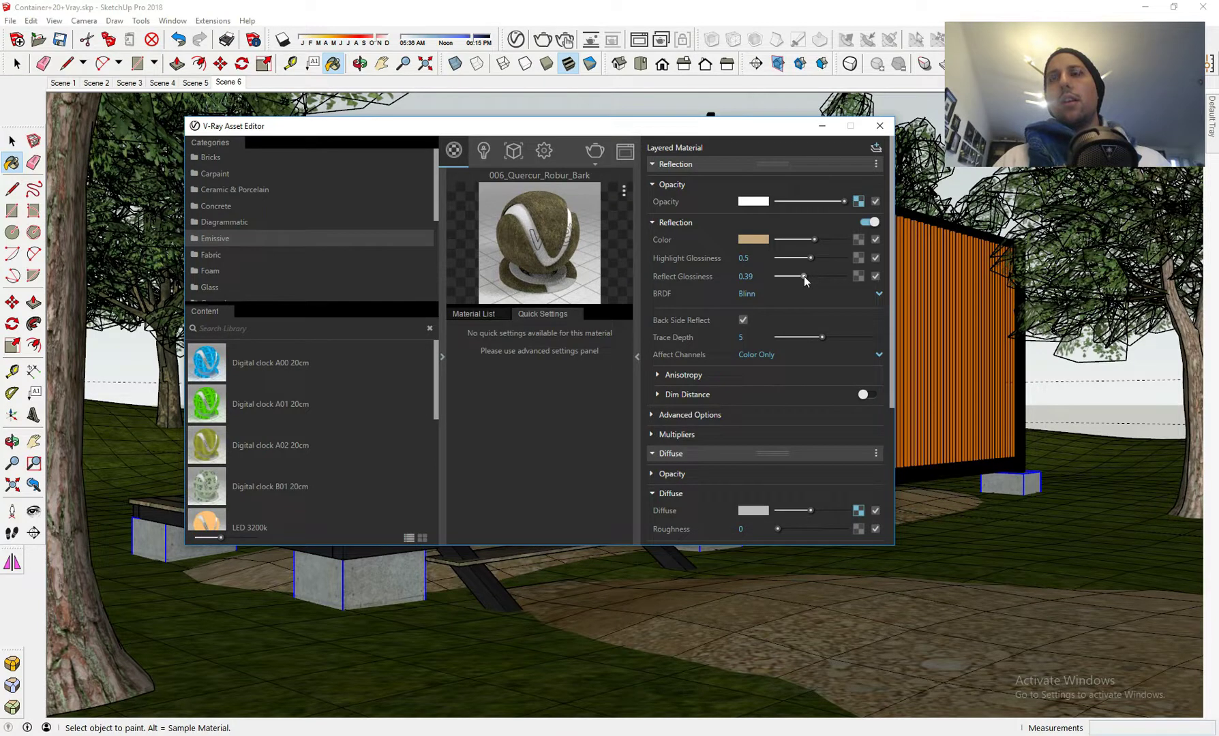
left_click(796, 168)
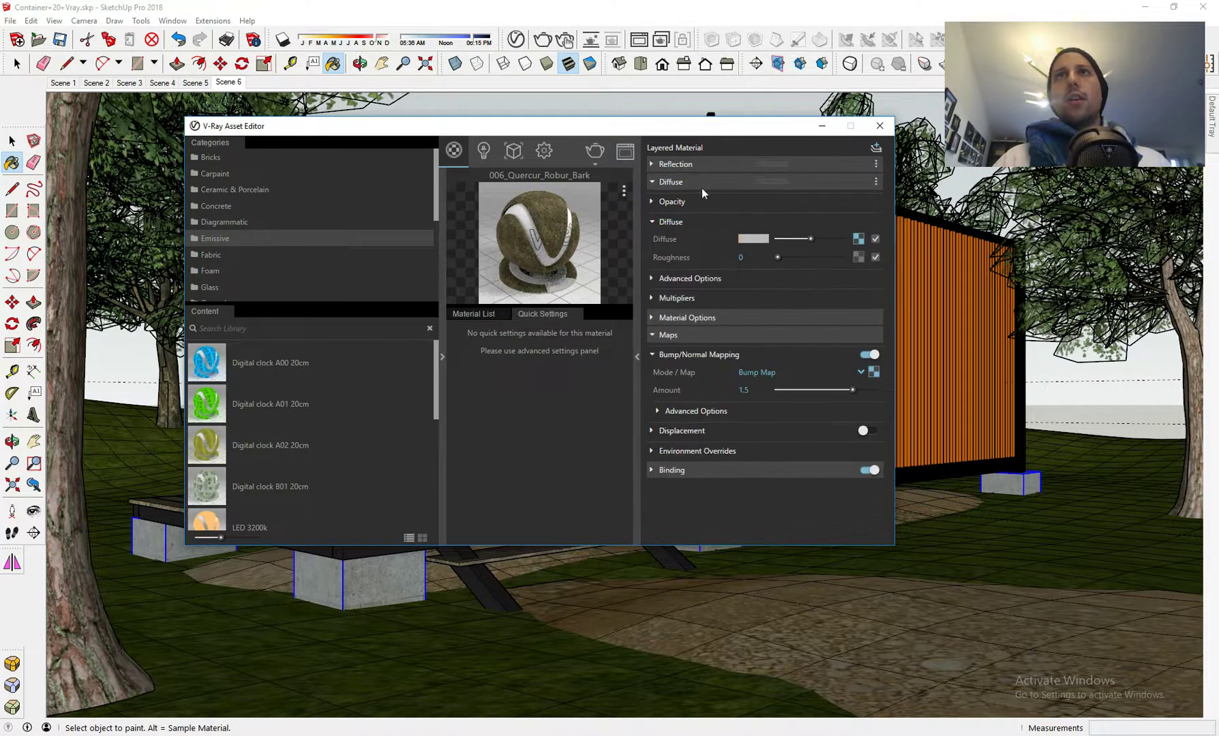
- Sample the tree foliage material AM113_016_Quercus and examine its layer settings in the Asset Editor
left_click(154, 184, "alt")
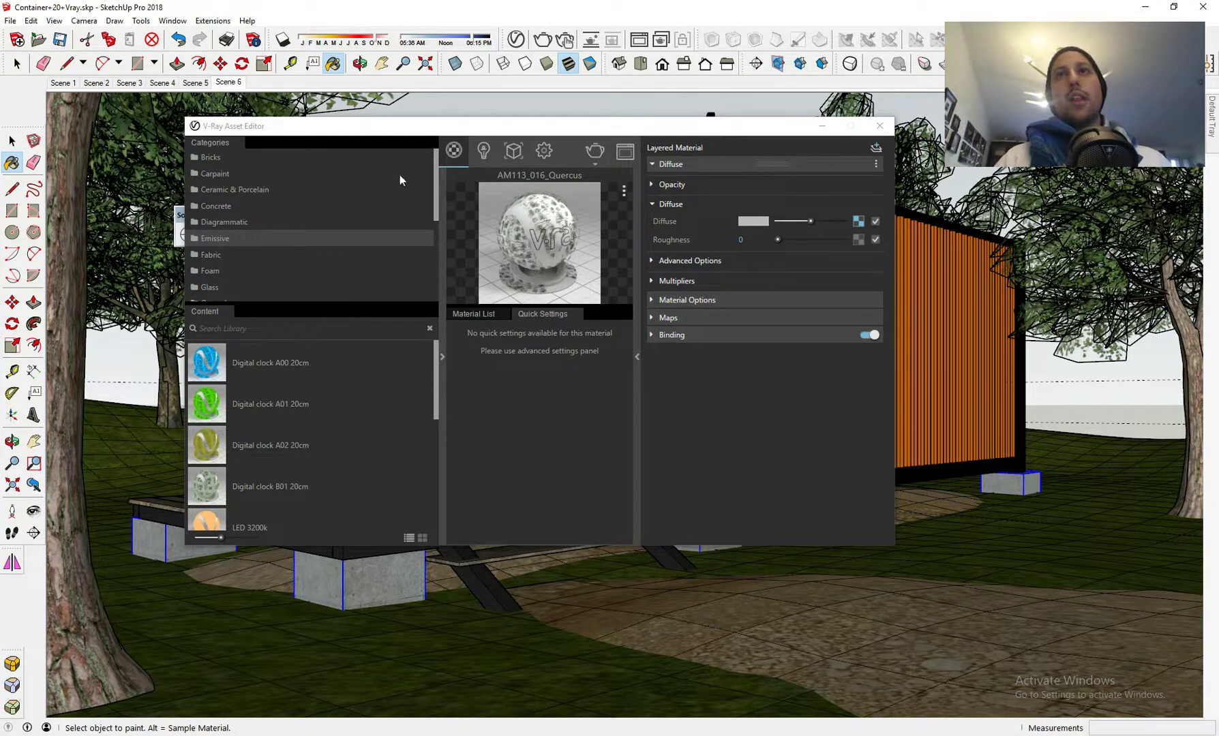
left_click(822, 125)
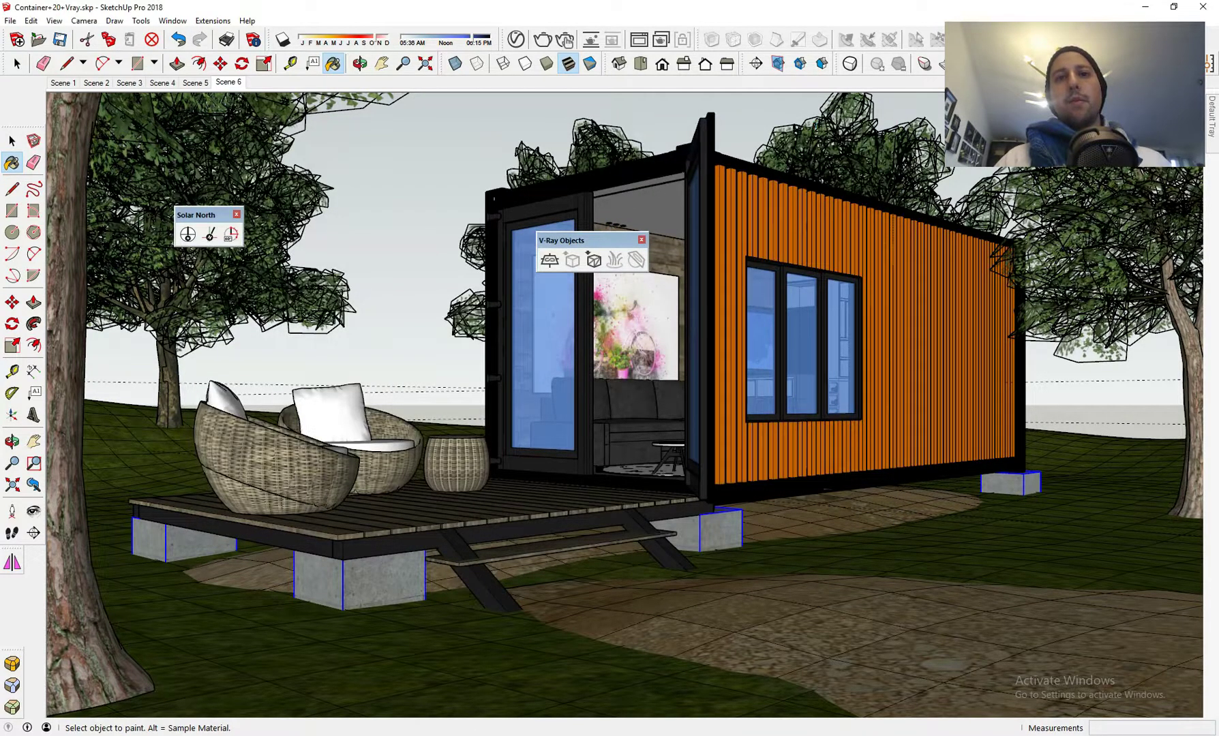
key("super+d")
key("super+d")
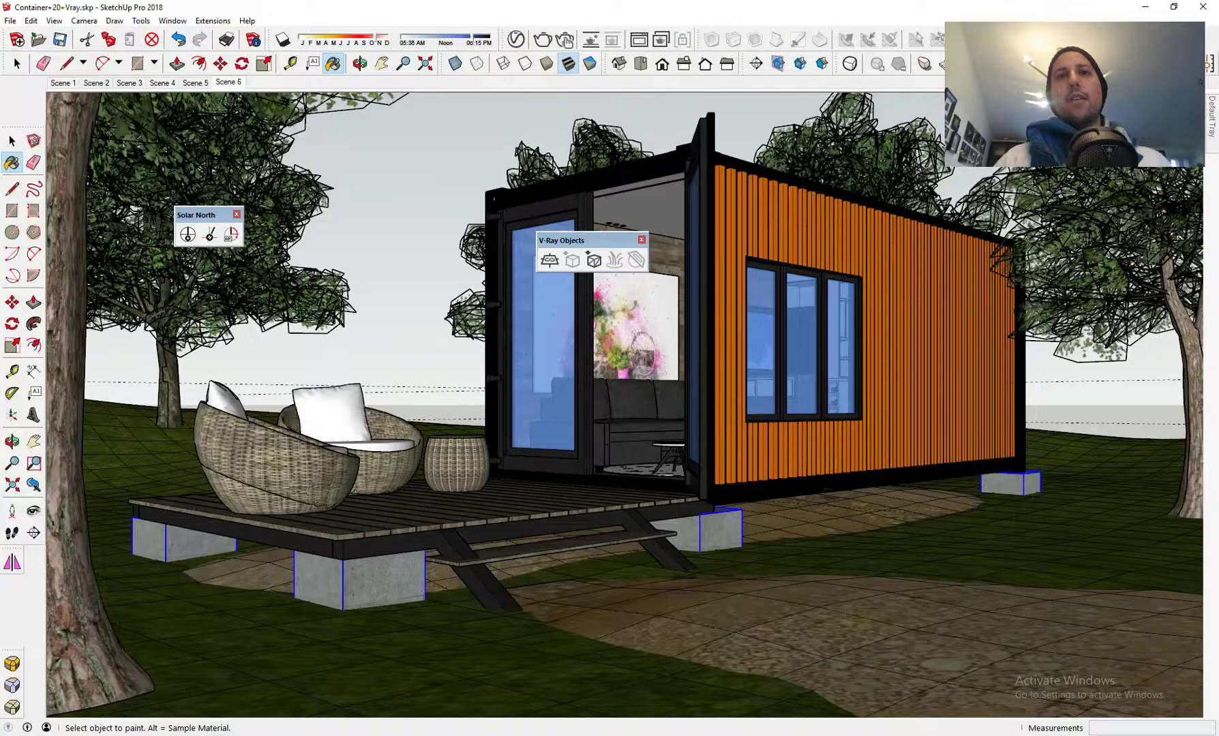
left_click(516, 41)
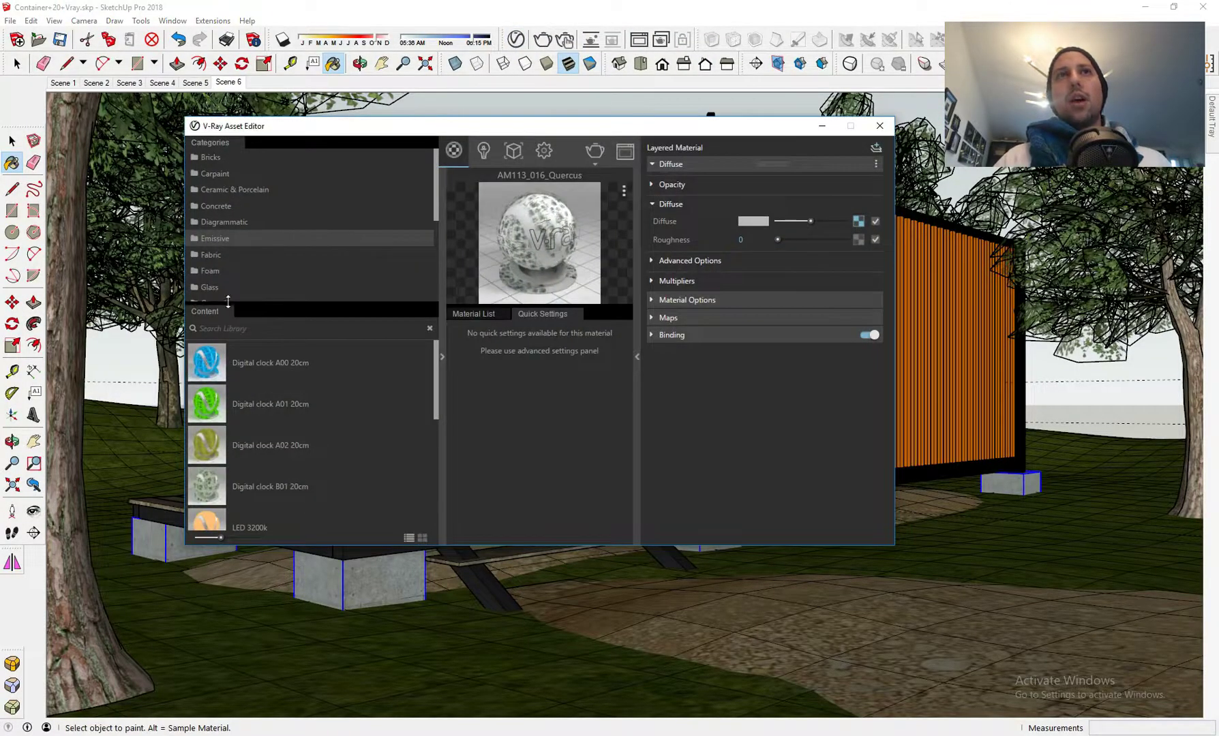
left_click(822, 126)
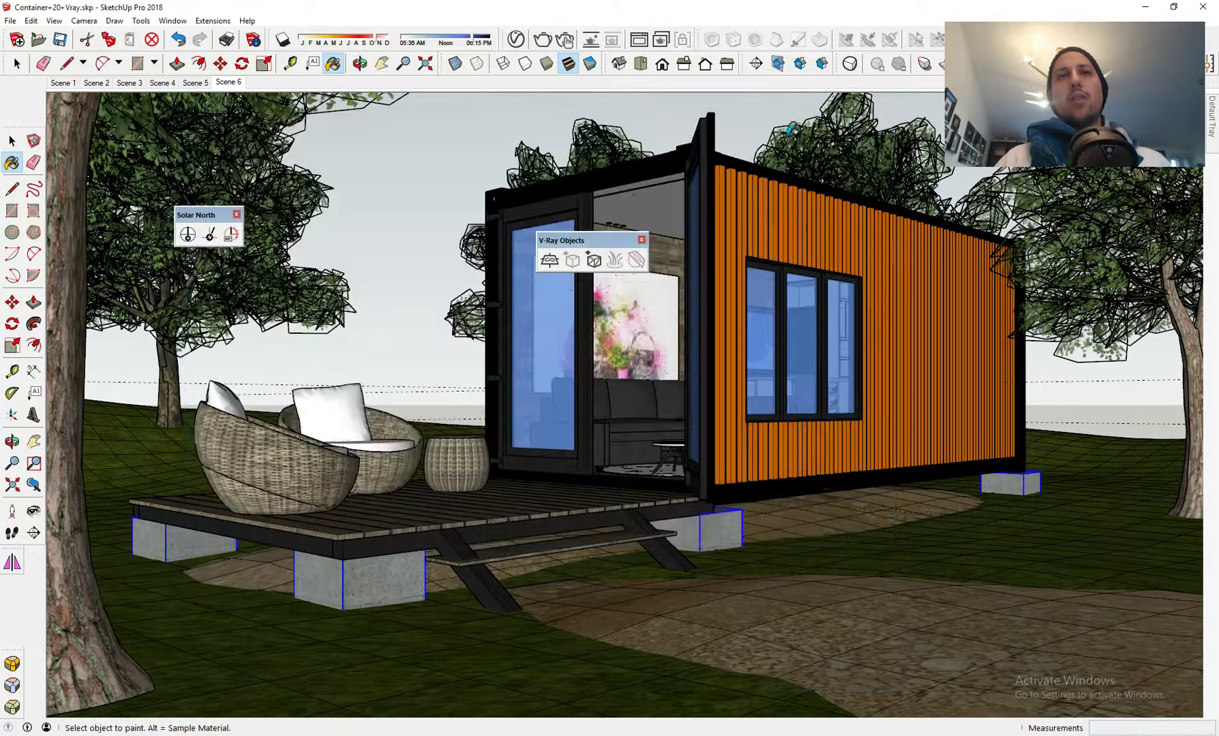
- Sample the white chair cushion's material Color_000 and select all scene objects that use it, checking the selection on the deck chairs
left_click(336, 404, "alt")
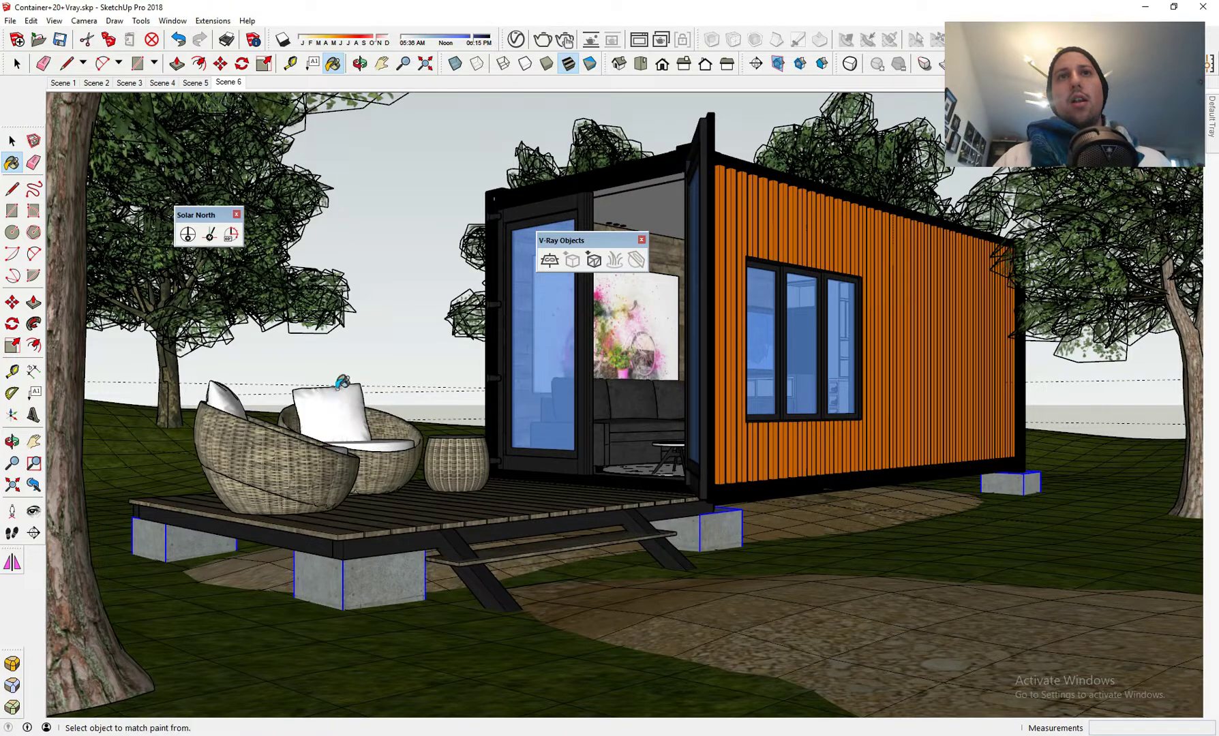
left_click(516, 39)
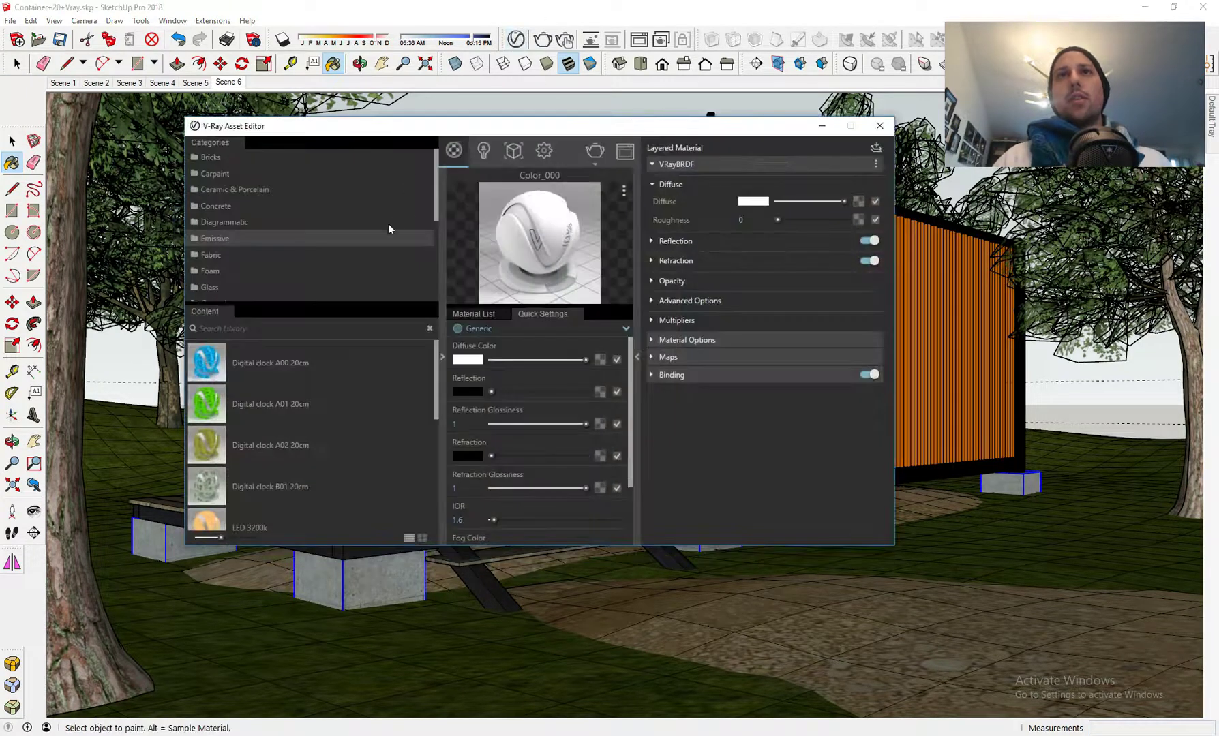
scroll(540, 379, "down", 3)
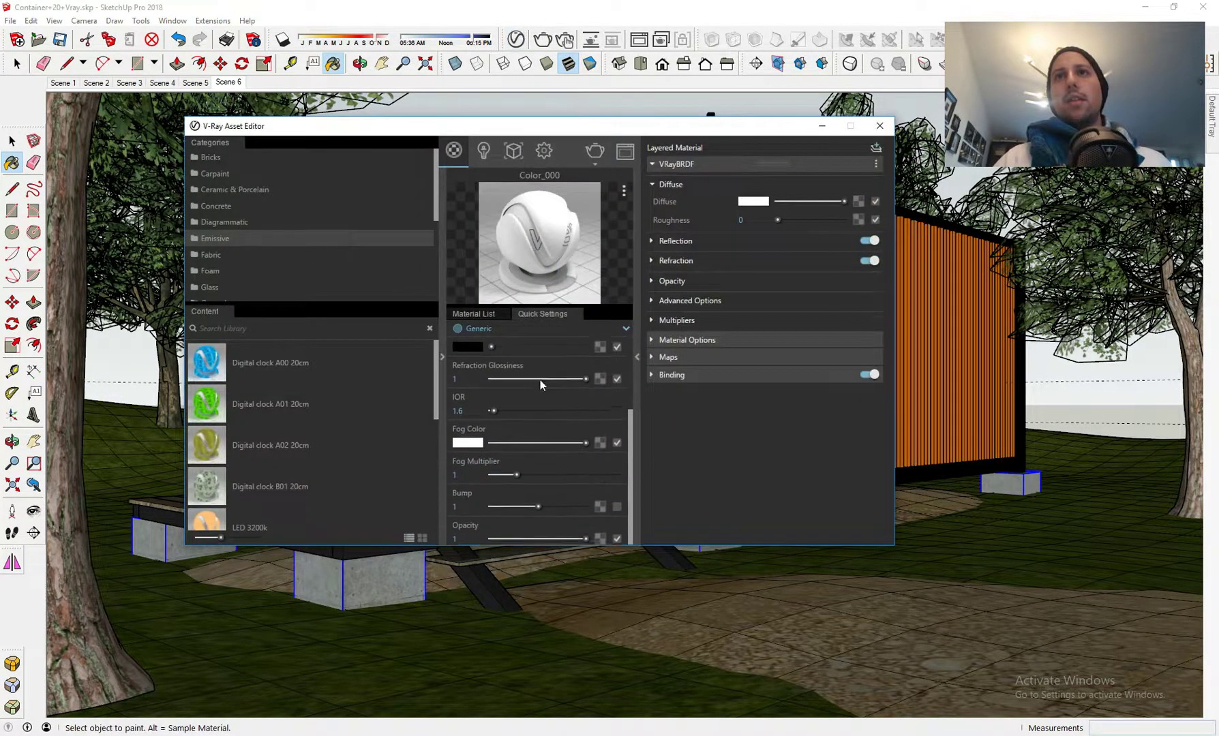
scroll(541, 385, "up", 3)
left_click(471, 315)
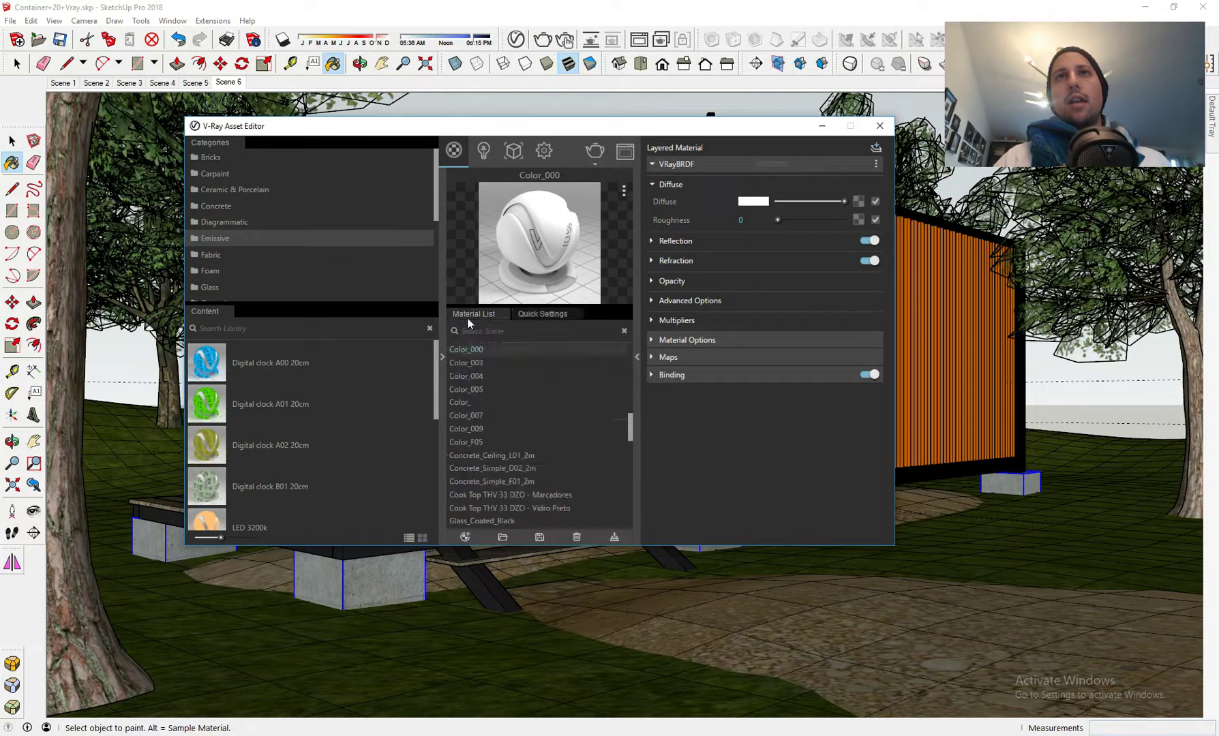
right_click(490, 349)
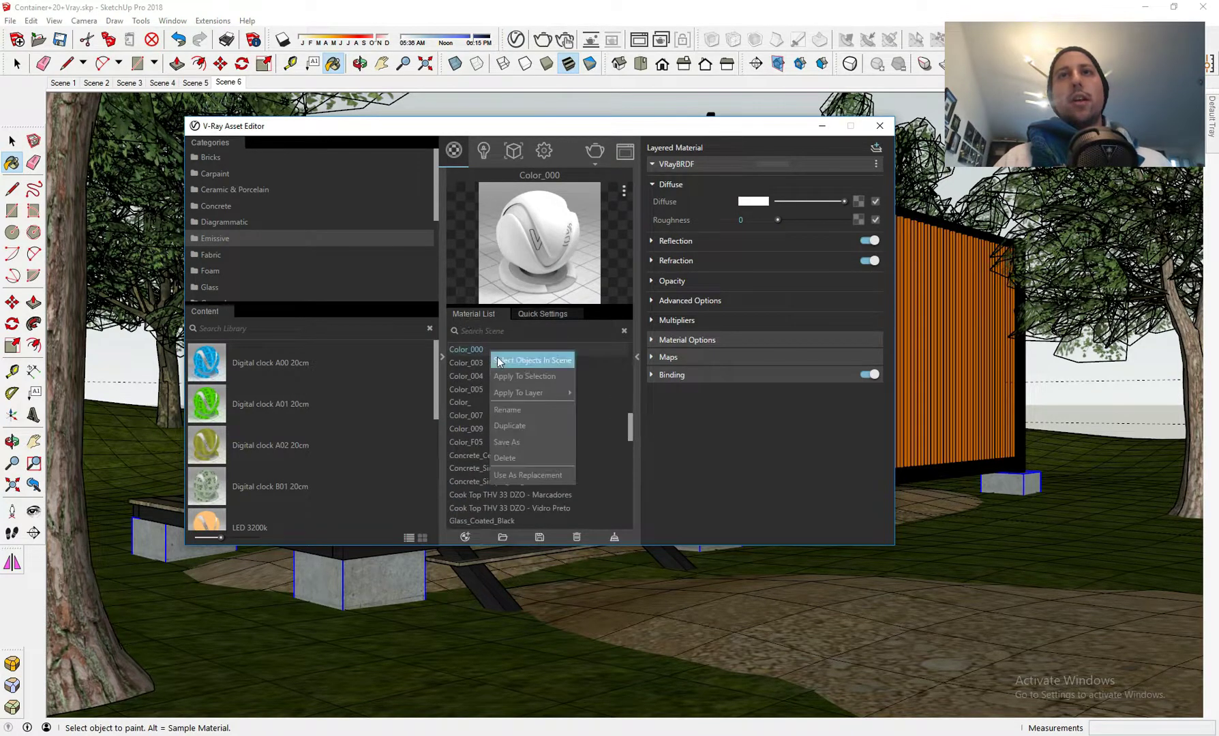
left_click(543, 366)
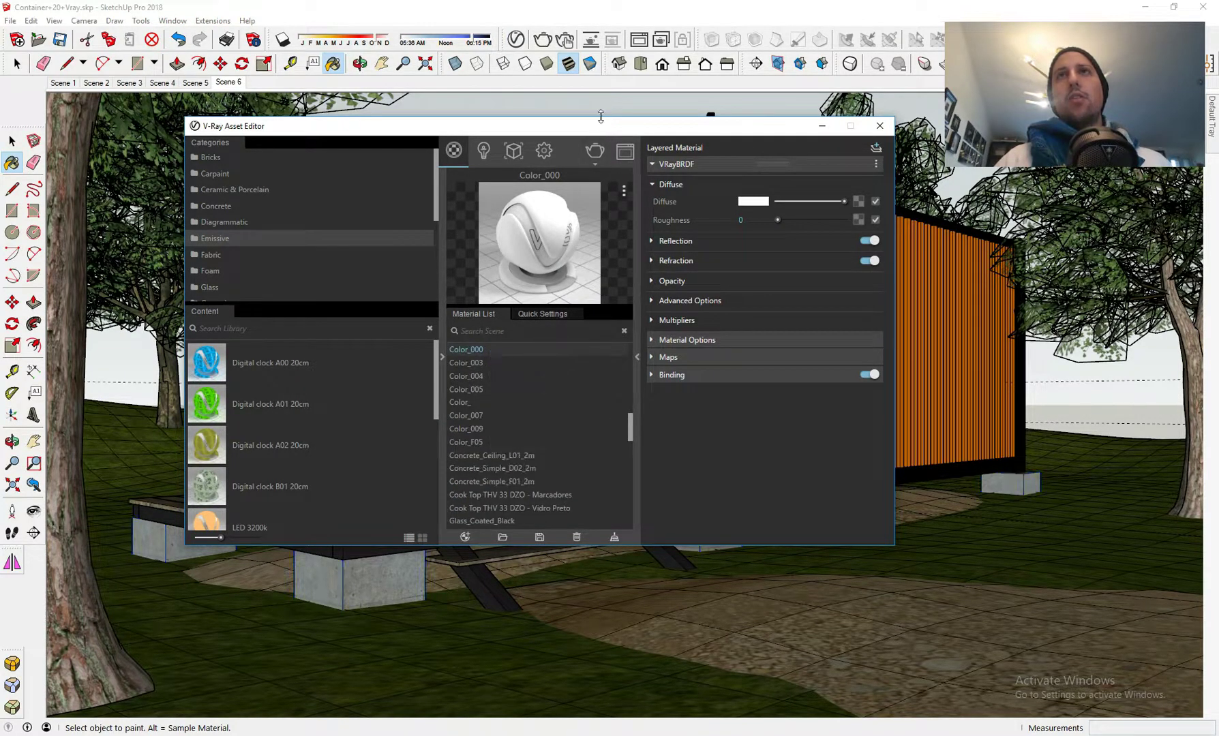
left_click_drag(599, 129, 1005, 545)
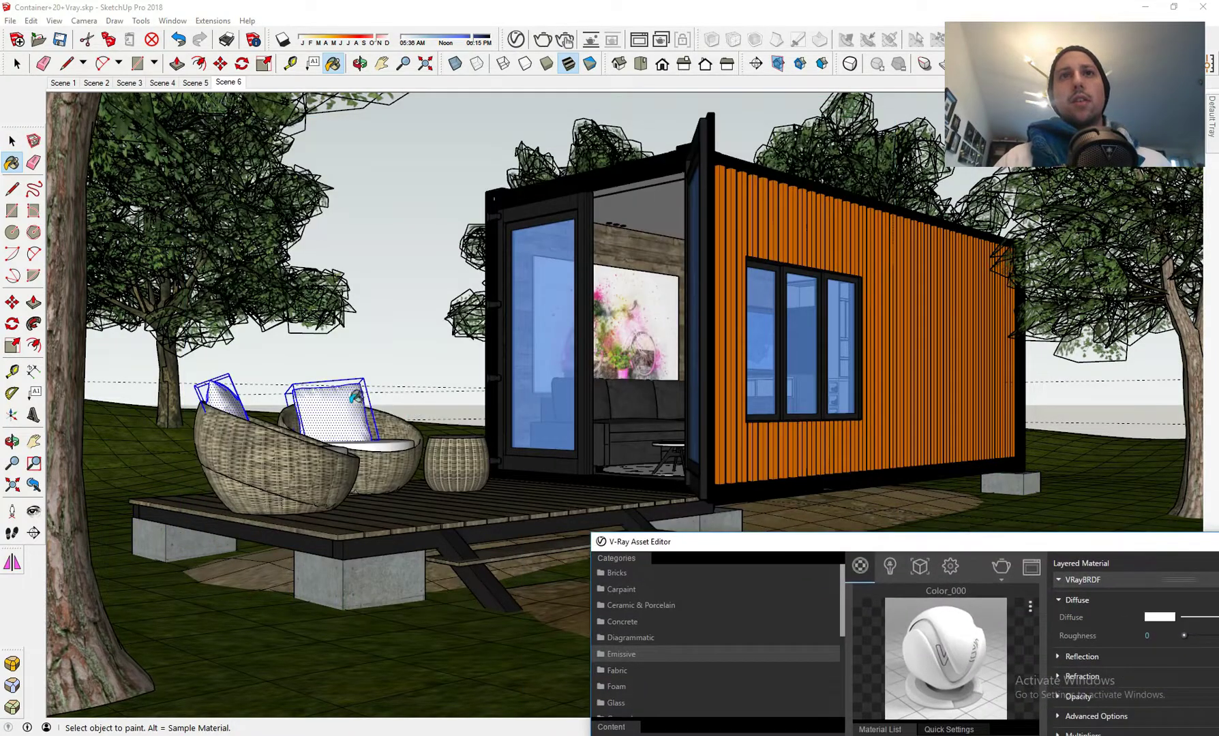
left_click_drag(674, 544, 358, 142)
- Add Fabric D01 10cm from the Fabric library to the scene's materials and apply it to the selected chair cushions
left_click(303, 267)
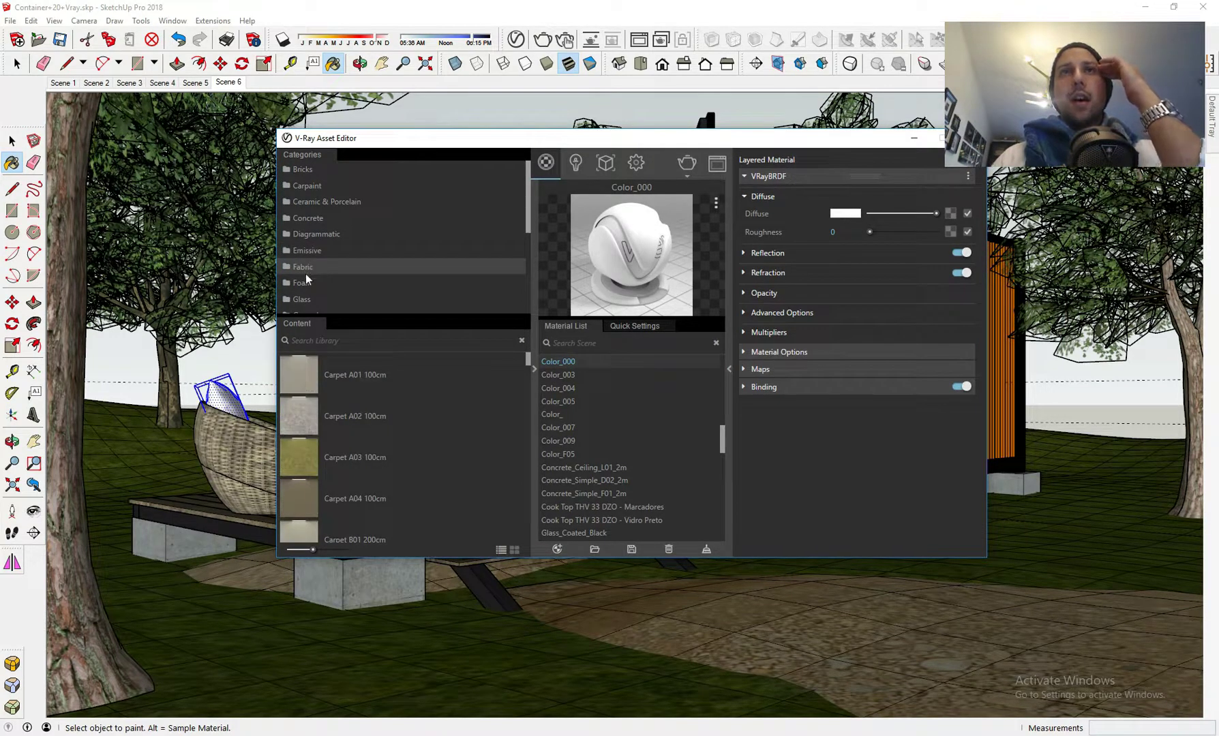
scroll(362, 398, "down", 8)
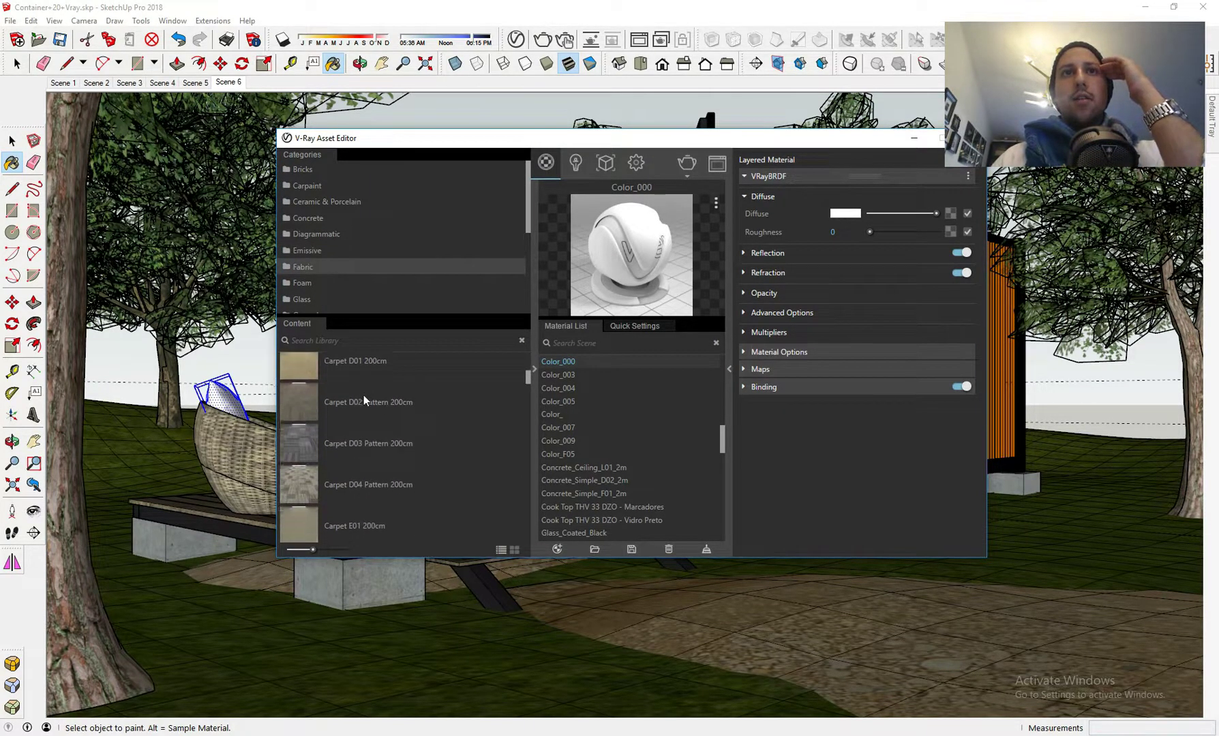
scroll(364, 399, "down", 10)
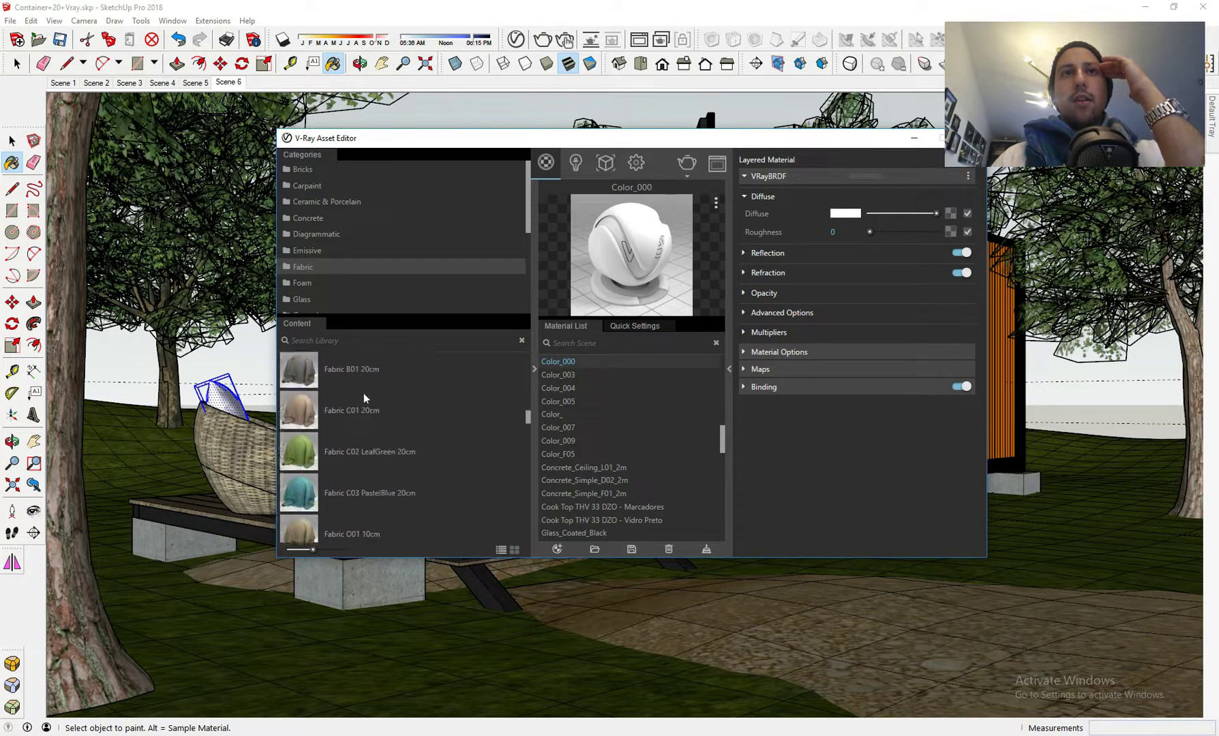
scroll(364, 399, "down", 5)
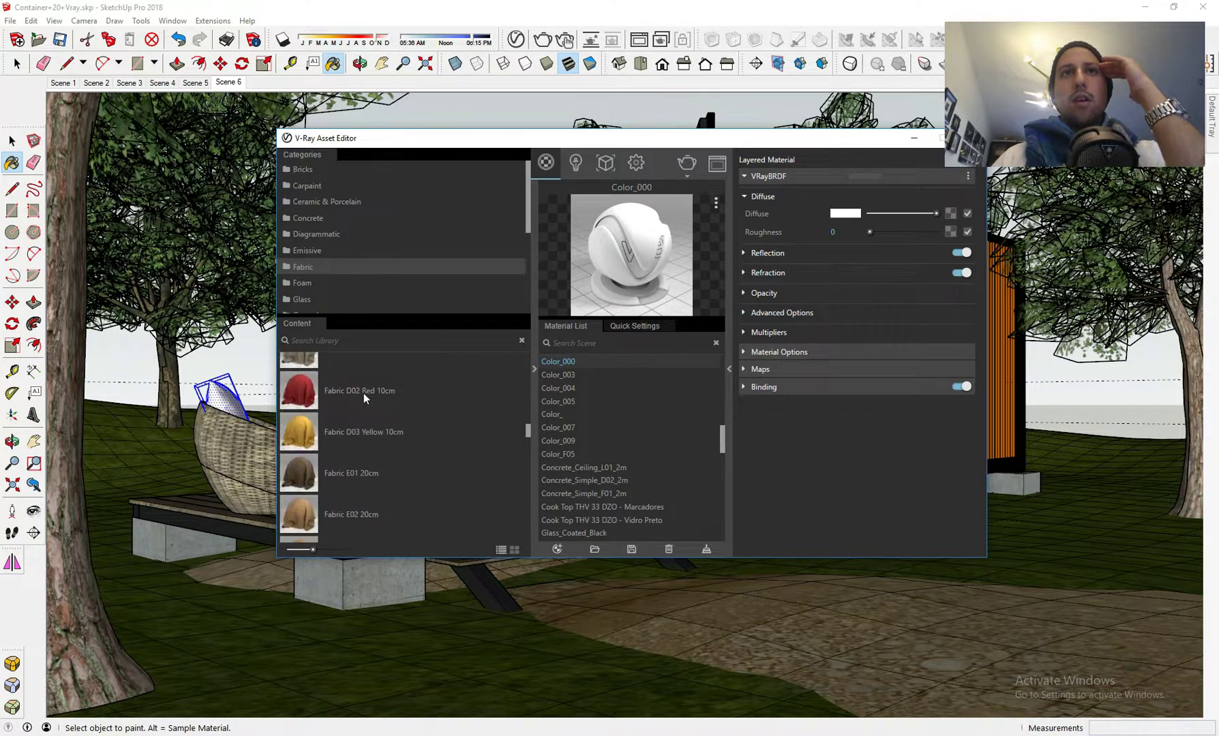
scroll(364, 399, "up", 3)
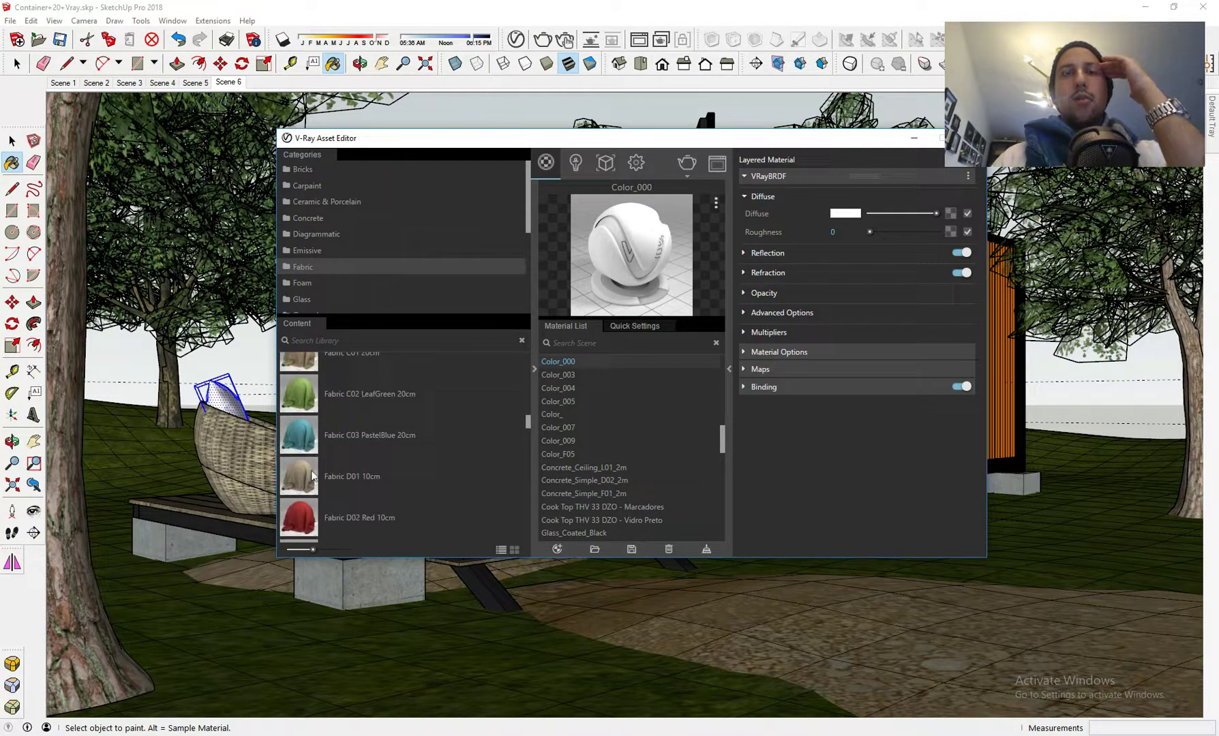
left_click_drag(313, 476, 578, 369)
right_click(578, 366)
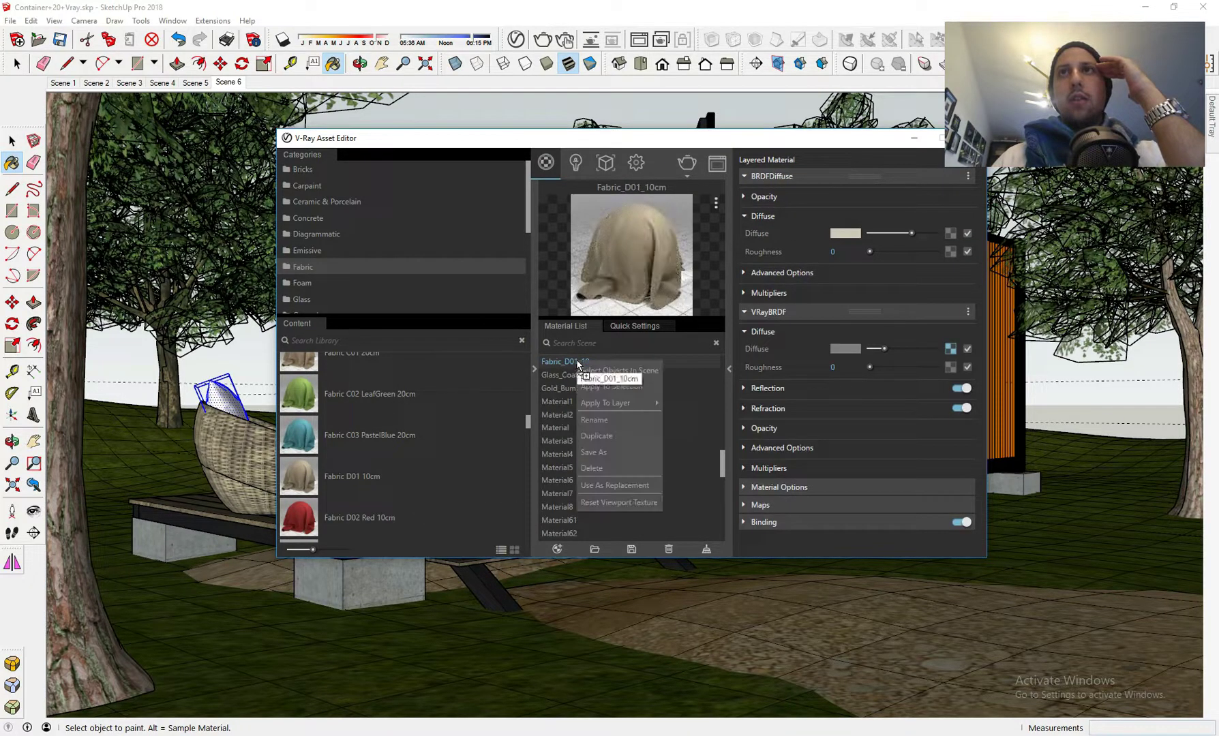
left_click(611, 386)
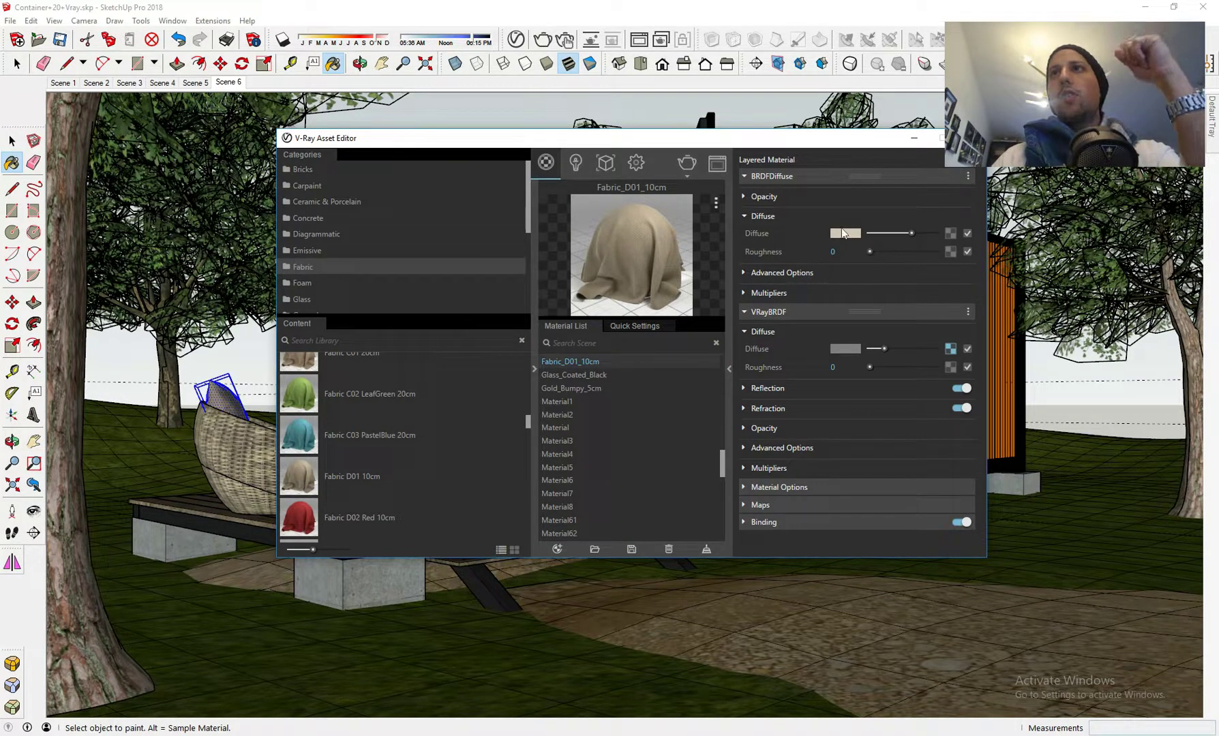
left_click_drag(690, 142, 609, 108)
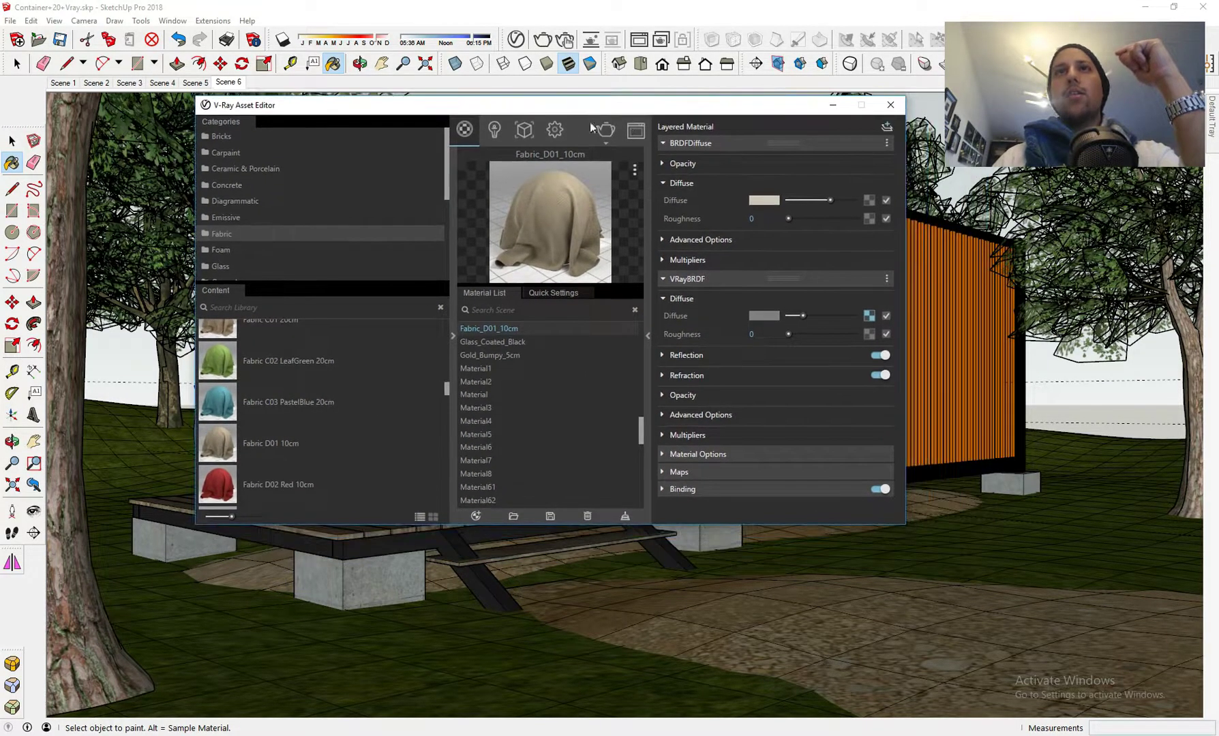
left_click(560, 292)
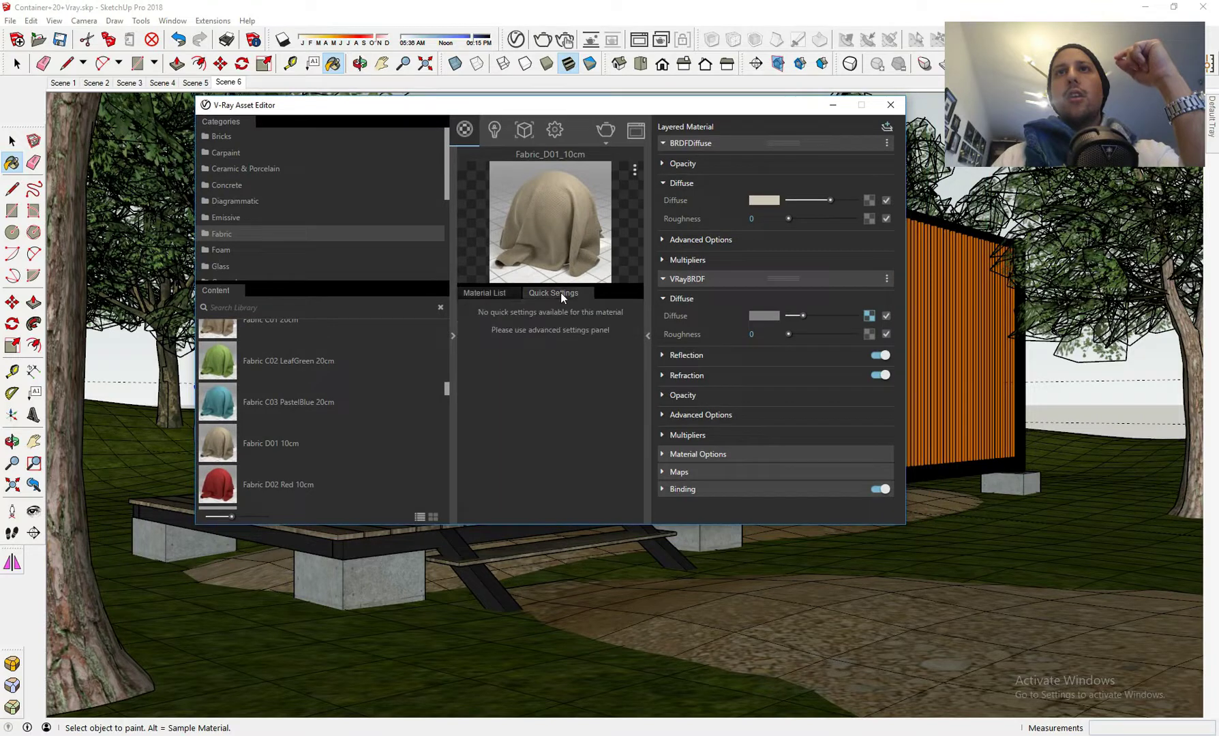
left_click(512, 293)
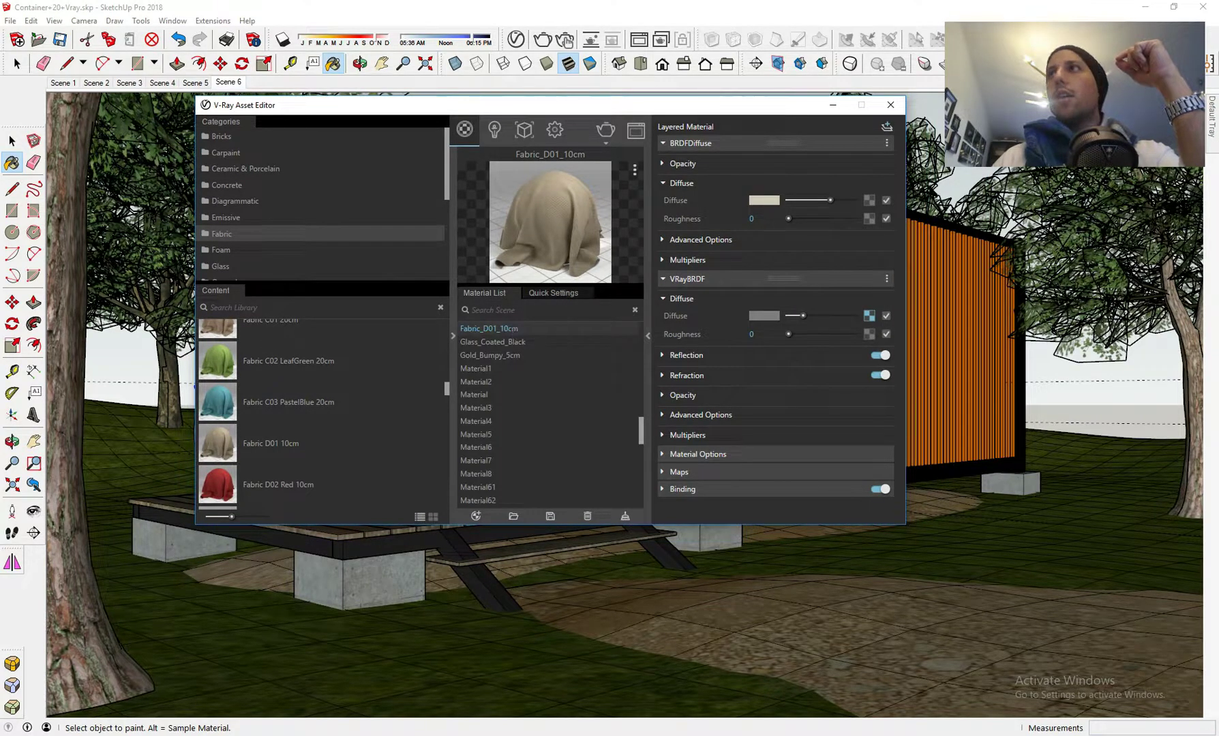
left_click(1211, 117)
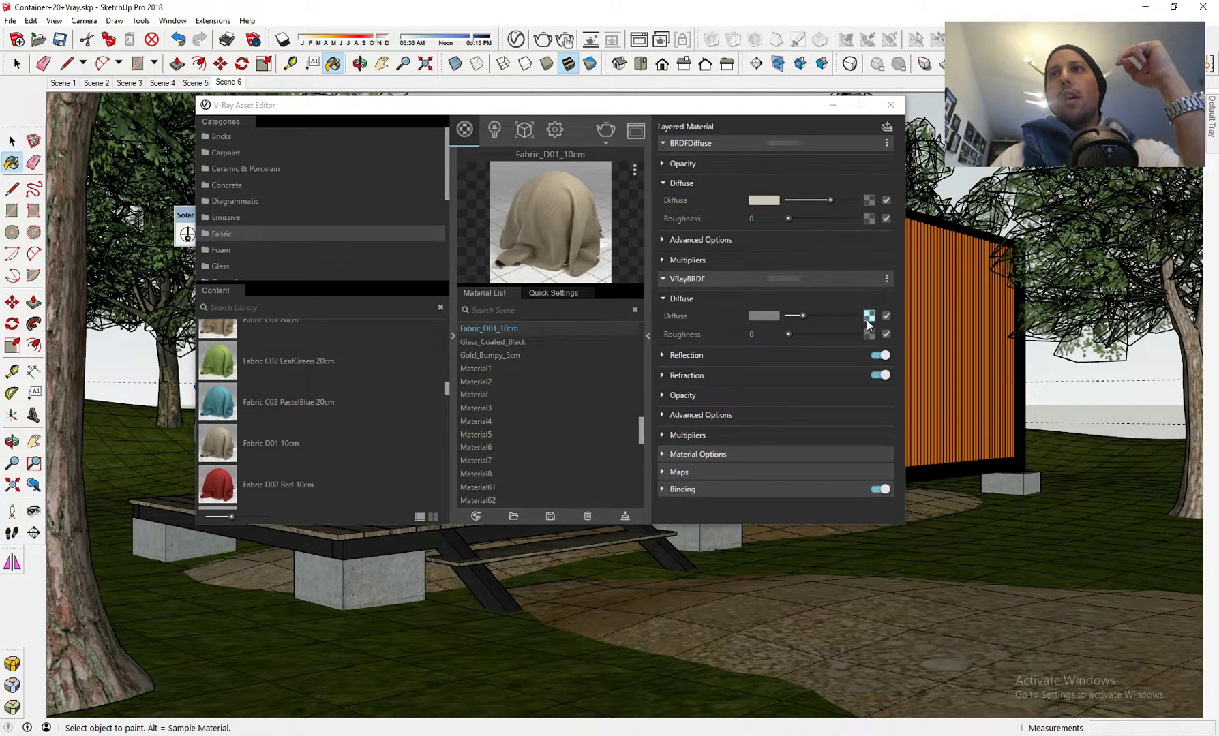
- Try a very pale green diffuse color on the BRDFDiffuse layer of Fabric_D01_10cm
left_click(773, 202)
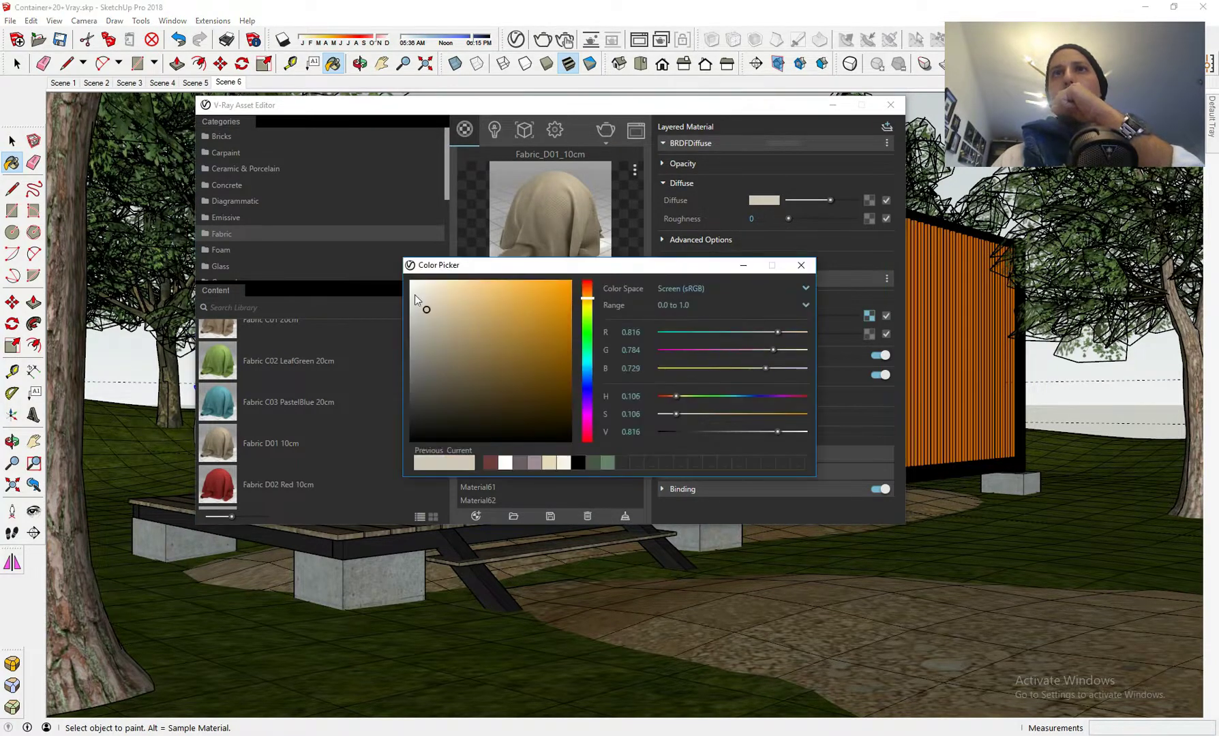
left_click_drag(421, 299, 416, 270)
left_click(587, 339)
left_click(540, 337)
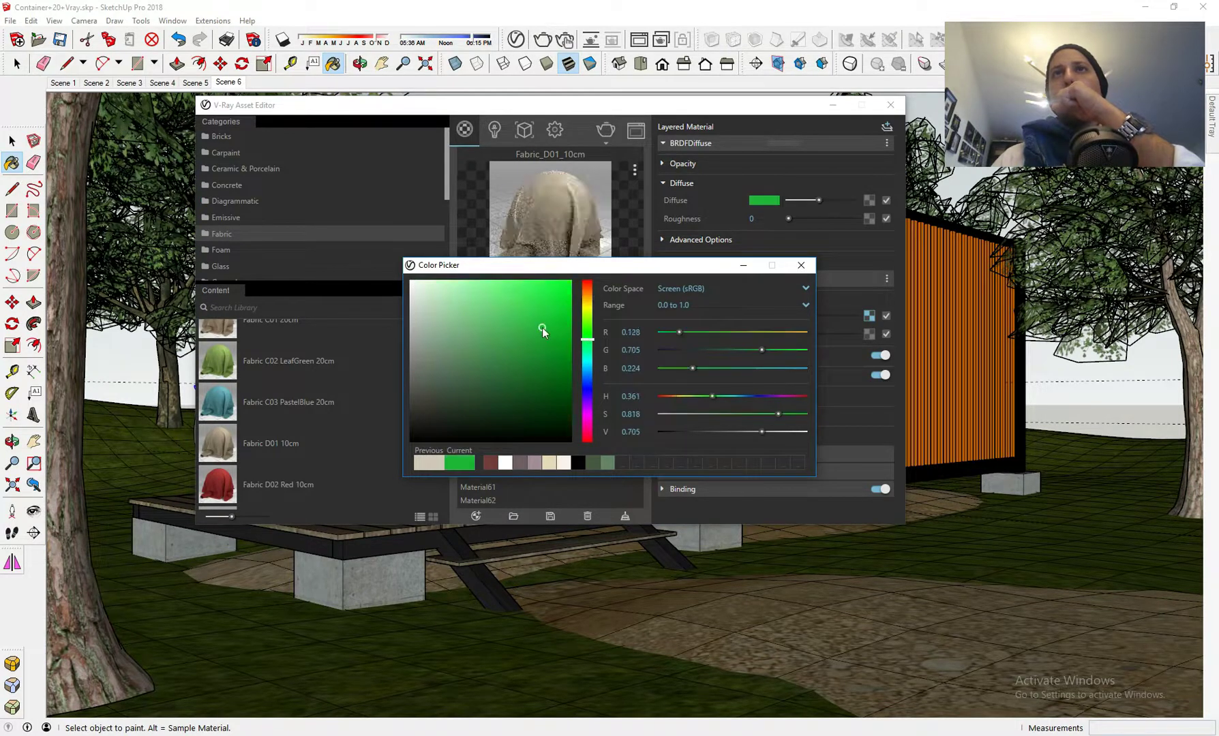
left_click(420, 286)
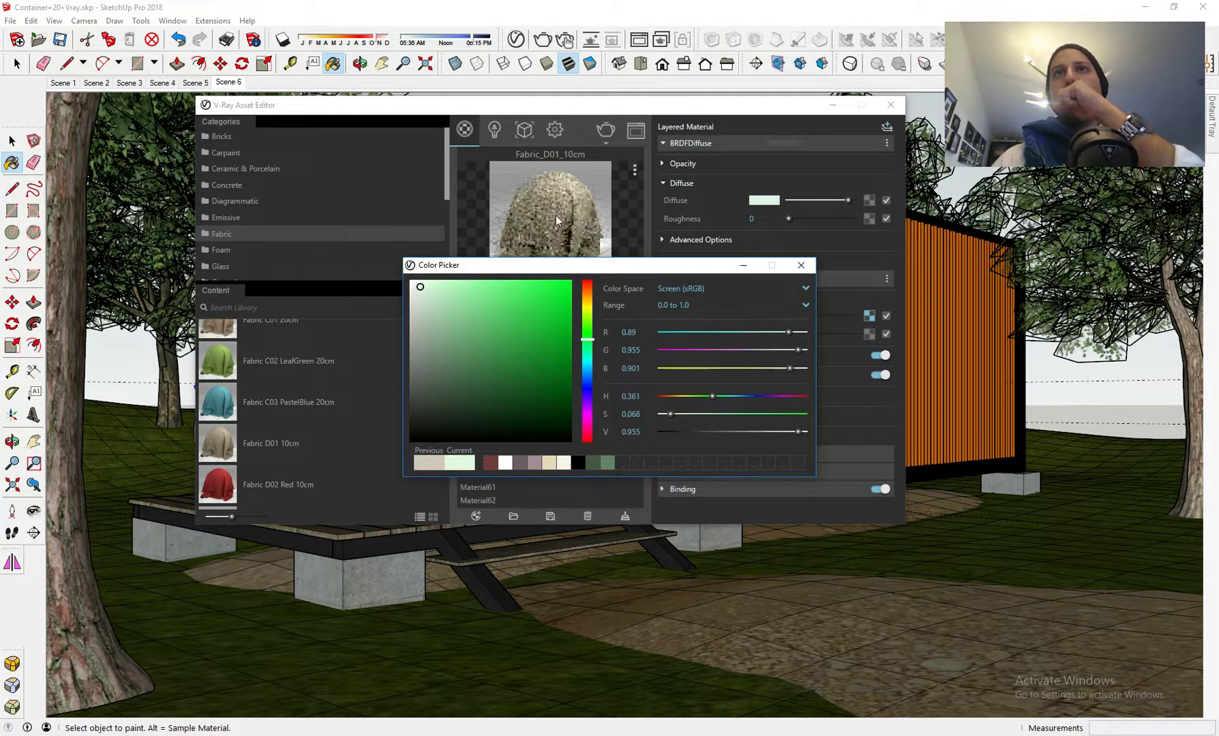
left_click(799, 263)
- Set the BRDFDiffuse layer's diffuse color to a warm off-white, about R 0.983, G 0.968, B 0.947
left_click(765, 200)
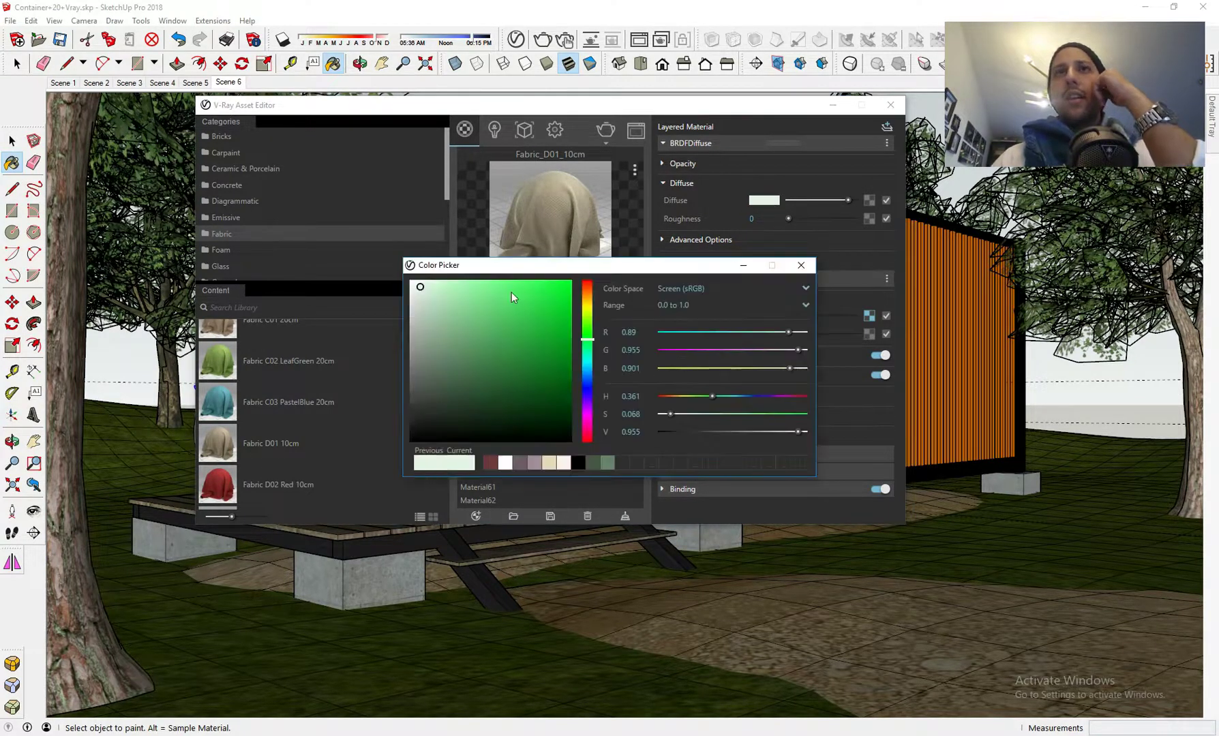
left_click_drag(589, 339, 590, 300)
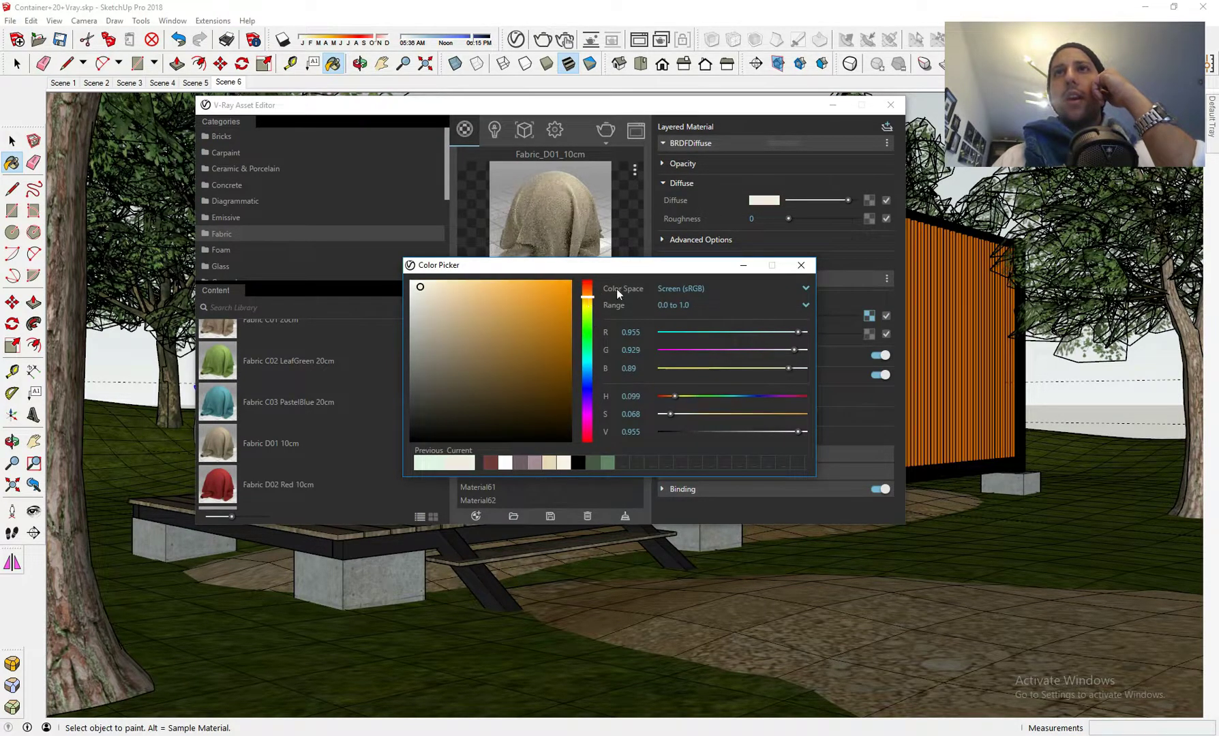
left_click_drag(421, 293, 416, 283)
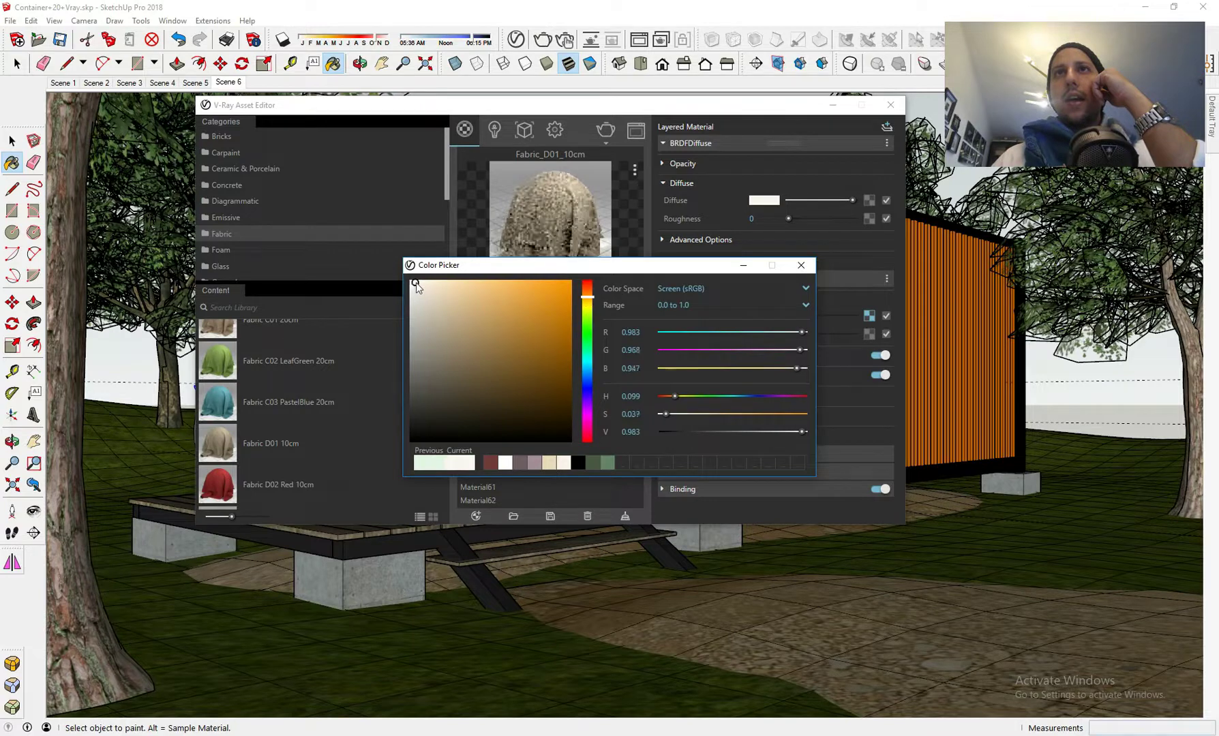
left_click(801, 265)
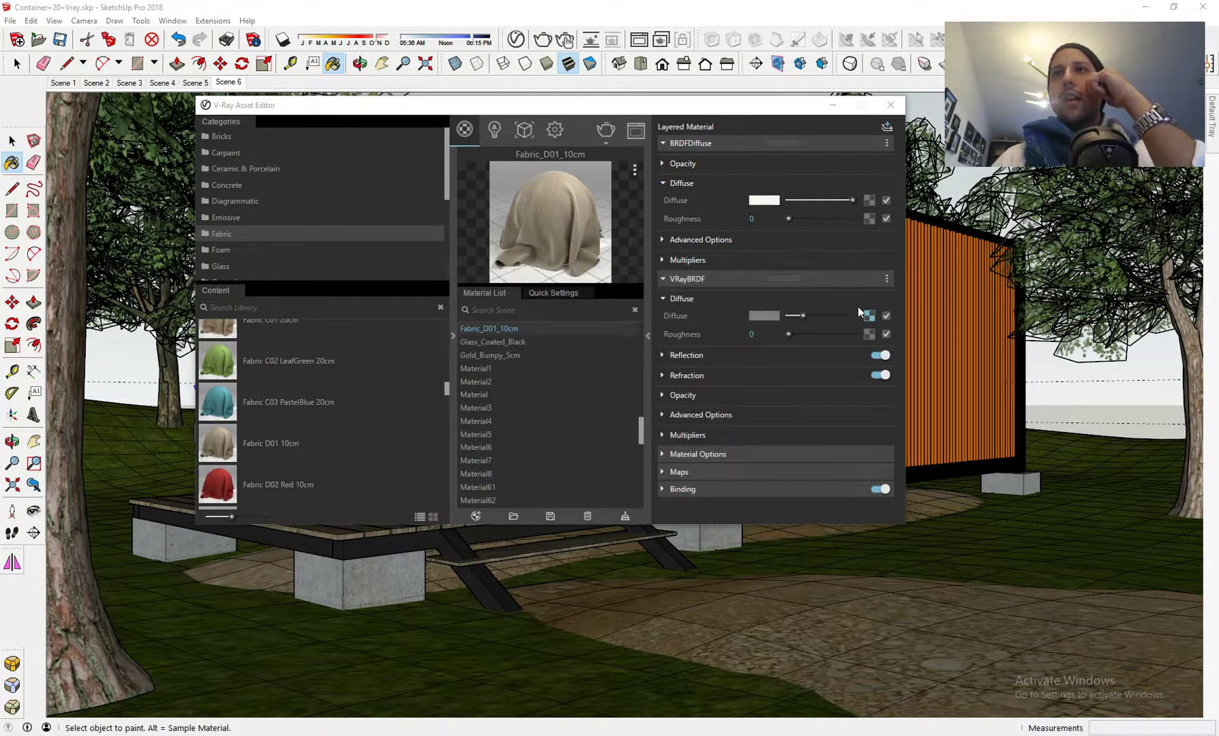
- Examine the weave bitmap in the VRayBRDF layer's diffuse texture slot and copy that texture
left_click(870, 315)
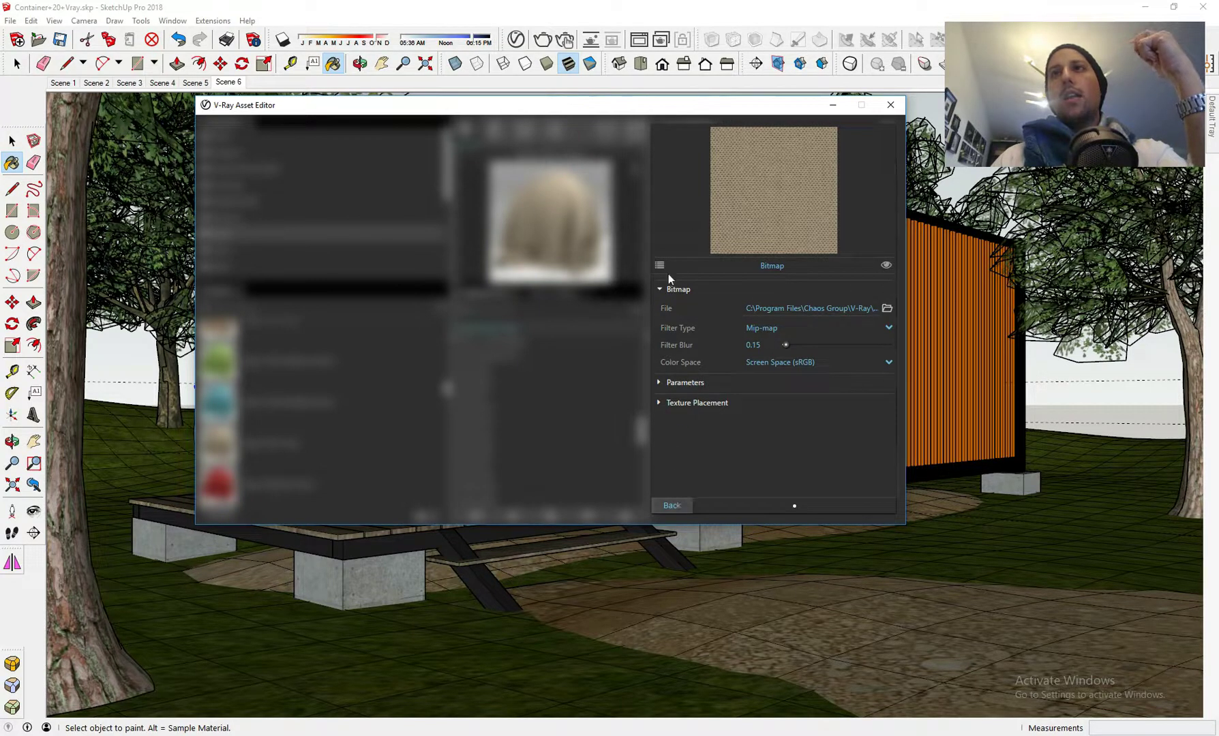
left_click(671, 503)
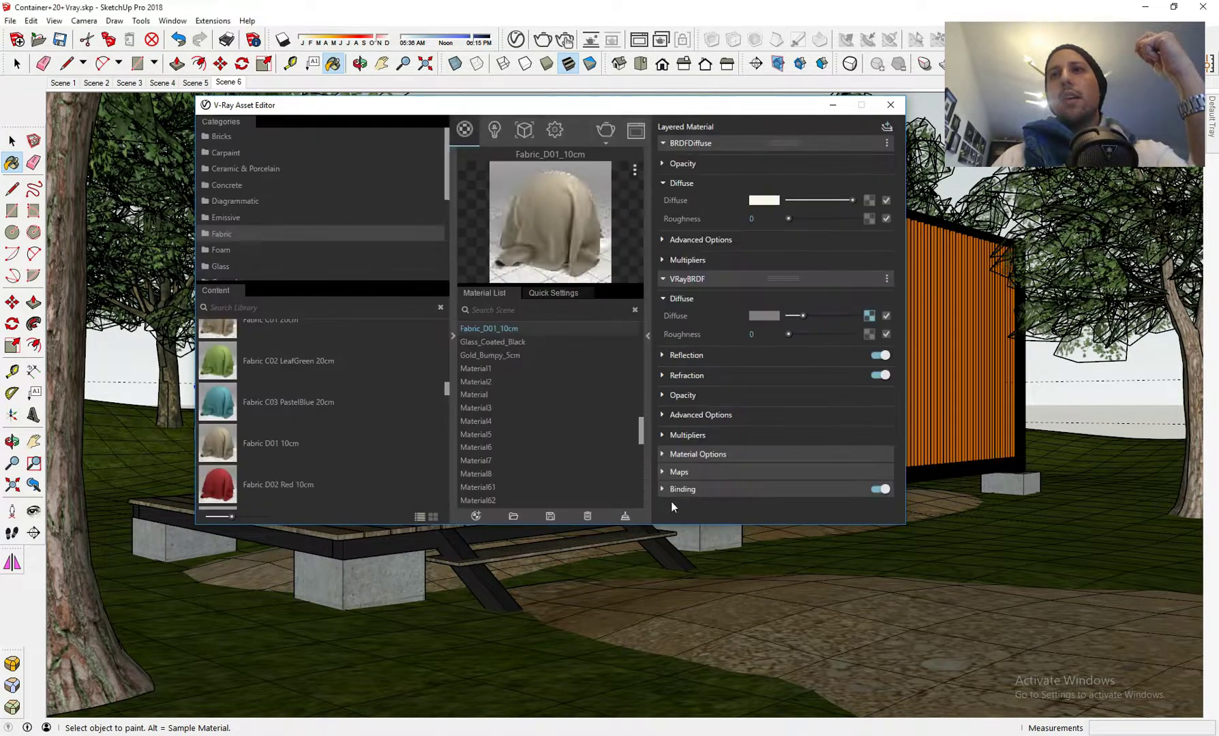
right_click(874, 316)
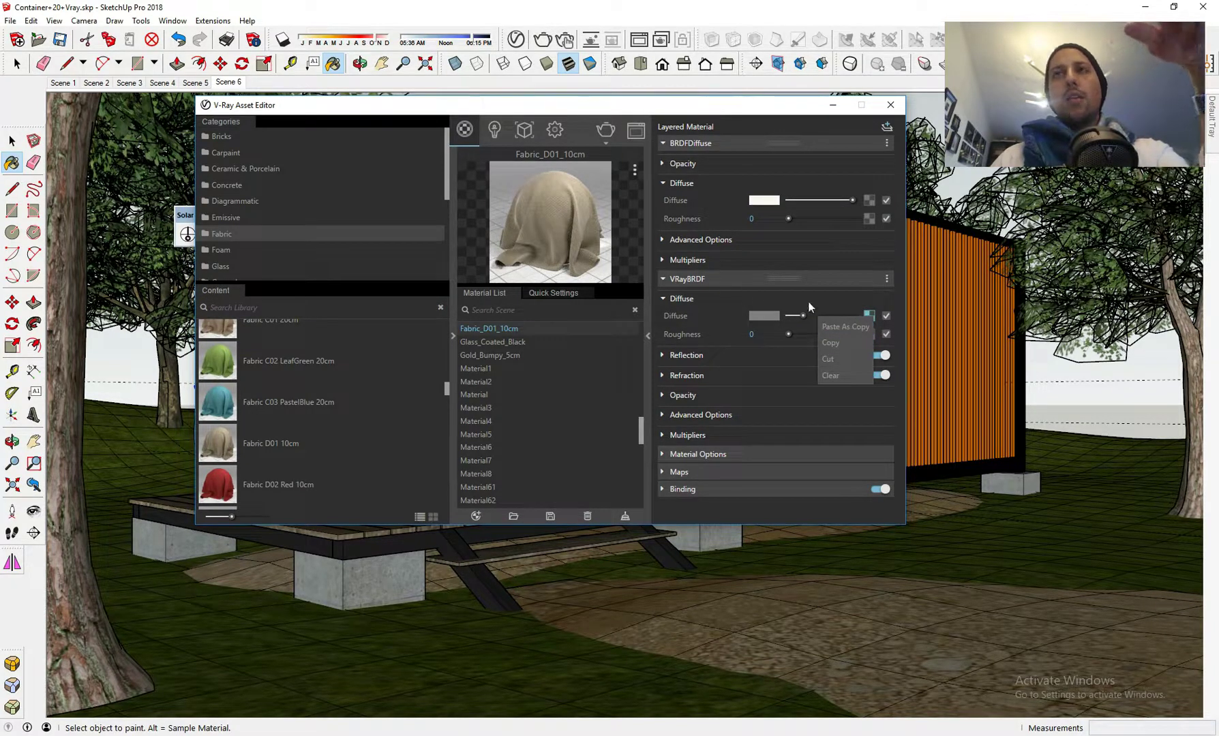
left_click(845, 343)
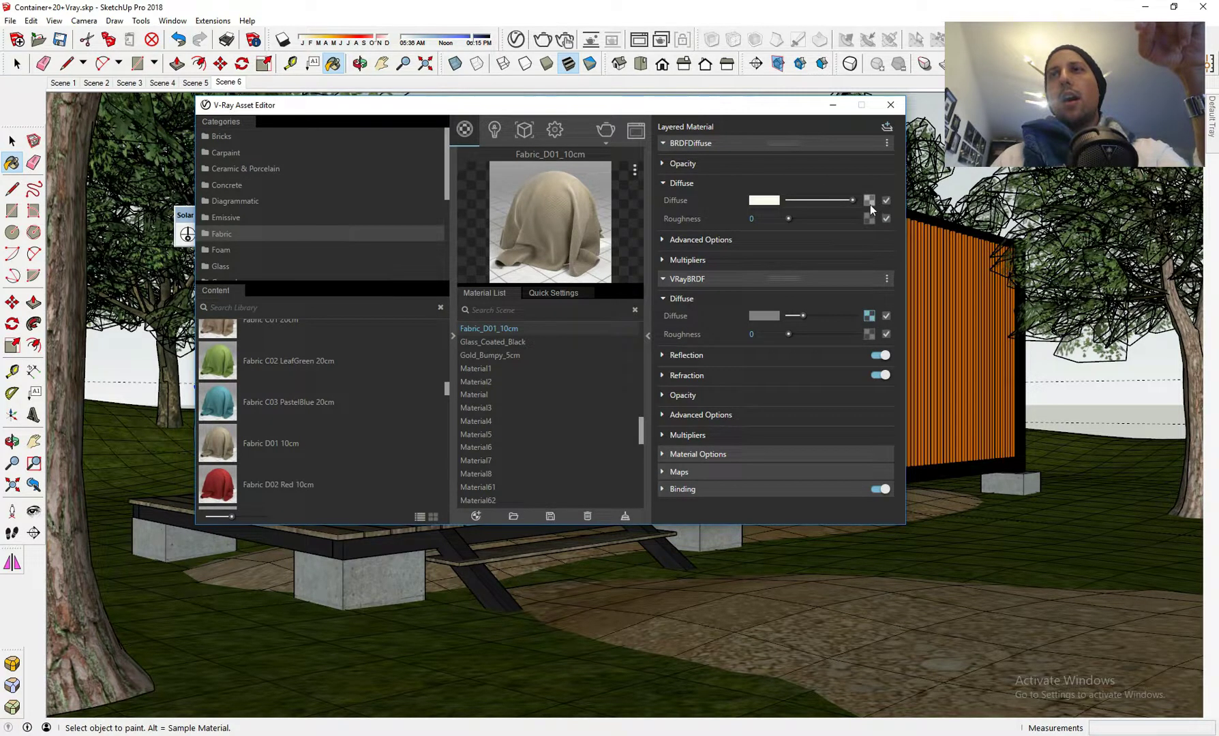
- Change the VRayBRDF diffuse texture to a Color Correction map with the weave bitmap as its input
left_click(868, 317)
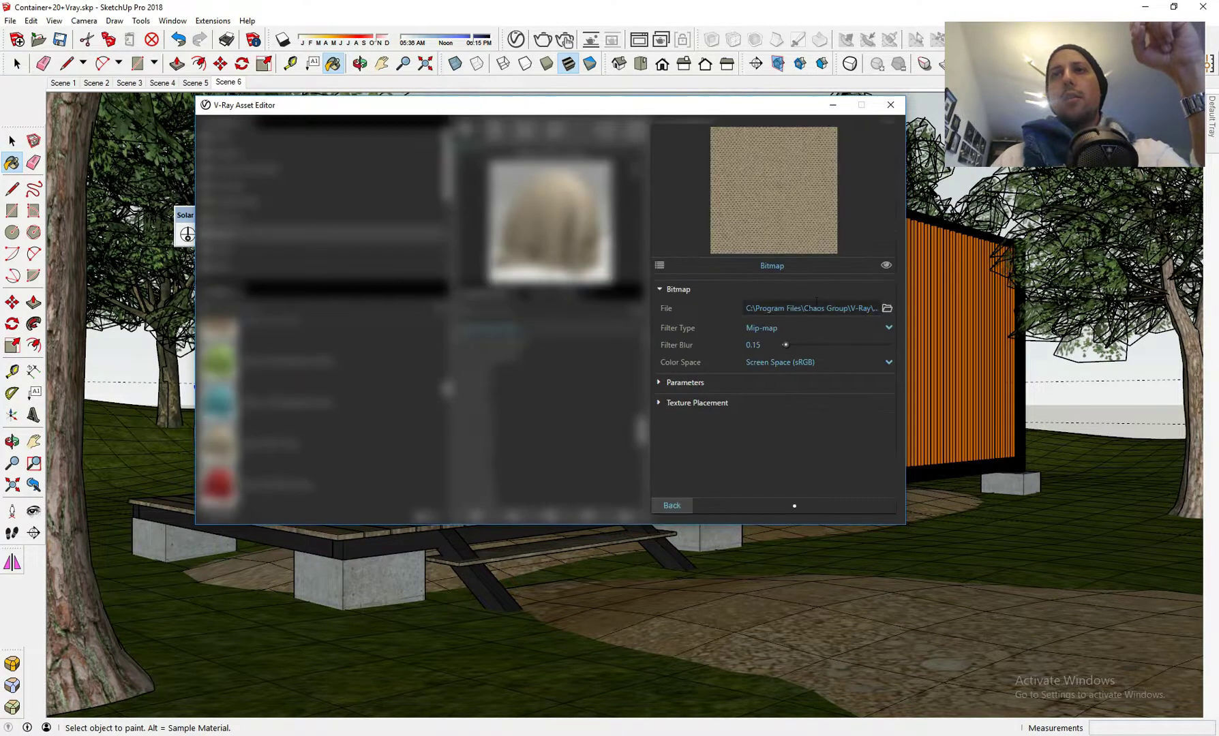
left_click(660, 266)
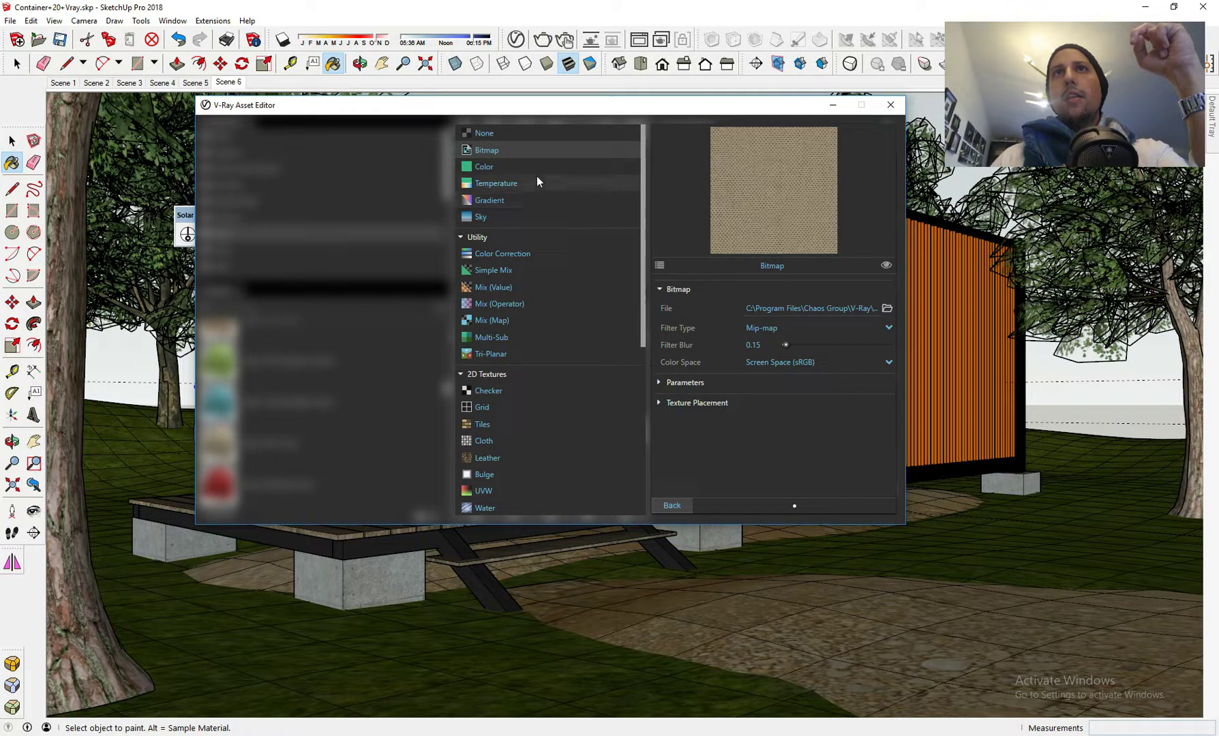
left_click(680, 506)
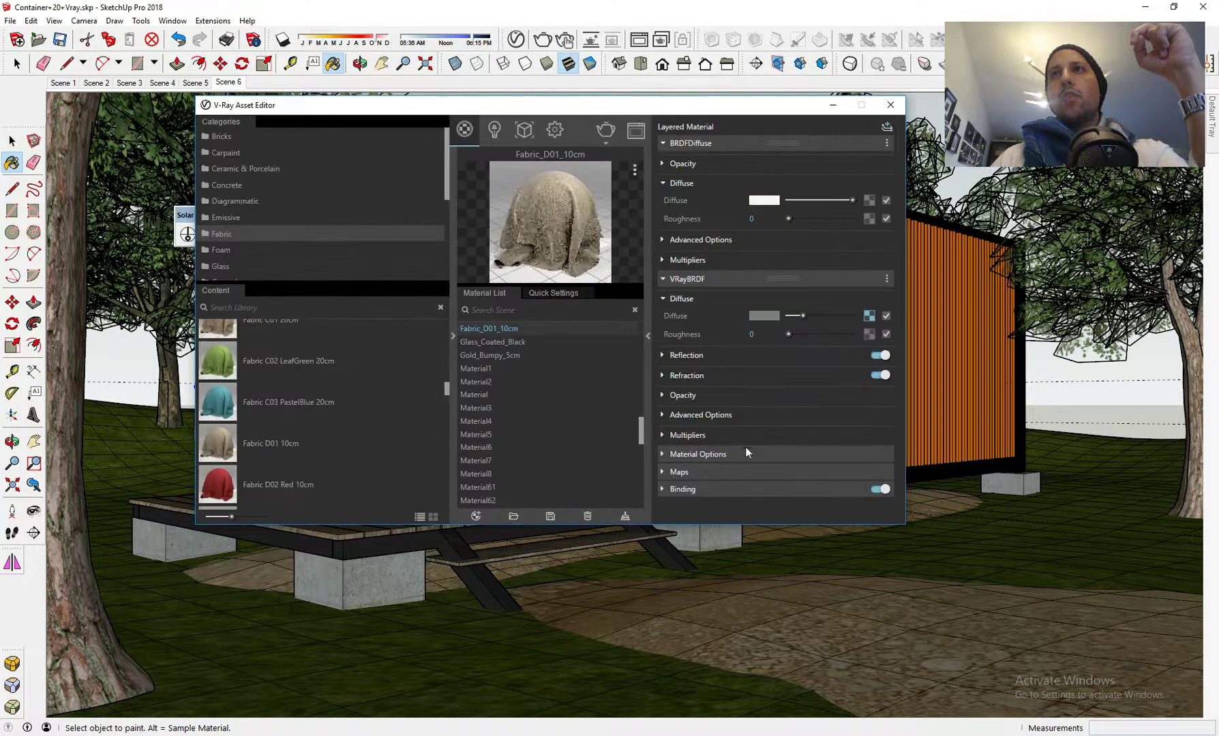
left_click(868, 317)
left_click(660, 266)
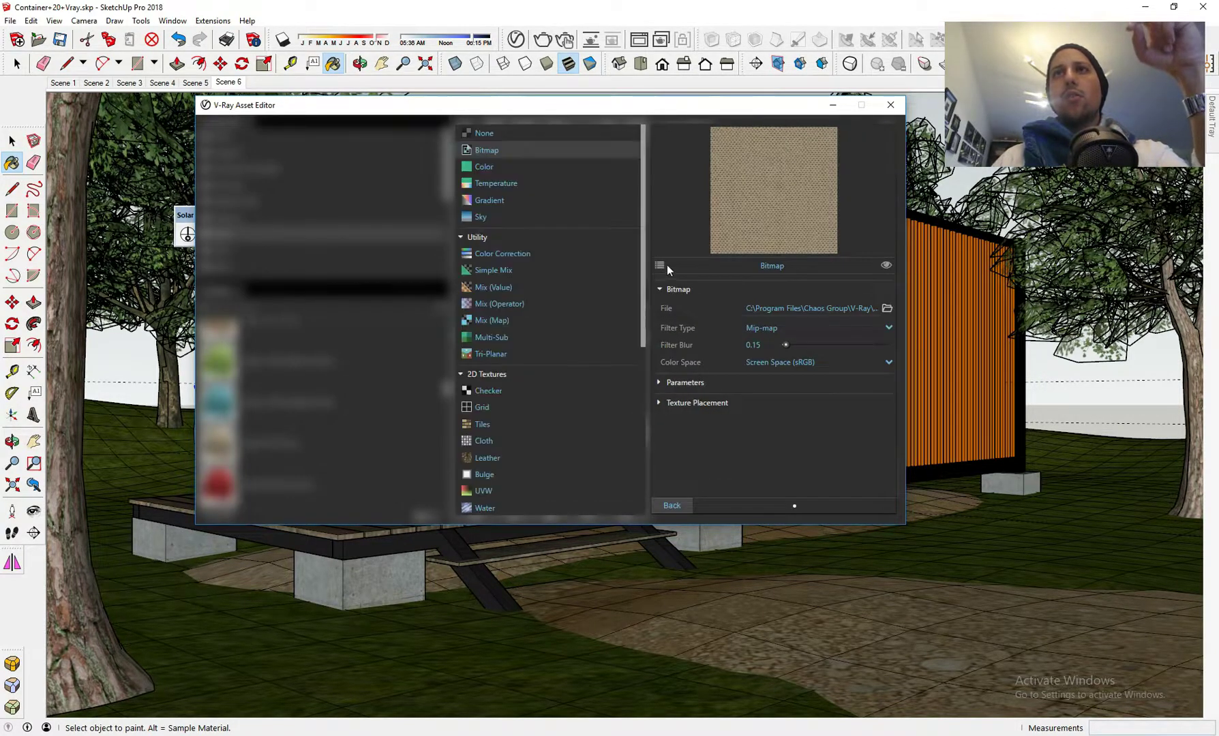
left_click(660, 265)
left_click(660, 265)
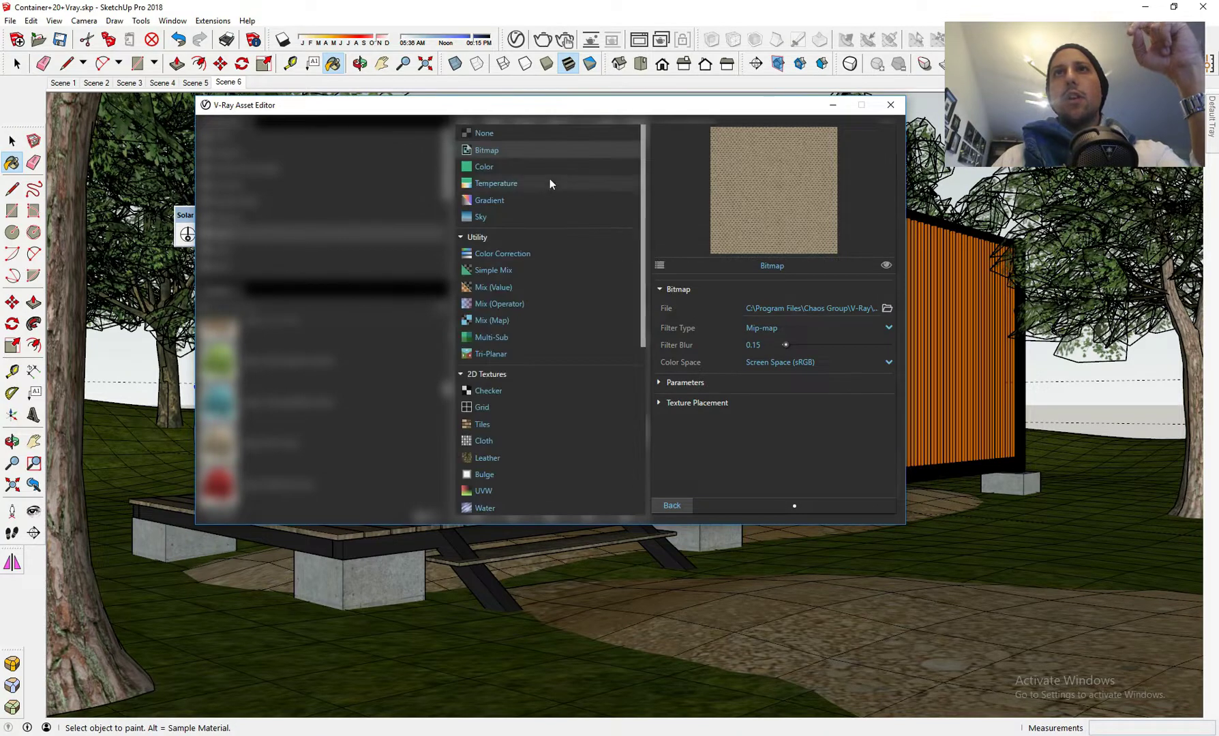
left_click(530, 254)
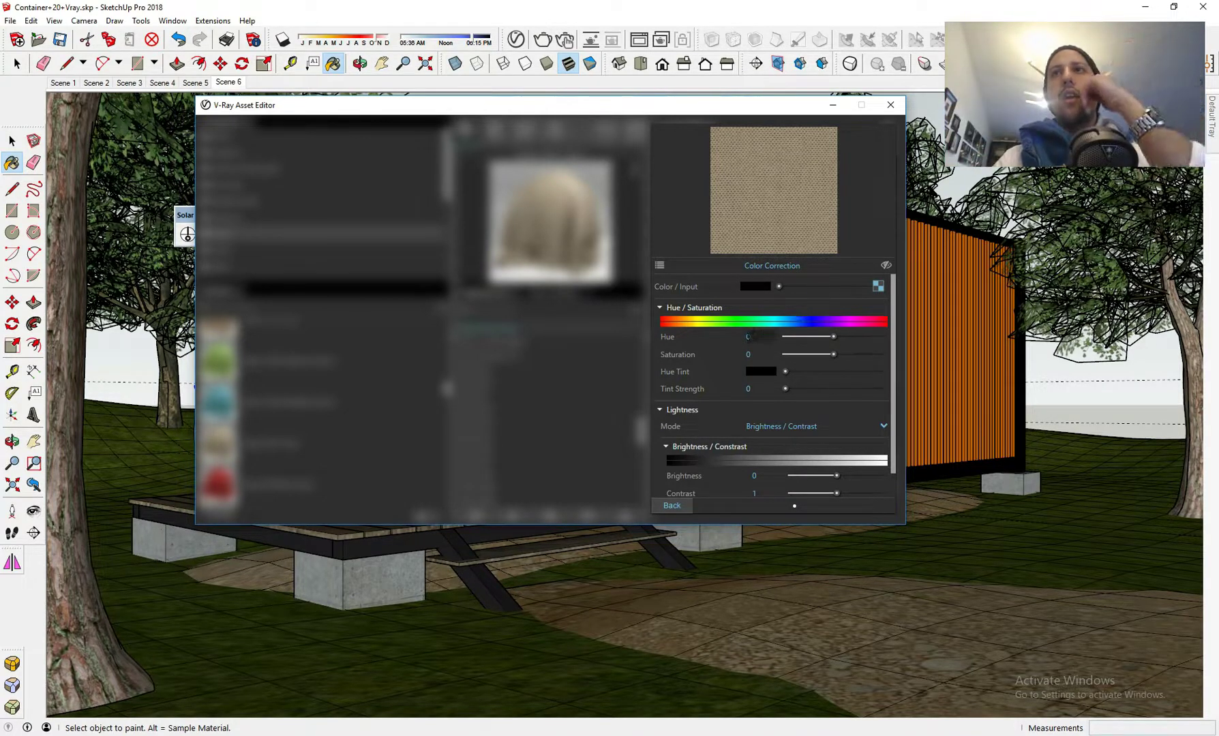
mouse_move(834, 338)
left_mouse_down()
mouse_move(845, 342)
mouse_move(830, 342)
left_mouse_up()
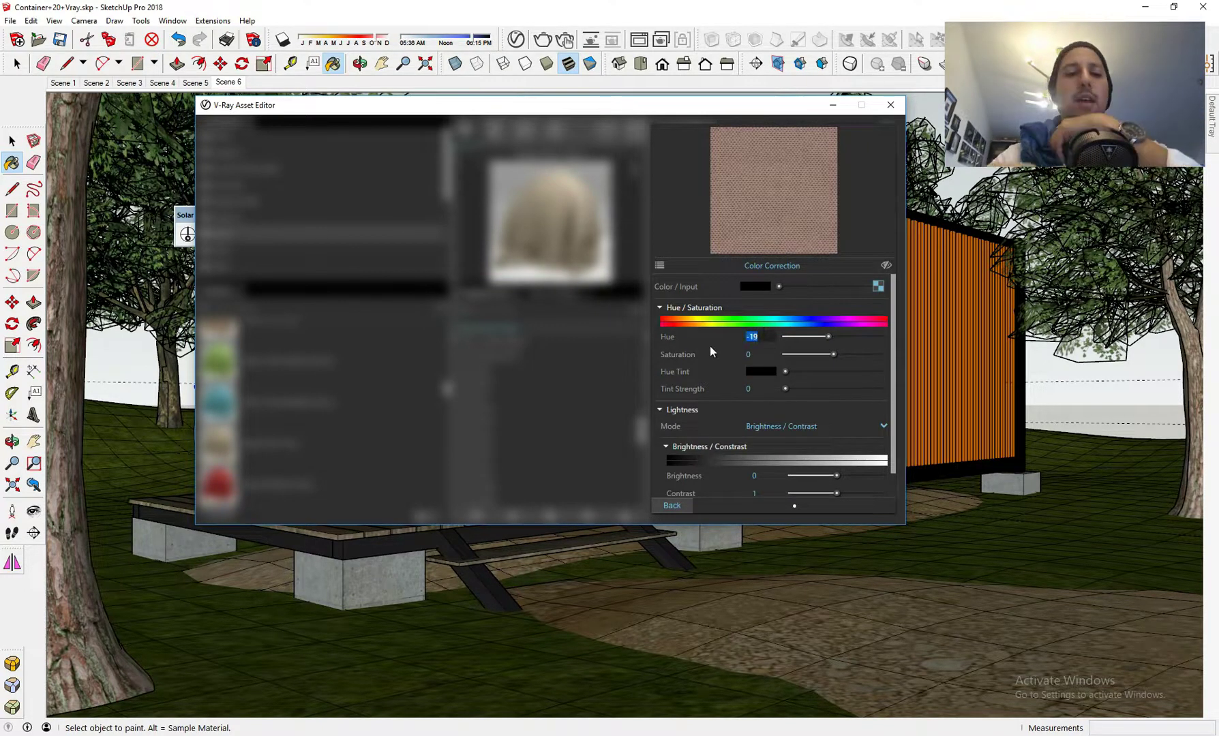
type("0")
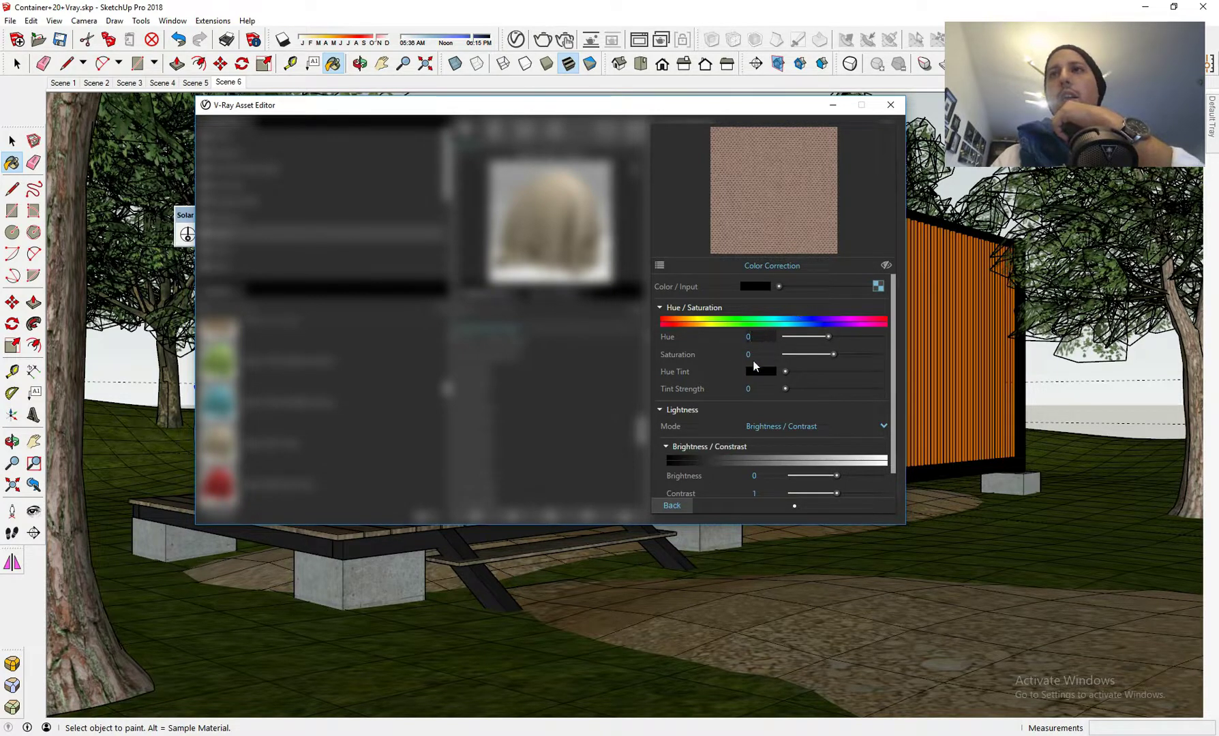
key("Return")
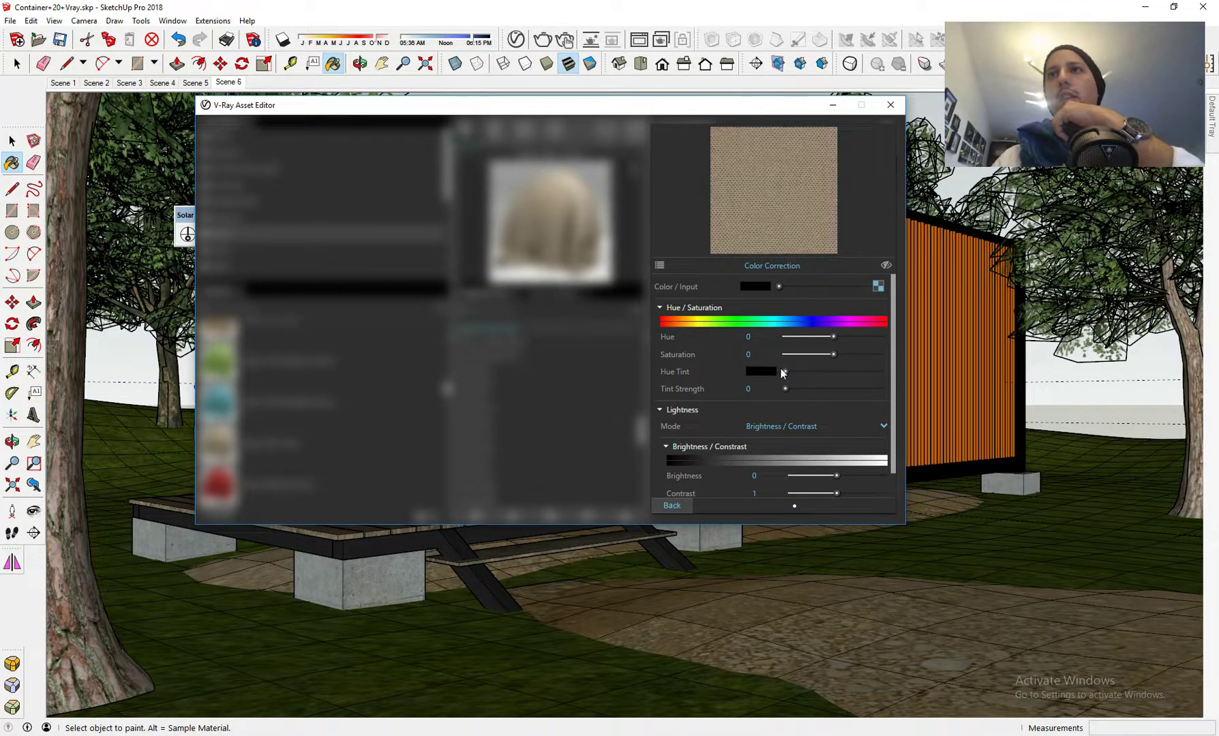
- Set the Color Correction saturation to -0.68 and brightness to 0.211, and return to the fabric's layer settings
left_click(823, 354)
left_click_drag(819, 357, 786, 357)
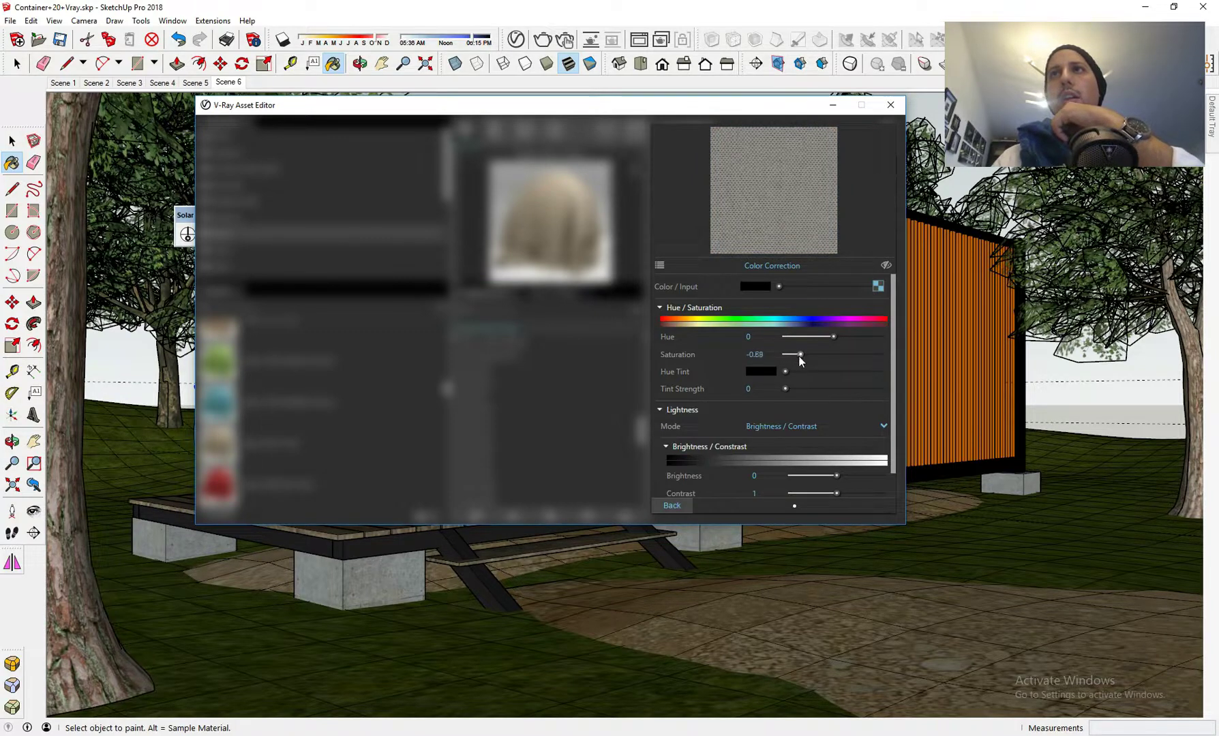
scroll(793, 392, "down", 1)
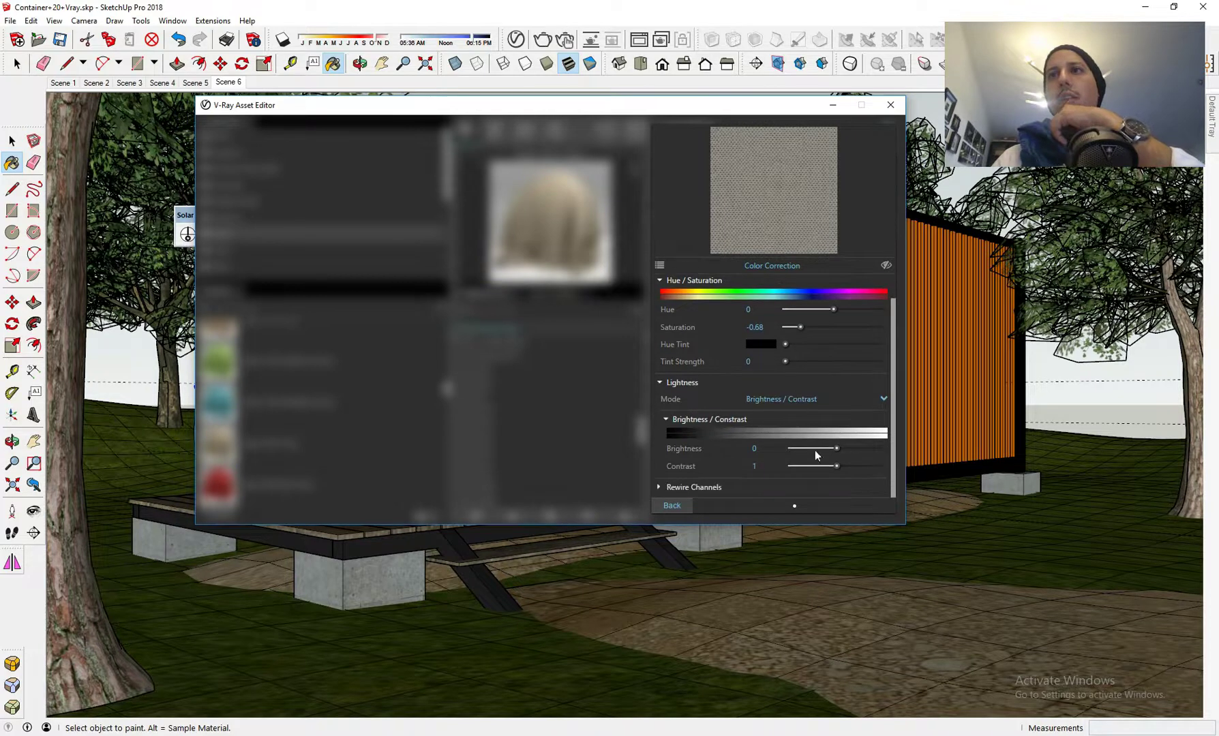
left_click_drag(844, 451, 842, 446)
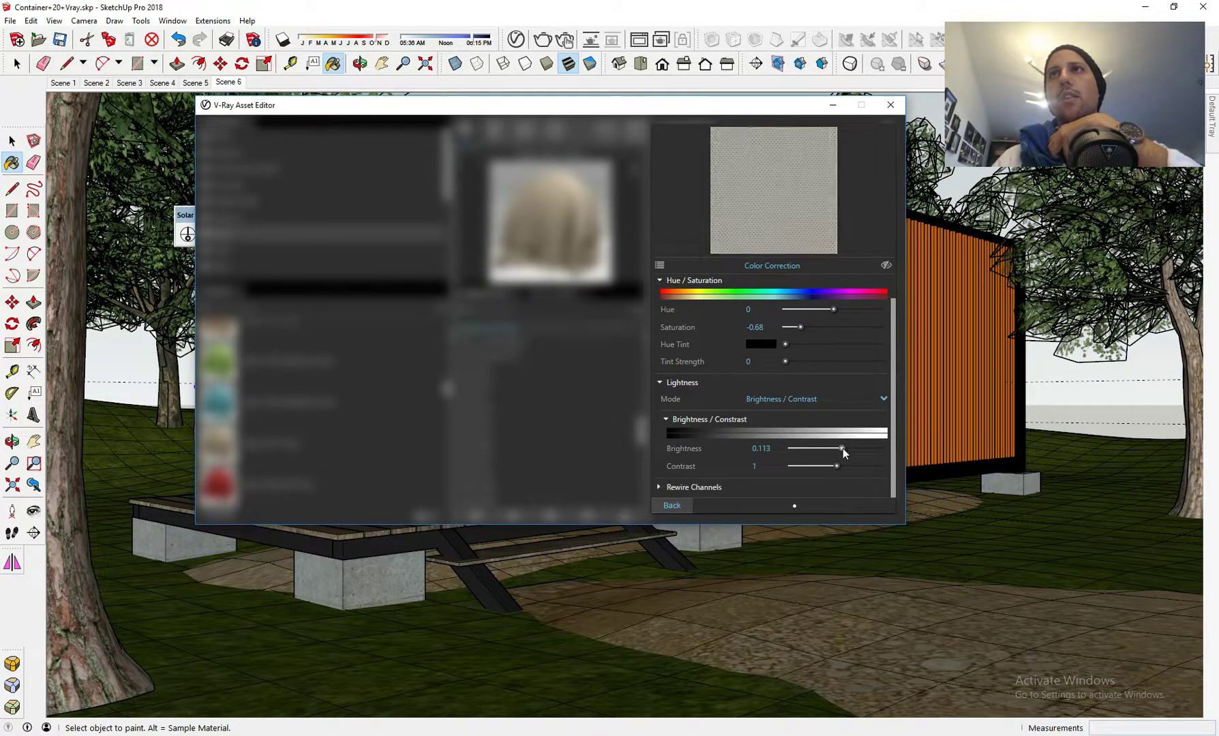
left_click_drag(845, 450, 844, 452)
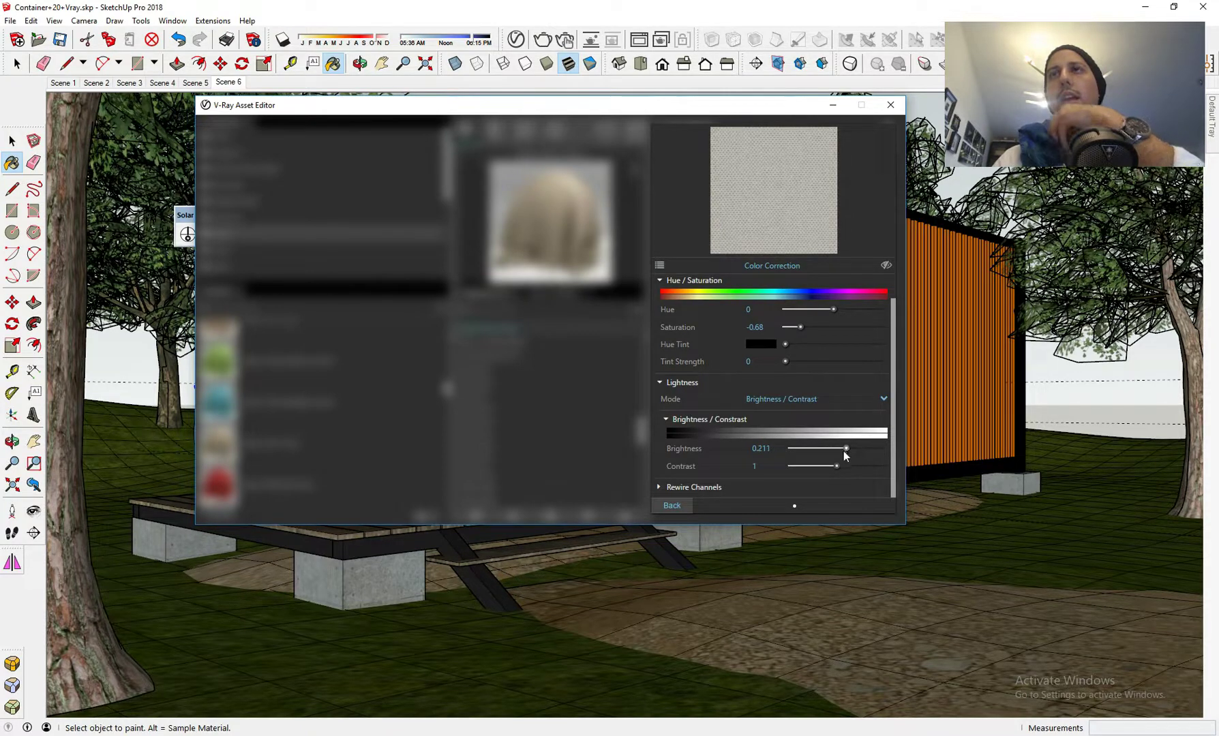
left_click(668, 505)
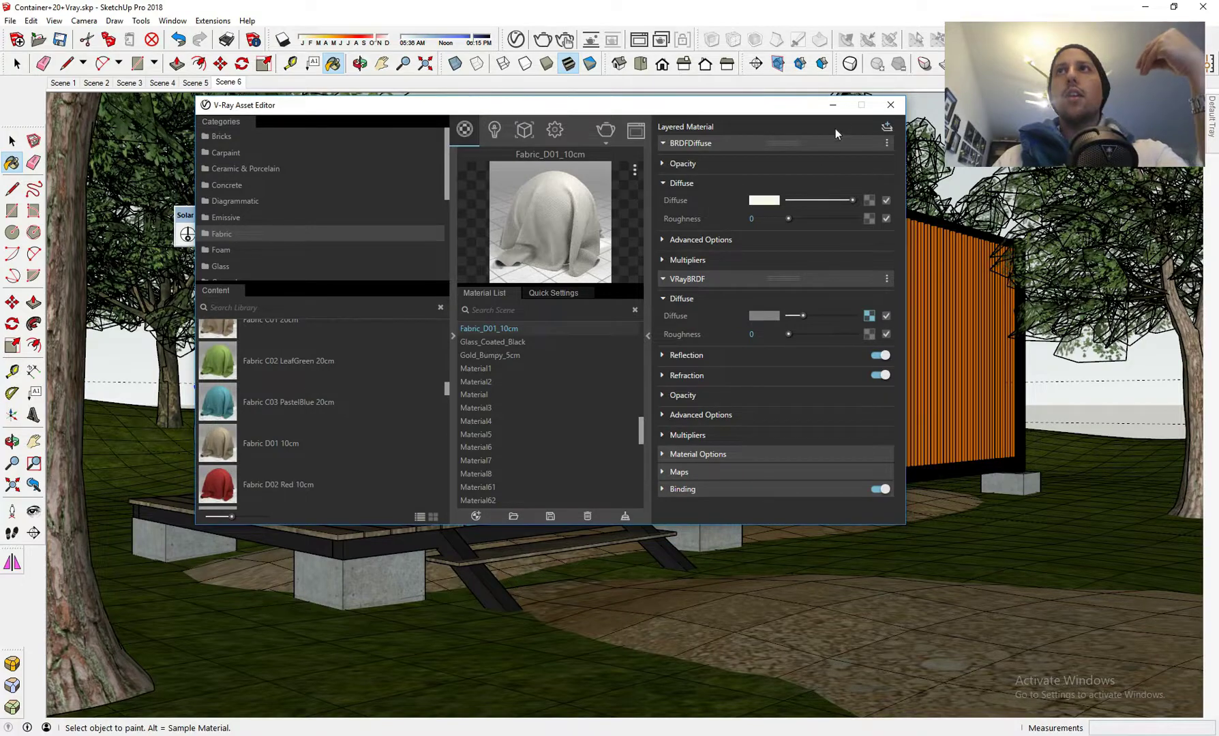
- Put the Asset Editor away, open the wicker chair component beside the side table for editing, and select its entire round seat cushion
left_click(834, 106)
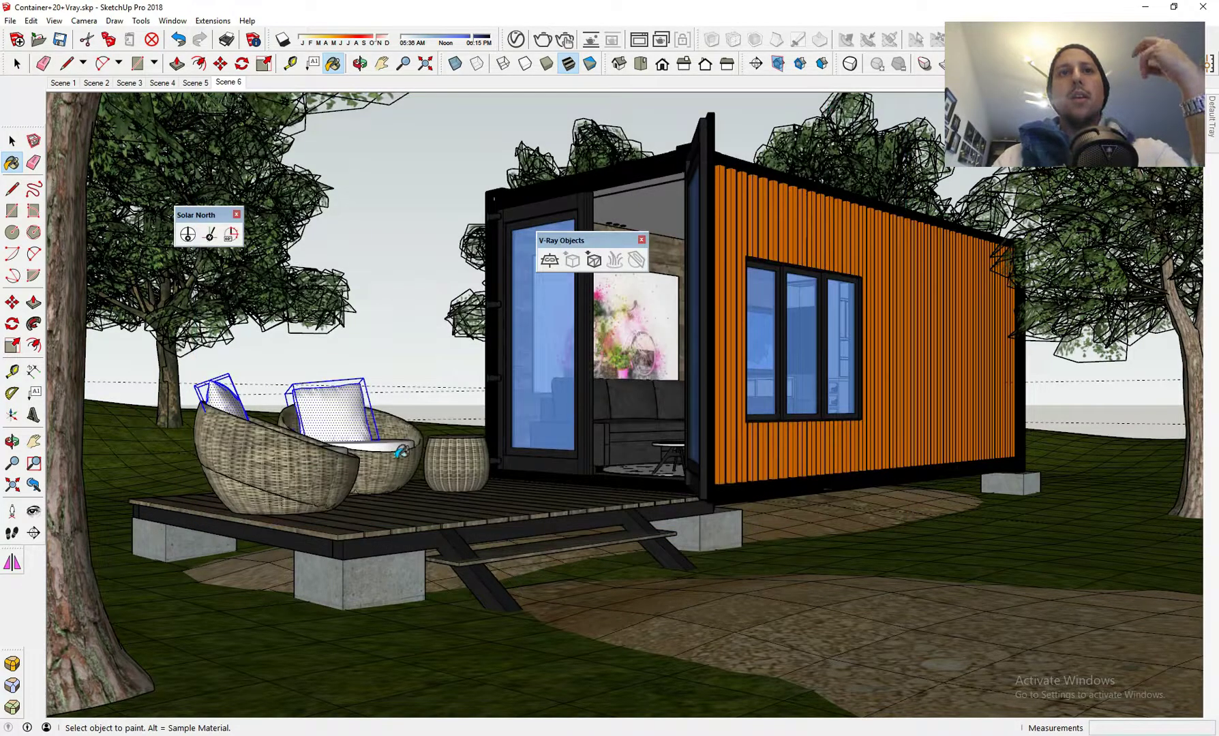
scroll(349, 529, "down", 3)
scroll(343, 501, "up", 6)
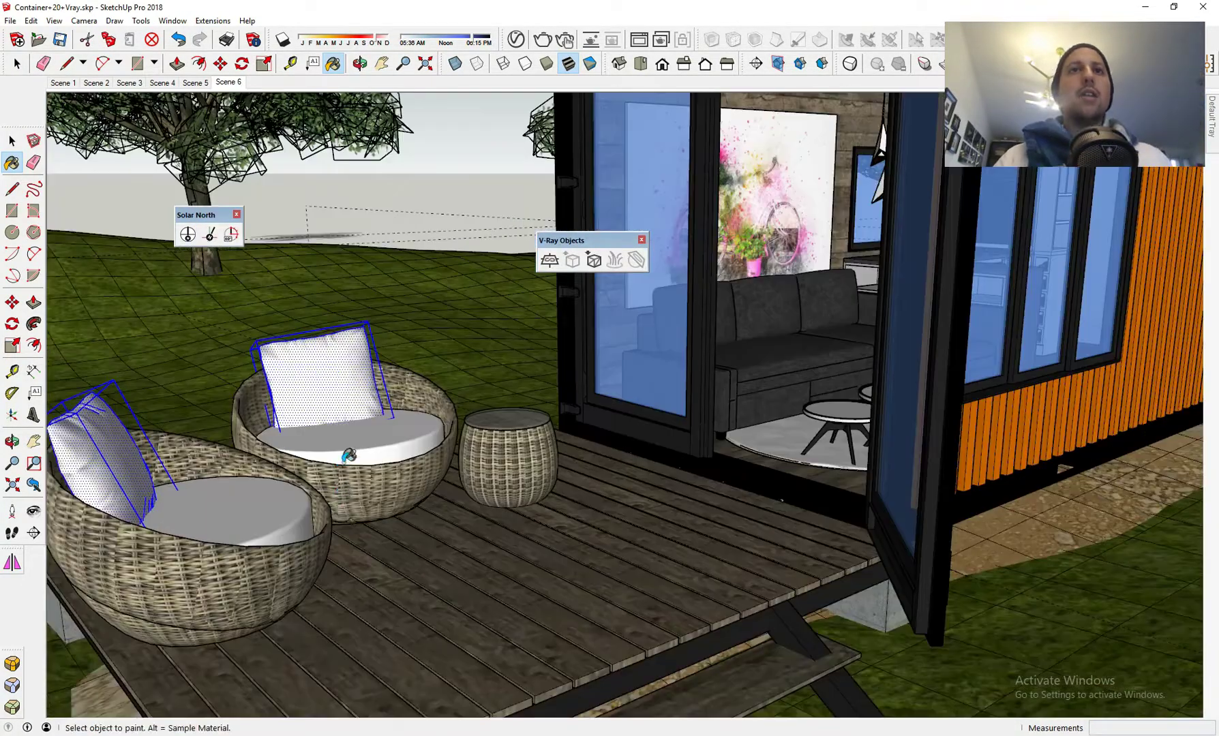
scroll(273, 388, "up", 5)
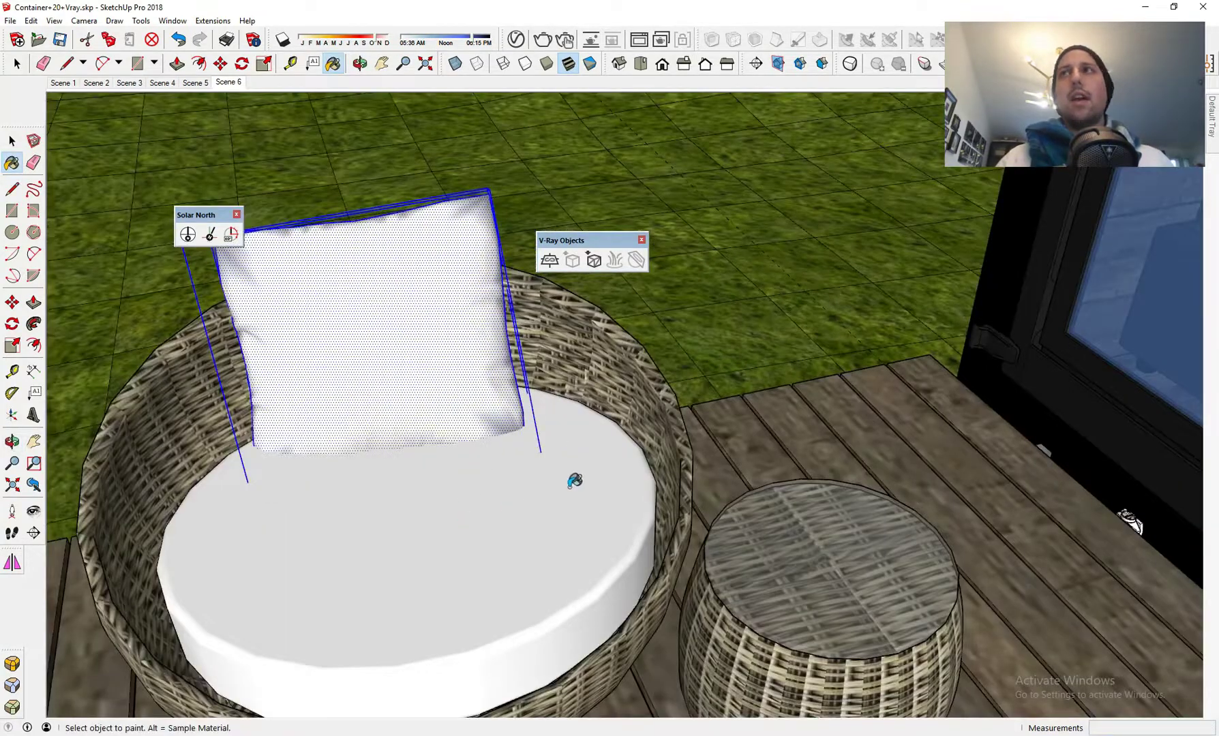
mouse_move(1213, 143)
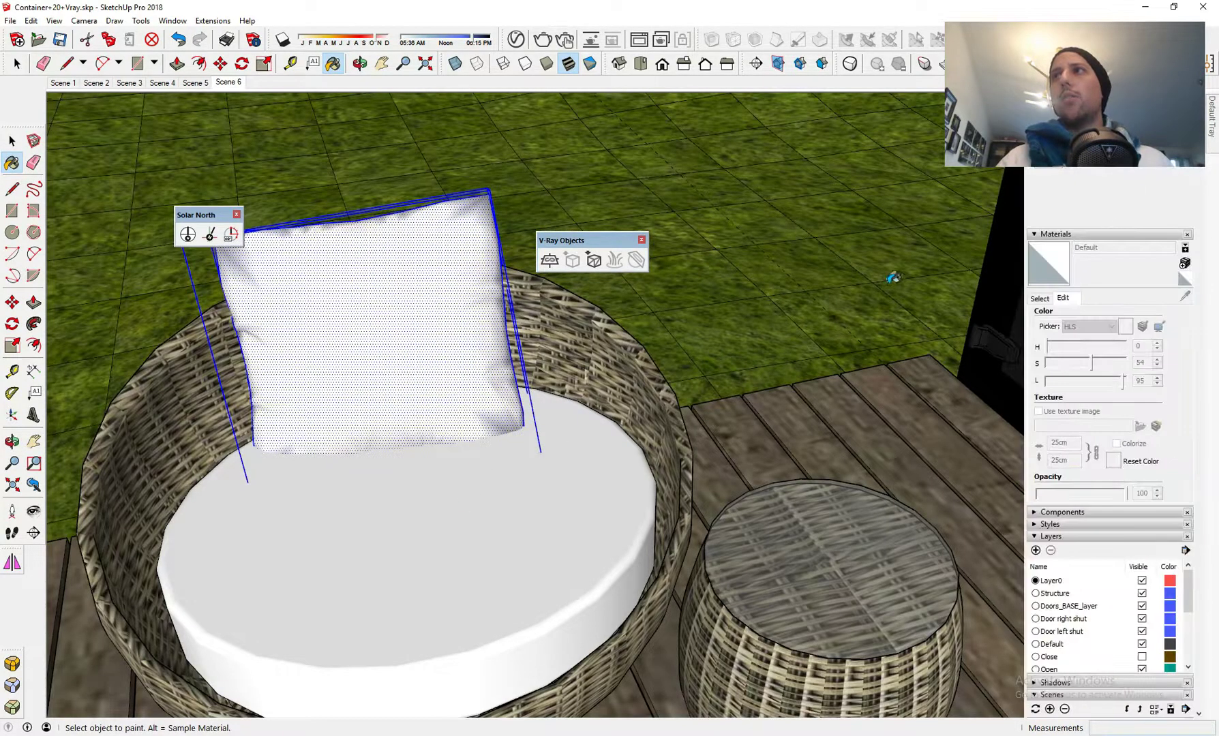
scroll(468, 506, "down", 3)
key("space")
left_click(439, 450)
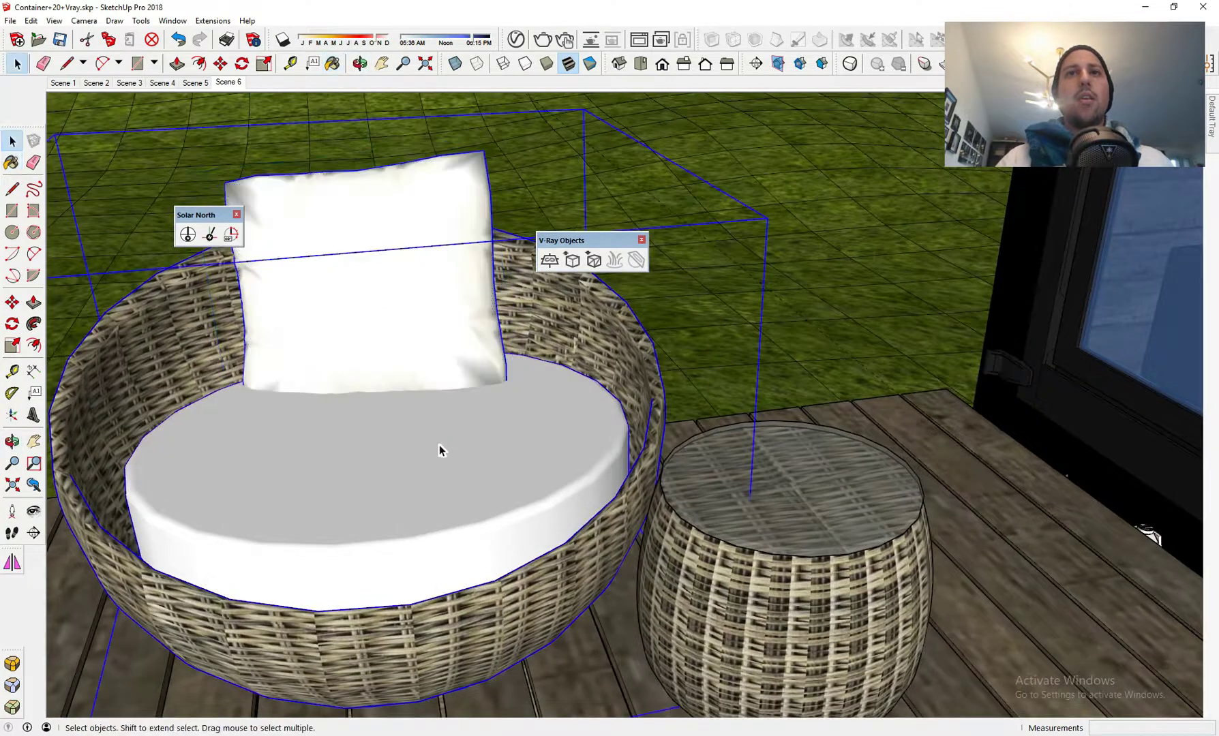
double_click(439, 444)
middle_click_drag(439, 444, 661, 419)
scroll(856, 368, "down", 2)
triple_click(660, 419)
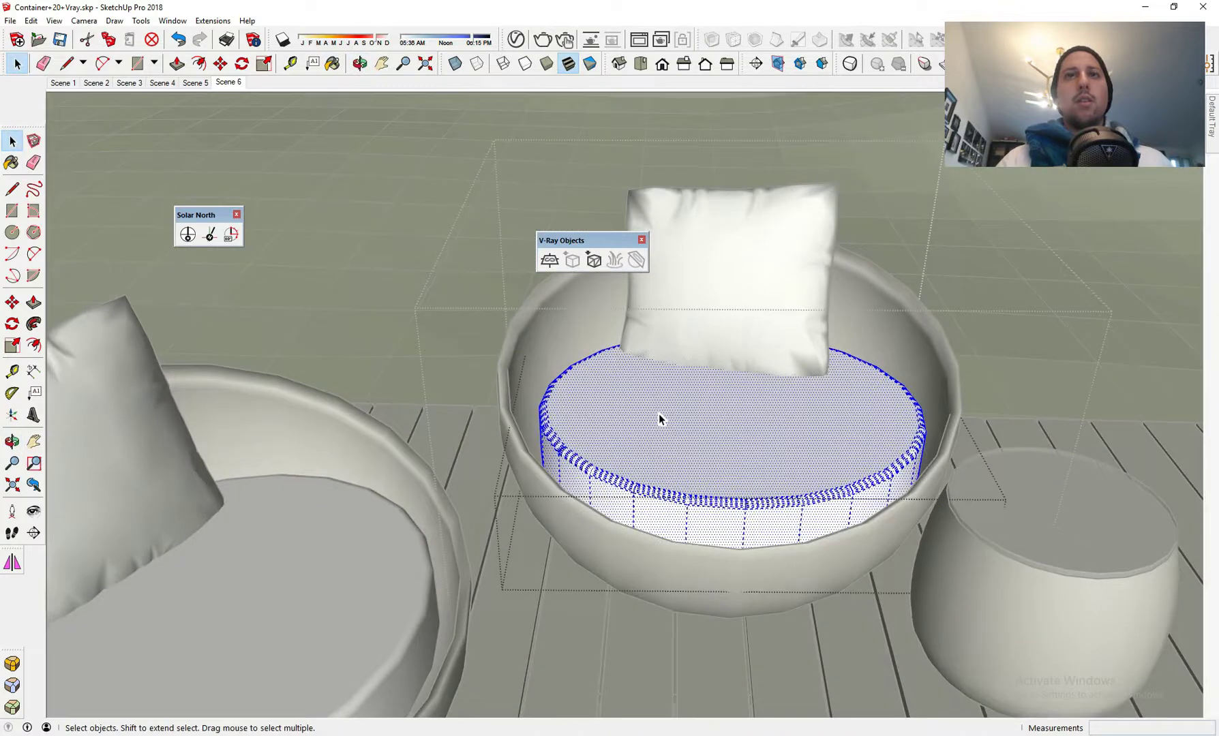
- Paint the round seat cushions of both wicker chairs with the Fabric_D01_10cm material and close the chair components
key("b")
mouse_move(672, 410)
middle_mouse_down()
mouse_move(640, 484)
mouse_move(853, 338)
middle_mouse_up()
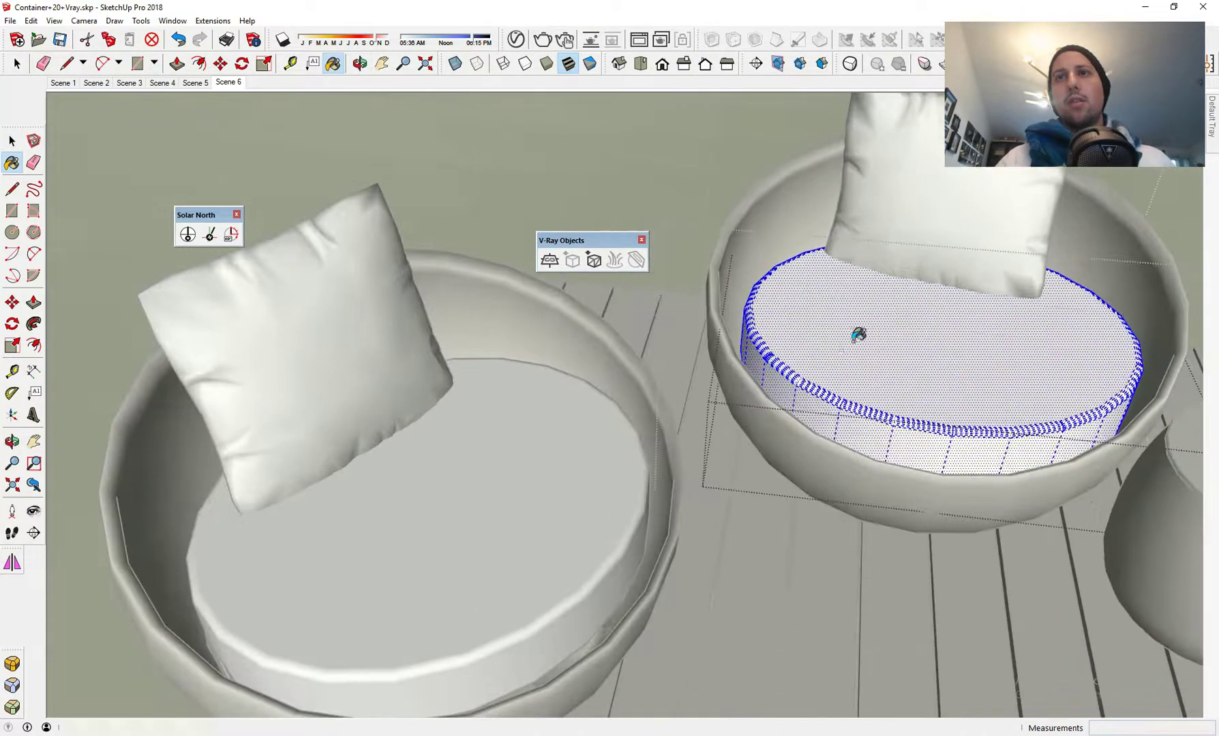
key("space")
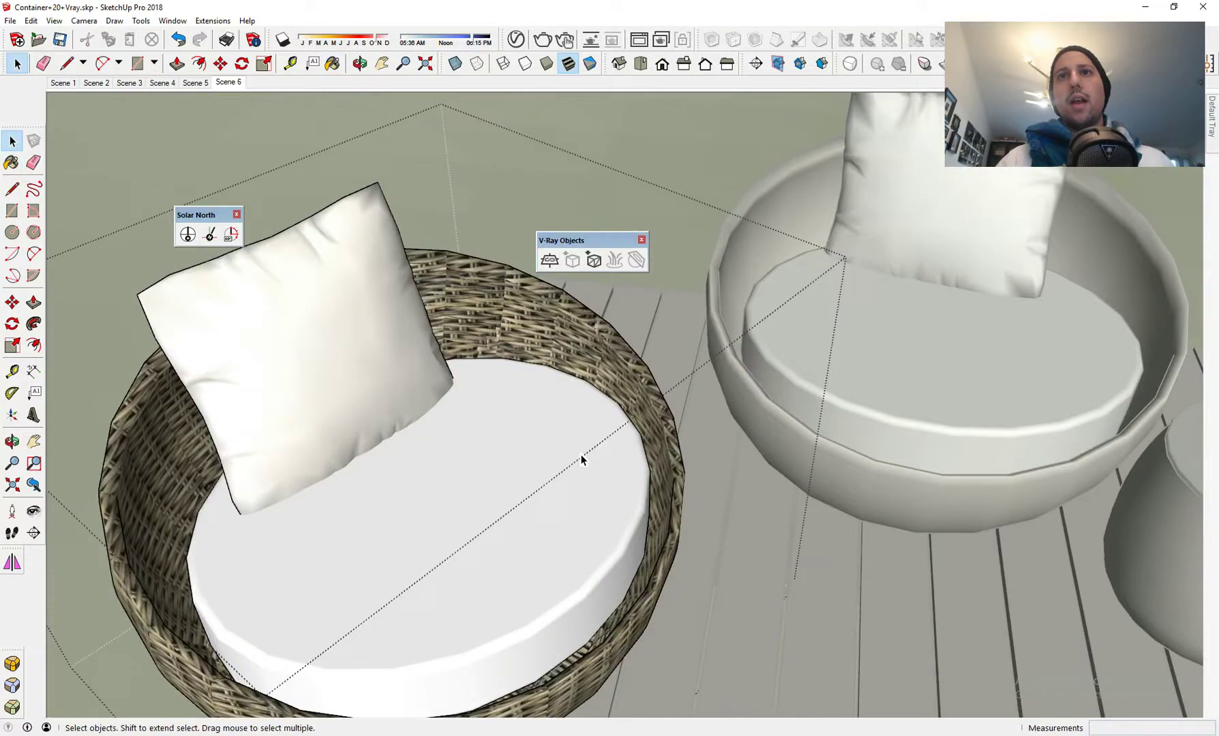
left_click(581, 459)
triple_click(581, 459)
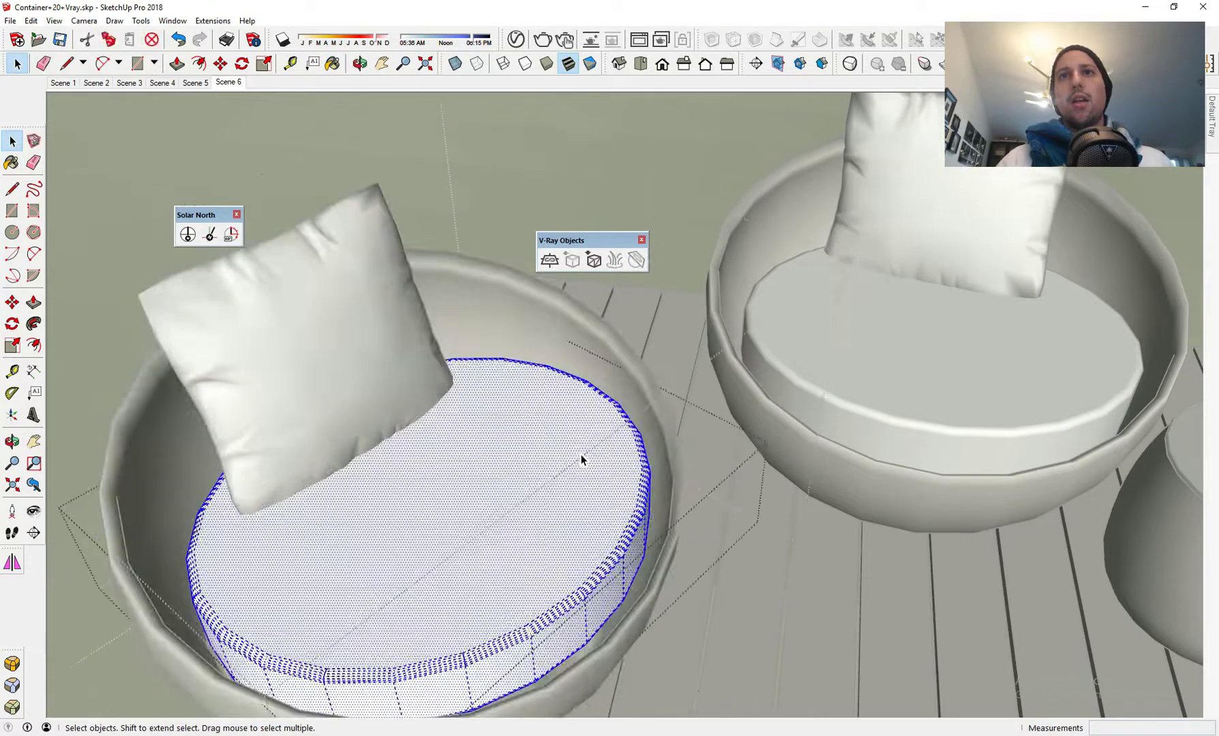
key("b")
left_click(584, 458)
key("space")
left_click(698, 290)
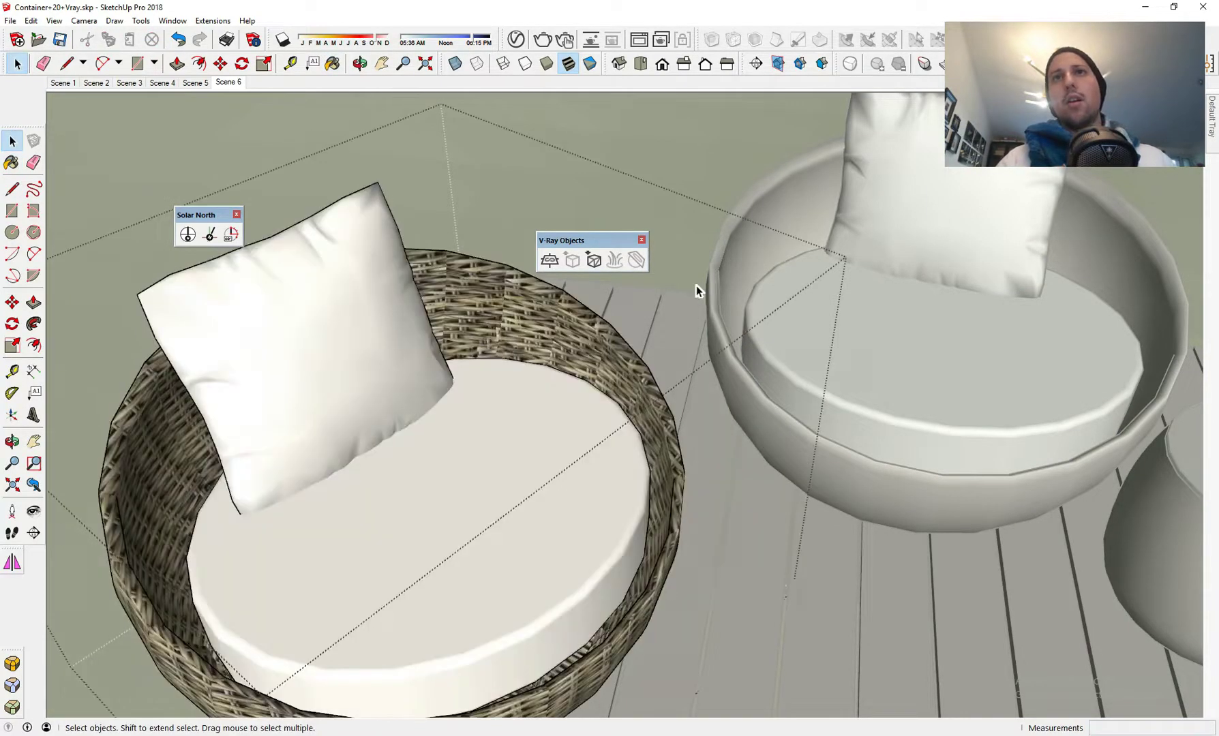
mouse_move(638, 313)
middle_mouse_down()
mouse_move(745, 224)
mouse_move(574, 304)
middle_mouse_up()
left_click(638, 297)
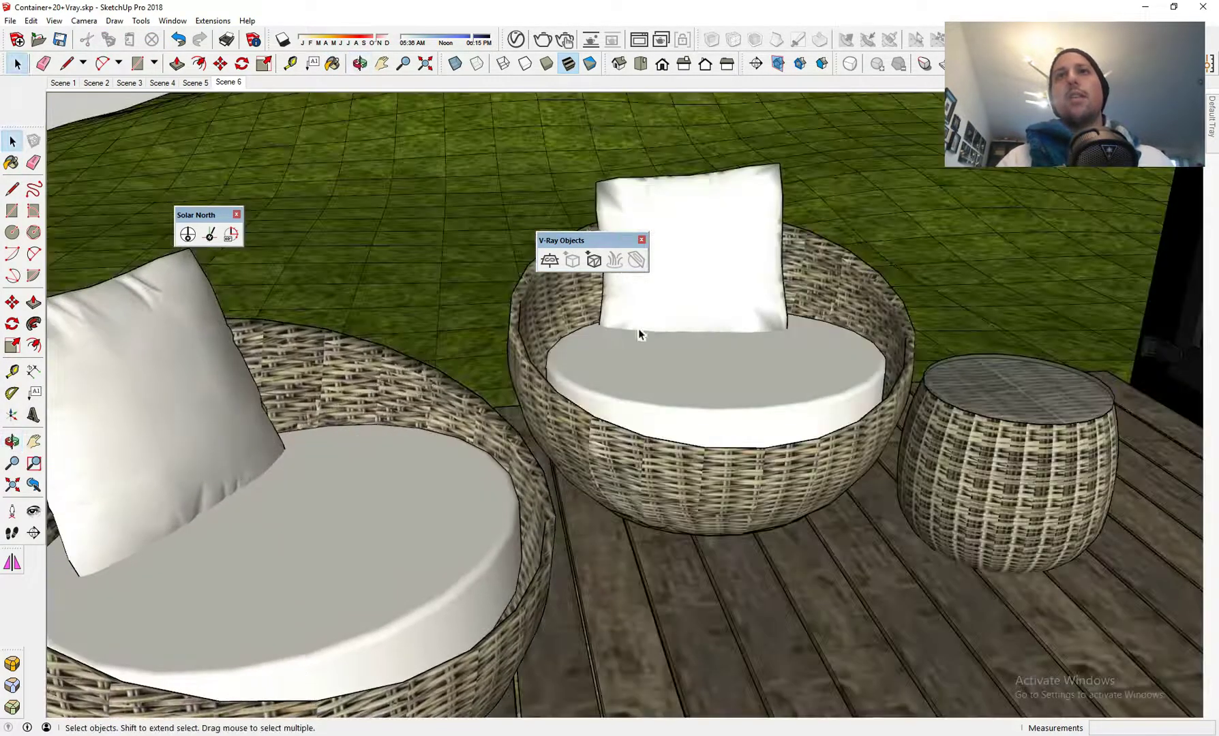
- Reopen the VRayBRDF diffuse Color Correction of Fabric_D01_10cm, return to its layers, and move the Asset Editor clear of the chairs
scroll(617, 352, "down", 2)
middle_click_drag(594, 379, 624, 299)
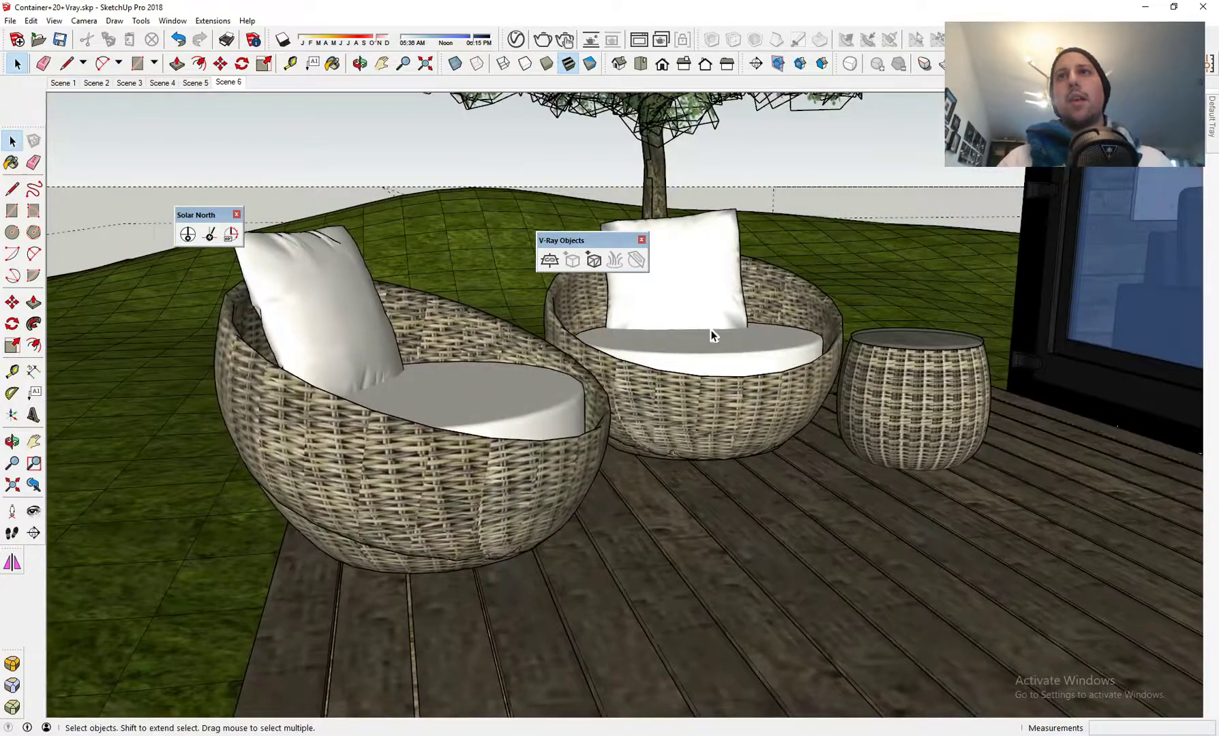
left_click(516, 40)
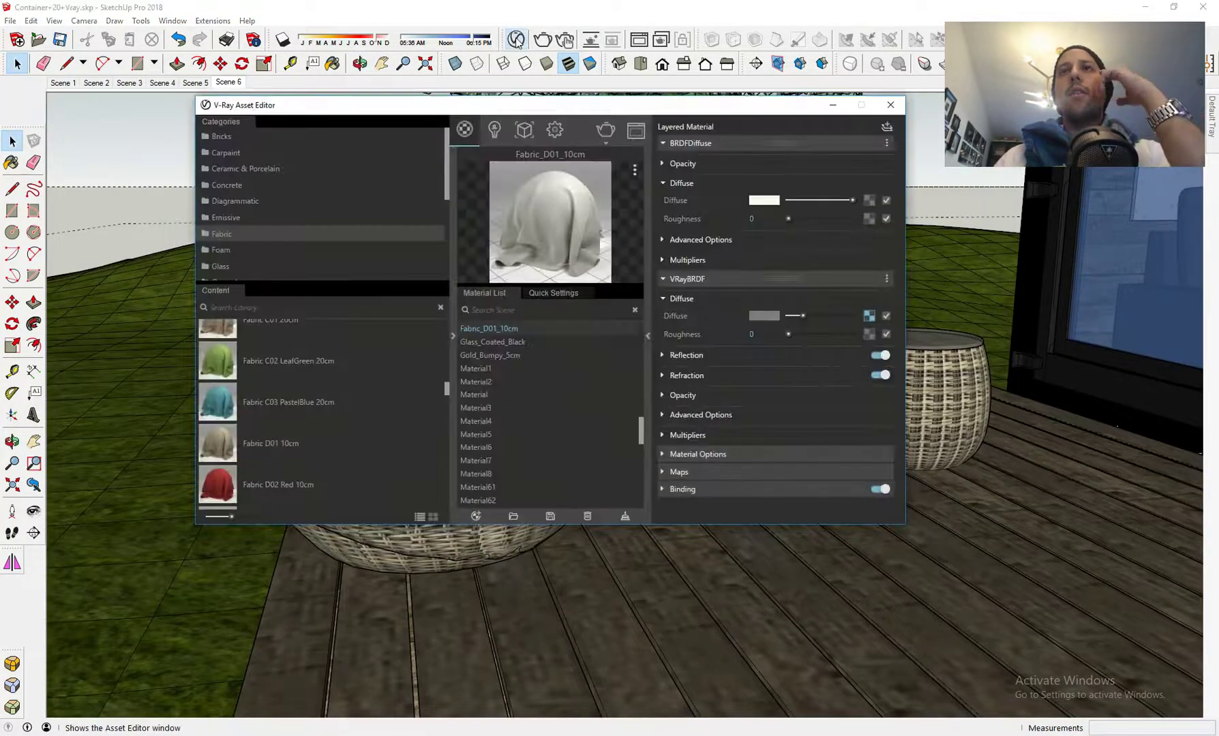
left_click(868, 316)
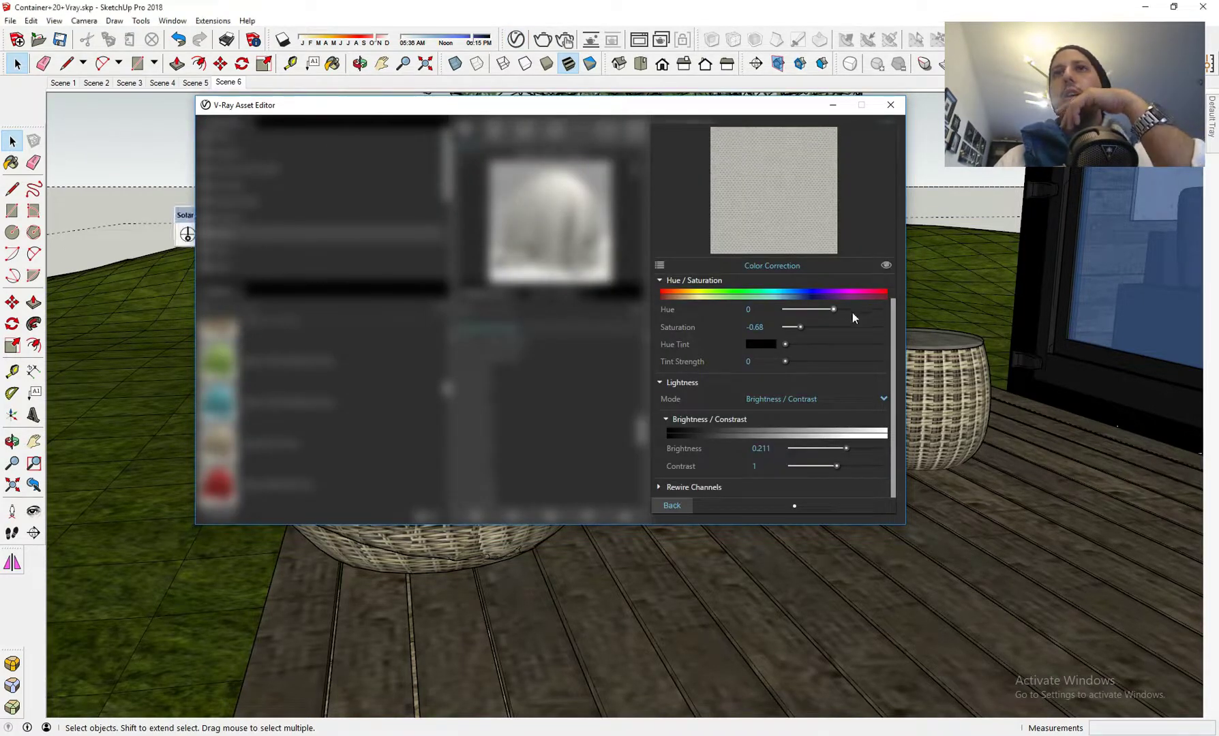
left_click(671, 505)
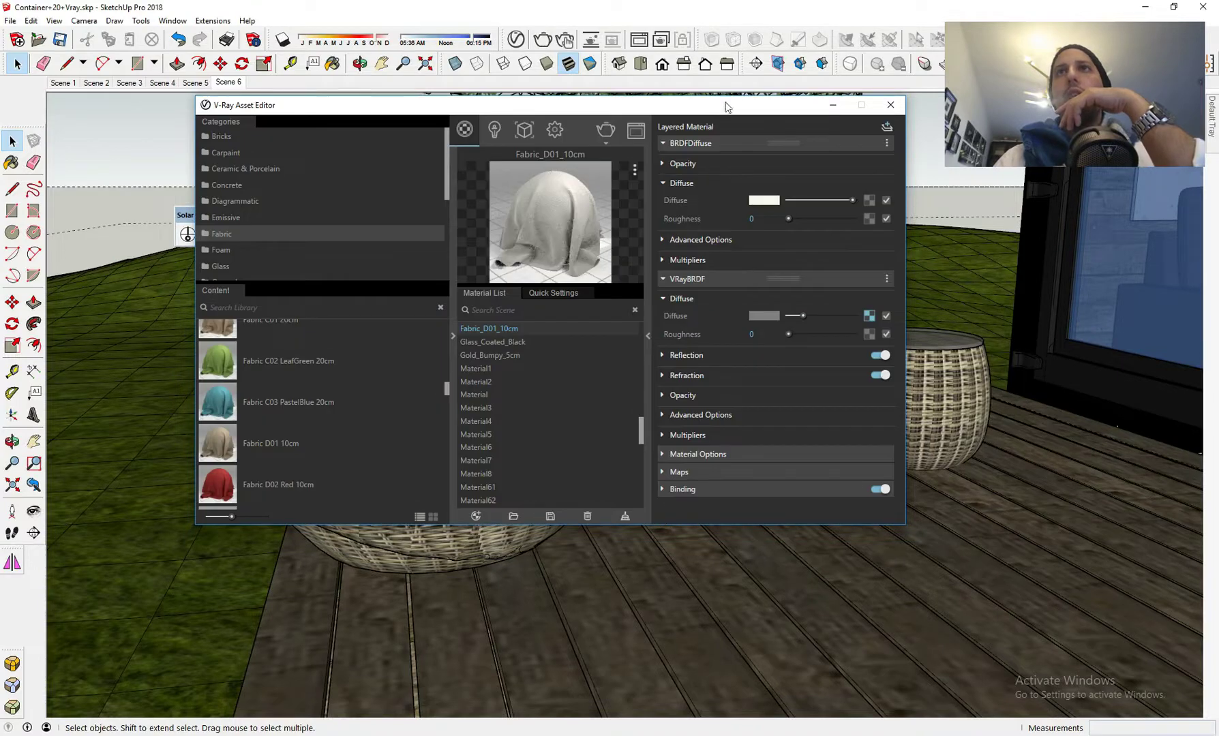
left_click_drag(727, 107, 256, 434)
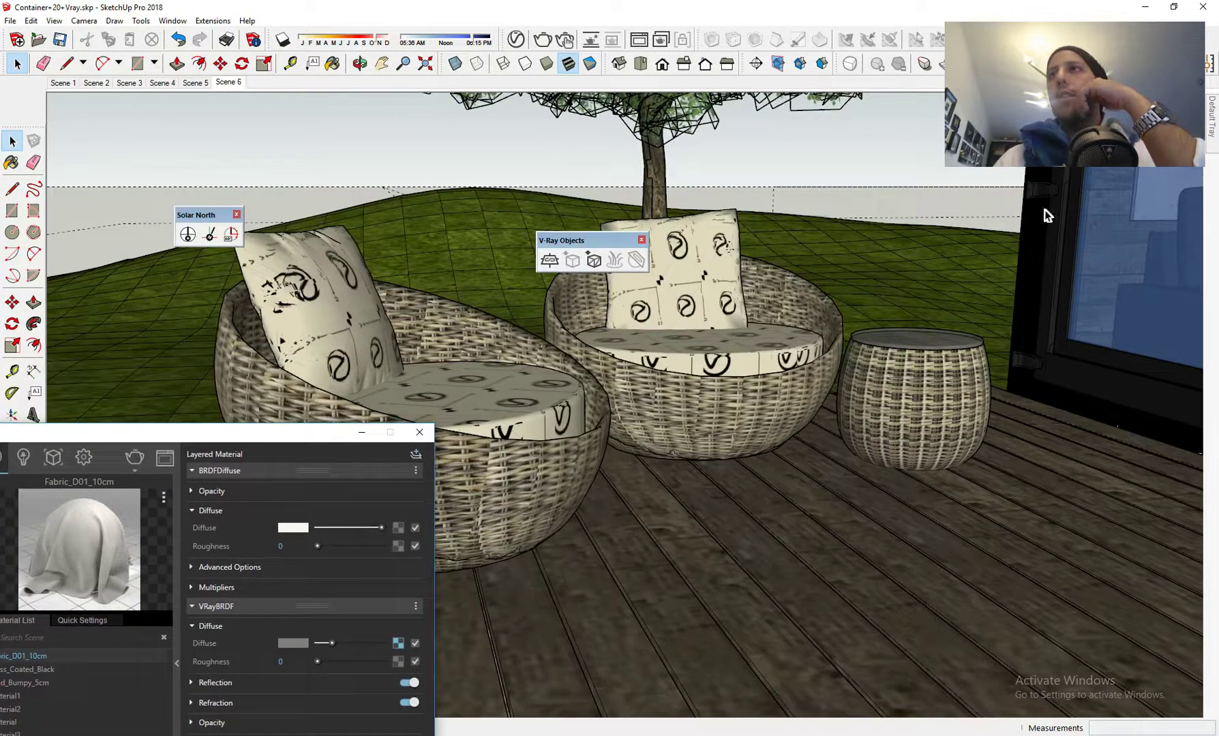
- Set the Fabric_D01_10cm texture size to 10 cm in the SketchUp material settings and put the Asset Editor away
left_click(1217, 105)
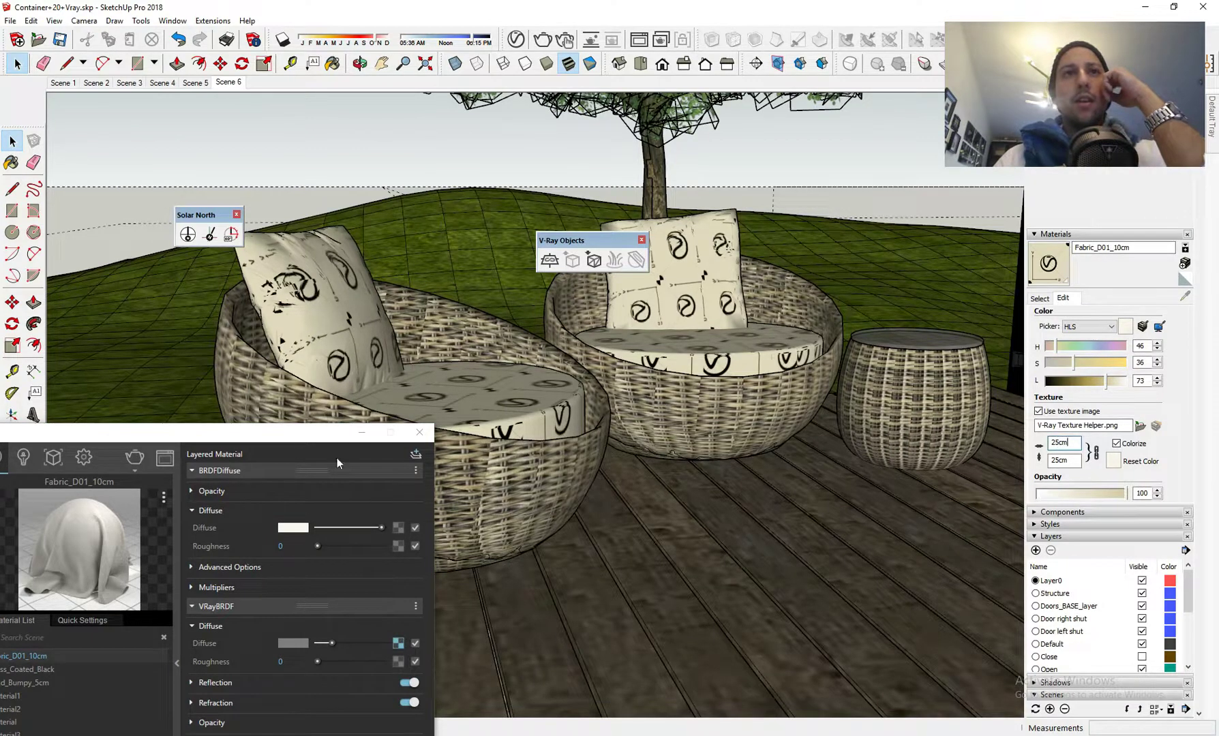
left_click_drag(275, 437, 568, 268)
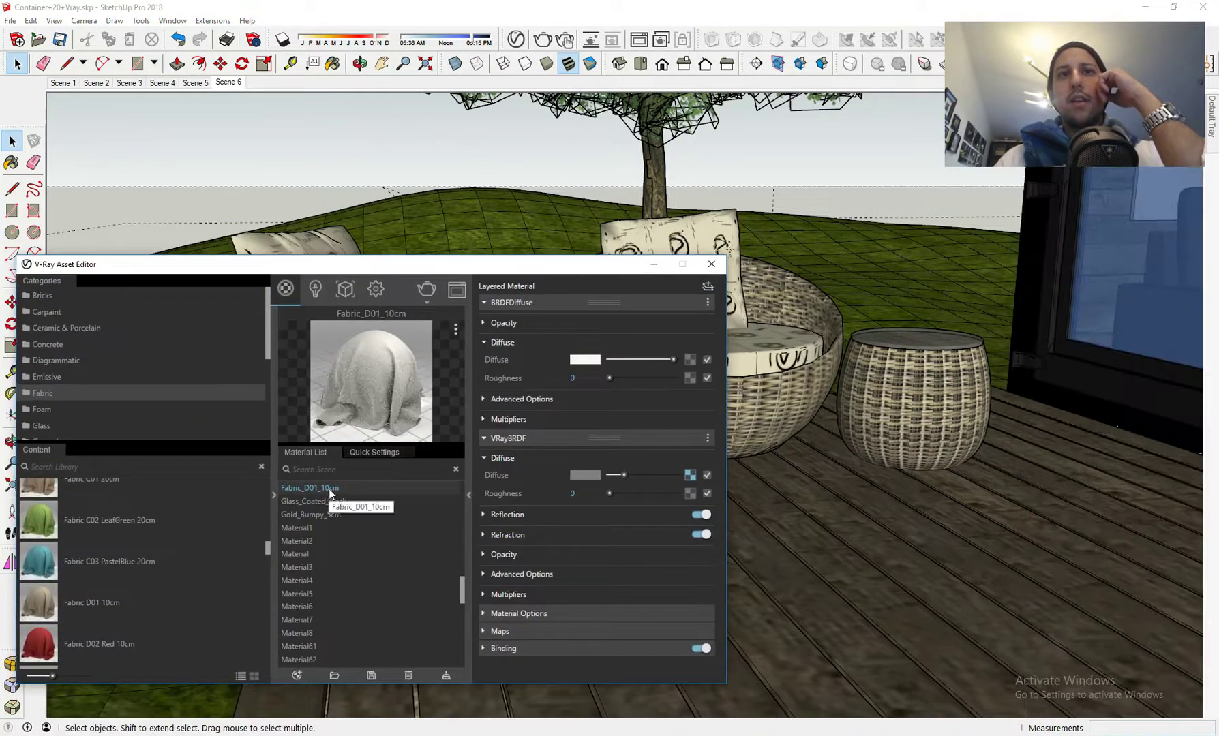
left_click(1217, 89)
mouse_move(1216, 109)
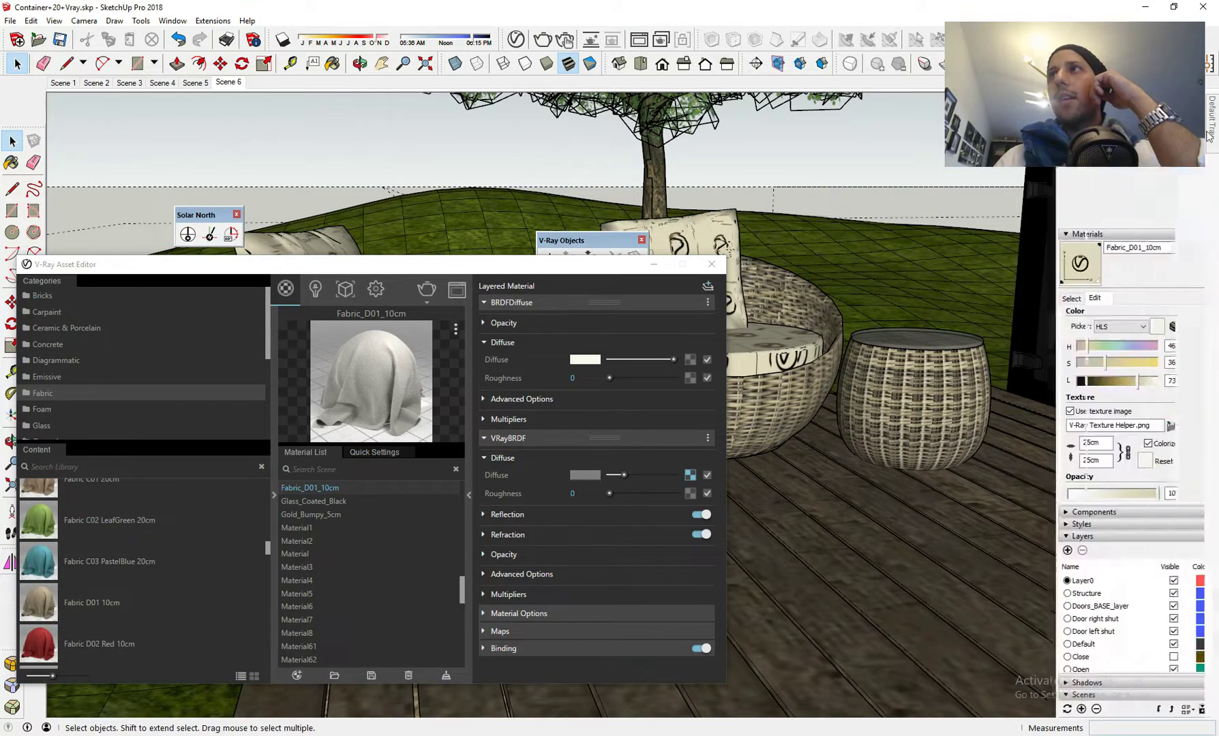
left_click_drag(1059, 443, 1038, 451)
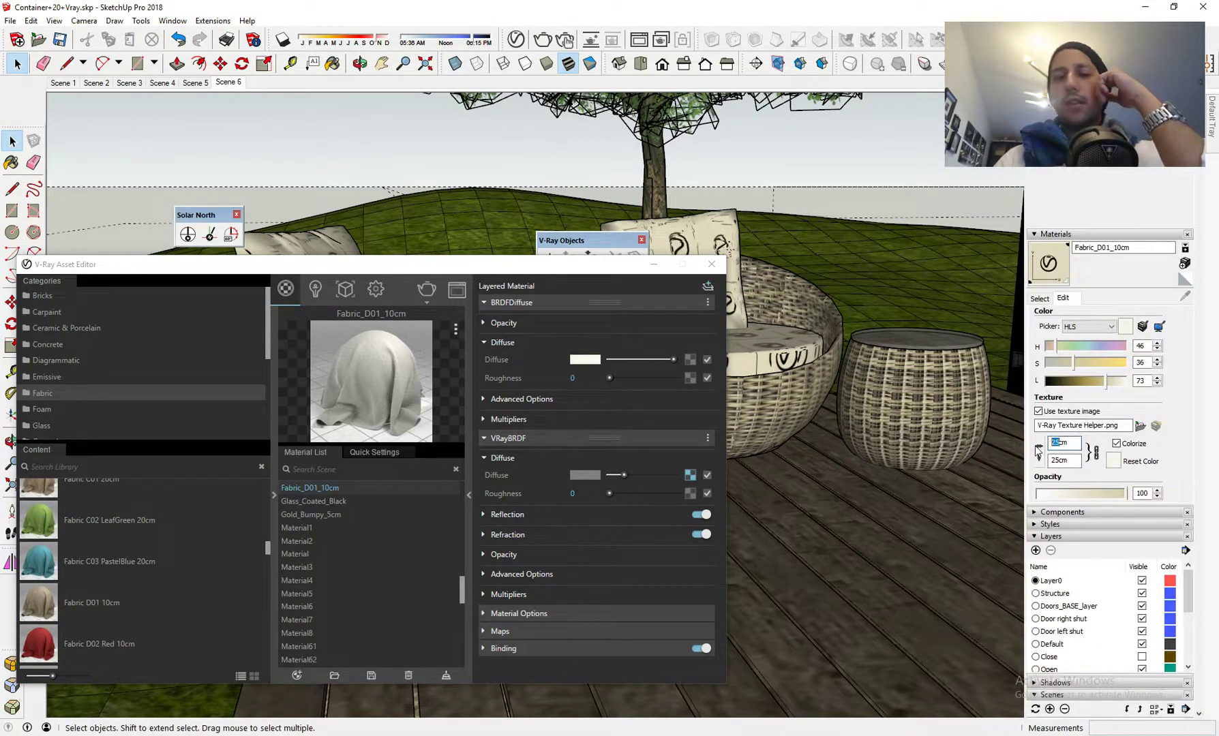
type("10")
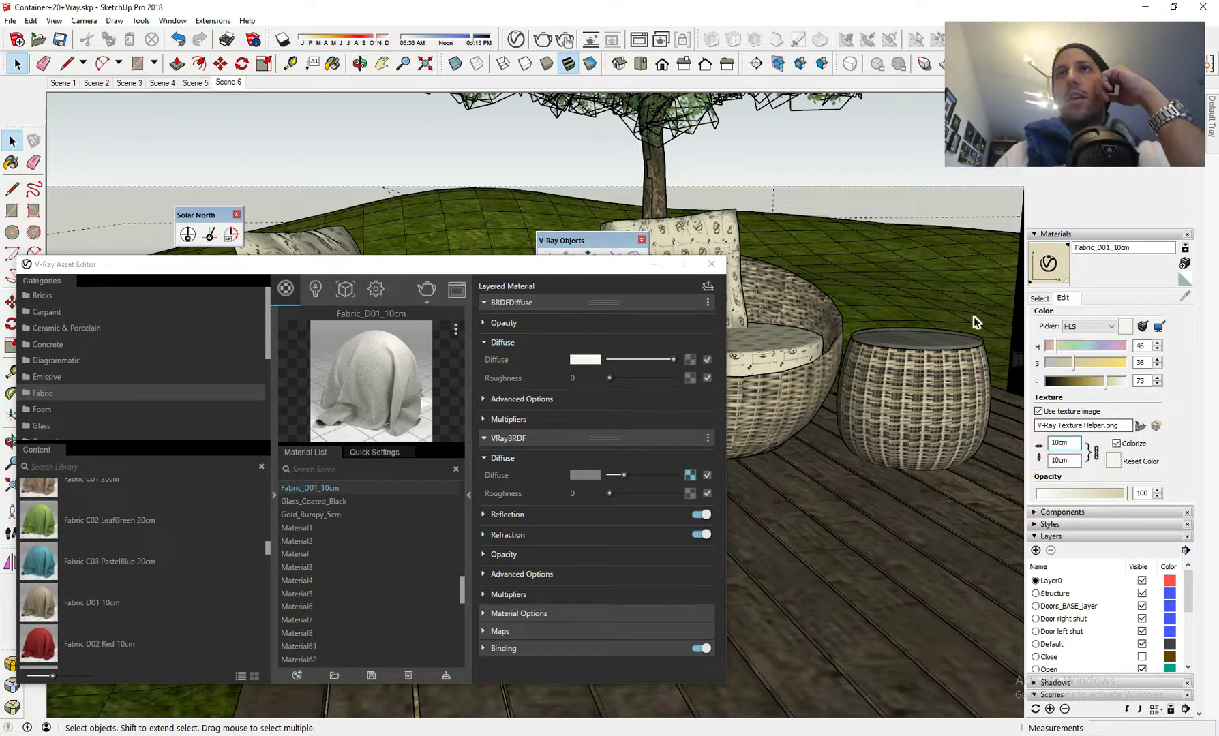
left_click(600, 270)
left_click(654, 264)
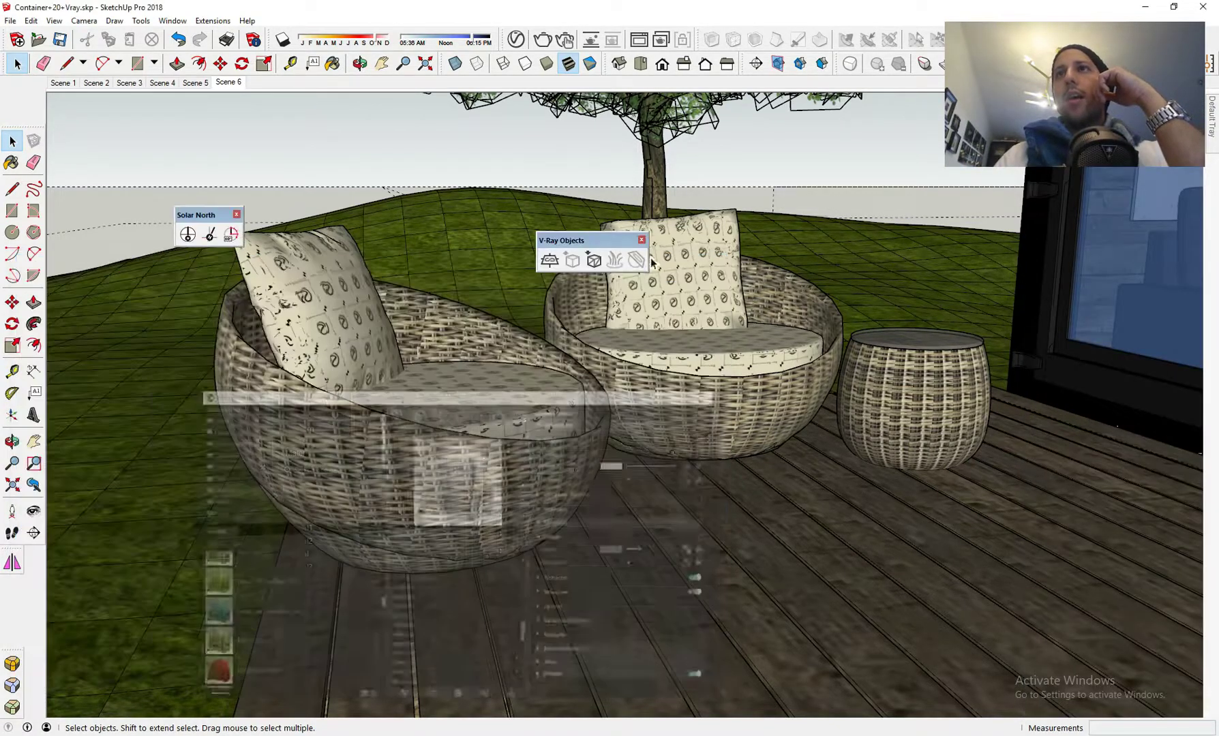
- Open the side table's round top for editing, select all of it, and paint it with the translucent blue glass material
middle_click_drag(799, 310, 907, 454)
middle_click_drag(870, 392, 700, 354, "shift")
scroll(782, 373, "up", 3)
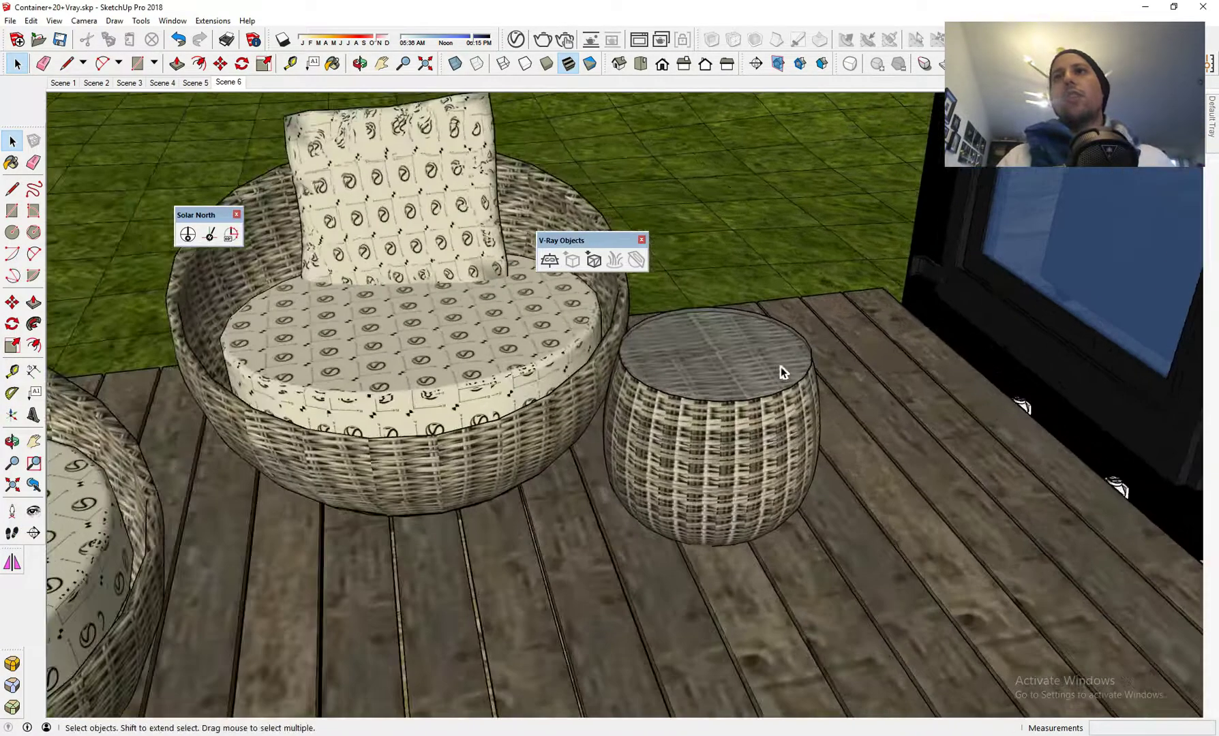
double_click(732, 372)
left_click(732, 372)
double_click(732, 373)
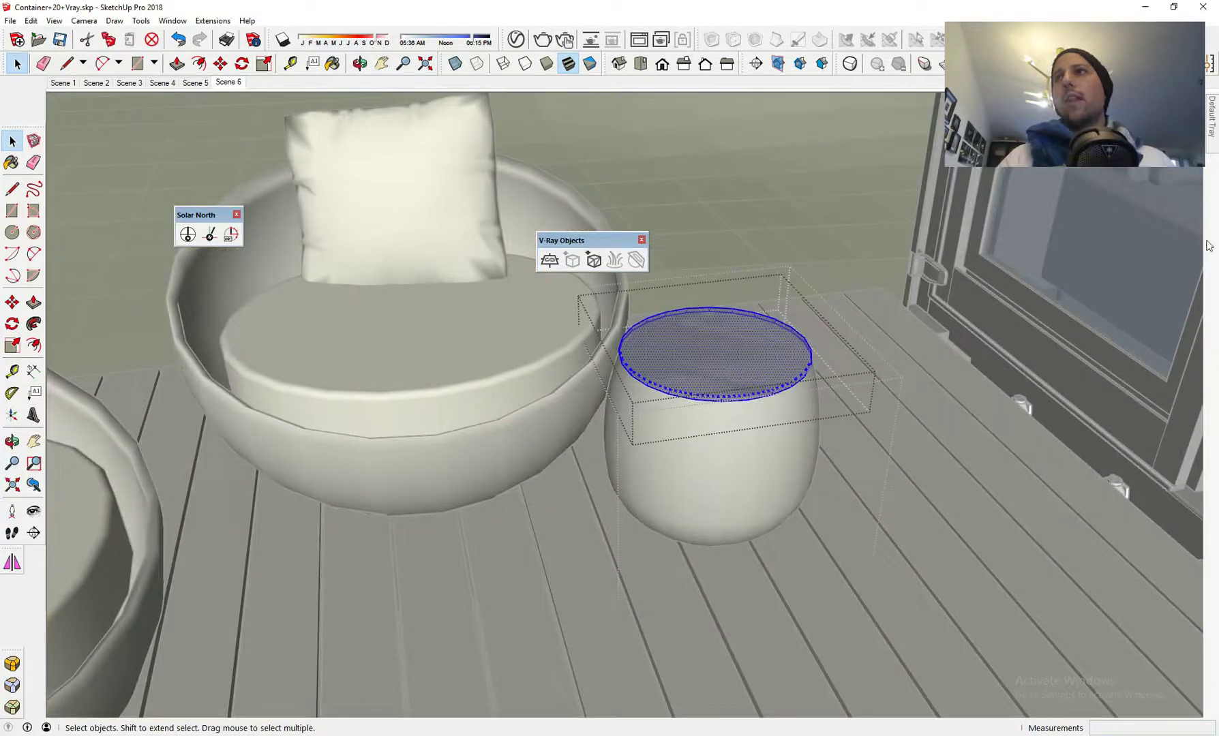
key("b")
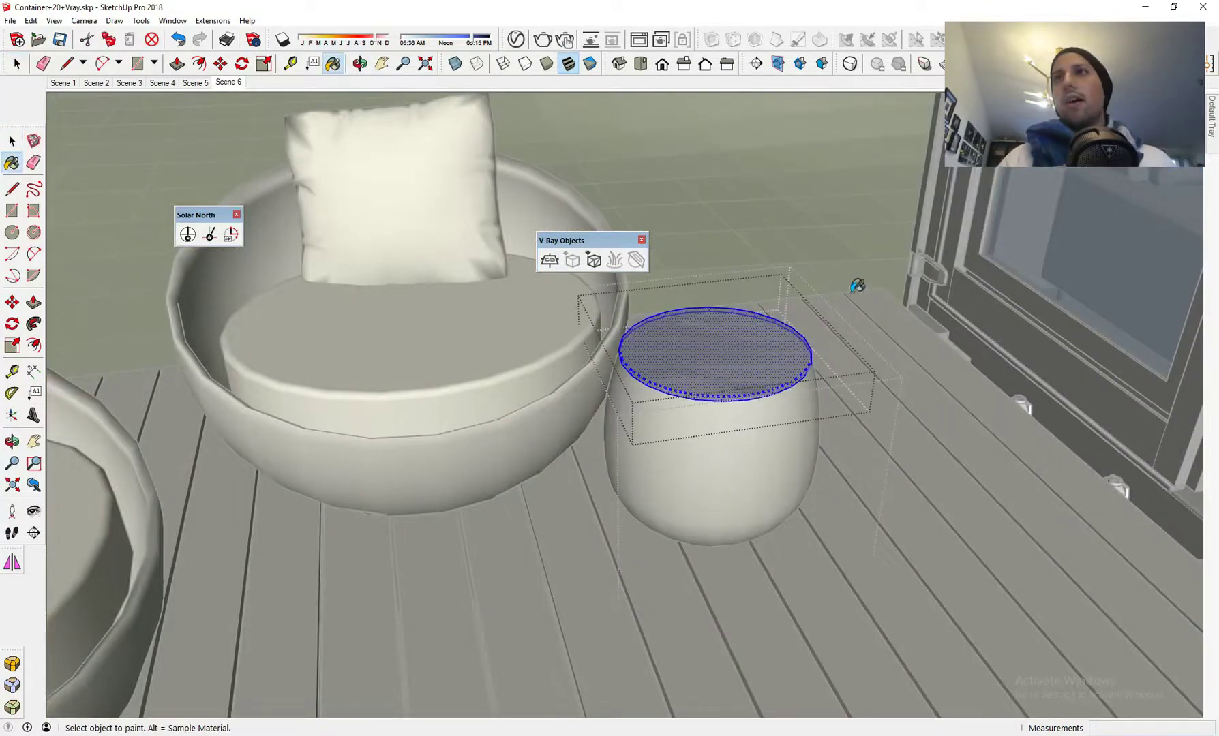
left_click(763, 341)
key("space")
left_click(747, 191)
scroll(747, 192, "down", 3)
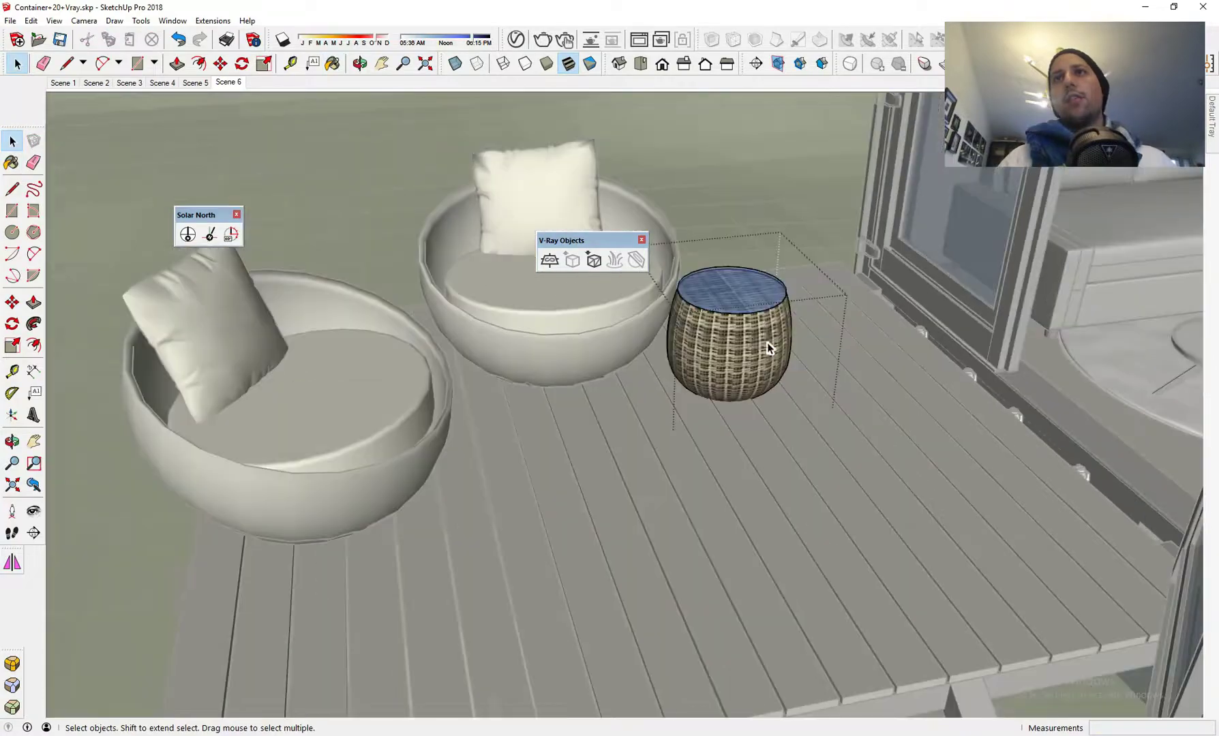
key("Escape")
- Open the side table's wicker body for editing, select its entire surface, and apply the V-Ray Tri-Planar projection (World)
middle_click_drag(760, 321, 760, 282)
scroll(743, 334, "up", 2)
mouse_move(745, 335)
middle_mouse_down()
mouse_move(830, 327)
mouse_move(704, 322)
mouse_move(713, 315)
mouse_move(563, 349)
middle_mouse_up()
scroll(713, 315, "up", 3)
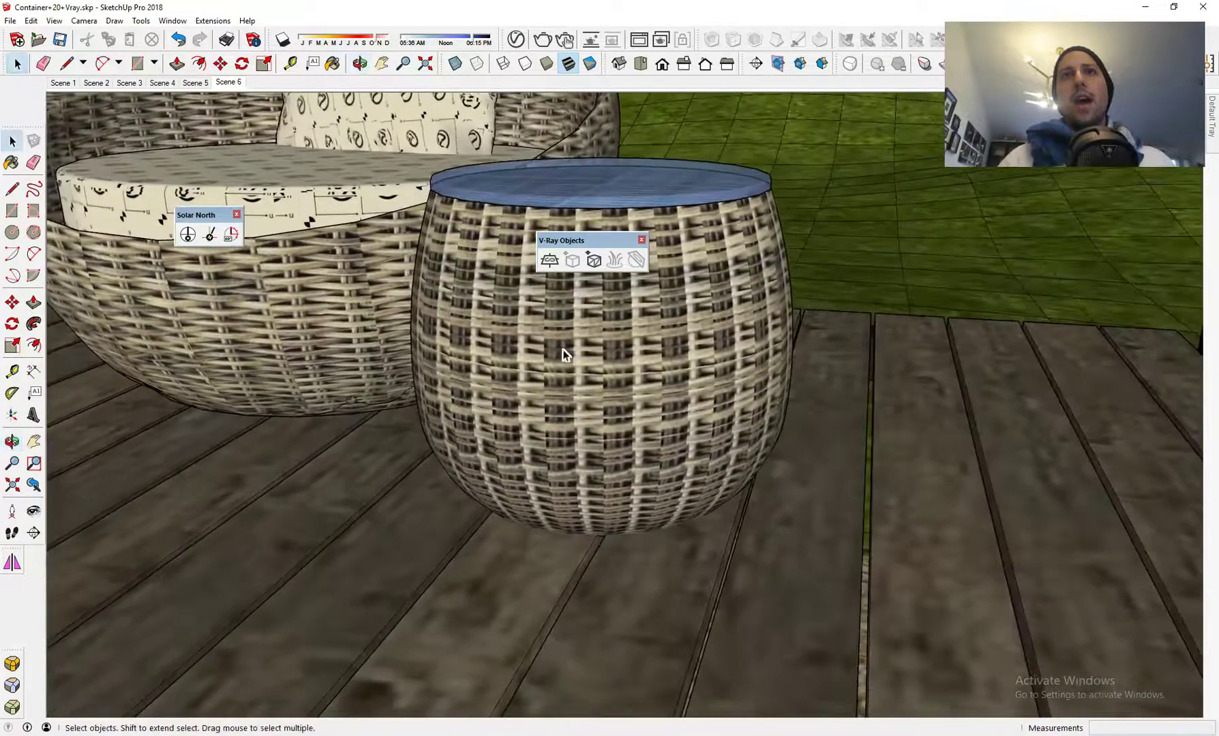
scroll(563, 373, "up", 3)
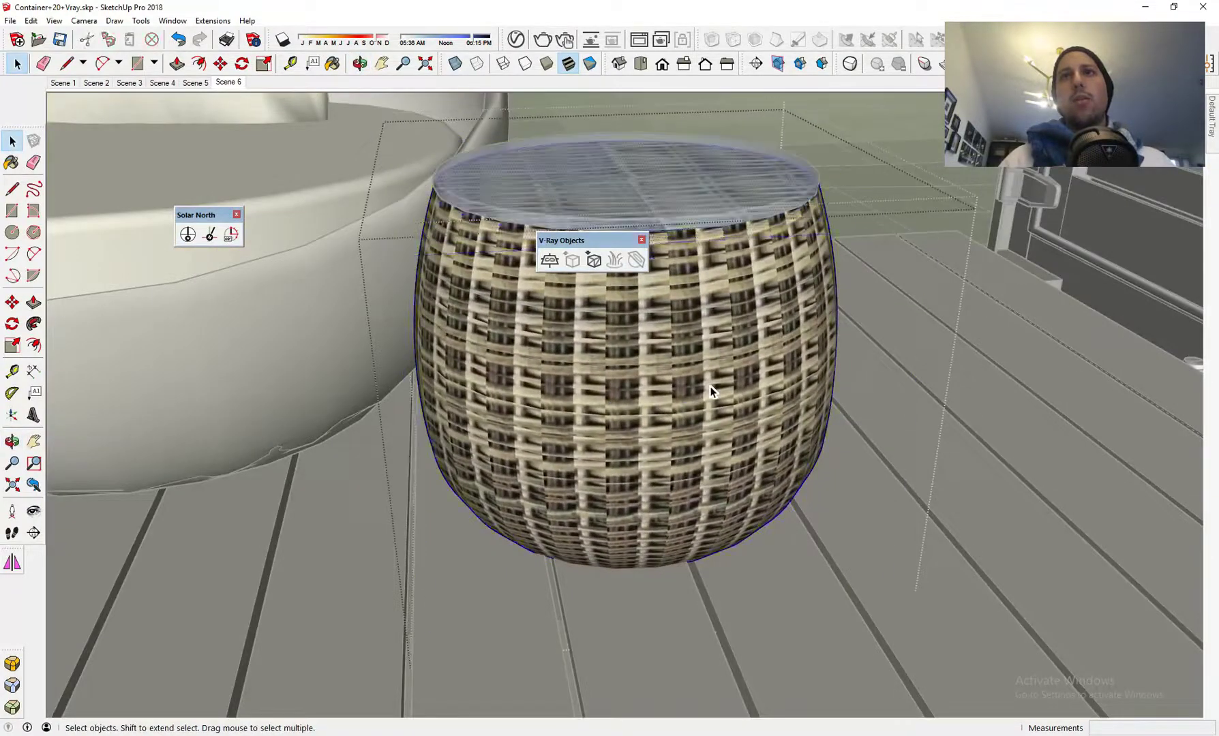
triple_click(710, 390)
right_click(711, 389)
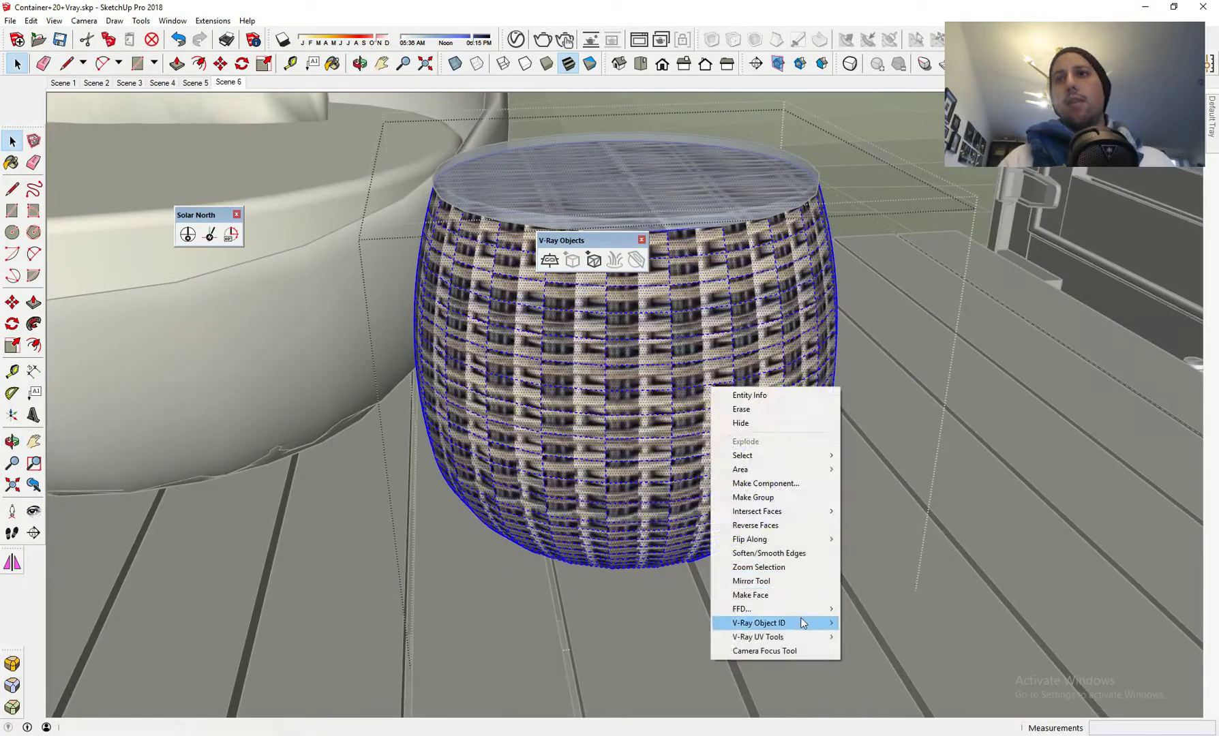
left_click(617, 429)
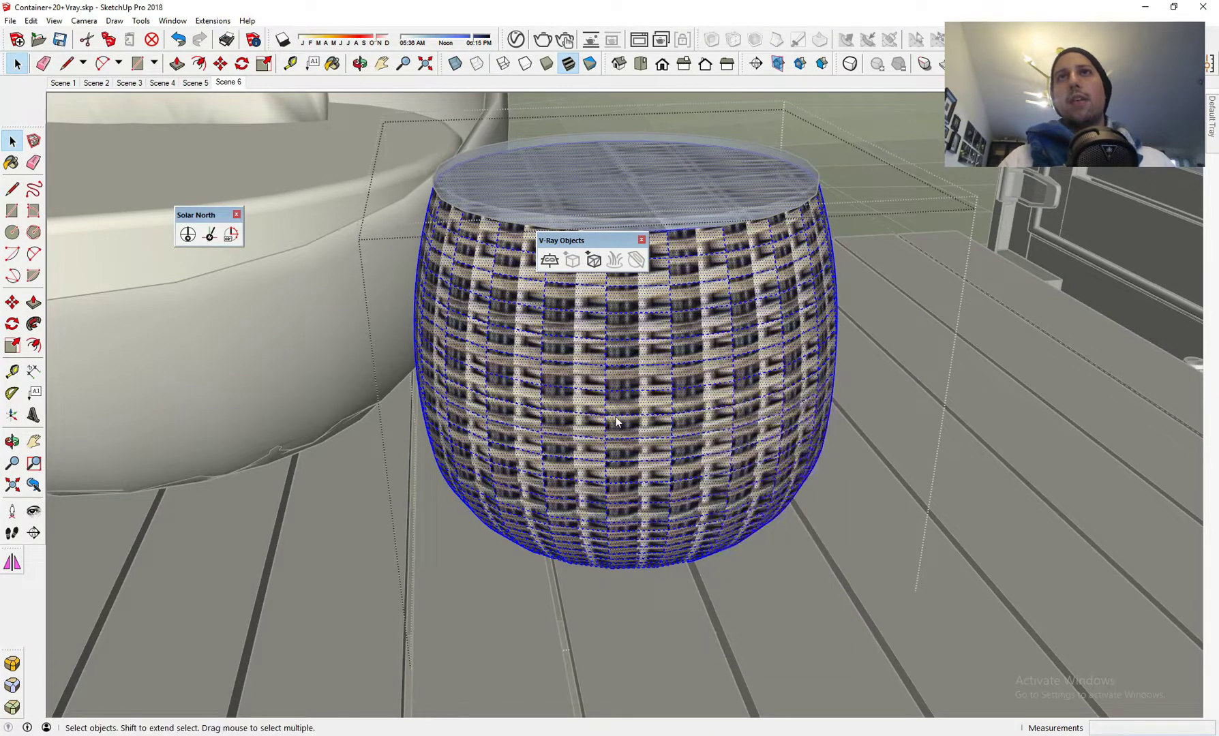
right_click(615, 418)
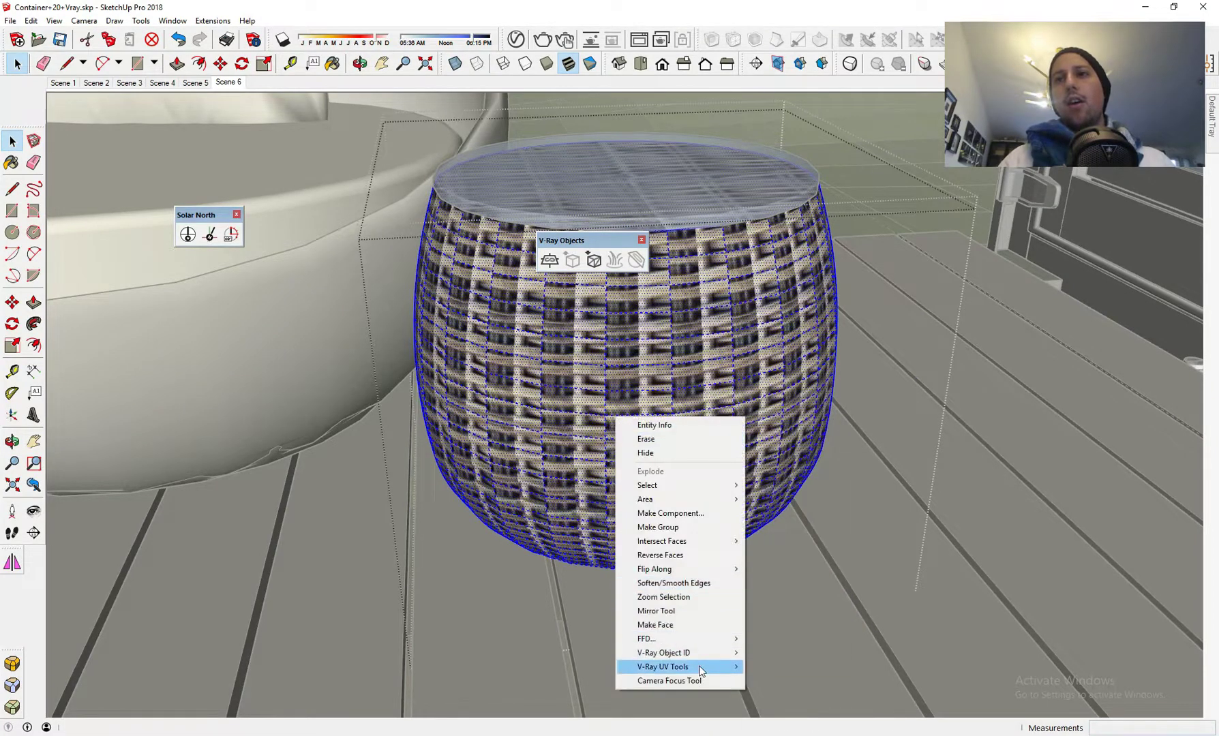
mouse_move(654, 671)
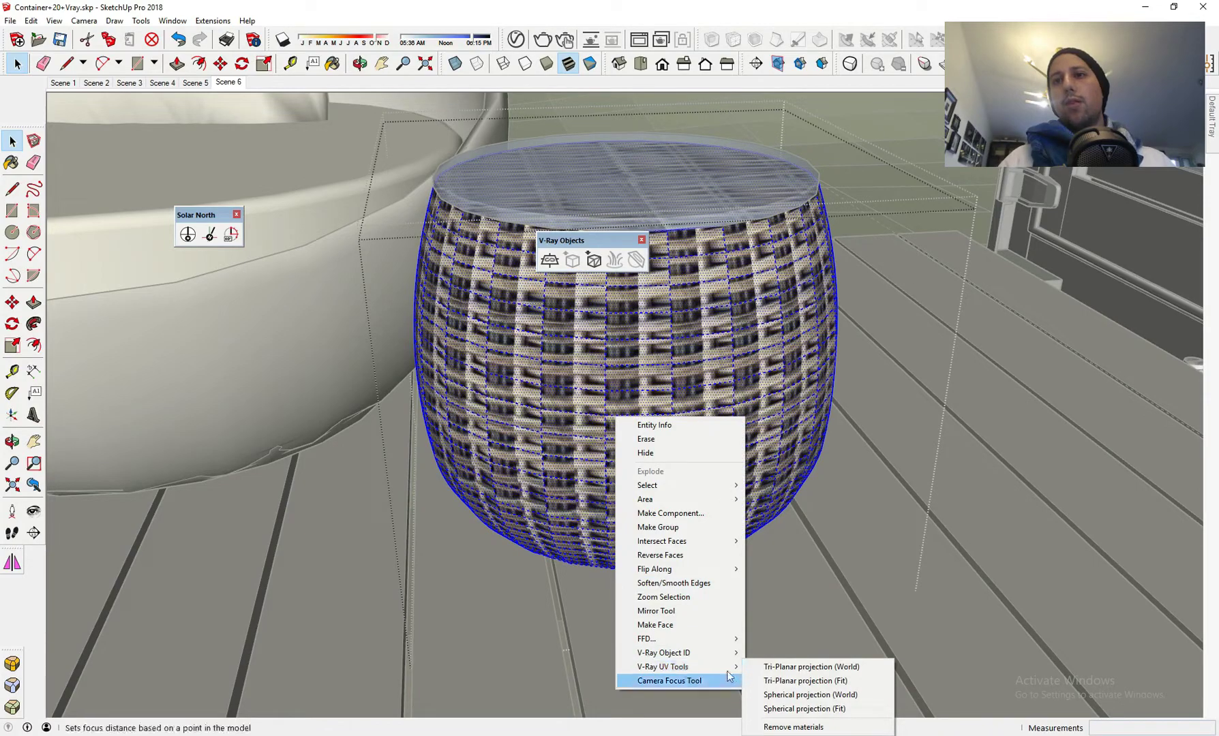
left_click(775, 666)
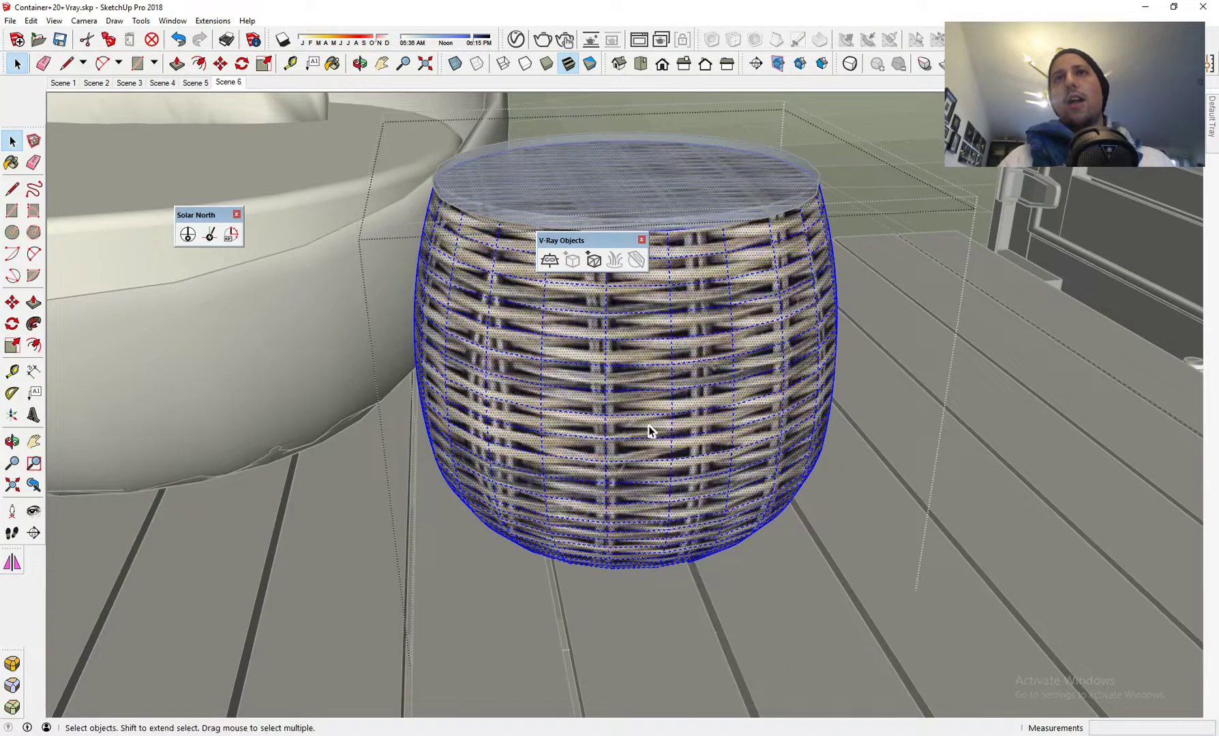
- Try the V-Ray Tri-Planar projection (Fit) on the side table's entire wicker body
middle_click_drag(649, 431, 662, 379)
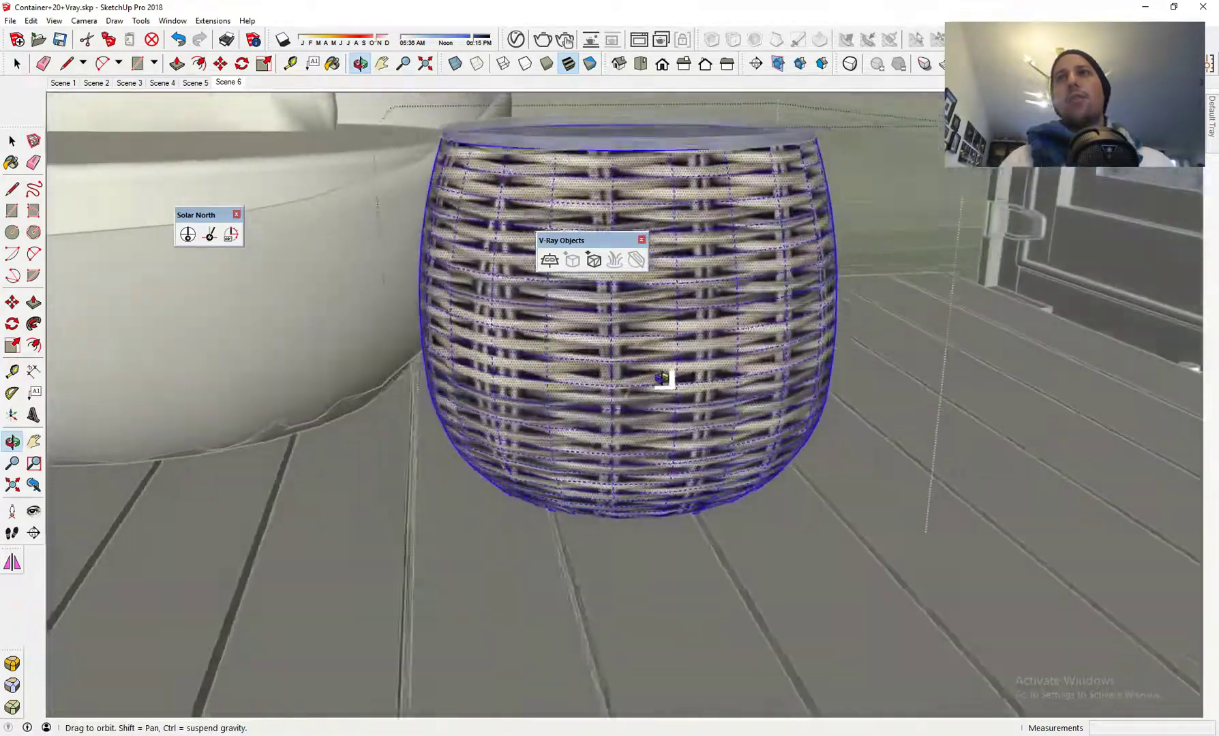
left_click(948, 295)
scroll(962, 286, "down", 5)
middle_click_drag(924, 354, 892, 309)
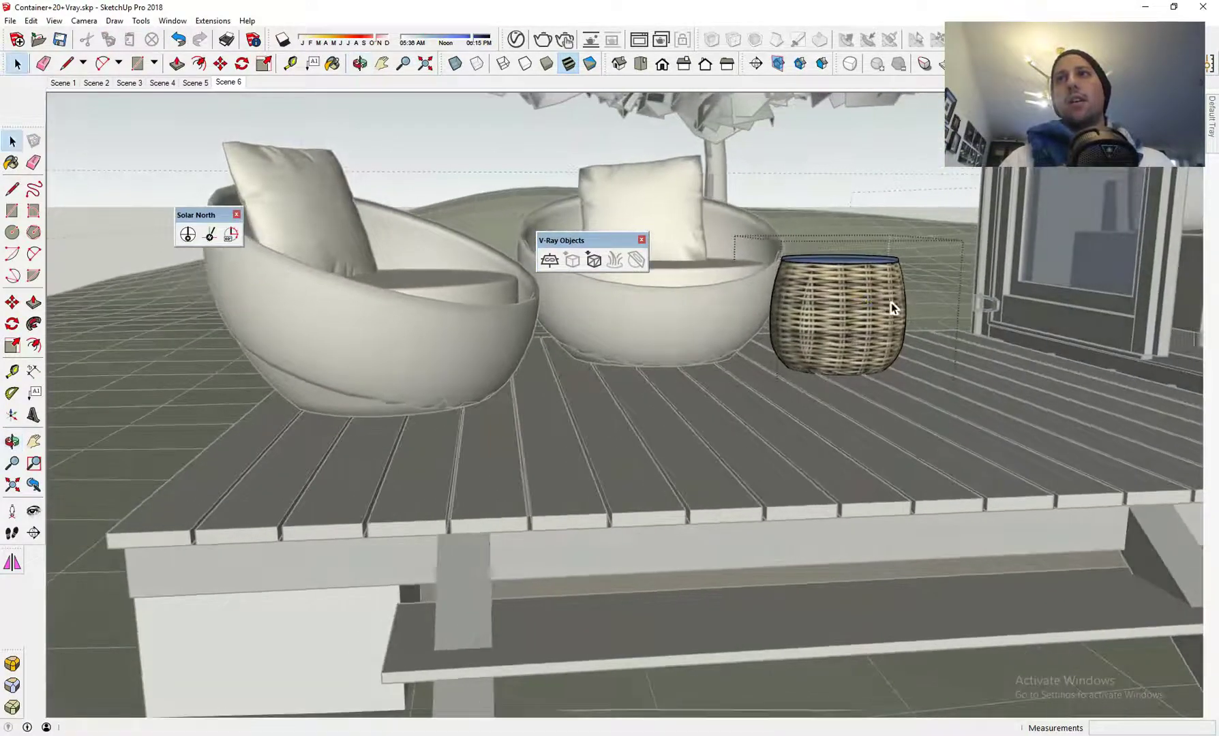
scroll(892, 308, "up", 2)
triple_click(865, 310)
right_click(867, 303)
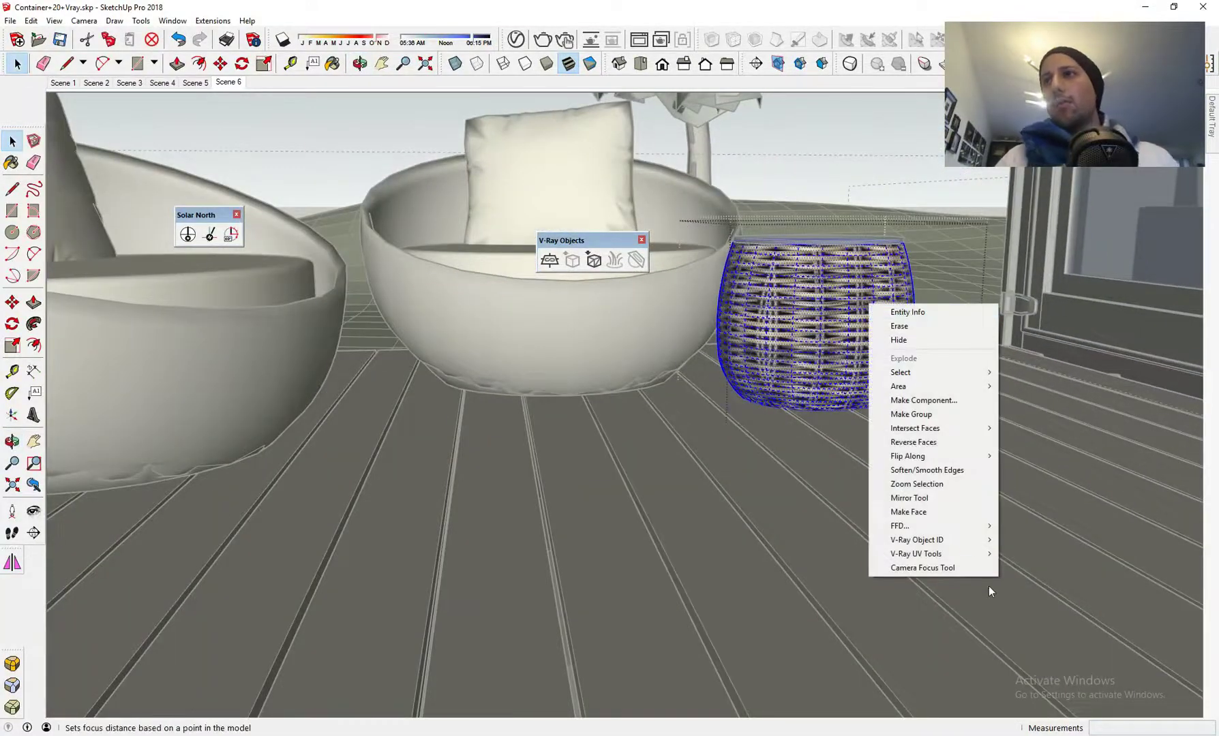
mouse_move(979, 553)
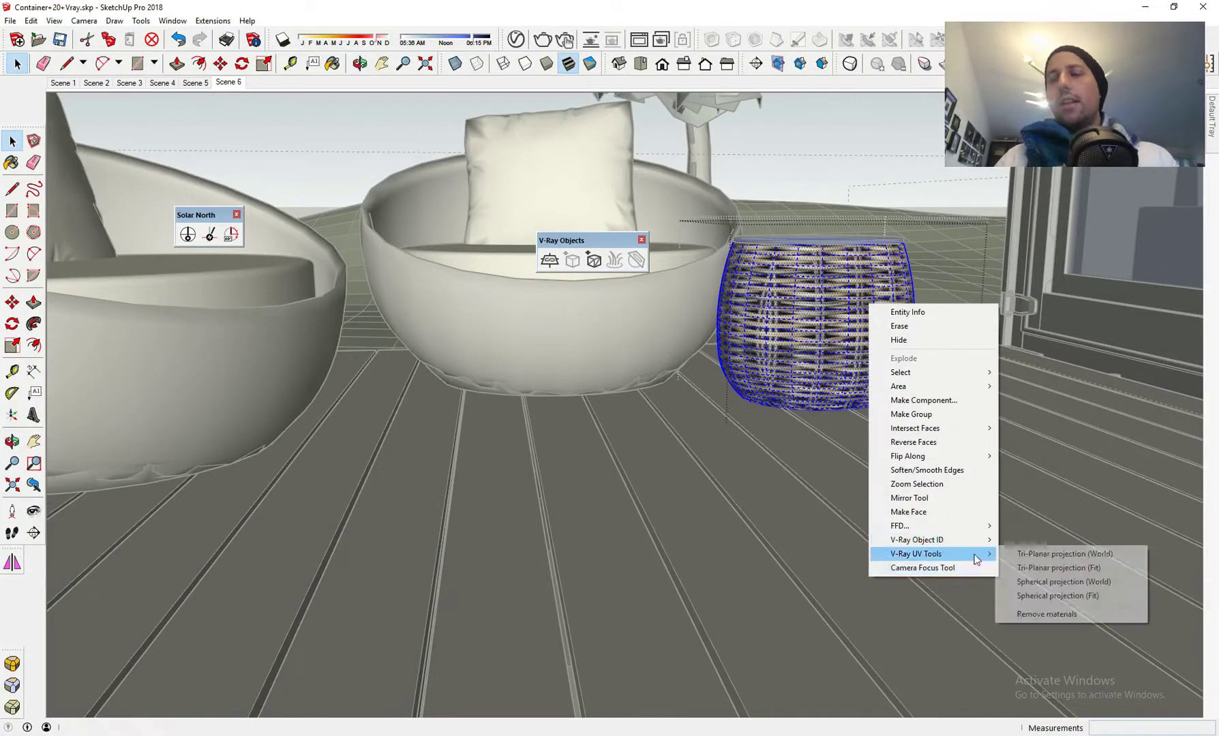
left_click(1035, 568)
- Apply the V-Ray Spherical projection (World) to the side table's entire wicker body and deselect it
scroll(844, 322, "up", 3)
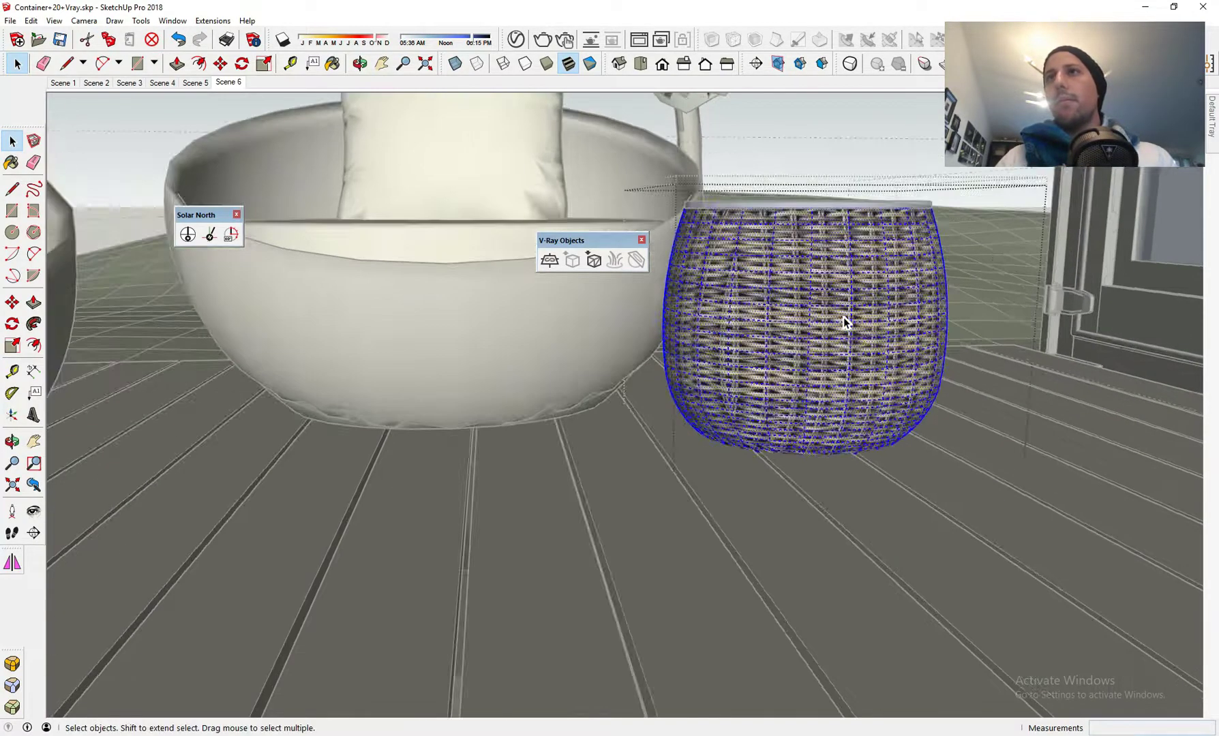
right_click(843, 323)
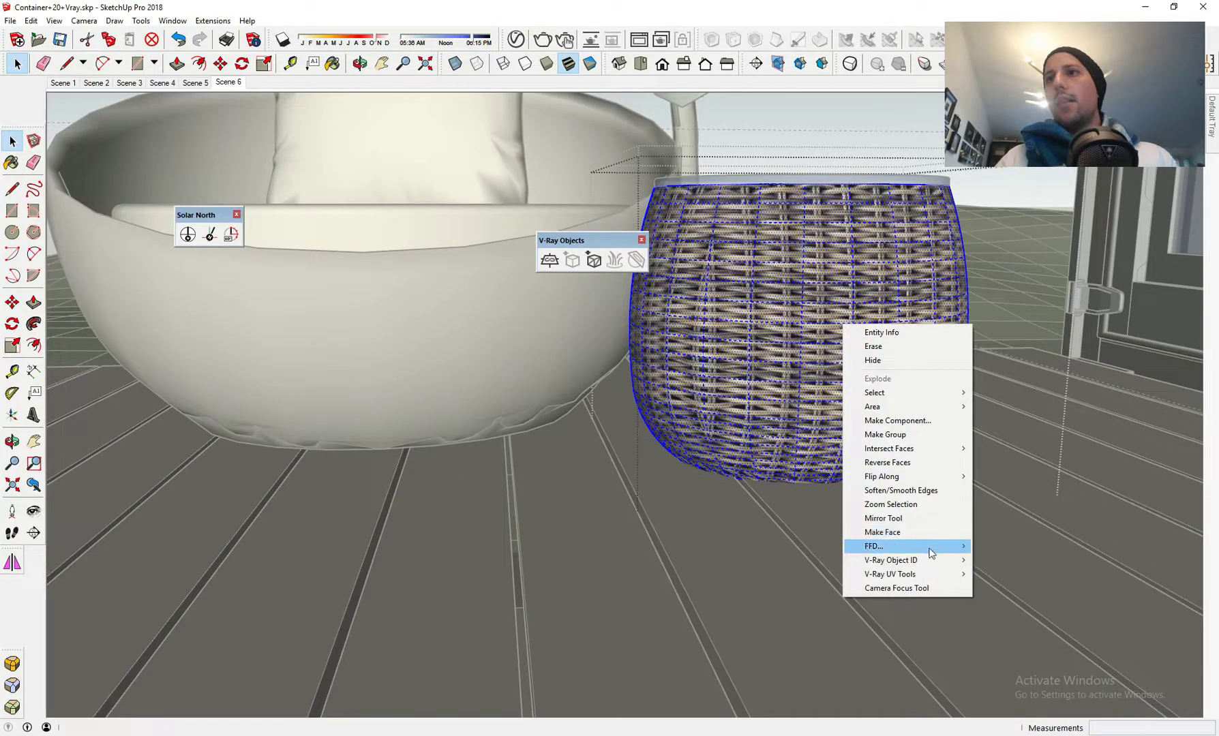
mouse_move(936, 573)
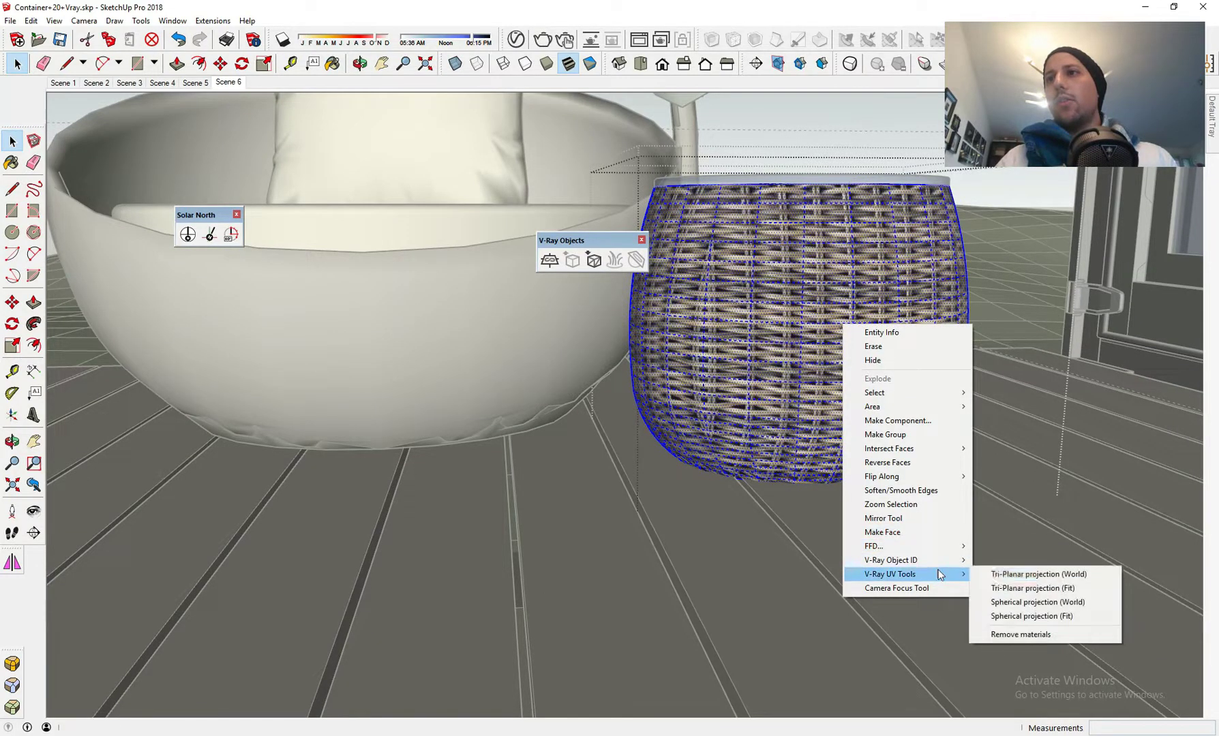
left_click(1026, 603)
right_click(853, 381)
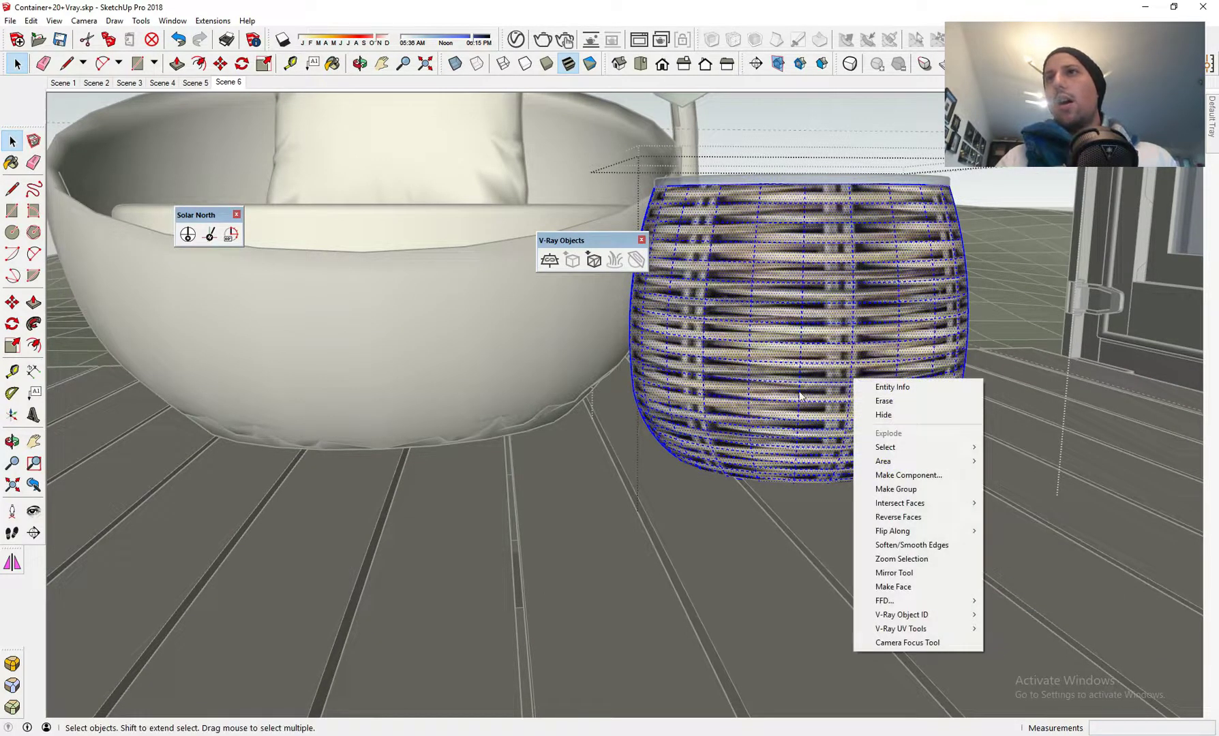
left_click(788, 455)
middle_click_drag(774, 449, 648, 480)
- Try texture widths of 30 cm and 70 cm for the wicker material Material8 in the SketchUp material settings
mouse_move(1211, 116)
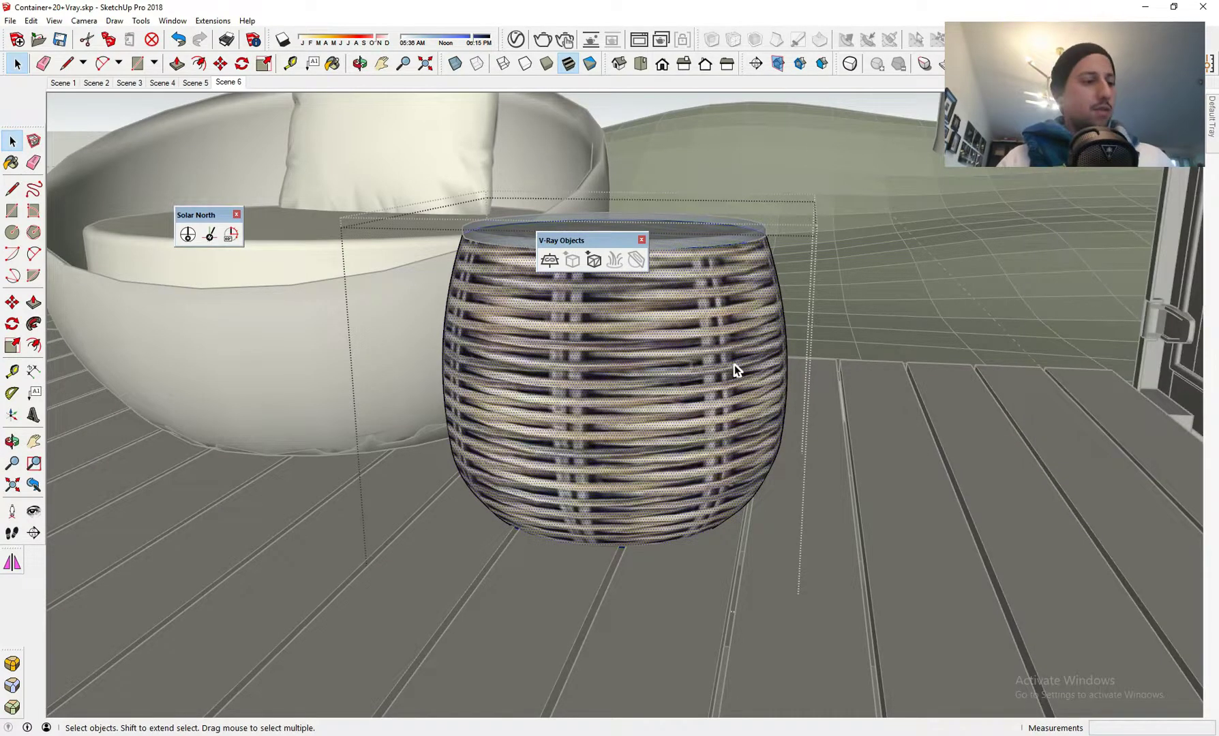
key("b")
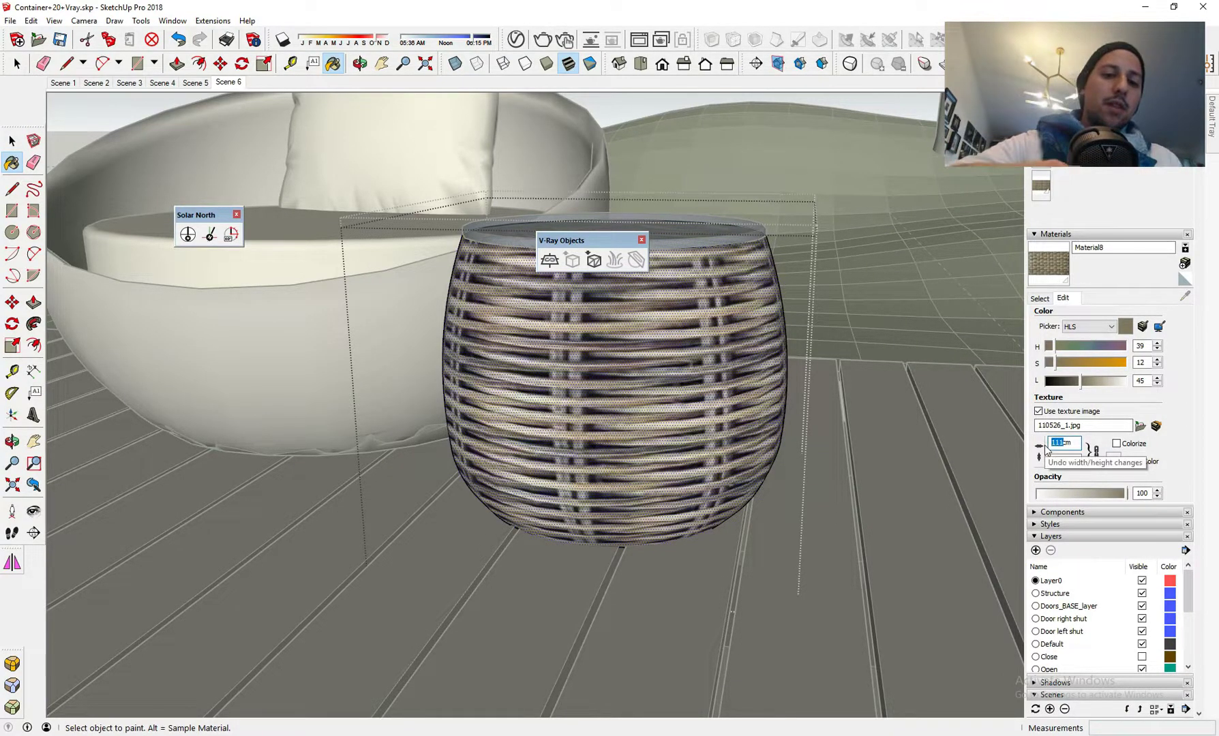
type("0")
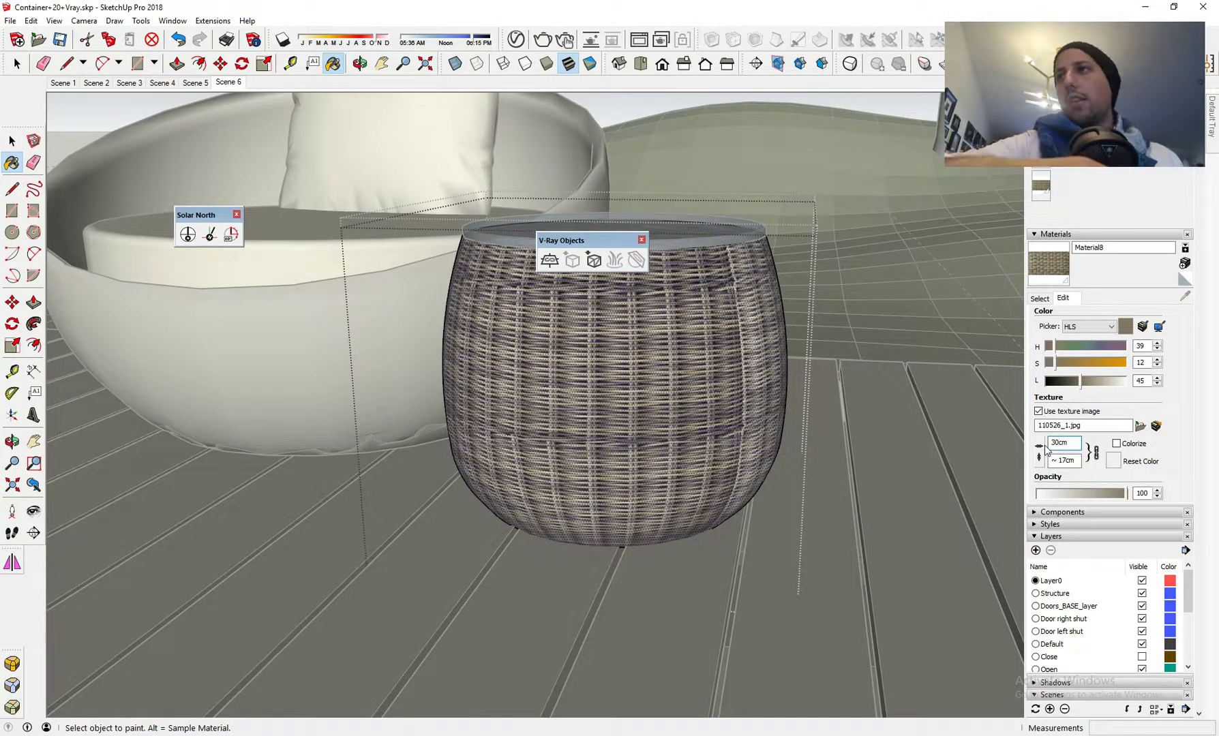
key("BackSpace")
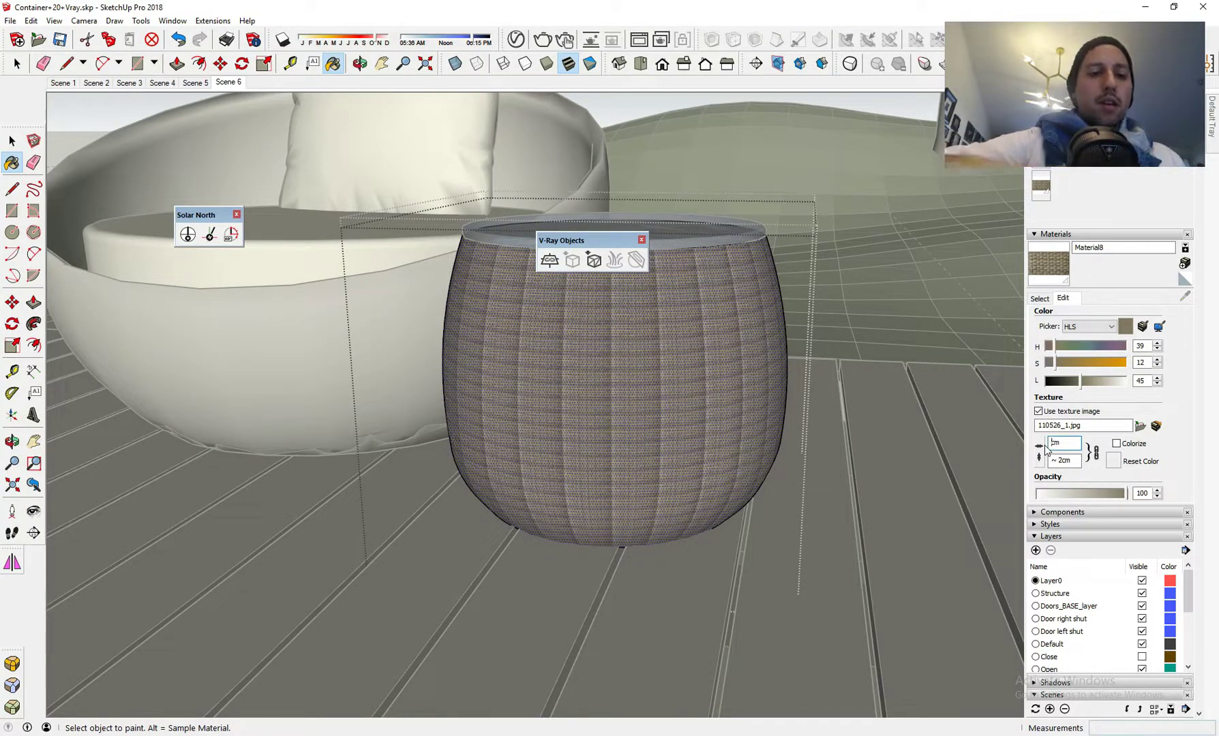
type("70")
middle_click_drag(484, 232, 702, 334)
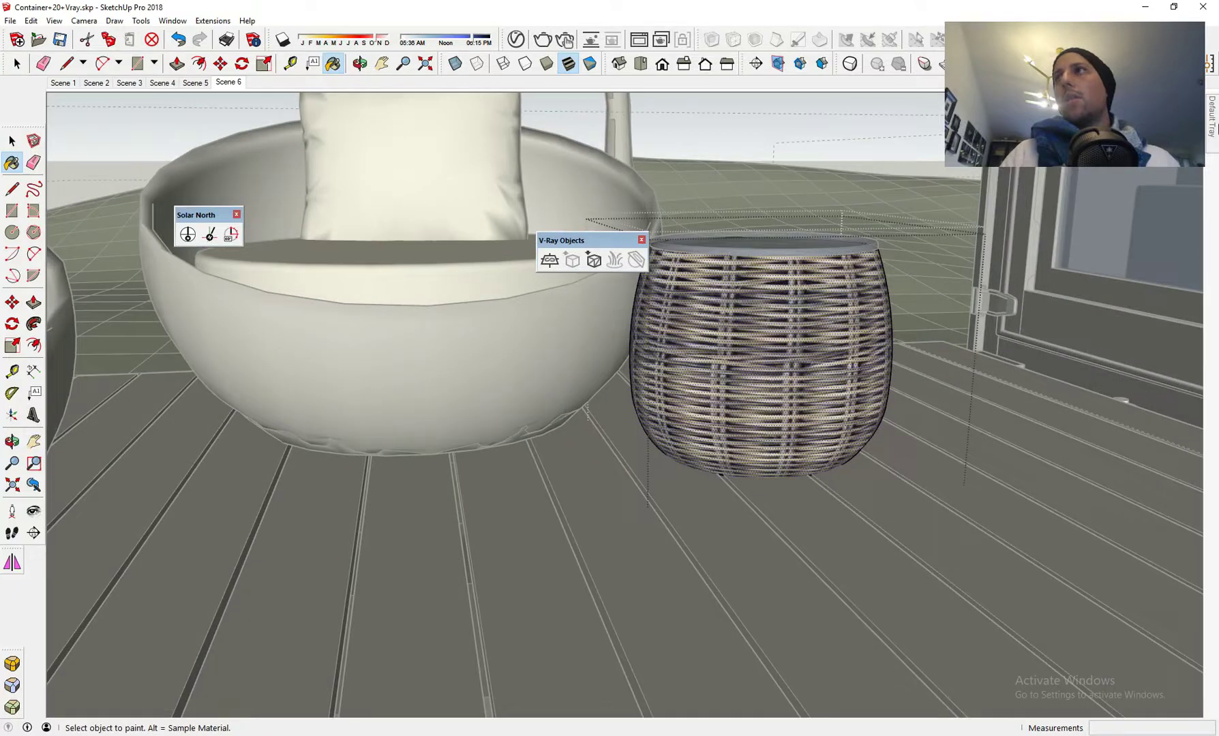
- Set Material8's texture width to 50 cm and leave the side table's editing mode
left_click_drag(1072, 442, 1065, 442)
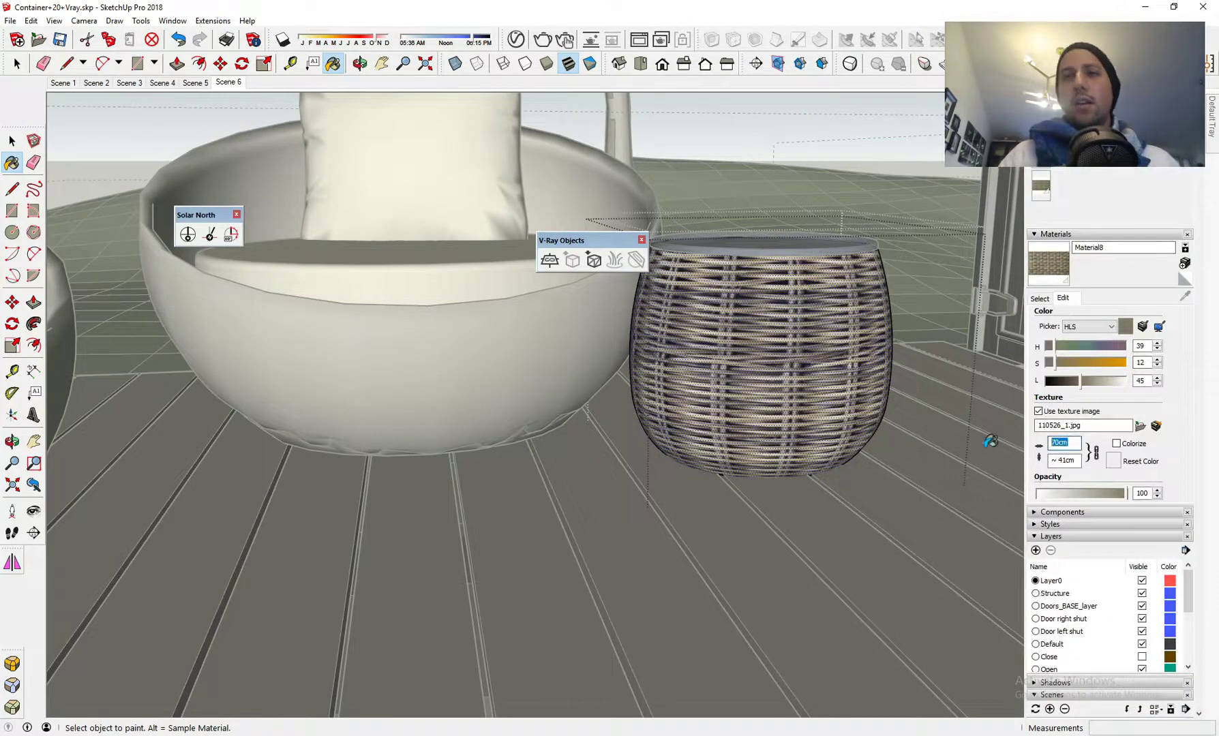
type("50")
key("Return")
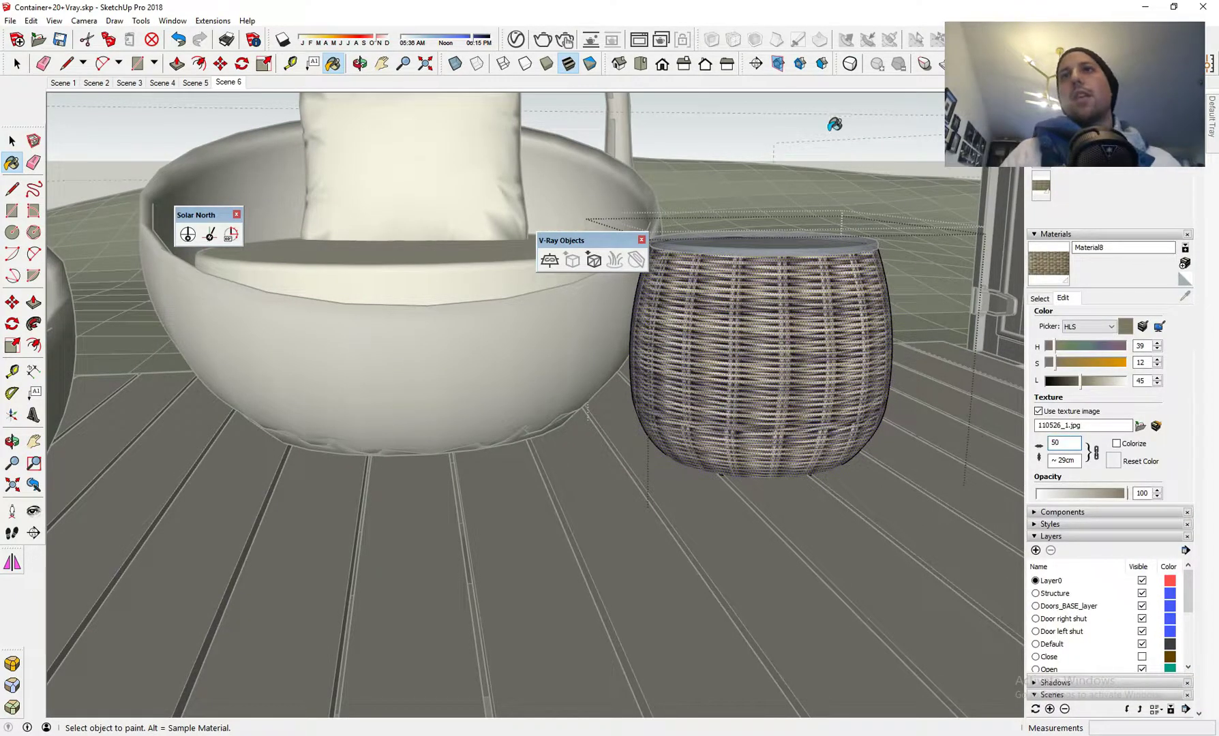
middle_click_drag(835, 122, 849, 186)
key("space")
left_click(848, 182)
scroll(847, 187, "down", 5)
mouse_move(776, 319)
middle_mouse_down()
mouse_move(811, 285)
mouse_move(676, 320)
mouse_move(680, 346)
mouse_move(803, 280)
mouse_move(765, 342)
middle_mouse_up()
left_click(732, 299)
- Open the wicker shell of the chair beside the side table, select all of it, and apply the V-Ray Spherical projection (World)
scroll(731, 301, "up", 2)
scroll(772, 327, "up", 4)
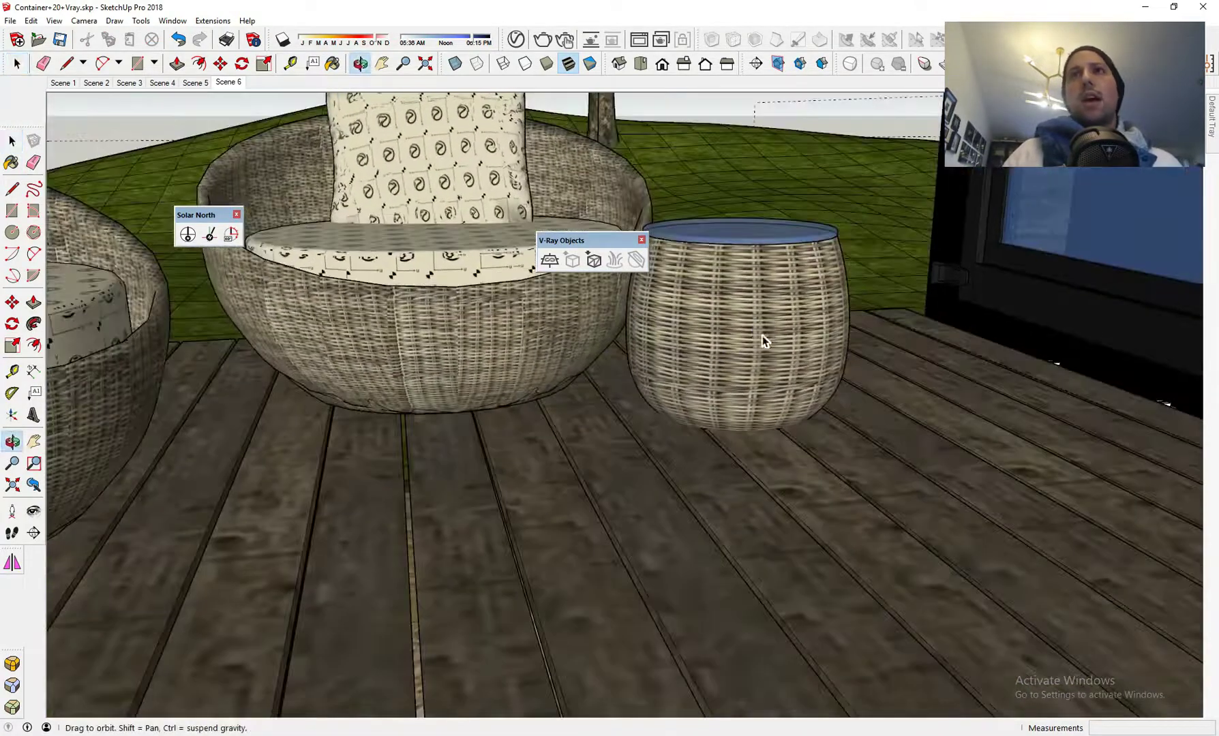
double_click(462, 375)
double_click(446, 367)
triple_click(447, 366)
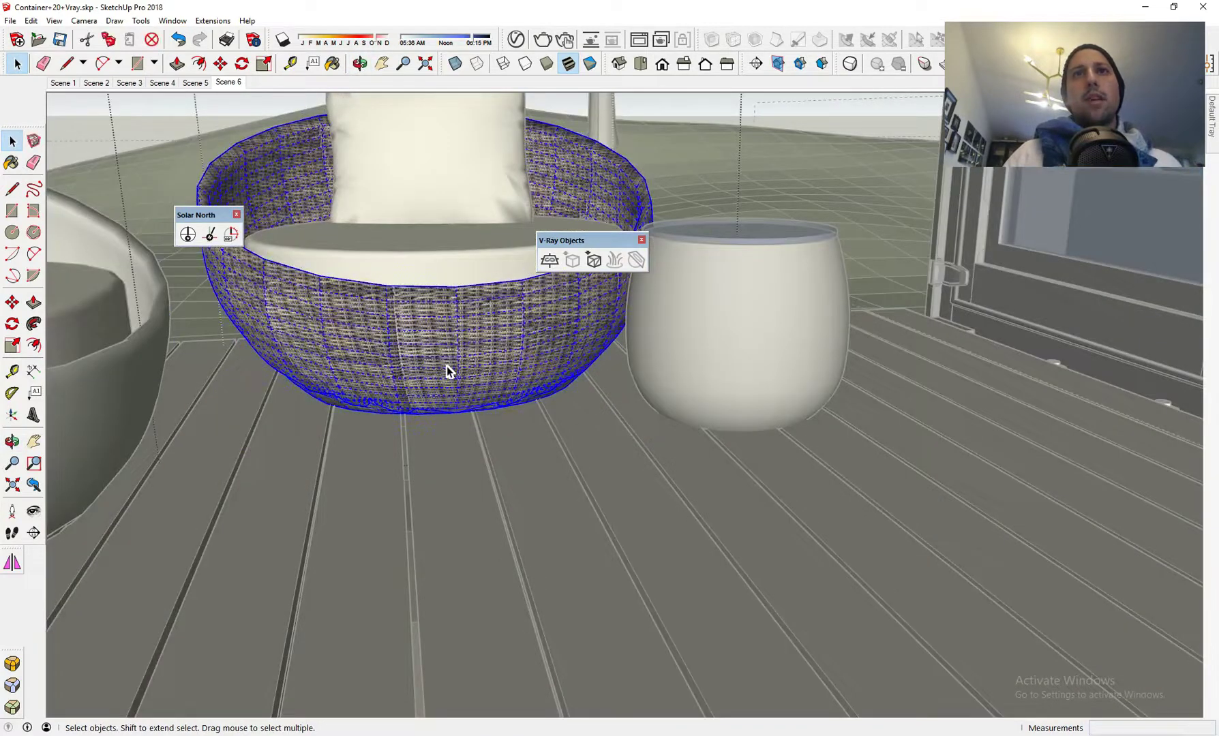
right_click(435, 300)
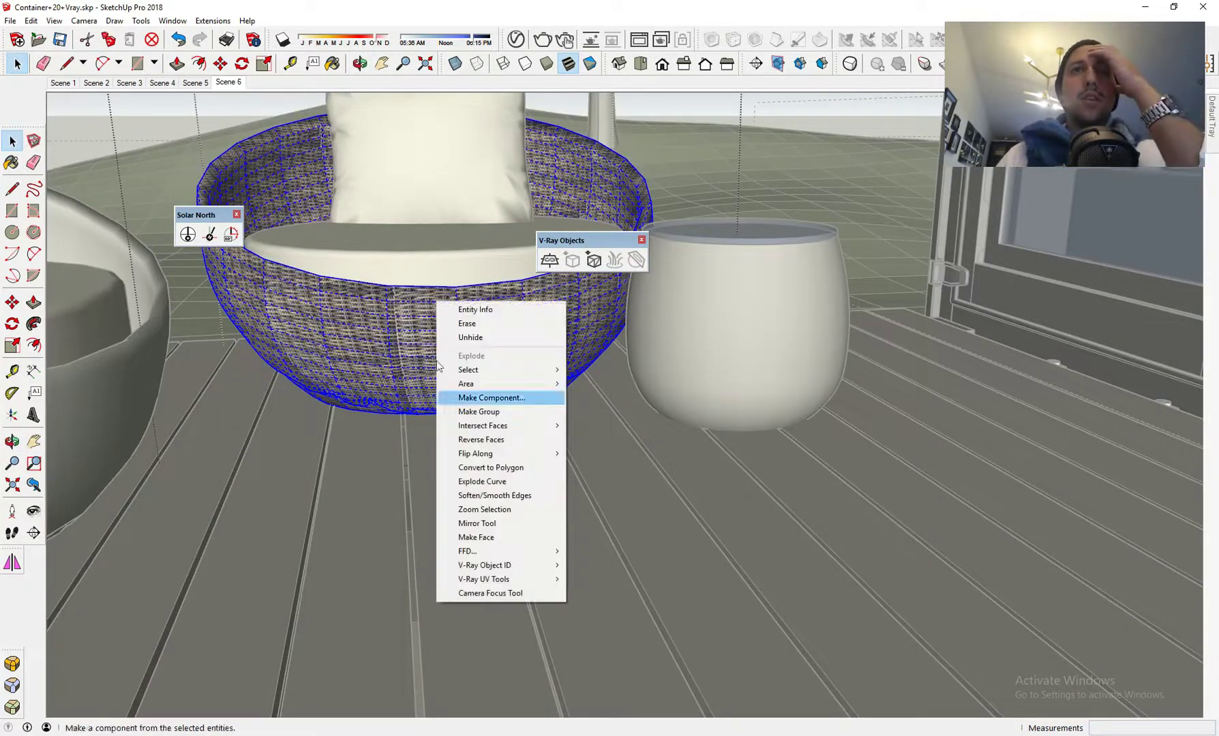
mouse_move(525, 580)
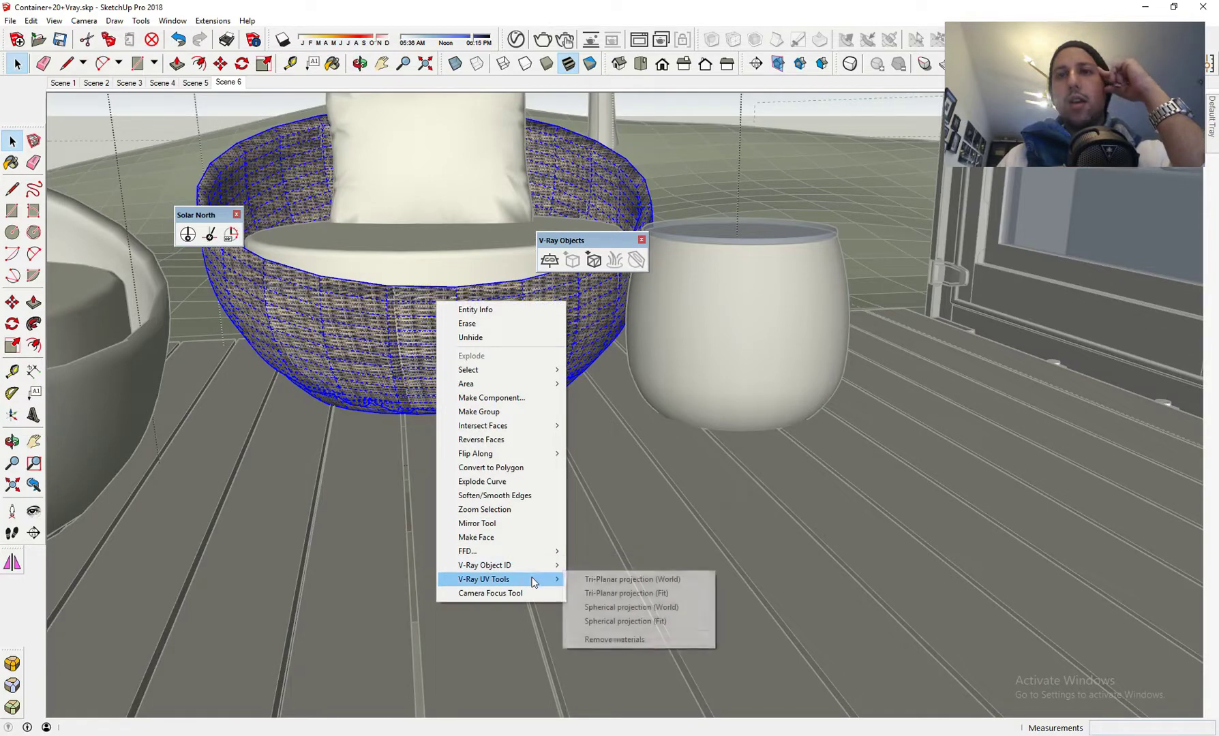
left_click(624, 610)
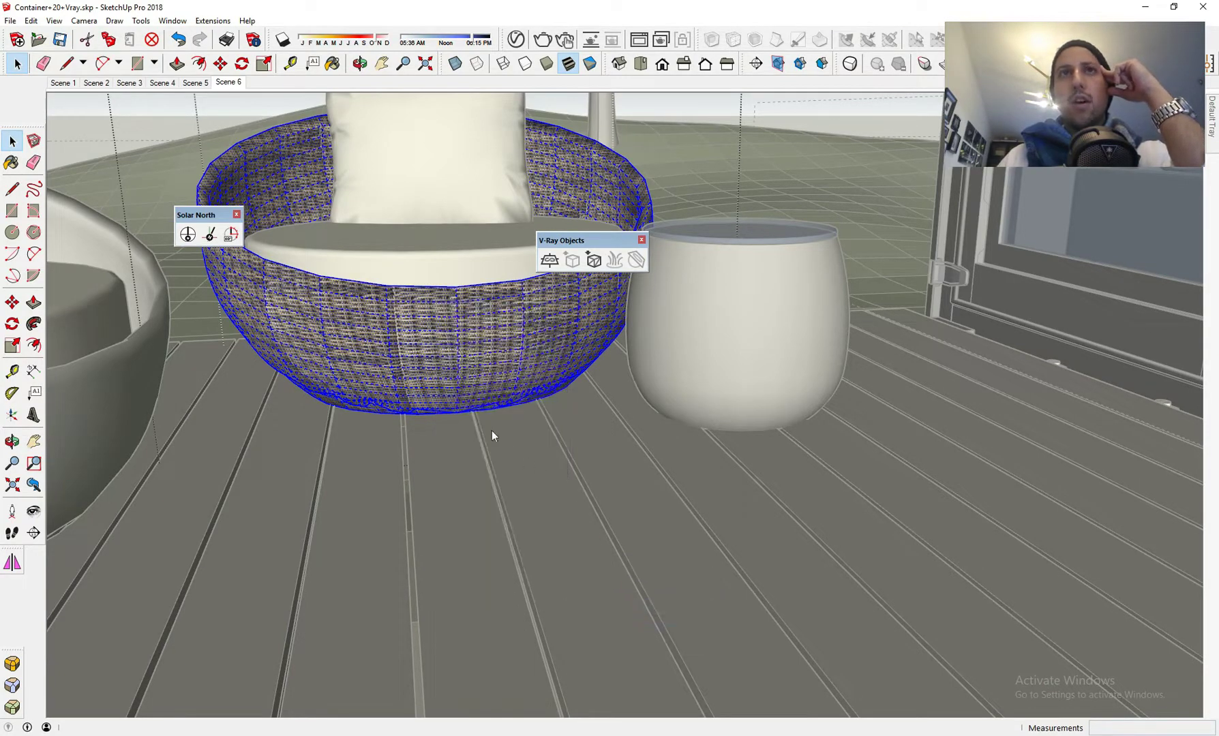
middle_click_drag(457, 385, 482, 383)
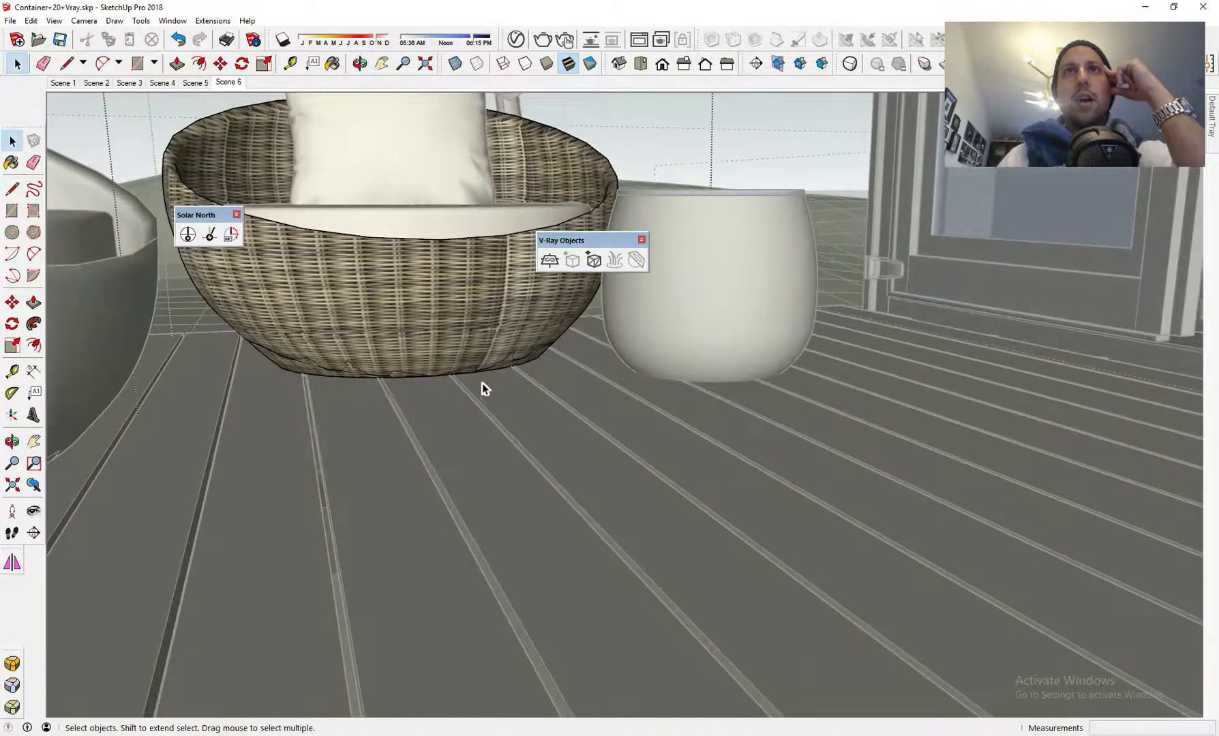
- Open the front chair's wicker shell for editing, select its entire surface, and apply the V-Ray Spherical projection (World)
scroll(651, 415, "down", 4)
double_click(235, 392)
left_click(230, 390)
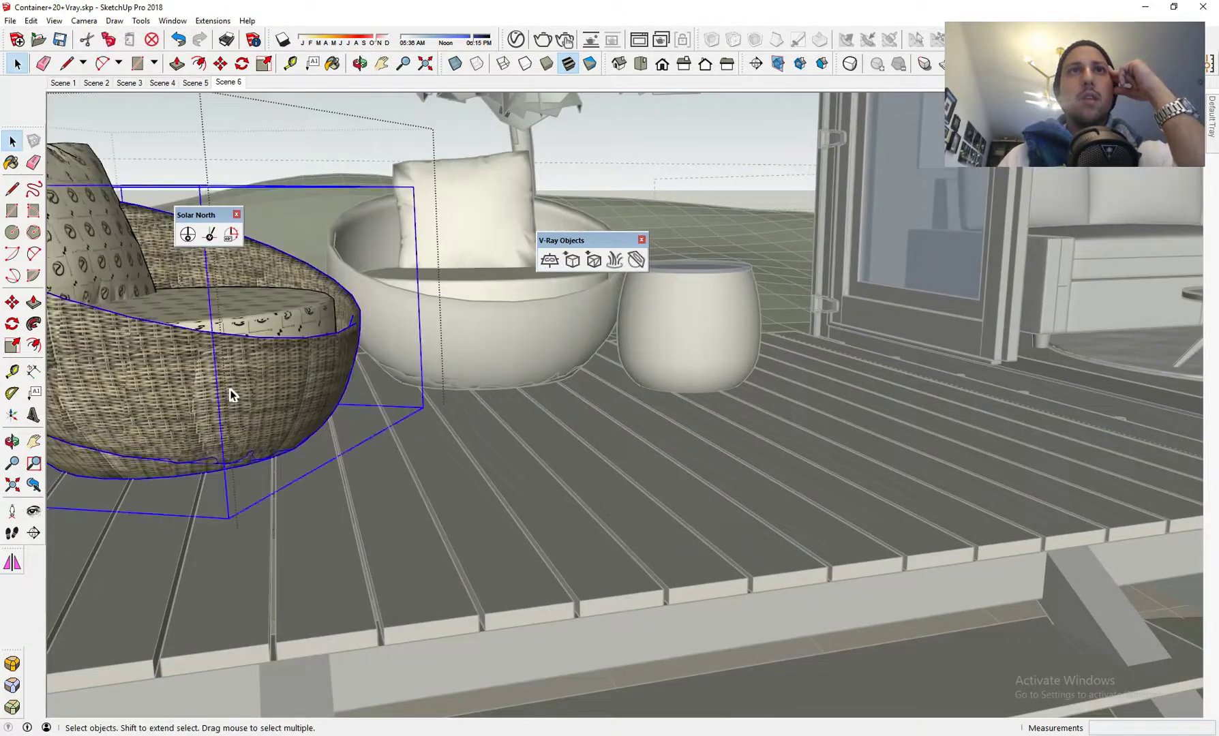
triple_click(231, 394)
right_click(230, 390)
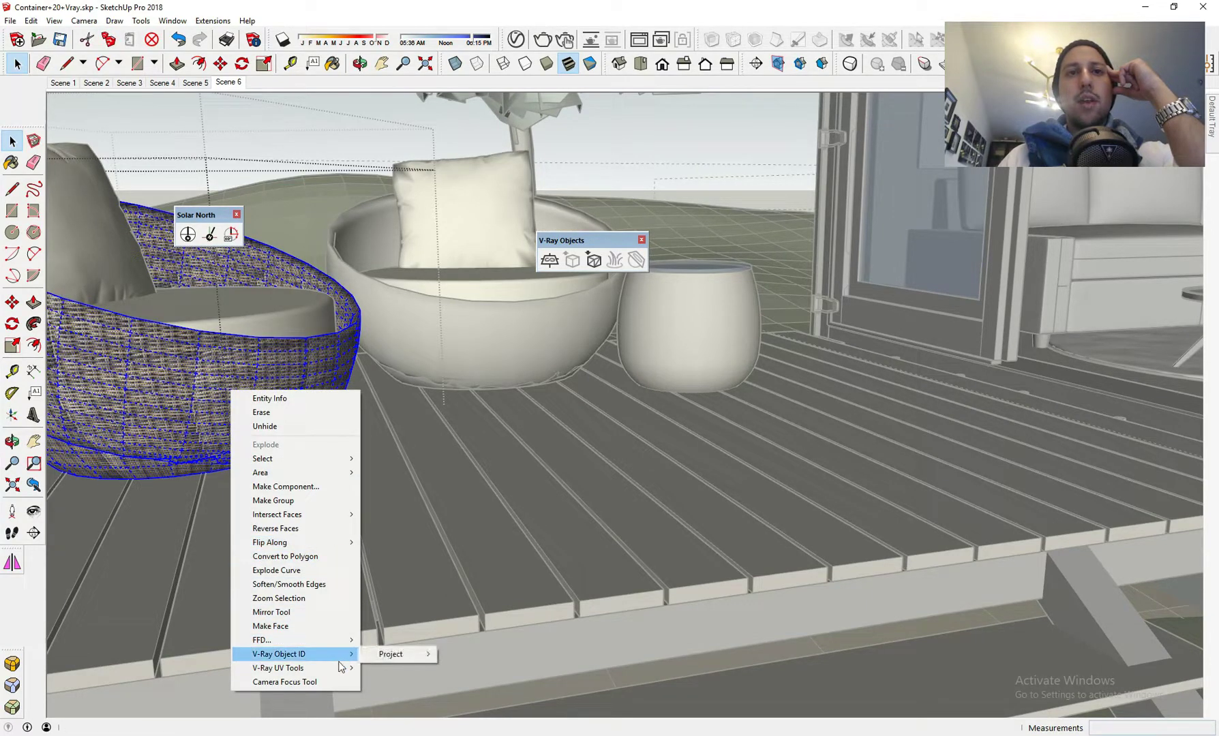
mouse_move(342, 669)
left_click(408, 696)
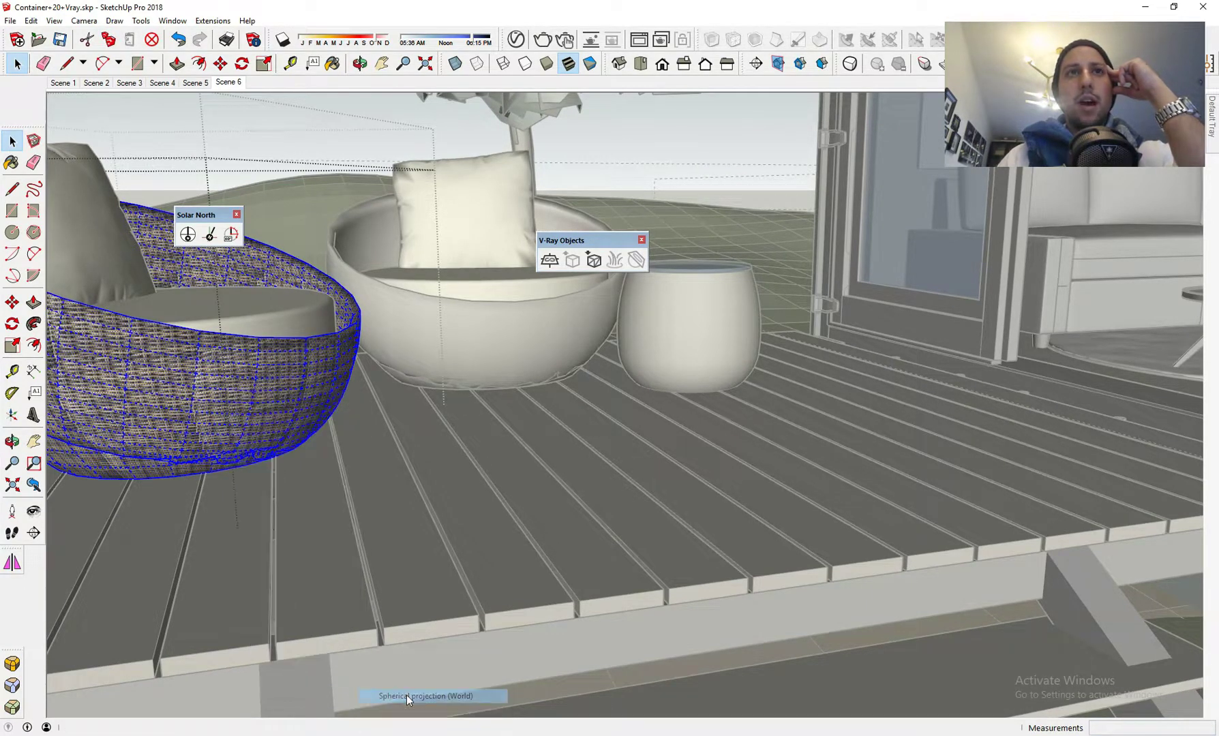
scroll(605, 524, "down", 3)
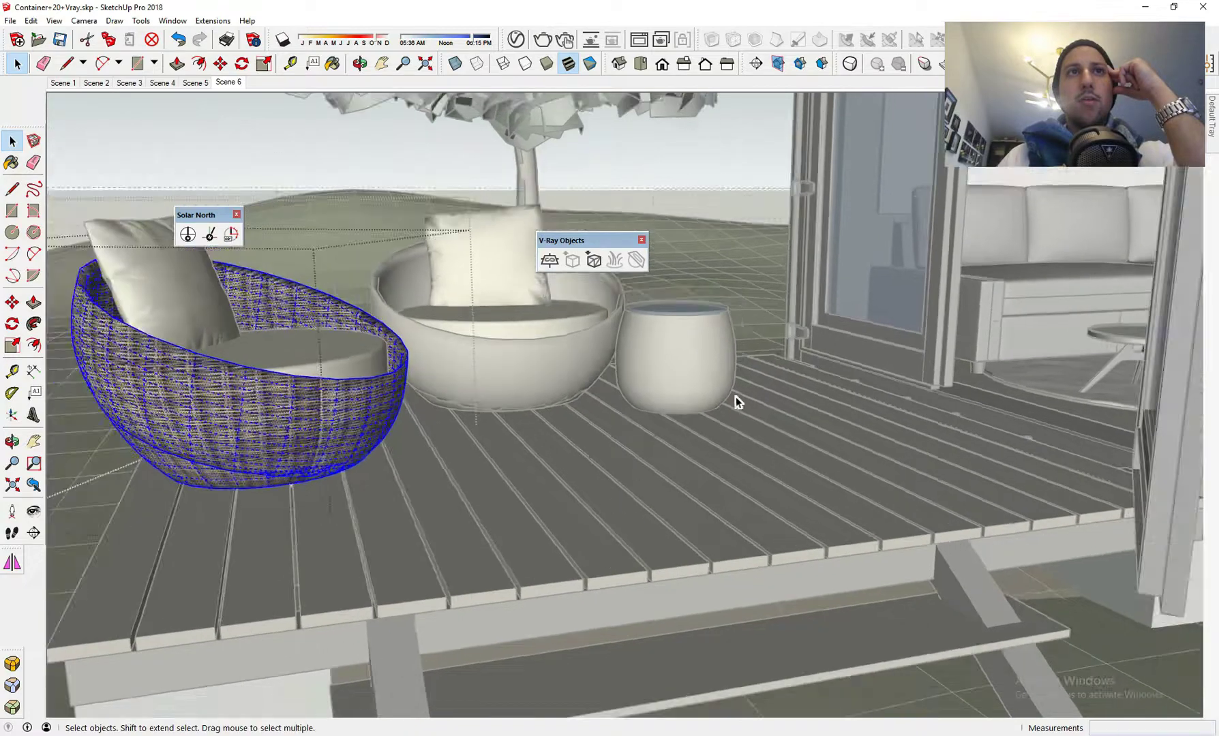
left_click(805, 435)
mouse_move(806, 441)
middle_mouse_down()
mouse_move(781, 390)
mouse_move(776, 414)
middle_mouse_up()
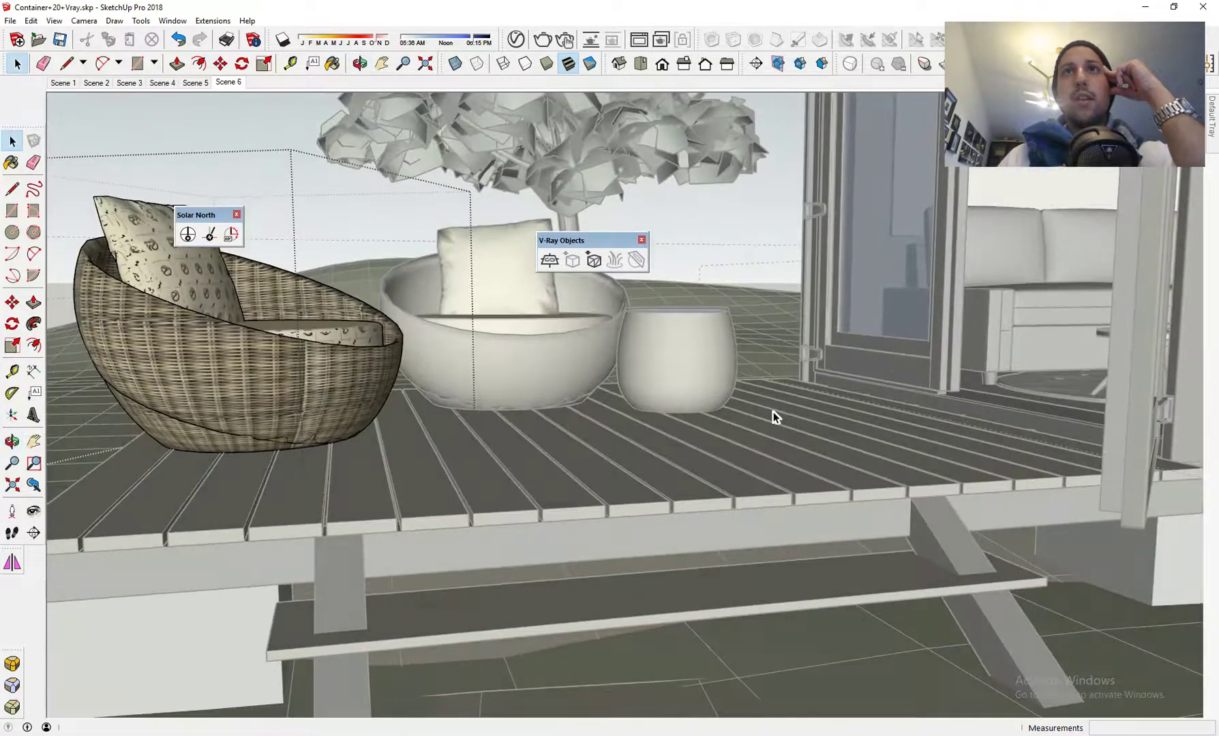
- Return to the Scene 6 view and open Material8's quick settings in the V-Ray Asset Editor
left_click(229, 82)
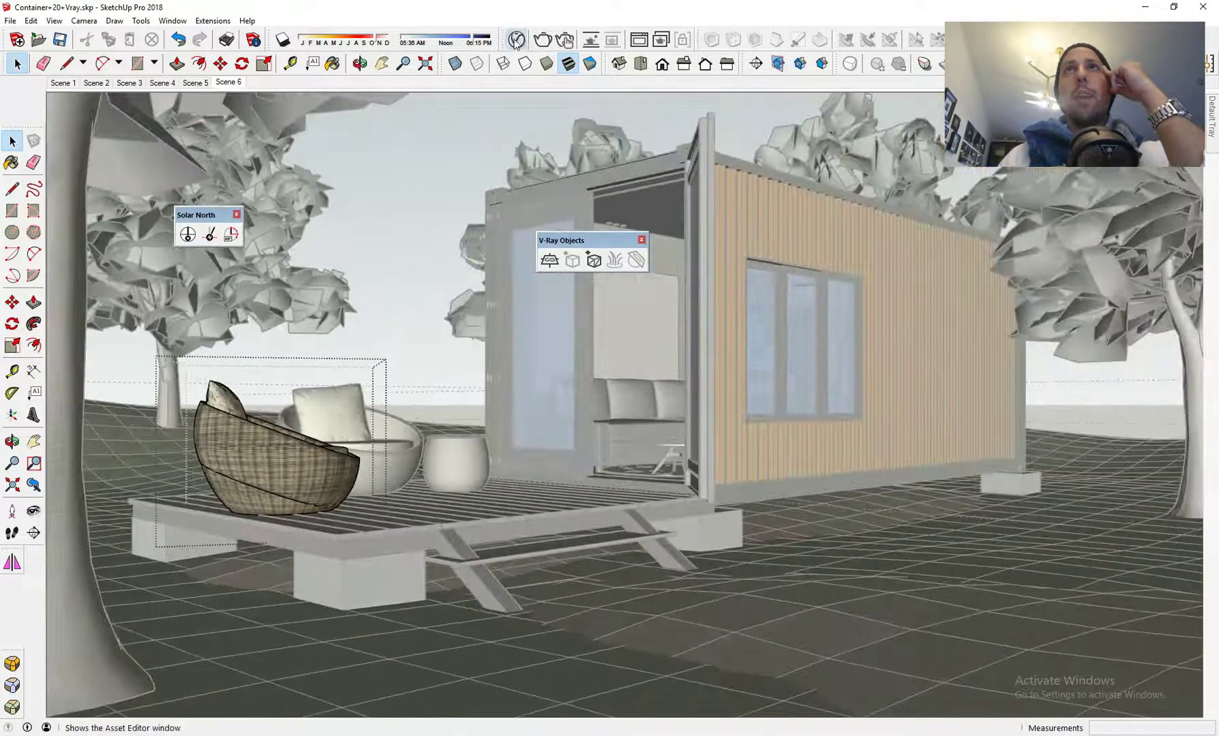
left_click(516, 39)
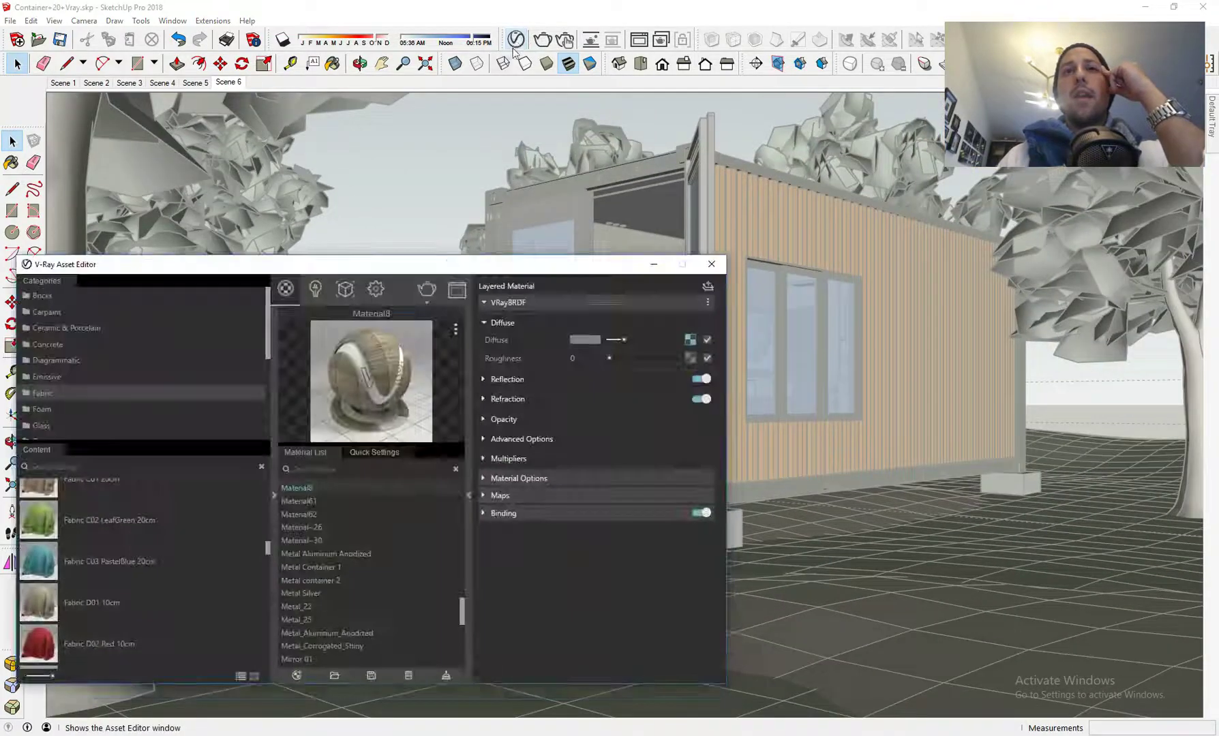
left_click(397, 453)
- Paste a copy of Material8's diffuse texture into its Bump slot and set the bump amount to 2.5
right_click(432, 499)
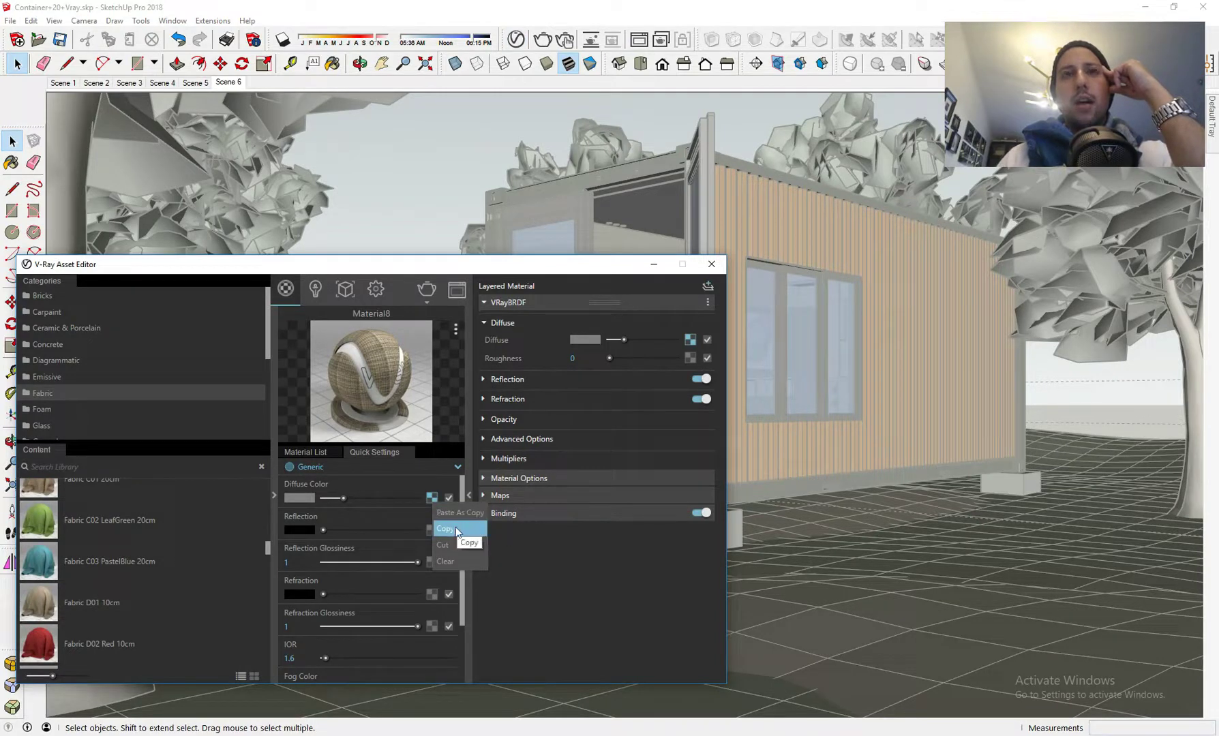
left_click(455, 528)
scroll(433, 532, "down", 3)
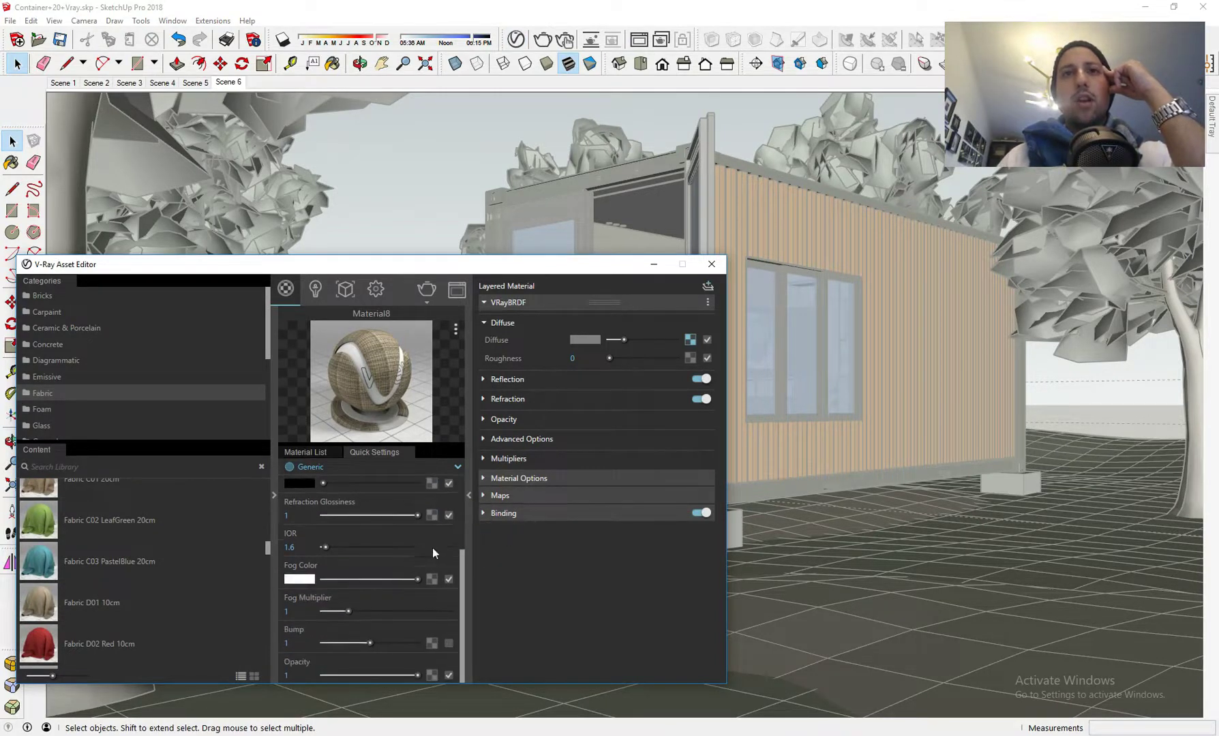
right_click(429, 643)
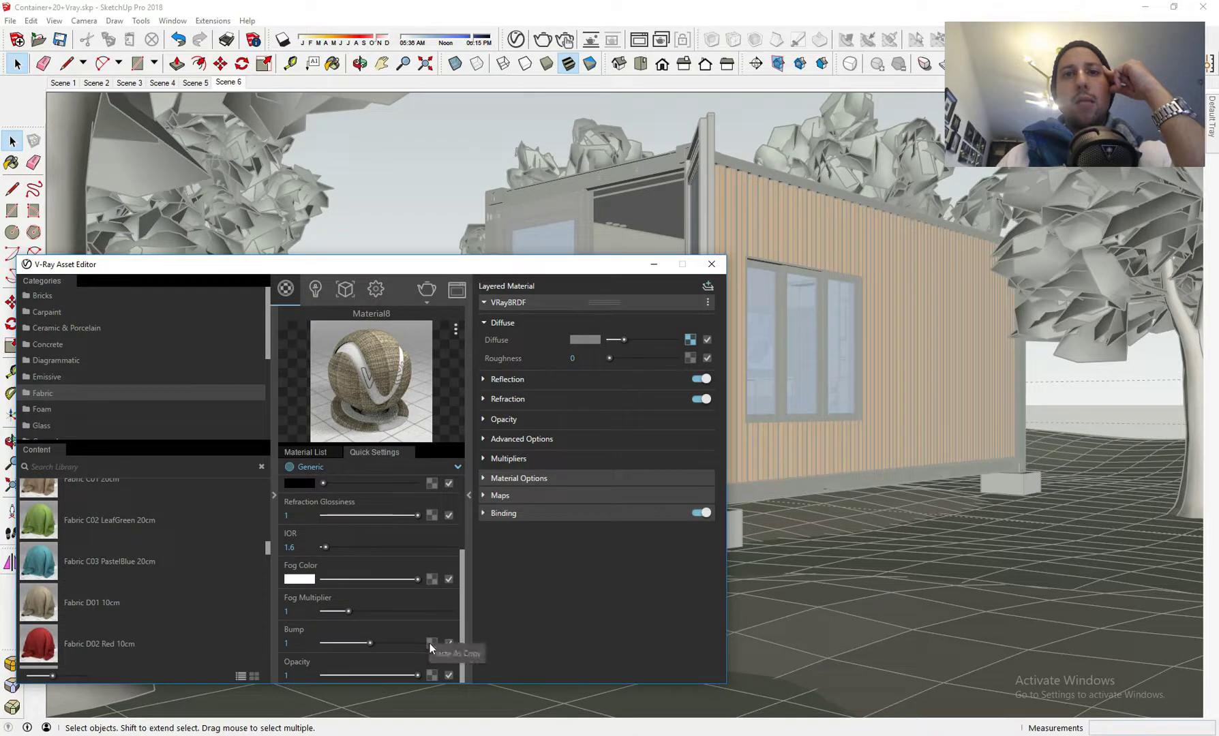
left_click(437, 656)
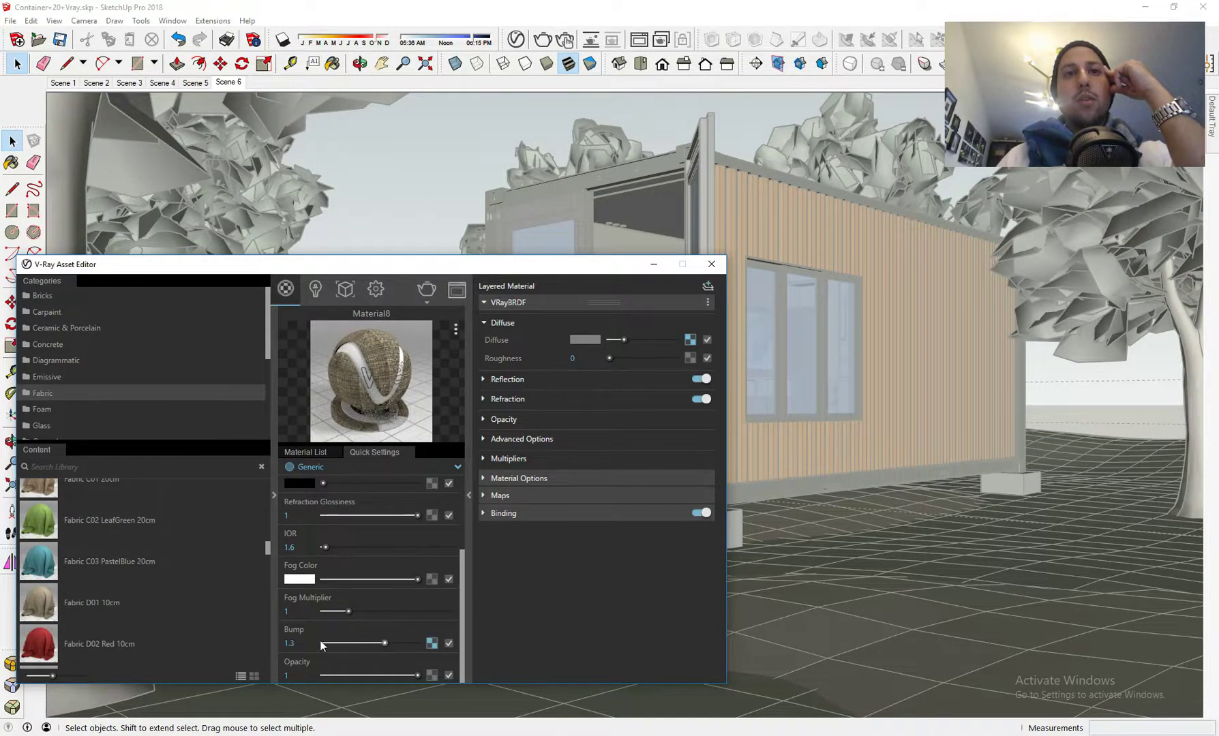
type("2.5")
key("Return")
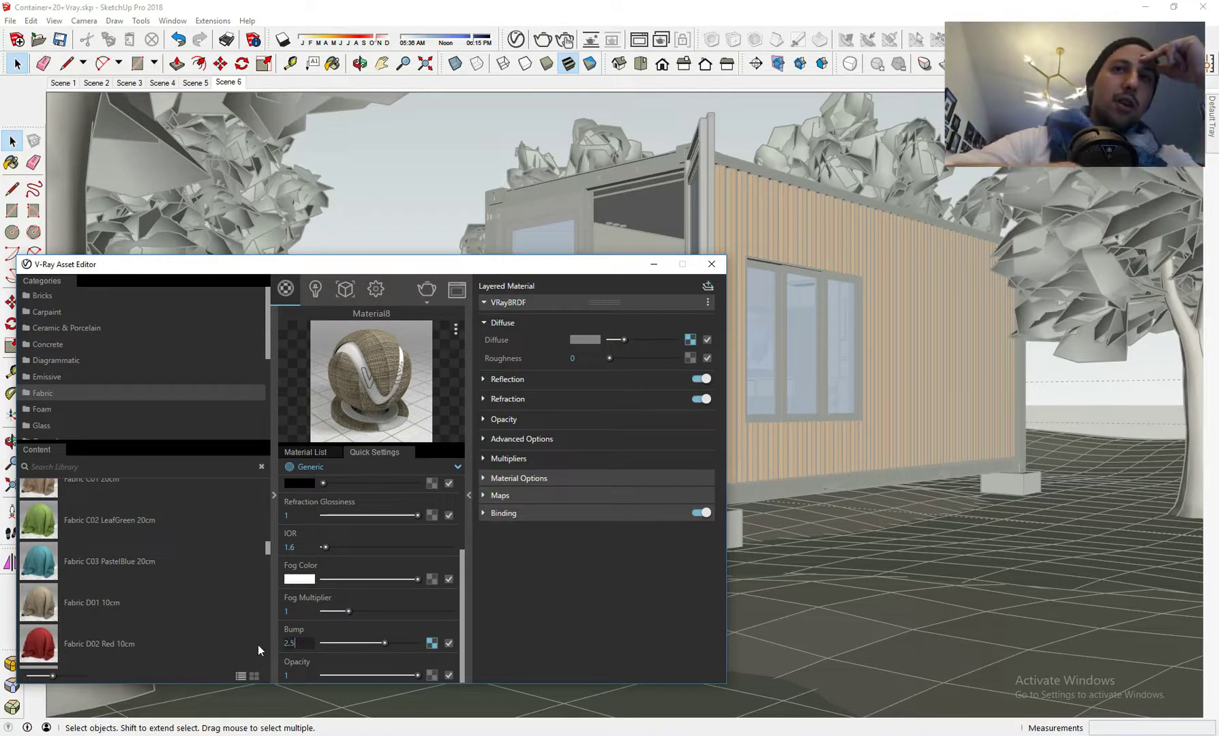
- Raise Material8's reflection color to a light grey of 0.885 and set its reflection glossiness to 0.75
scroll(380, 585, "up", 3)
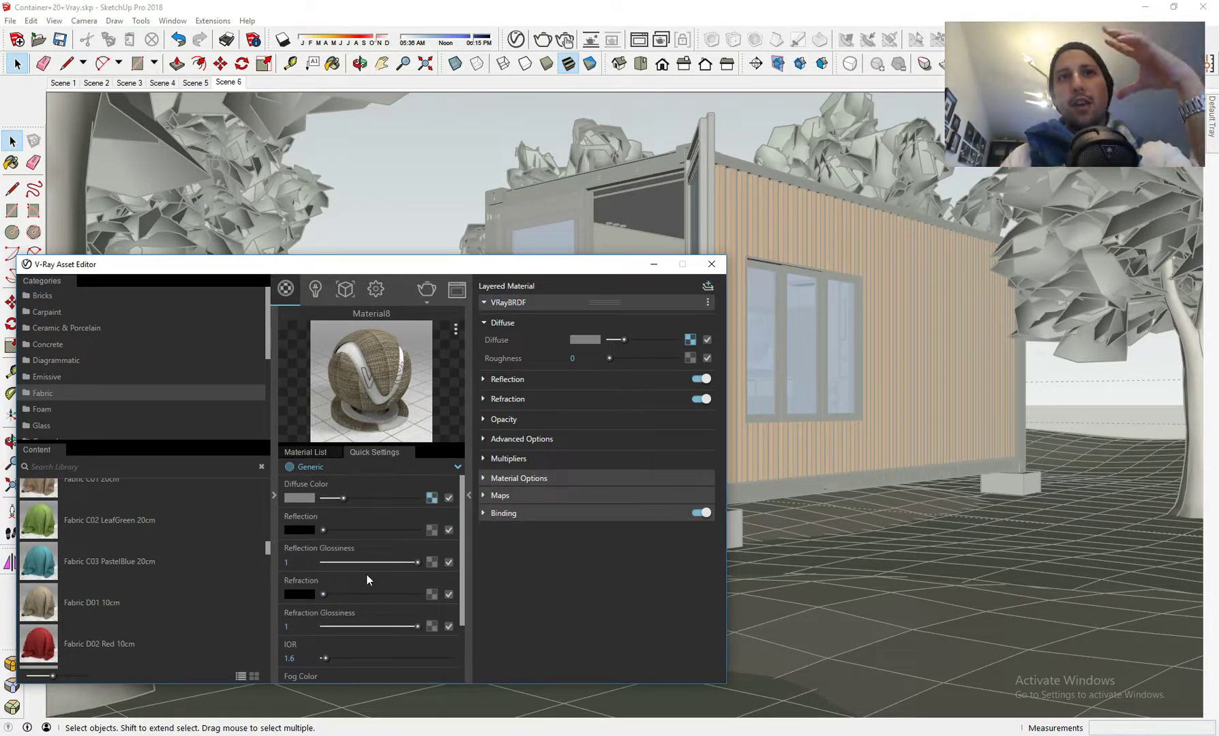
left_click(394, 531)
left_click(306, 531)
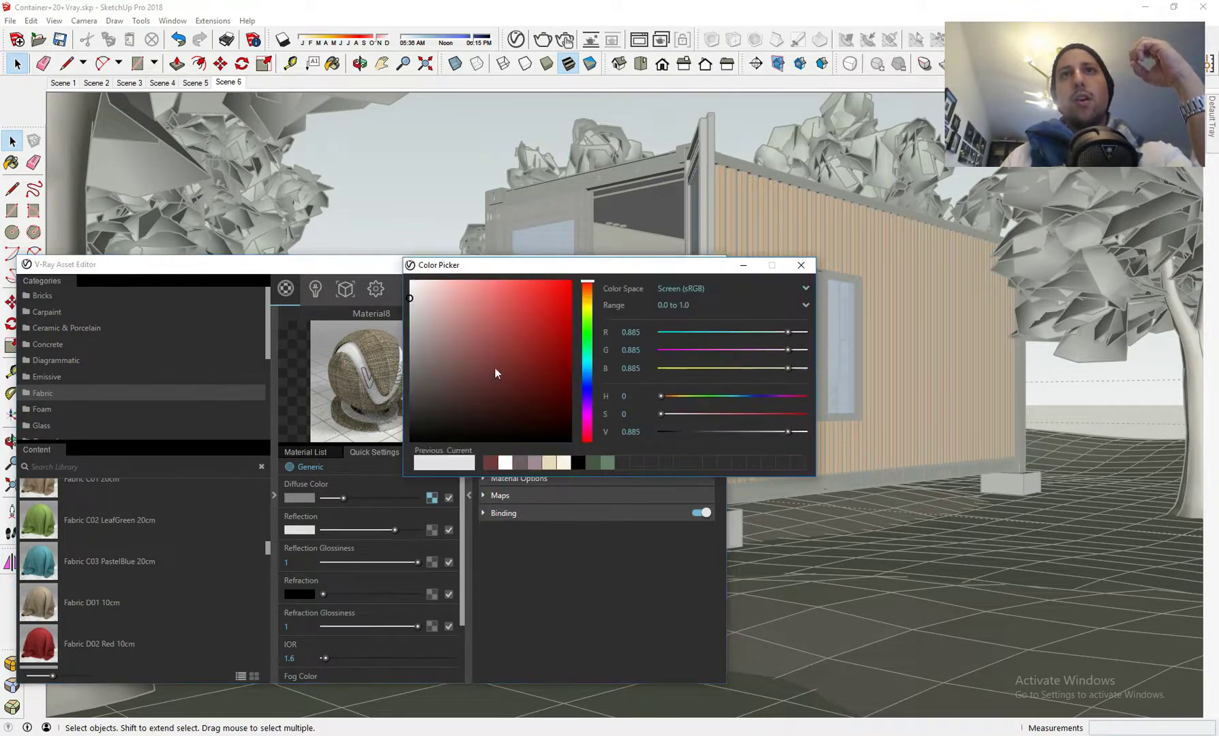
left_click(587, 298)
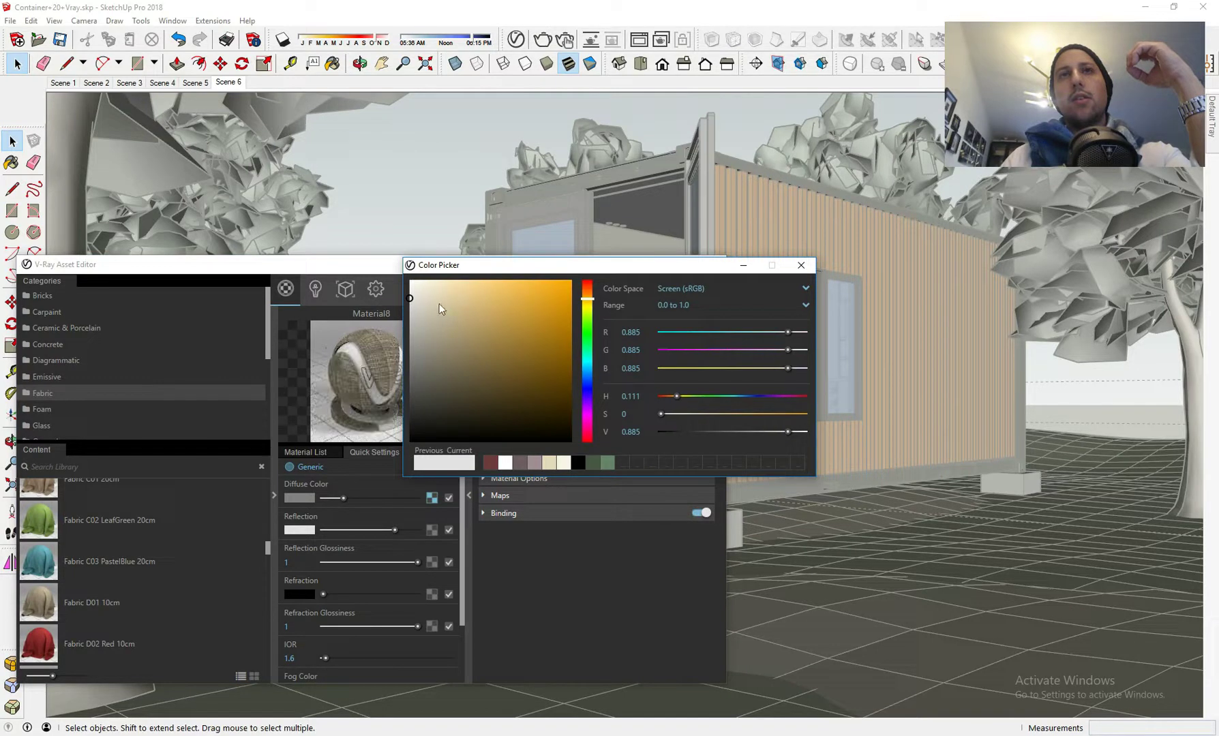
left_click(801, 265)
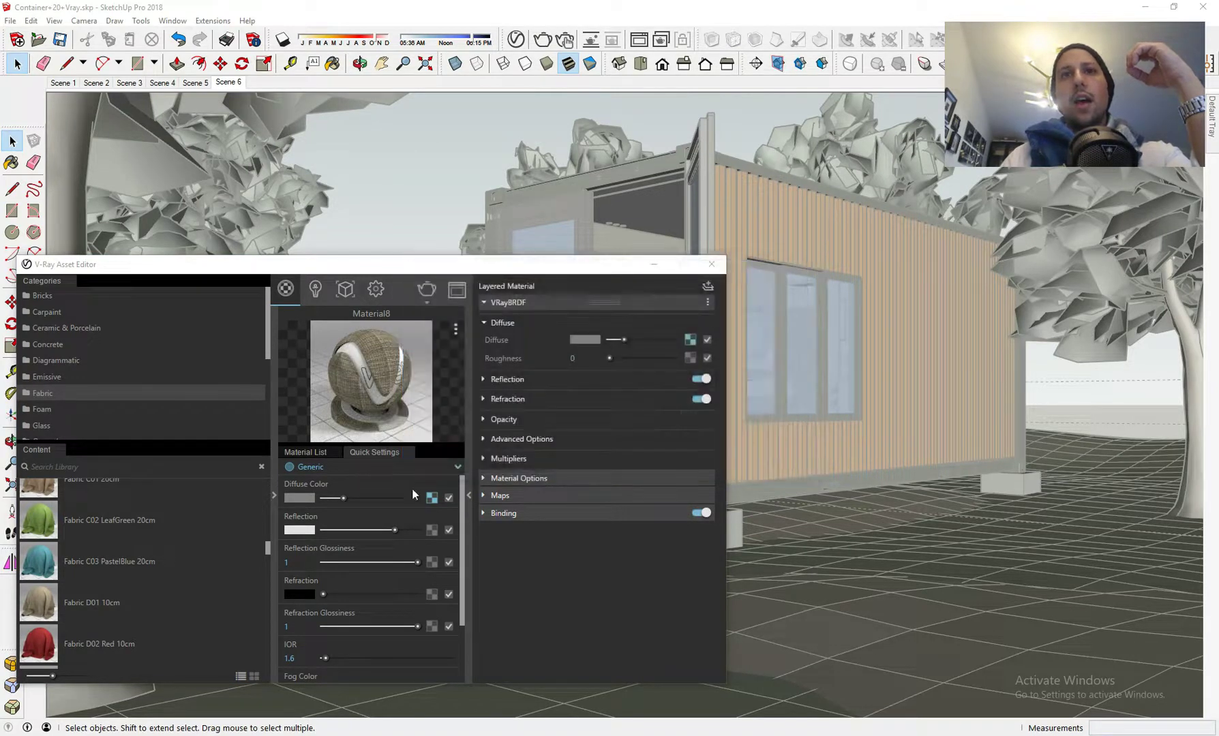
left_click(404, 561)
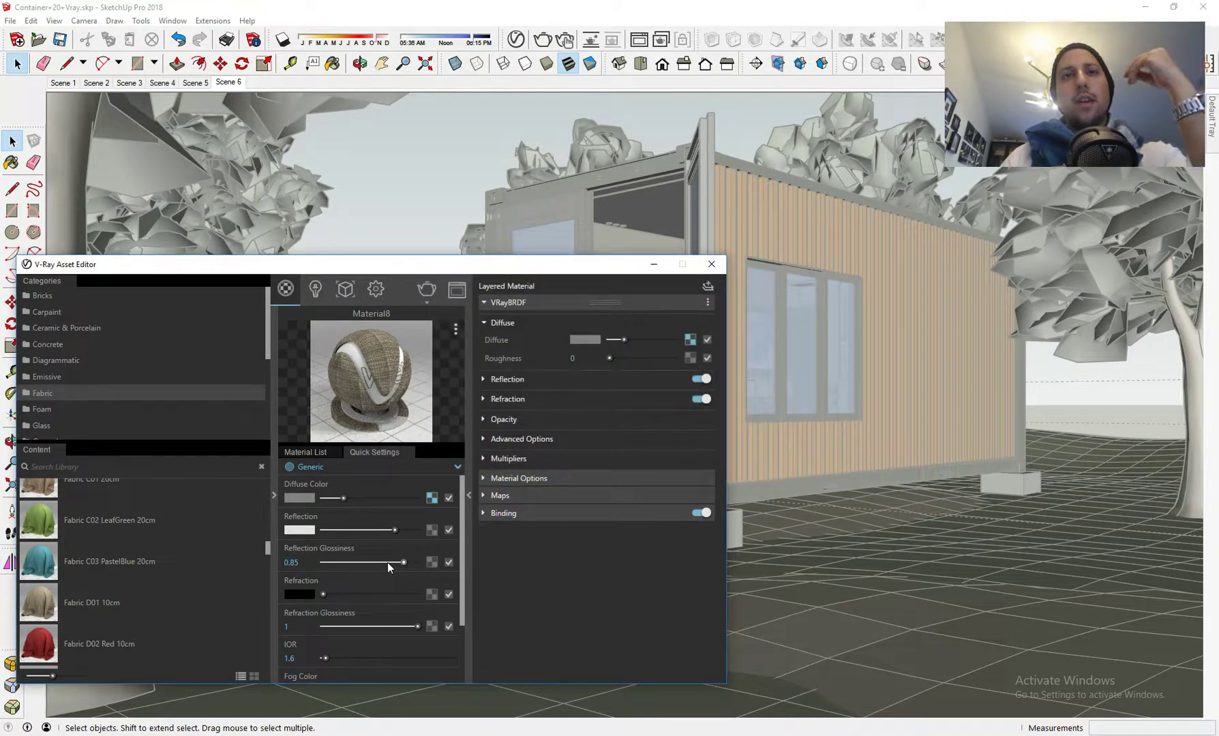
left_click(394, 561)
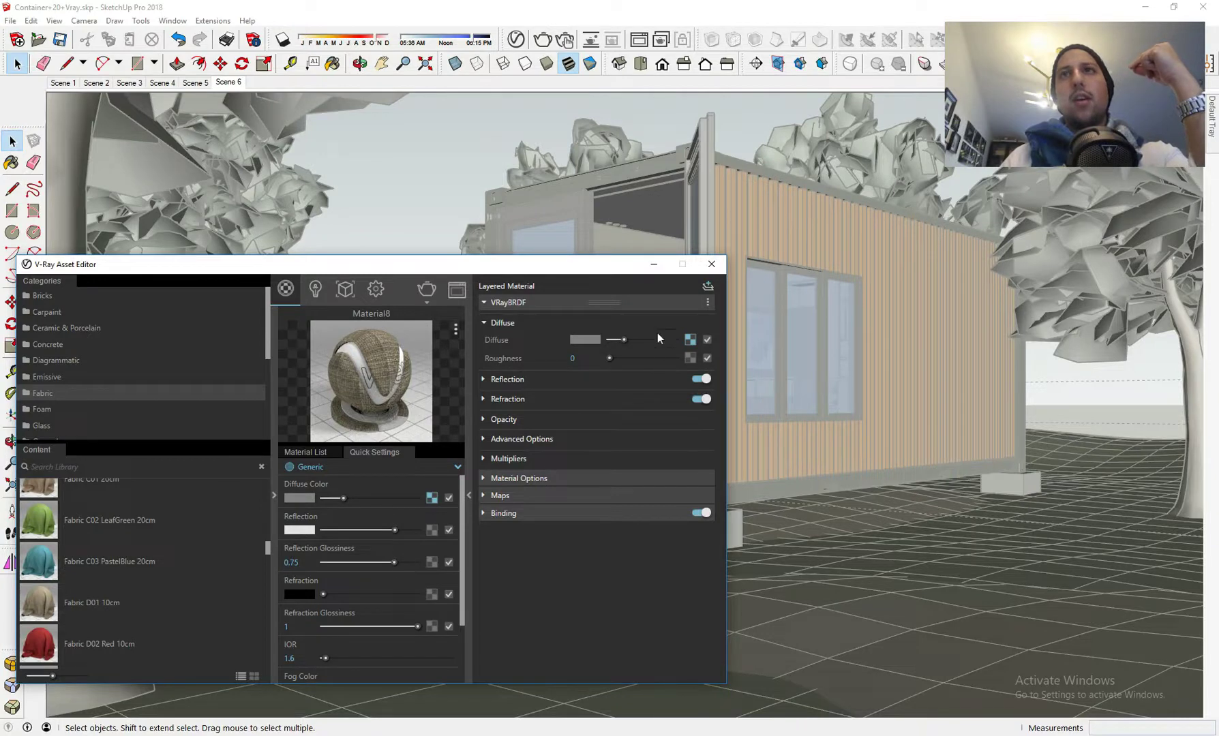
- Sample the container's blue glass material in the model and open it for editing in the V-Ray Asset Editor
left_click(710, 265)
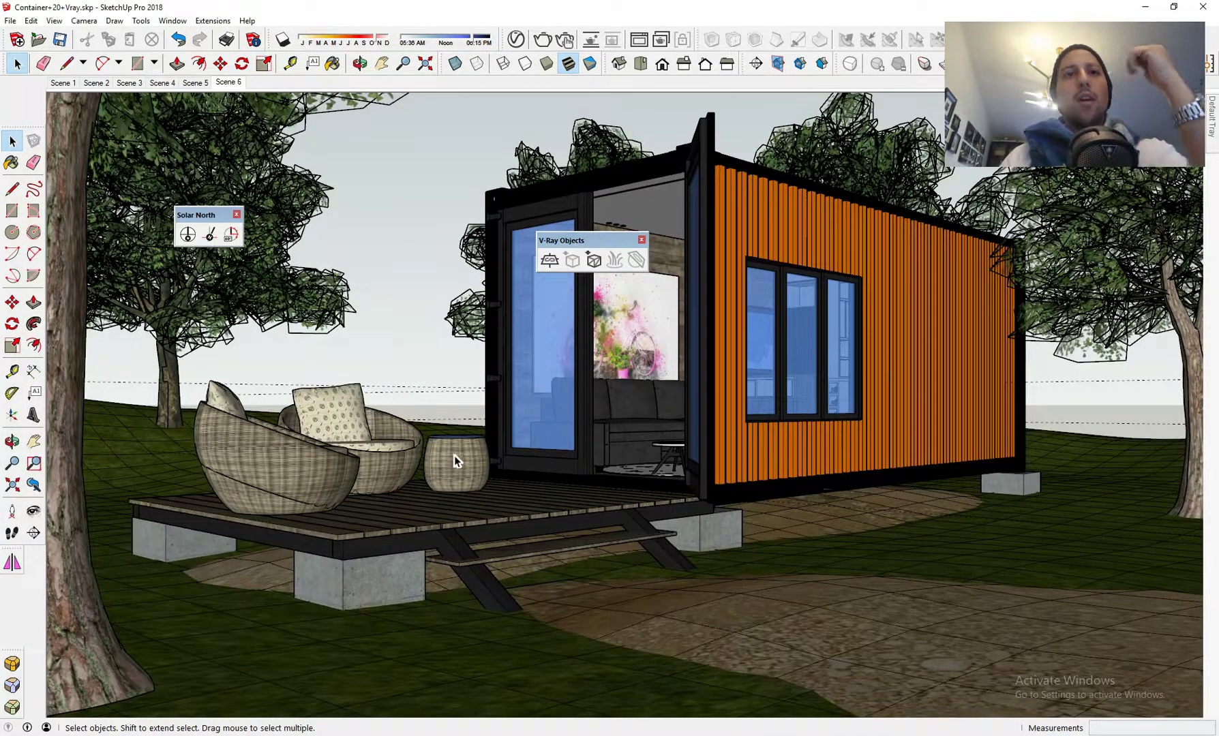
key("b")
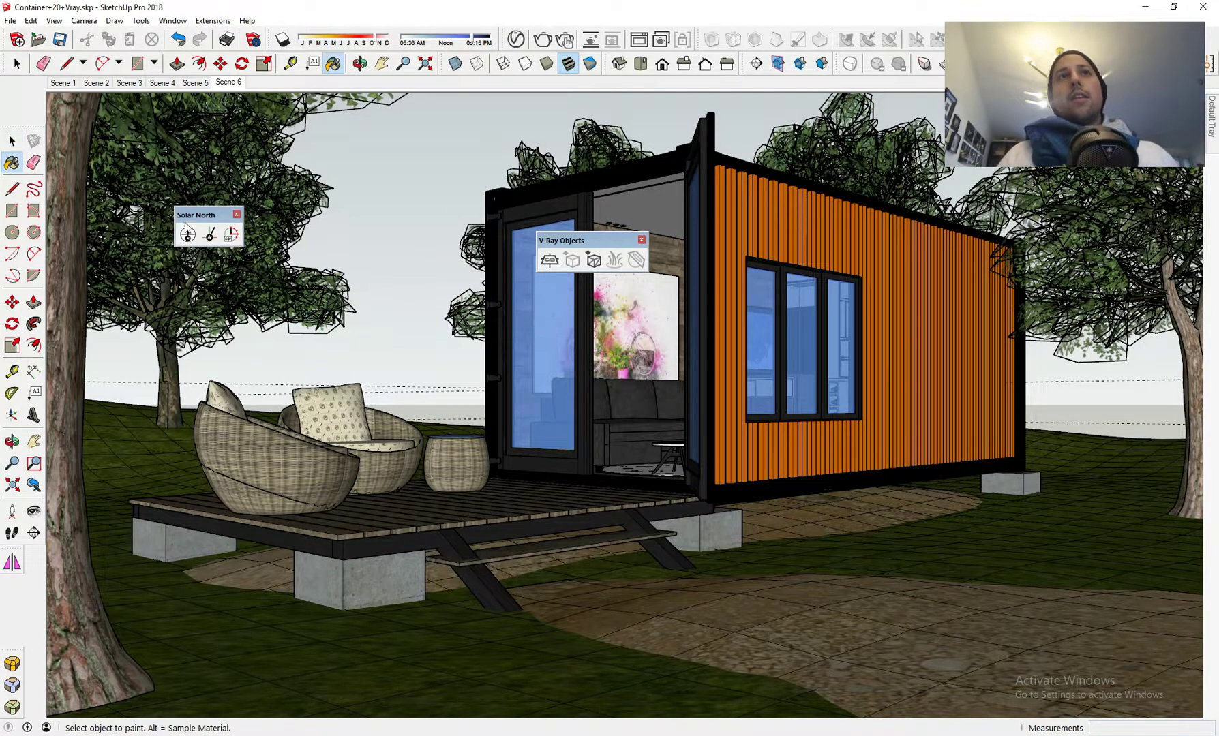
left_click(516, 39)
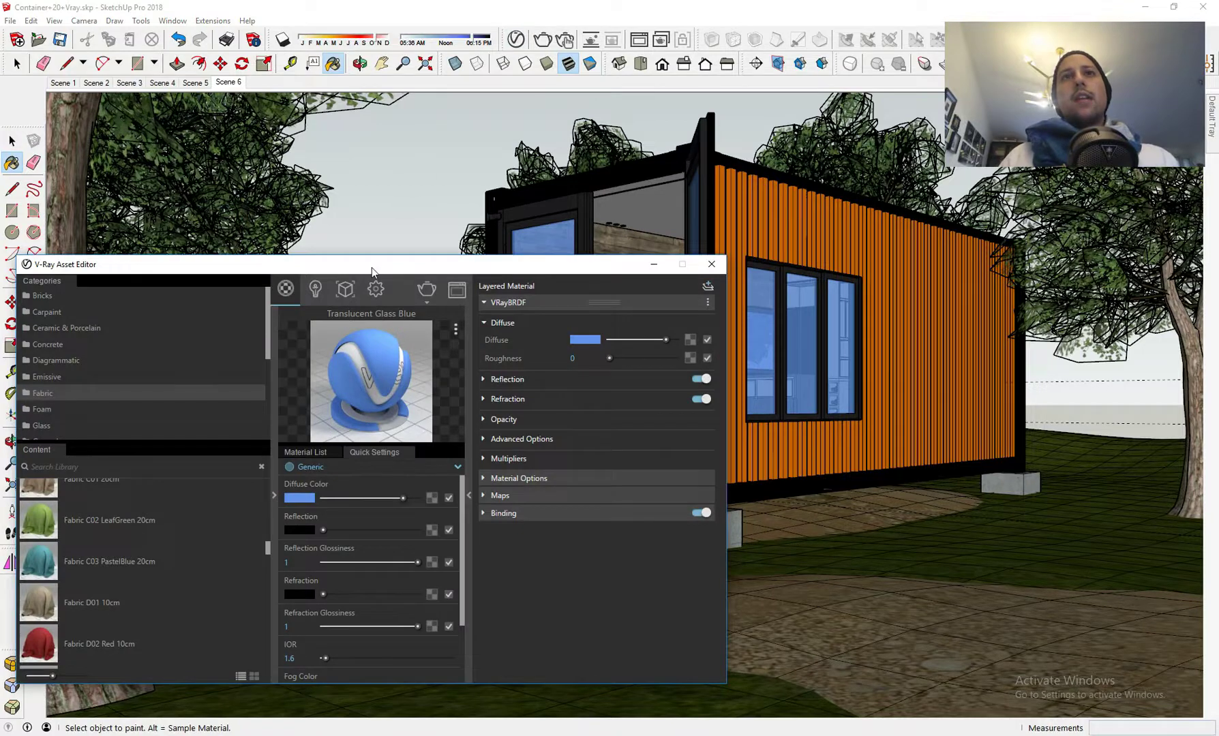
left_click_drag(372, 271, 592, 132)
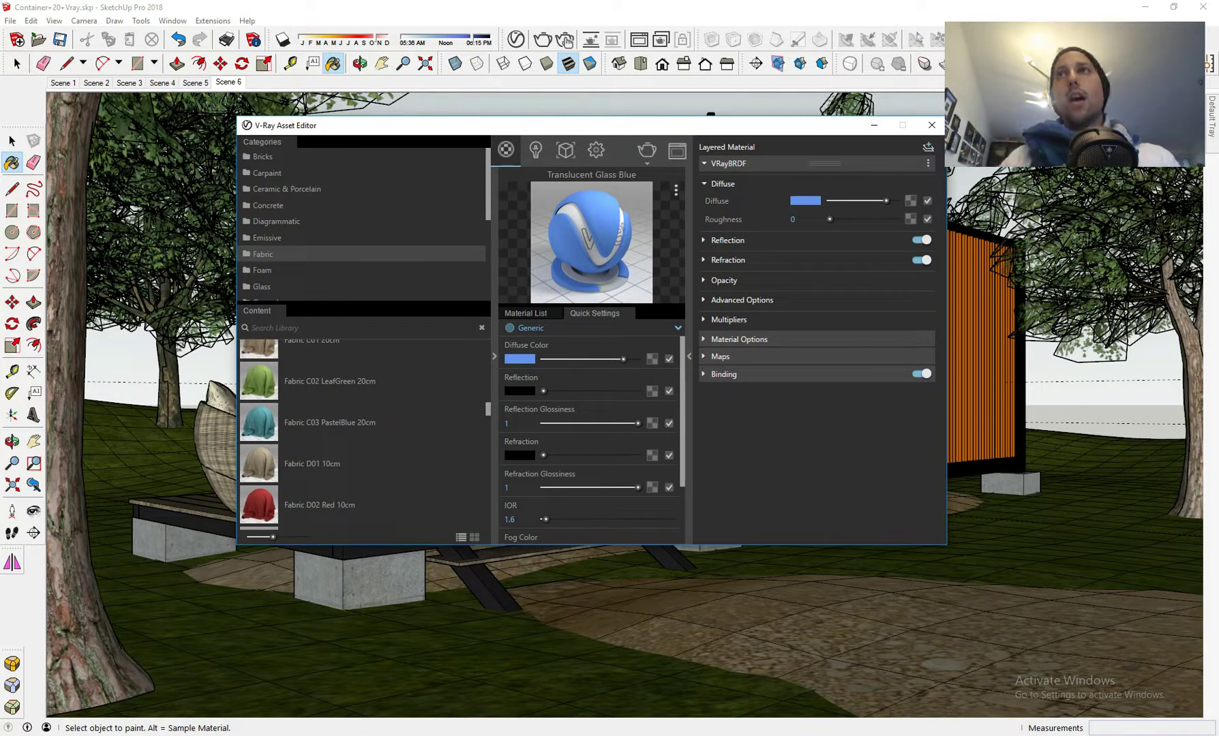
- Add a Reflection layer to the Translucent Glass Blue material and delete its VRayBRDF layer
left_click(928, 148)
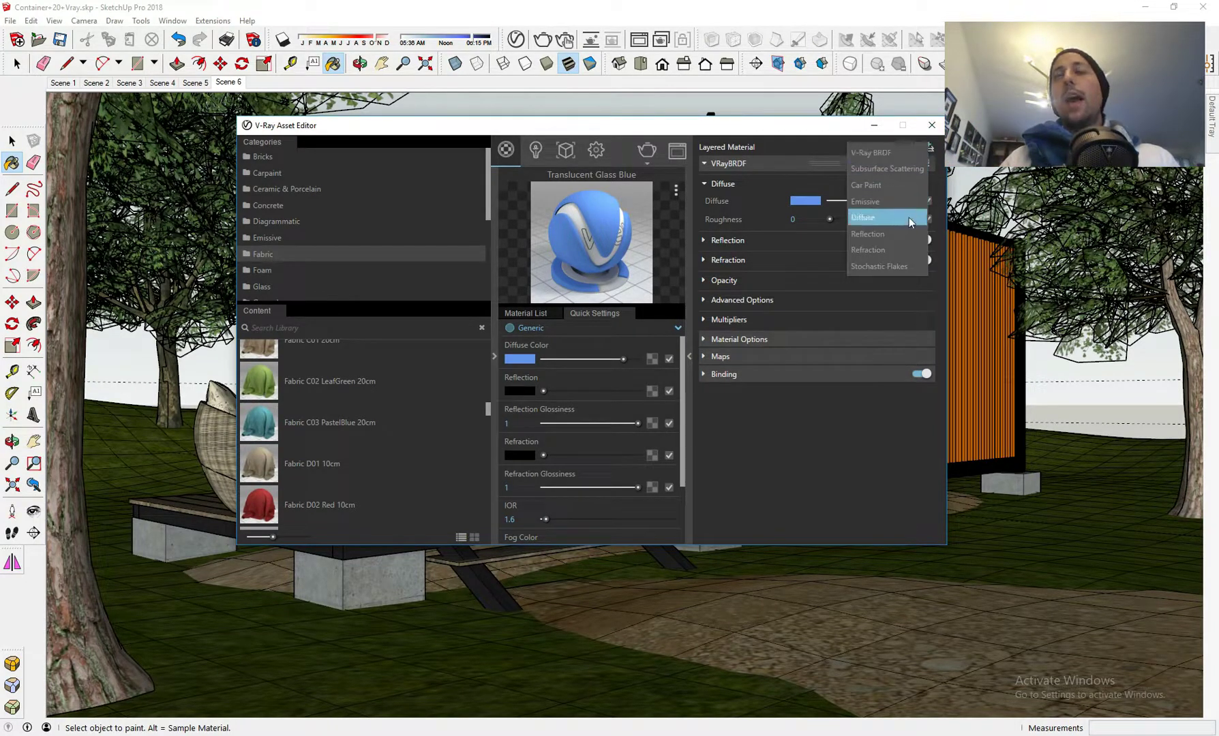
left_click(899, 240)
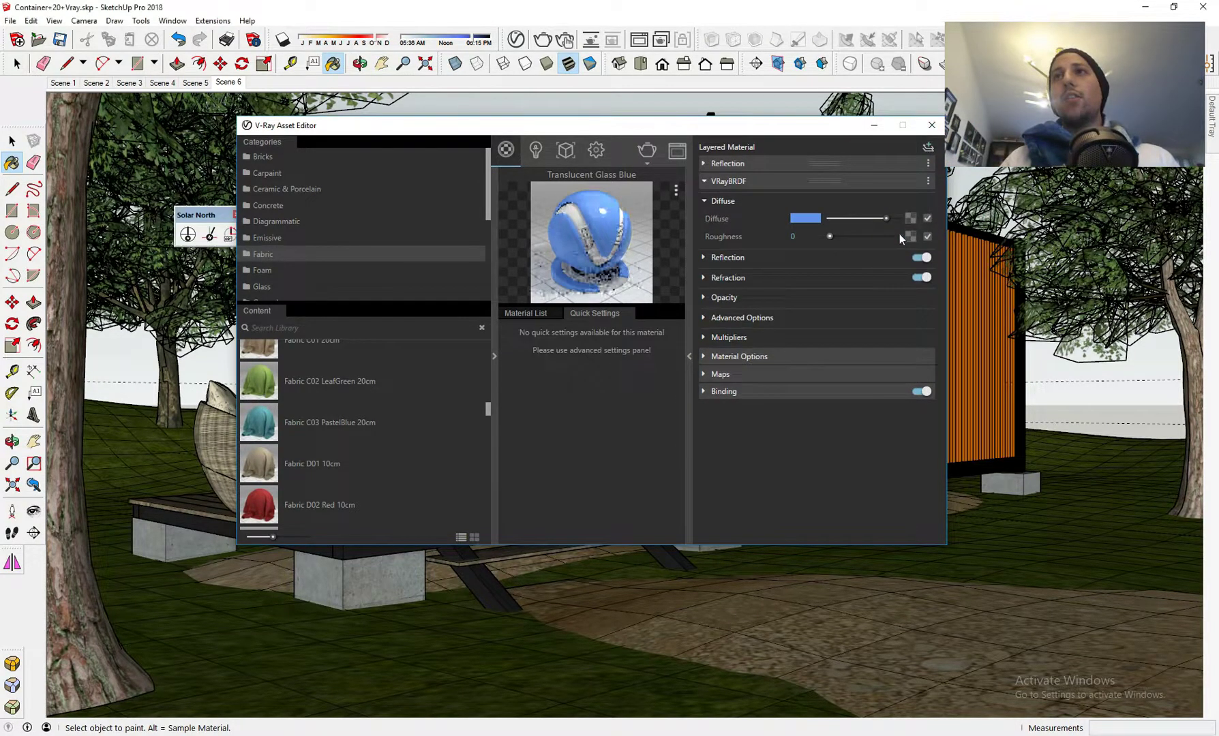
left_click(913, 181)
left_click(928, 181)
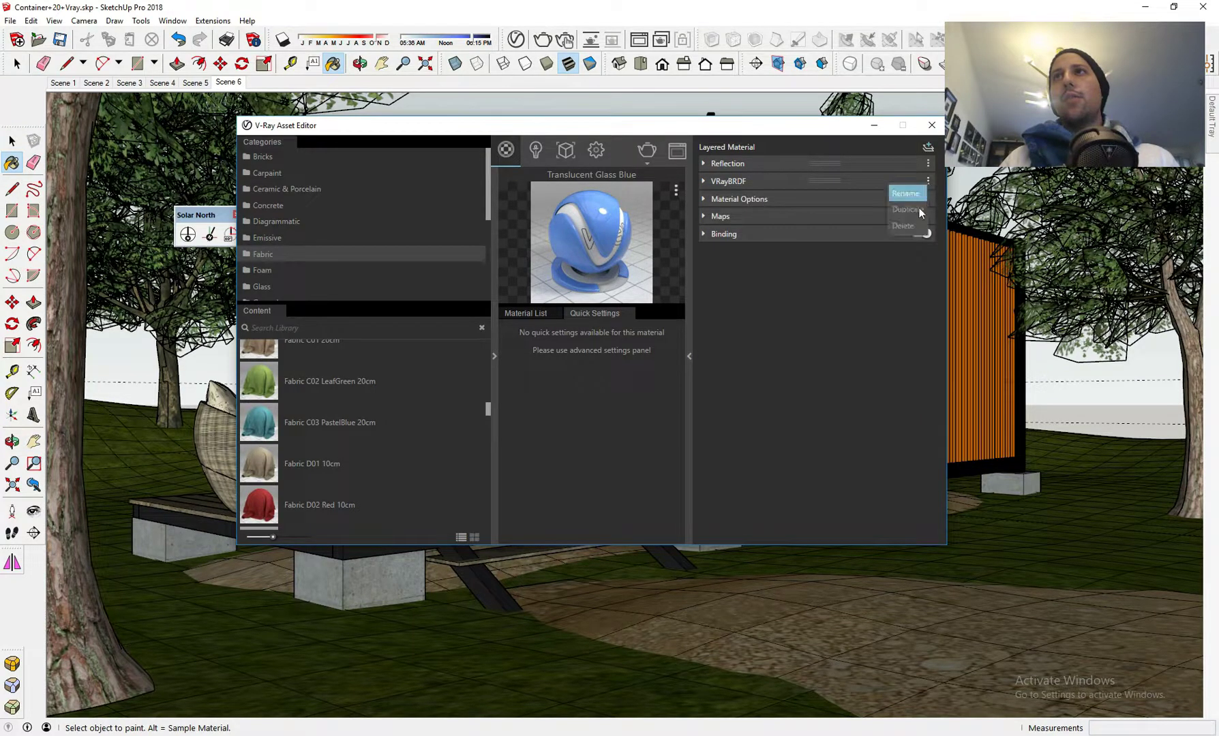
left_click(907, 227)
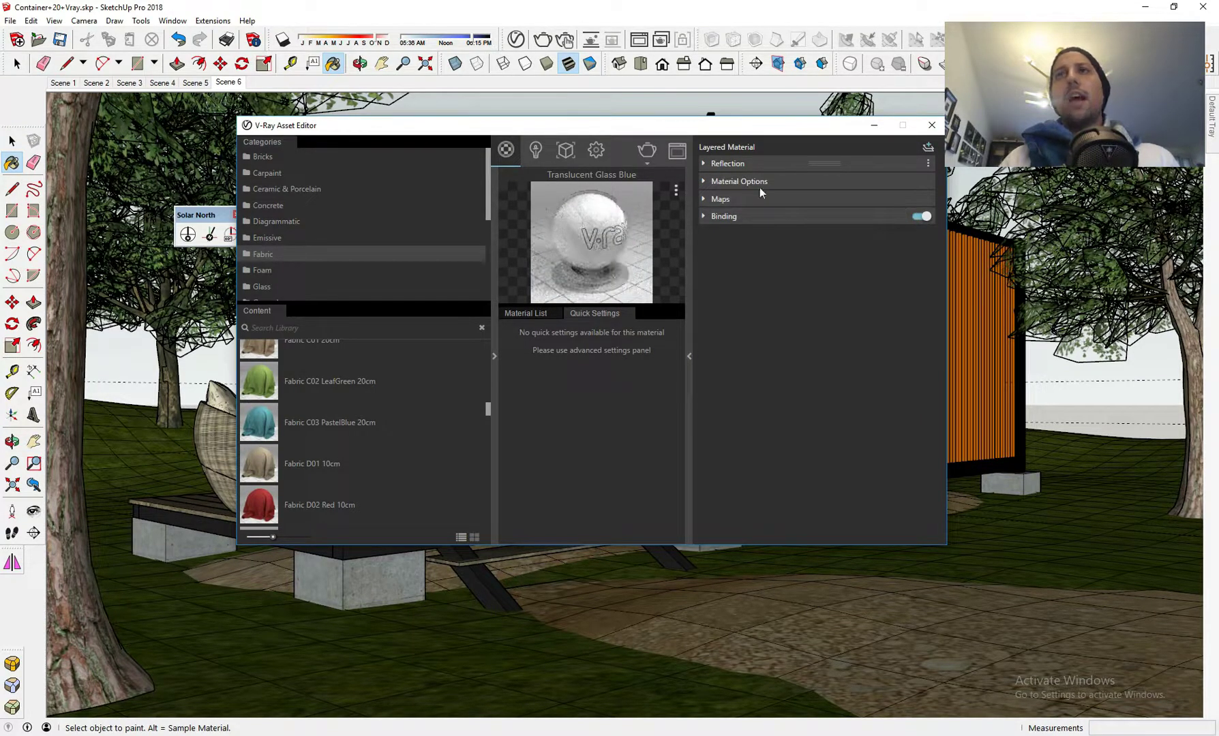
- Set the IOR of the Fresnel map in the Reflection layer's Opacity slot to 3
left_click(809, 165)
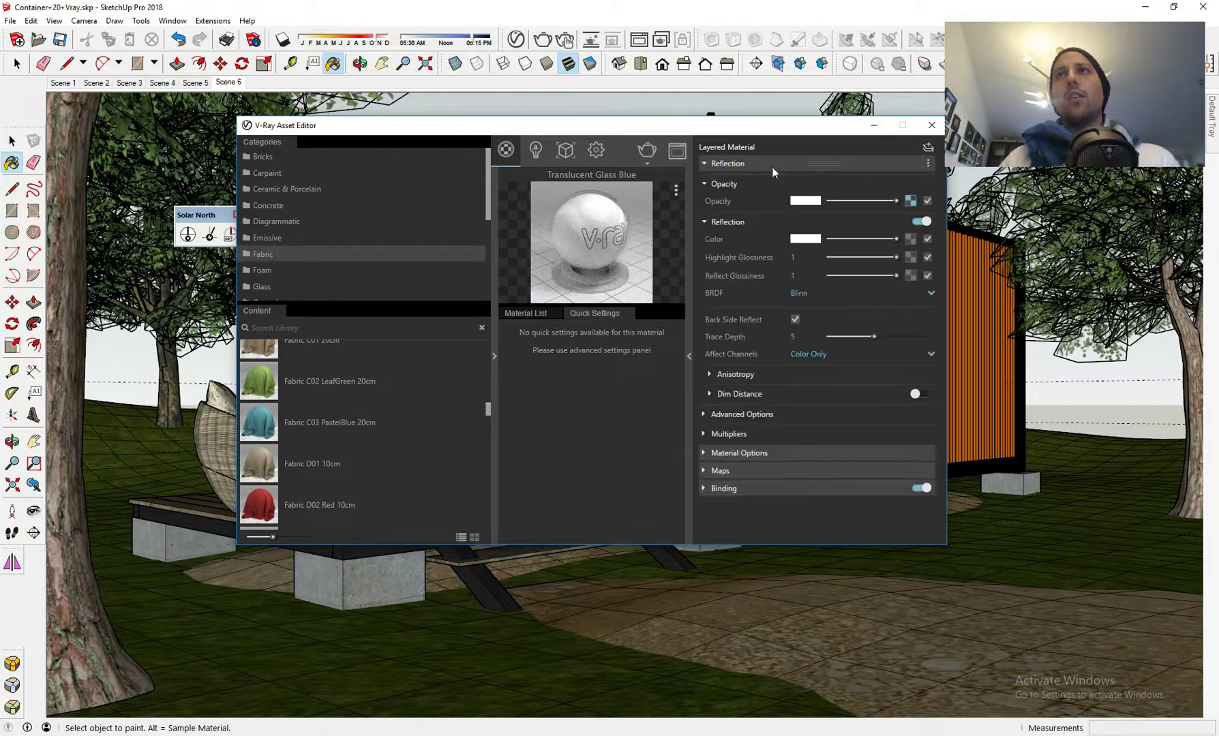
left_click(911, 202)
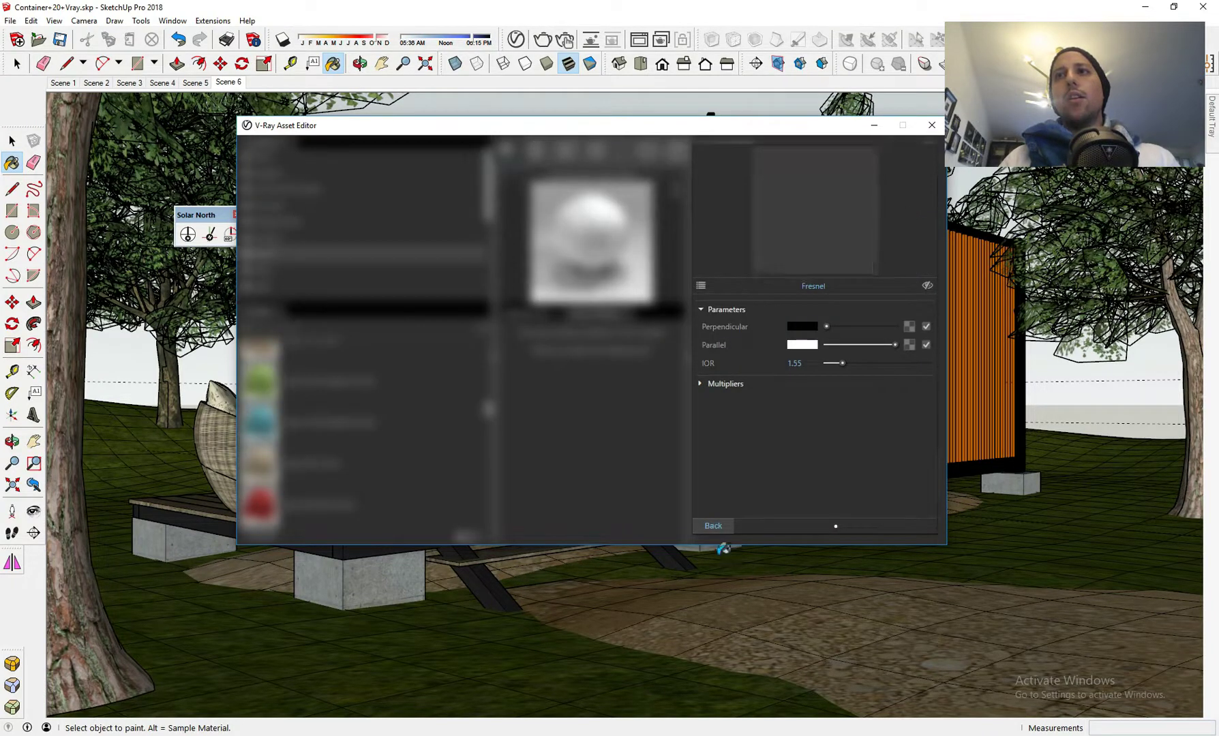
left_click(713, 526)
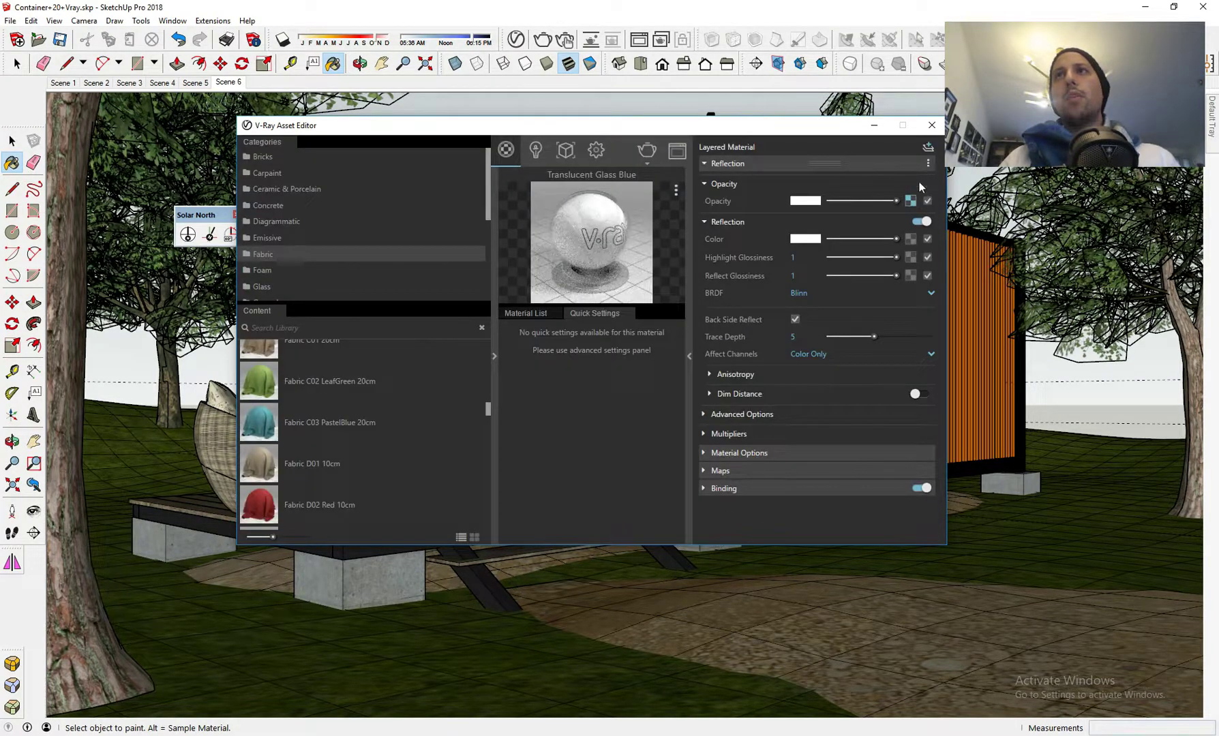
left_click(911, 201)
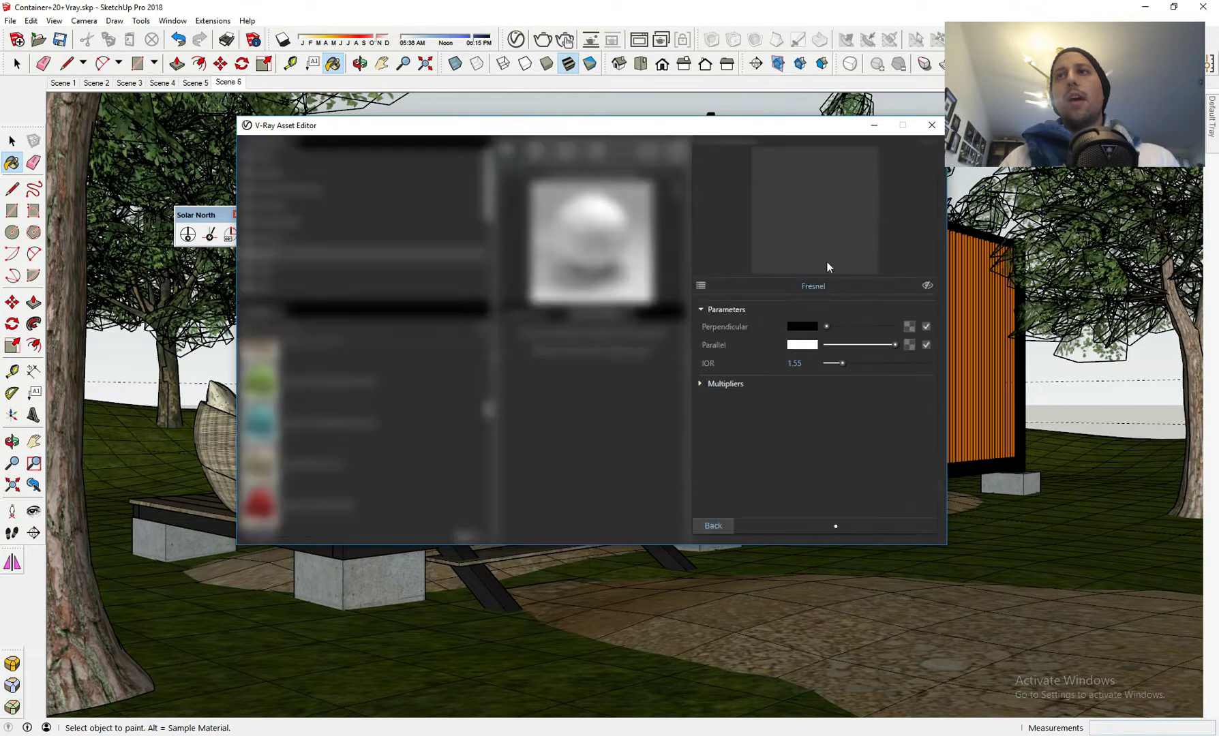
left_click_drag(810, 364, 744, 365)
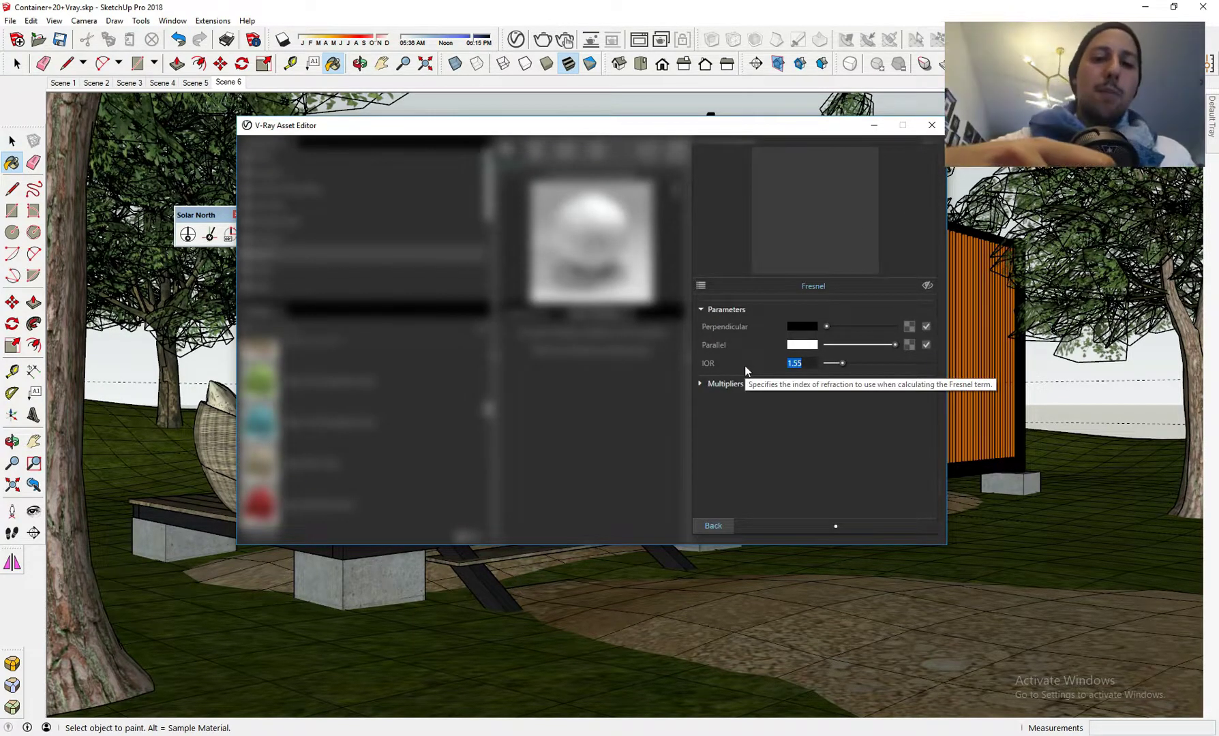
type("3")
key("Return")
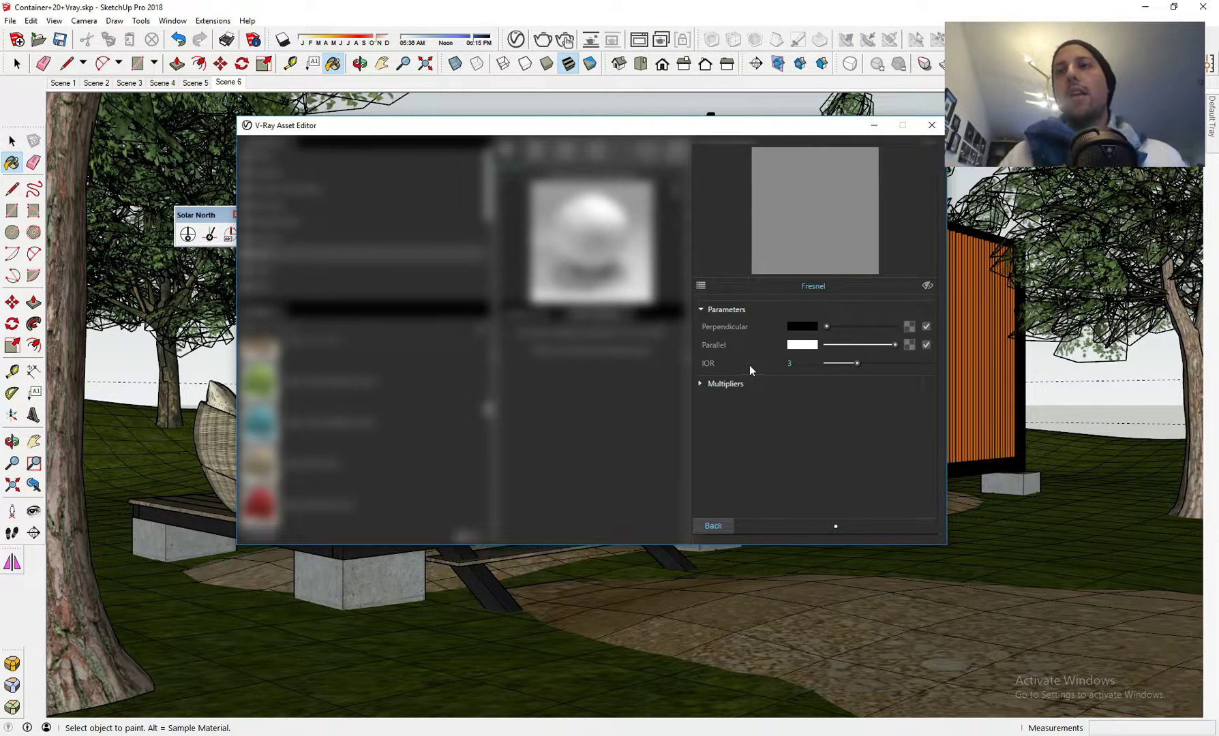
- Set the IOR of the Fresnel opacity map on the Translucent Glass Blue reflection layer to 2.5 and close the Asset Editor
left_click(714, 526)
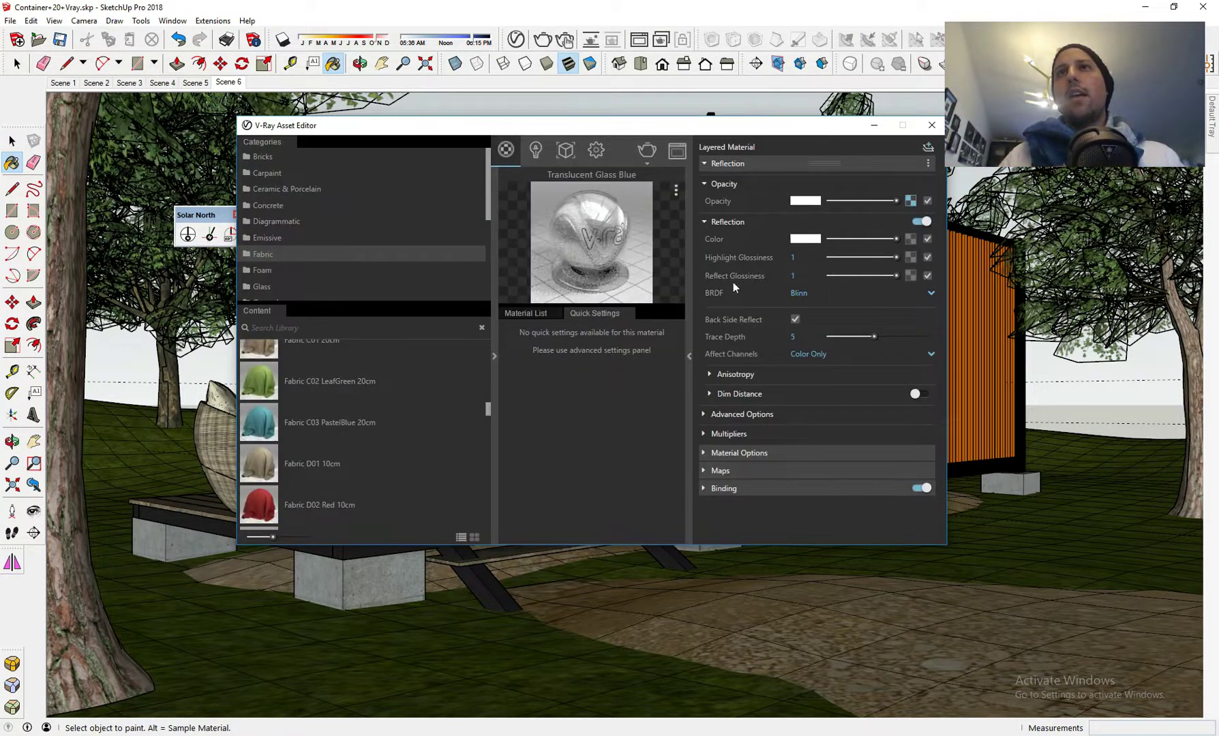
left_click(911, 201)
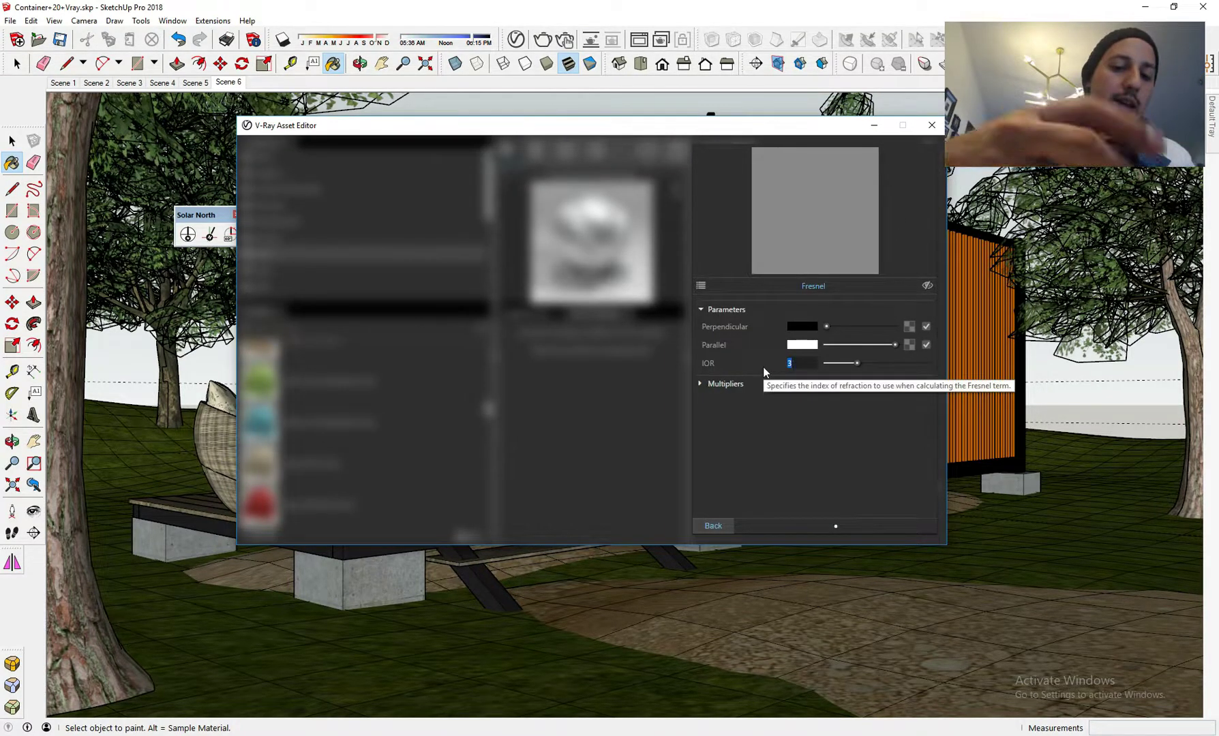
type("2.5")
key("Return")
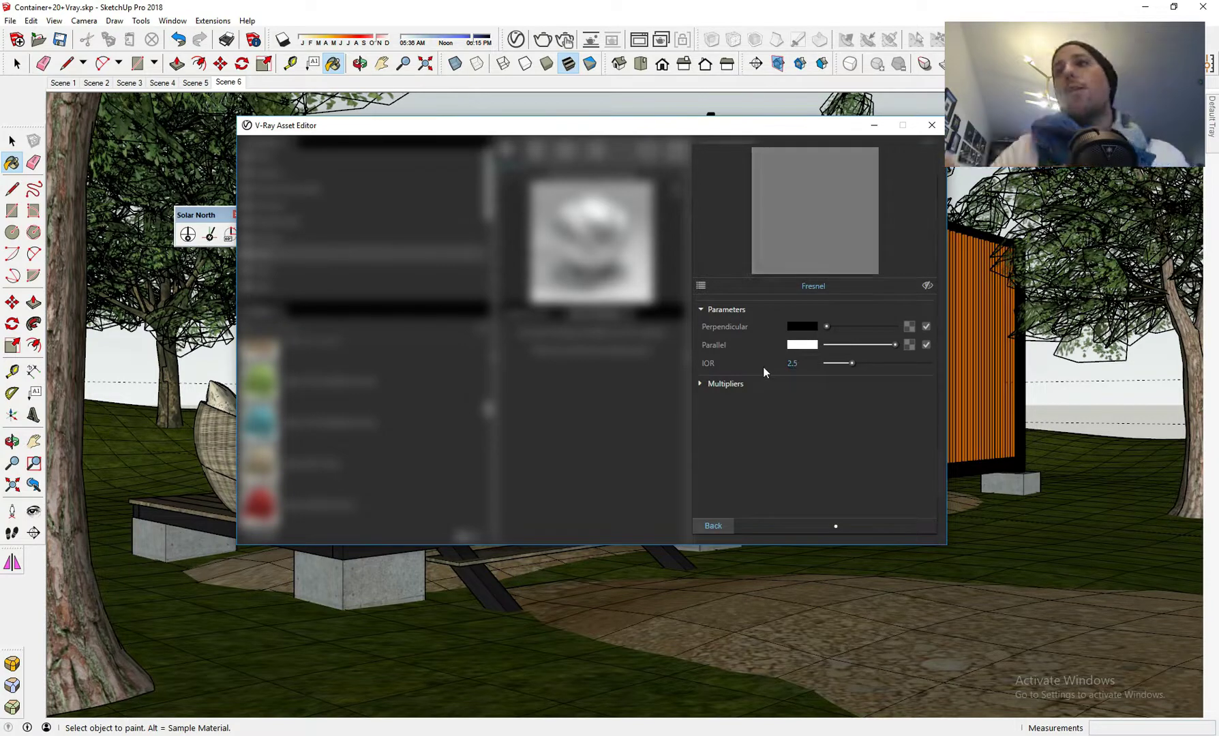
left_click(709, 526)
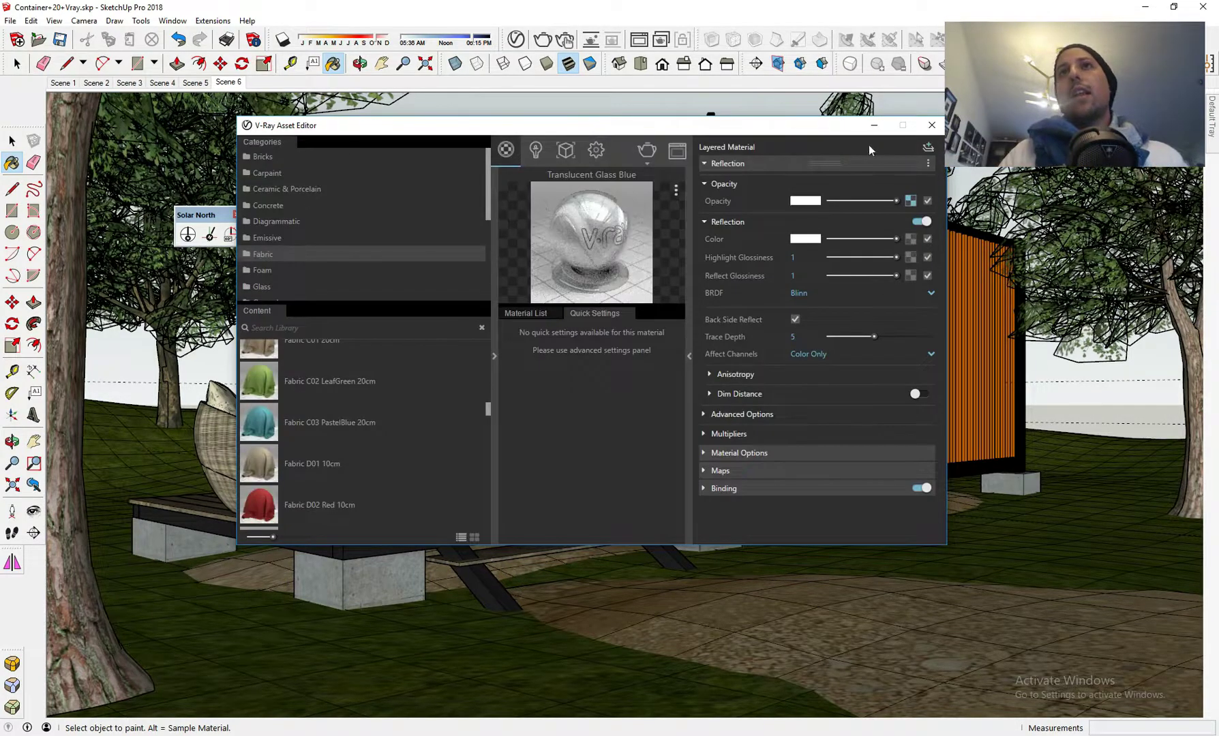
left_click(932, 124)
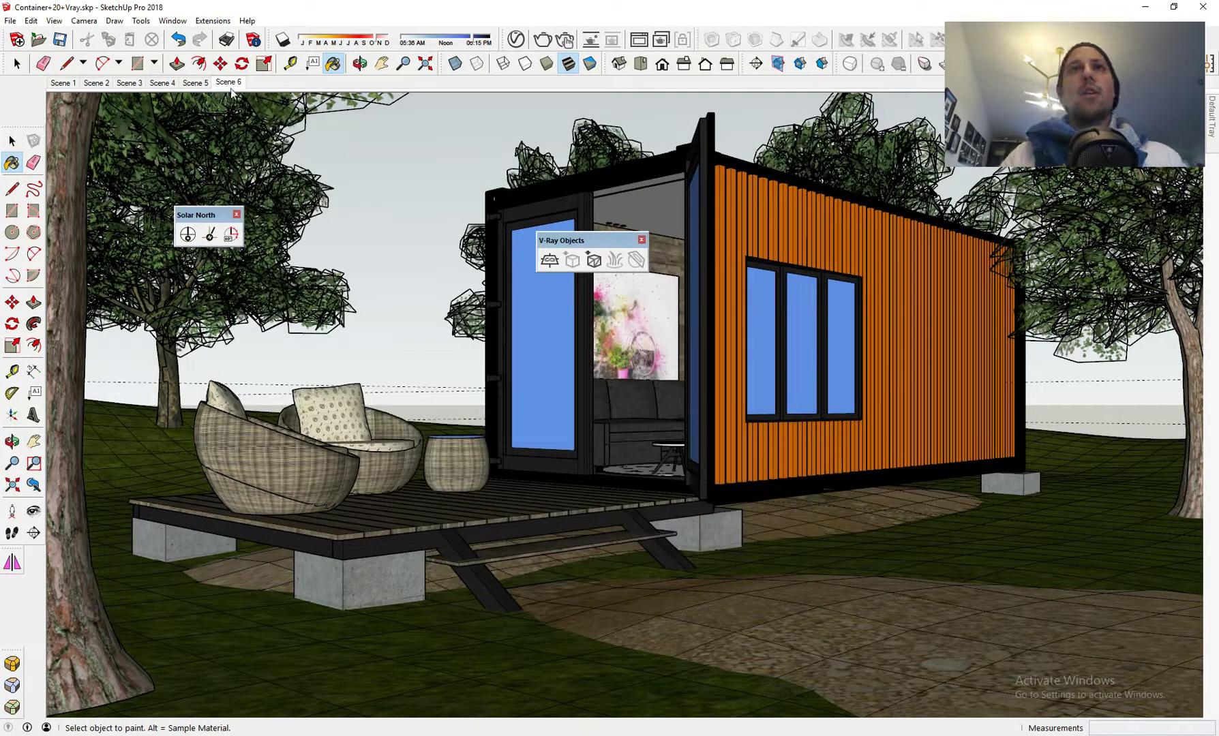
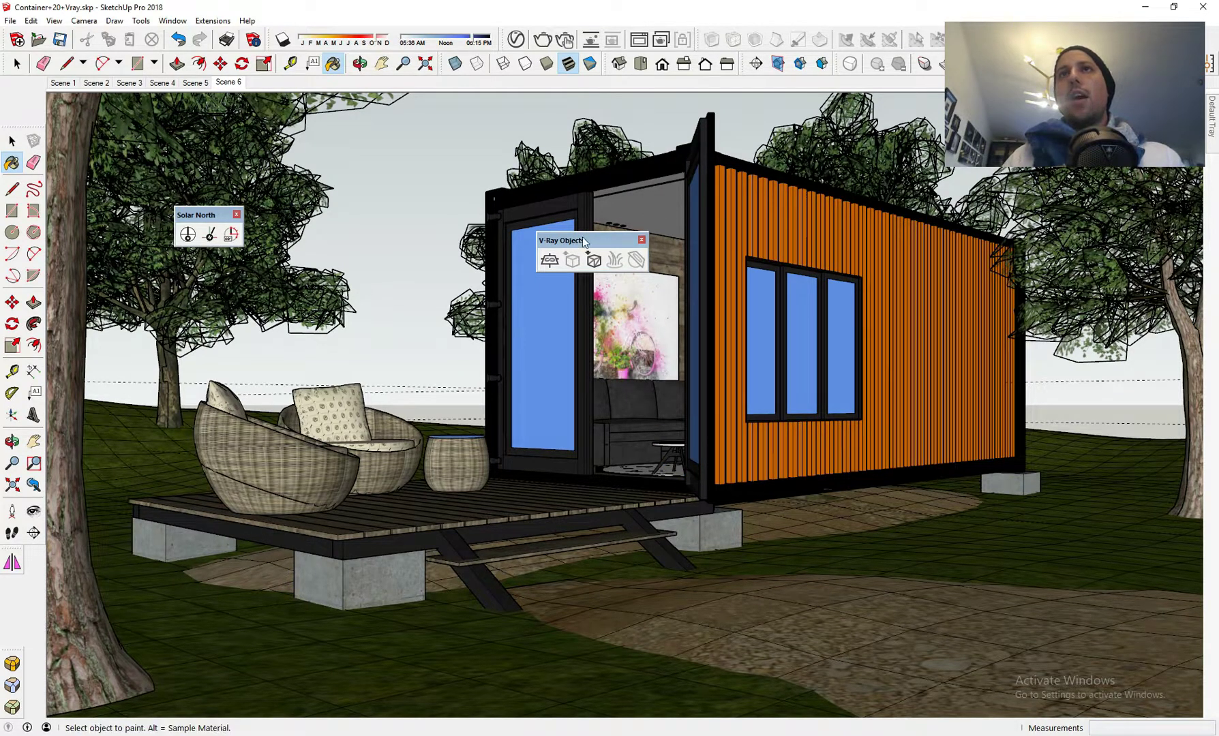
- Move the floating V-Ray Objects and Solar North toolbars away from the container, stacking them over the nearest tree trunk
left_click_drag(588, 241, 120, 88)
left_click_drag(109, 135, 97, 124)
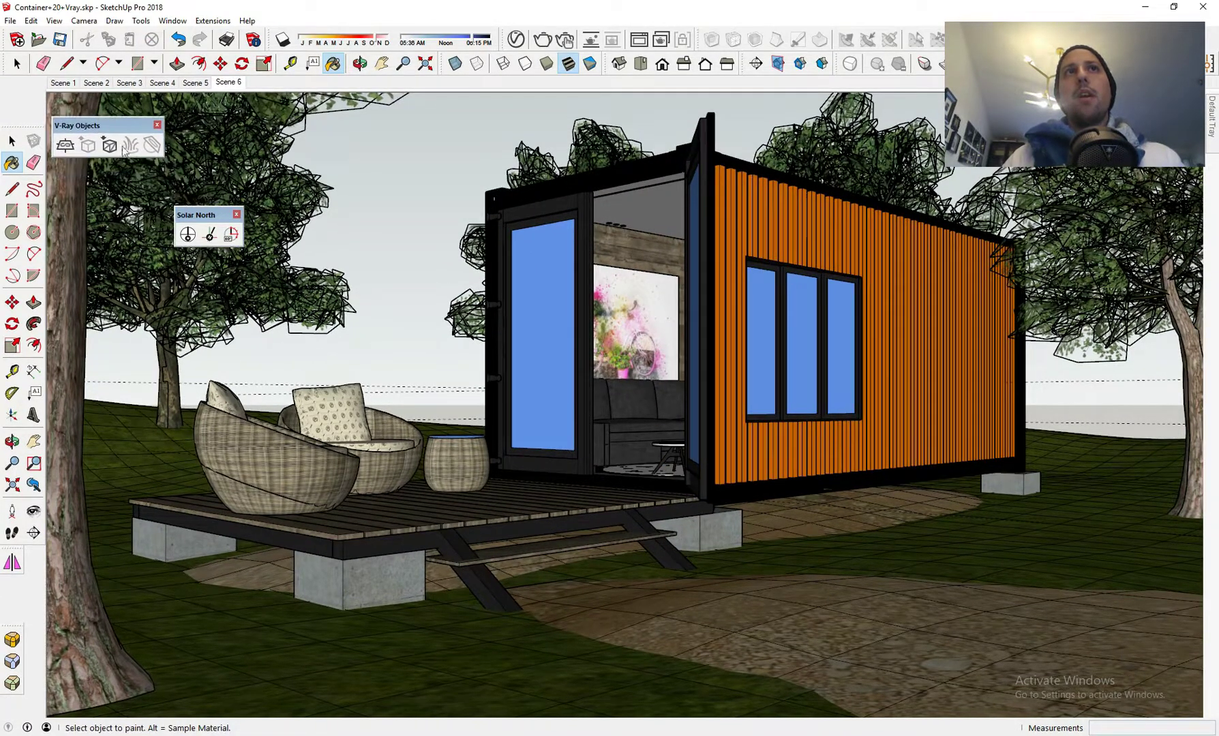
left_click_drag(181, 216, 59, 165)
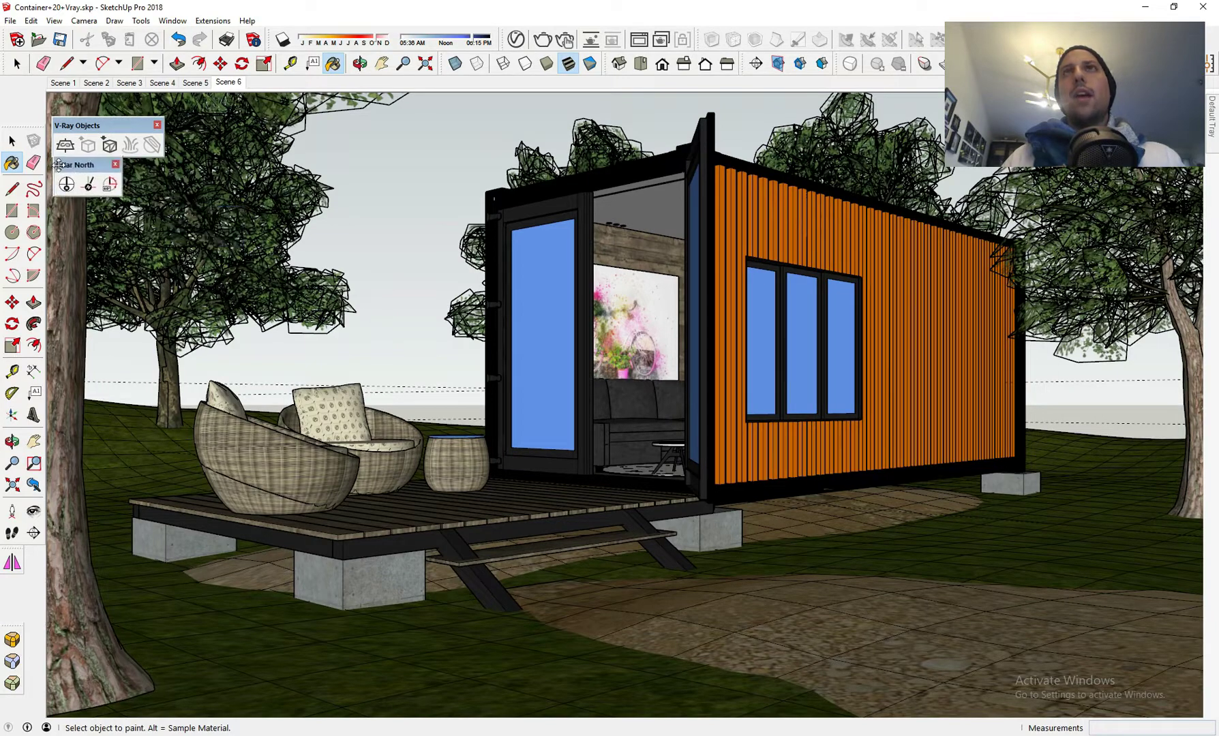
- Replace the render environment's background Sky texture with a Bitmap and browse to the HDR_040_Field folder inside sky
left_click(516, 38)
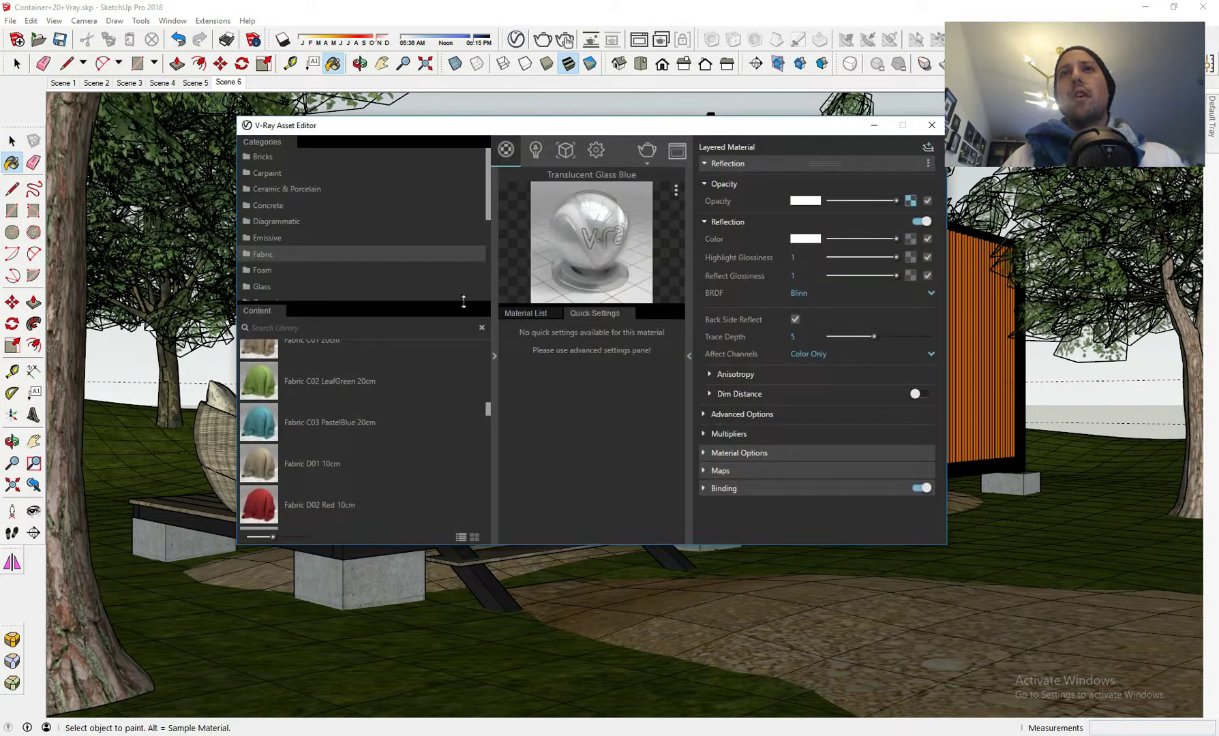
left_click(596, 151)
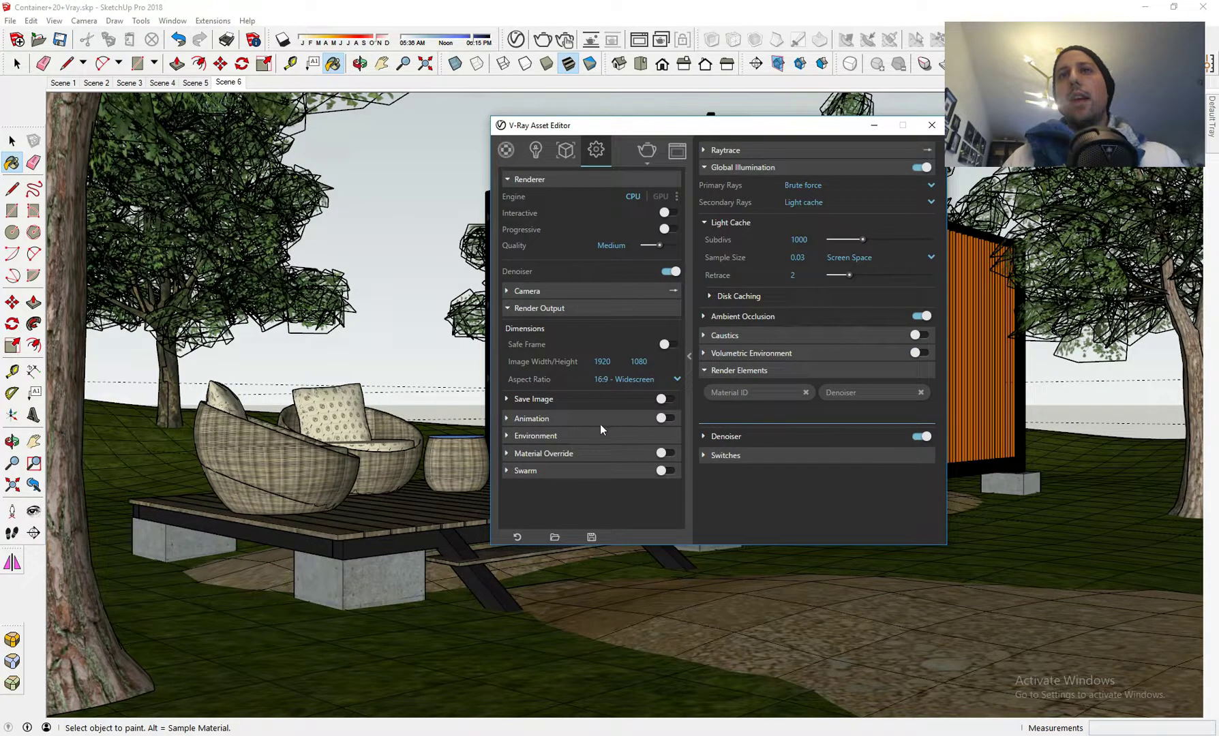
left_click(586, 437)
left_click(655, 454)
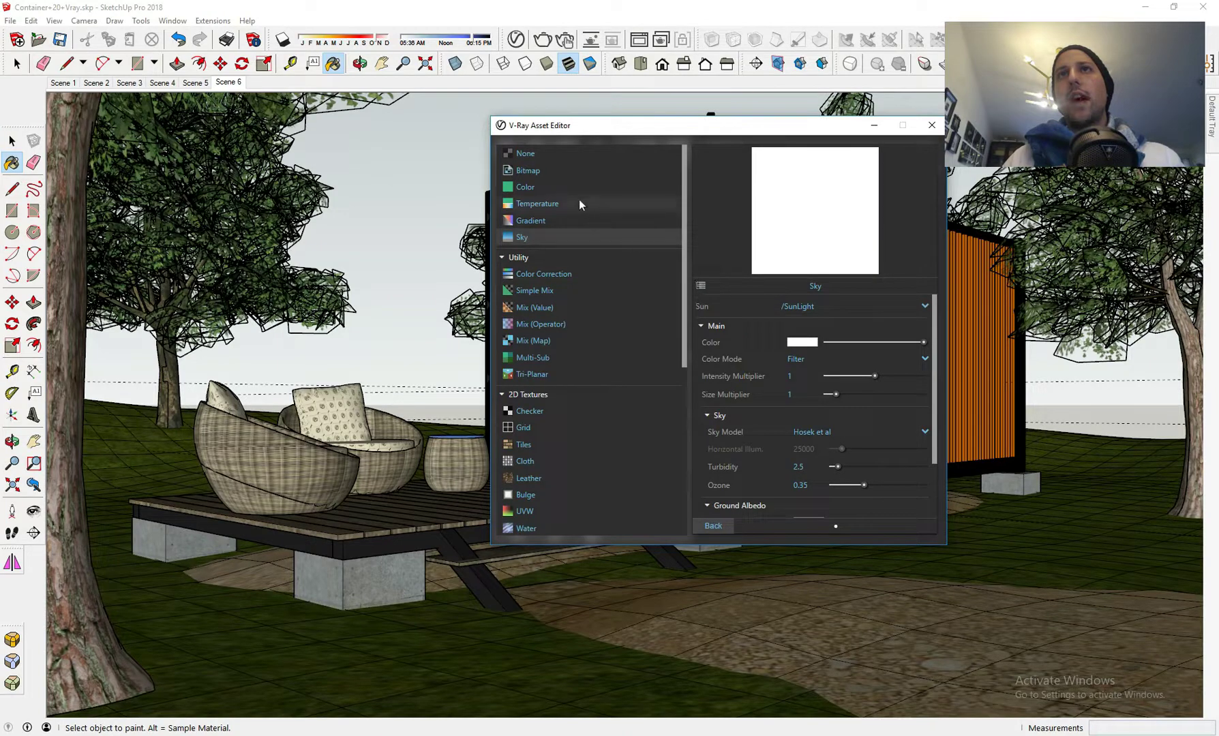
left_click(549, 167)
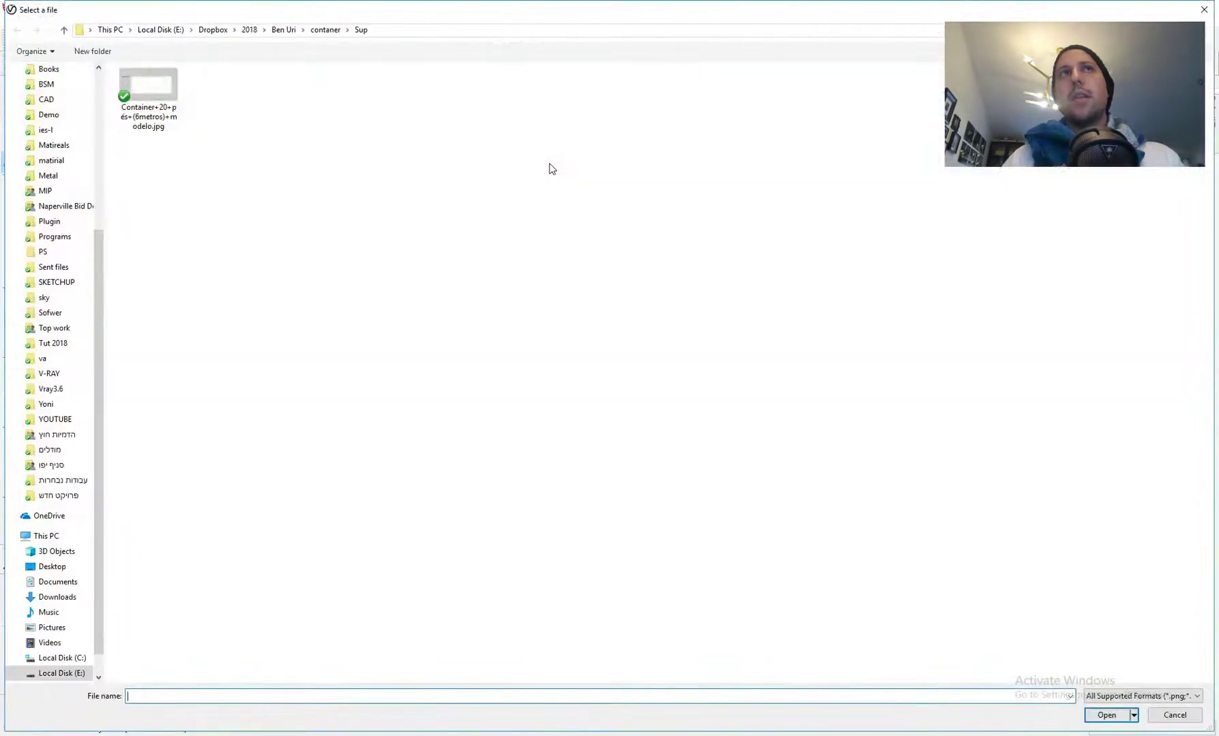
left_click(66, 303)
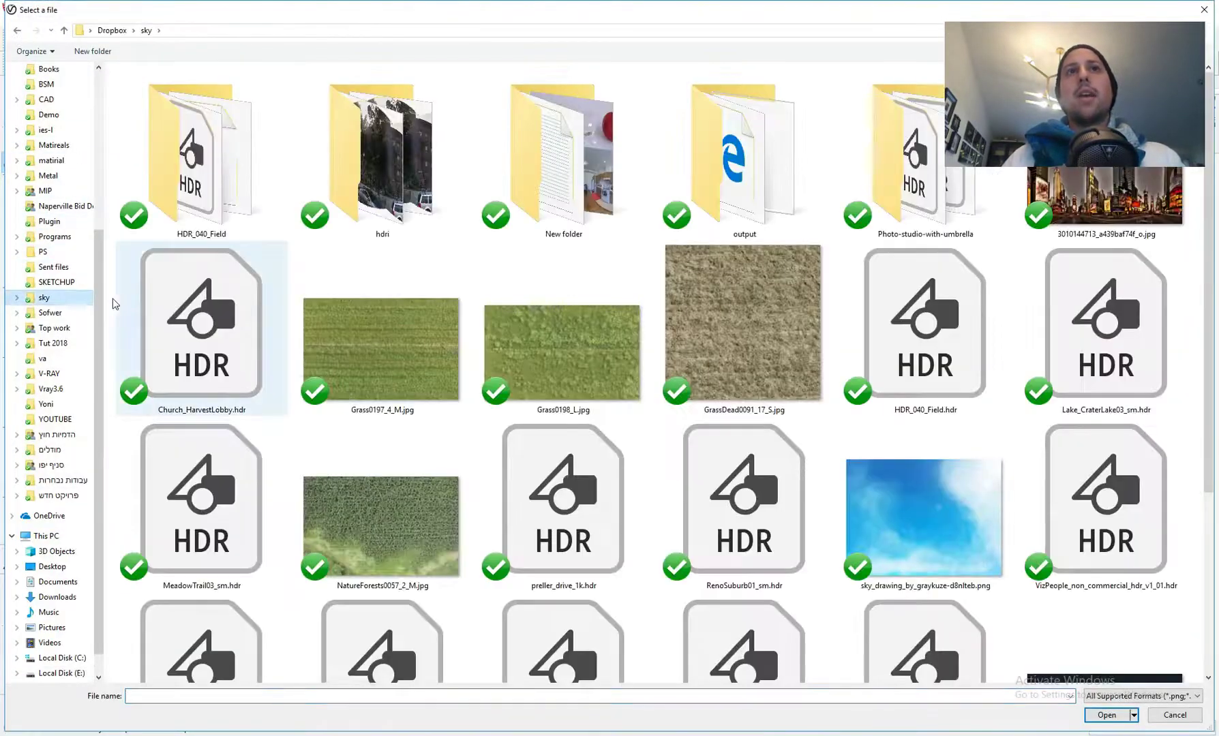
double_click(240, 194)
- Preview the HDR_040_Field JPG panoramas in the Photos viewer to examine the sky and surroundings
left_click(294, 125)
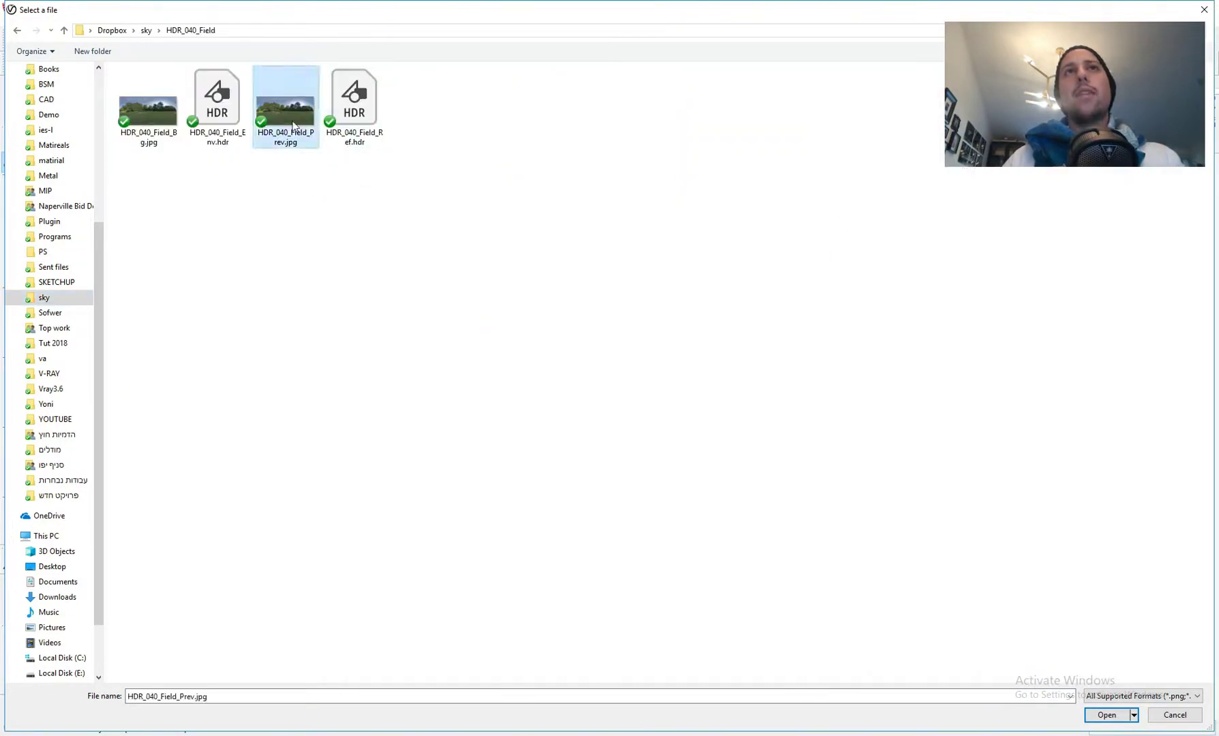
right_click(293, 122)
left_click(320, 151)
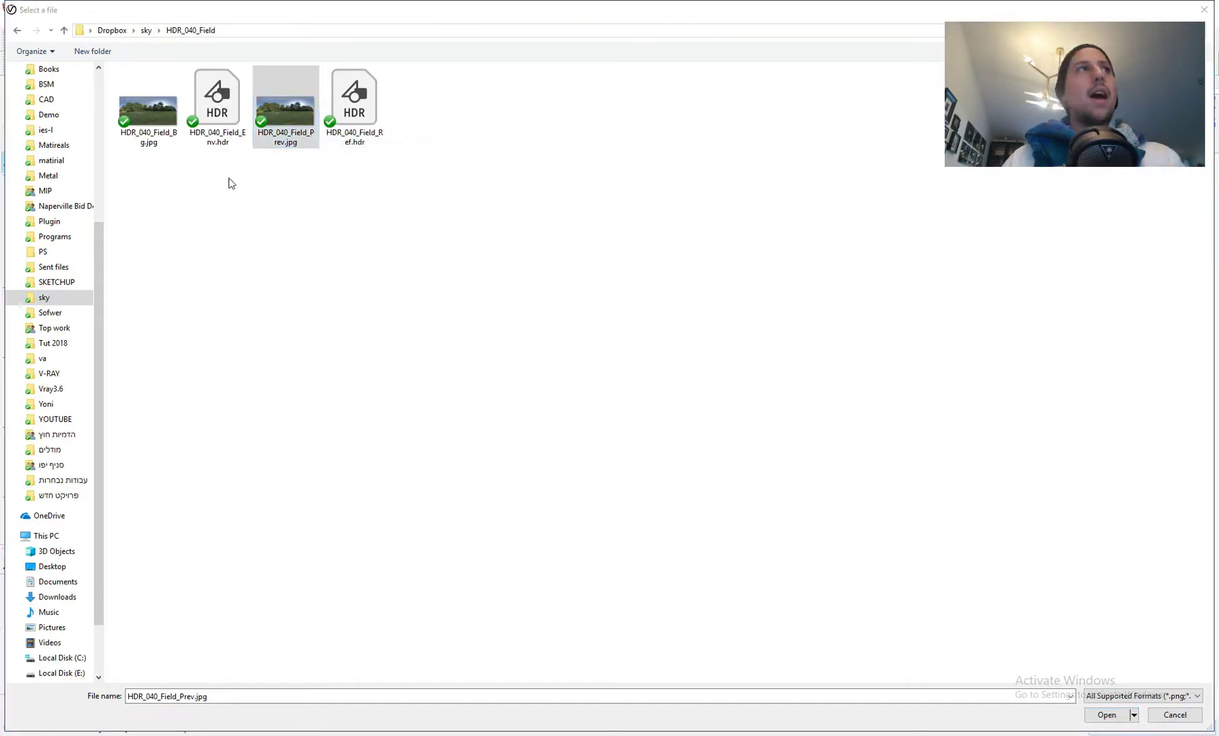
left_click_drag(543, 295, 617, 2)
scroll(624, 349, "up", 1)
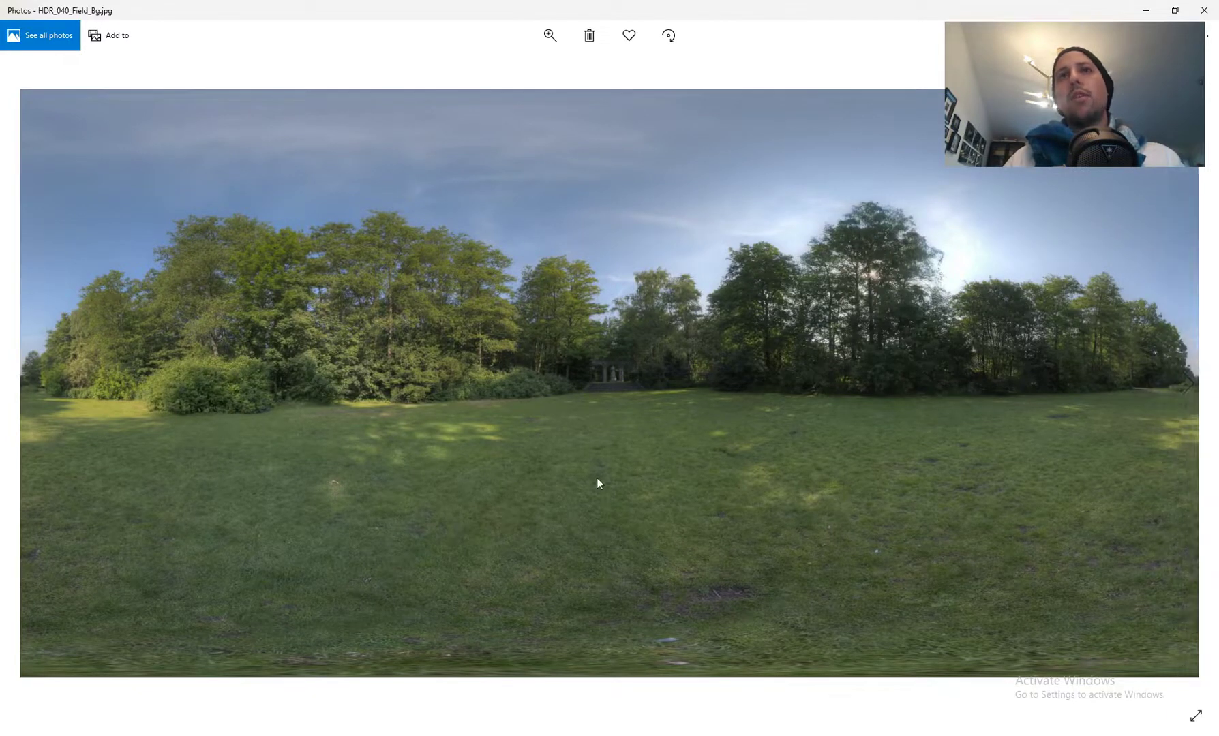
left_click(1206, 9)
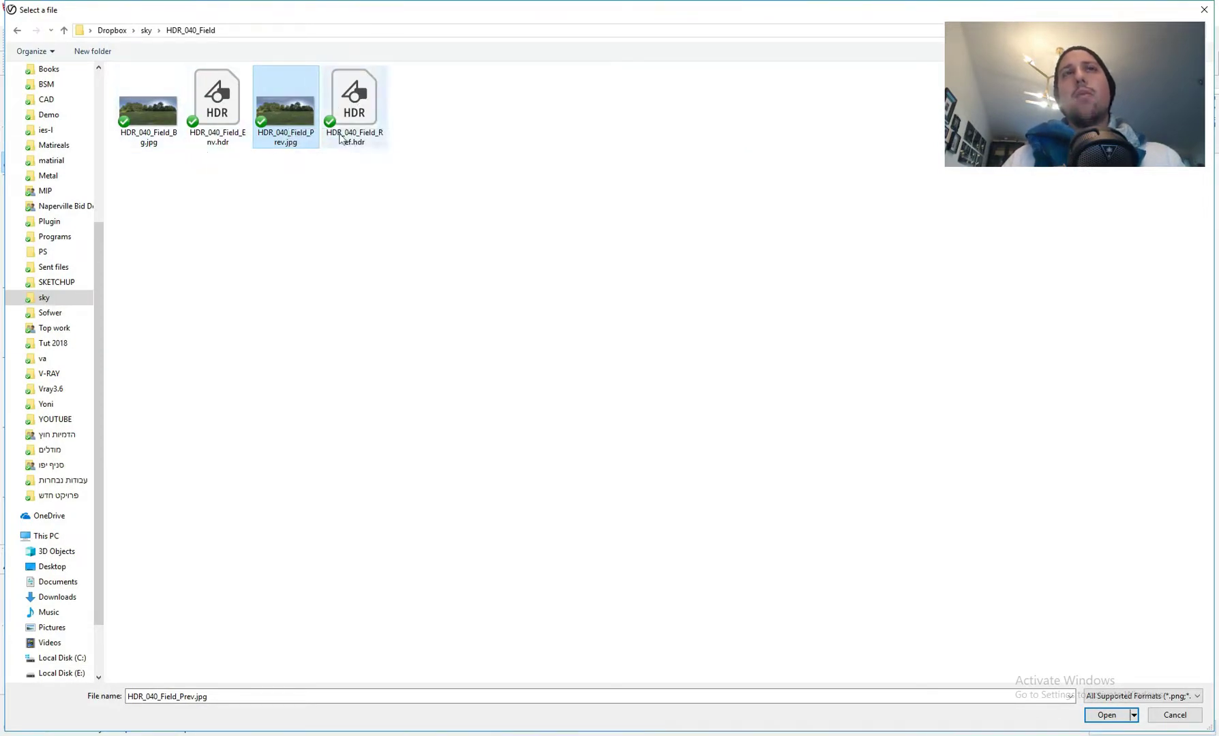
- Load HDR_040_Field_Ref.hdr as the background bitmap, minimizing the Creative Cloud sign-in window
left_click(379, 131)
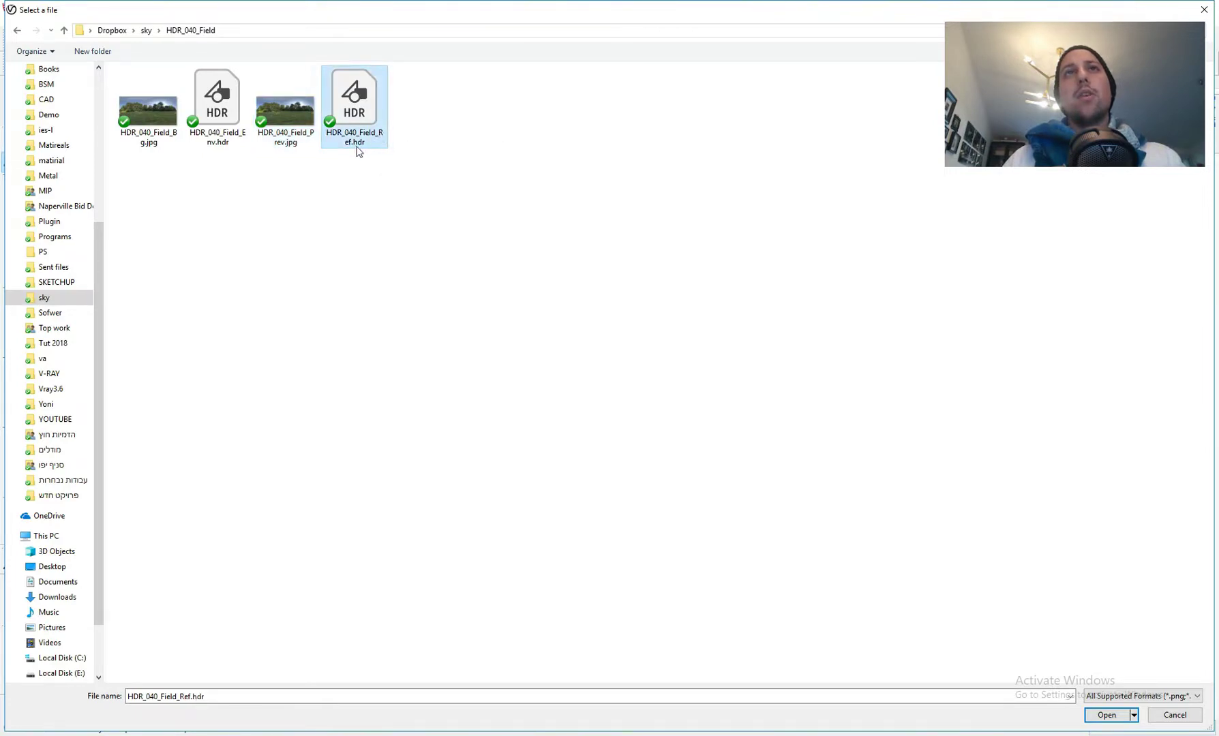
right_click(355, 130)
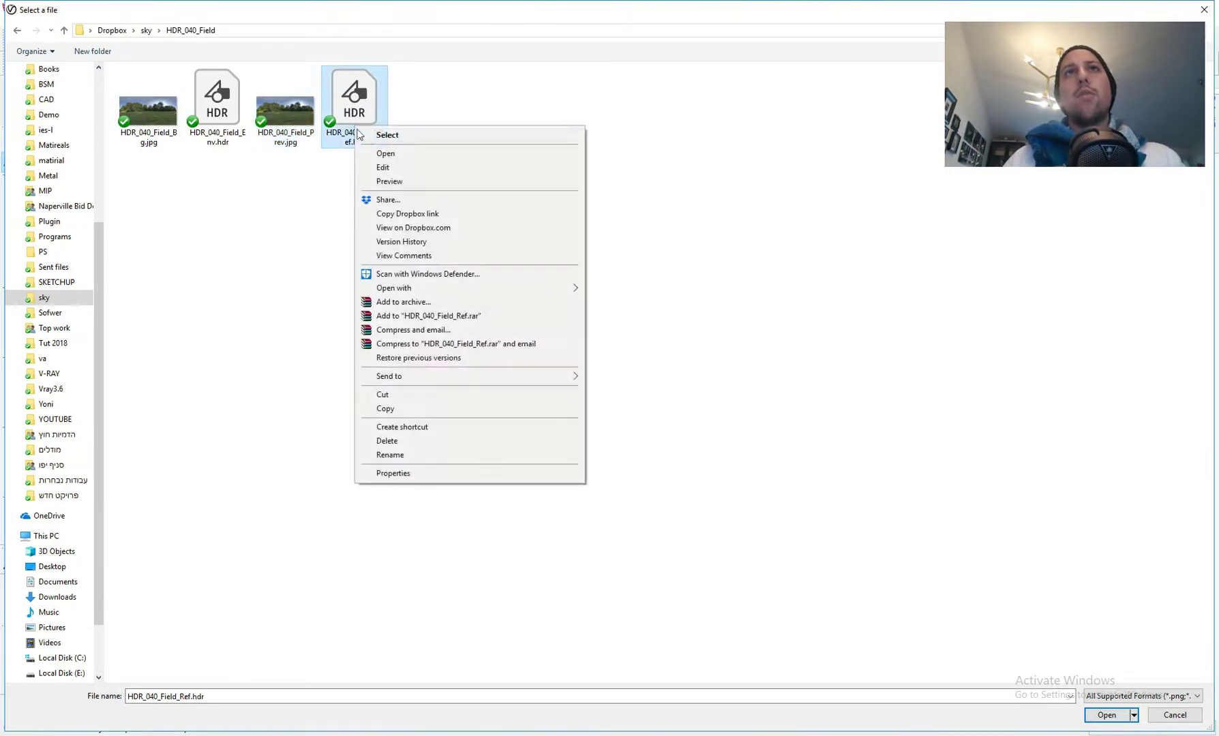
left_click(389, 156)
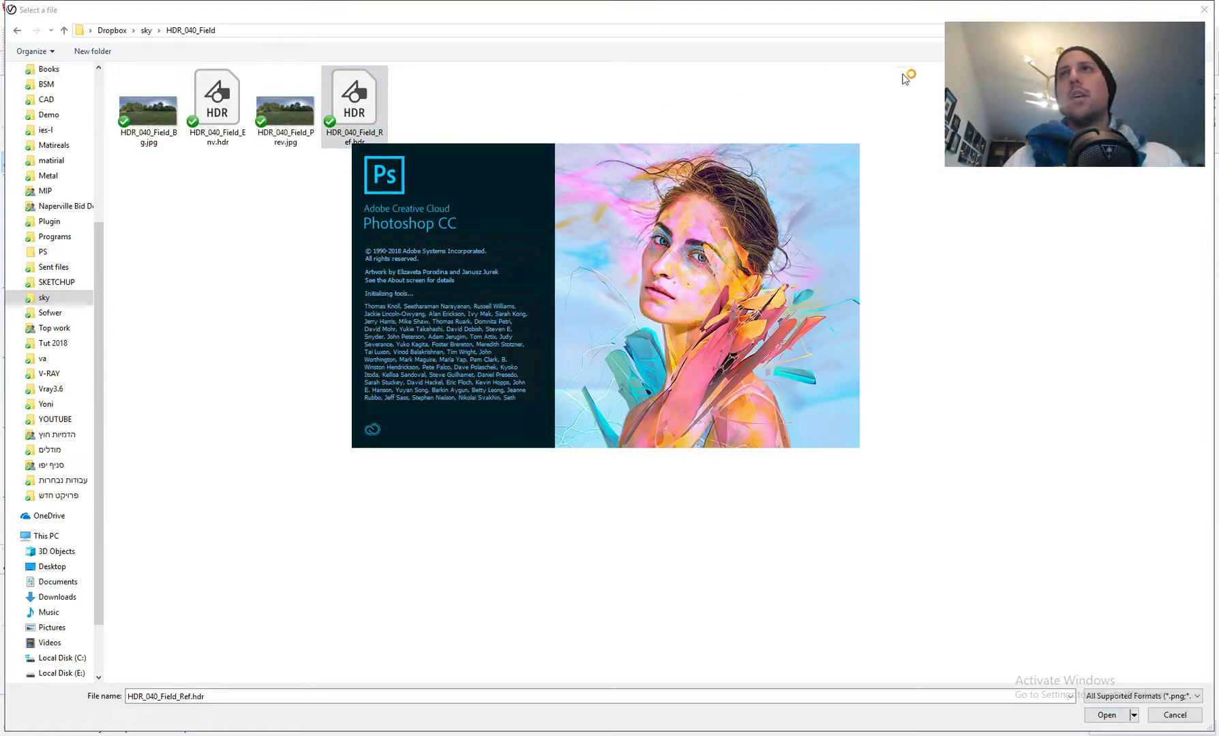
double_click(378, 102)
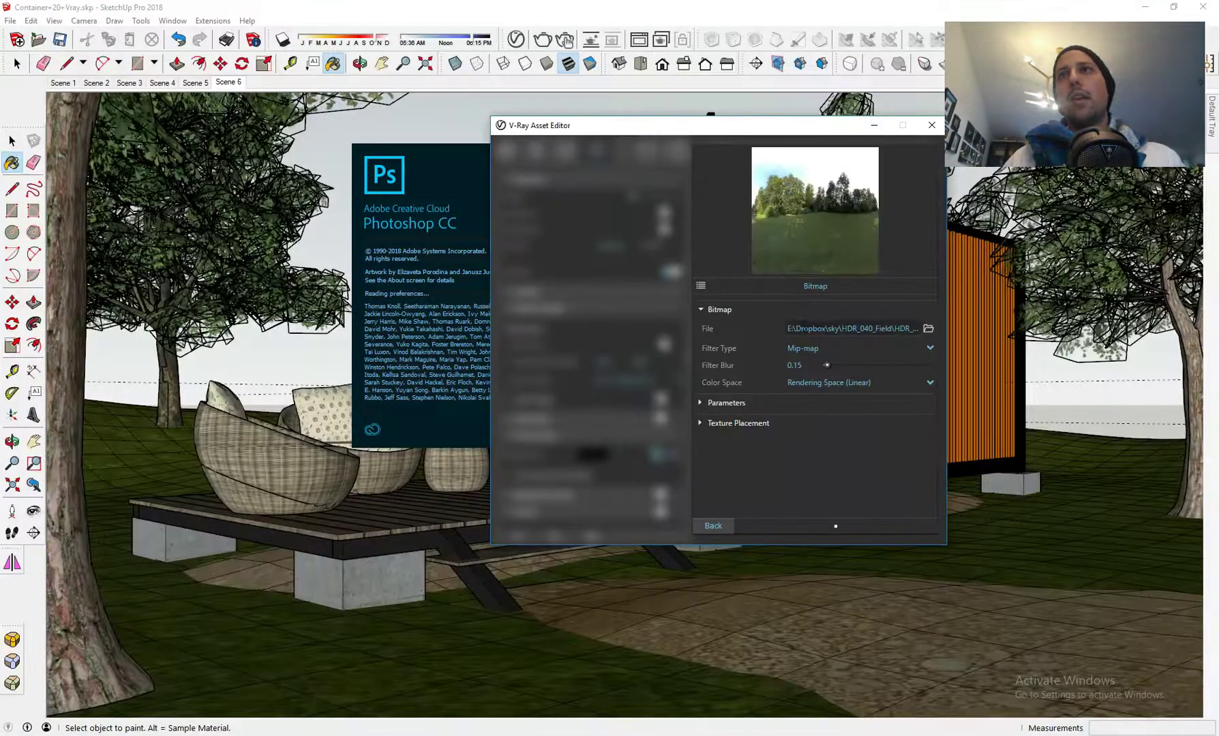
left_click(928, 328)
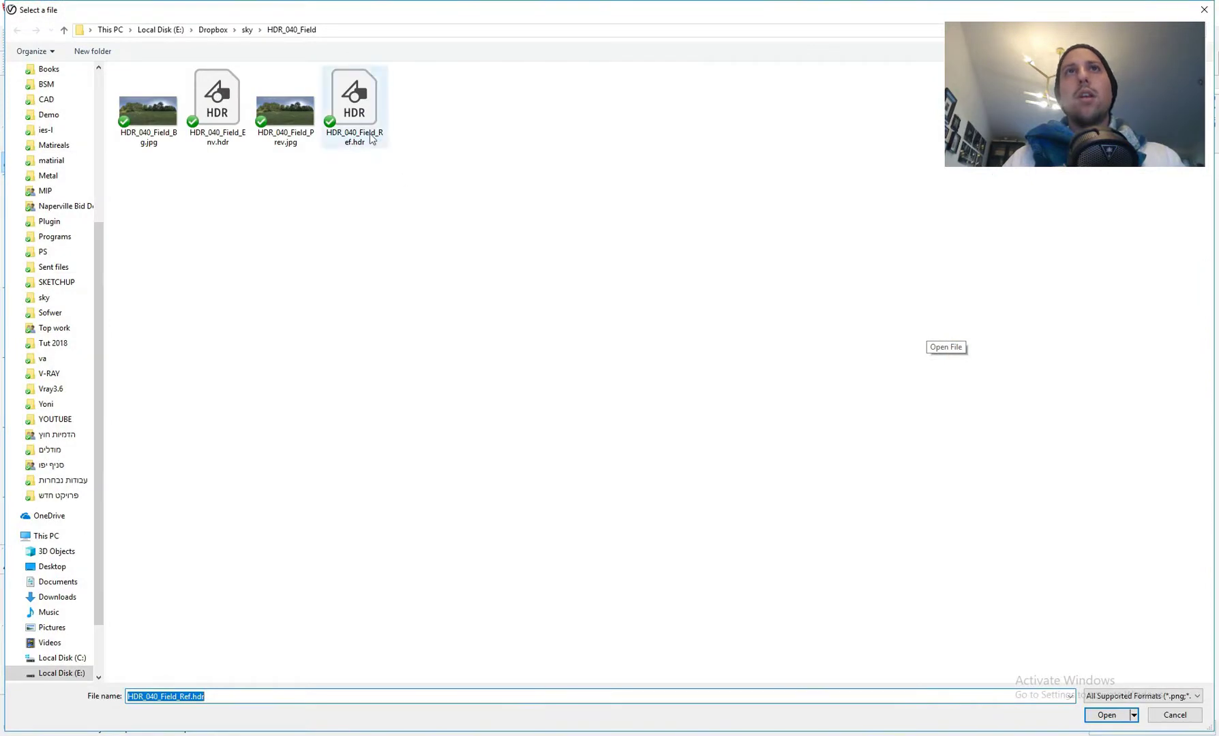
left_click(372, 139)
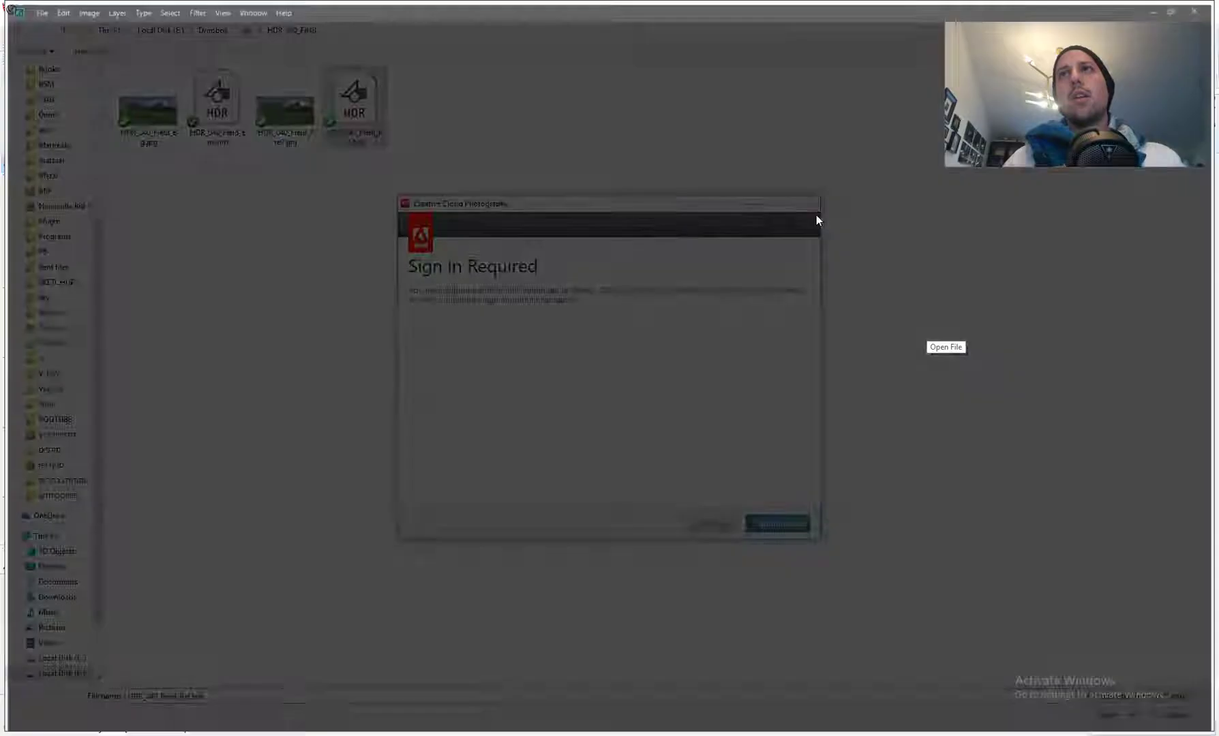
left_click(816, 215)
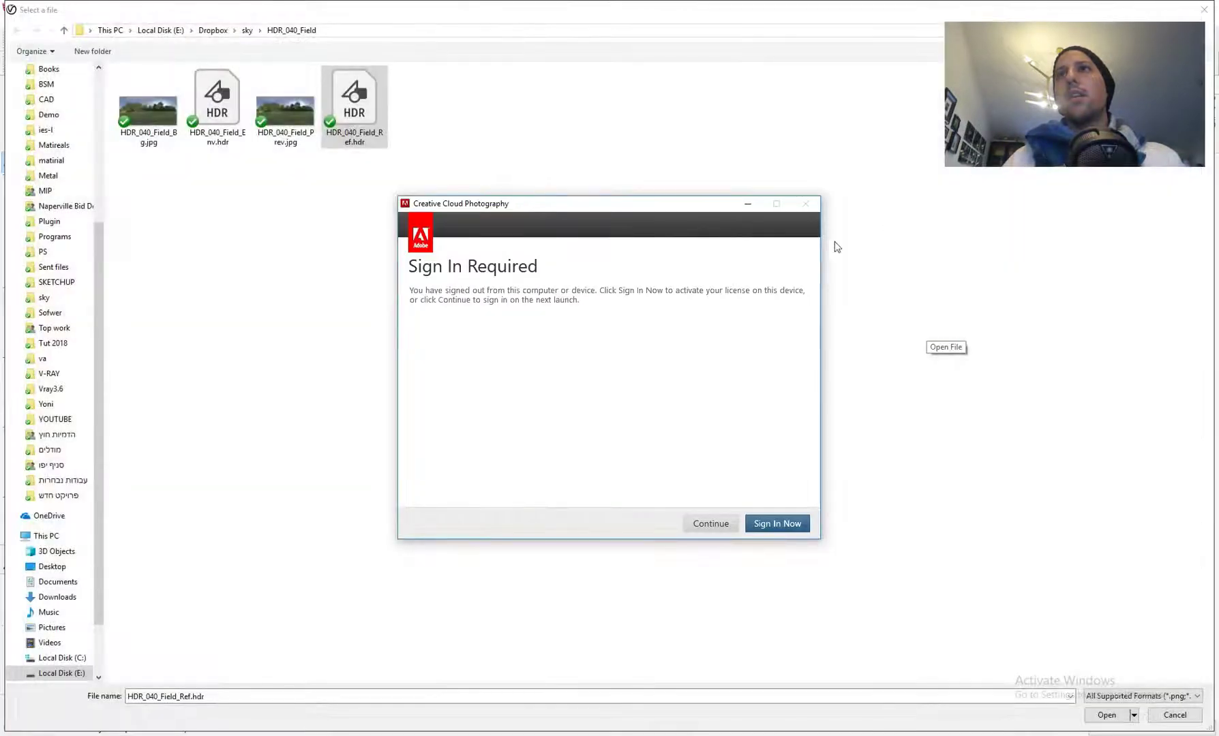
left_click(748, 204)
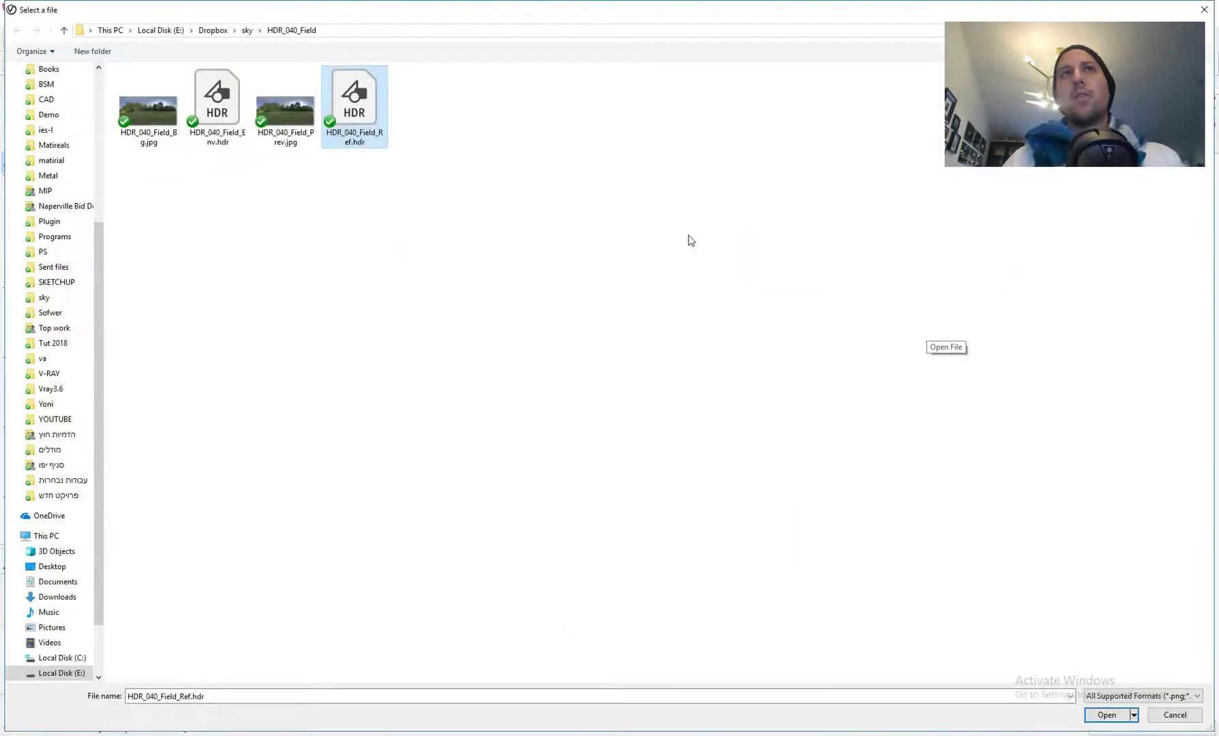
left_click(1107, 715)
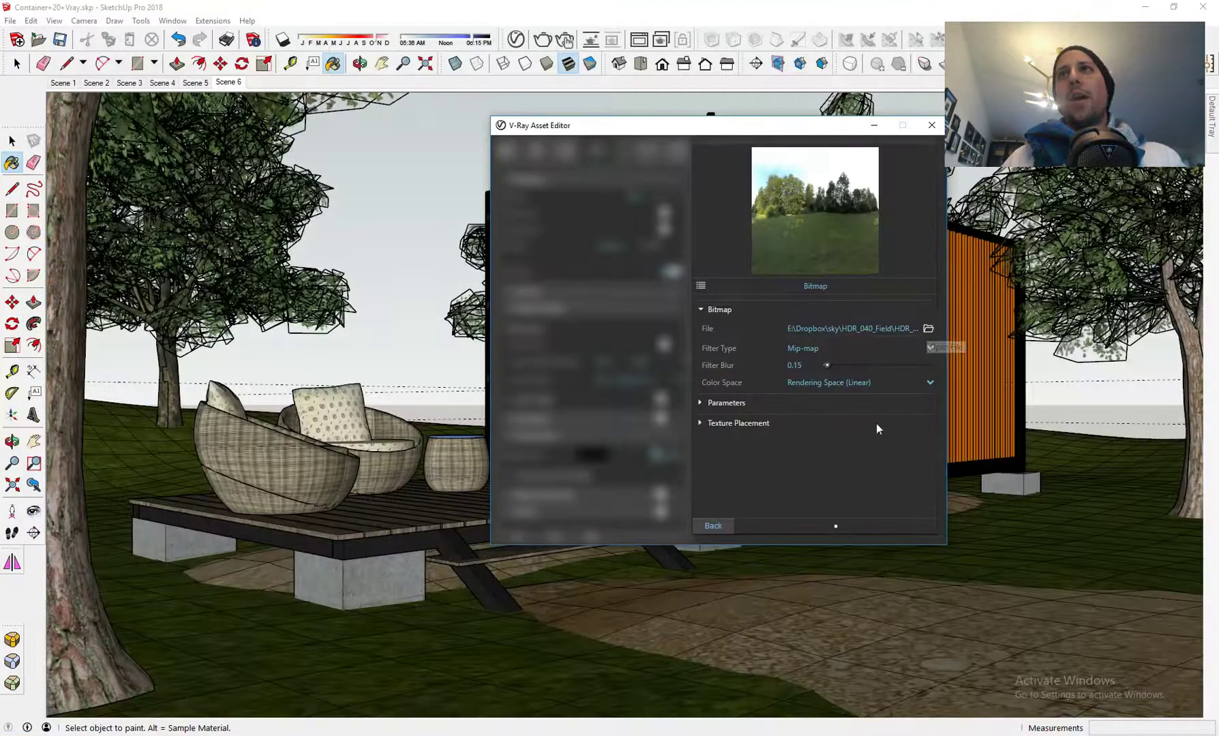
- Set the background bitmap's texture placement type to Environment and return to the render settings
left_click(728, 425)
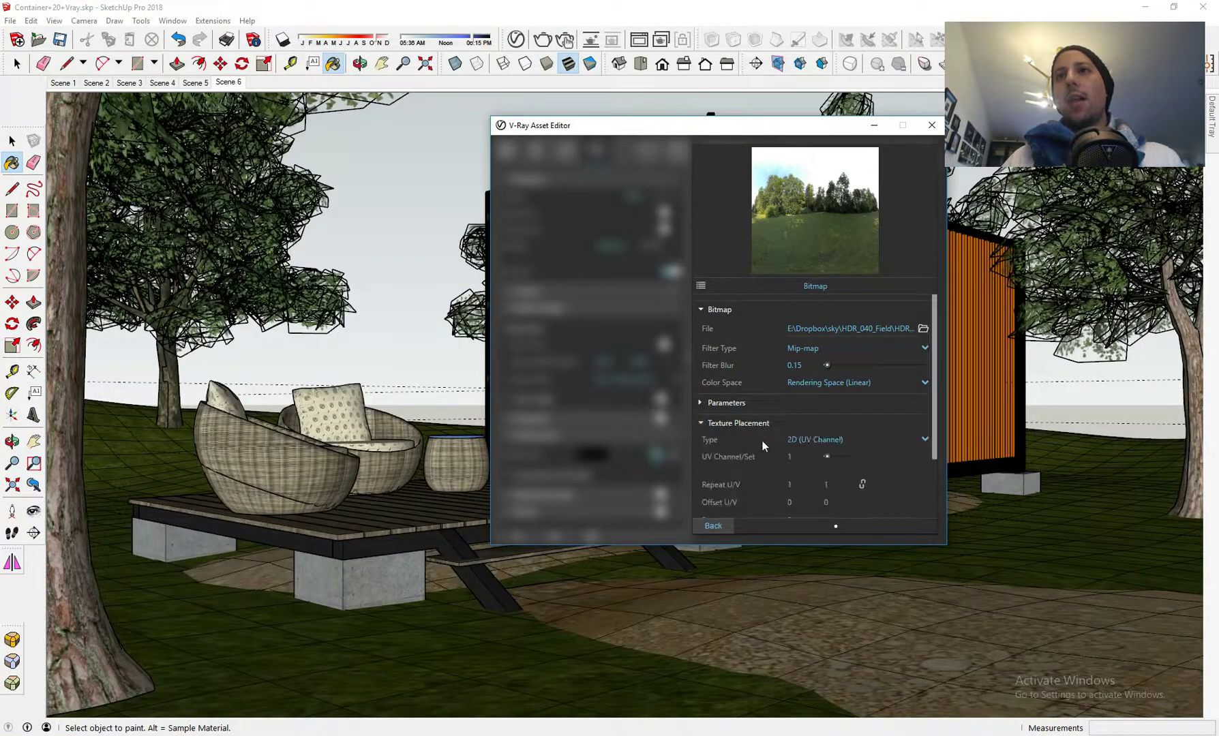
left_click(853, 440)
left_click(821, 470)
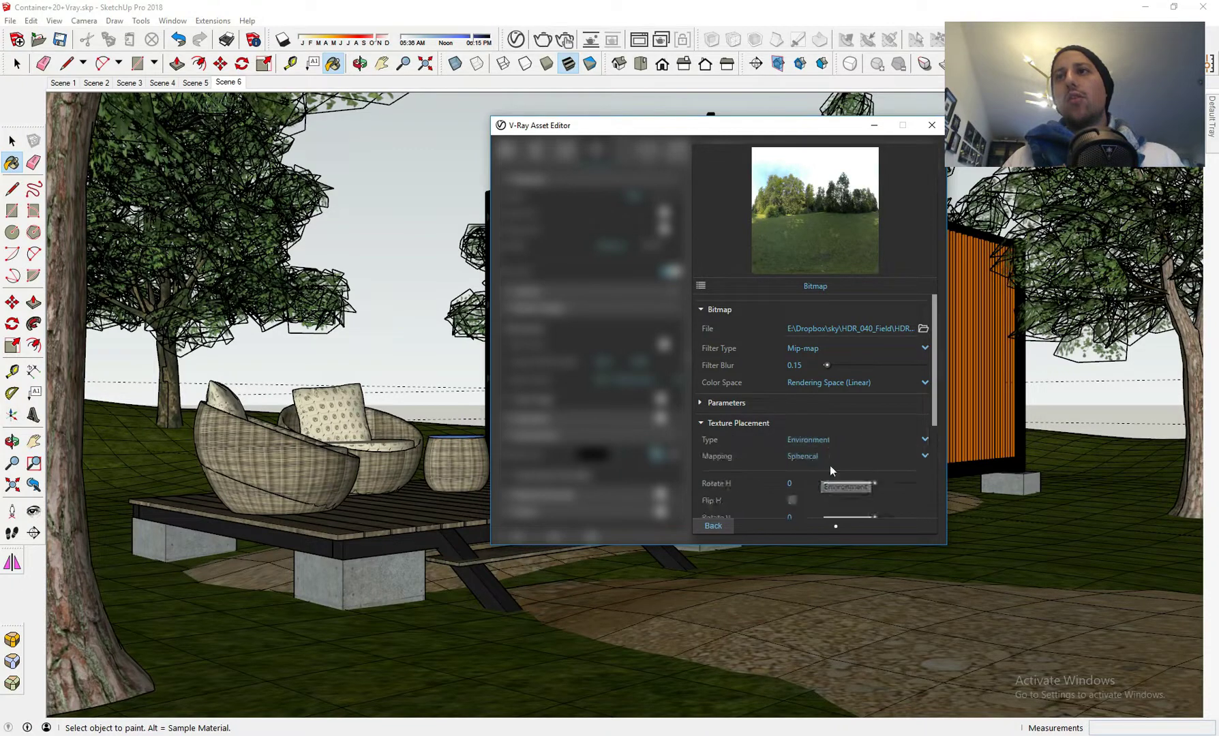
left_click(709, 526)
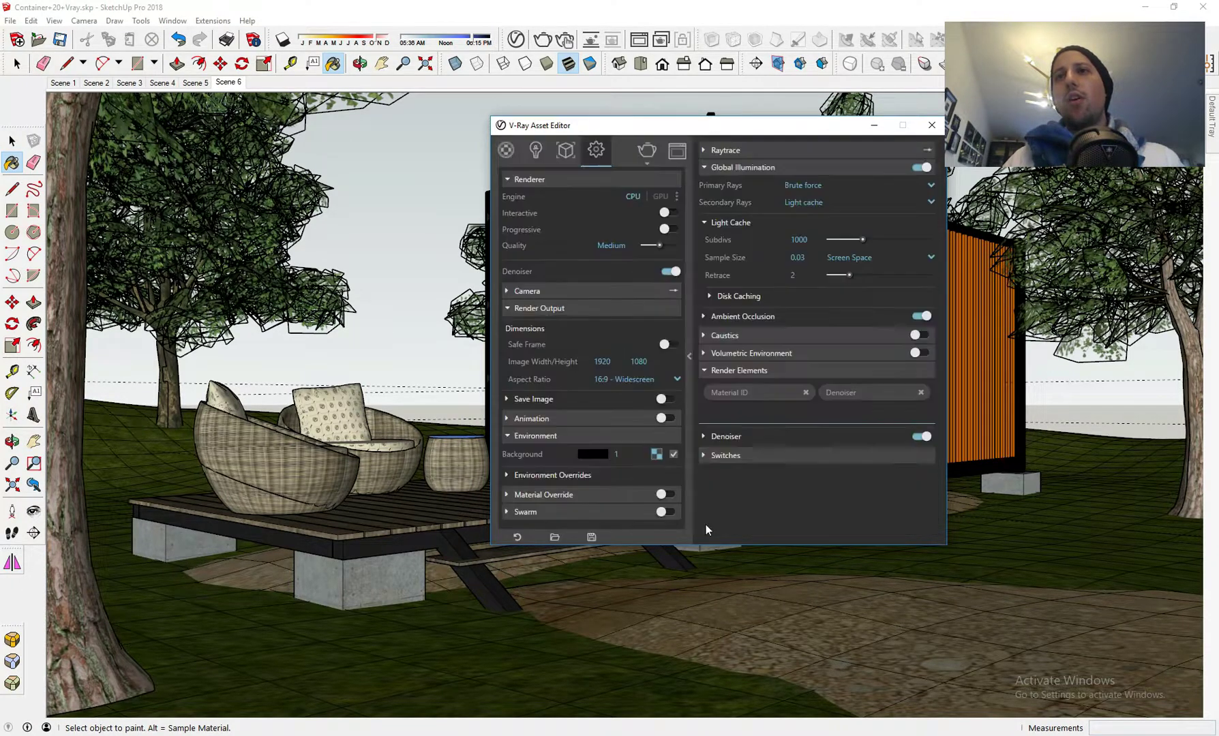
- Run a test render of Scene 6 to check the HDR background, stop it and close the frame buffer
left_click(648, 149)
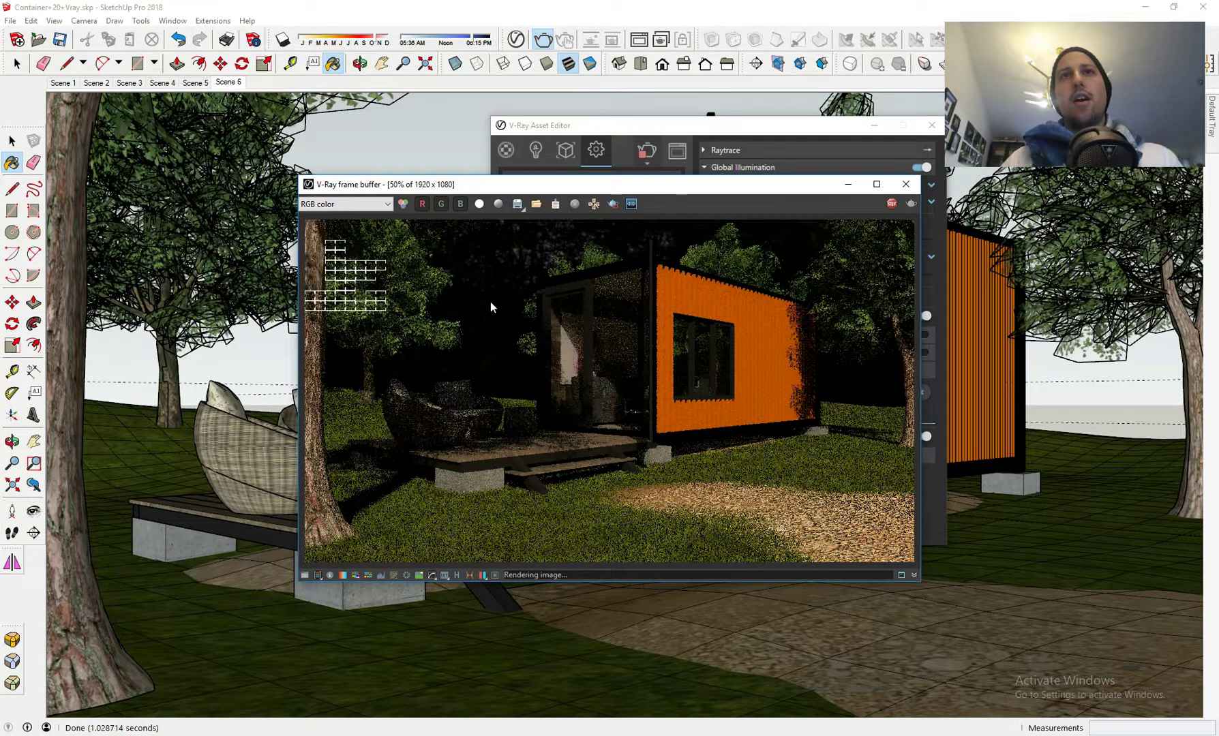
left_click(890, 204)
left_click(904, 182)
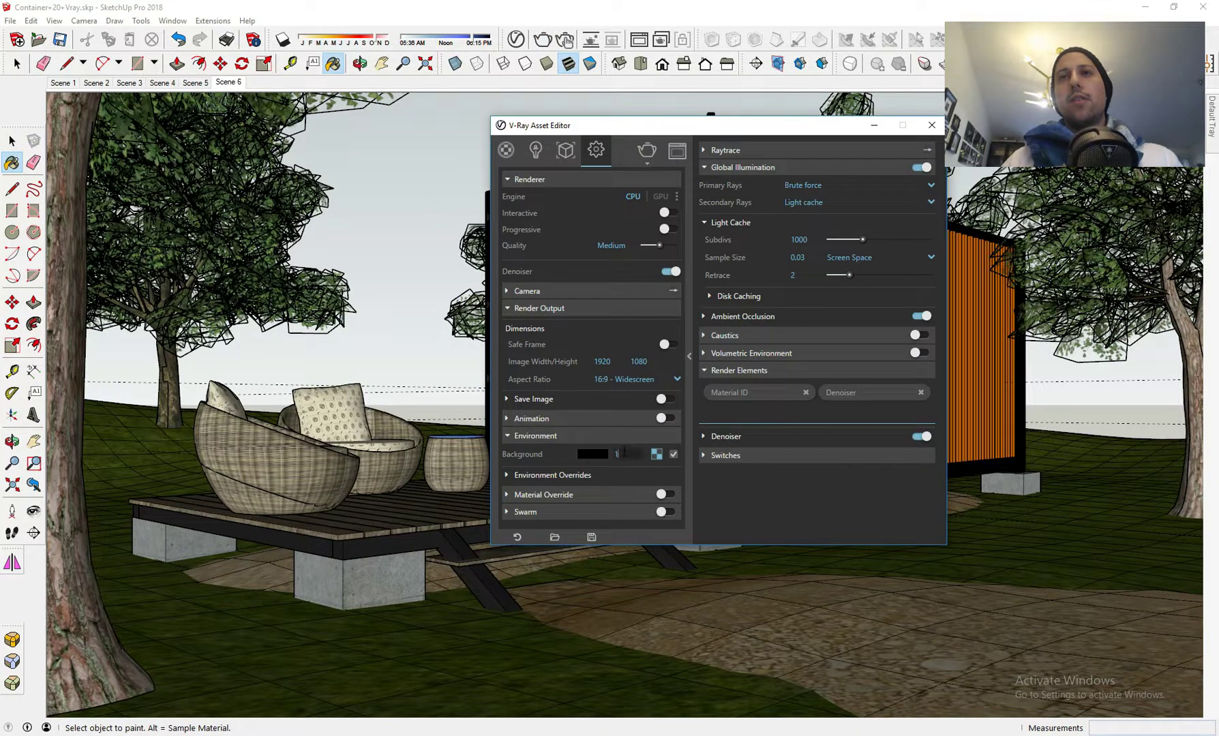
- Set the environment background intensity to 15
type("15")
key("Return")
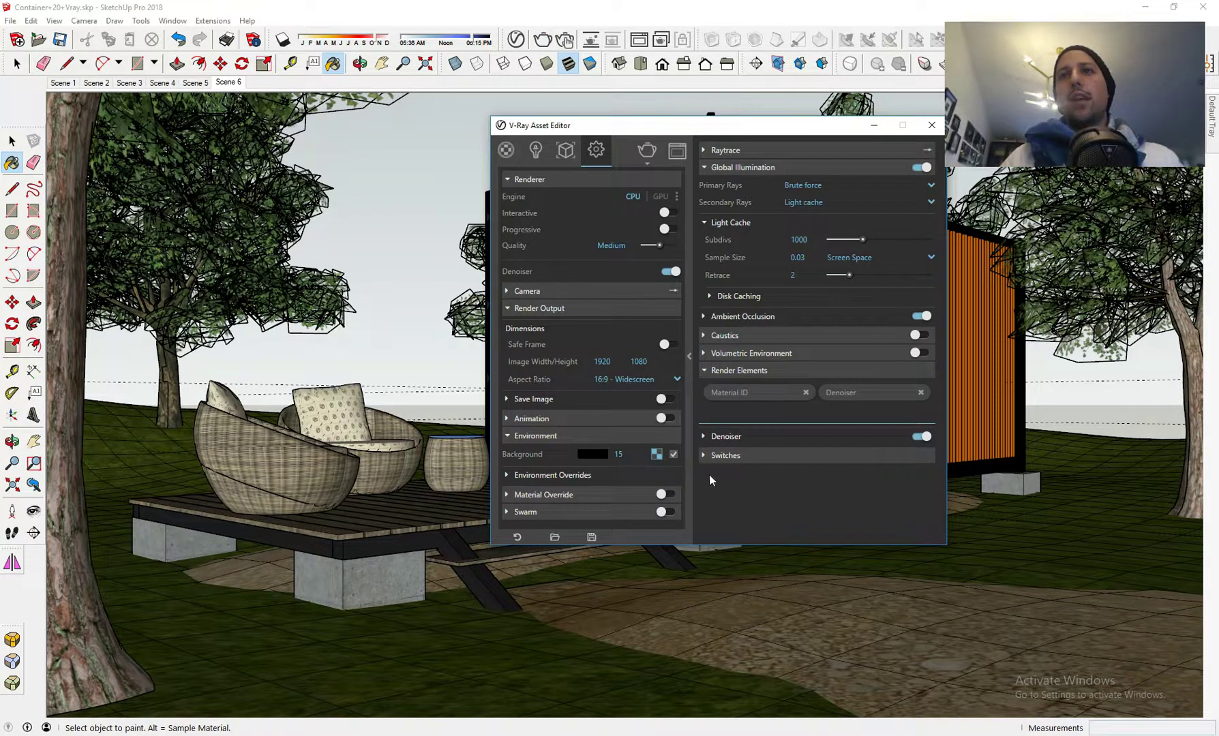
- Review the SunLight settings and show the last render in the V-Ray frame buffer
left_click(505, 151)
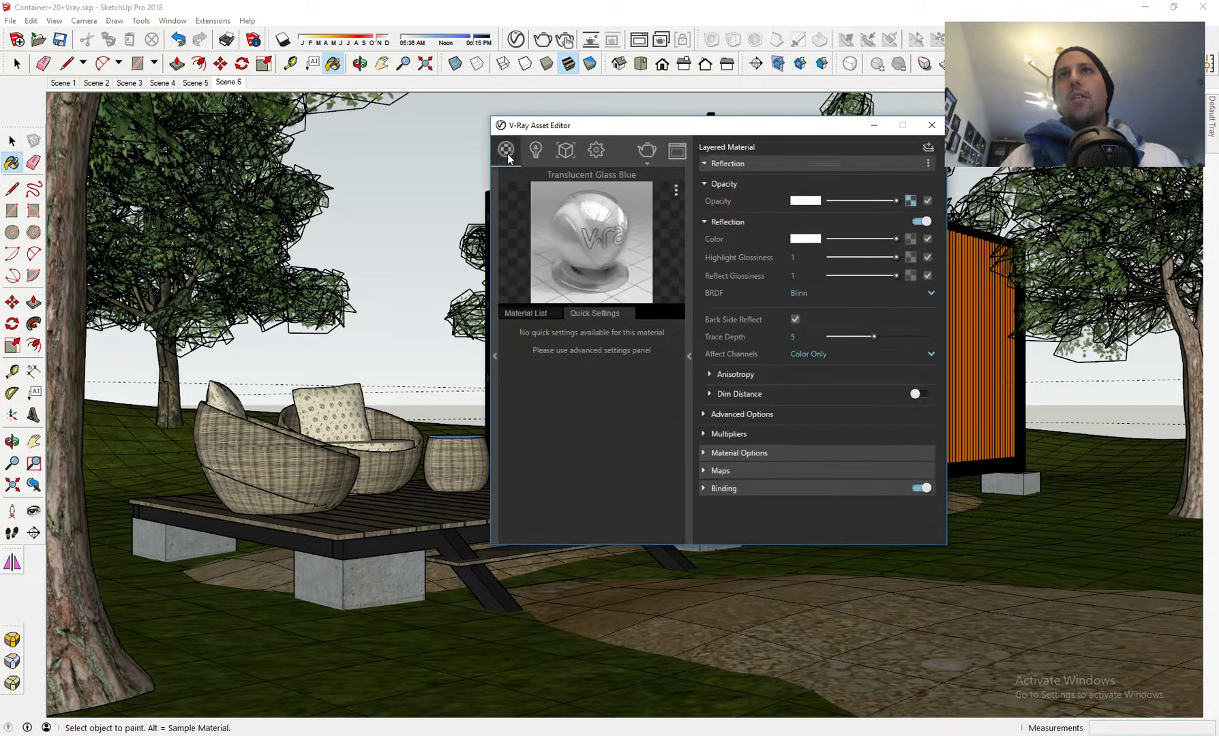
left_click(535, 156)
left_click(595, 174)
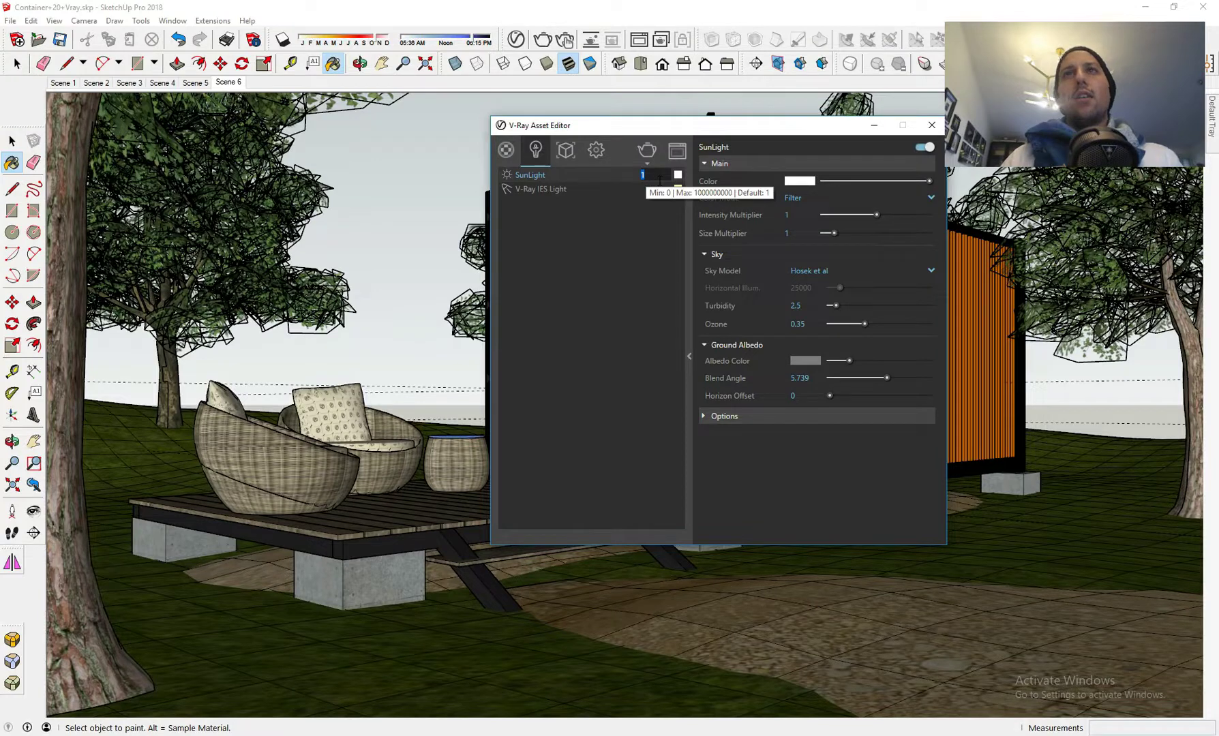
left_click(680, 156)
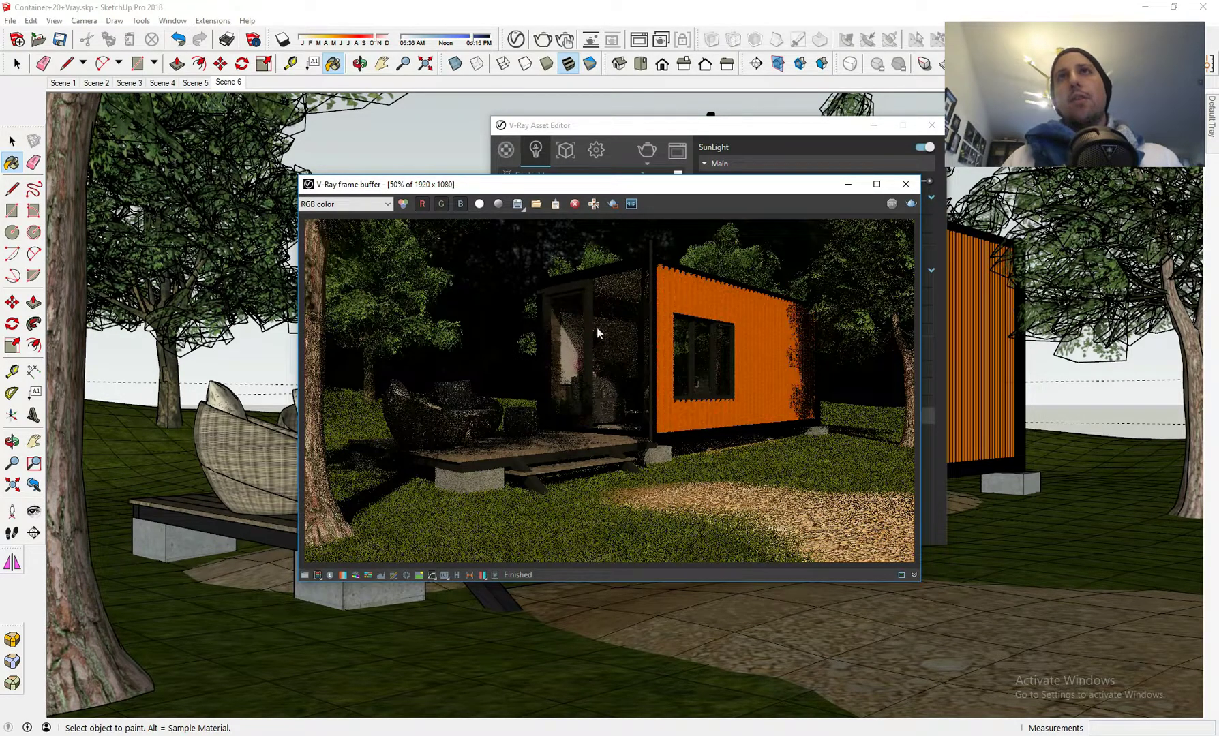
- Close the rendered image and set the SunLight intensity multiplier to 0.75
left_click(906, 186)
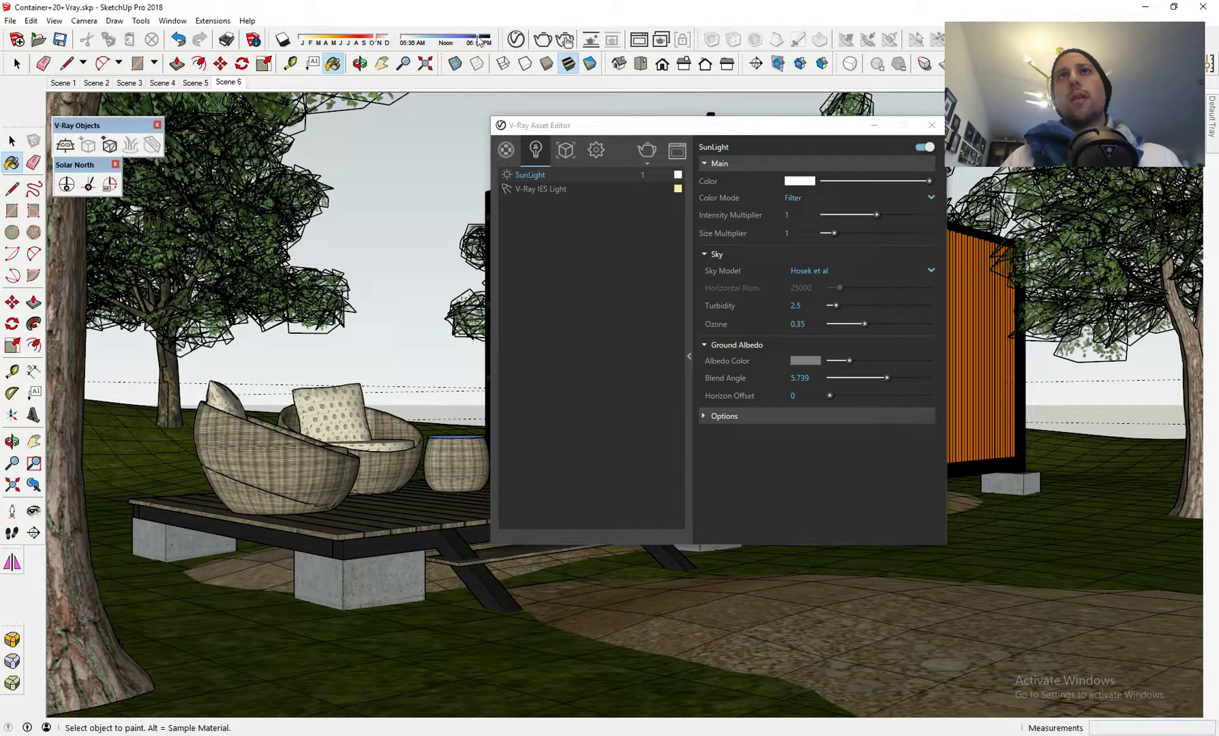
double_click(642, 175)
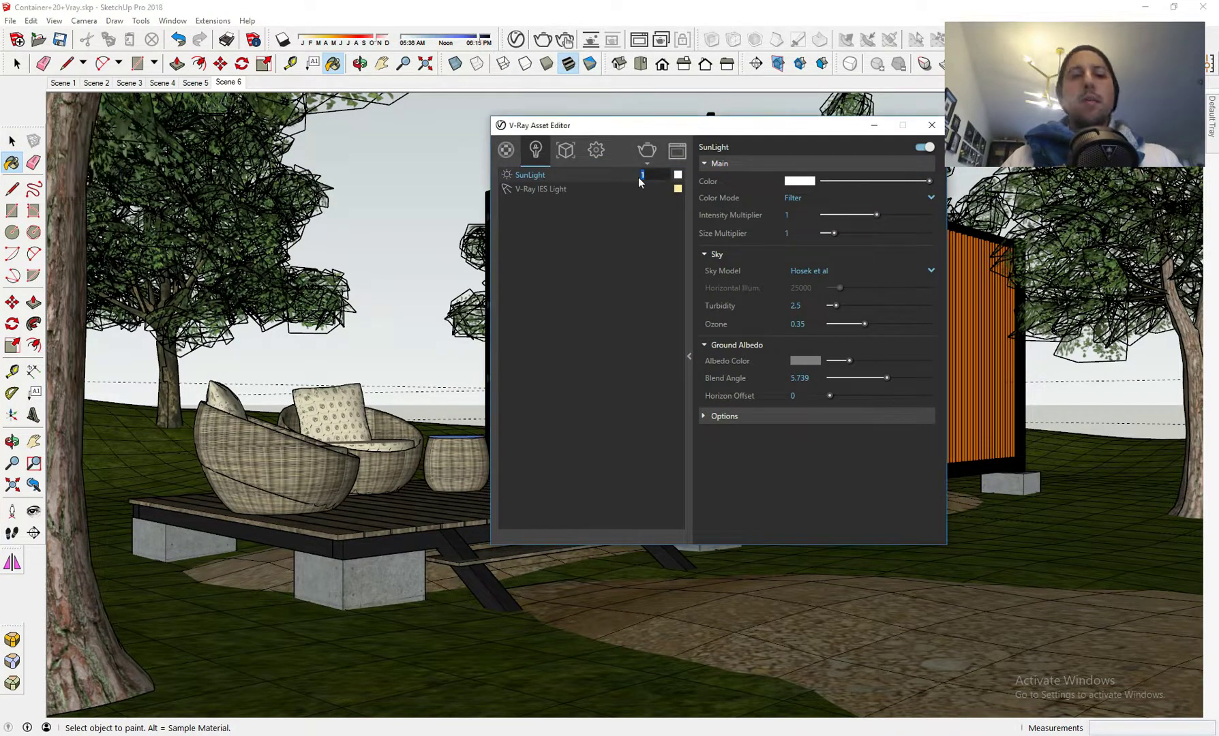
key("BackSpace")
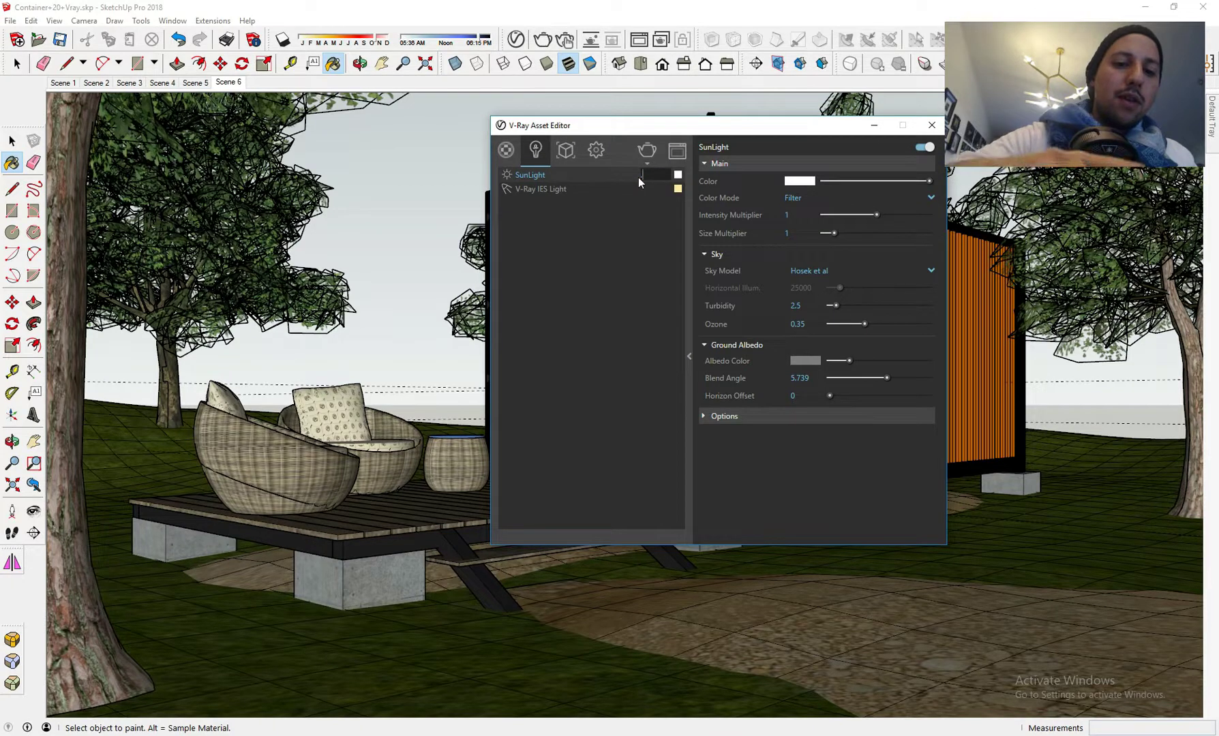
type(".75")
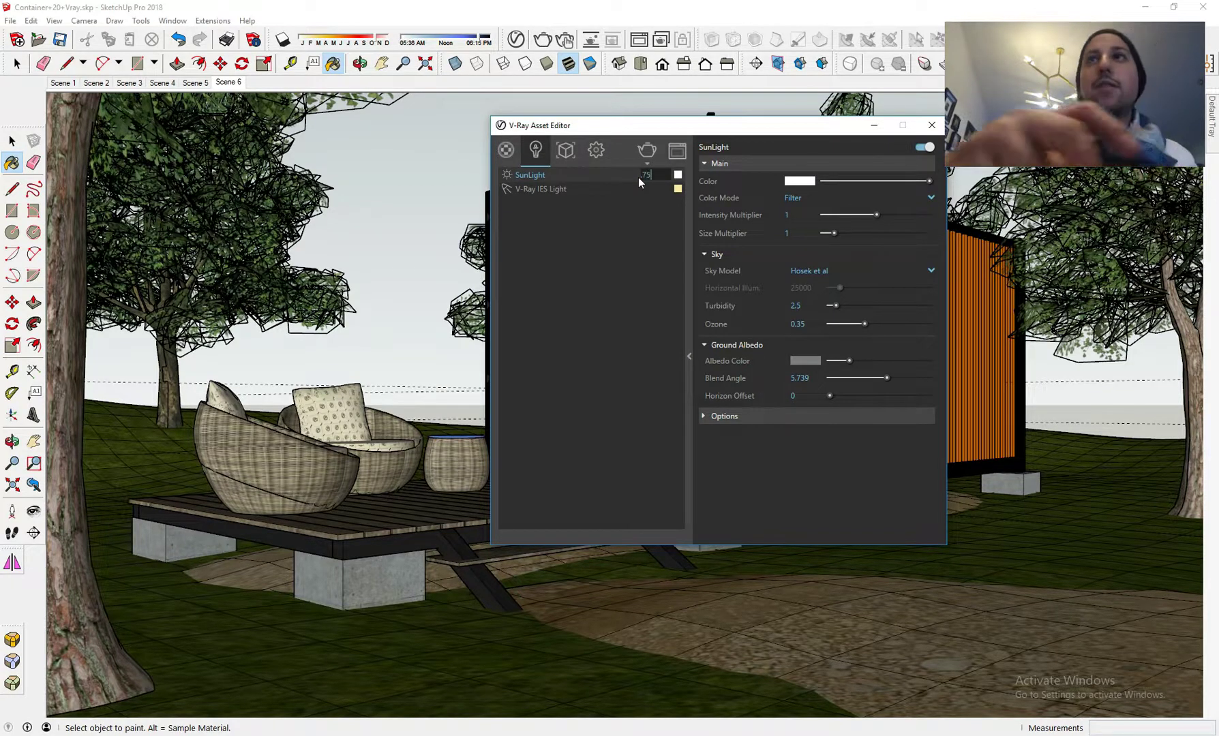
key("Return")
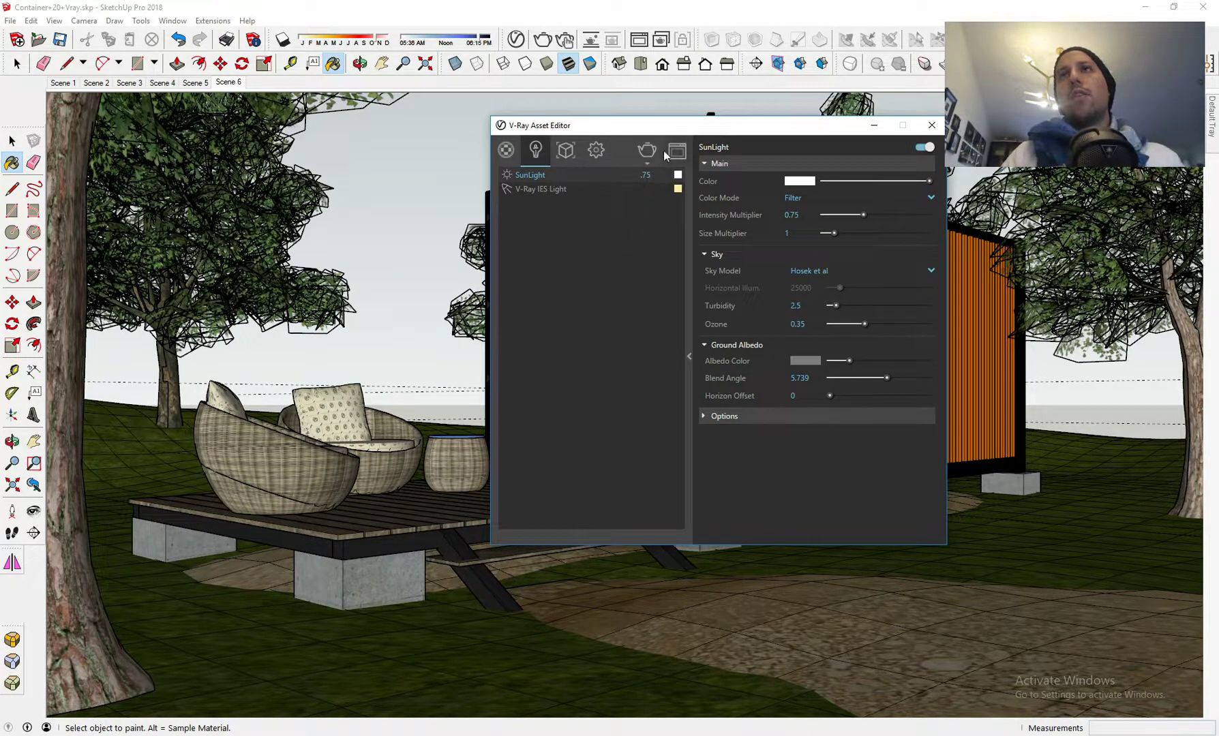
- Increase the horizontal rotation of the environment background bitmap in its texture placement and return to the render settings
left_click(594, 153)
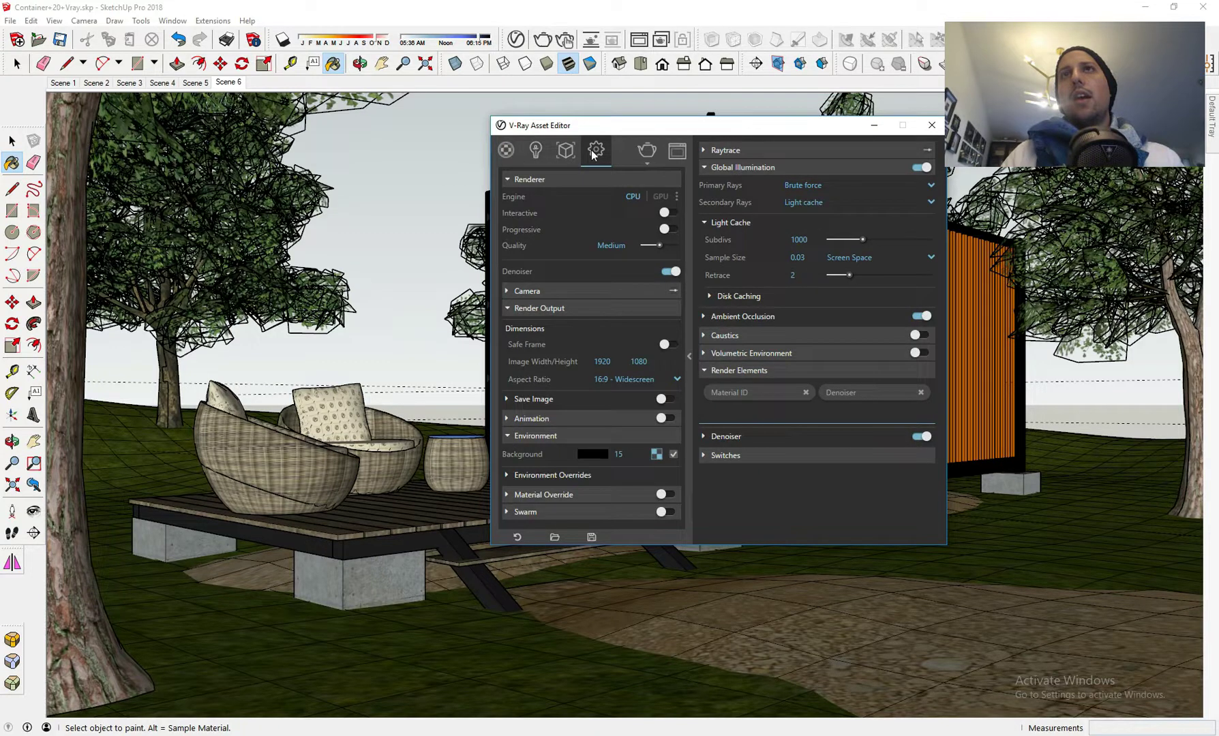
left_click(657, 453)
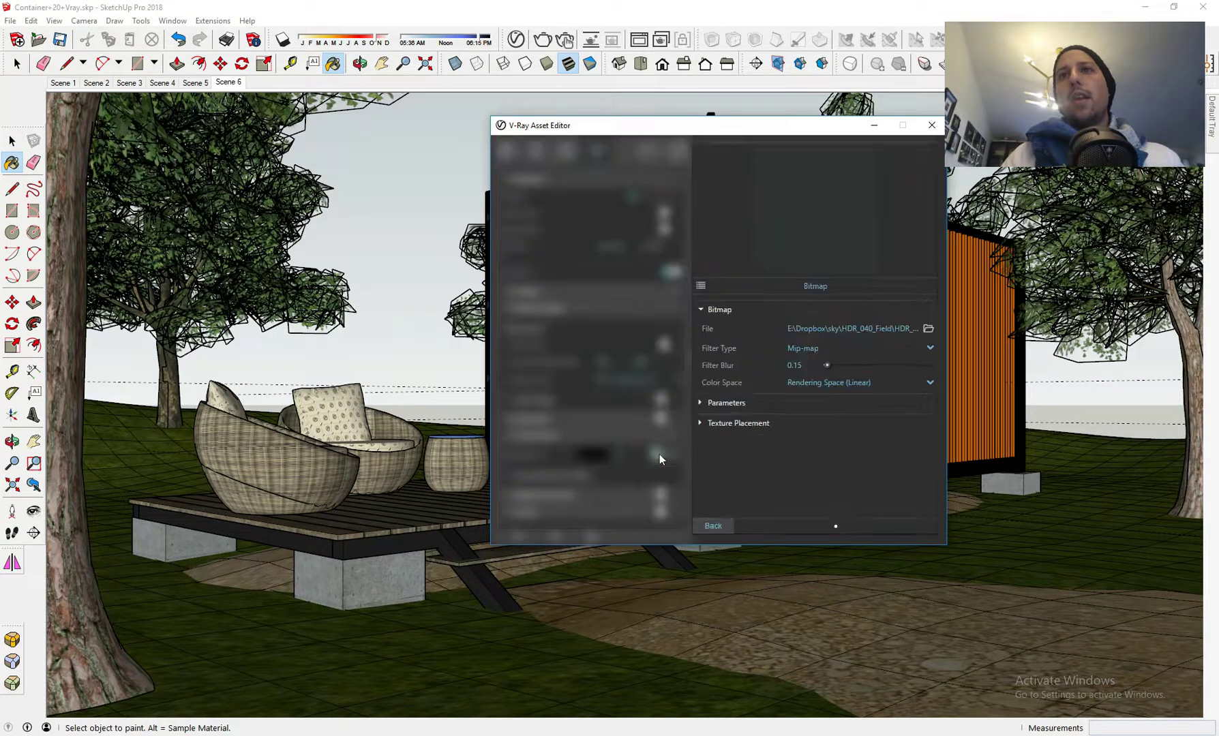
left_click(738, 423)
scroll(754, 426, "down", 2)
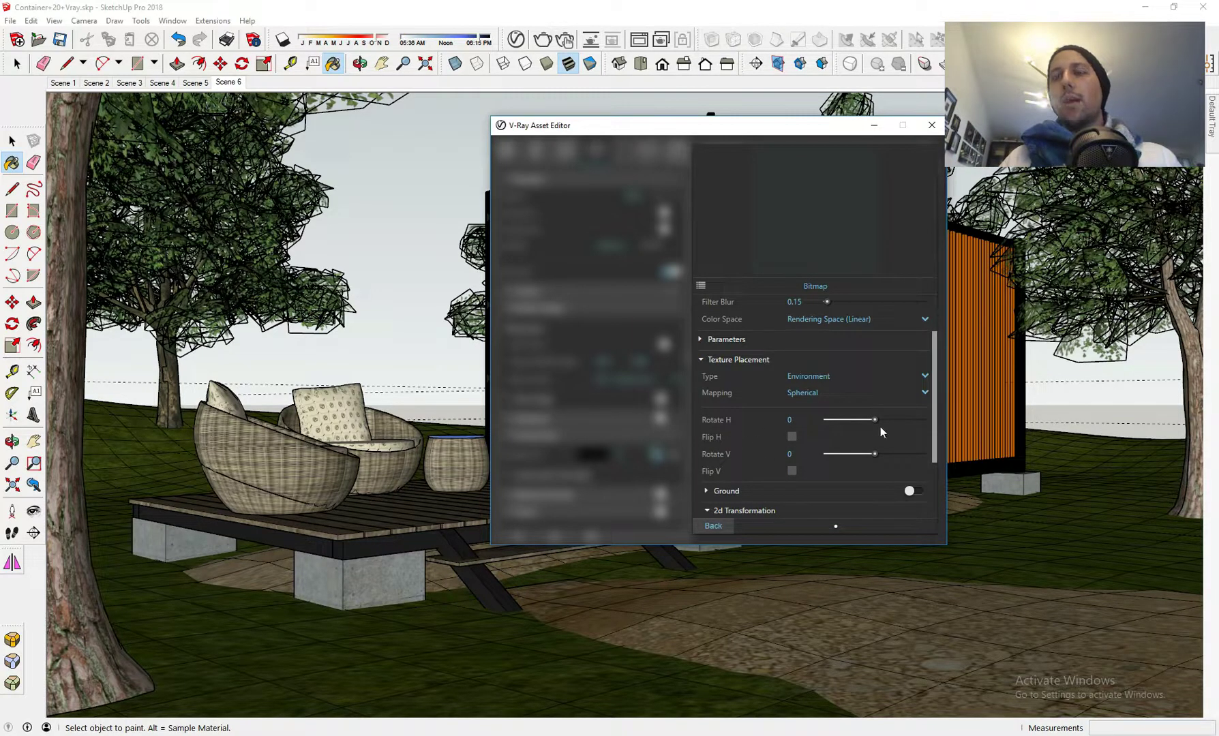
left_click_drag(890, 419, 900, 420)
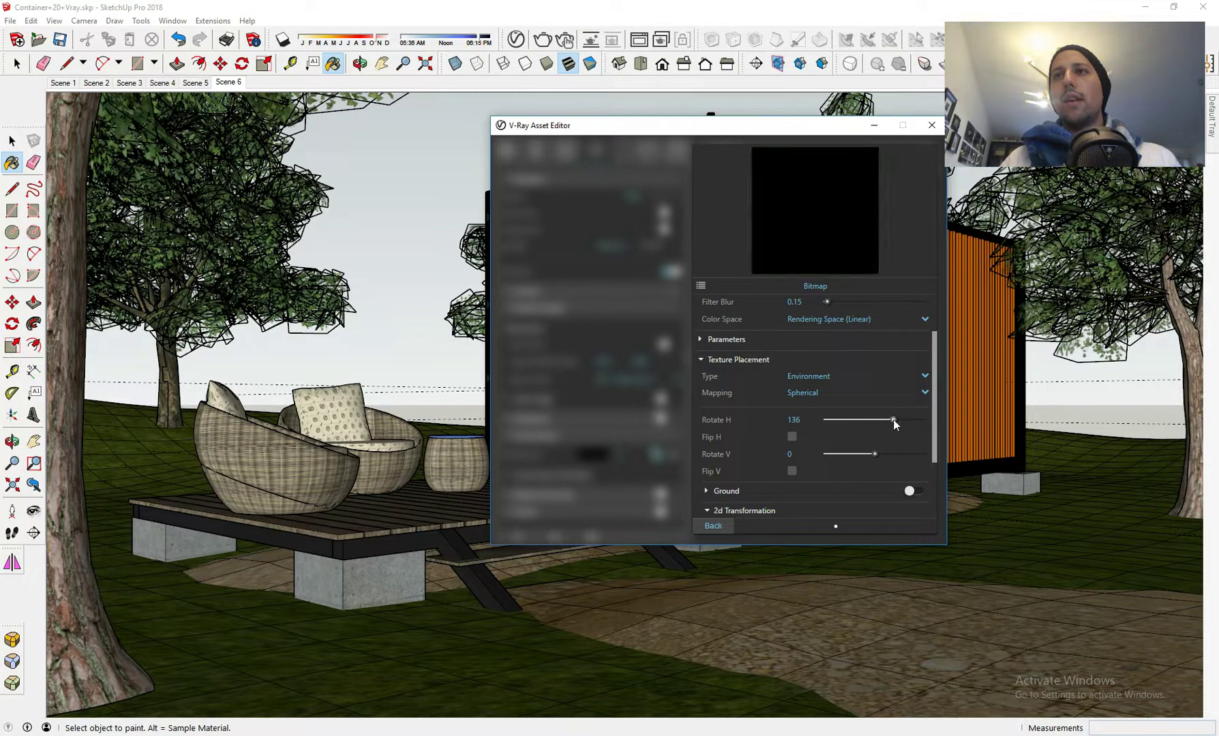
left_click_drag(893, 419, 896, 420)
left_click(735, 526)
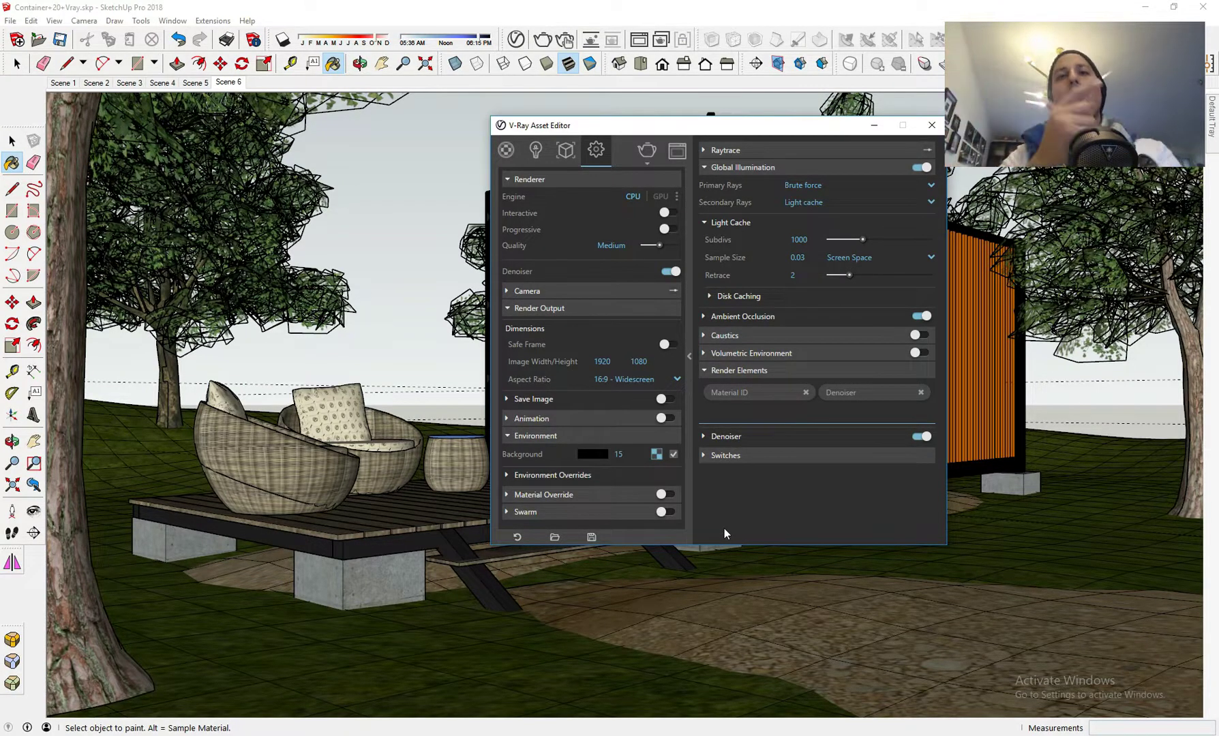
- Run a test render of Scene 6 to check the rotated background, stop it and close the frame buffer
left_click(646, 152)
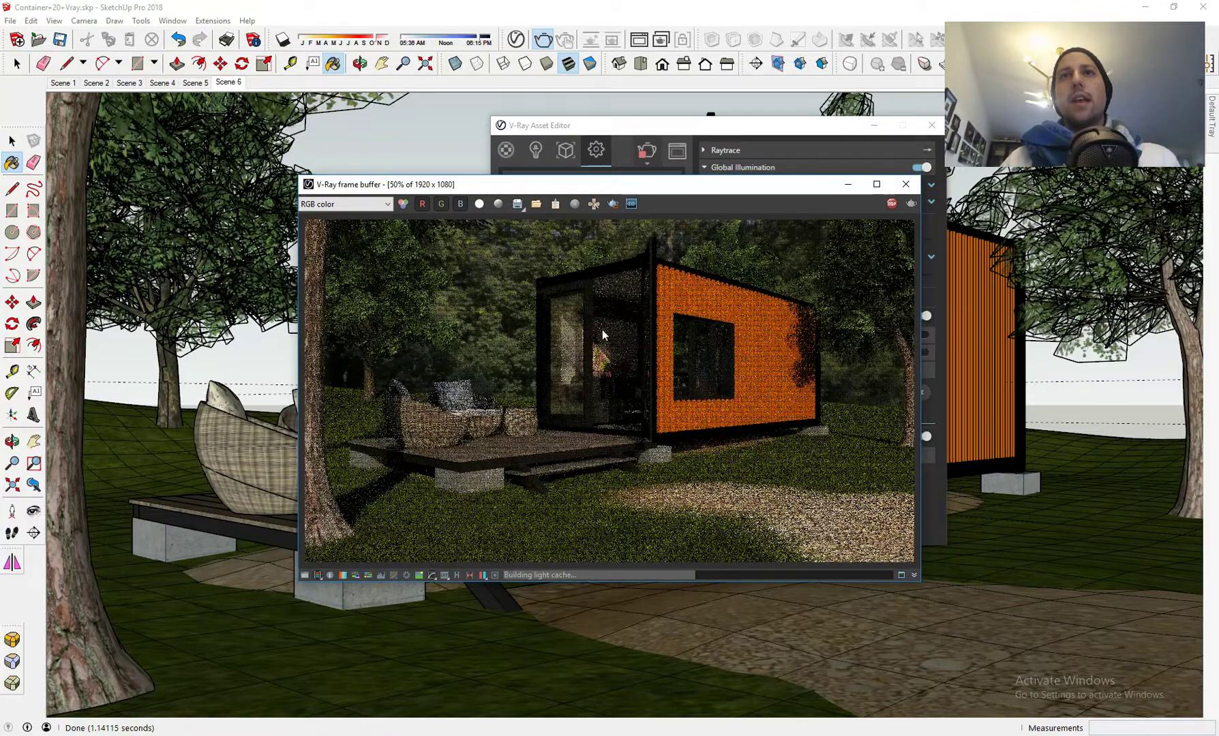
left_click(892, 203)
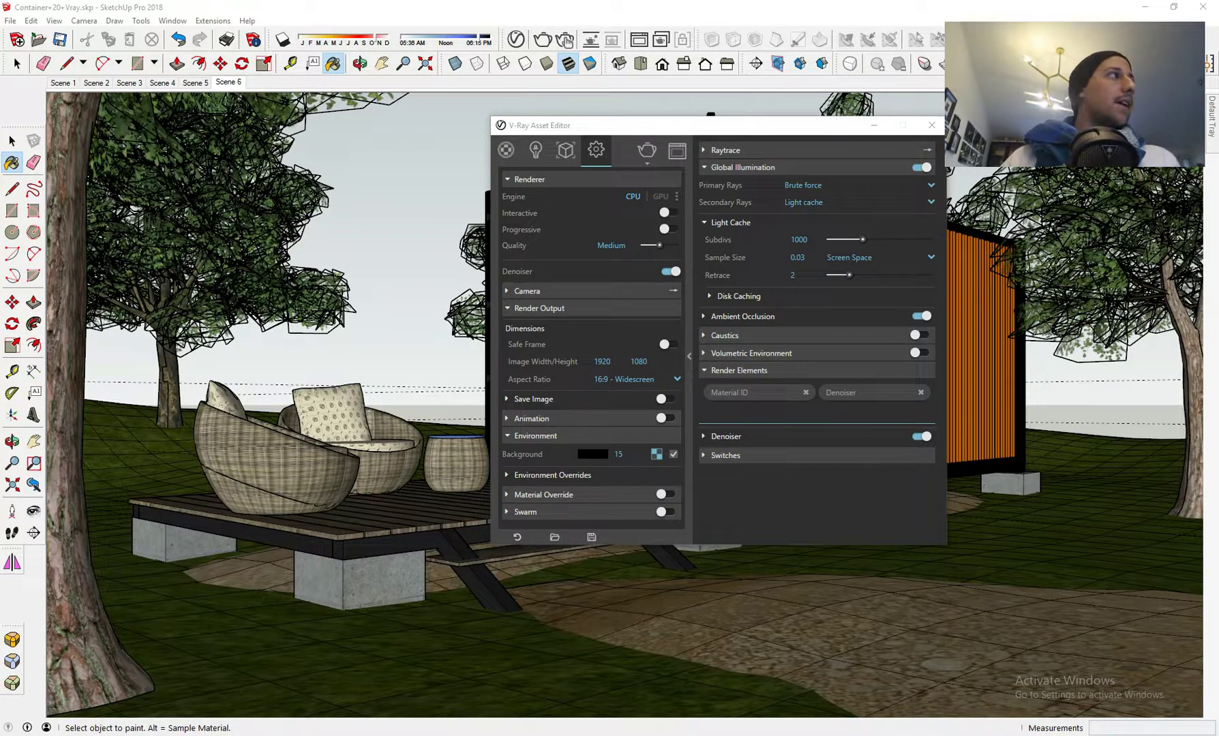
- Switch to File Explorer, view the preview and background images in the HDR_040_Field folder under sky, and return to SketchUp
mouse_move(3, 266)
left_mouse_down()
mouse_move(611, 243)
mouse_move(474, 231)
mouse_move(512, 2)
left_mouse_up()
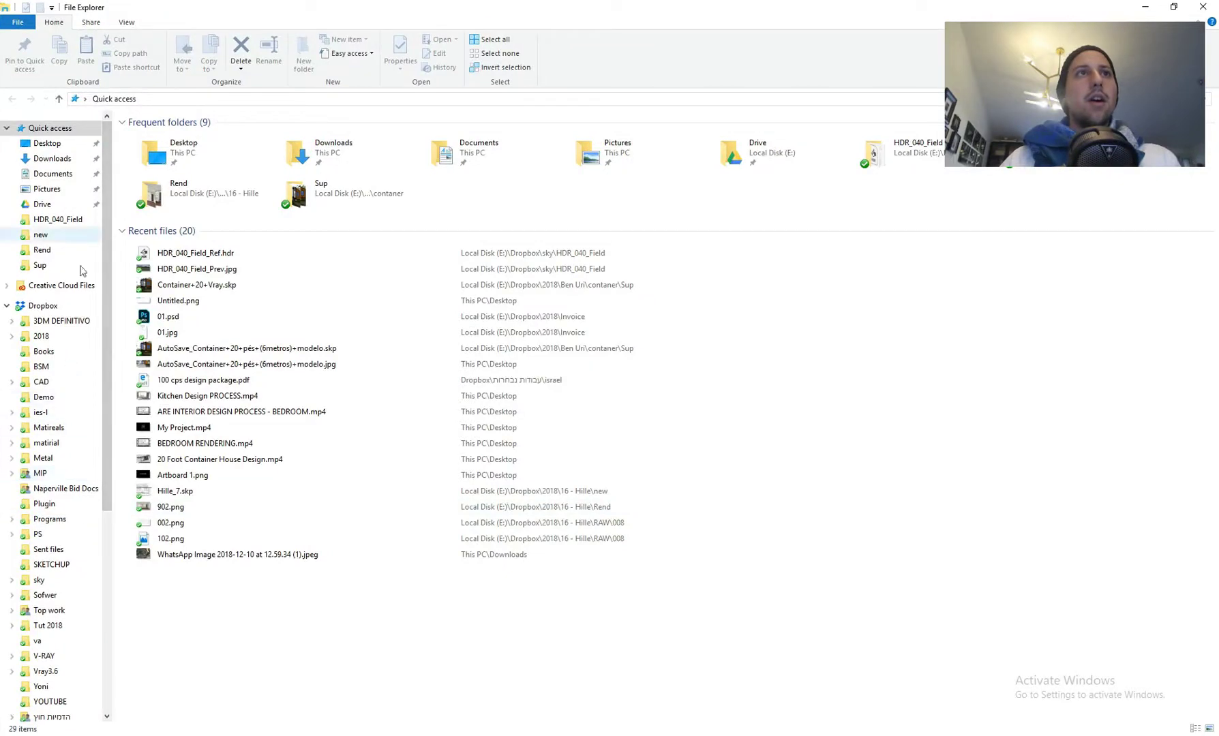
left_click(49, 579)
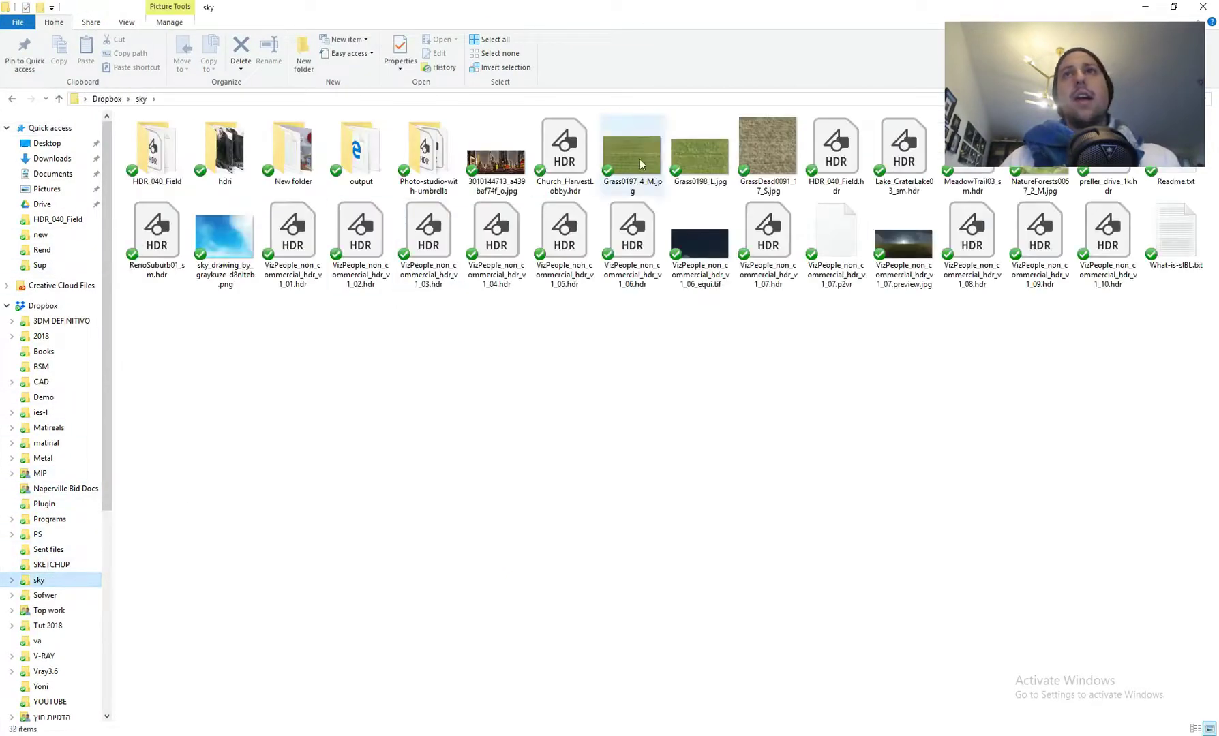
double_click(140, 154)
double_click(374, 161)
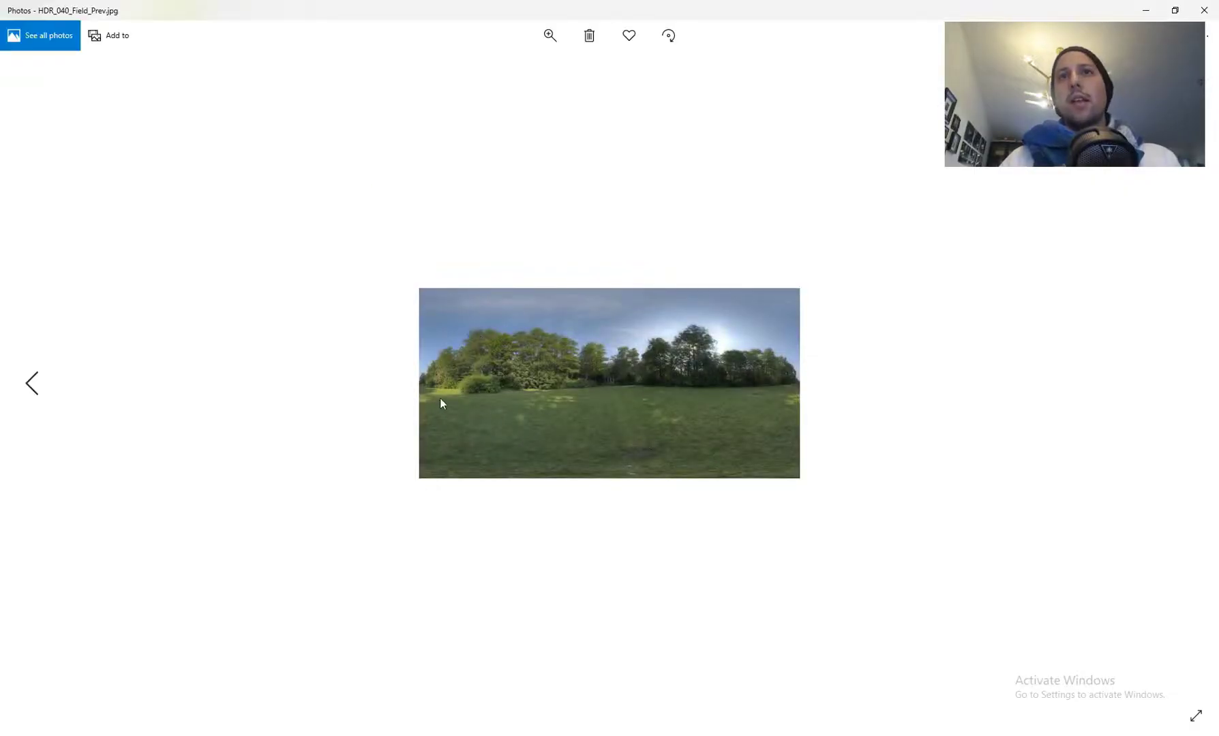
key("Left")
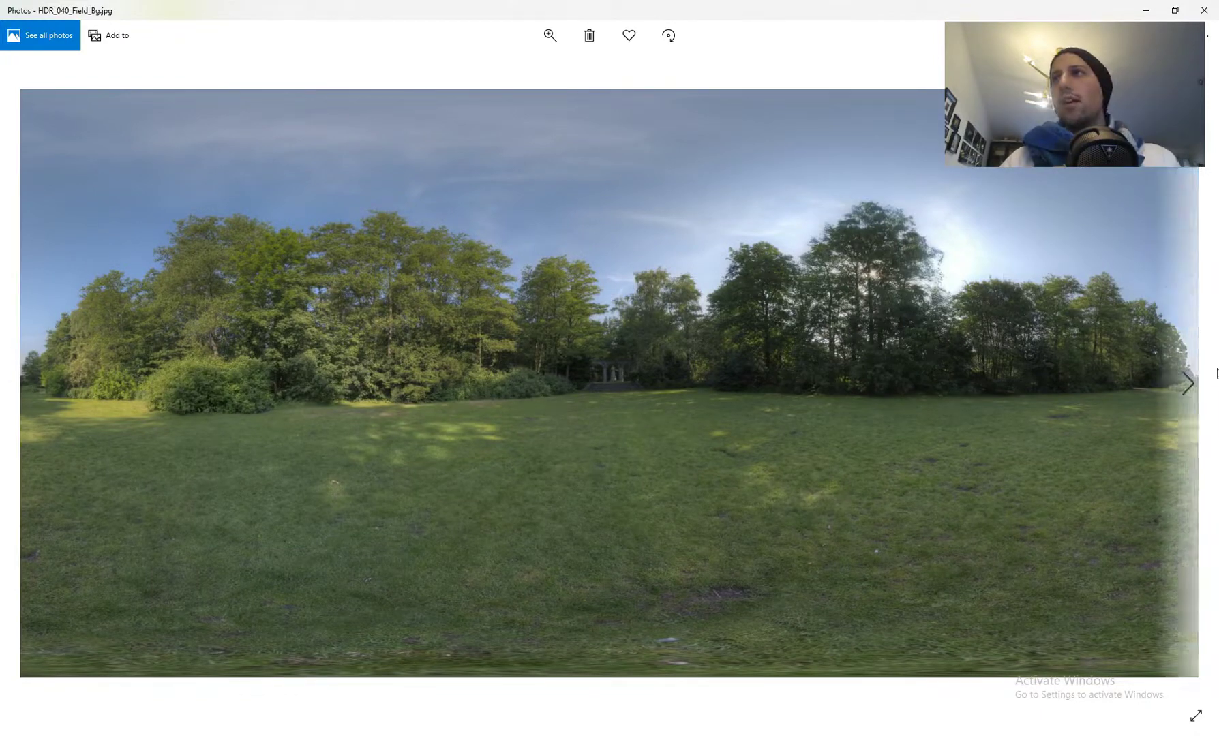
left_click(1203, 10)
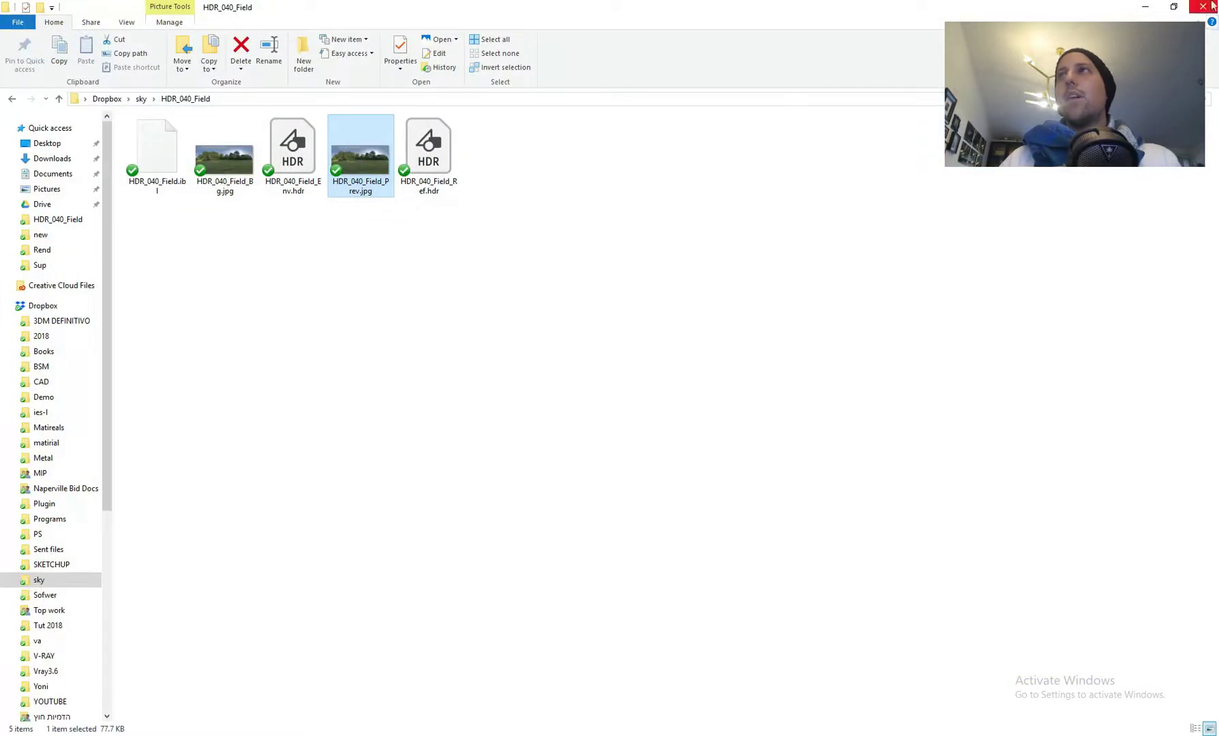
left_click(1145, 9)
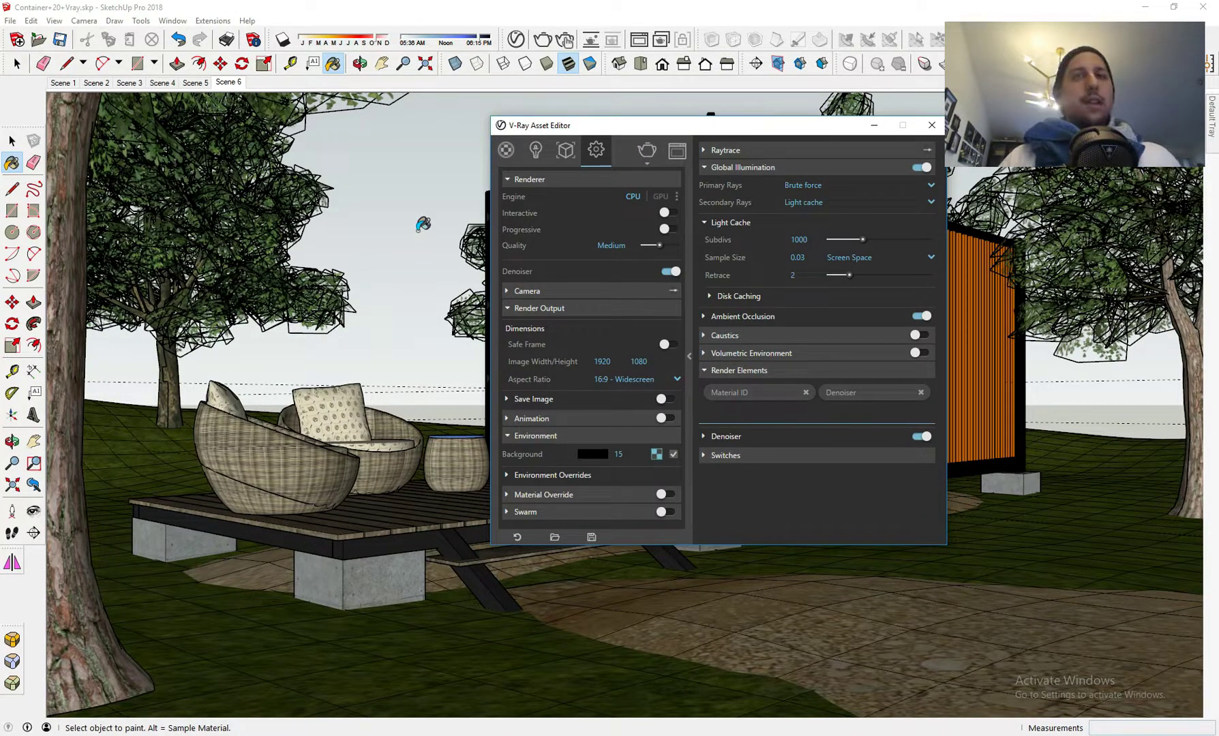
- Orbit from Scene 6 to a raised view above the container's roof that exposes the background behind the trees
left_click(15, 64)
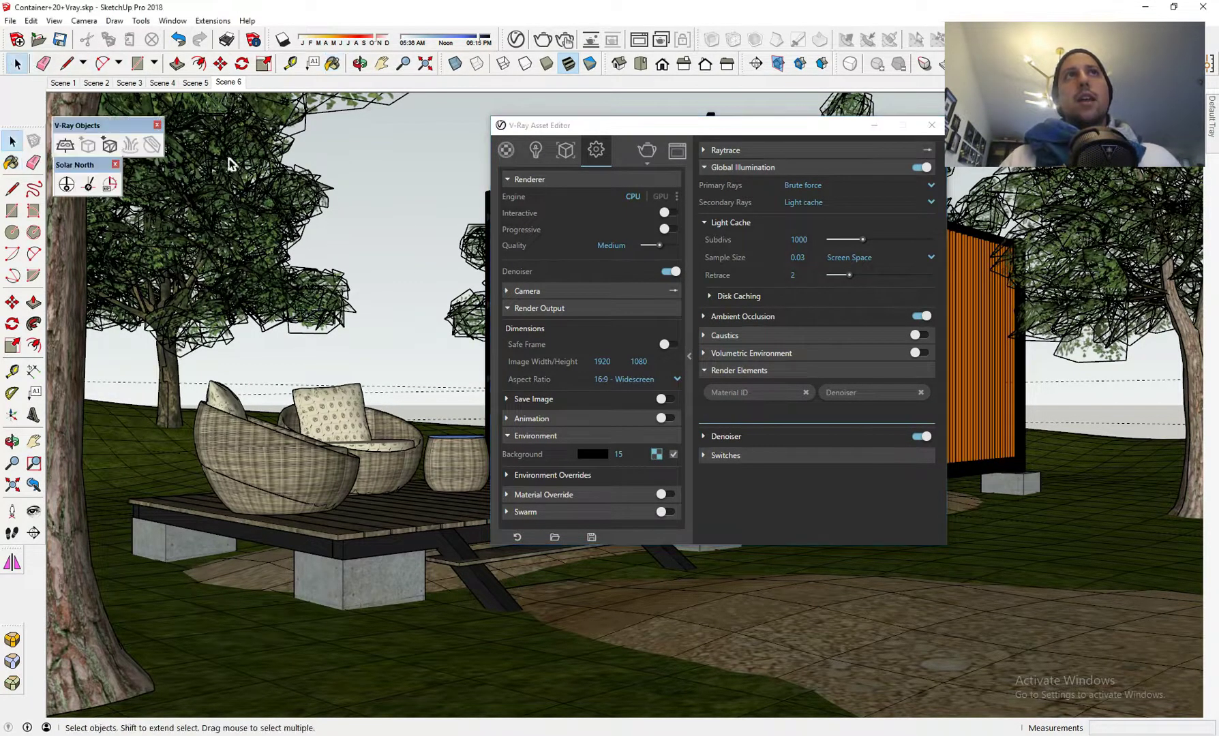
middle_click_drag(417, 290, 423, 341)
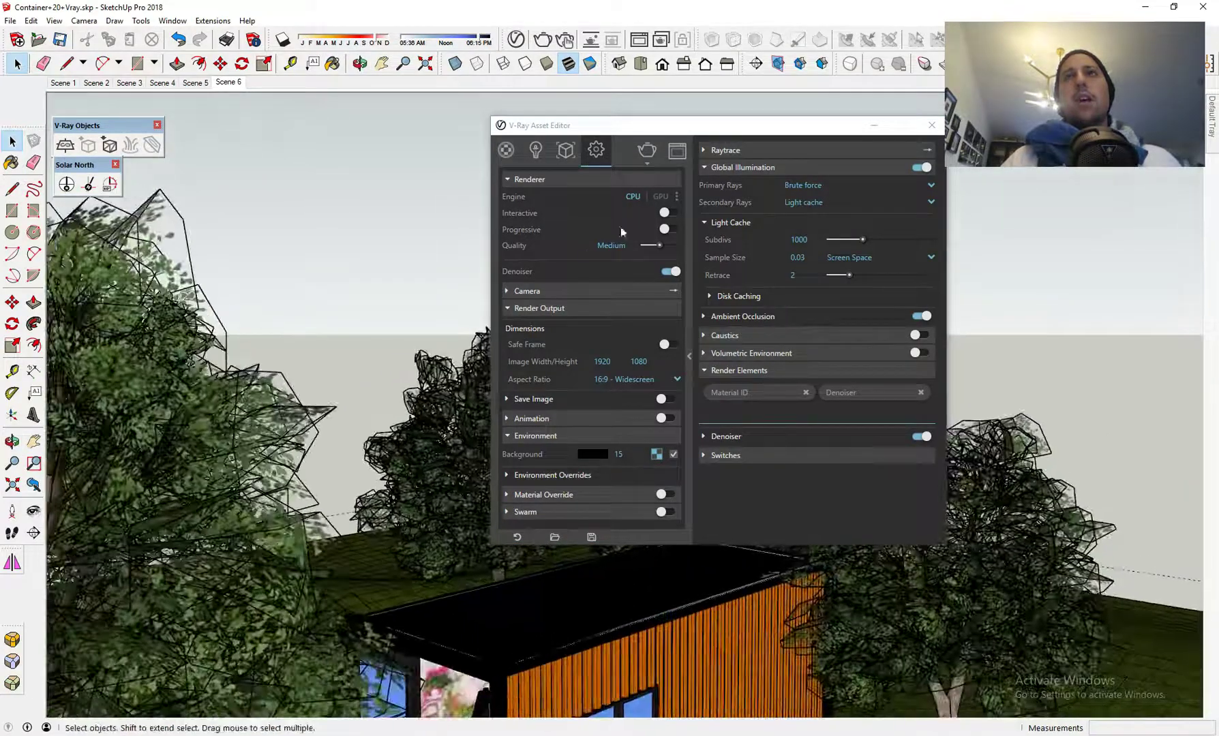
left_click(648, 165)
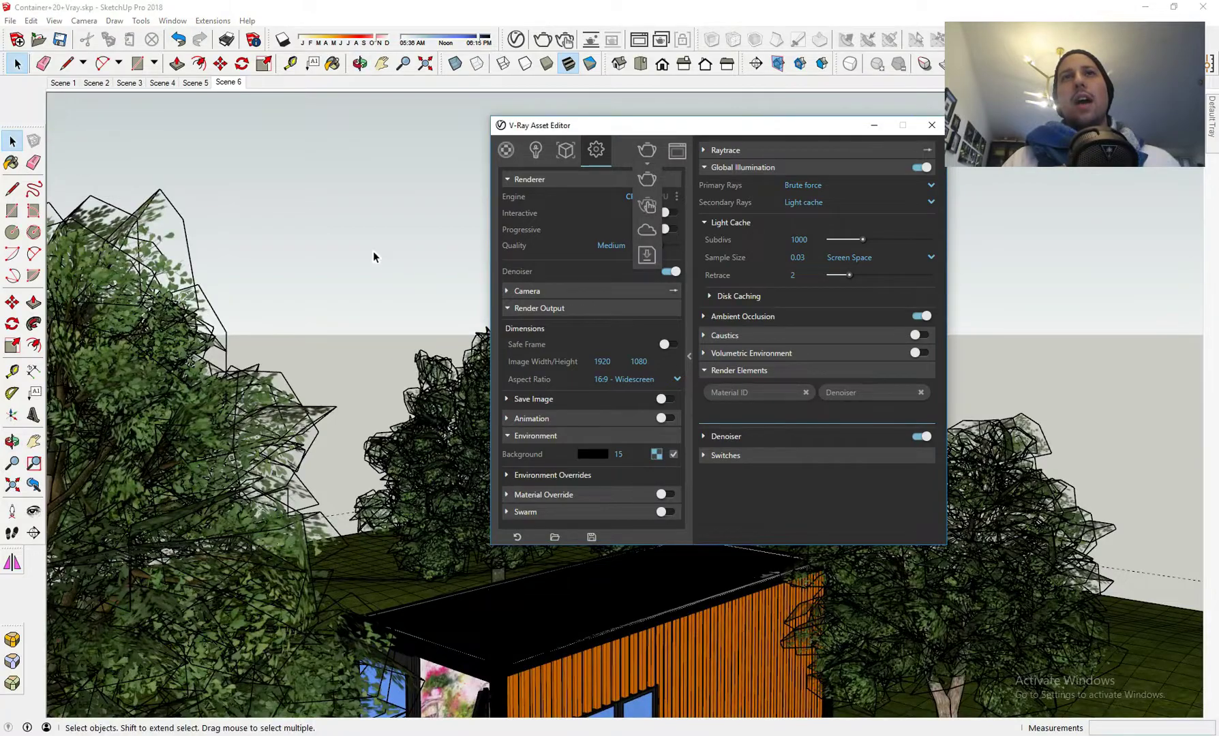
mouse_move(374, 257)
middle_mouse_down()
mouse_move(389, 231)
mouse_move(367, 233)
mouse_move(319, 311)
middle_mouse_up()
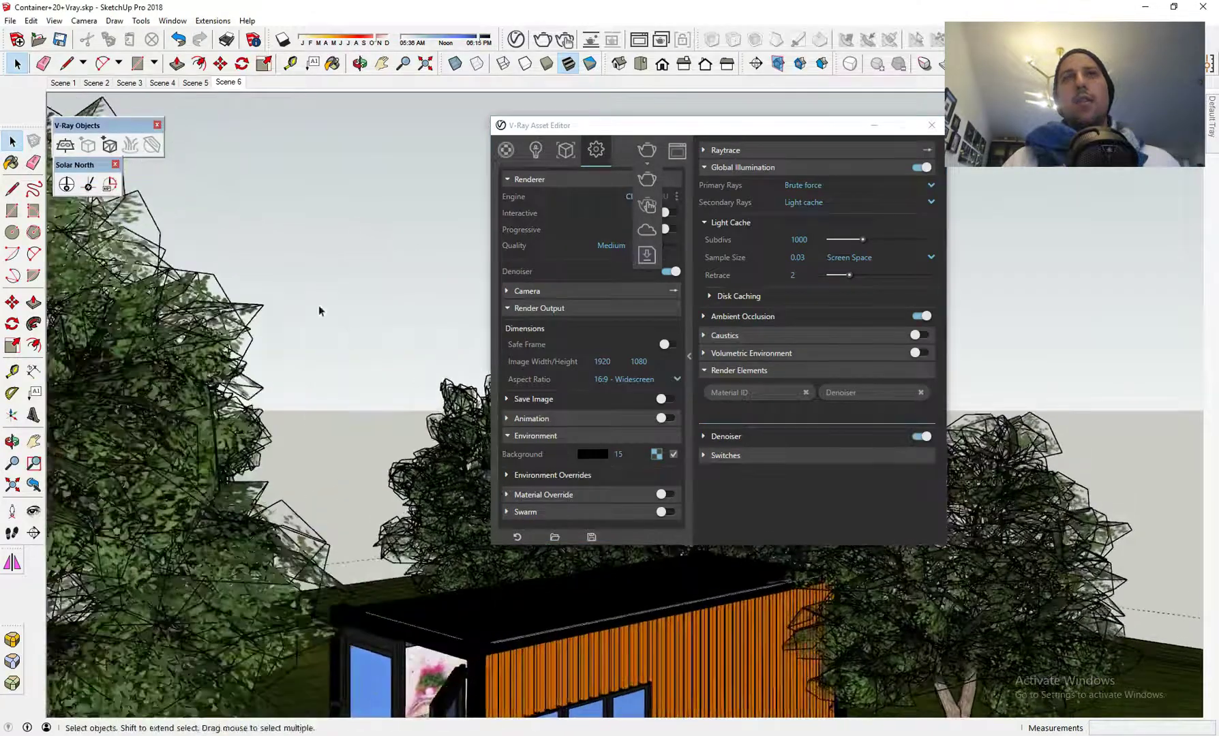
left_click(226, 83)
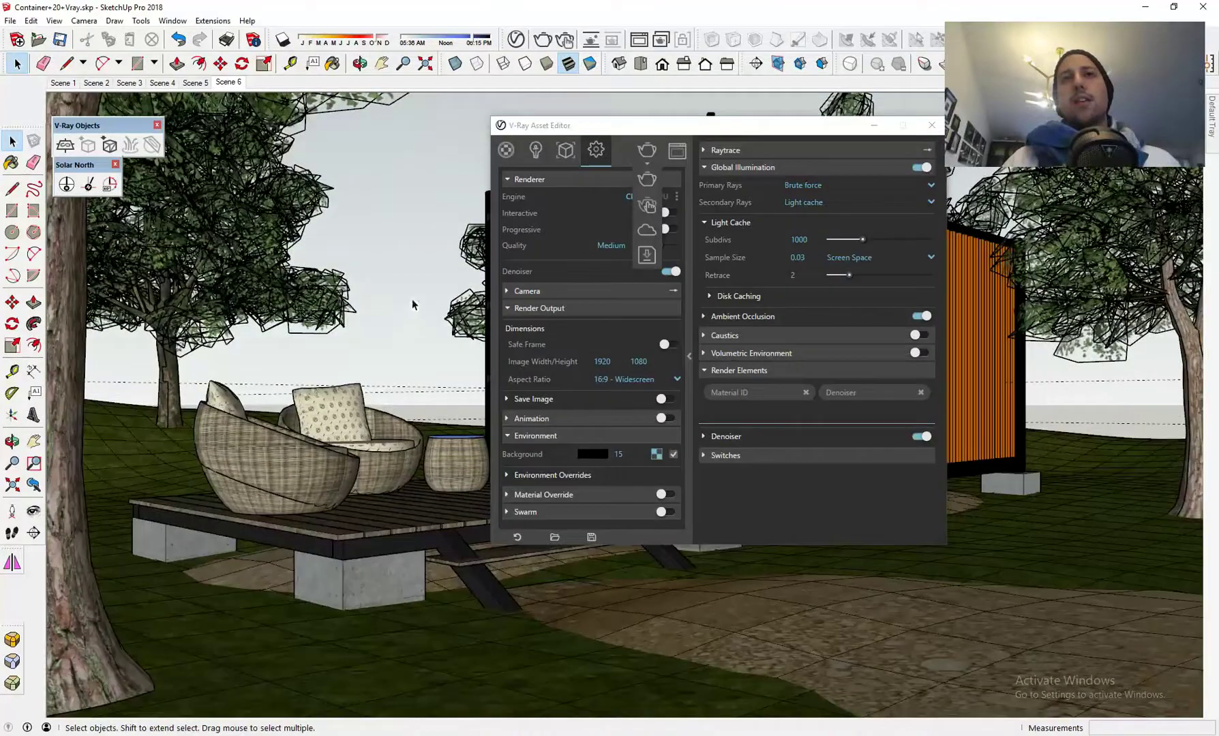
middle_click_drag(399, 280, 254, 594)
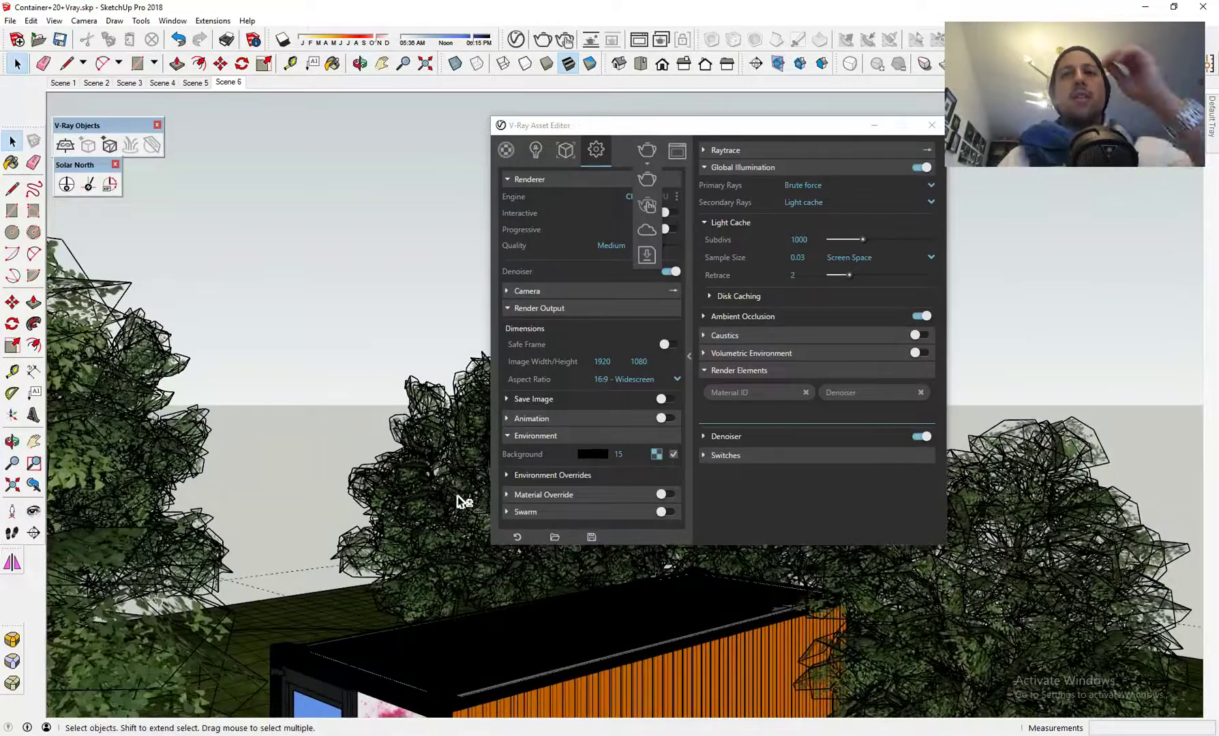
- Set the background bitmap's horizontal rotation to about 206.6 in its texture placement and return to the render settings
left_click(656, 456)
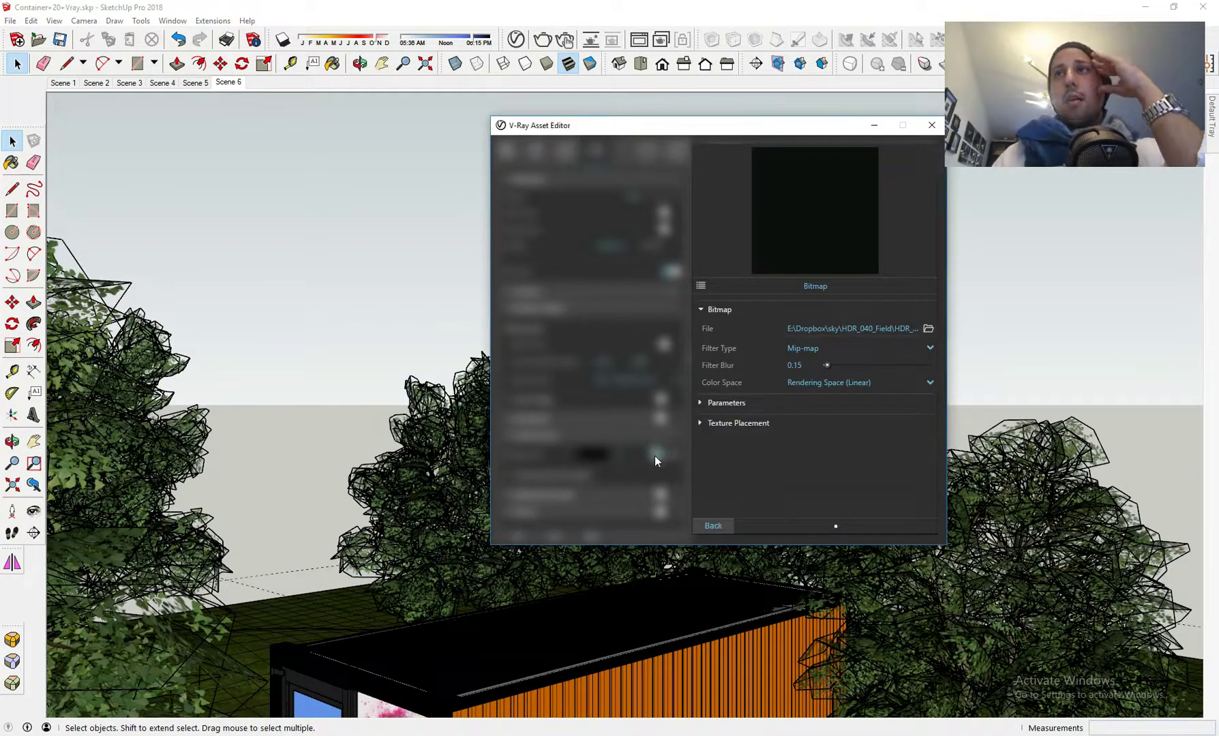
left_click(928, 330)
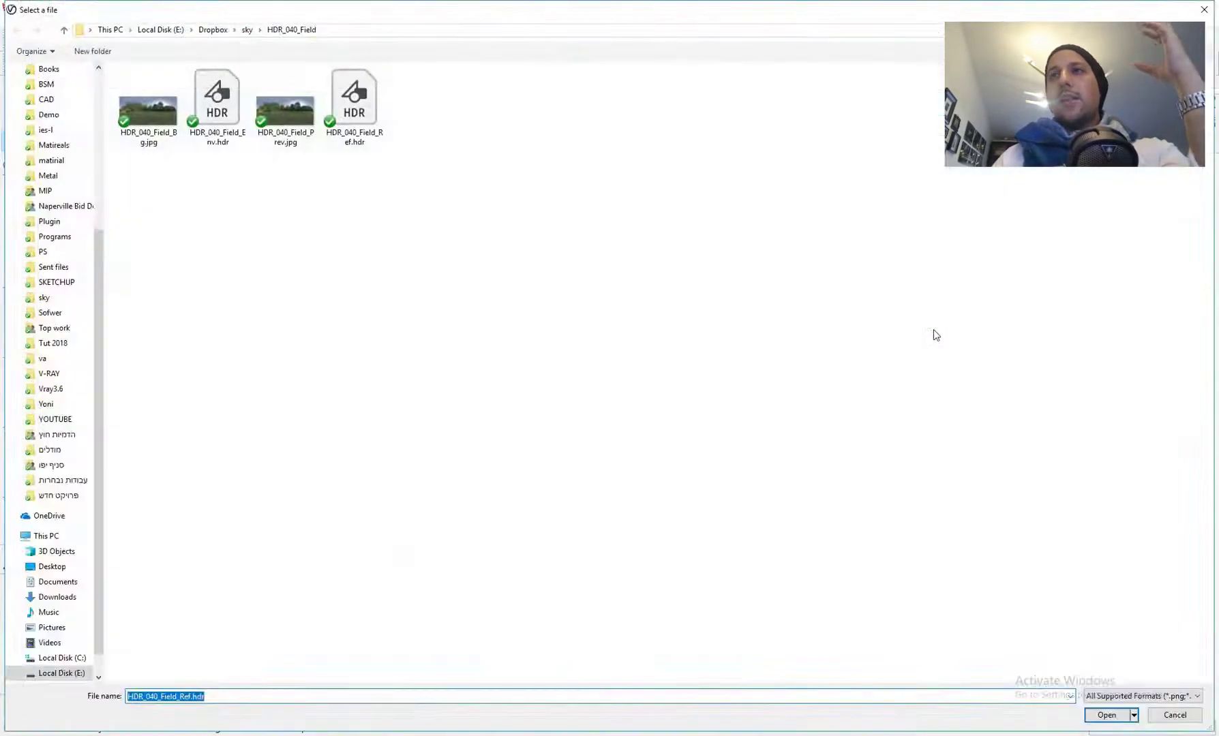
left_click(1204, 9)
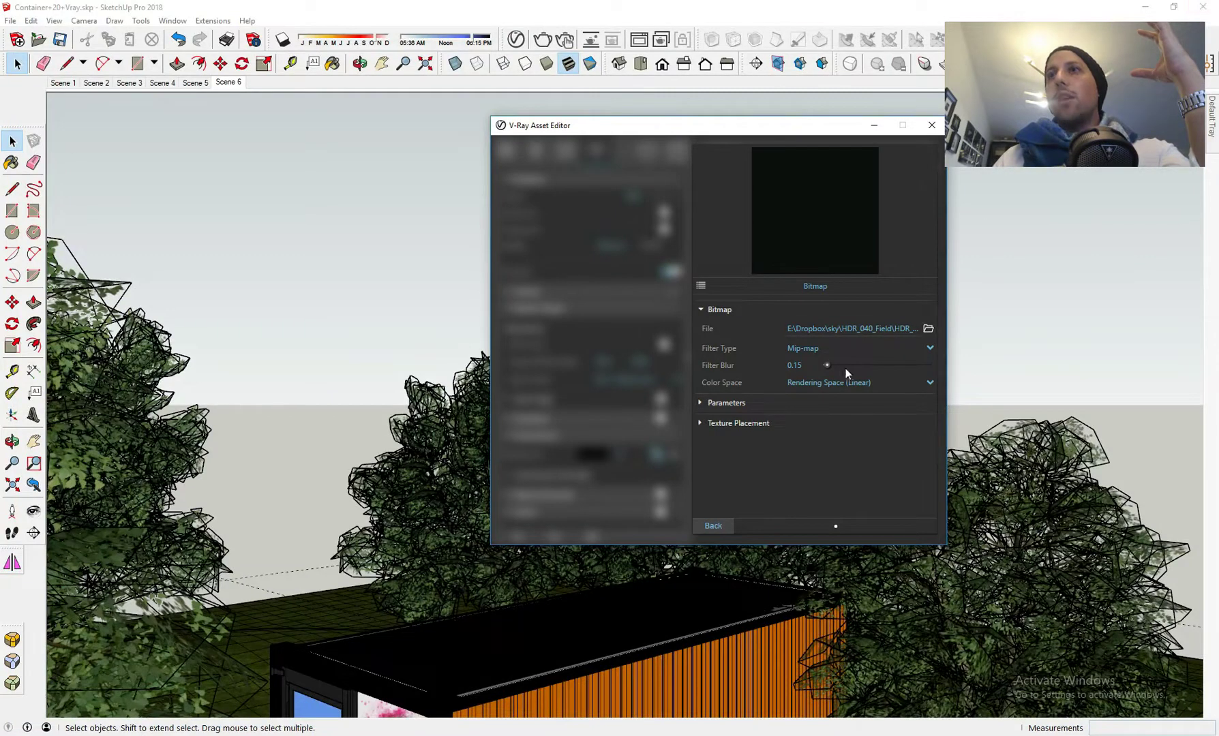
left_click(817, 402)
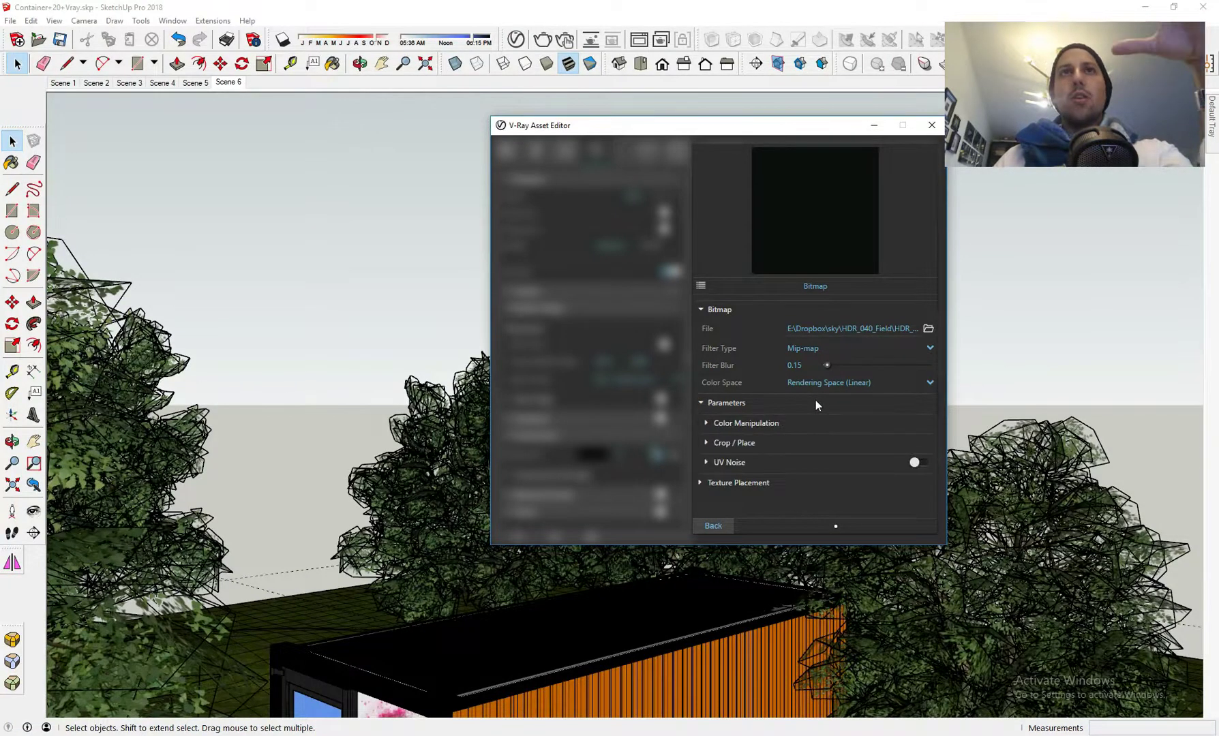
left_click(755, 482)
scroll(827, 505, "down", 2)
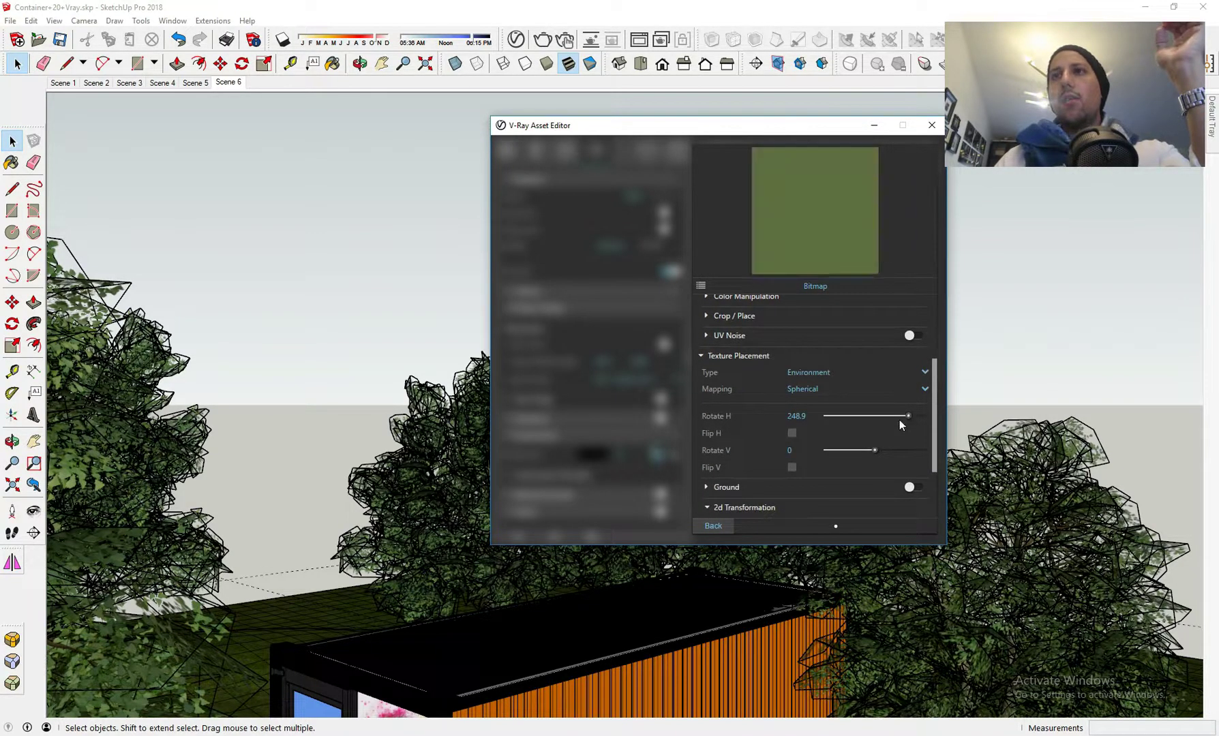
left_click_drag(897, 418, 903, 415)
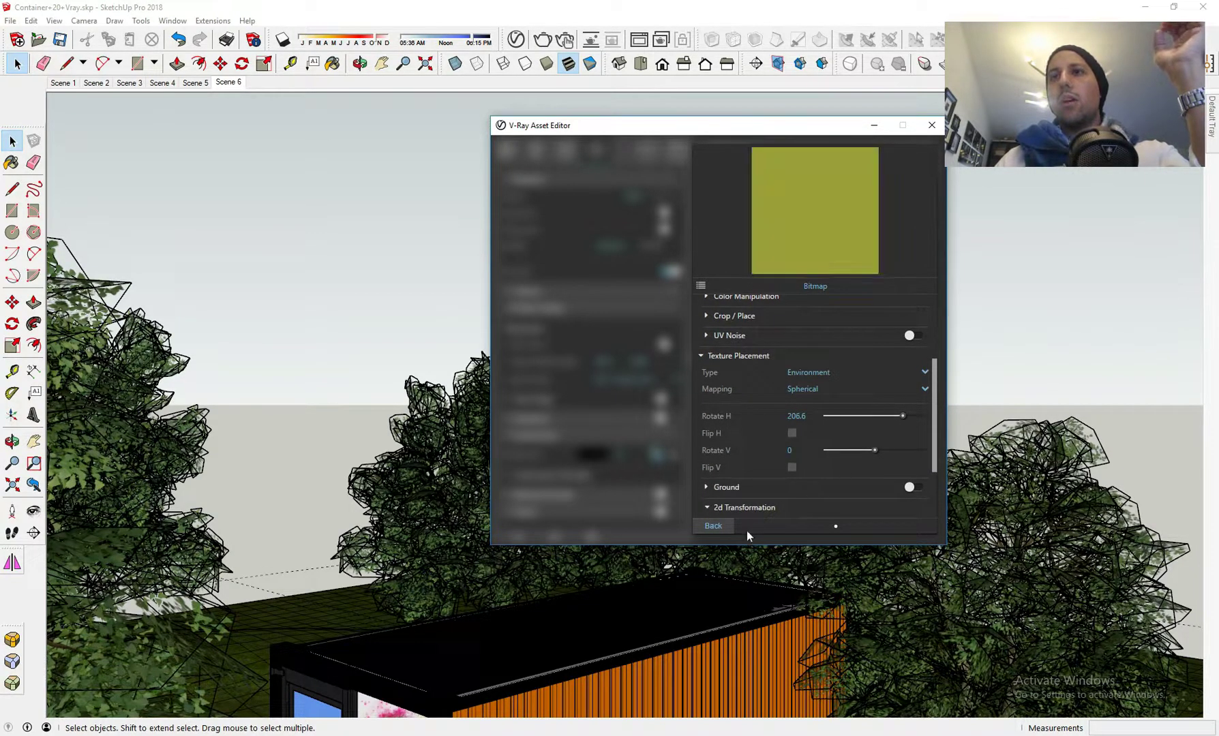
left_click(696, 526)
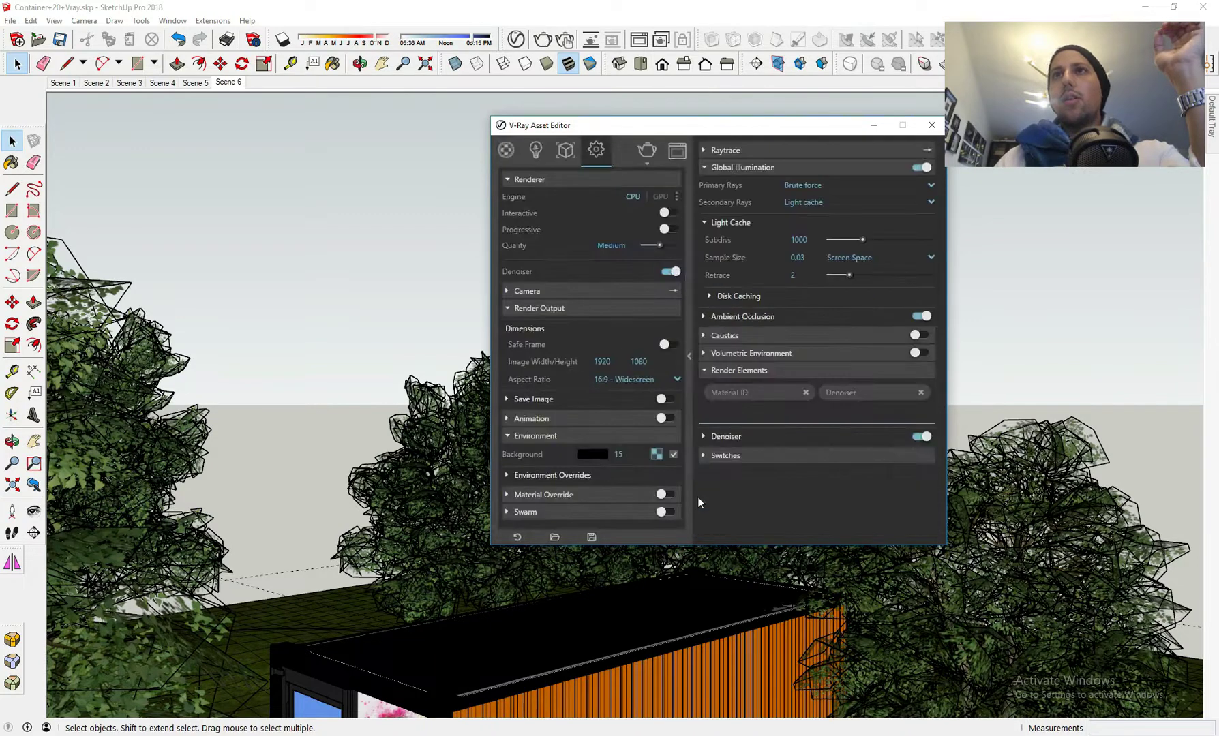
- Run a test render of the raised view to check the background's position and close the frame buffer
left_click(643, 151)
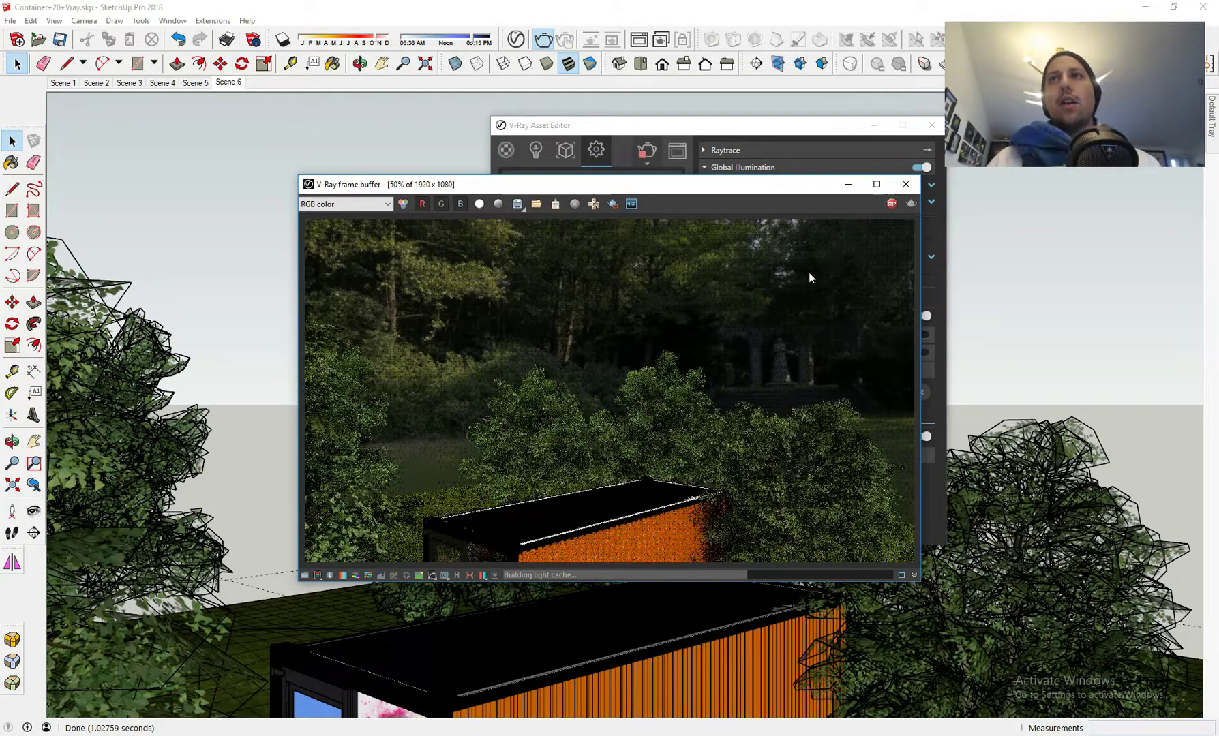
left_click(906, 184)
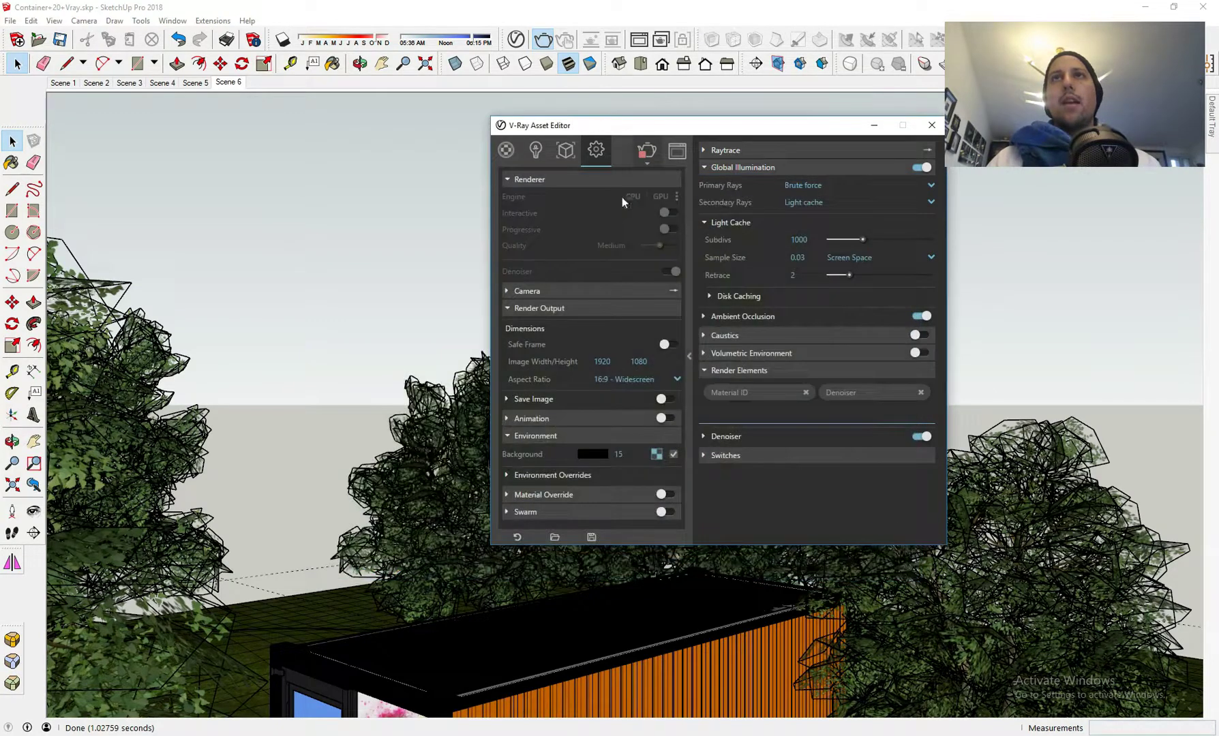
- Look through the V-Ray material and geometry assets, showing the V-Ray Fur settings
left_click(536, 161)
left_click(517, 157)
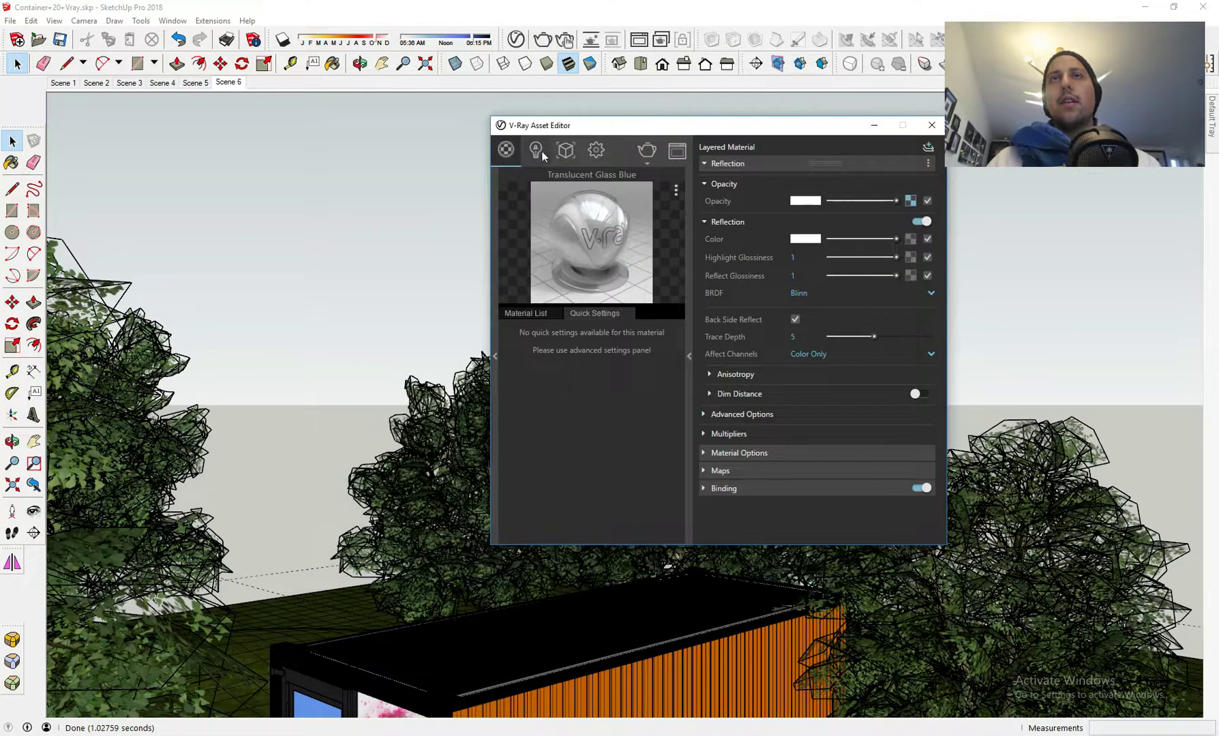
left_click(565, 150)
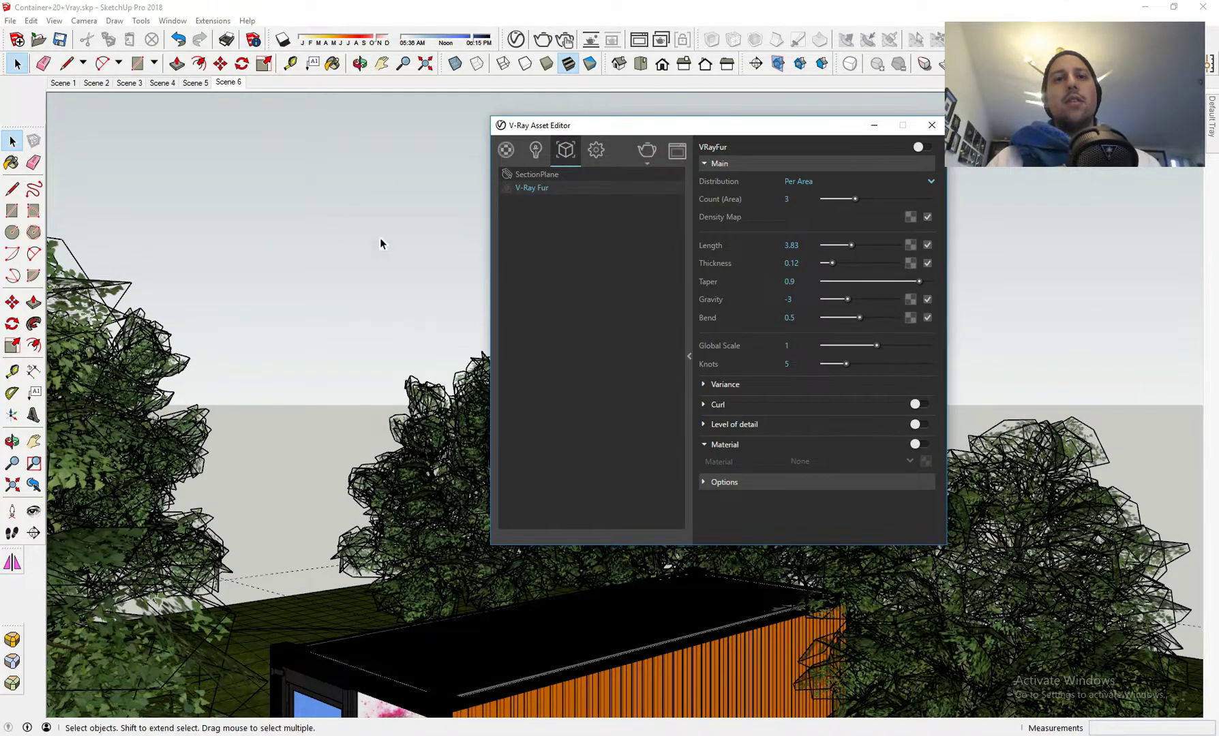
- Zoom out to a distant view of the whole site, test-render it to check the background, and close the frame buffer
scroll(396, 341, "down", 4)
middle_click_drag(394, 368, 290, 405)
scroll(312, 380, "down", 2)
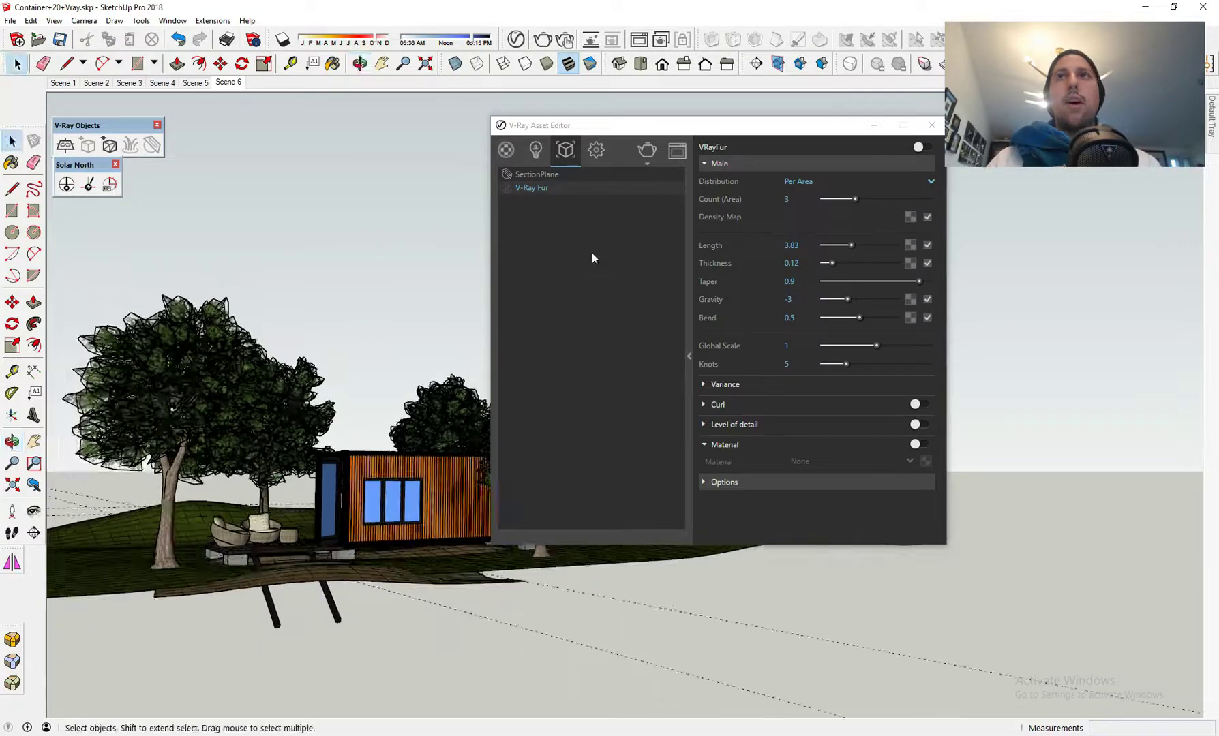
left_click(646, 150)
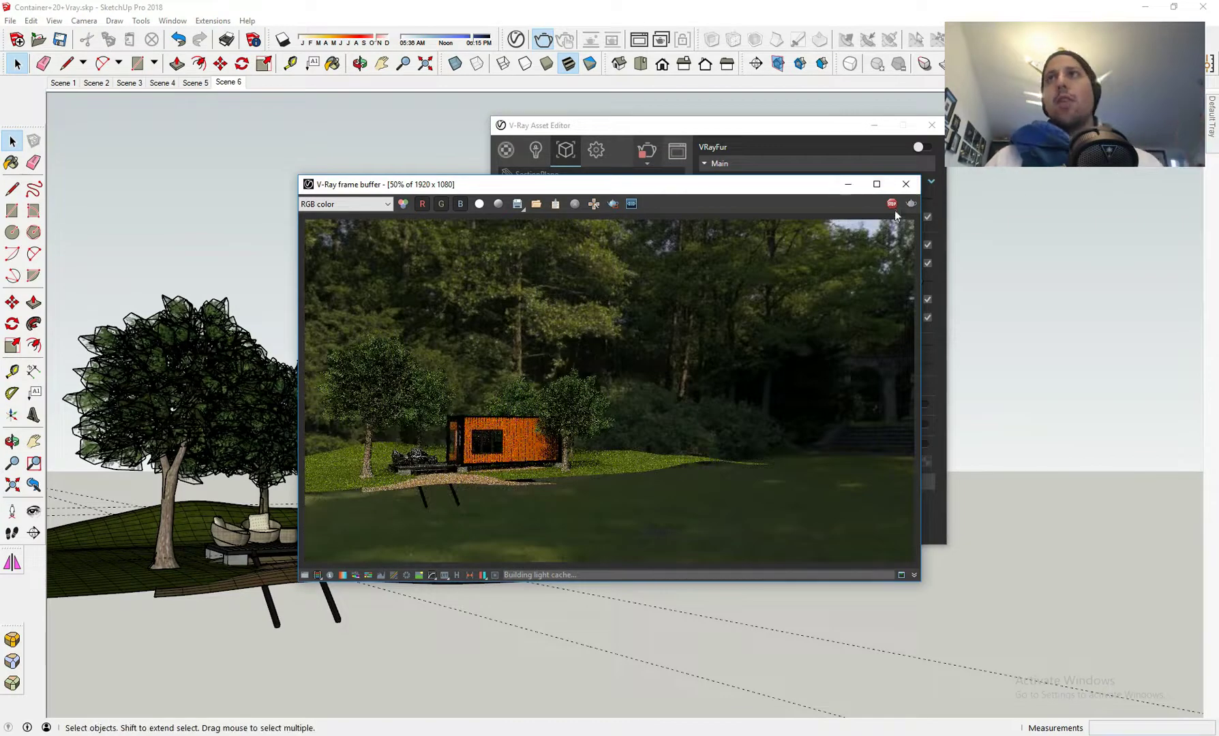
left_click(905, 184)
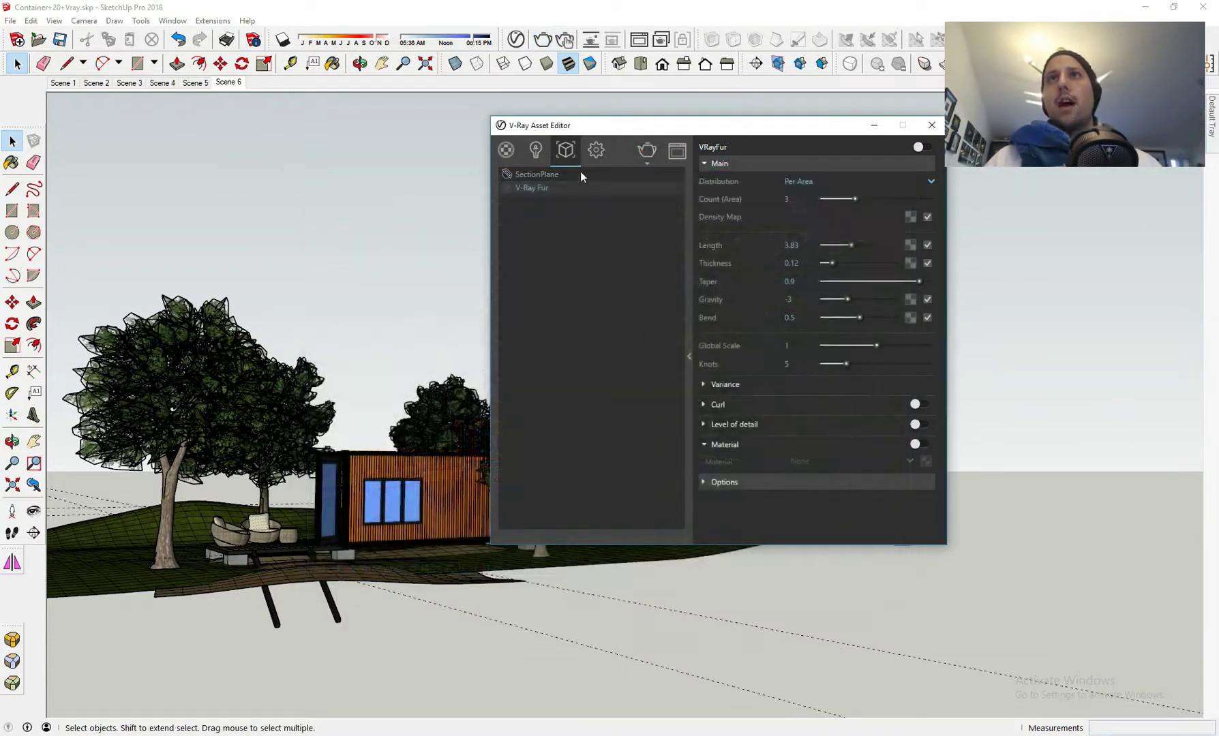
- Set the environment background bitmap's horizontal rotation to about 84.2 in its texture placement and return to the render settings
left_click(599, 151)
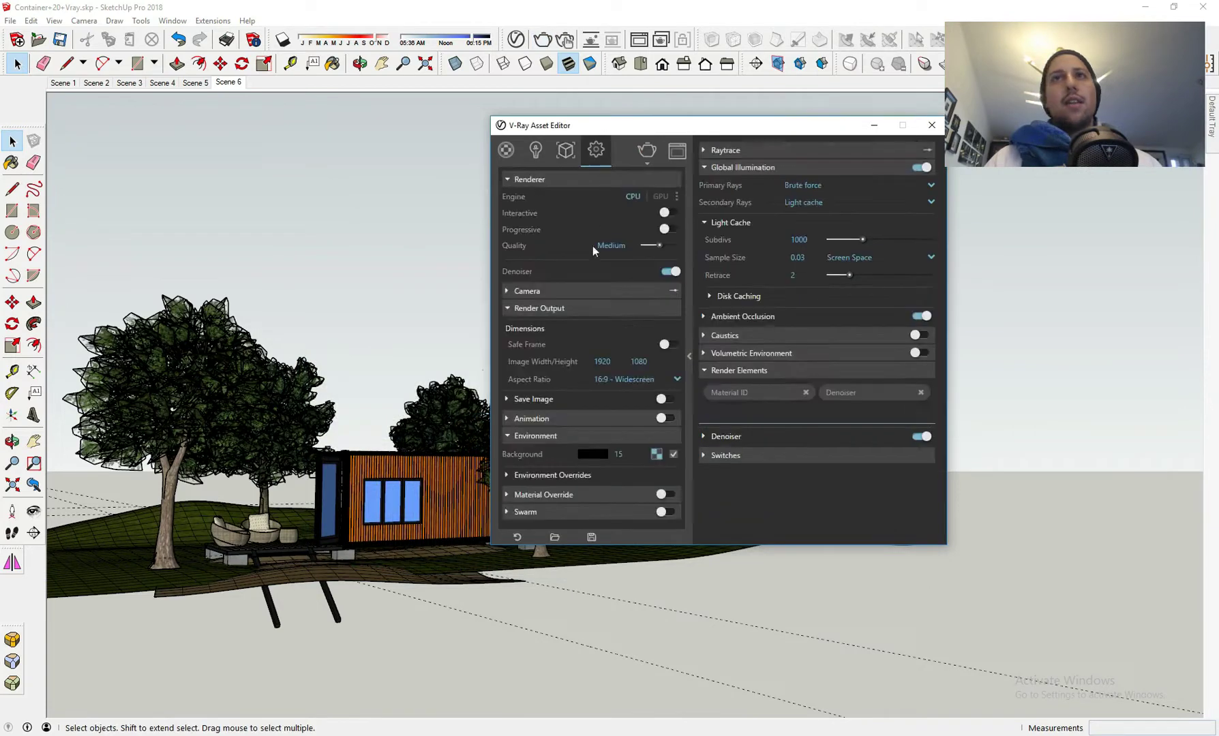
left_click(656, 455)
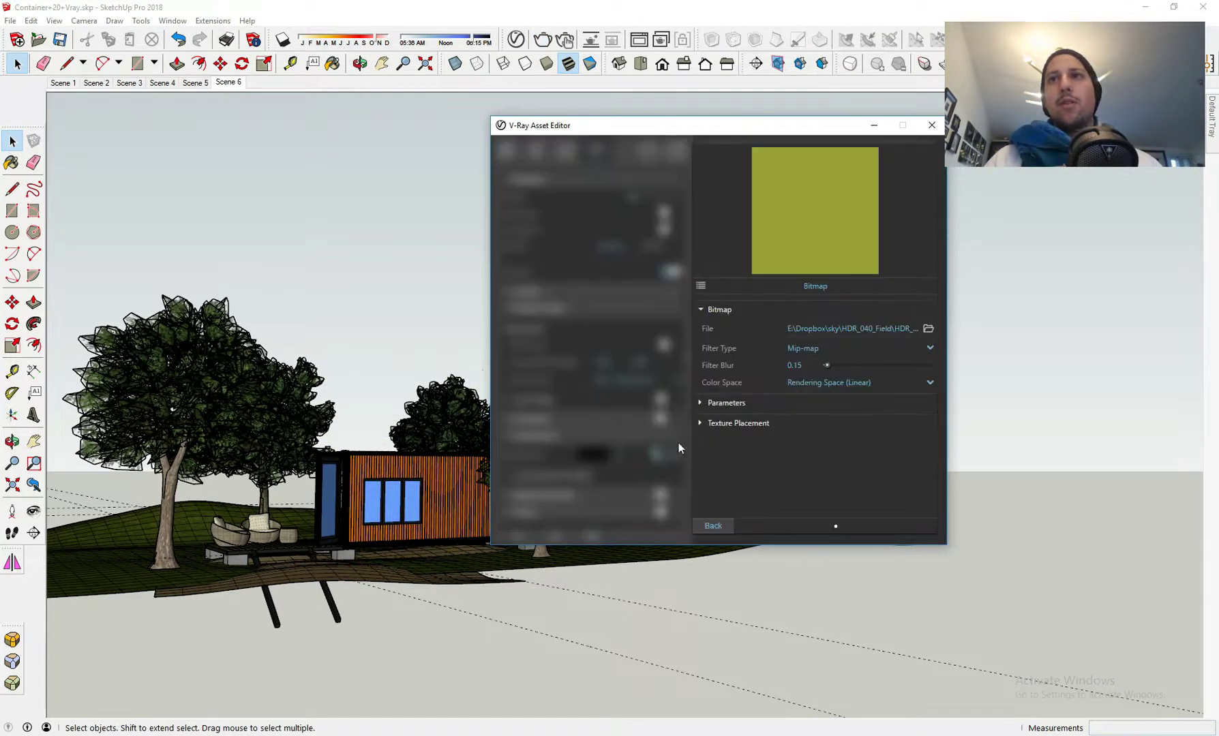
left_click(712, 527)
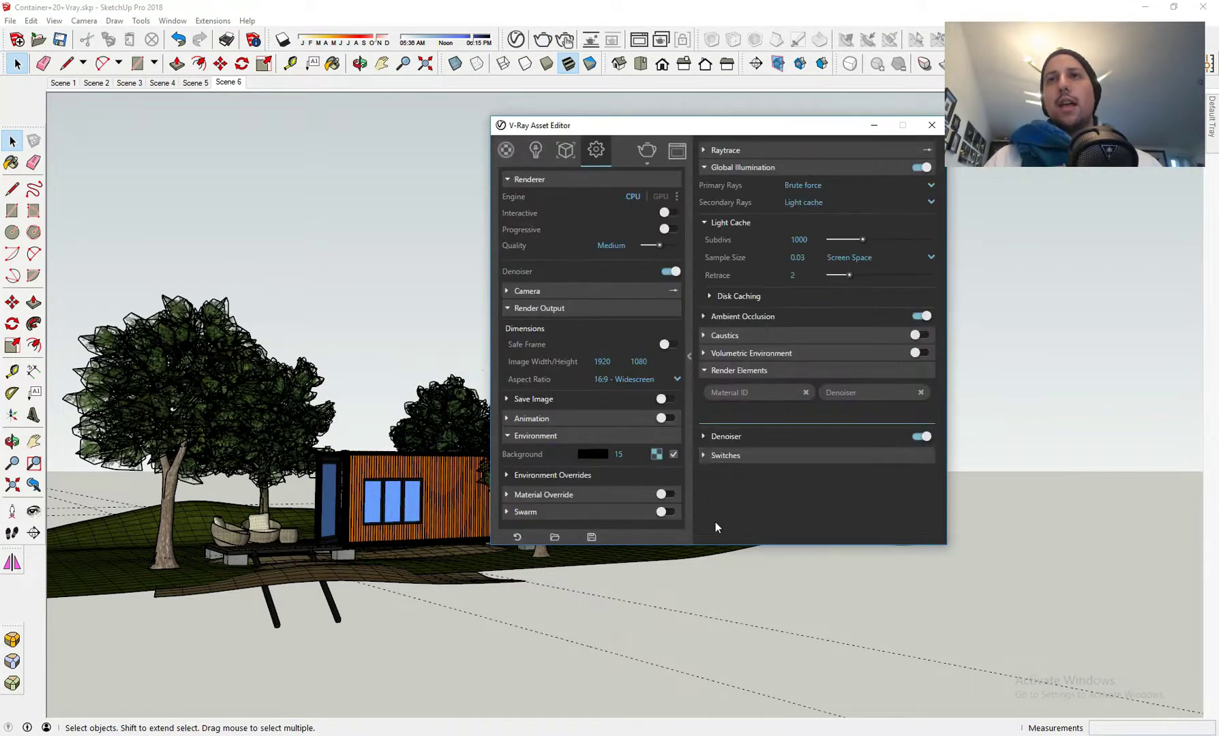
left_click(656, 456)
left_click(738, 423)
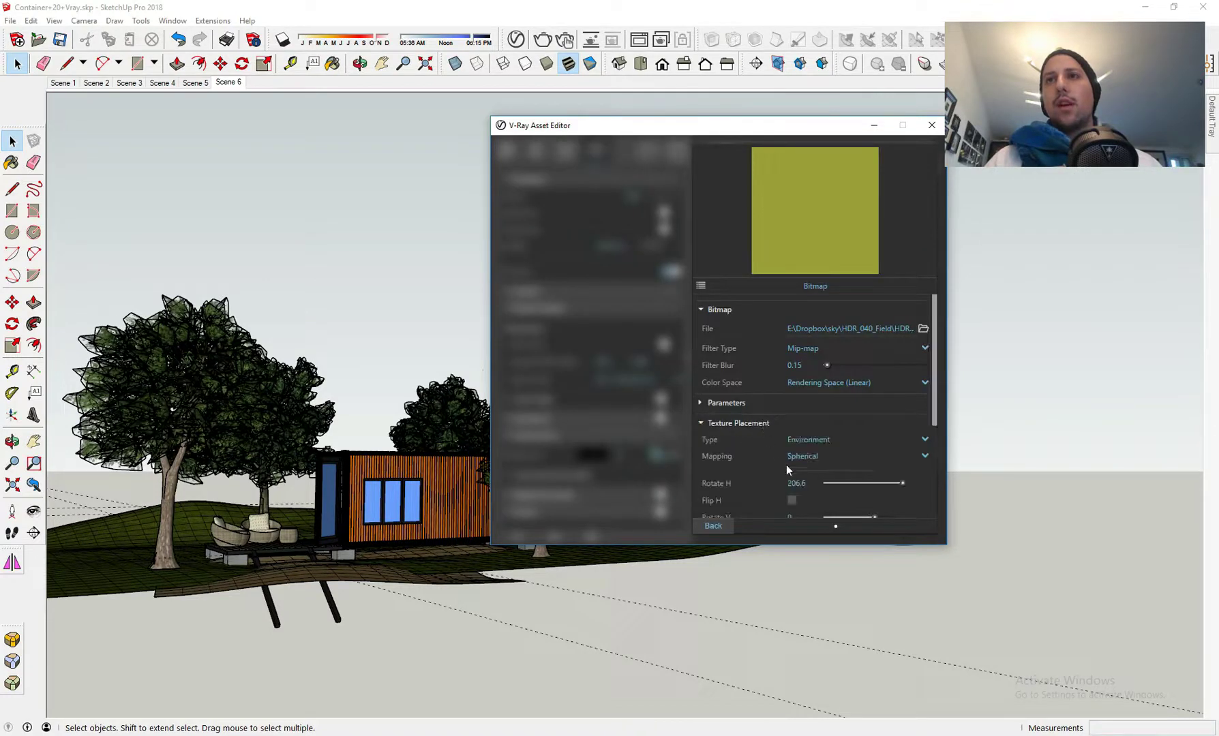
left_click(893, 482)
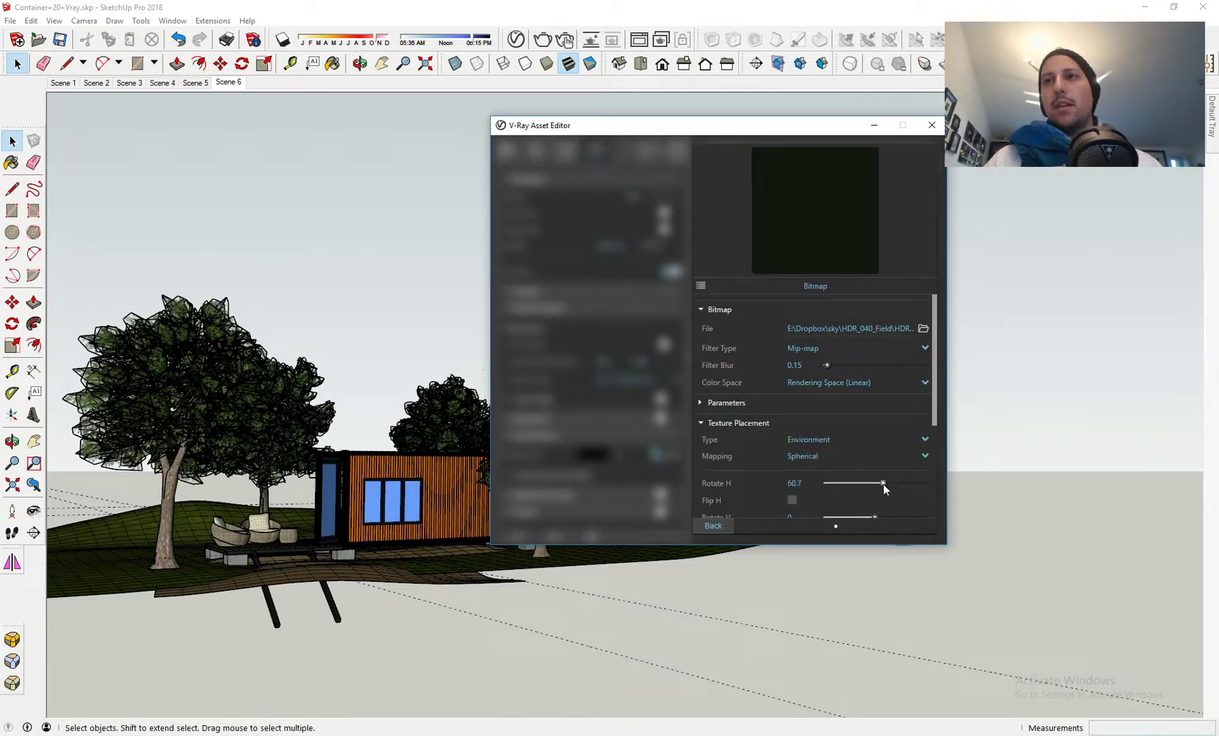
left_click_drag(883, 484, 886, 484)
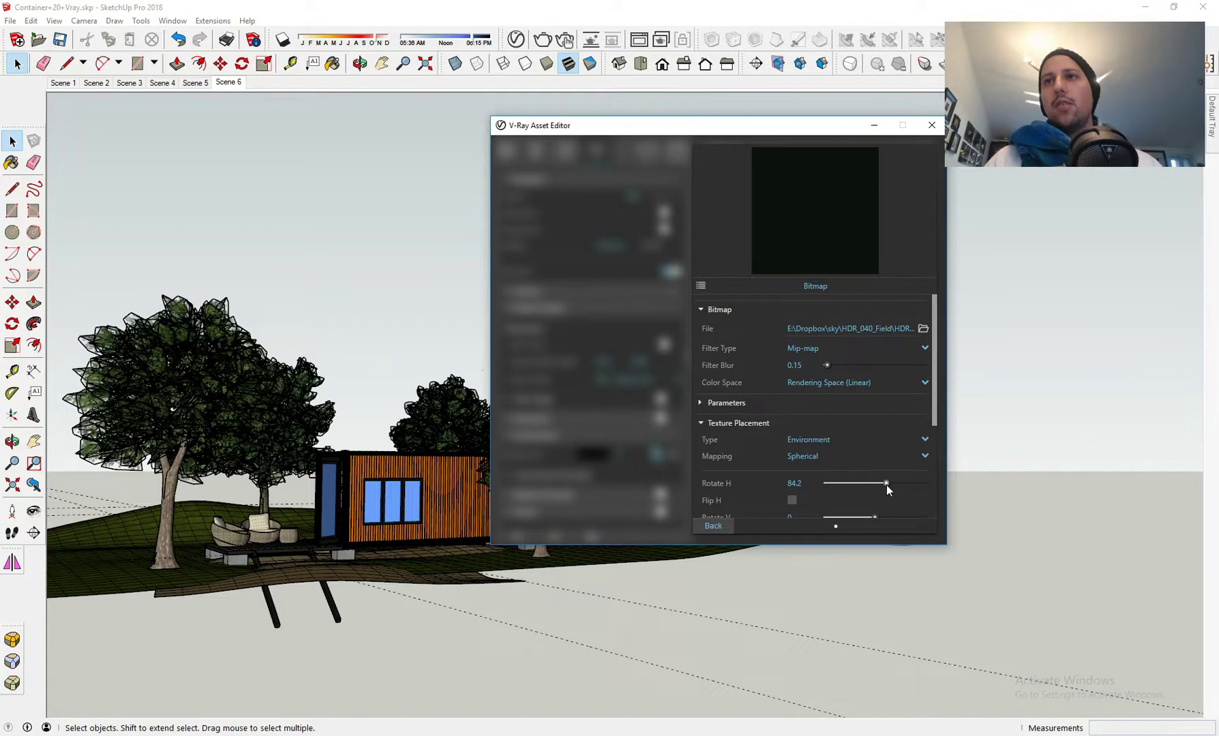
left_click(725, 531)
- Test-render the distant view, then restore Scene 6 and test-render it, stopping the render and closing the frame buffer
left_click(640, 151)
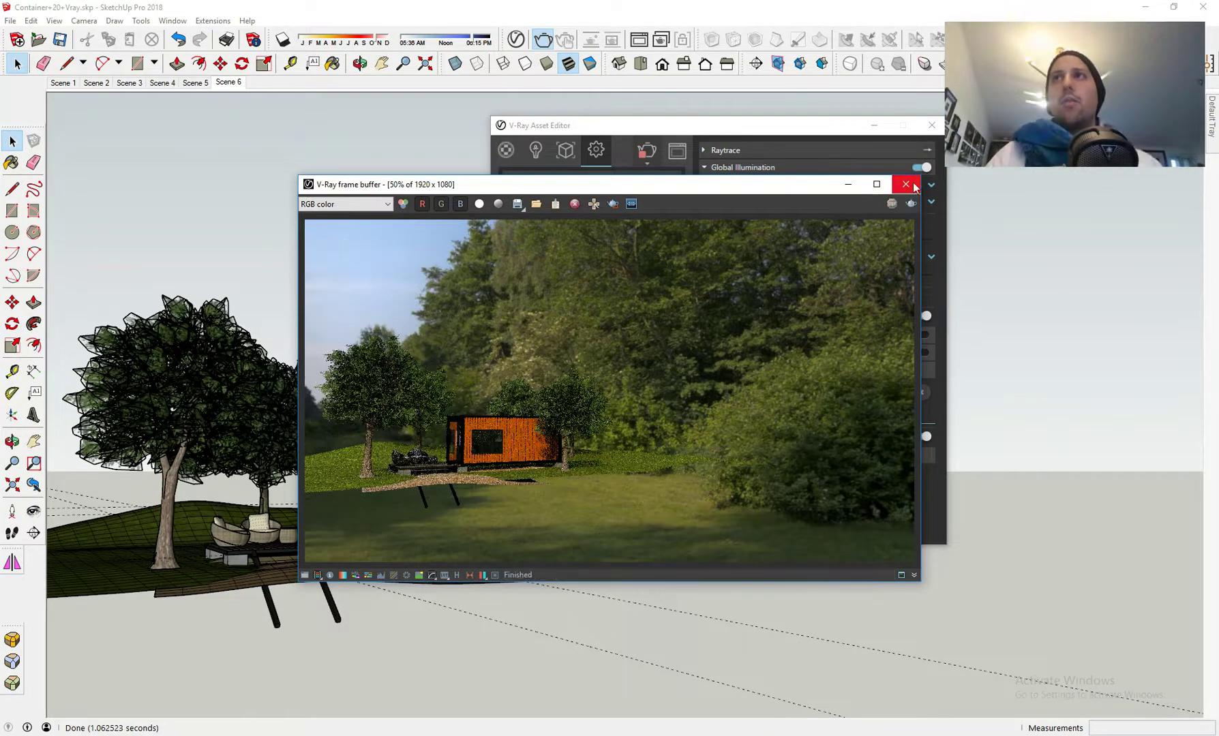
left_click(229, 84)
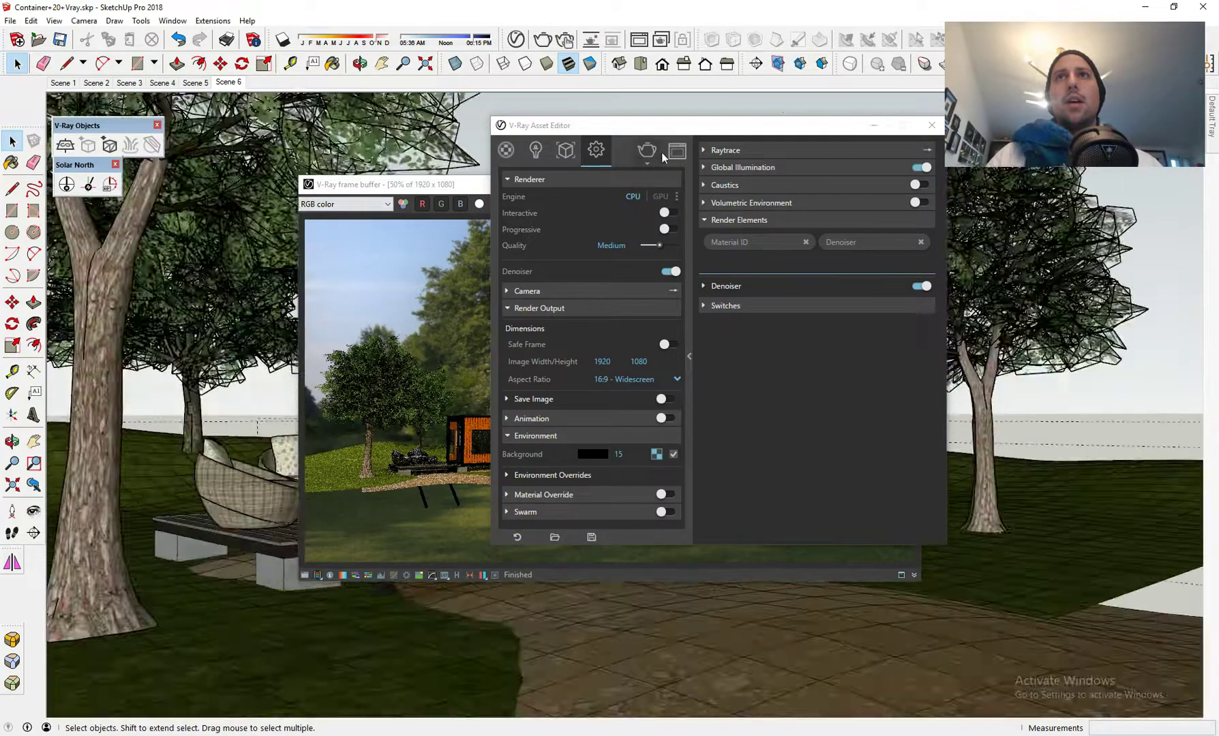
left_click(645, 151)
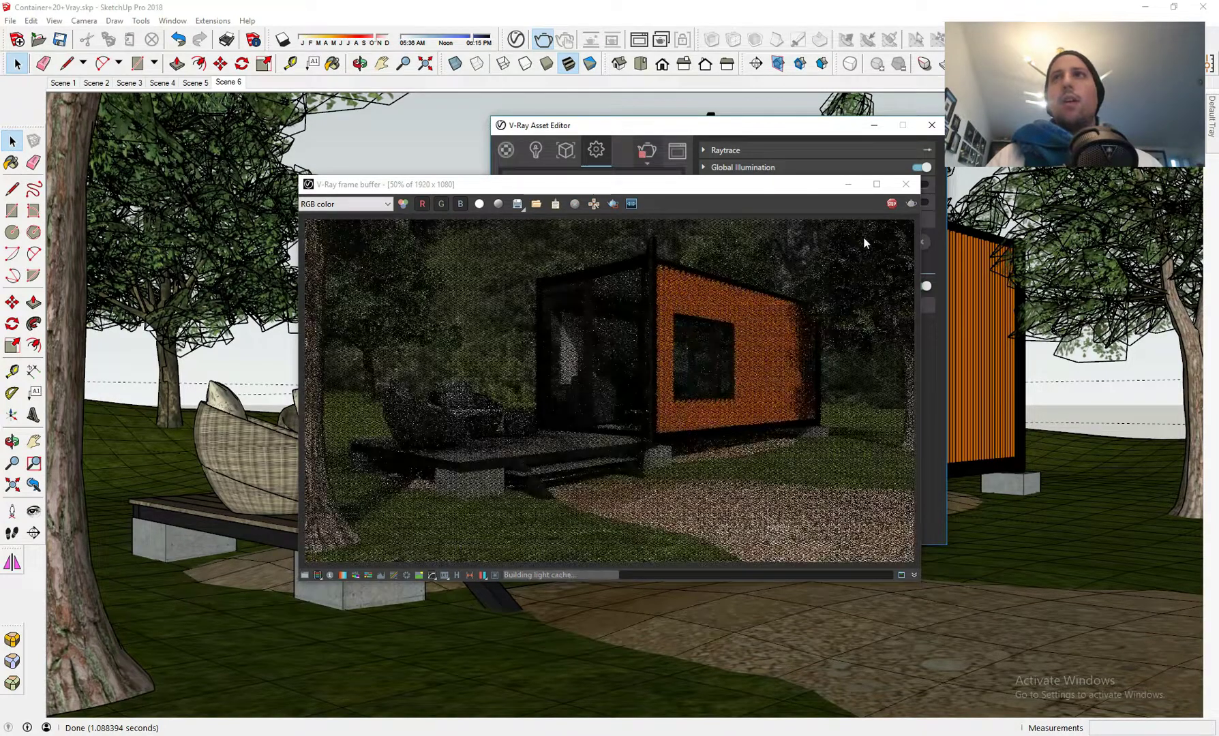
left_click(891, 204)
left_click(906, 184)
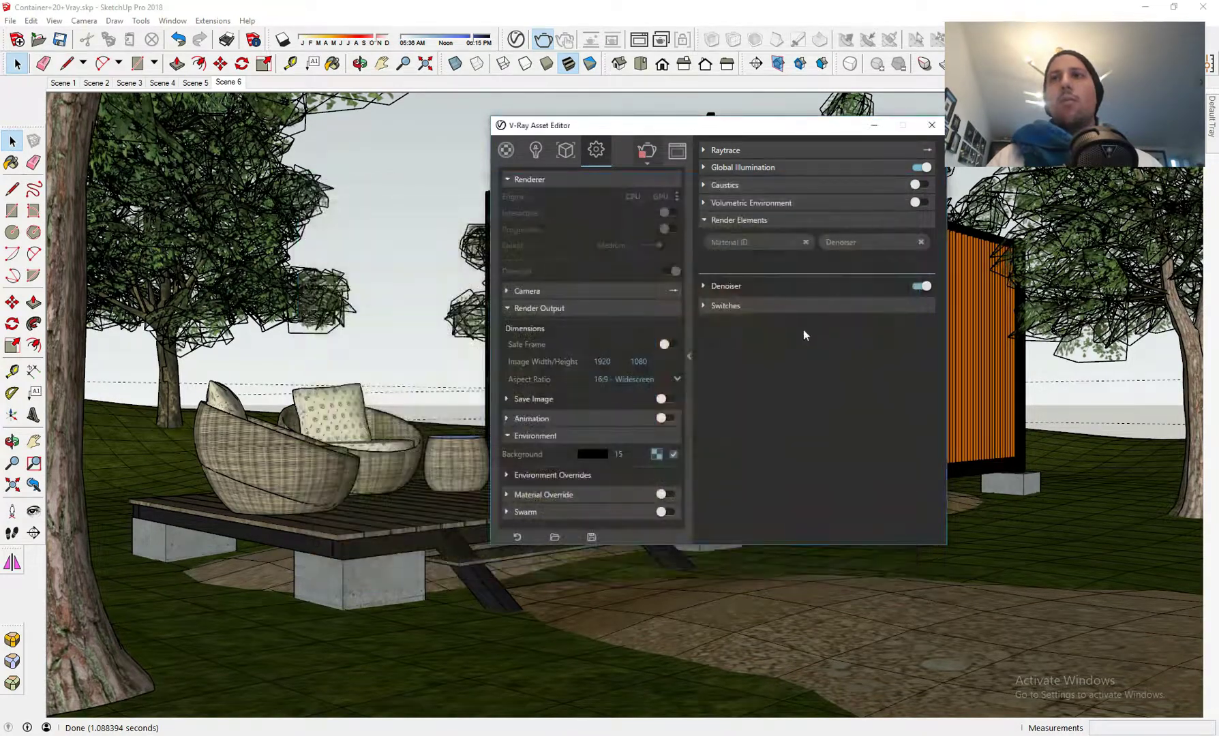
- Adjust the background bitmap's horizontal rotation to about 93.7 and return to the render settings
left_click(657, 459)
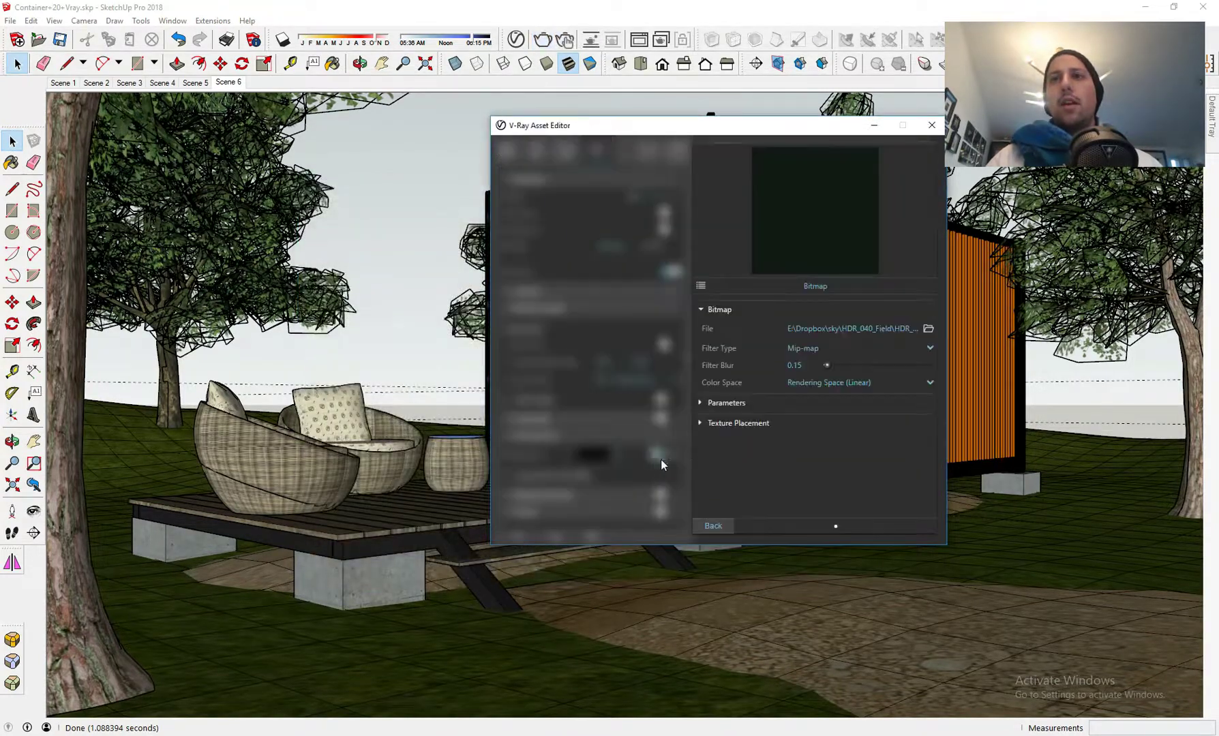
left_click(766, 423)
left_click_drag(892, 483, 888, 484)
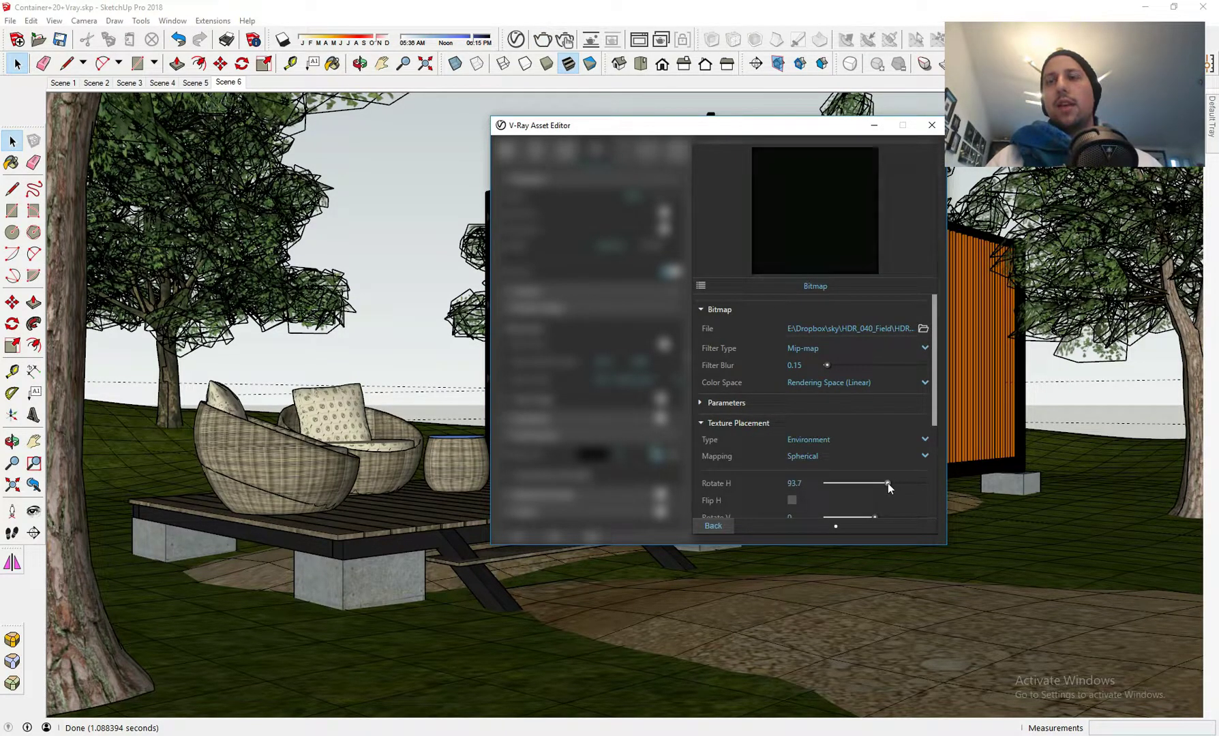
left_click(712, 527)
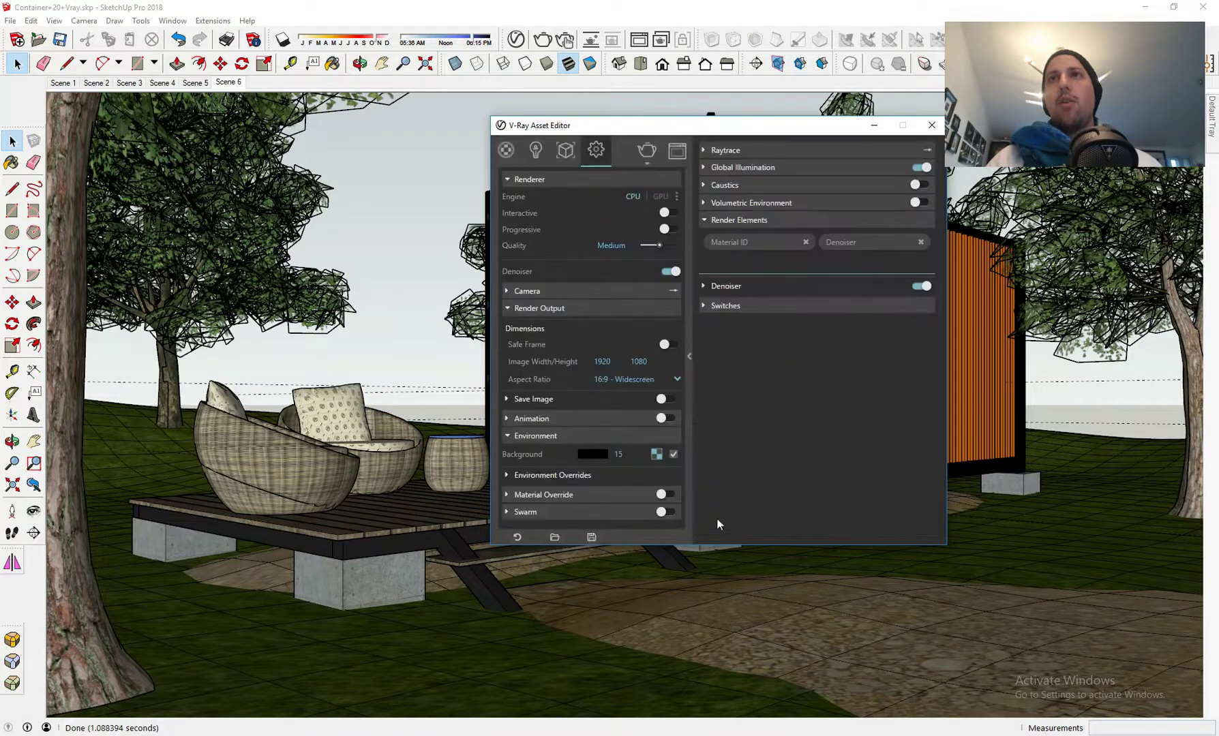
- Test-render Scene 6, orbit above the container's roof, and test-render that raised view to check the background's position
left_click(643, 158)
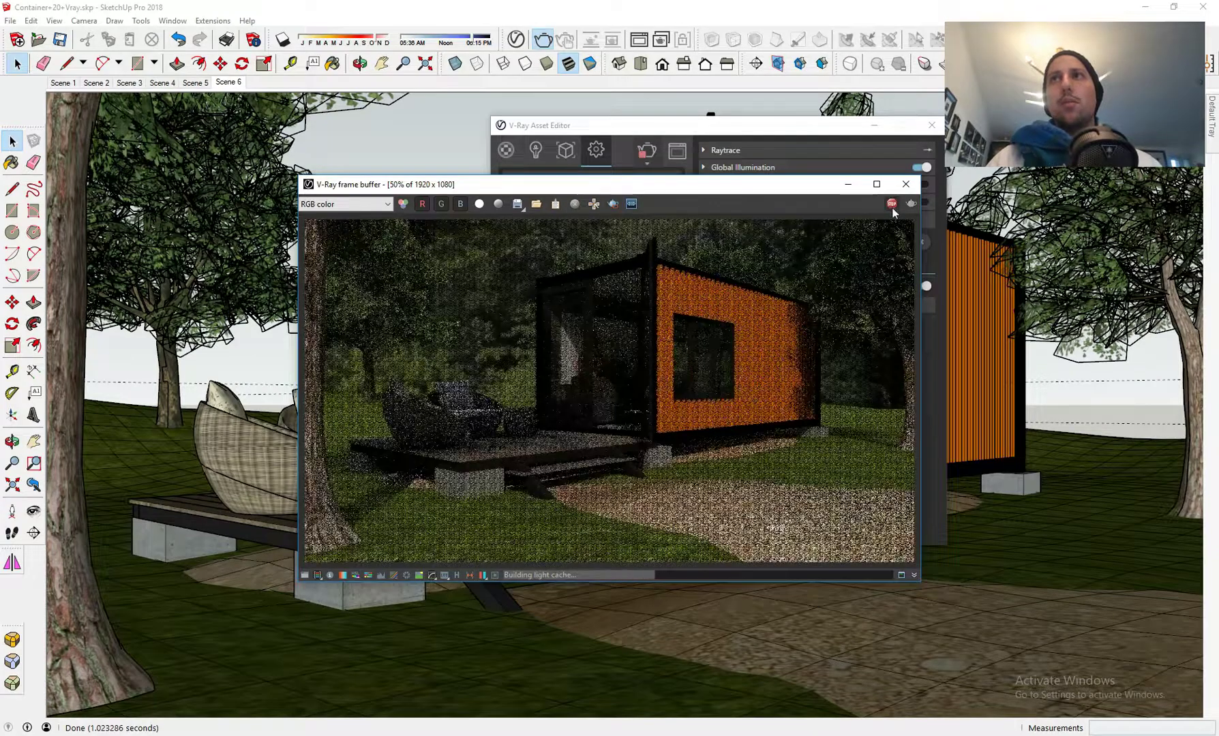
left_click(905, 184)
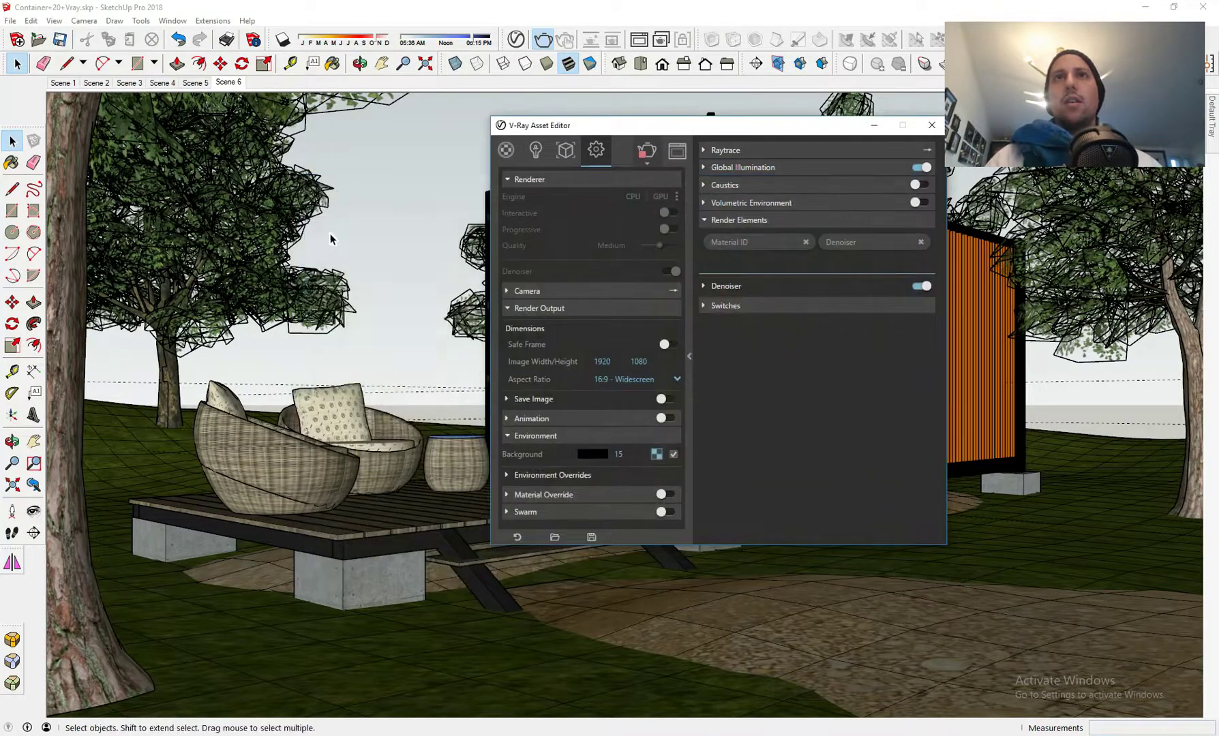
middle_click_drag(331, 239, 281, 438)
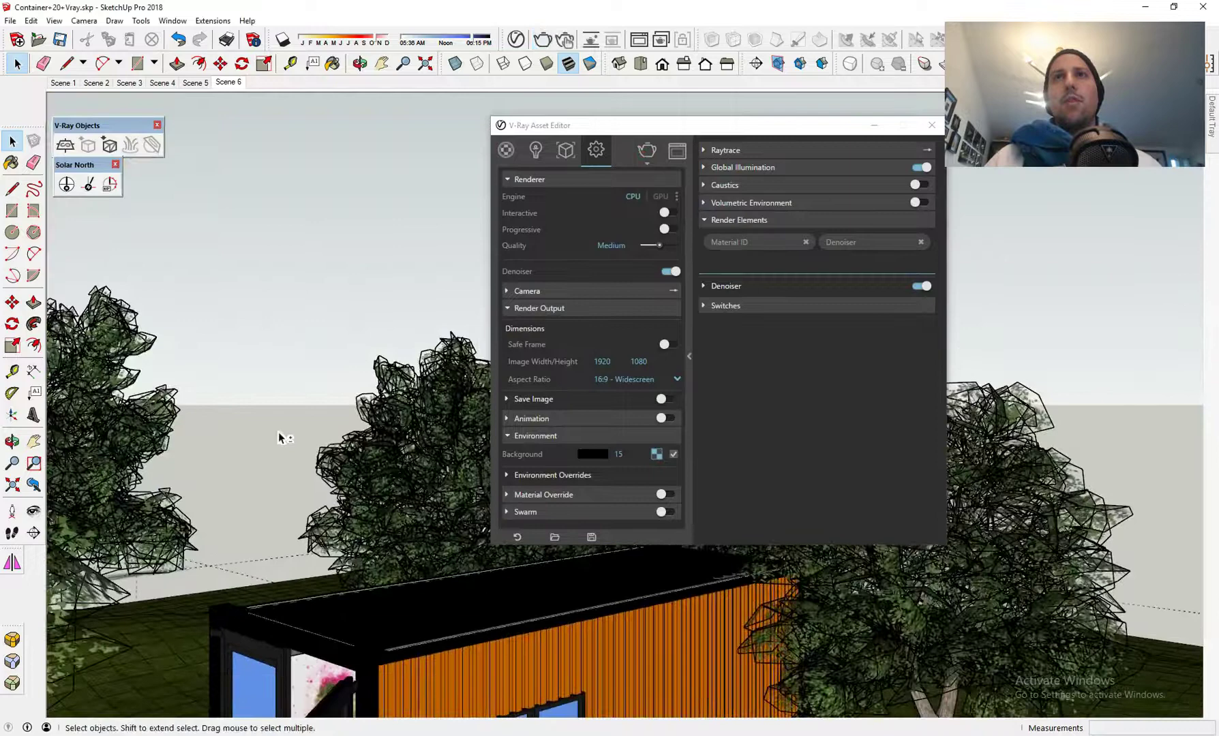
left_click(651, 151)
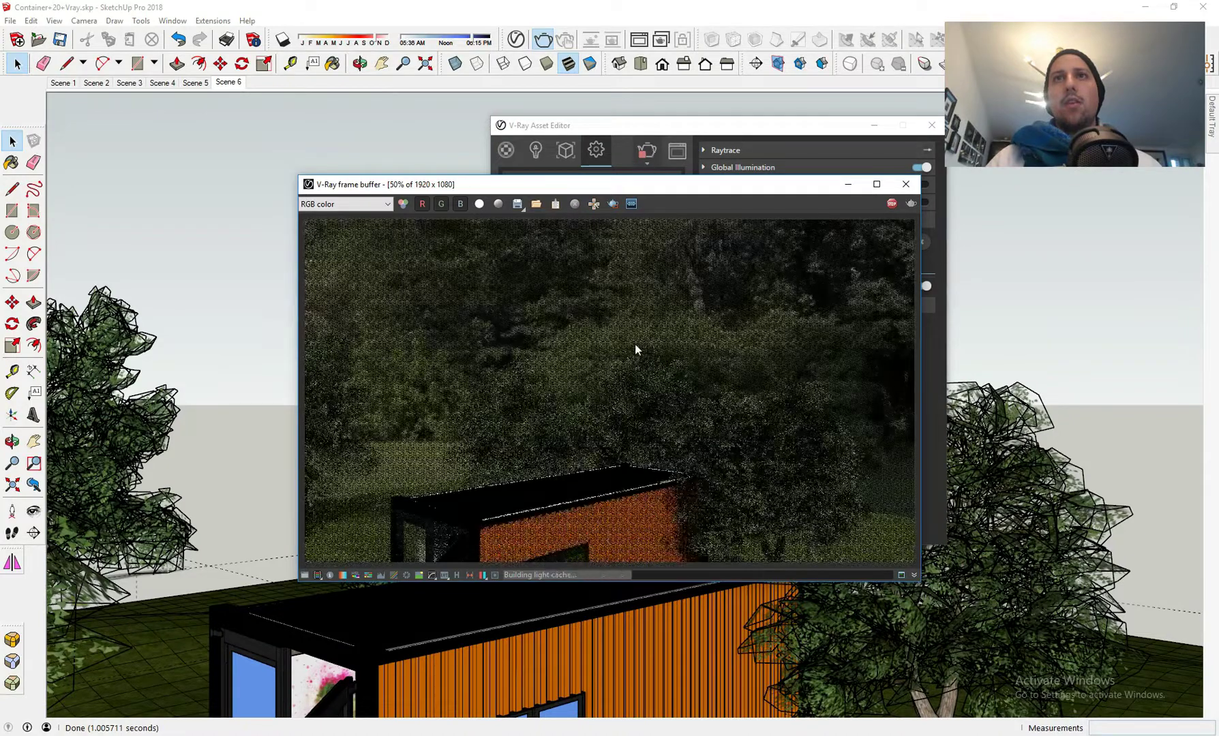
left_click(905, 184)
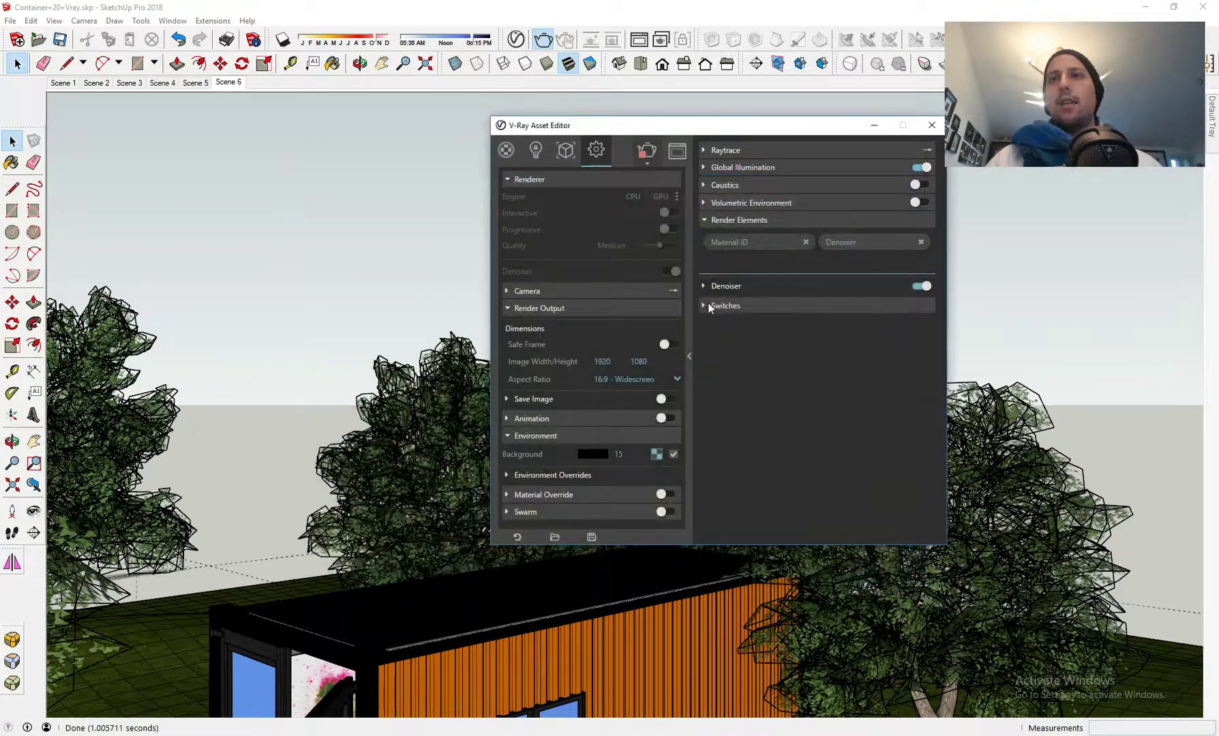
- Reduce the background bitmap's horizontal rotation to about 65.4 in its texture placement and return to the render settings
left_click(655, 454)
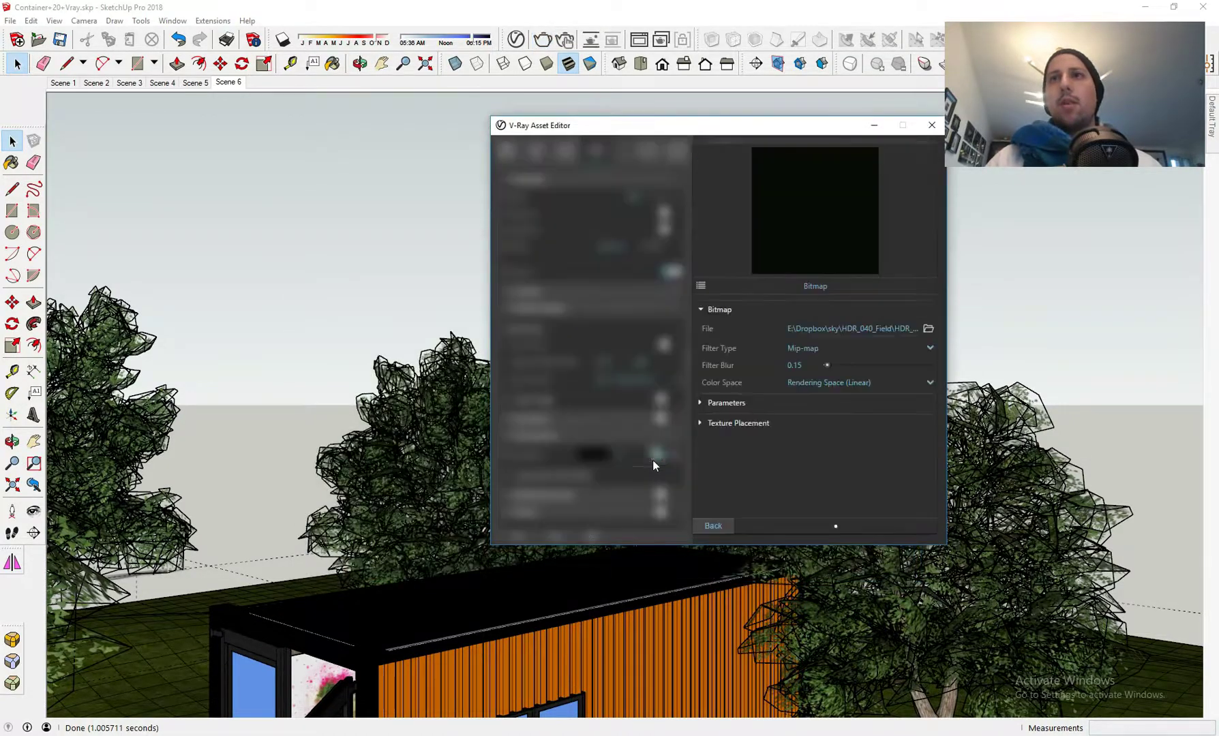
left_click(765, 403)
left_click(765, 403)
left_click(761, 425)
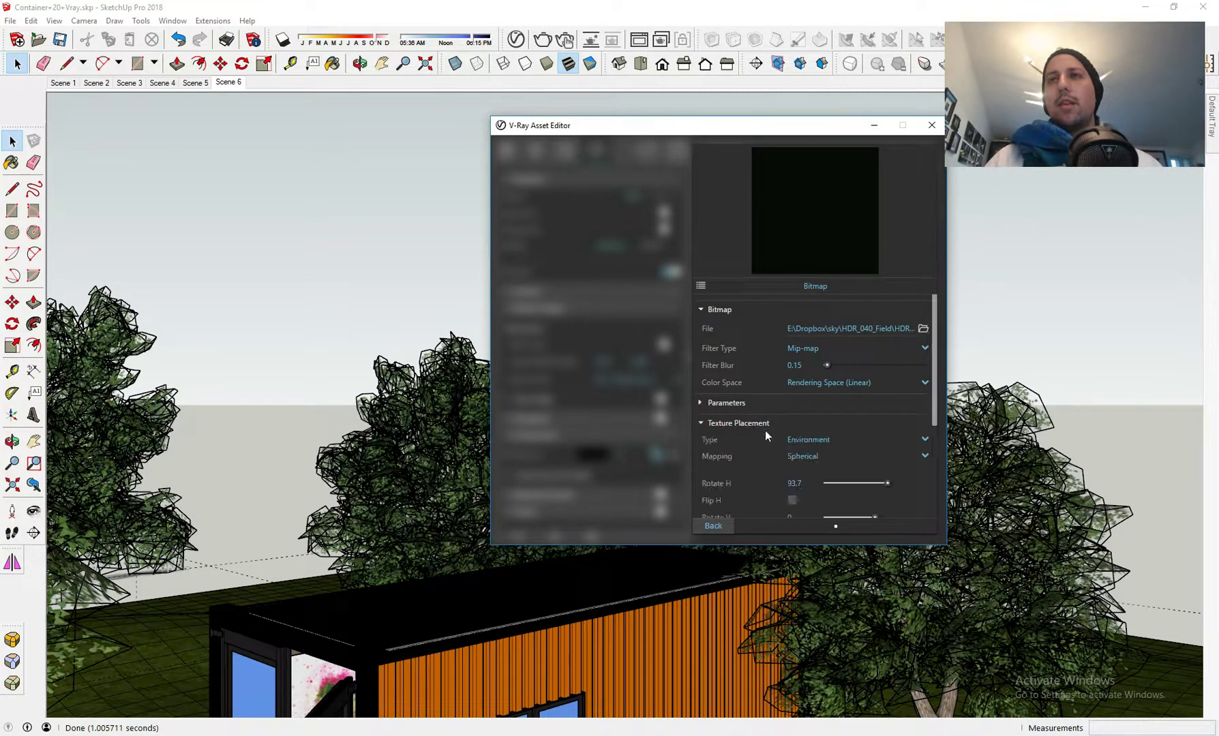
left_click_drag(871, 485, 883, 489)
left_click(714, 527)
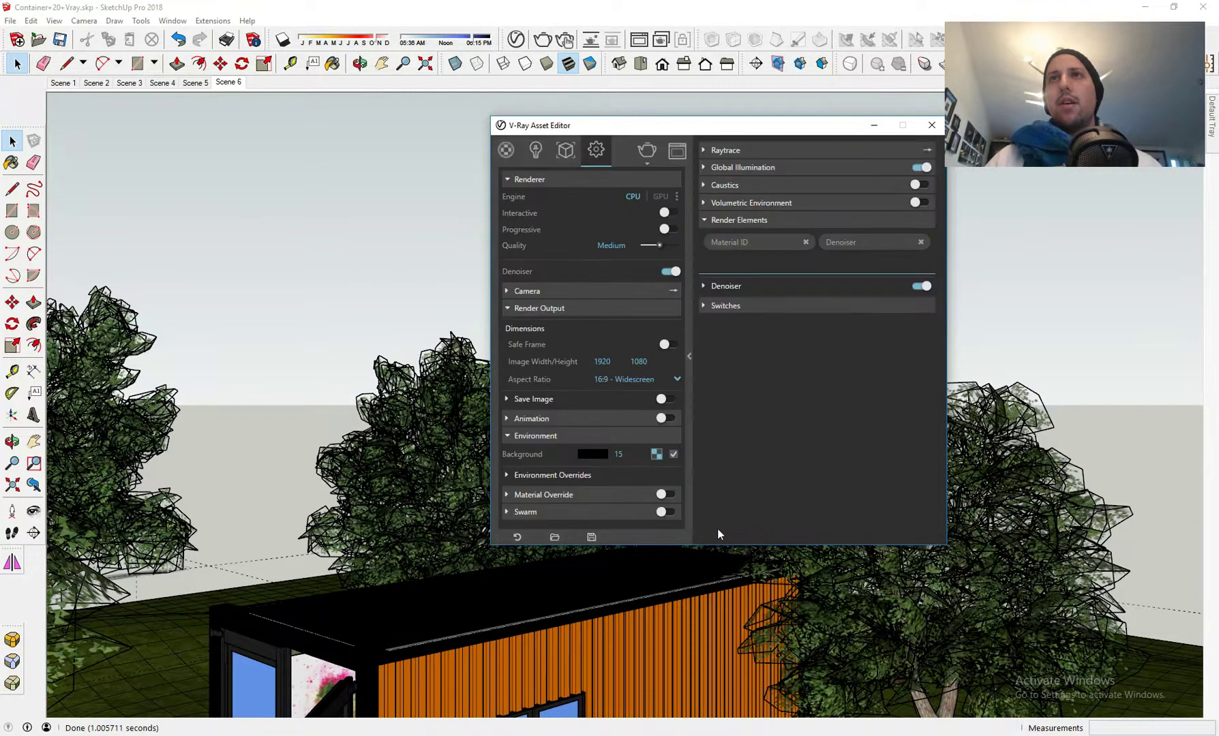
- Test-render the raised view, return to Scene 6, and test-render it to compare the background behind the container
left_click(651, 152)
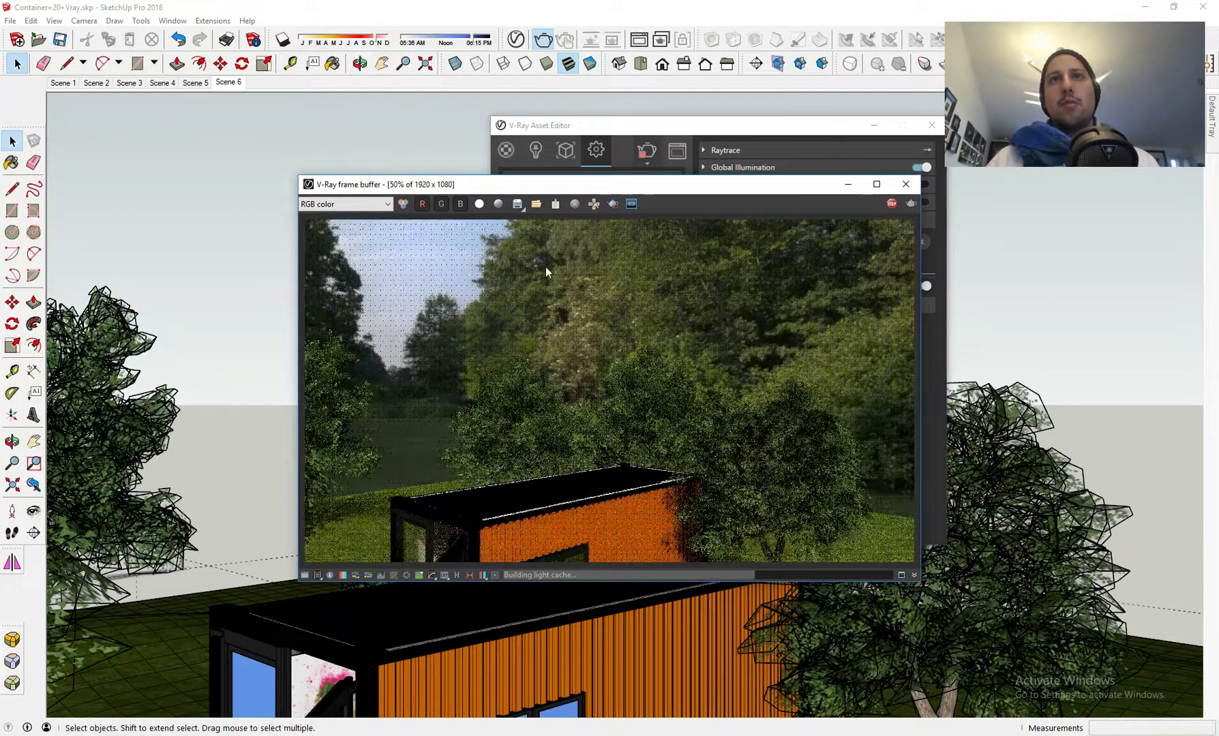
left_click(905, 185)
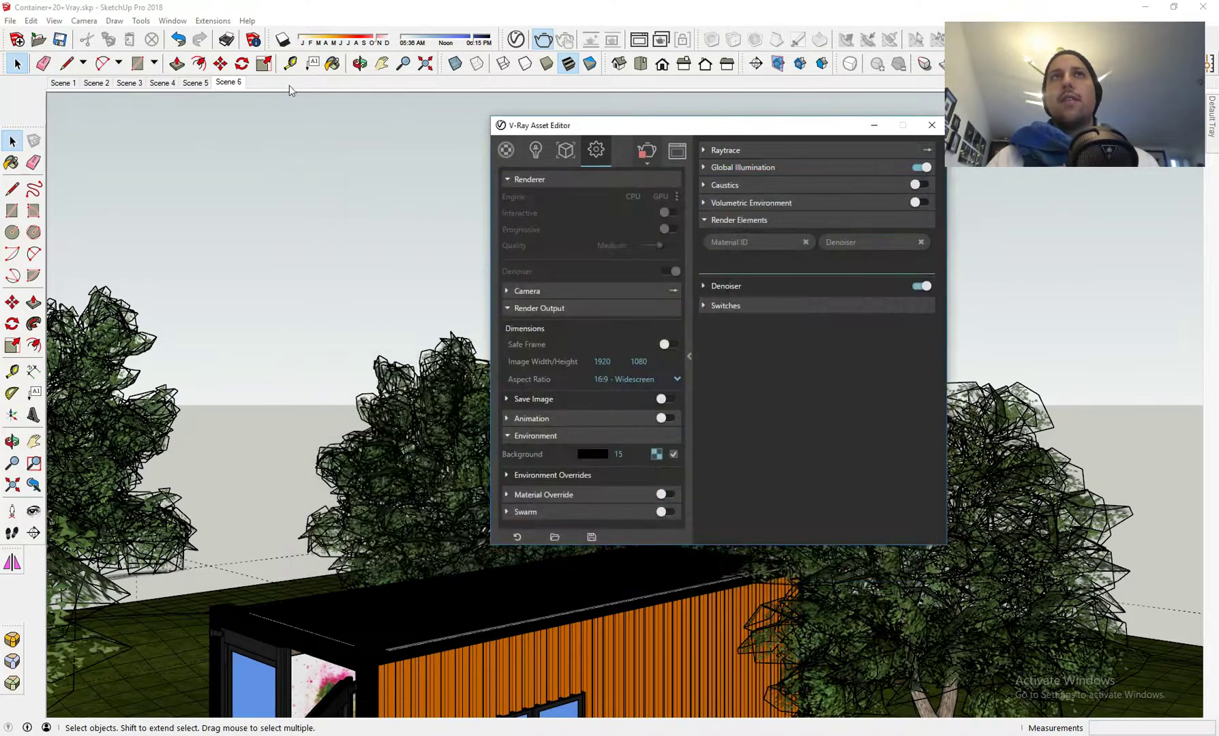
left_click(227, 83)
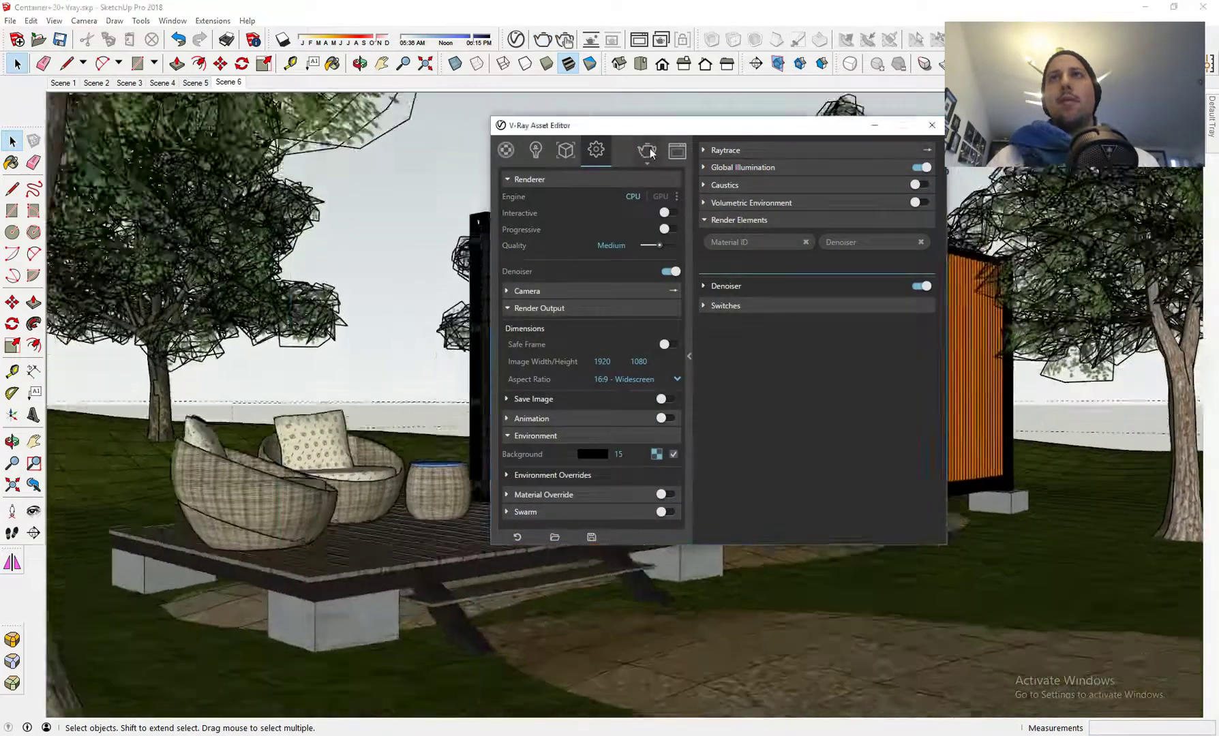
left_click(649, 153)
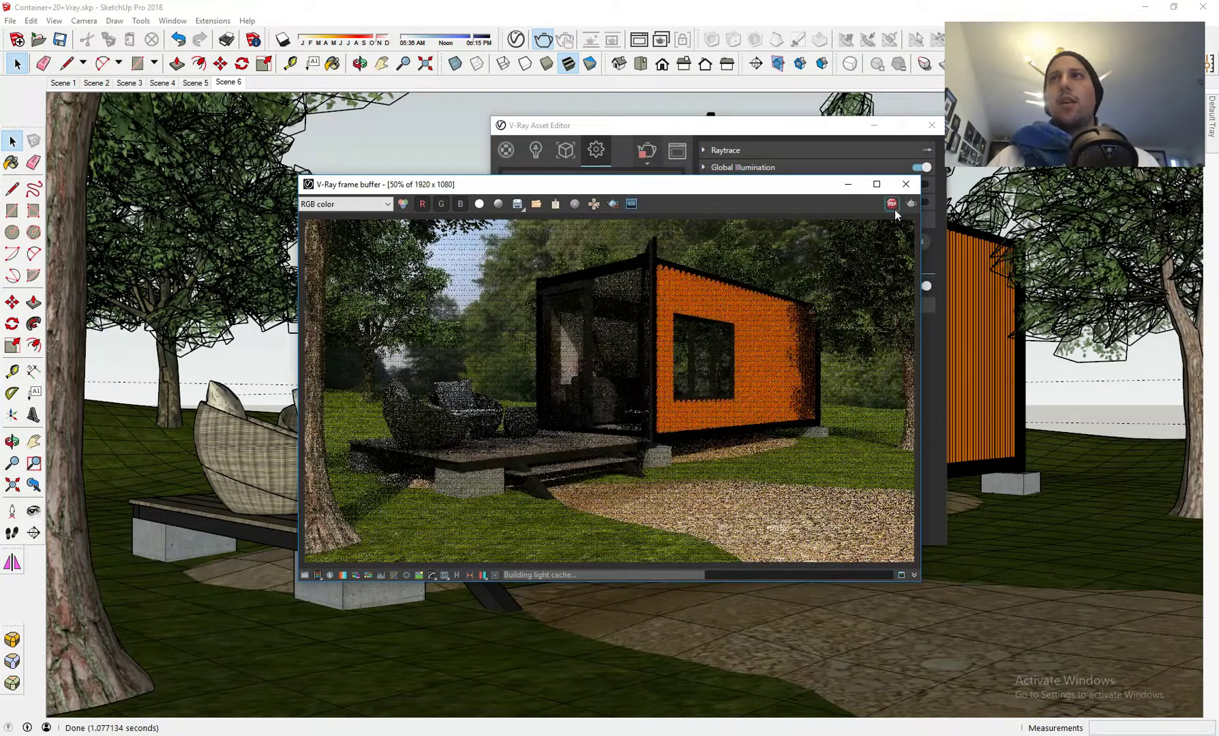
left_click(905, 184)
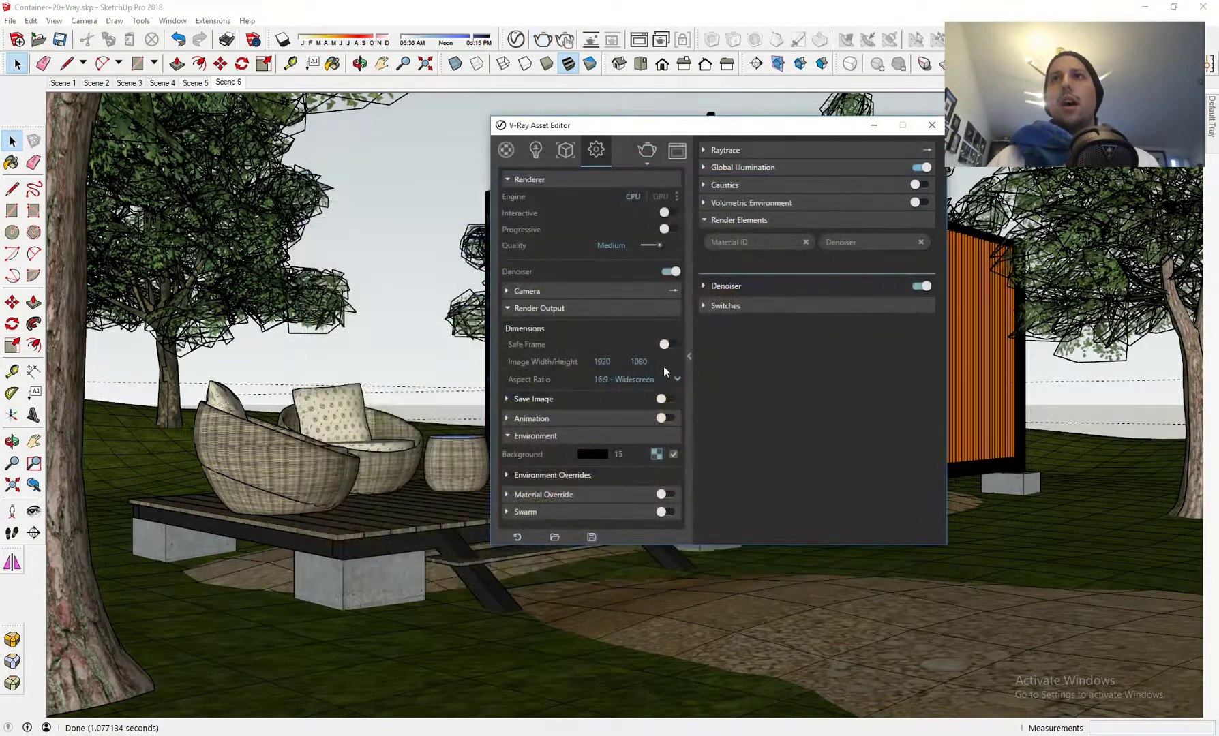
- Set the background bitmap's horizontal rotation to 55 in its texture placement and render Scene 6
left_click(657, 455)
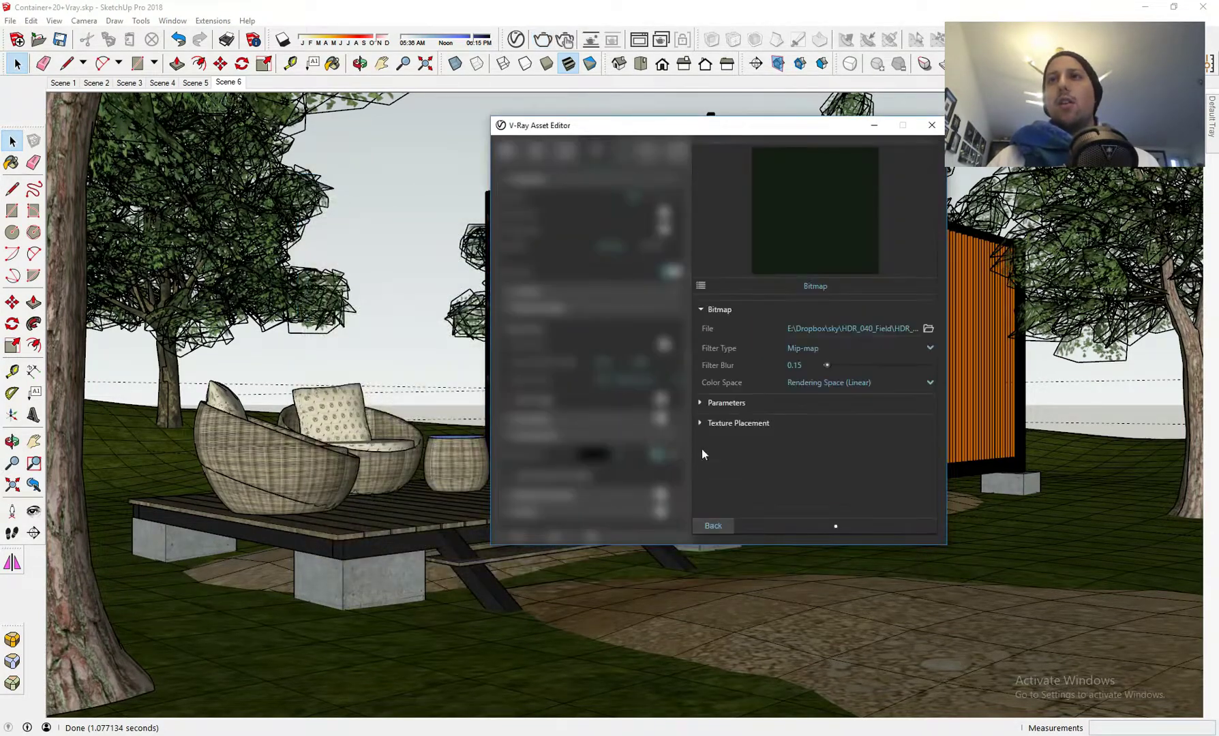
left_click(766, 405)
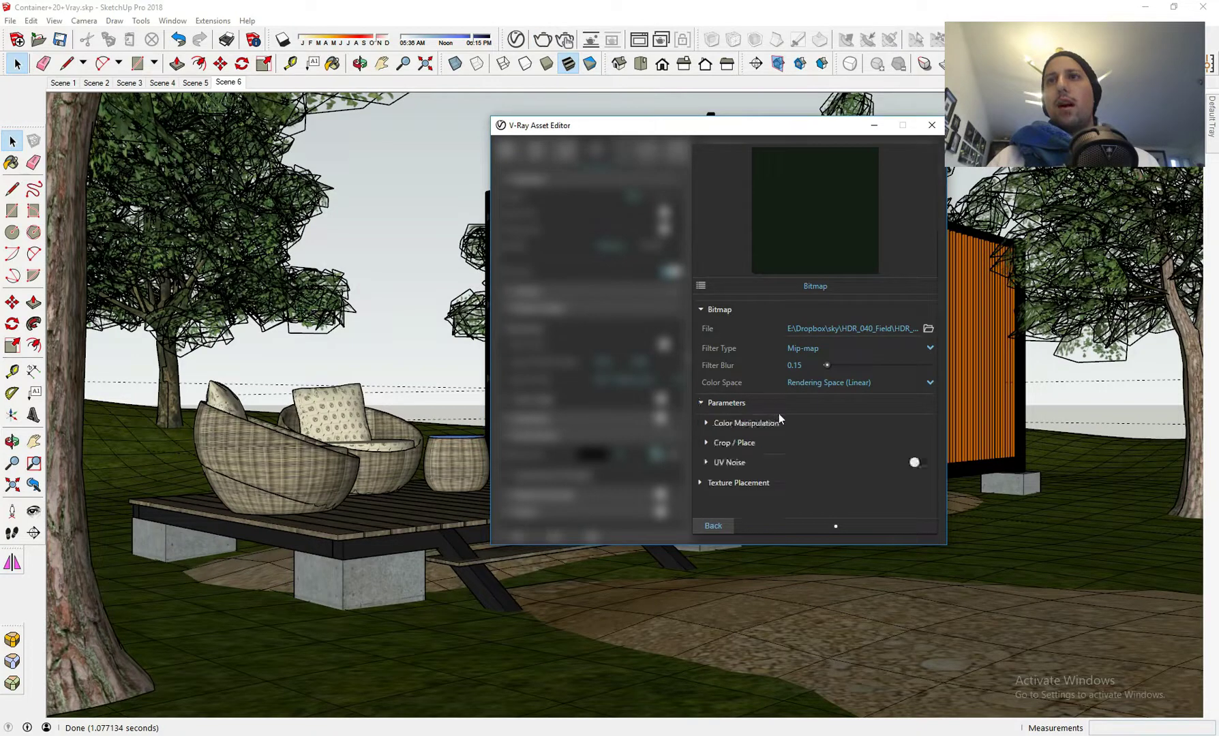
left_click(749, 481)
scroll(770, 471, "down", 2)
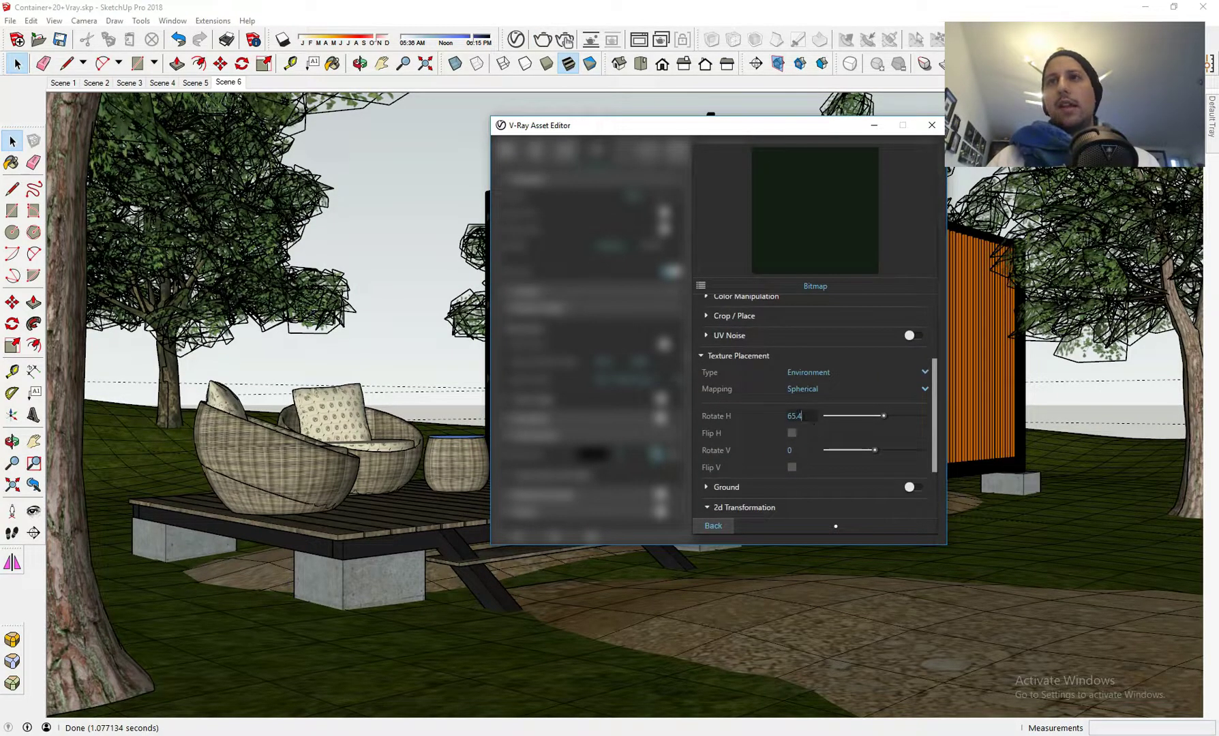
type("55")
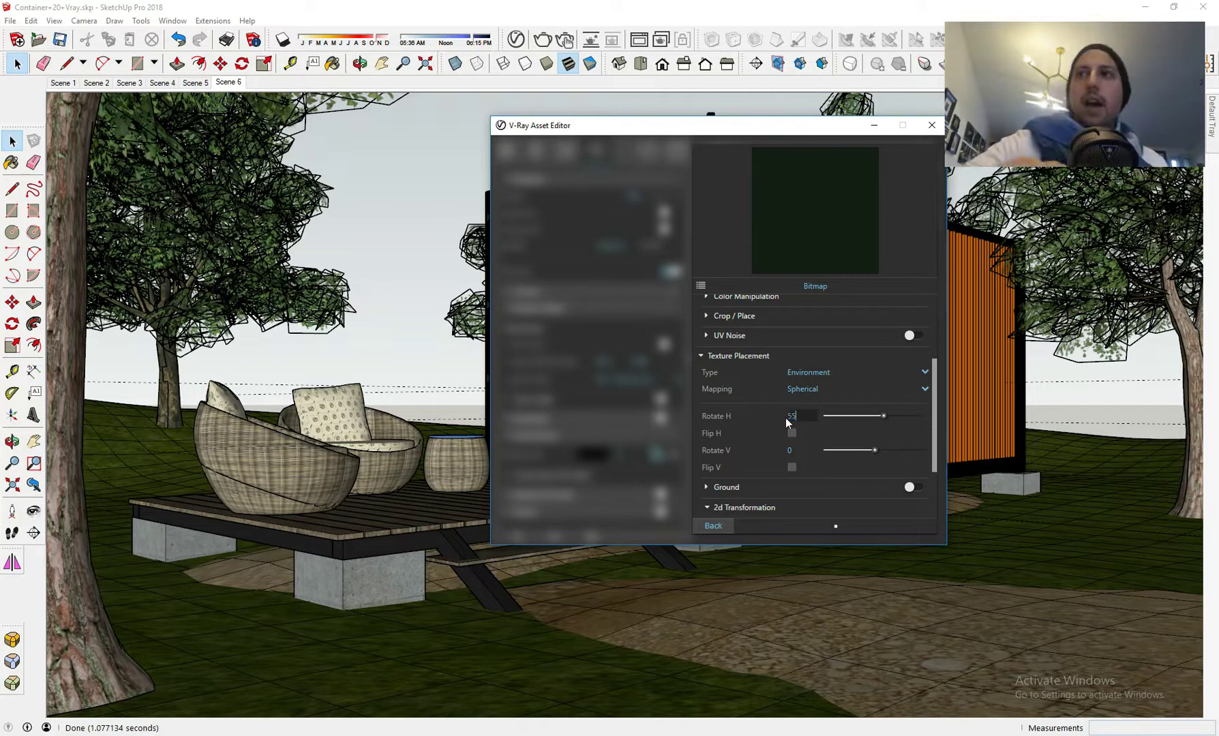
left_click(714, 526)
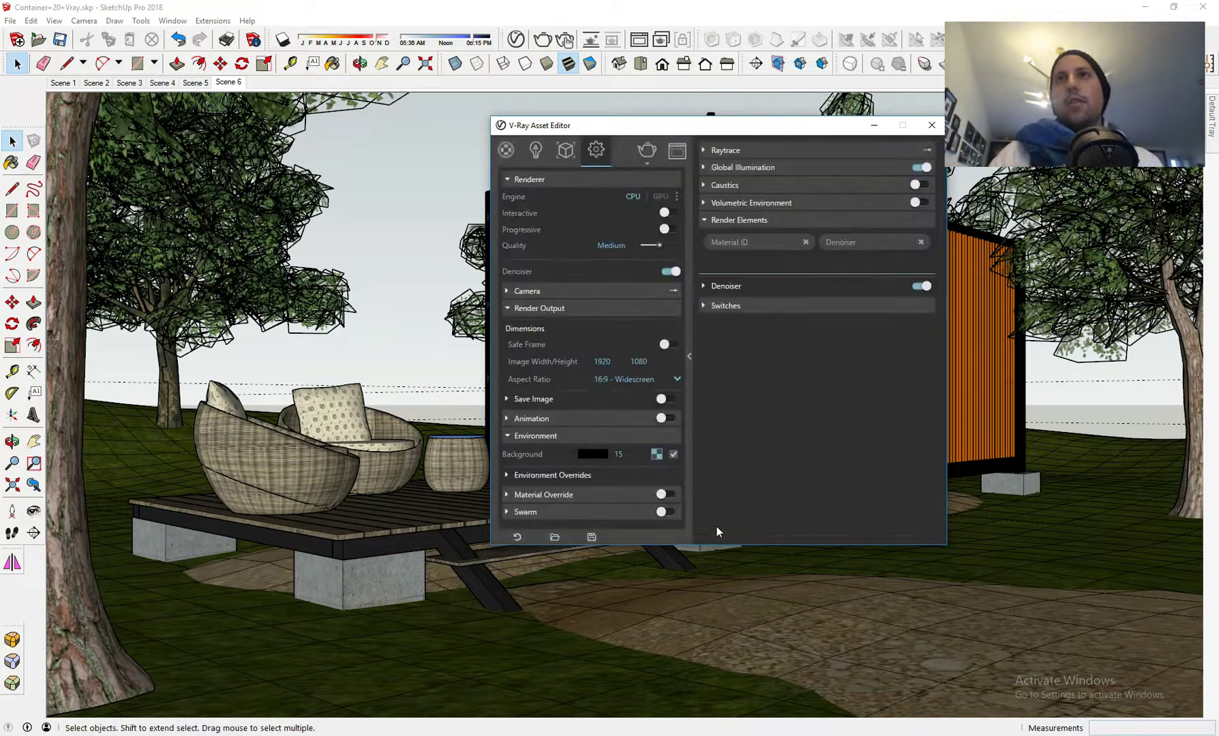
left_click(659, 152)
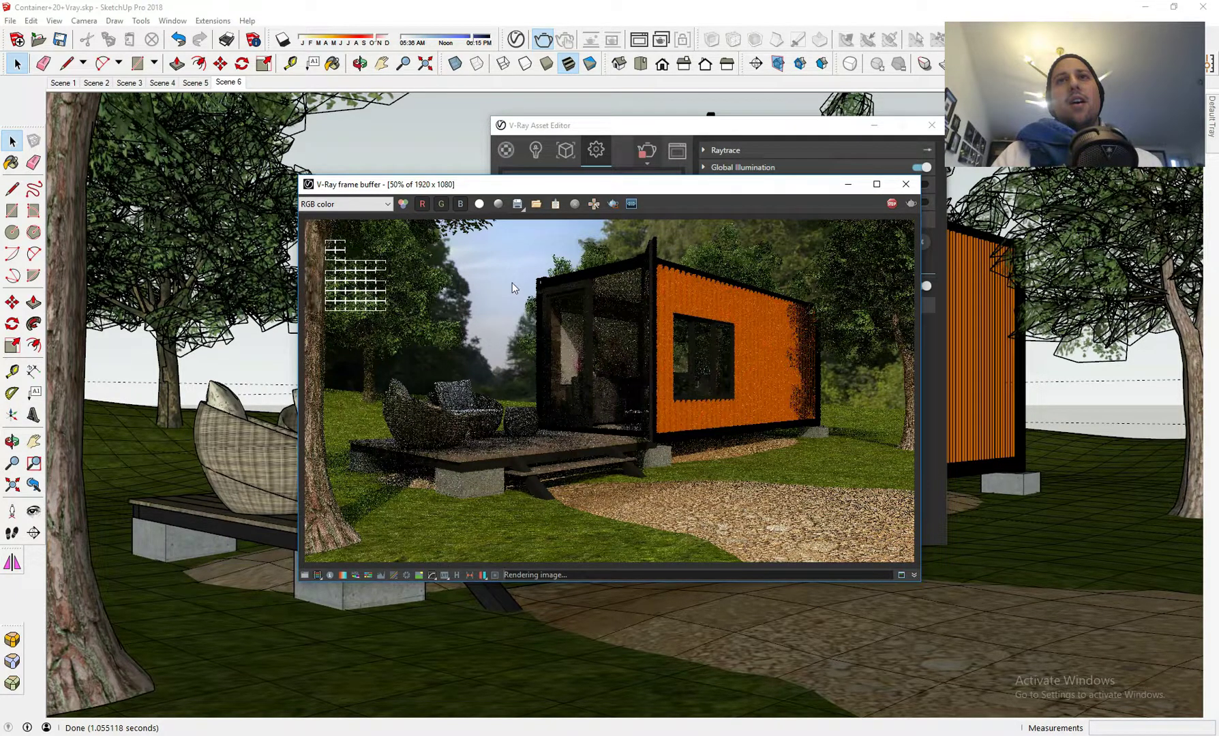
- Stop the Scene 6 test render, view the whole container site from farther away, and return to Scene 6
left_click(892, 205)
left_click(905, 184)
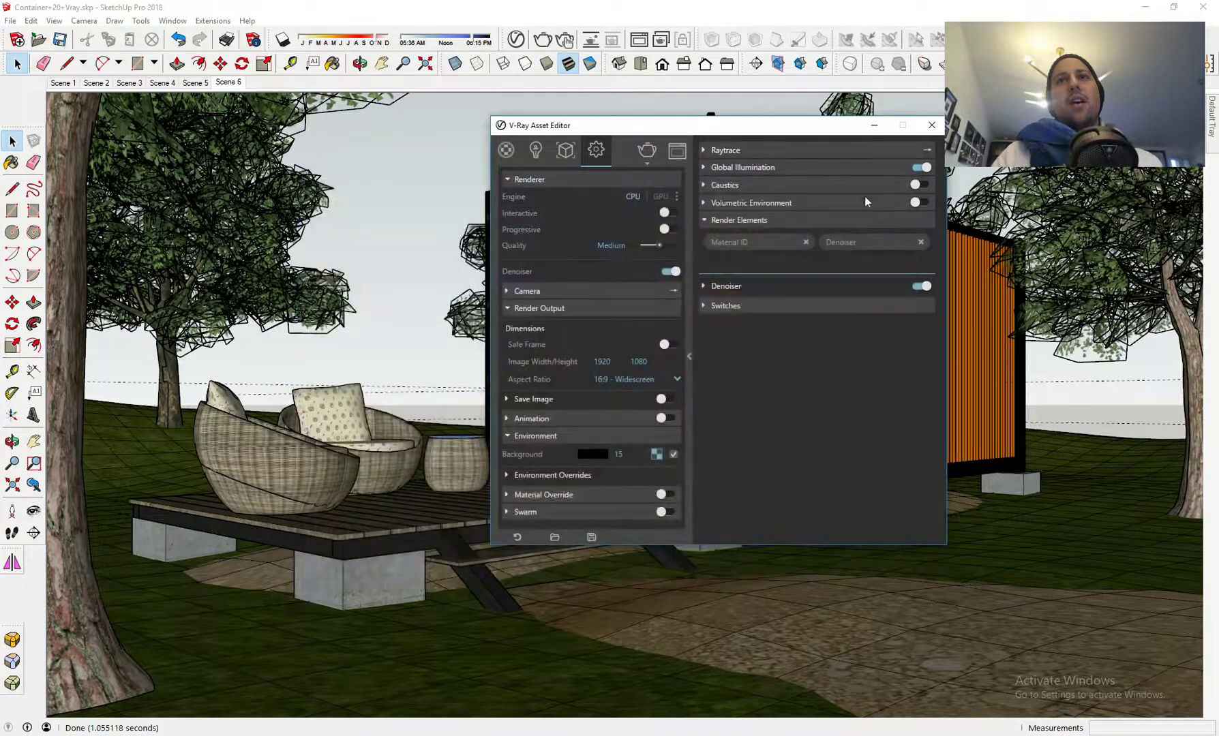
left_click(931, 125)
middle_click_drag(509, 500, 576, 450)
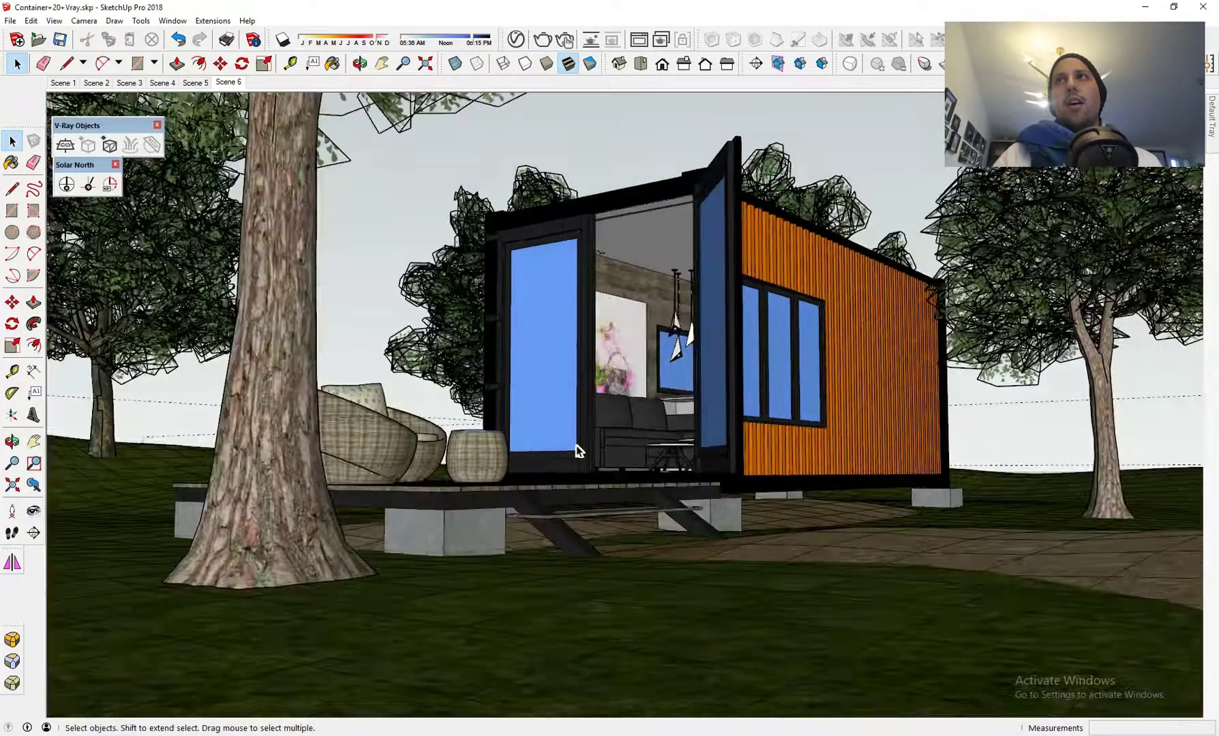
scroll(641, 375, "down", 4)
scroll(641, 375, "down", 5)
middle_click_drag(648, 375, 699, 369)
scroll(699, 369, "up", 2)
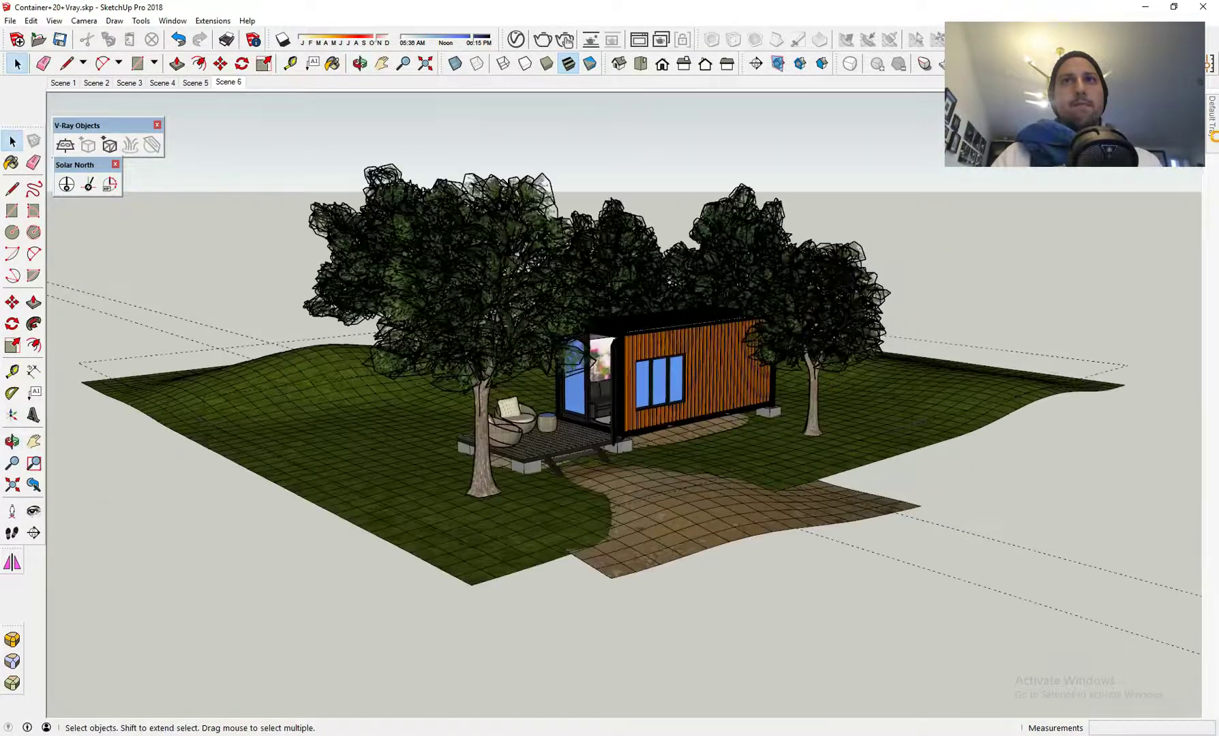
left_click(226, 83)
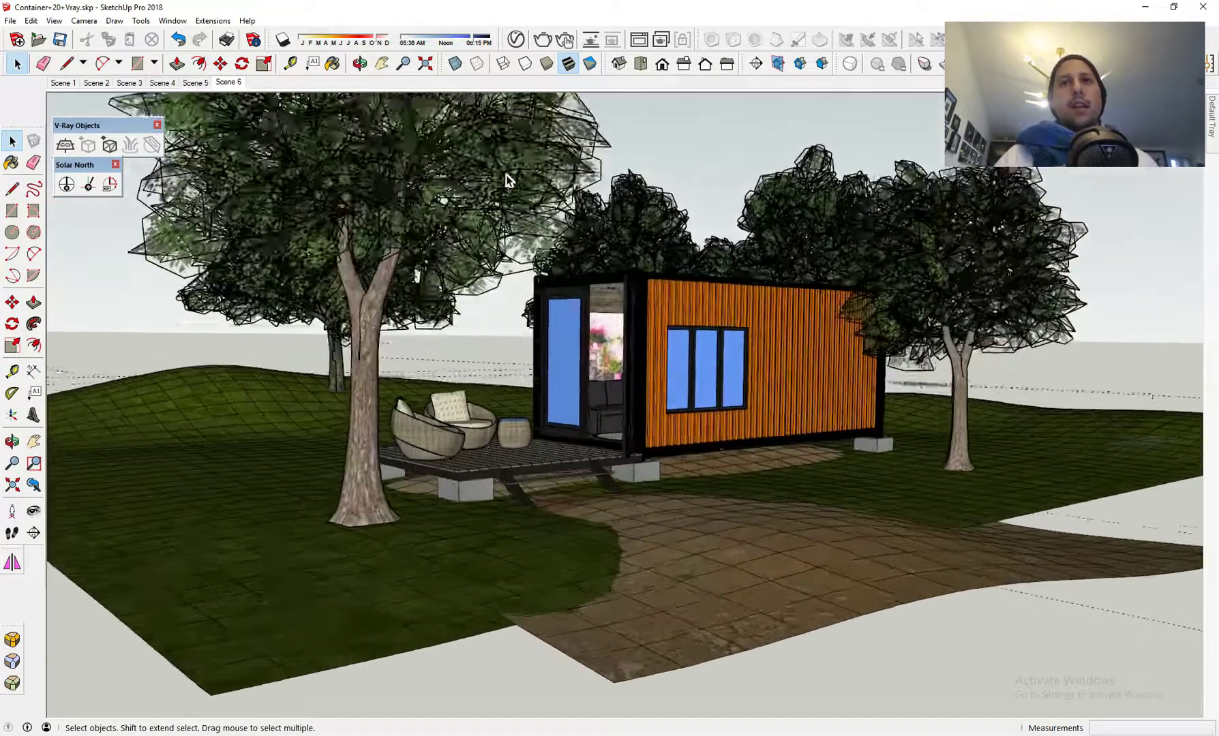
- Orbit the container view slightly, test-render it to check the background, and close the render
key("o")
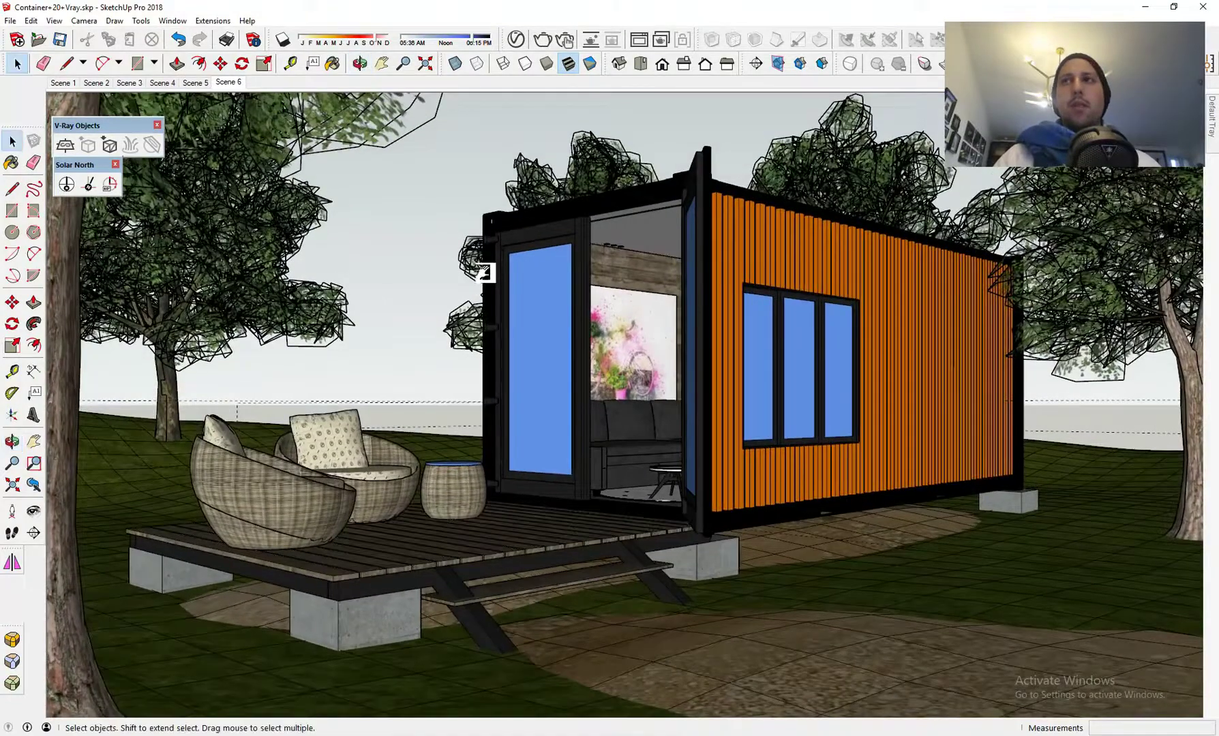
middle_click_drag(474, 253, 495, 275)
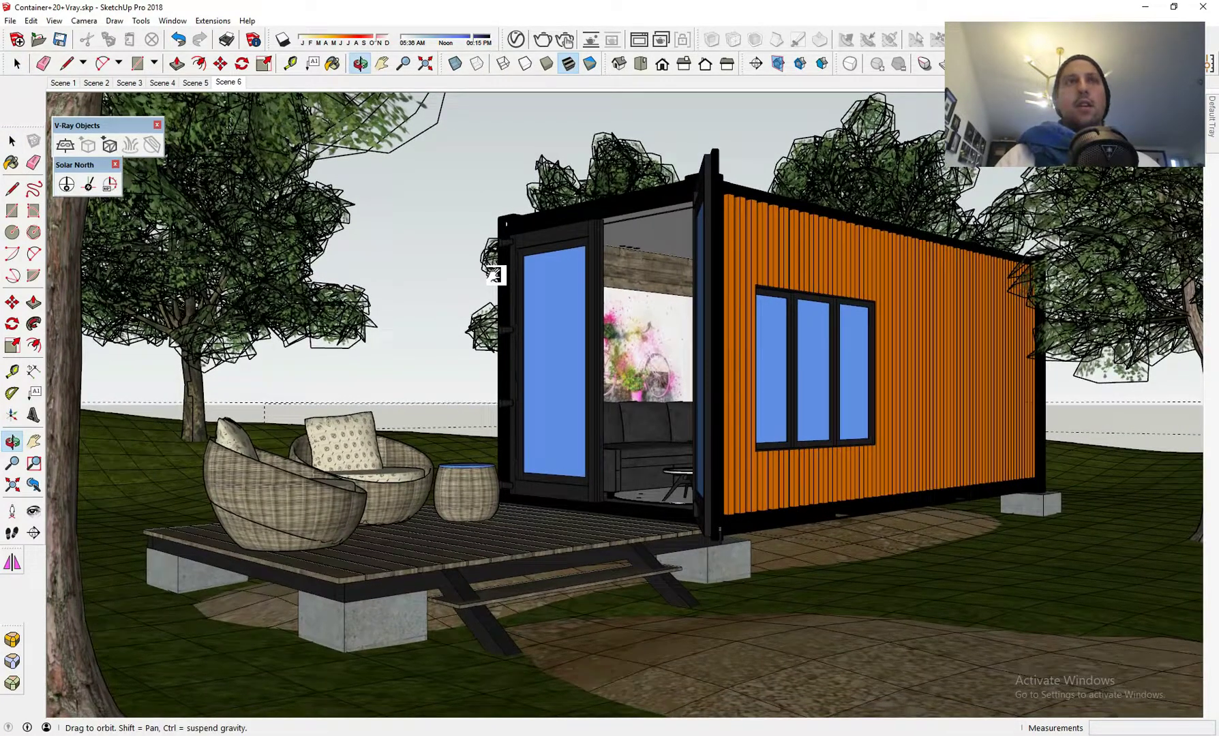
key("space")
left_click(638, 41)
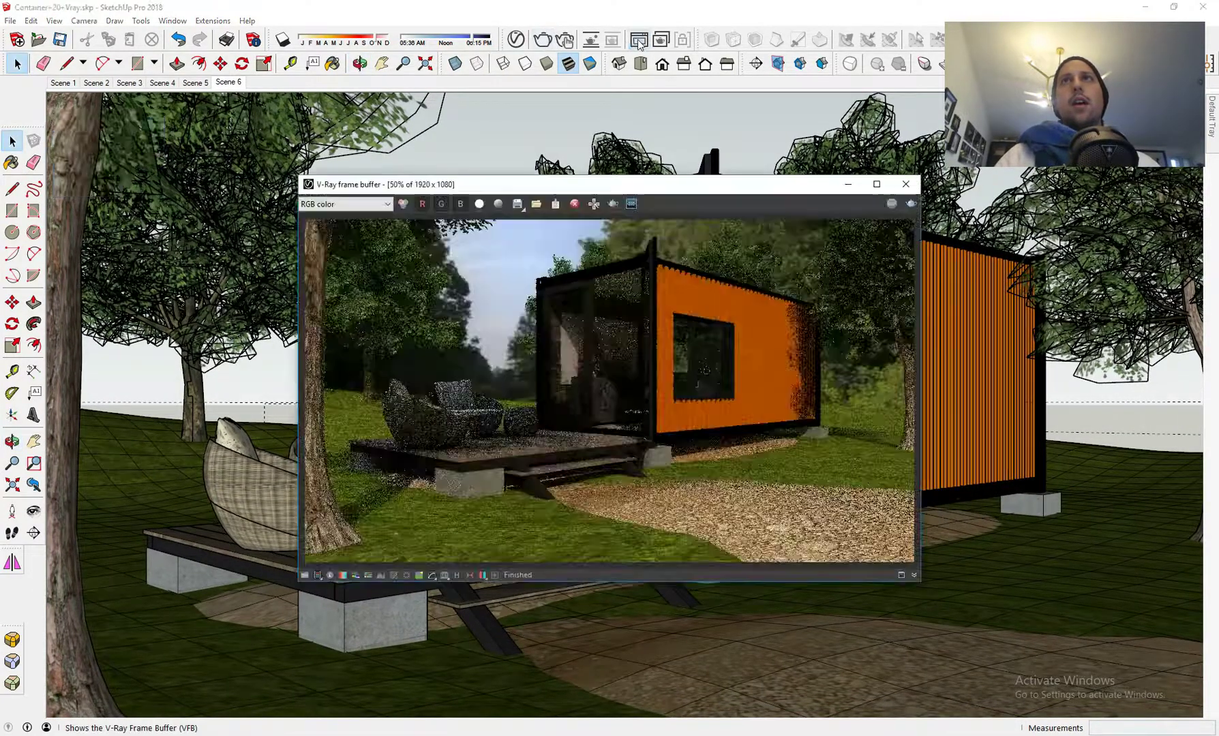
left_click(917, 204)
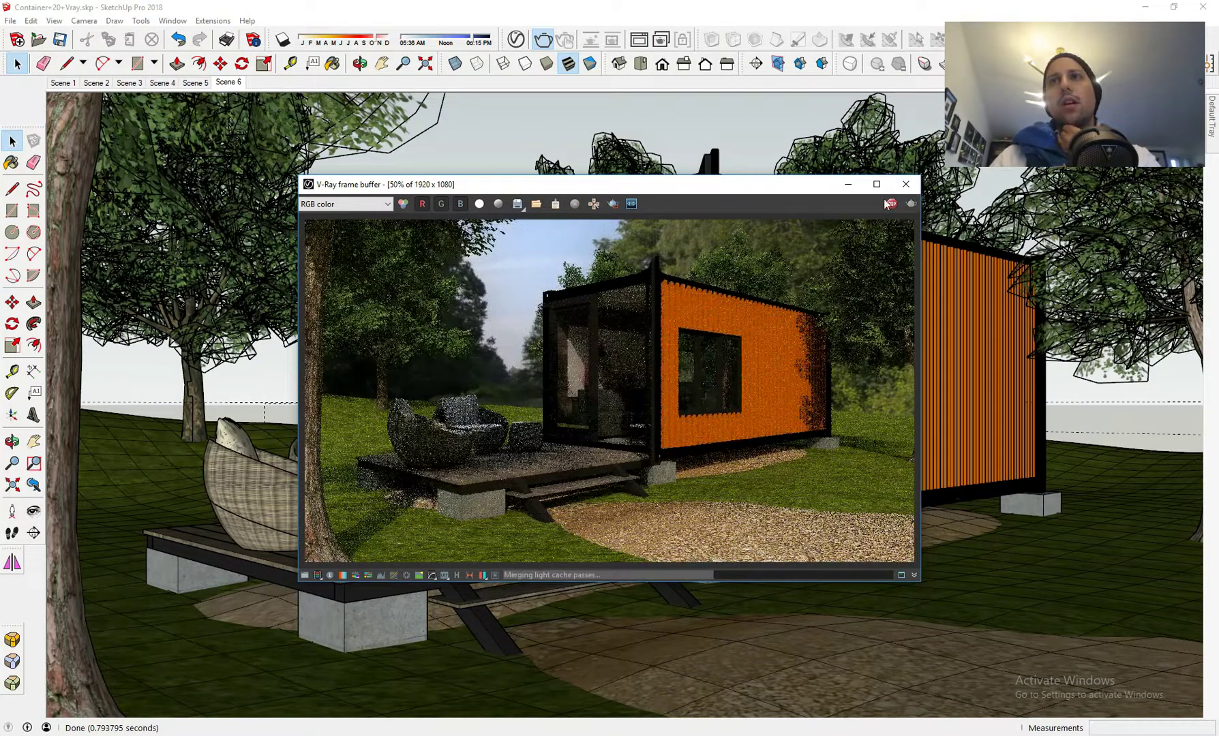
left_click(907, 185)
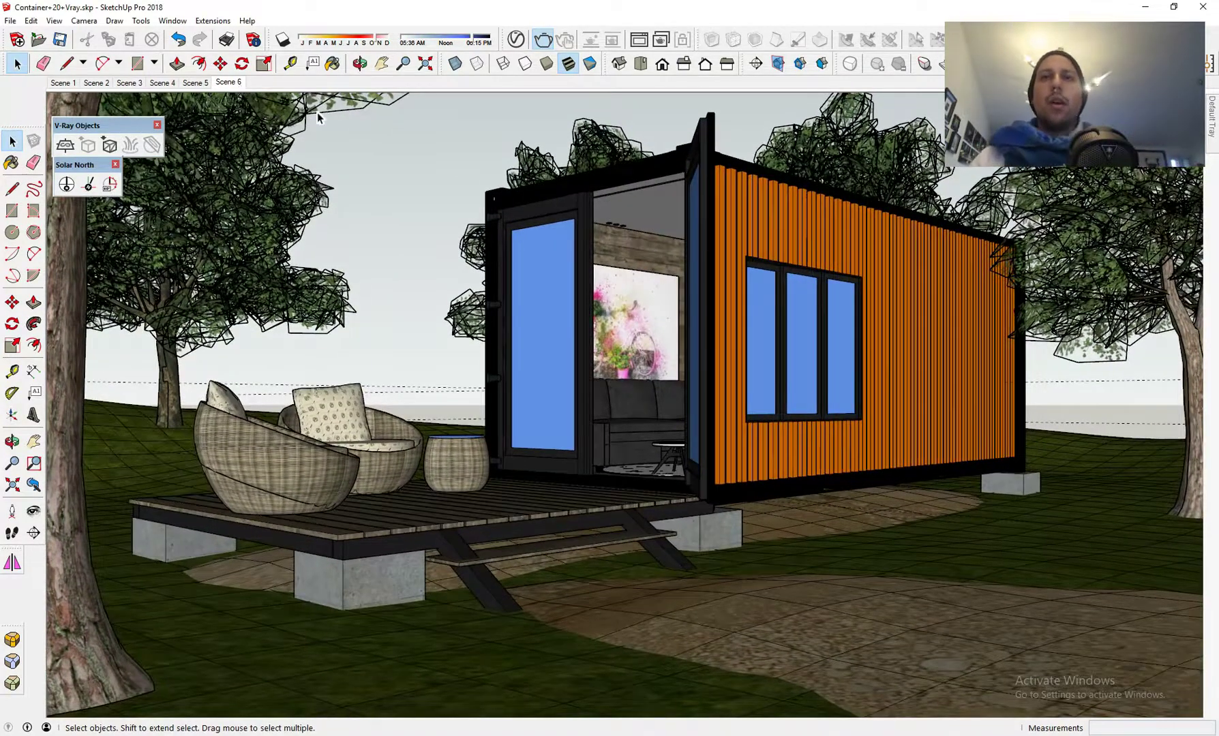
- Sample the wood material from the step below the deck and open its V-Ray material settings
key("b")
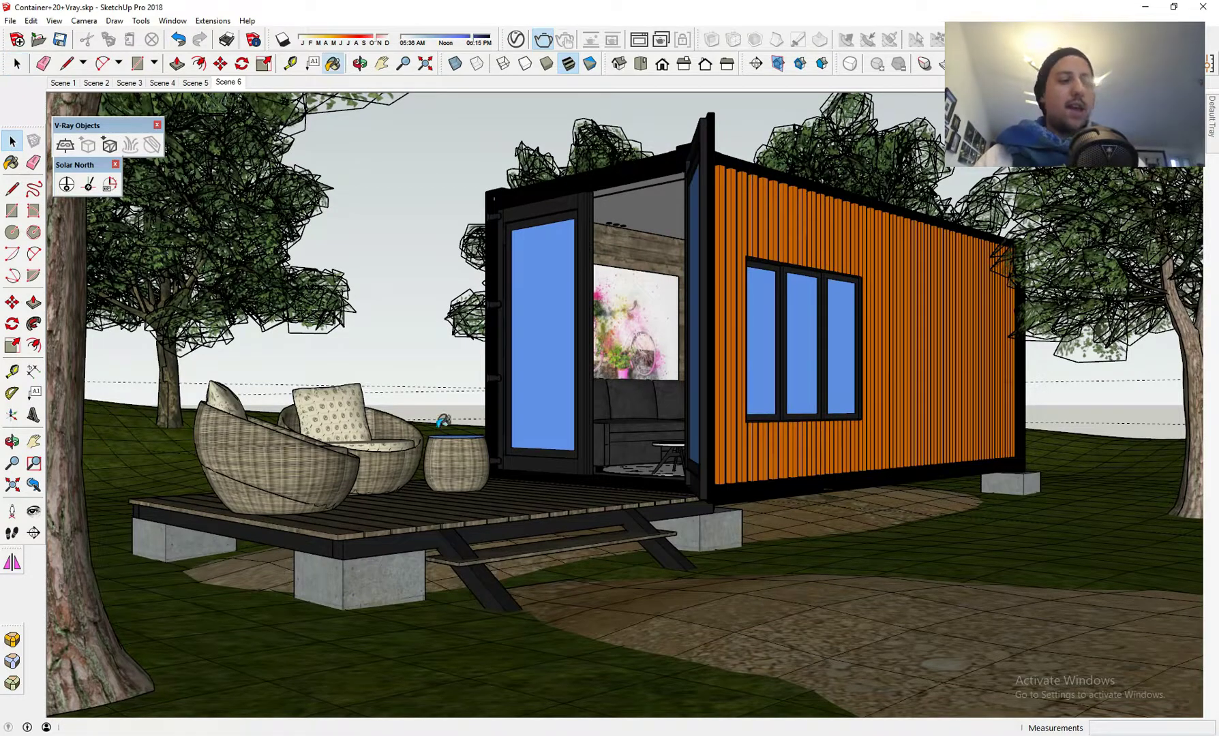
middle_click_drag(503, 535, 472, 597)
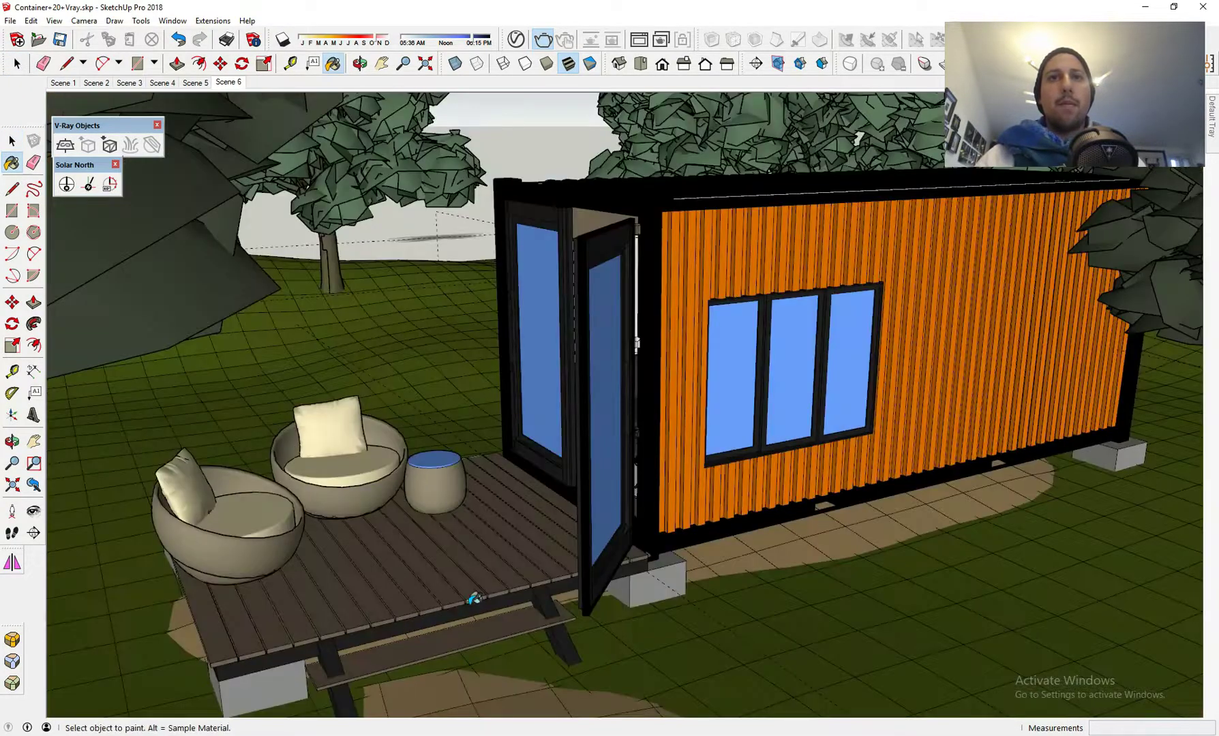
scroll(463, 627, "up", 6)
key("alt")
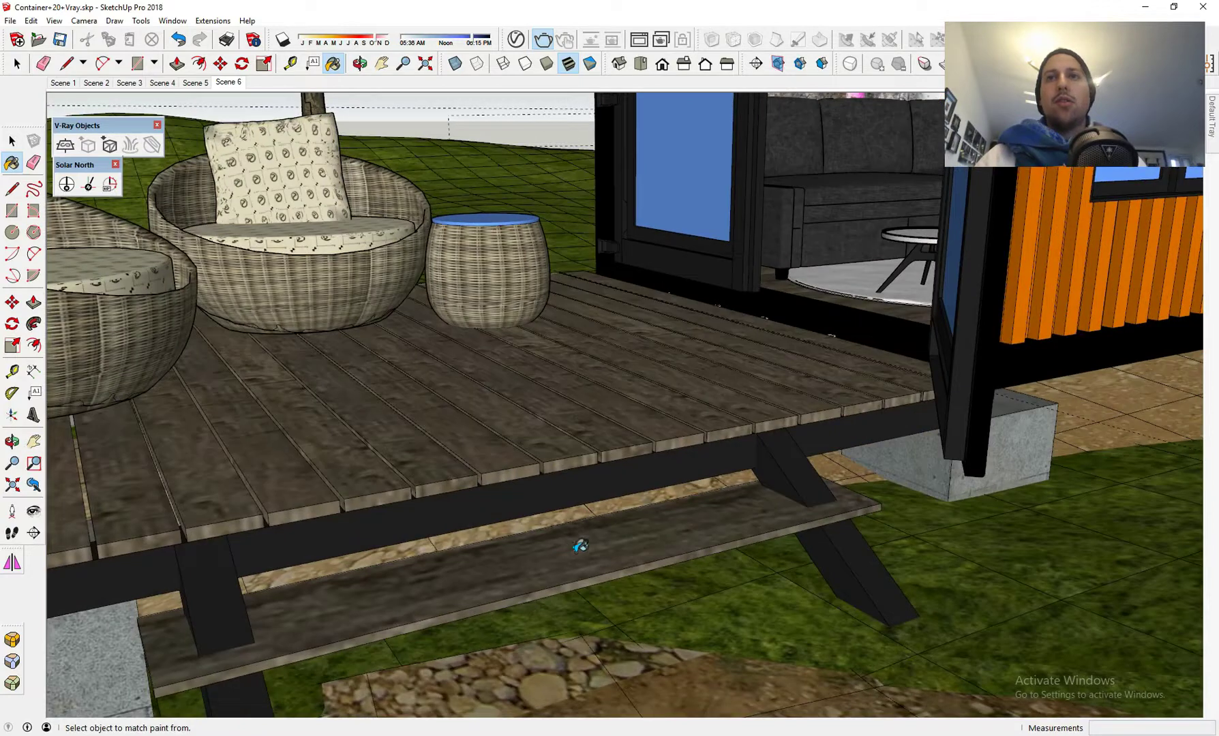
left_click(630, 522, "alt")
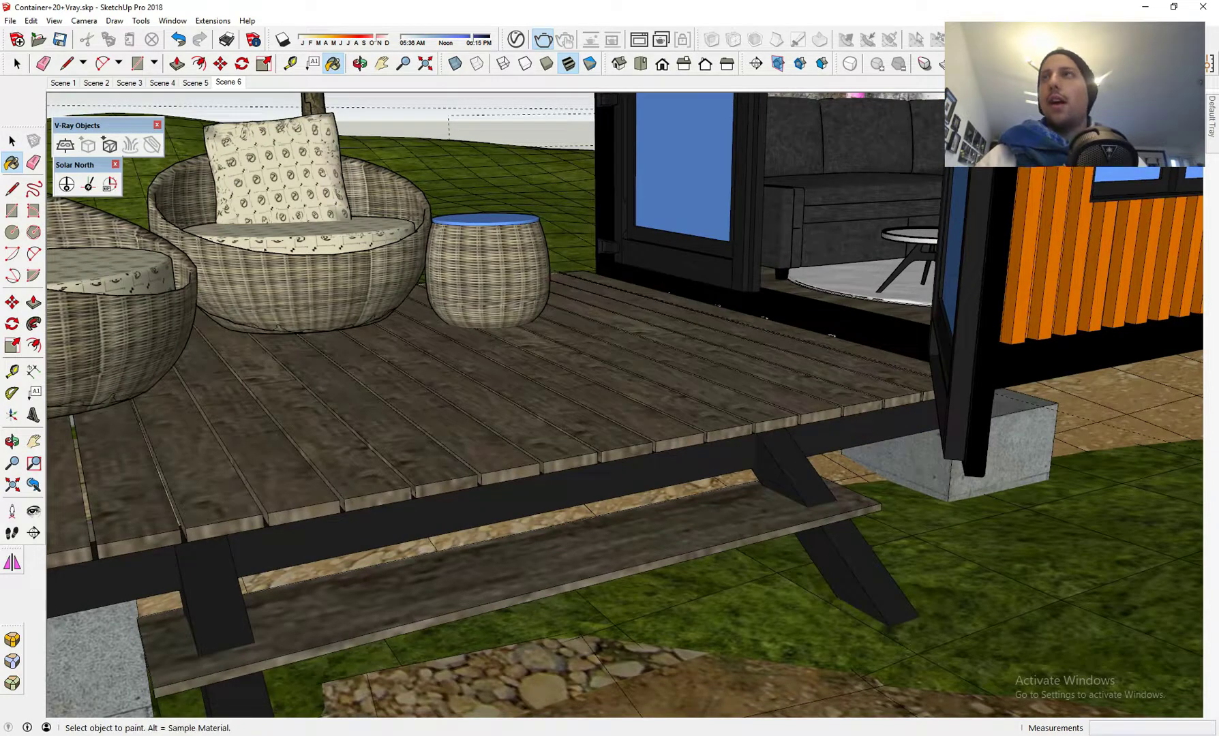
left_click(516, 39)
- Copy the wood material's diffuse texture into its bump map and set the bump to 0.55
right_click(653, 359)
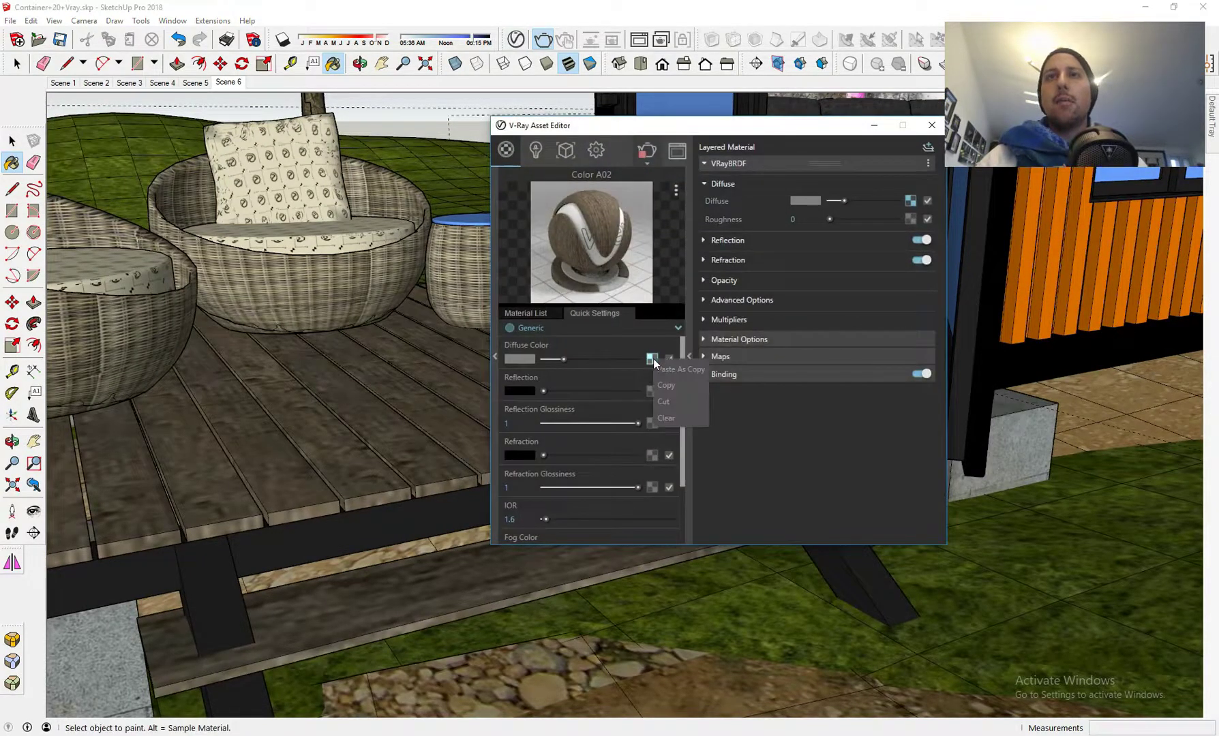
left_click(673, 391)
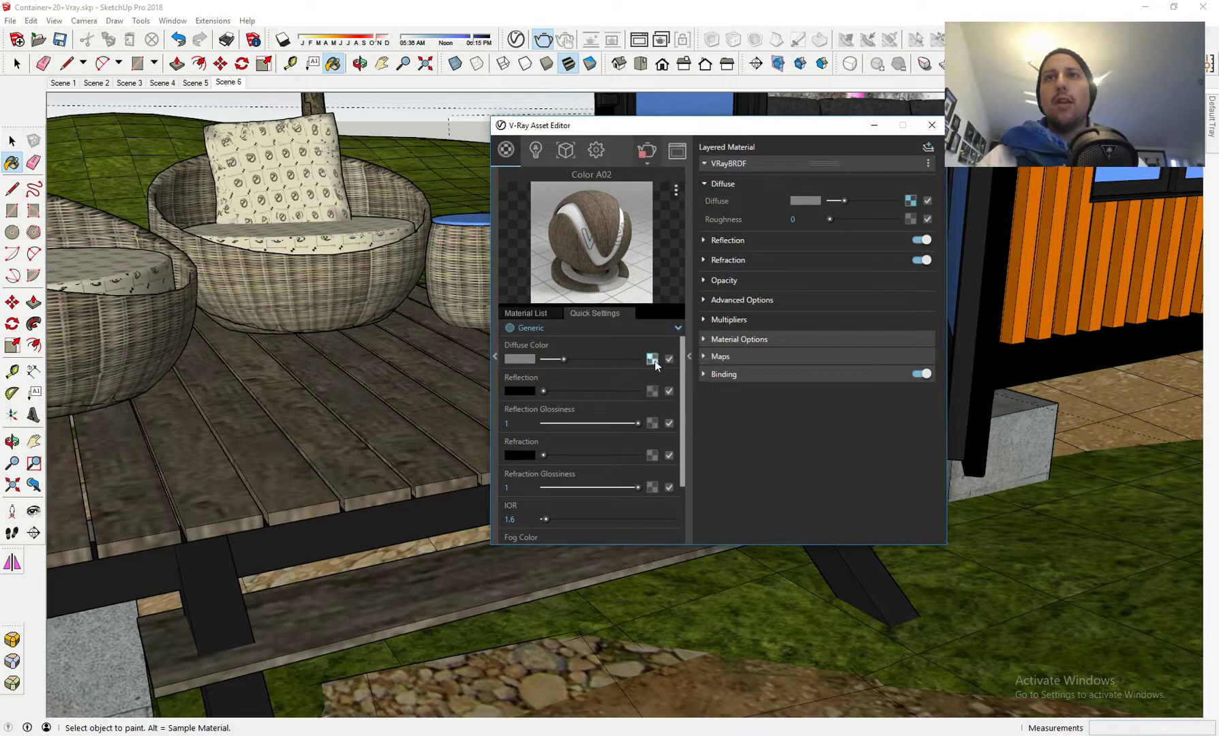
scroll(635, 373, "down", 3)
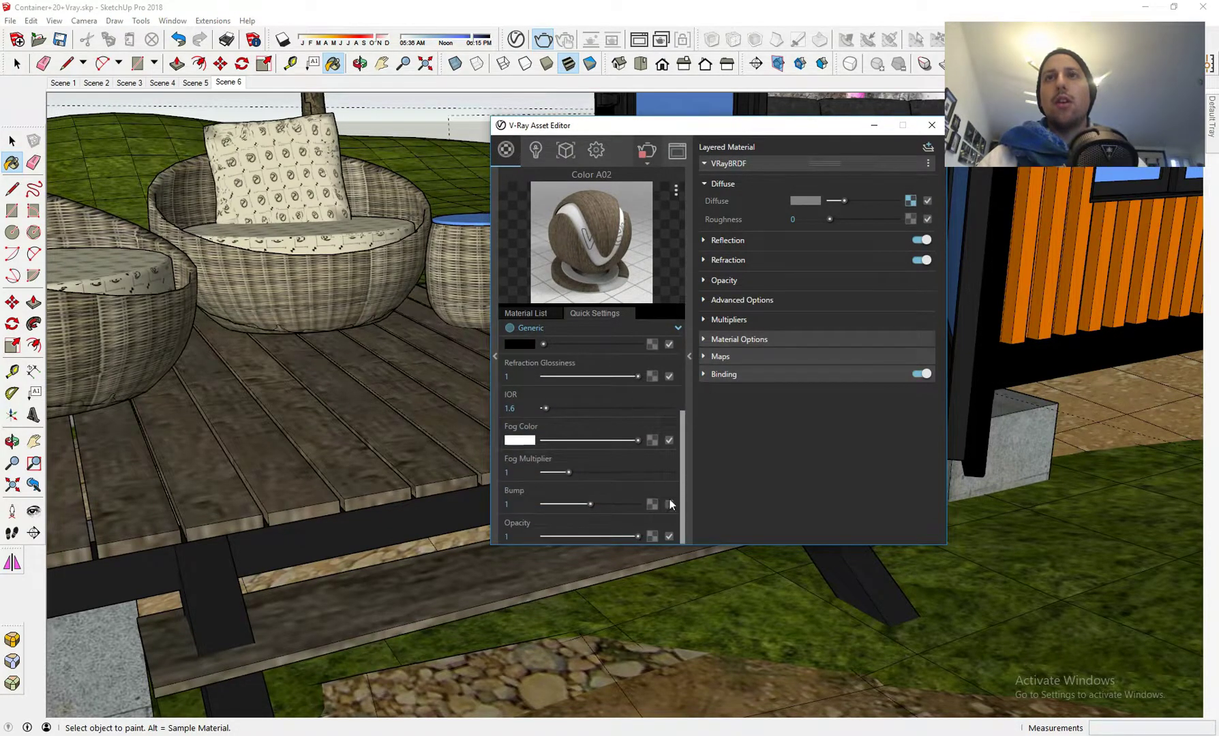
right_click(652, 505)
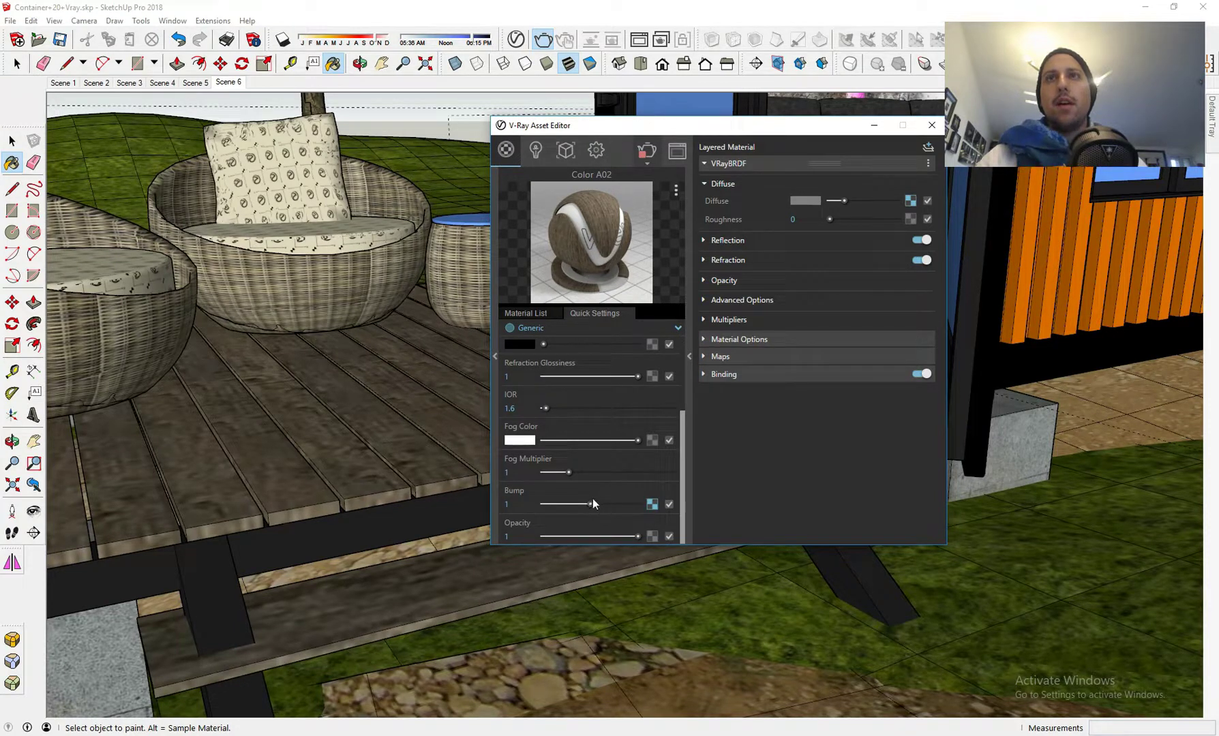
left_click_drag(578, 503, 515, 505)
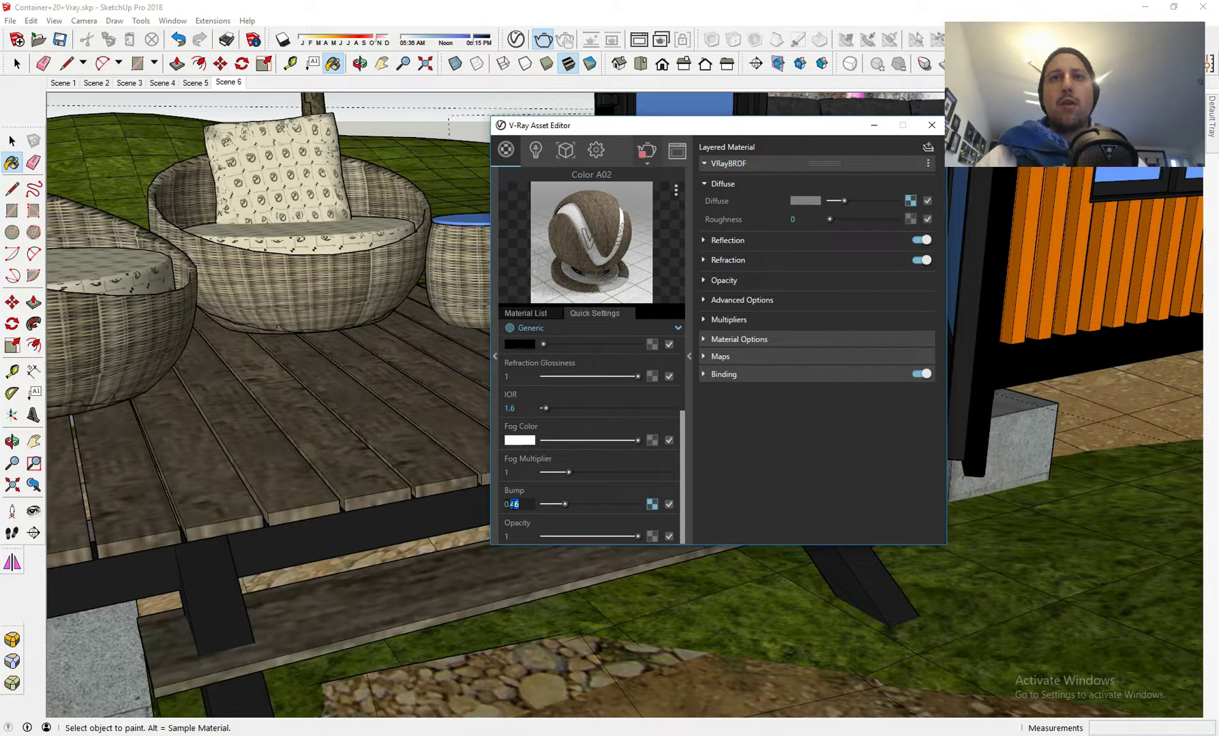
type("55")
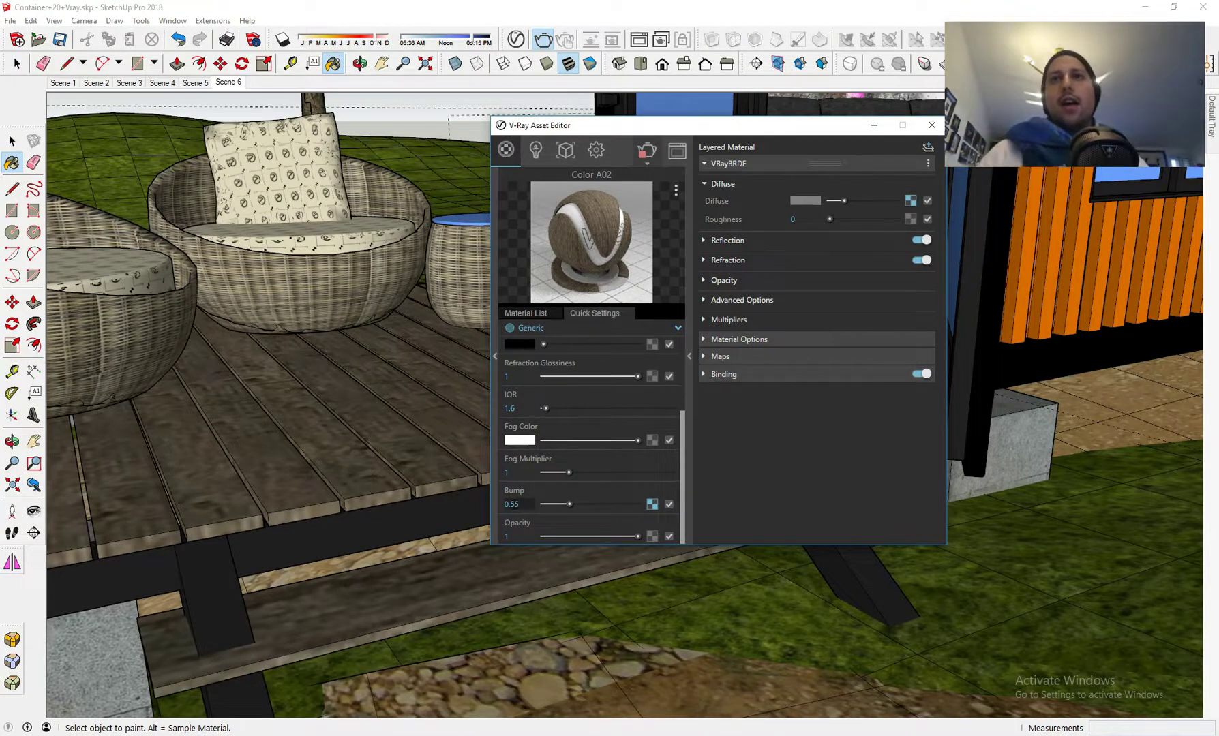
- Give the wood a pale cream reflection (R 0.936, G 0.877, B 0.817) with a reflection glossiness of 0.5
scroll(547, 470, "up", 3)
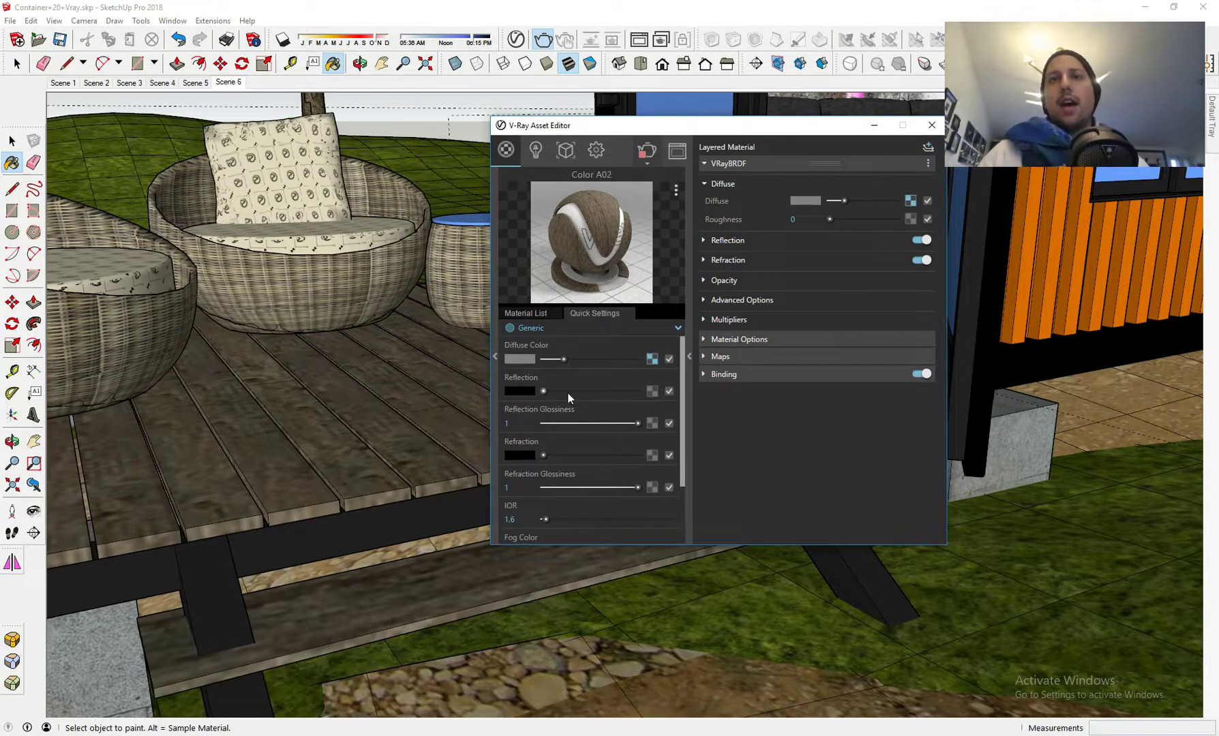
left_click_drag(578, 393, 606, 393)
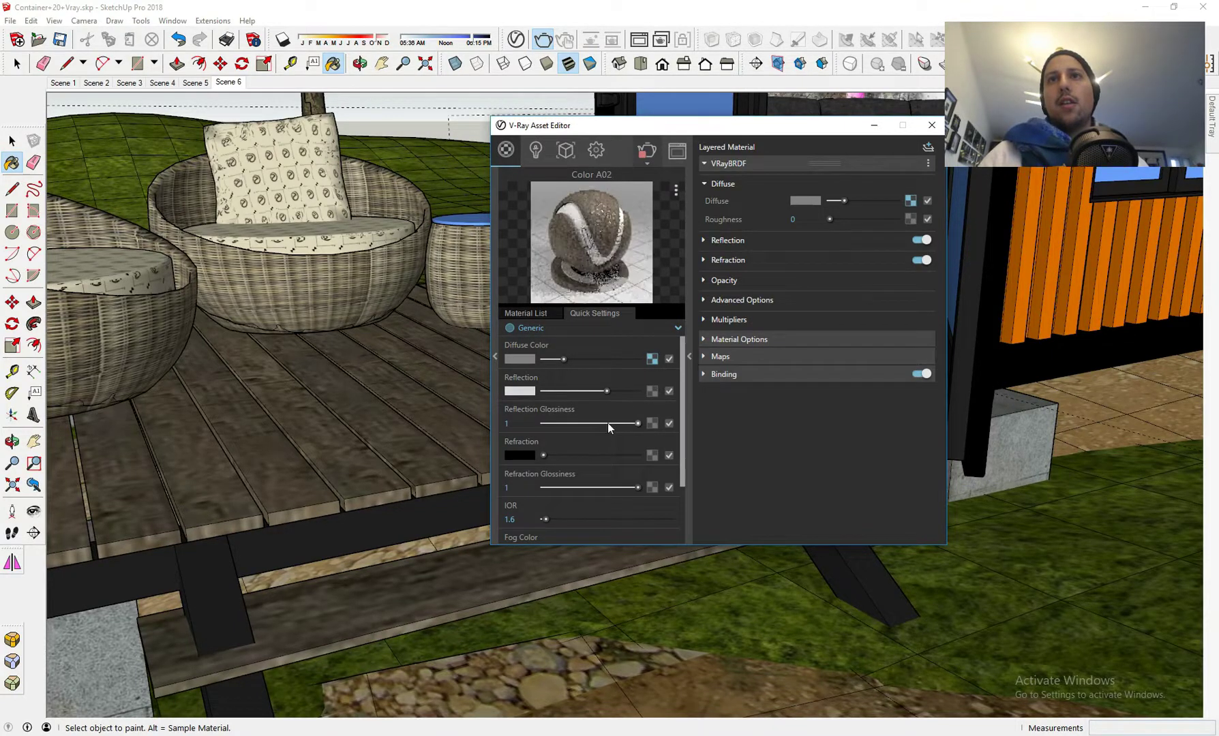
left_click(526, 391)
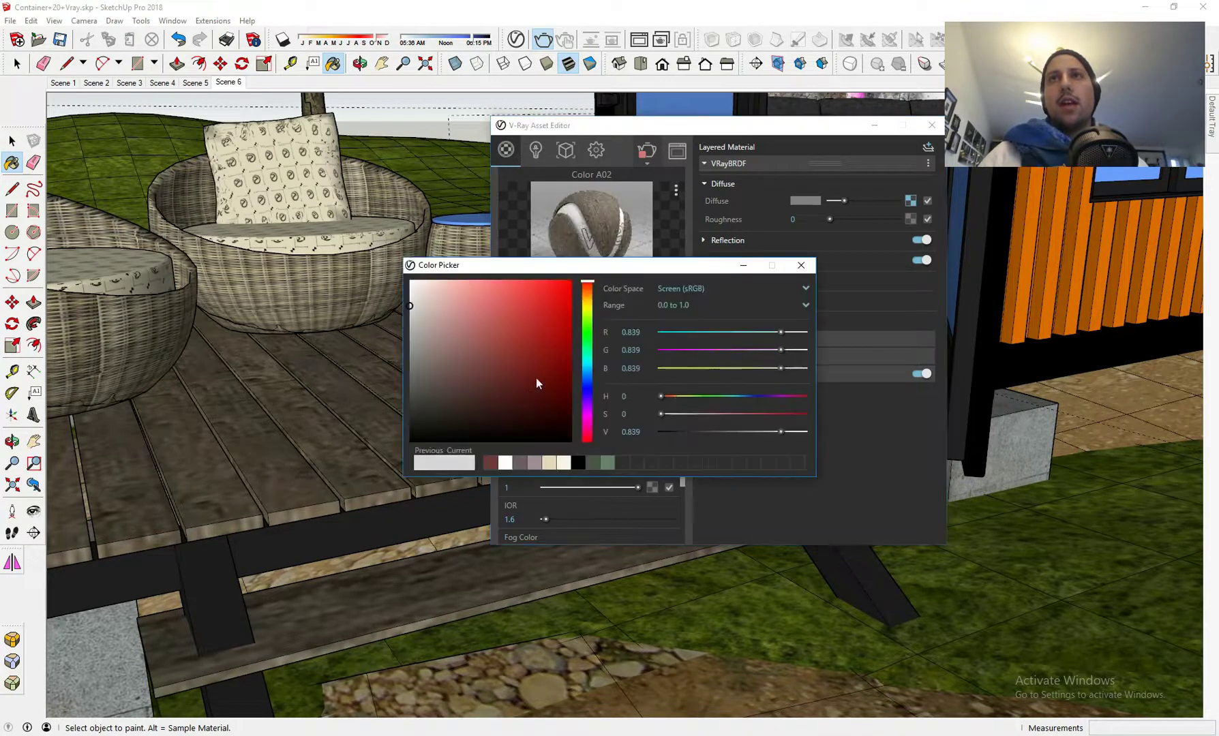
left_click_drag(587, 292, 585, 295)
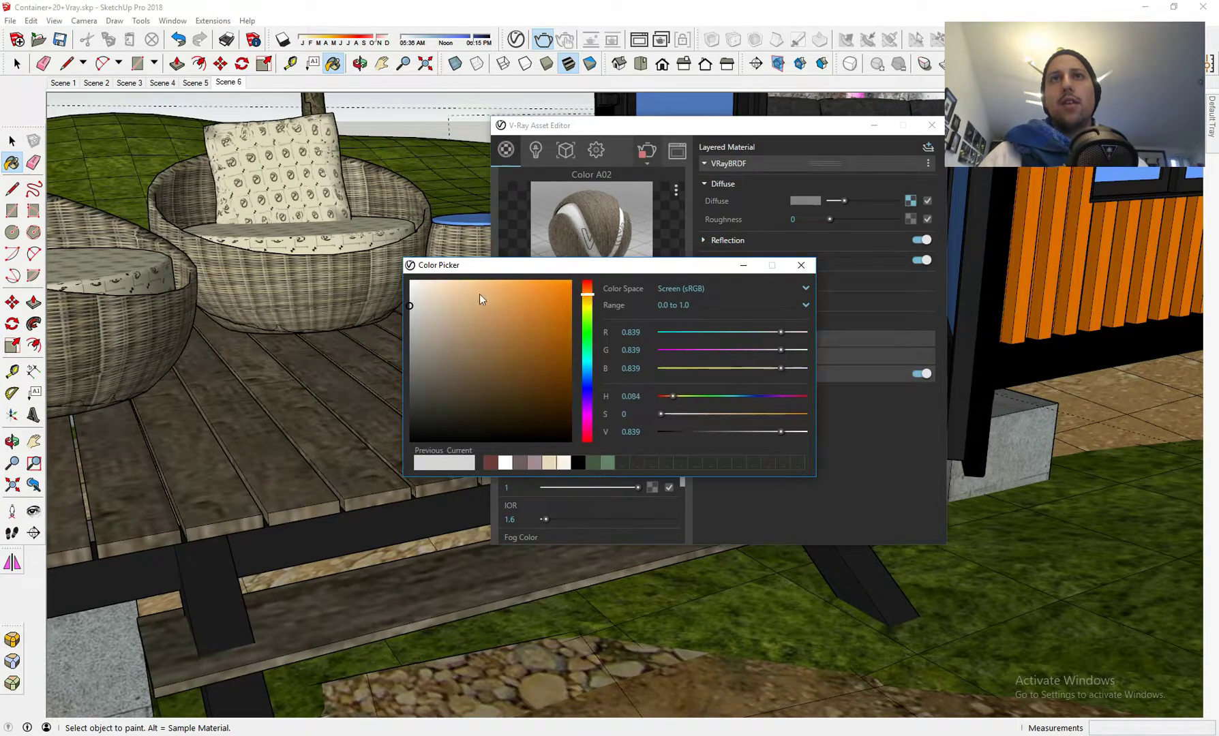
left_click_drag(434, 294, 431, 291)
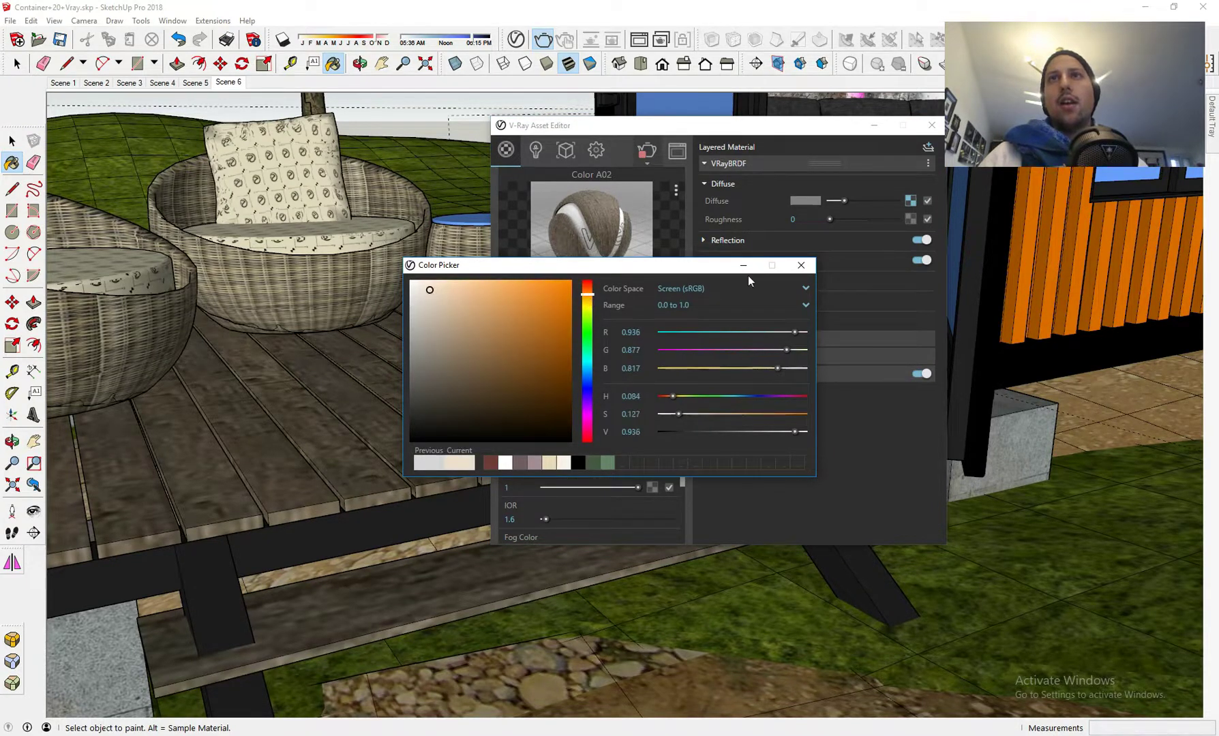
left_click(801, 266)
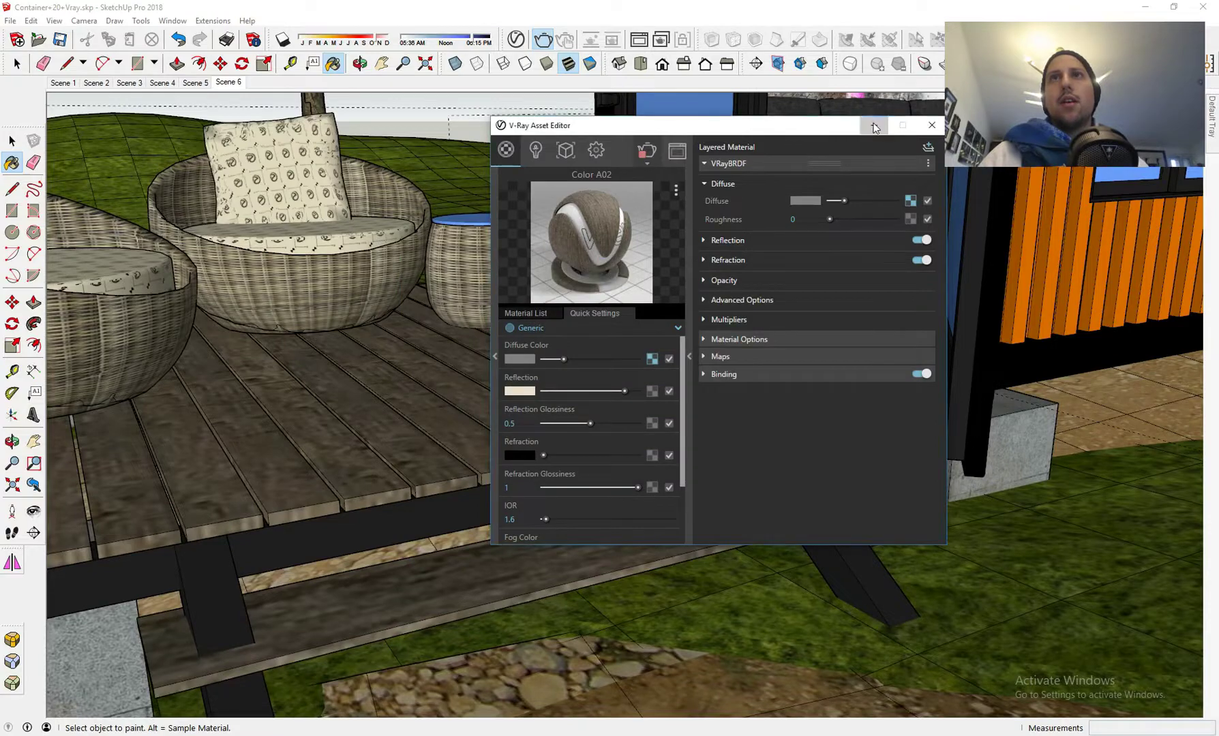
left_click(874, 125)
- Sample the deck steps' dark support material and set its diffuse to black, reflection to light grey, and reflection glossiness to 0.6
middle_click_drag(689, 409, 711, 404)
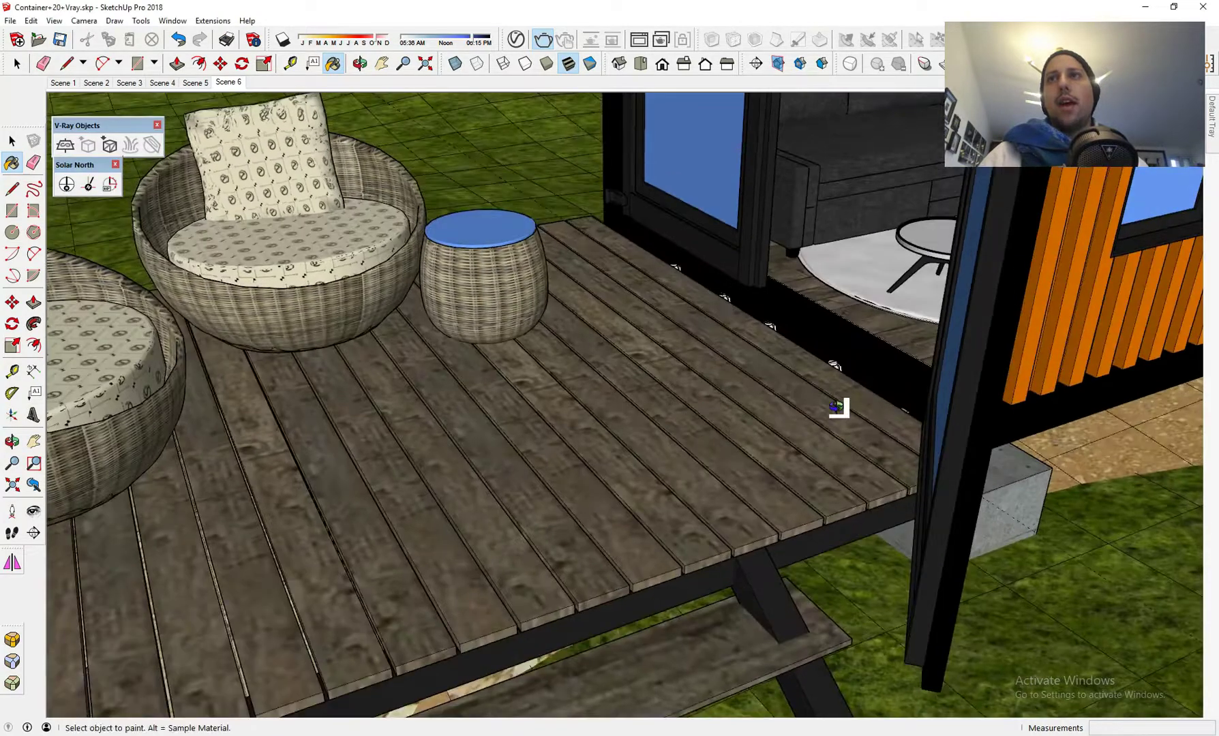
middle_click_drag(838, 409, 717, 377)
scroll(718, 376, "up", 1)
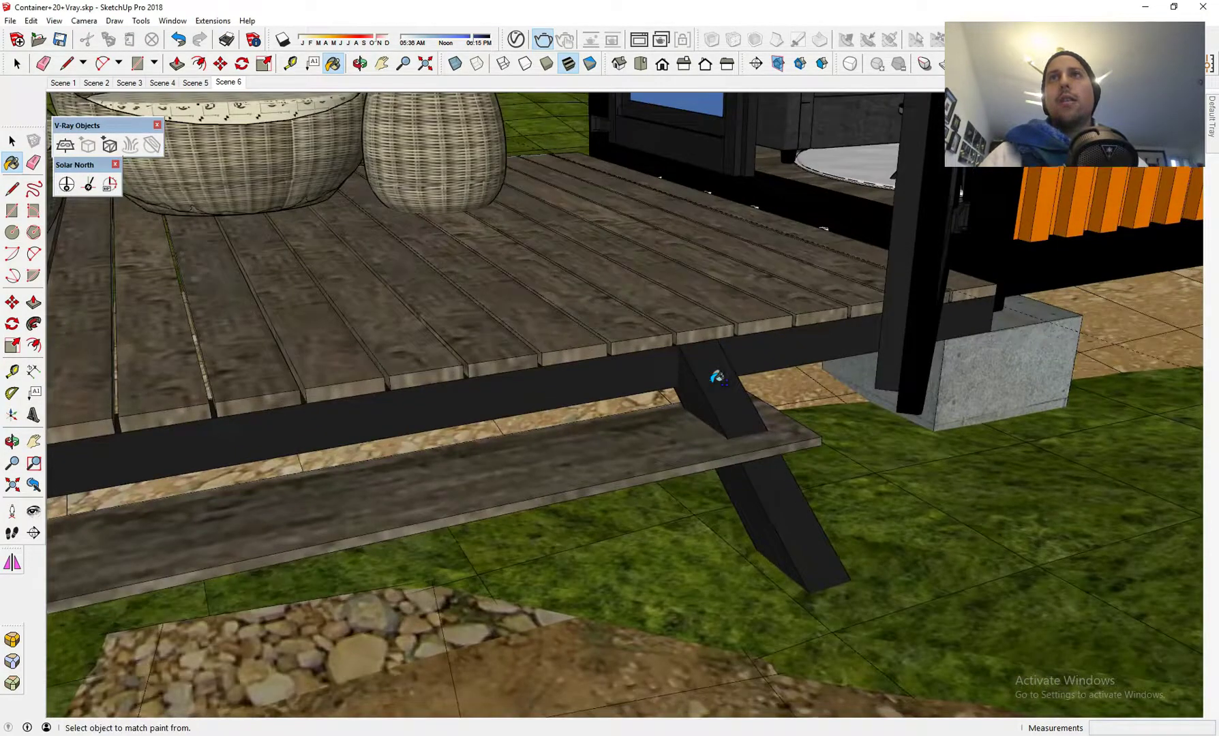
left_click(713, 380, "alt")
left_click(516, 39)
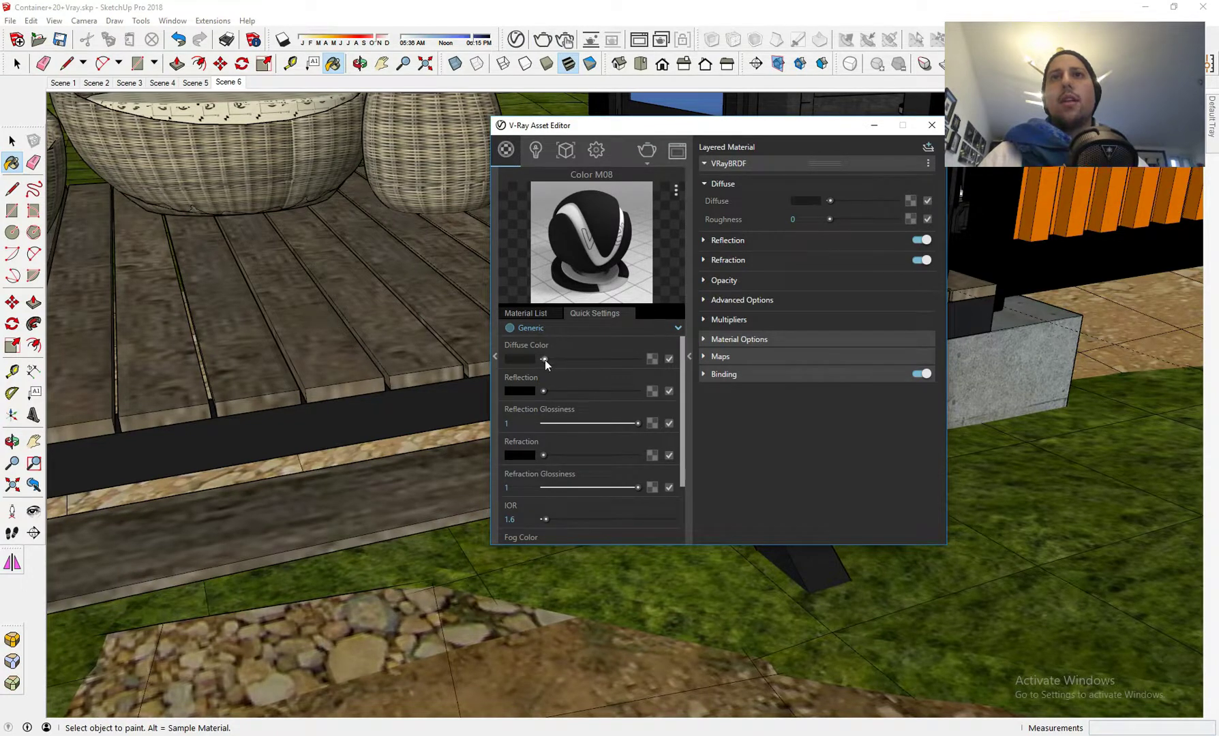
left_click_drag(544, 360, 535, 356)
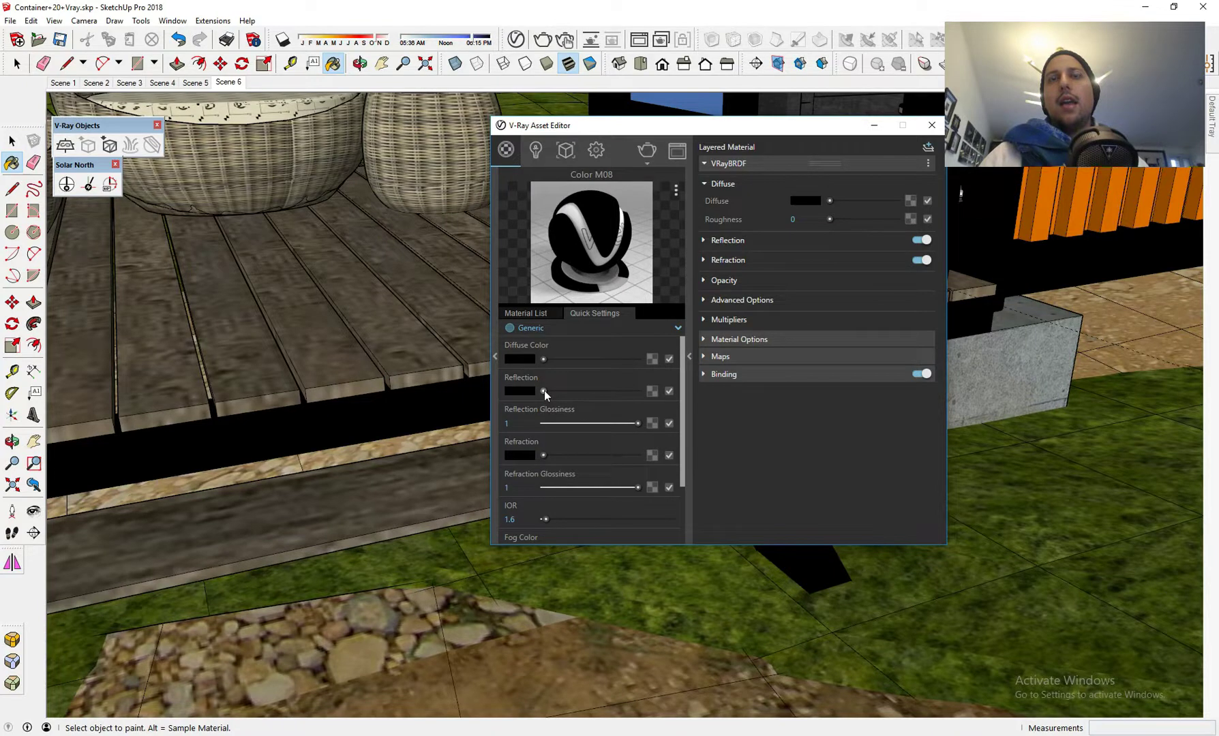
left_click_drag(544, 390, 587, 394)
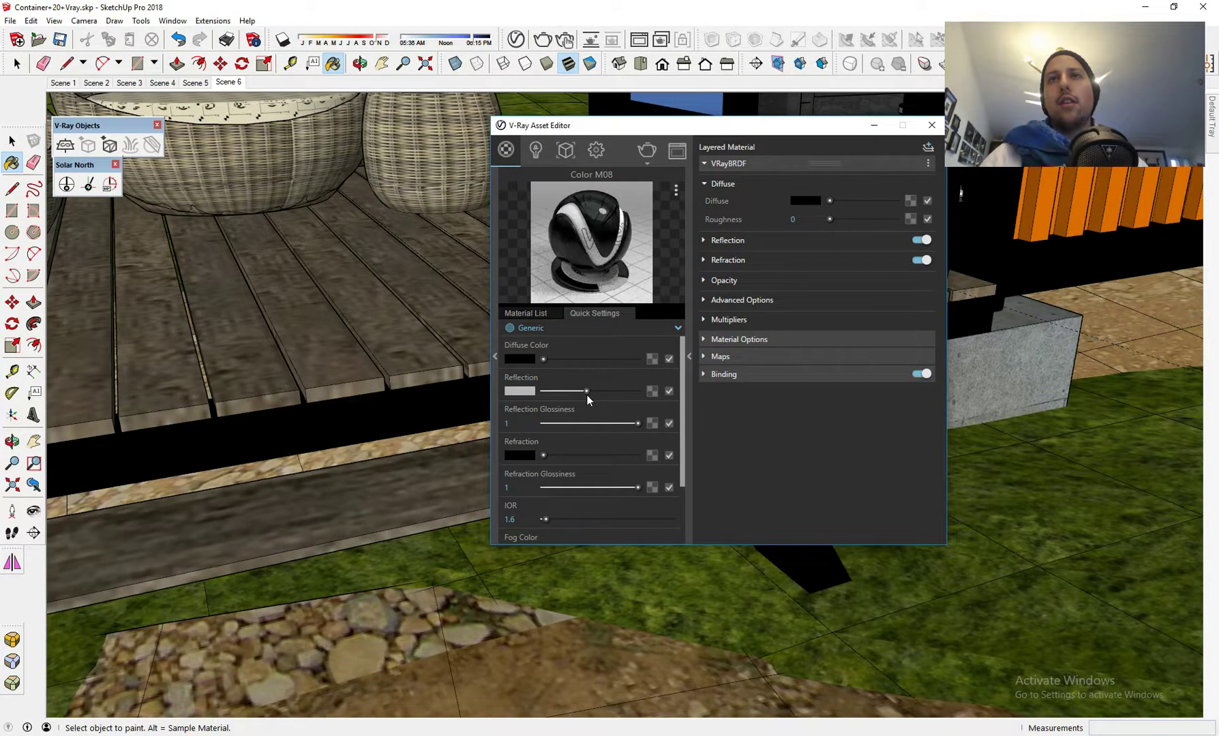
left_click(609, 424)
left_click_drag(609, 424, 599, 423)
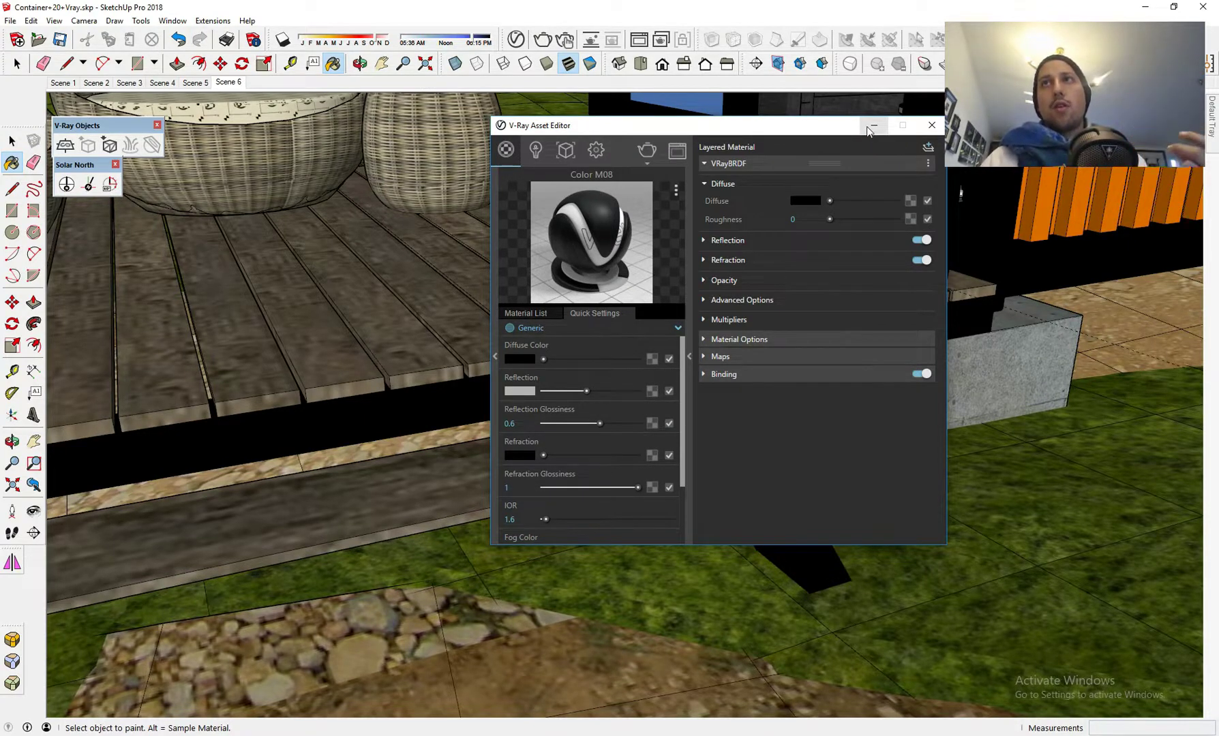
left_click(867, 125)
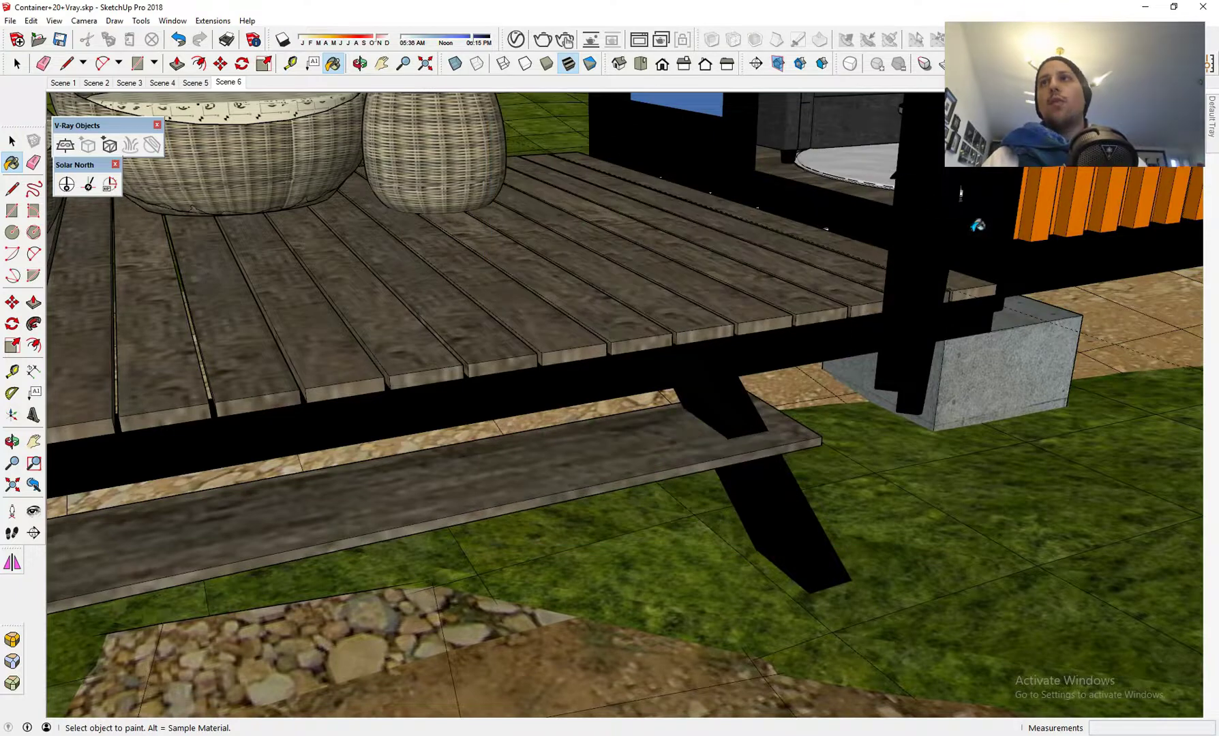
- Sample the black frame material beside the orange cladding and open its V-Ray material settings
mouse_move(972, 223)
middle_mouse_down()
mouse_move(748, 305)
mouse_move(762, 250)
middle_mouse_up()
key("alt")
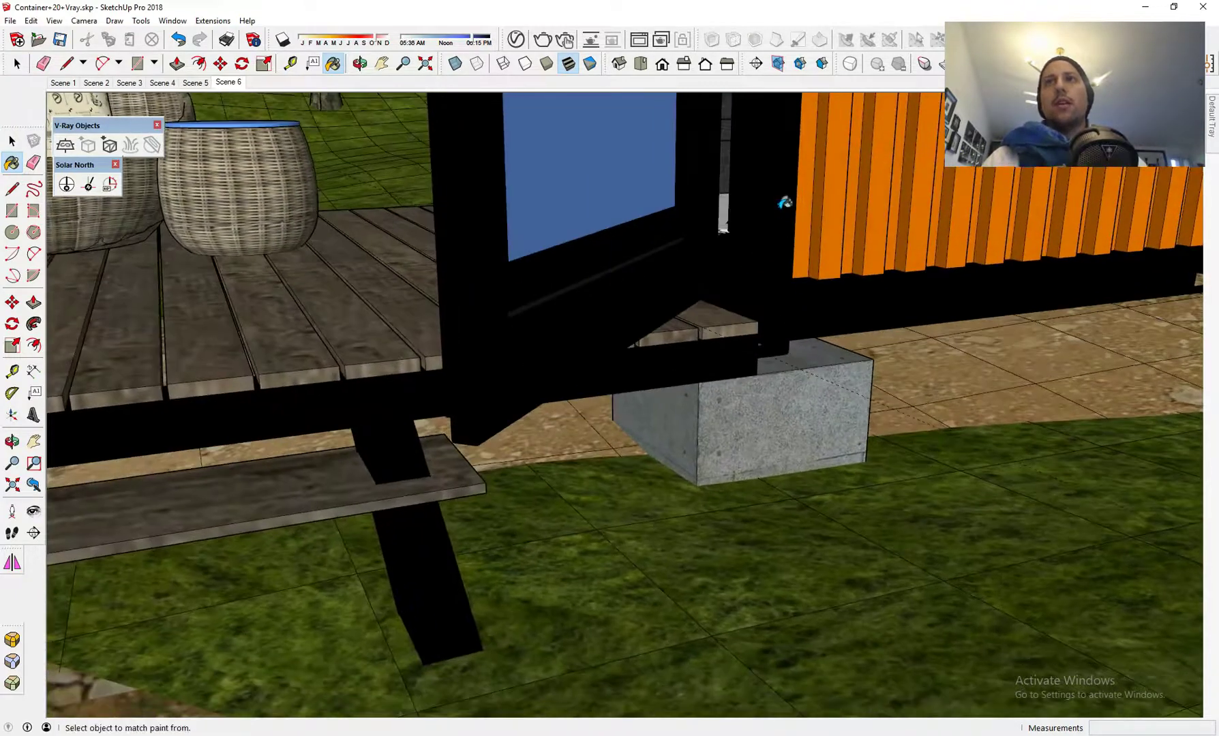
left_click(724, 130, "alt")
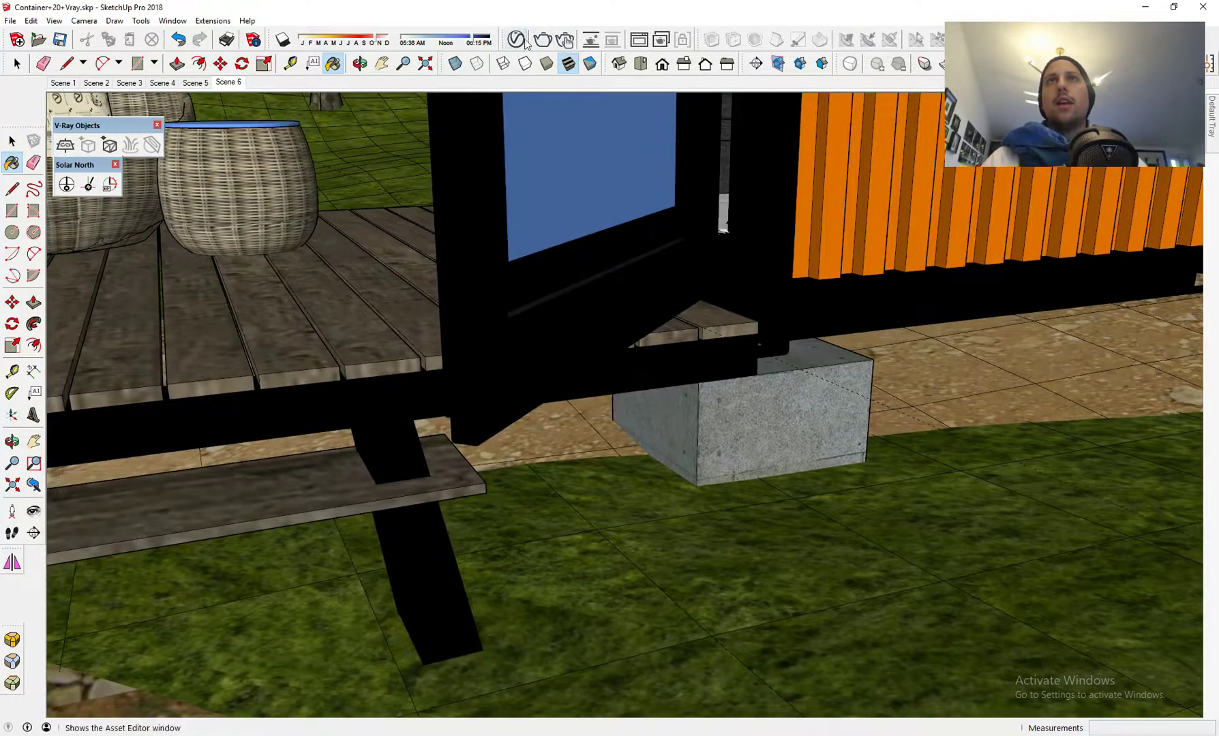
left_click(516, 39)
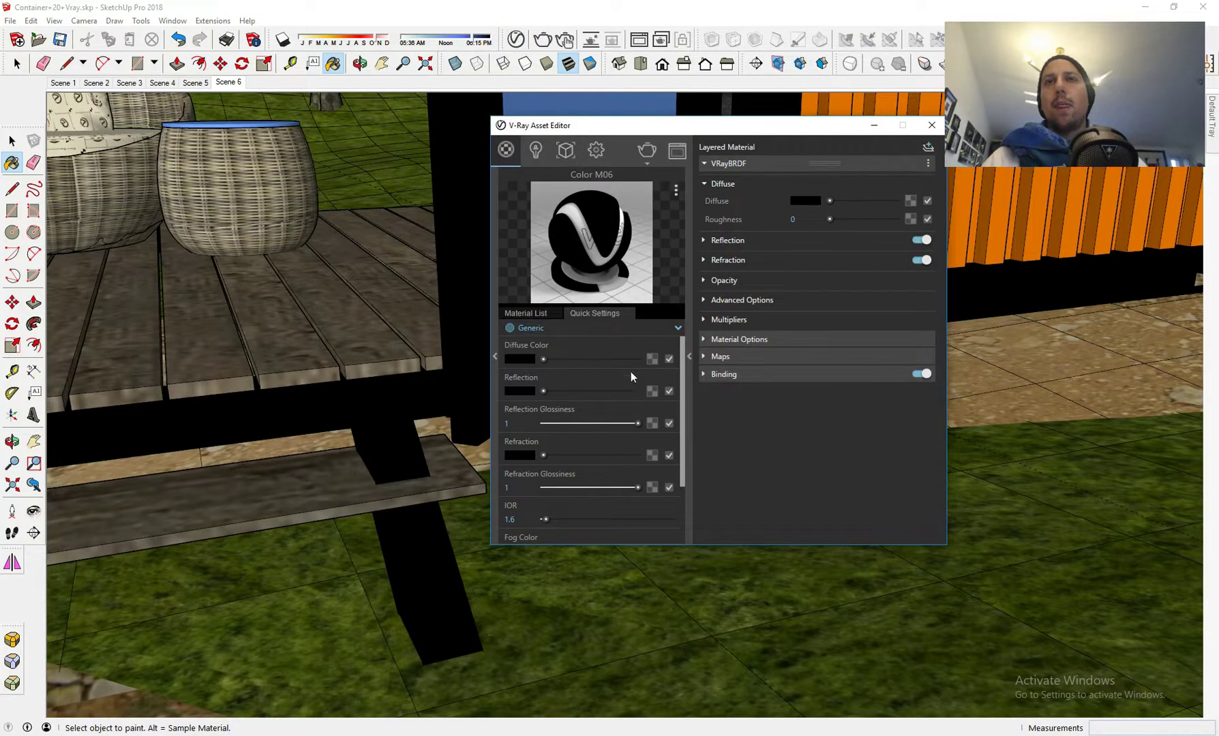
- Assign a ray-traced Dirt texture to the black frame material's diffuse color
left_click(652, 360)
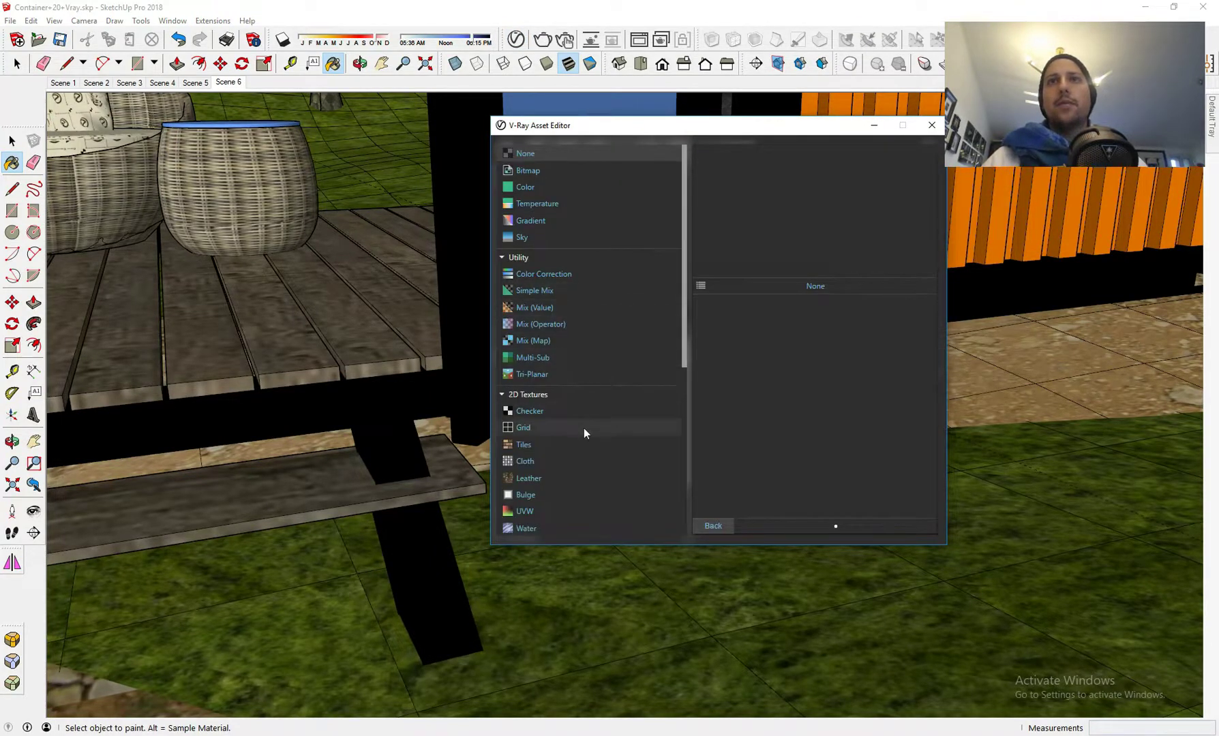
scroll(583, 477, "down", 1)
scroll(584, 473, "down", 1)
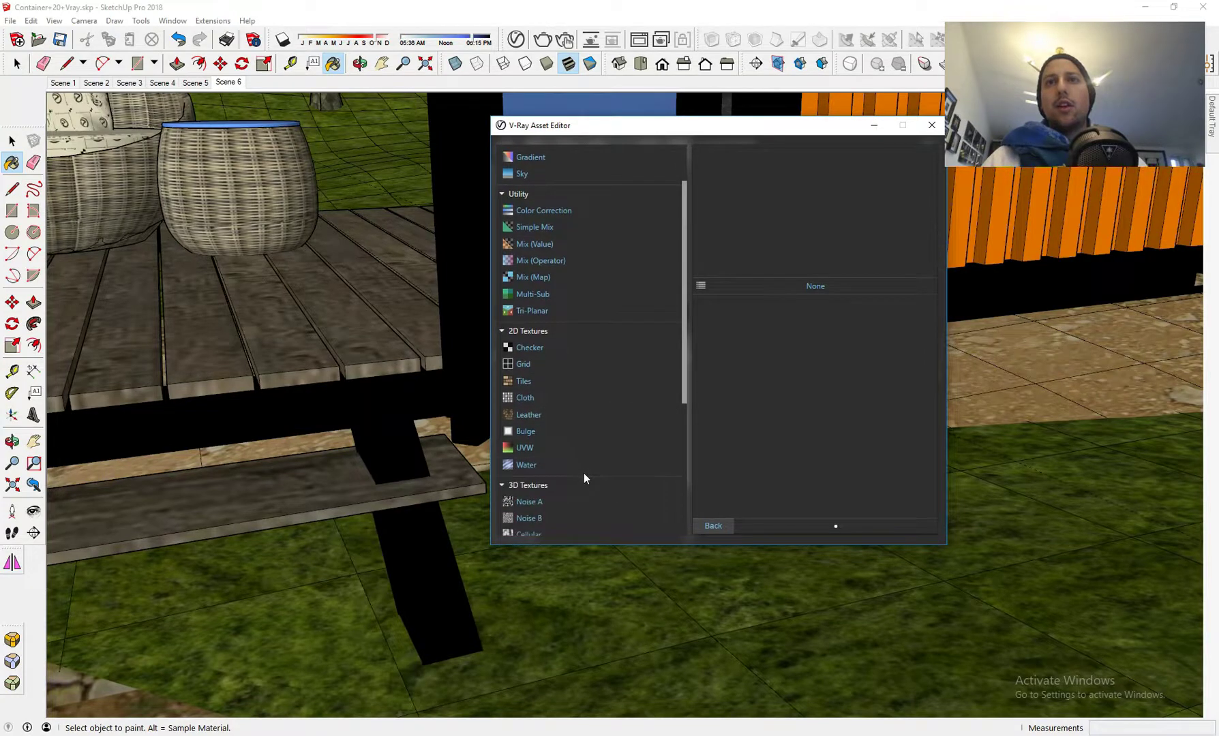
scroll(594, 311, "up", 2)
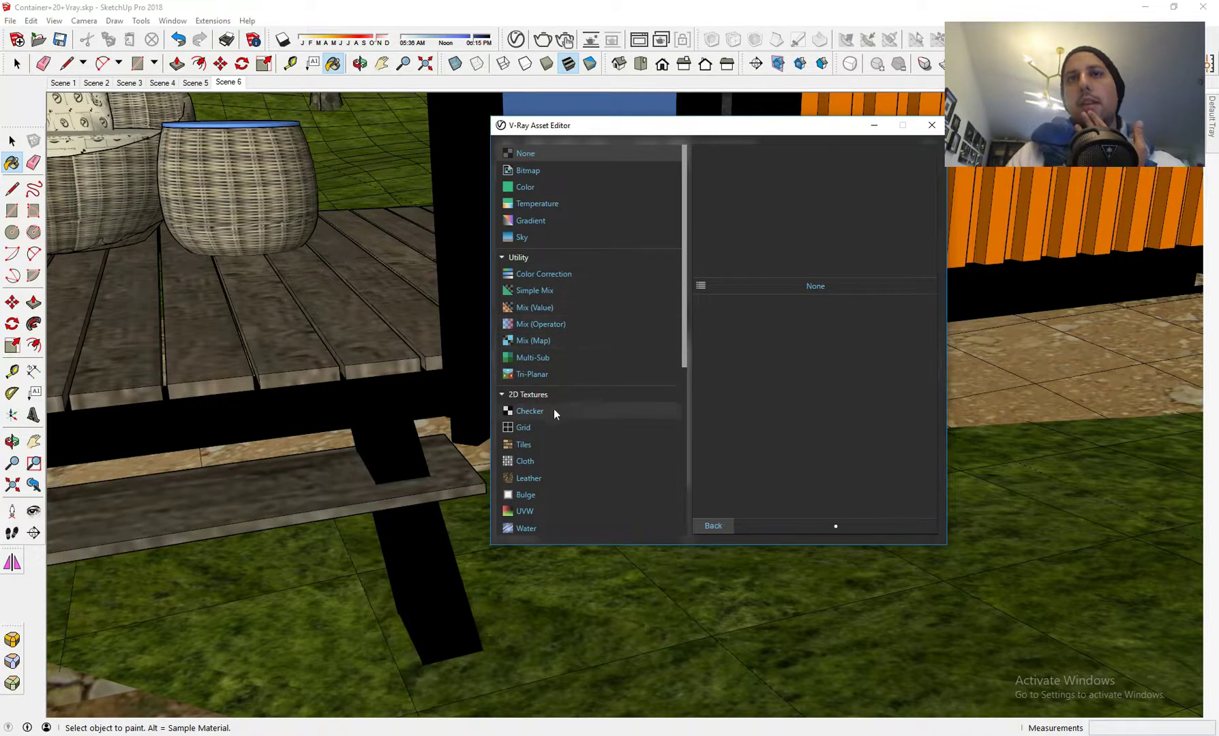
scroll(544, 488, "down", 2)
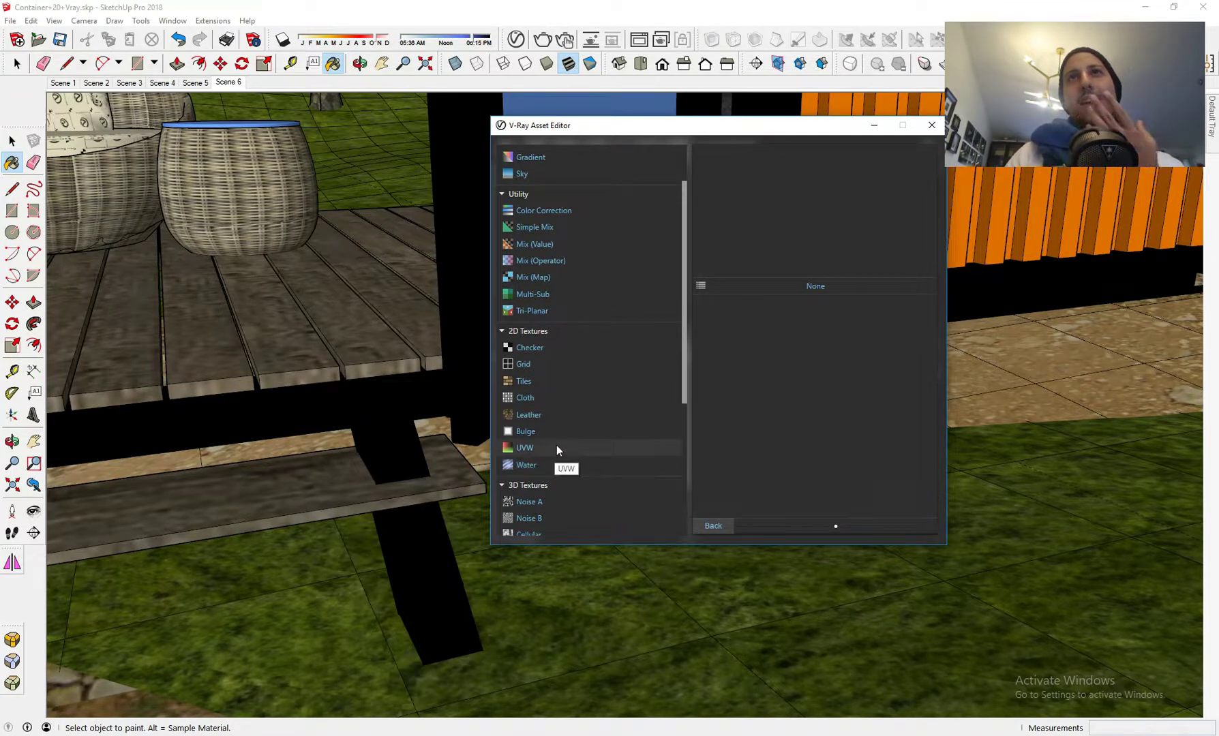
scroll(568, 429, "down", 4)
scroll(569, 434, "down", 3)
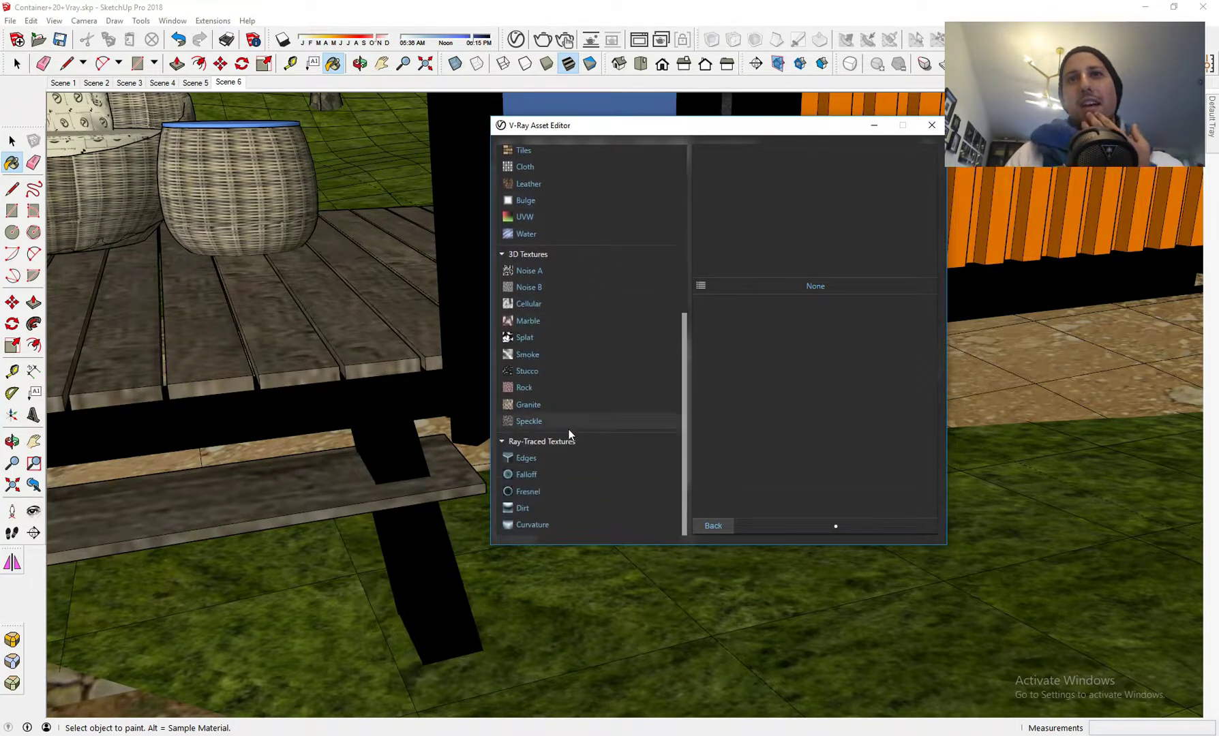
left_click(549, 510)
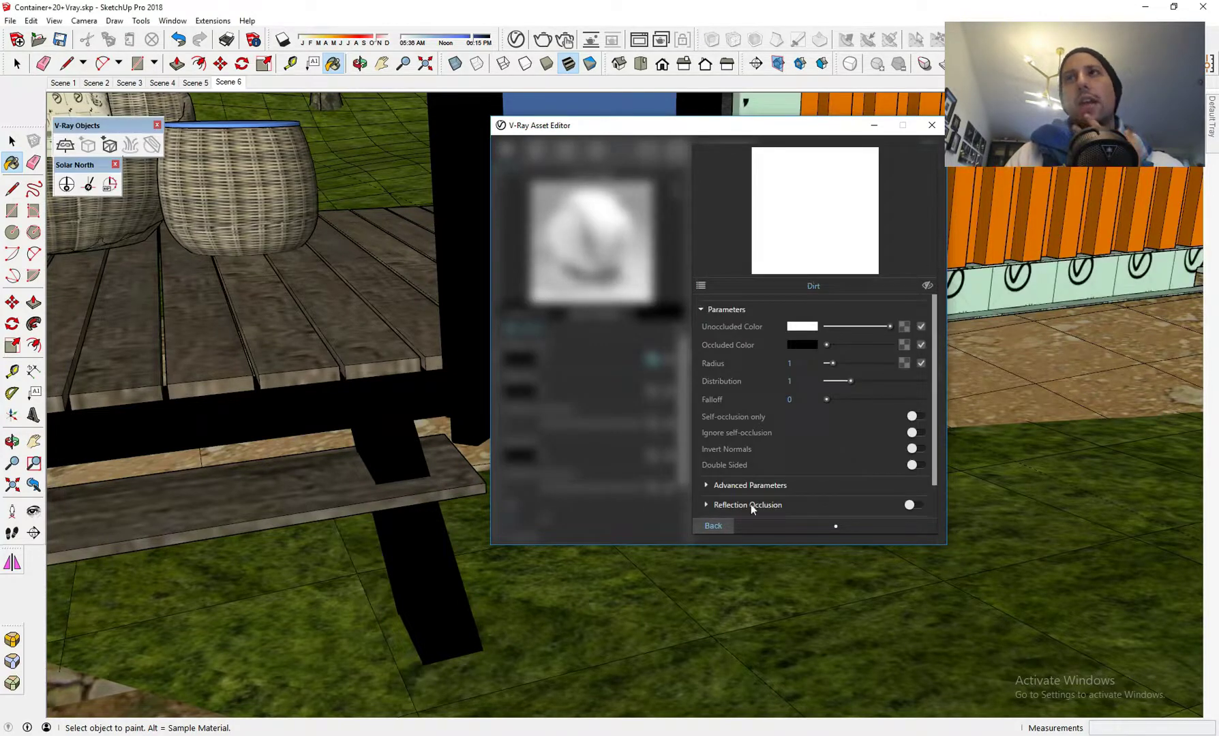
left_click_drag(838, 139, 618, 147)
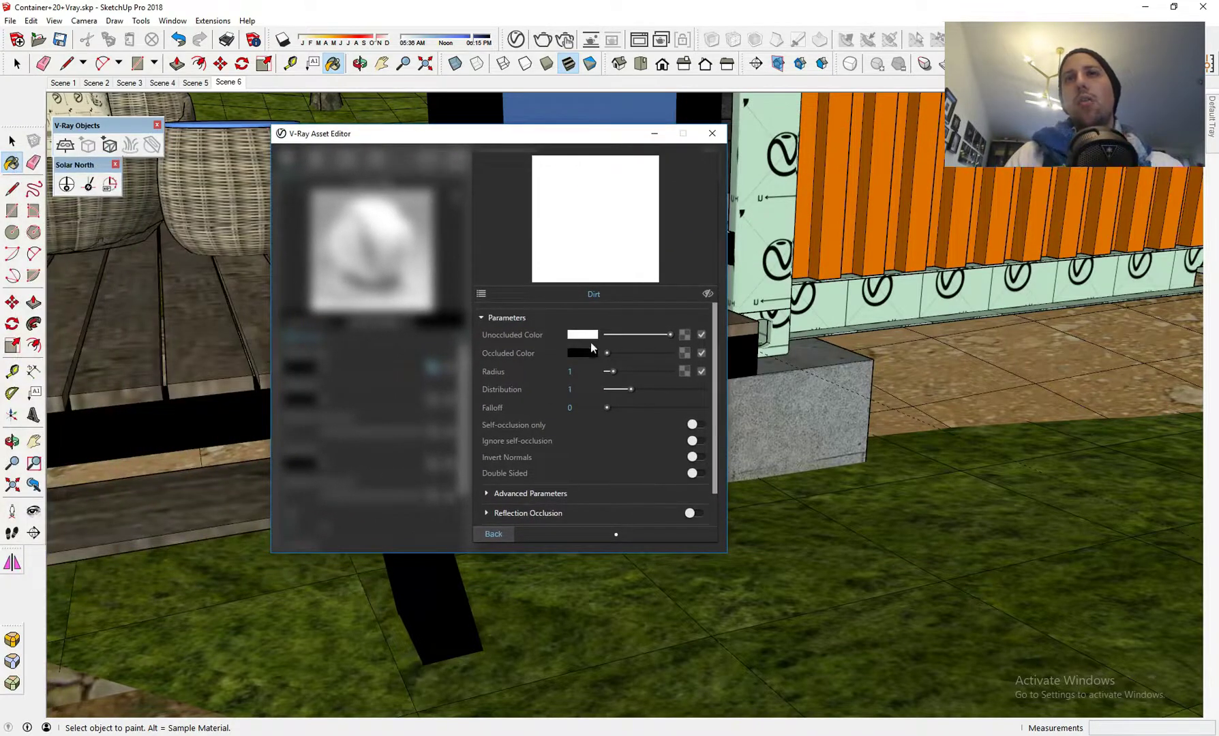
left_click(493, 534)
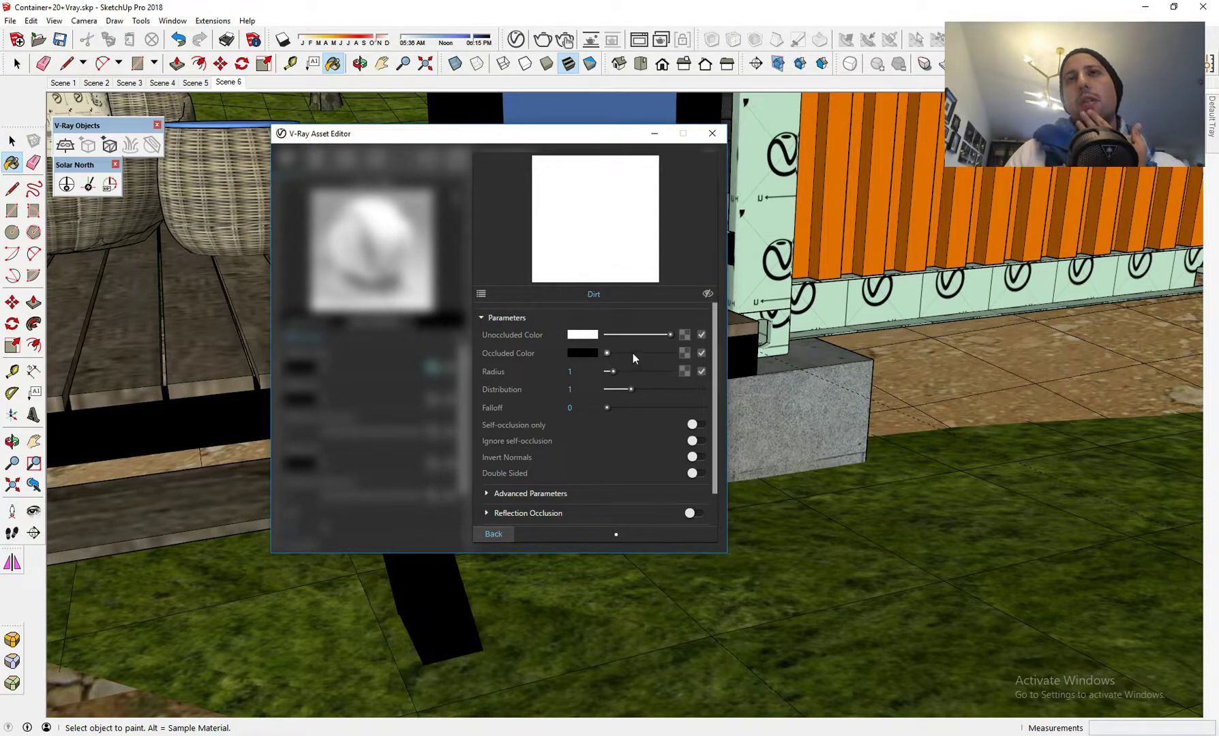
left_click(683, 353)
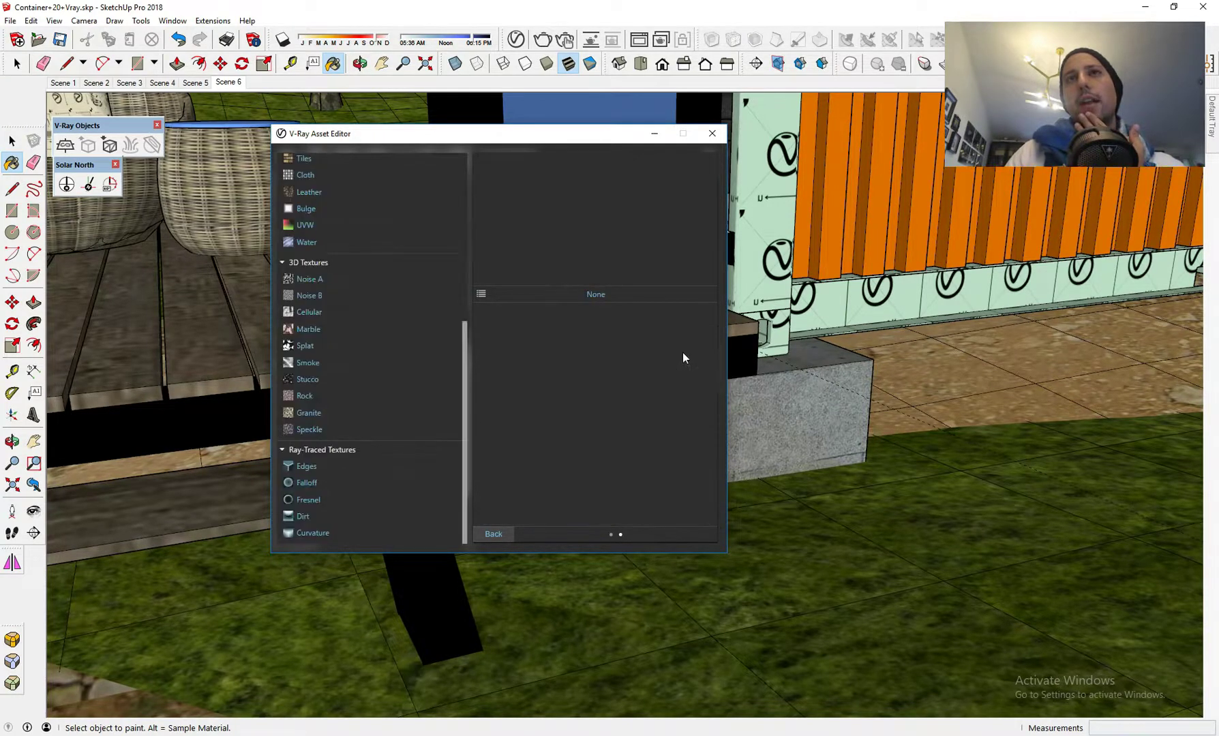
left_click(496, 534)
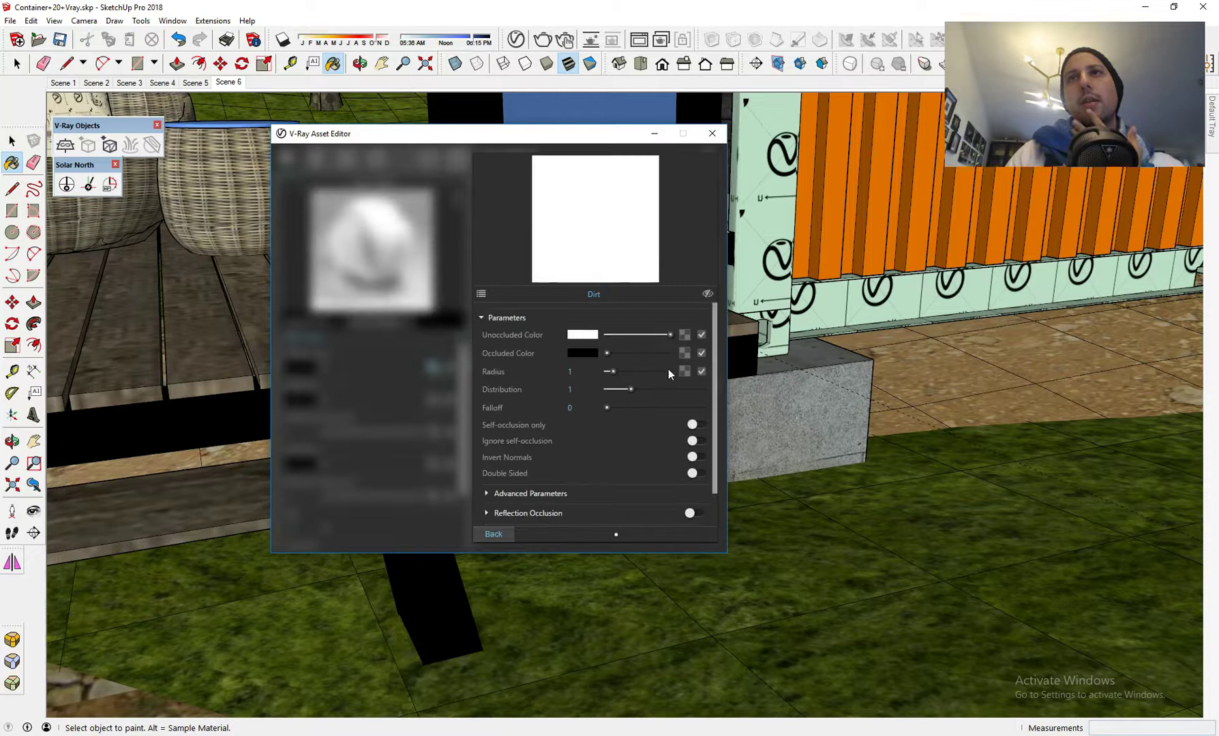
left_click(688, 337)
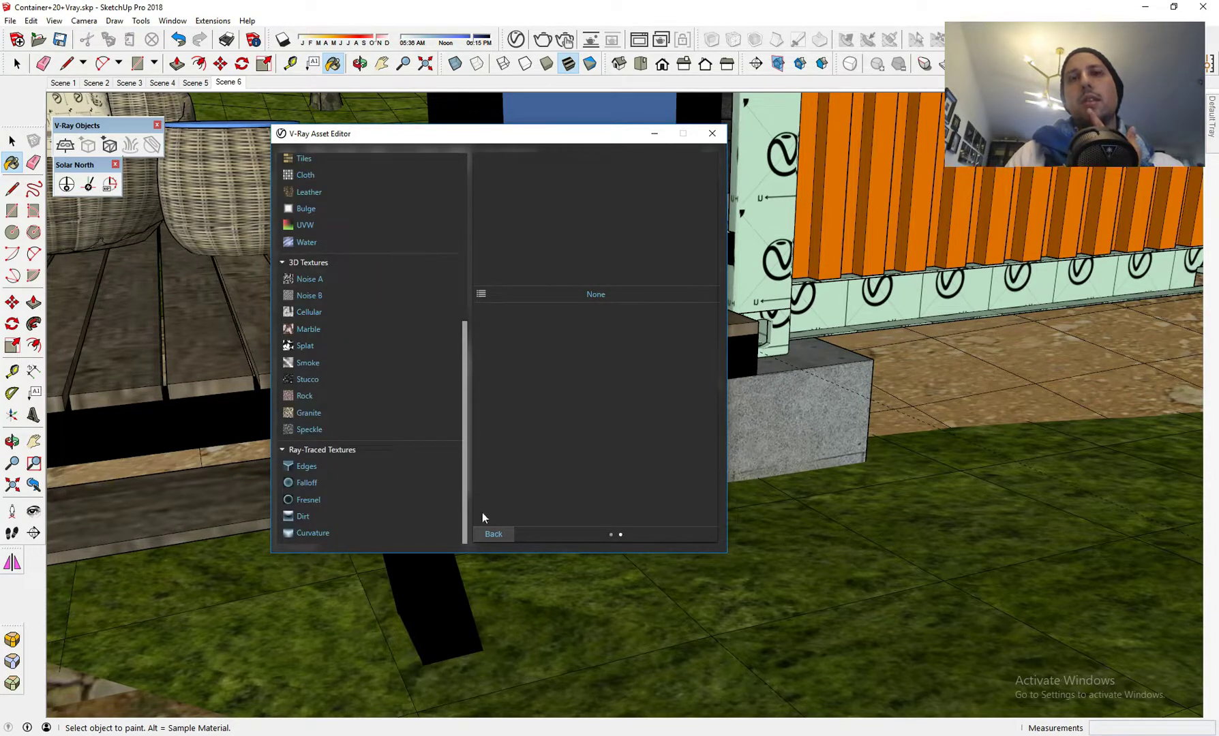
left_click(503, 534)
- Run a V-Ray test render of the deck corner to check the Dirt effect on the container frame
left_click(655, 133)
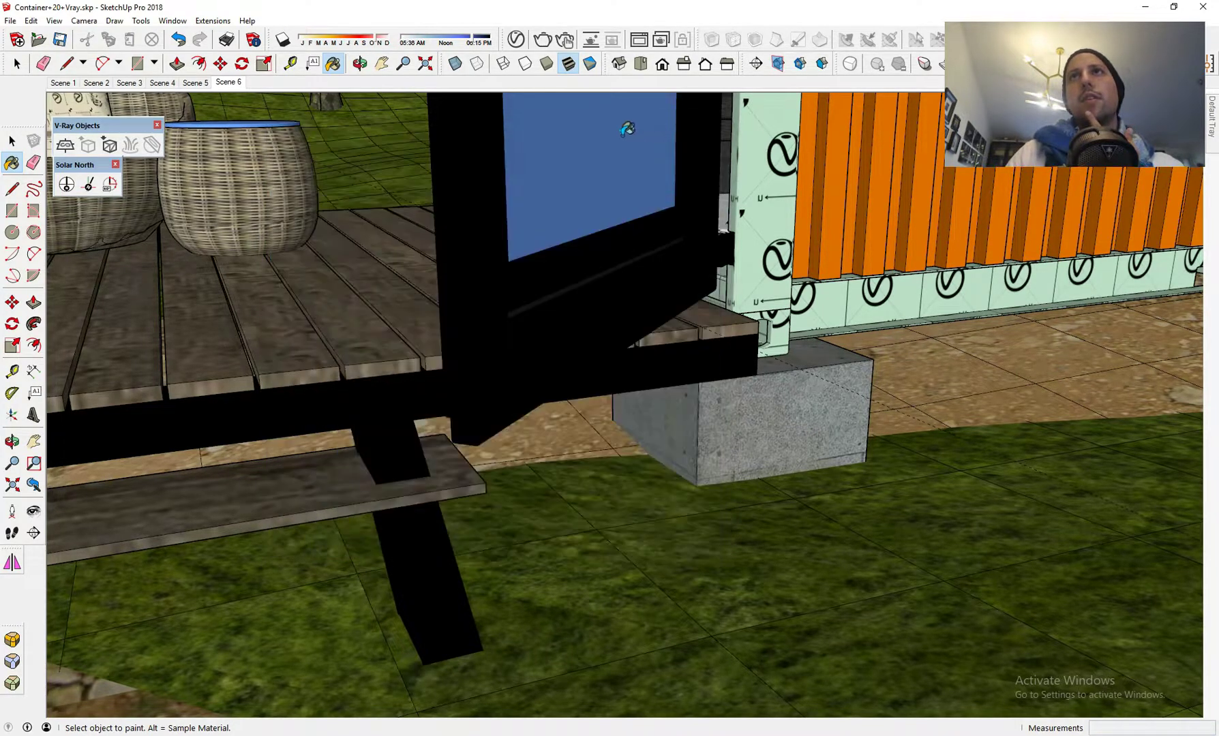
middle_click_drag(621, 200, 630, 192)
left_click(543, 41)
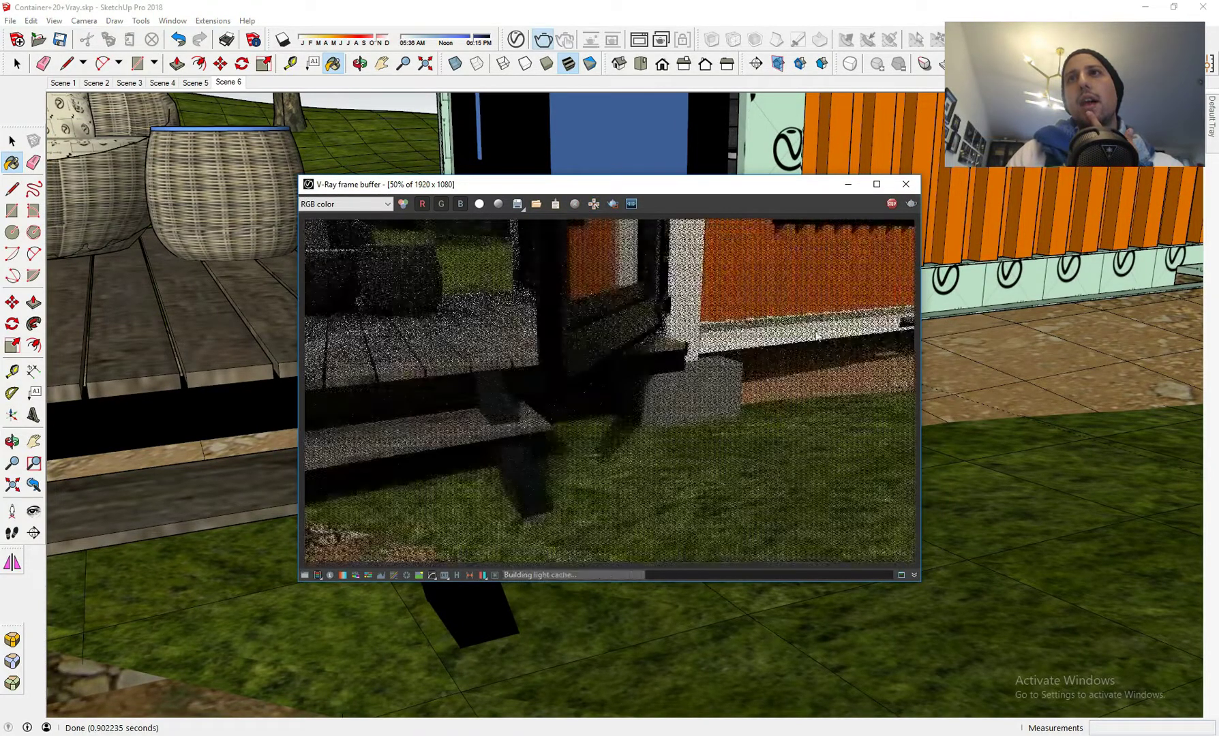
left_click(905, 184)
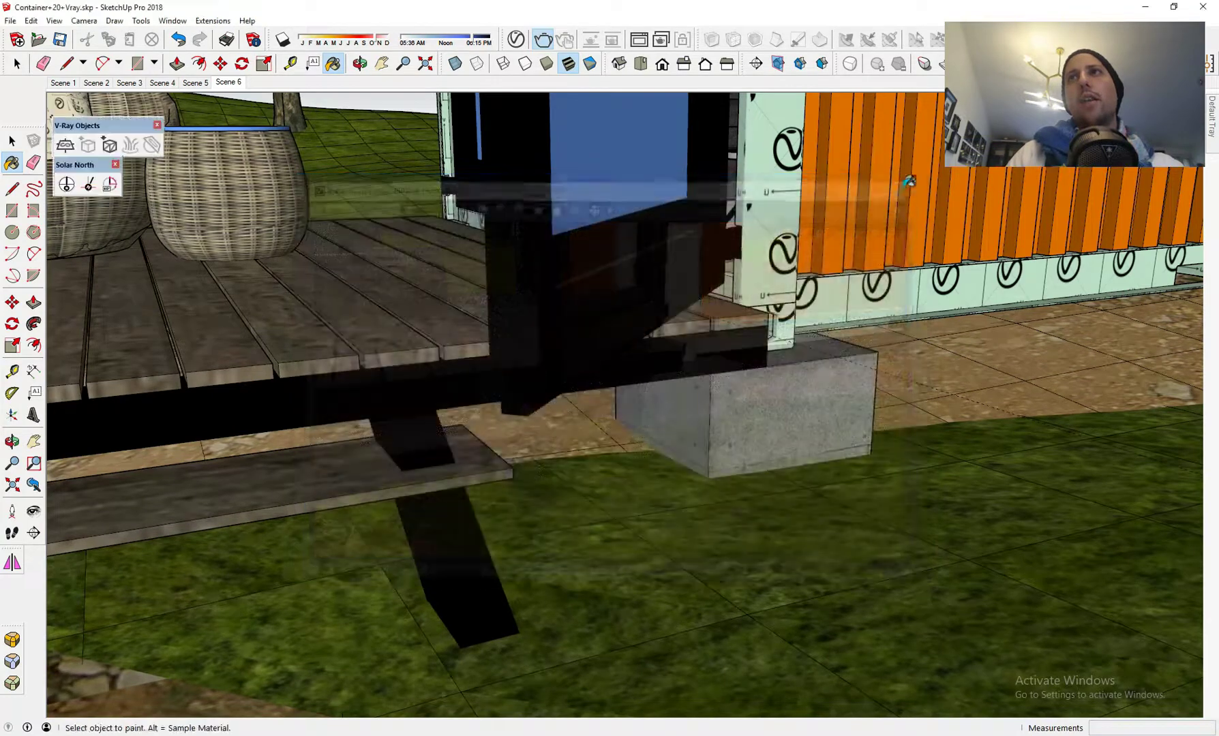
- Set the Dirt texture's unoccluded color to black and choose a Bitmap map for its occluded color
left_click(516, 39)
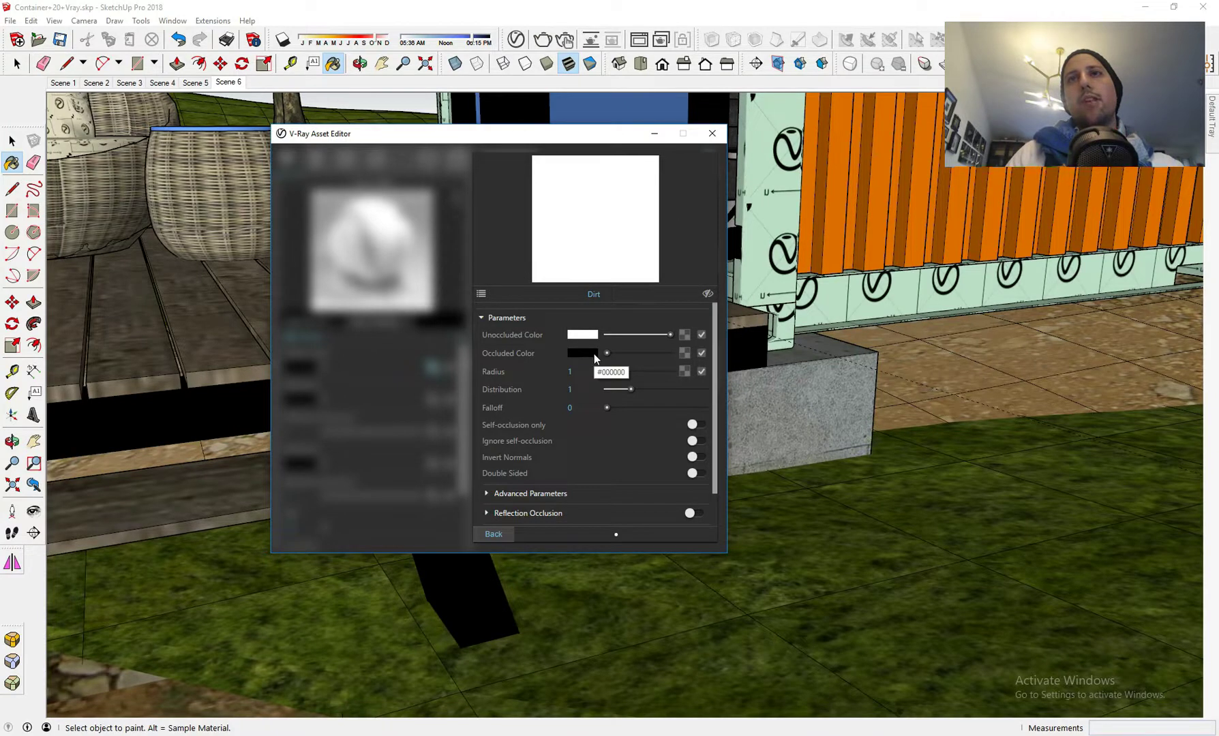
left_click_drag(671, 335, 539, 341)
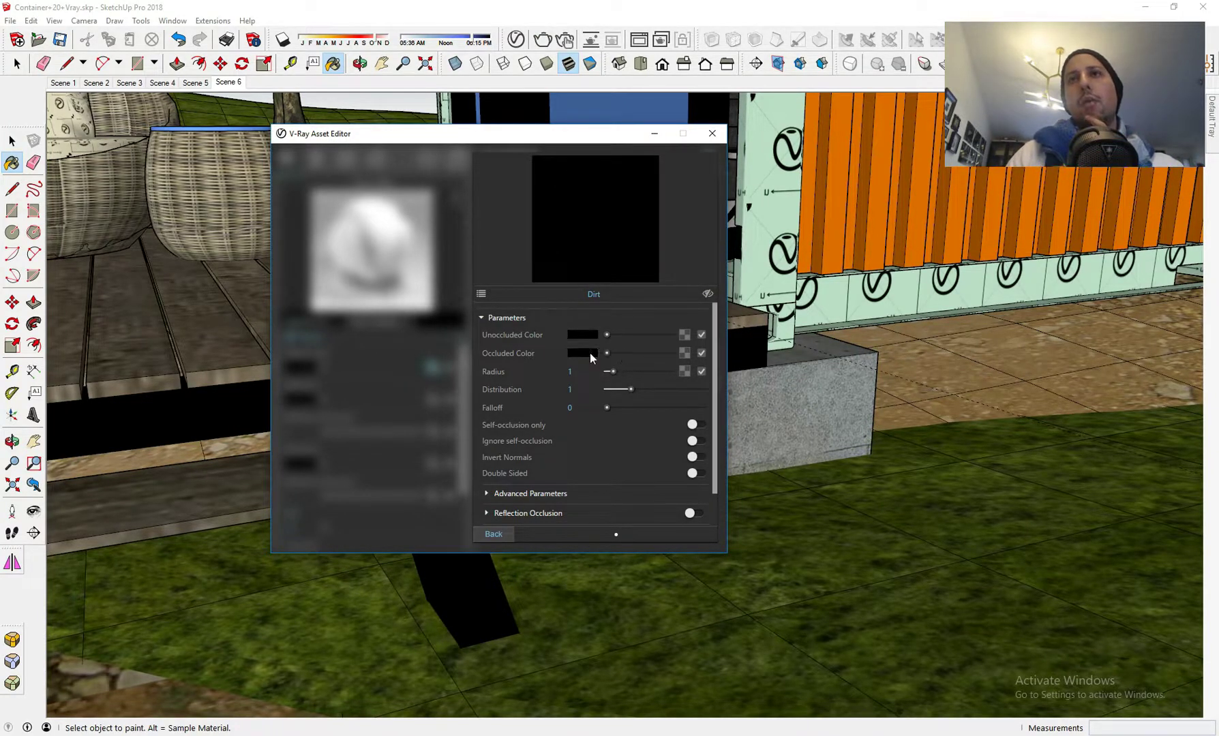
left_click(685, 353)
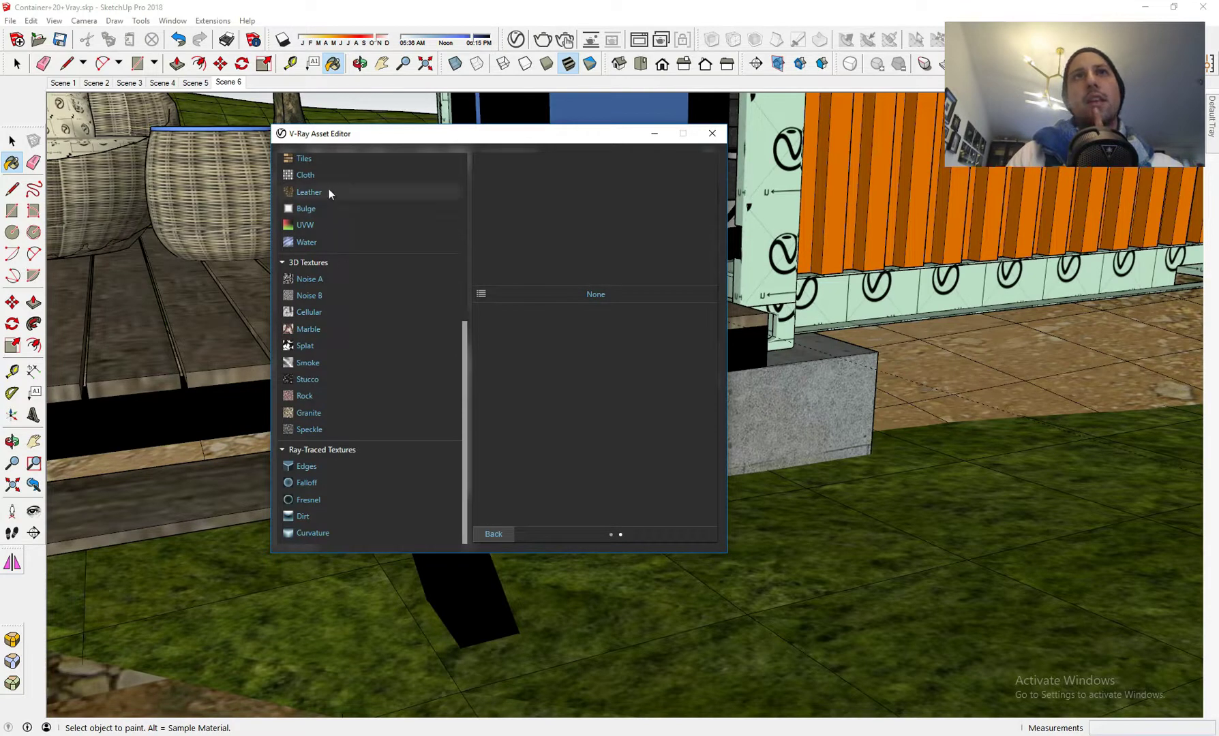
scroll(328, 176, "up", 3)
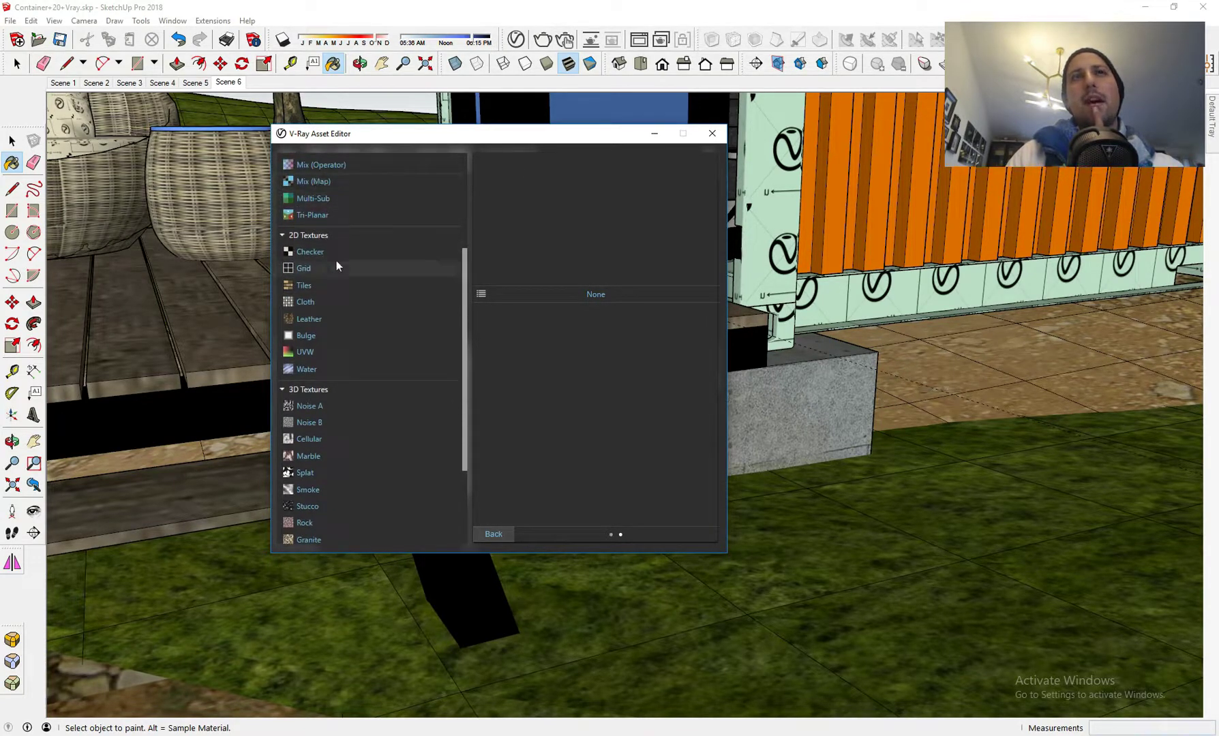
scroll(336, 260, "up", 4)
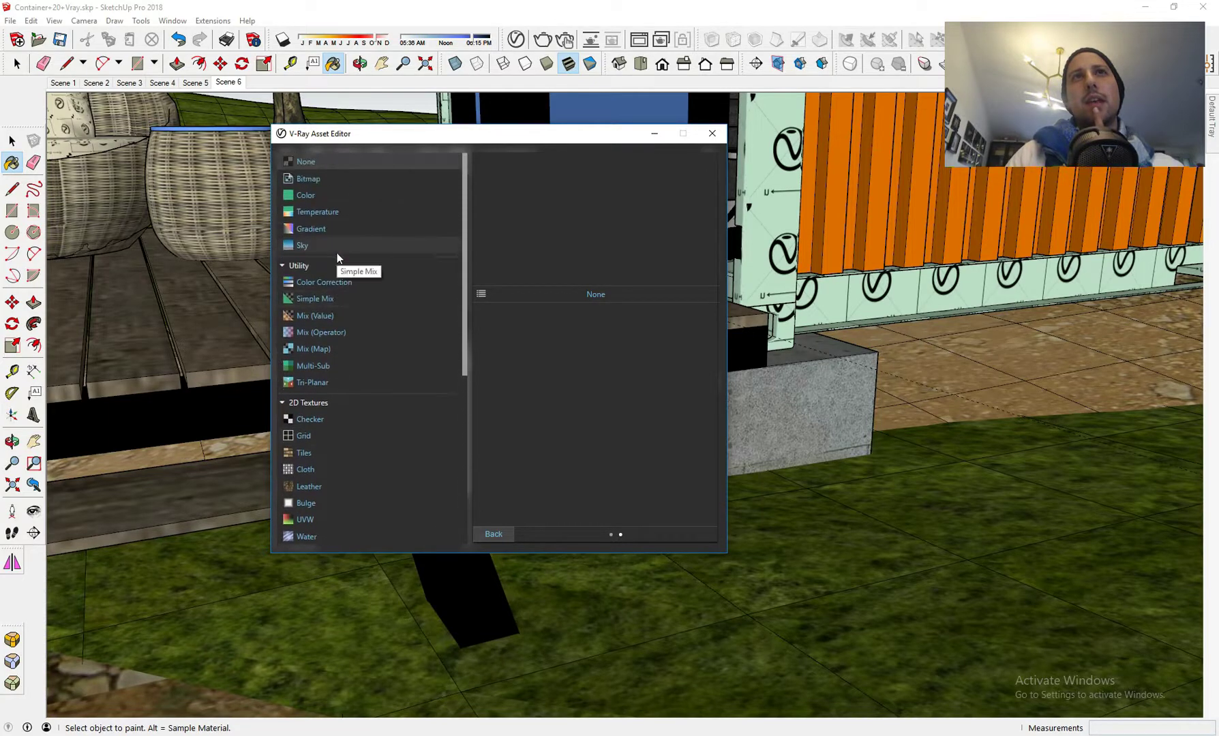
left_click(314, 177)
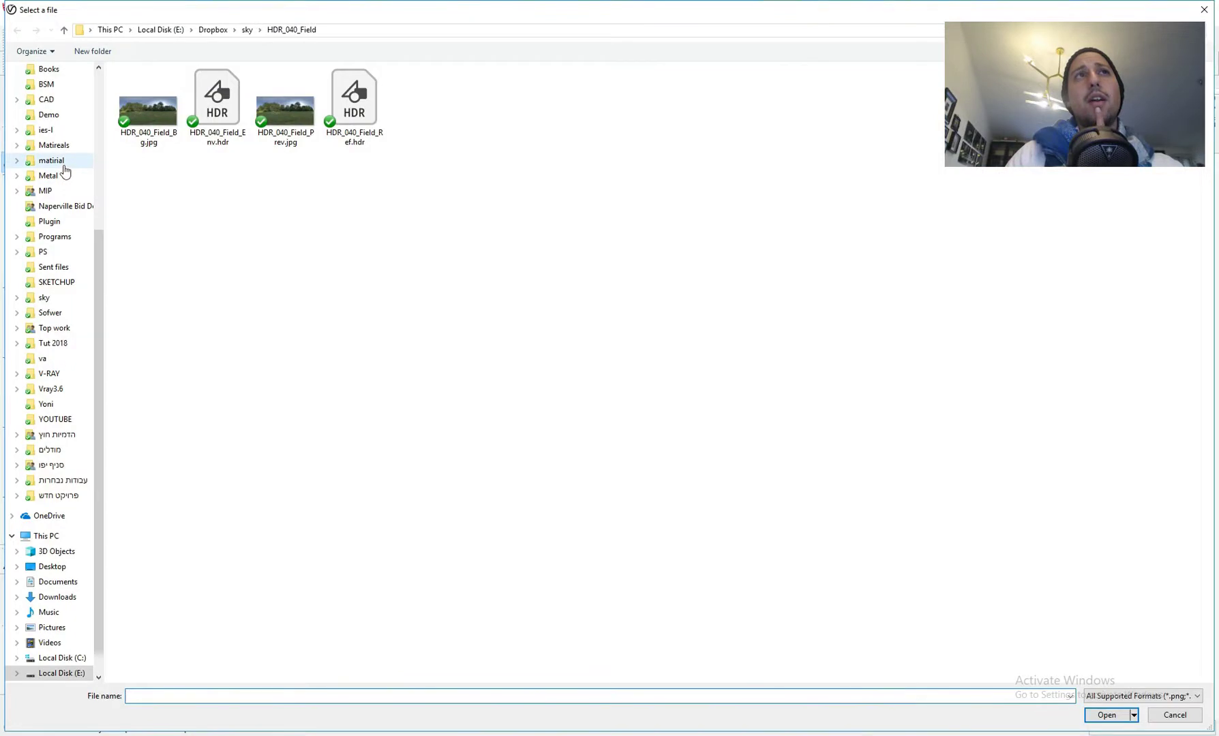
- Load Rust0034_2_3.jpg from the matirial library's Rust folder as the occluded color bitmap
left_click(63, 166)
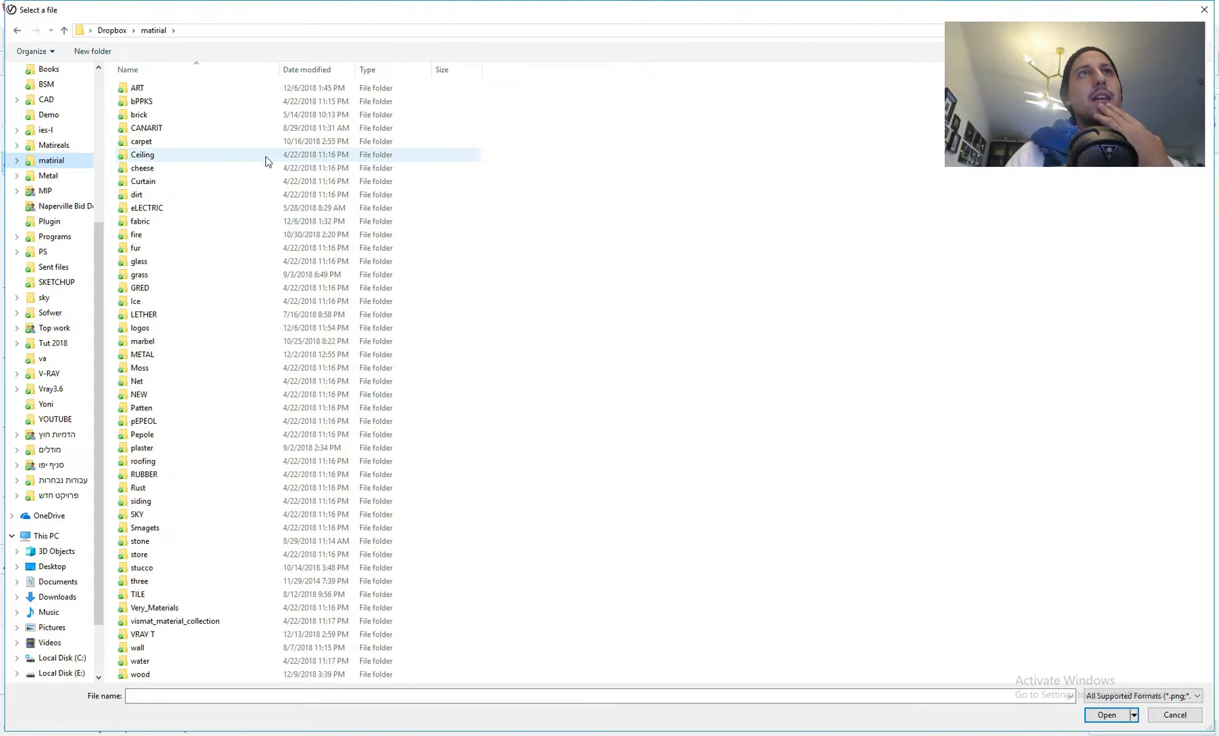
double_click(220, 196)
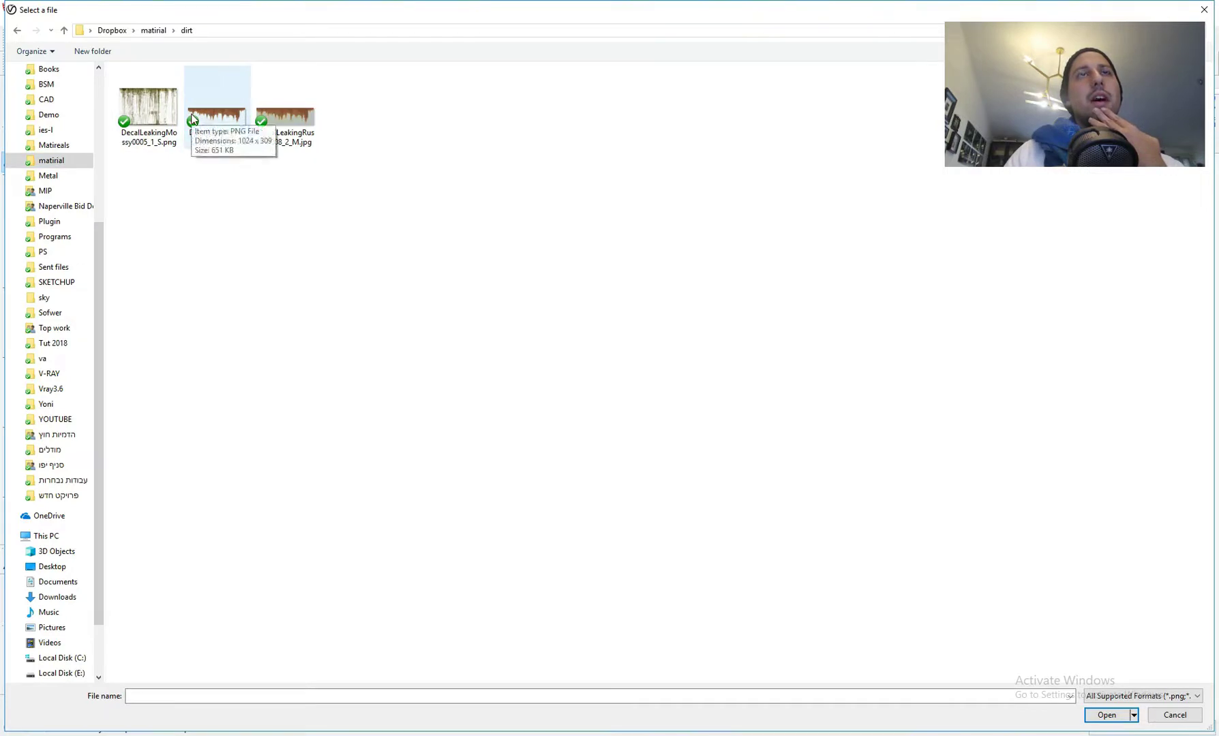
left_click(154, 30)
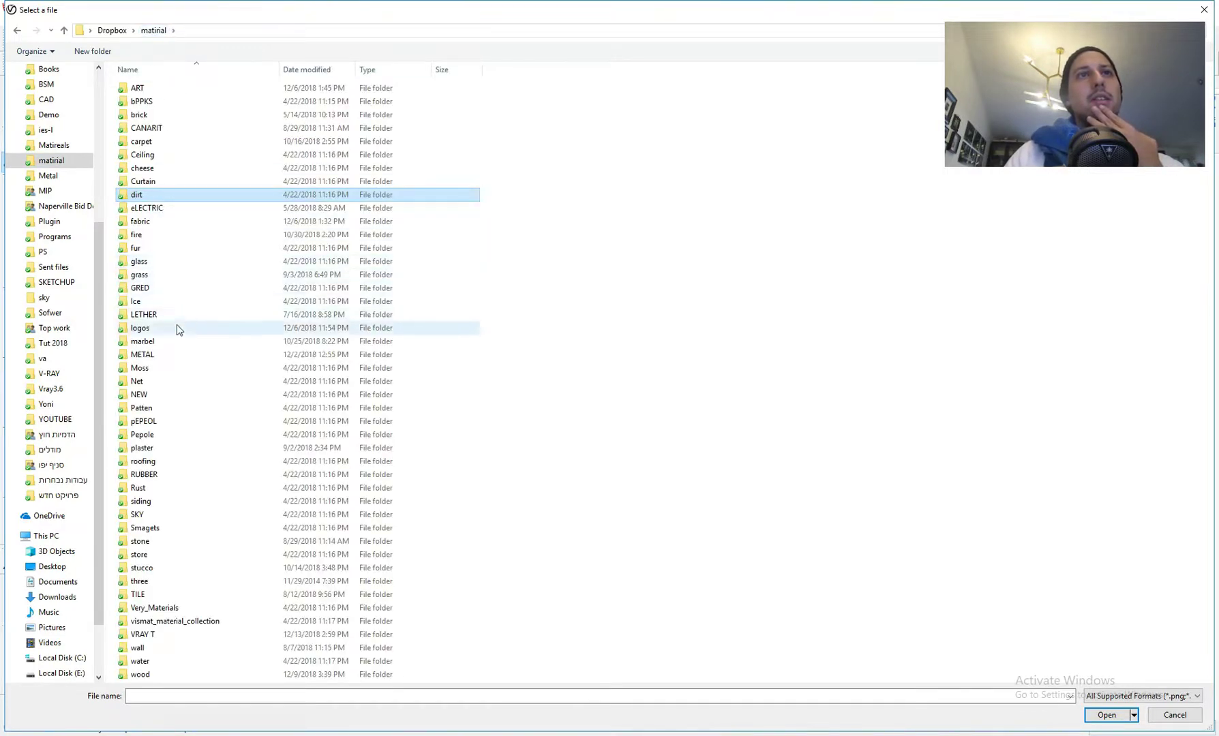
left_click(163, 396)
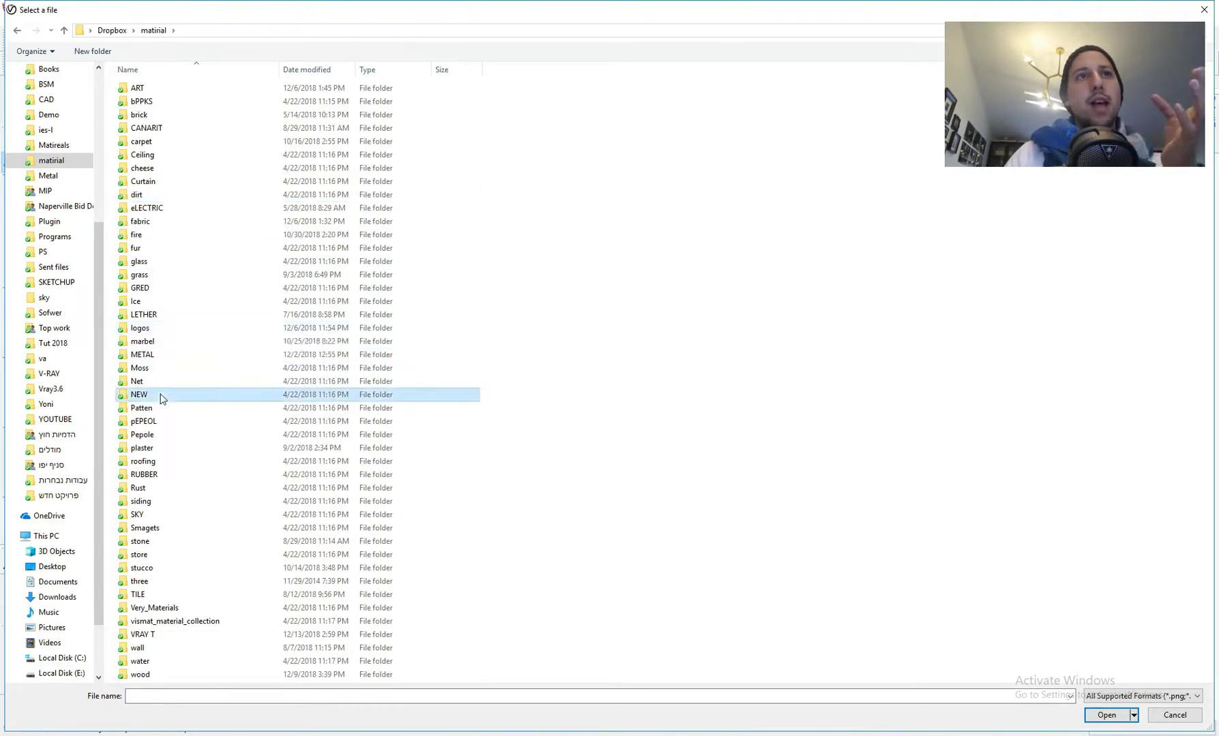
double_click(165, 490)
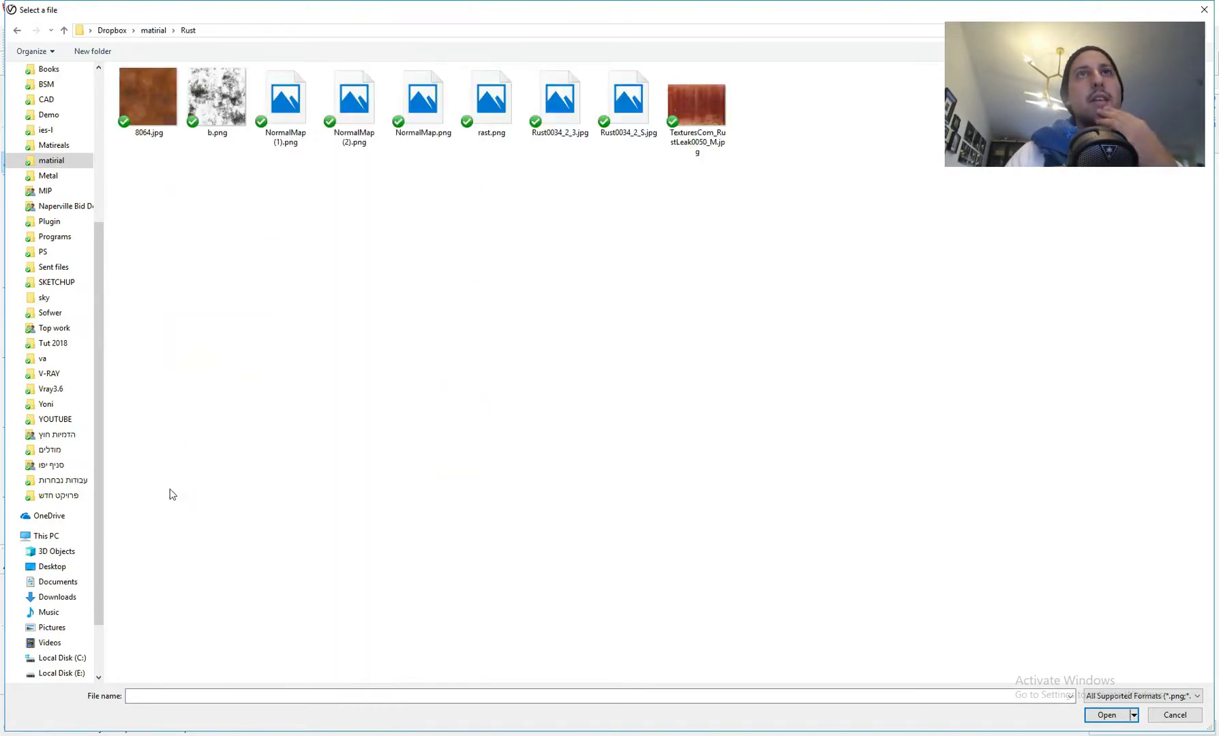
double_click(566, 111)
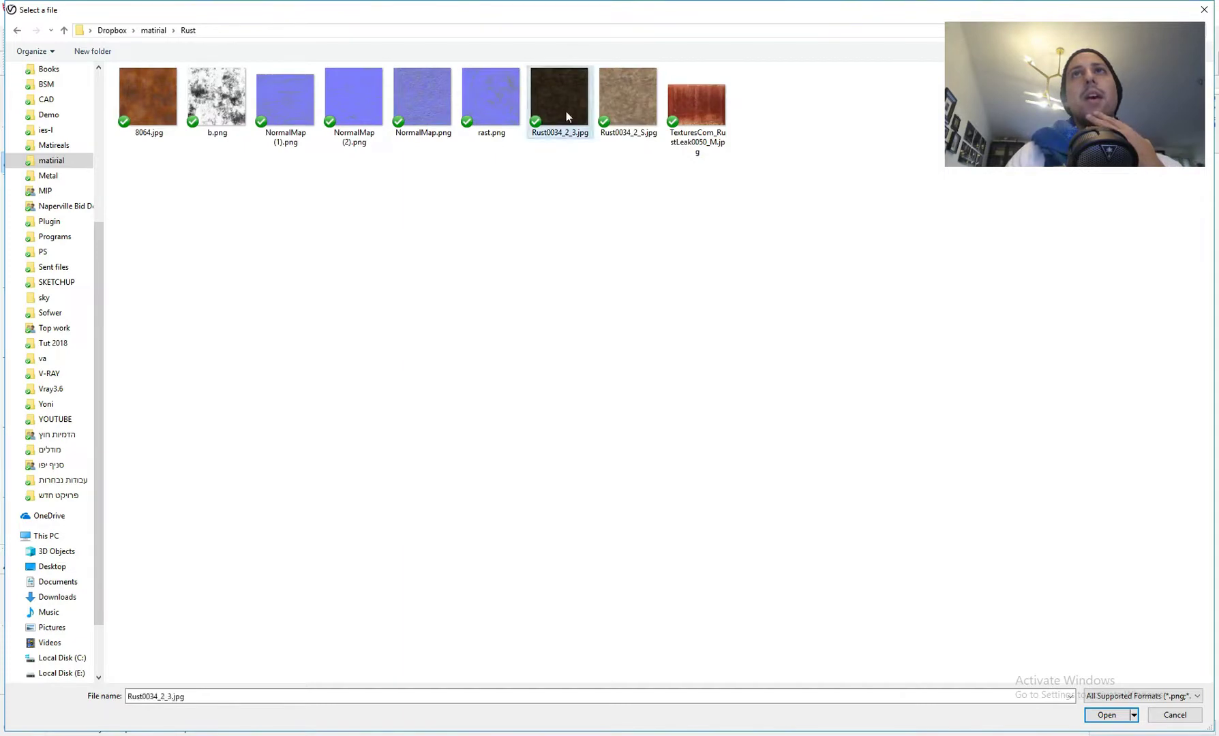
left_click(501, 533)
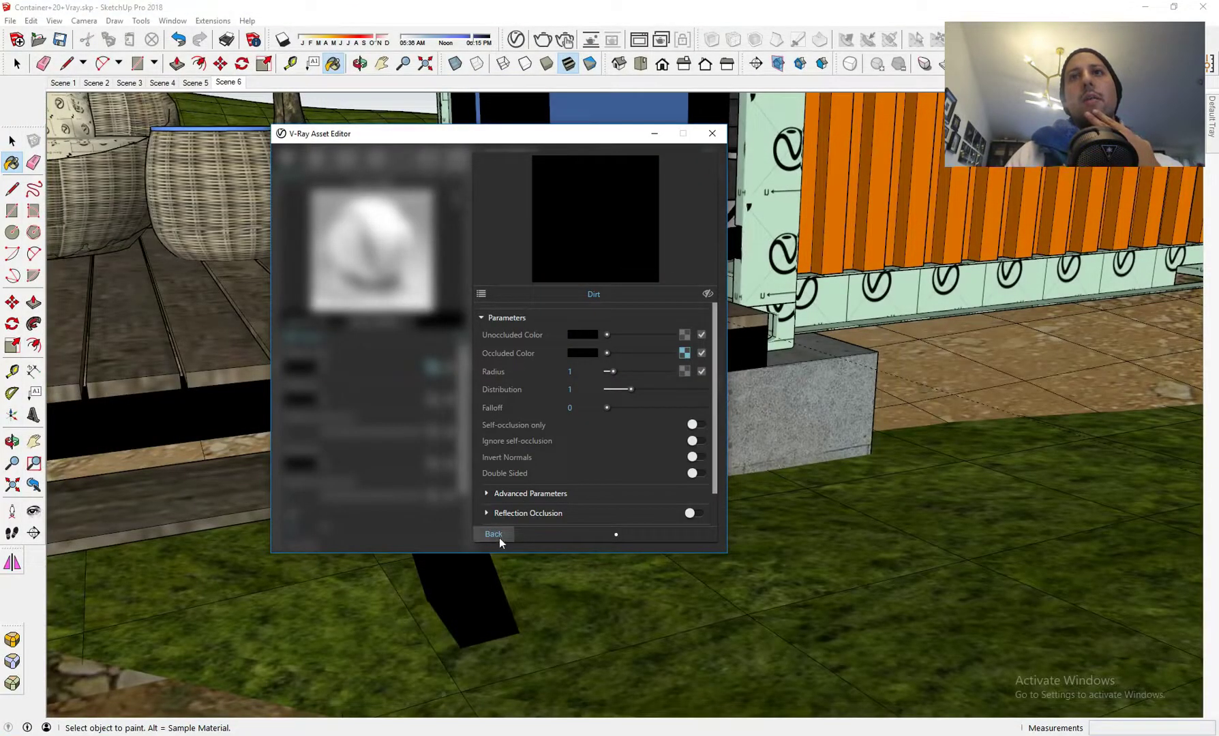
- Give the black frame material a light grey reflection with a reflection glossiness of 0.65
left_click(494, 535)
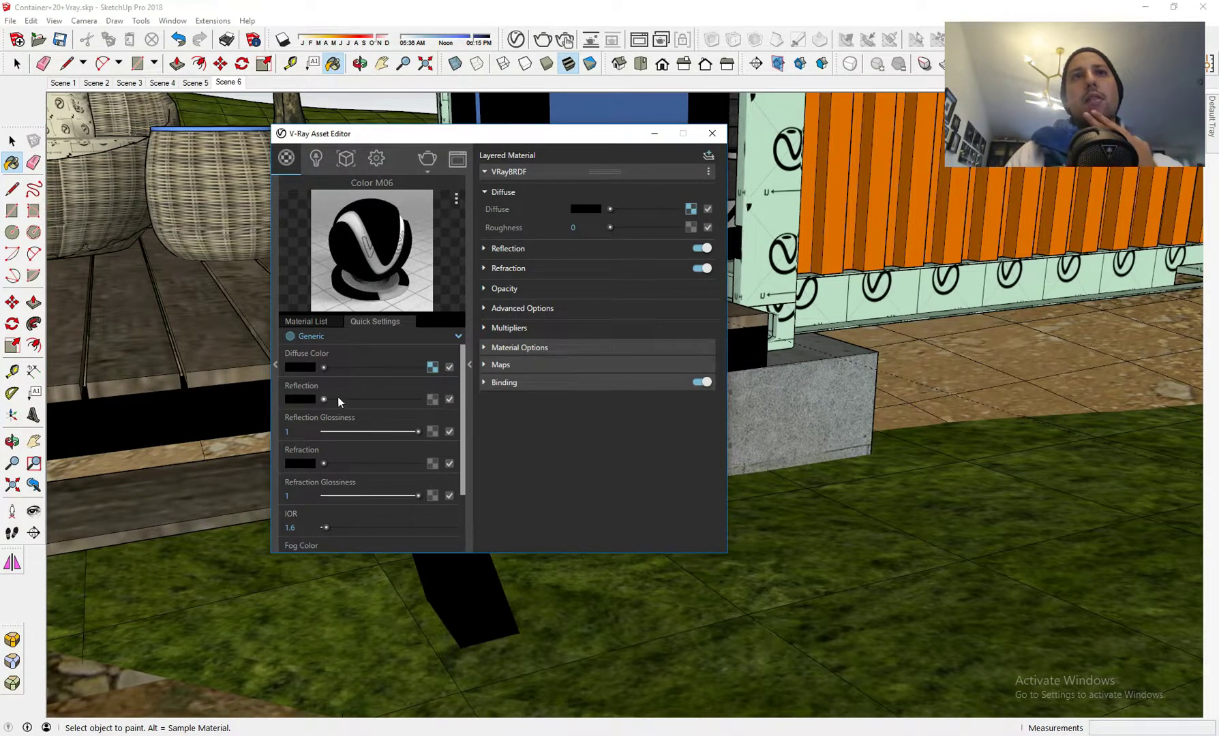
left_click_drag(326, 400, 385, 432)
left_click(393, 432)
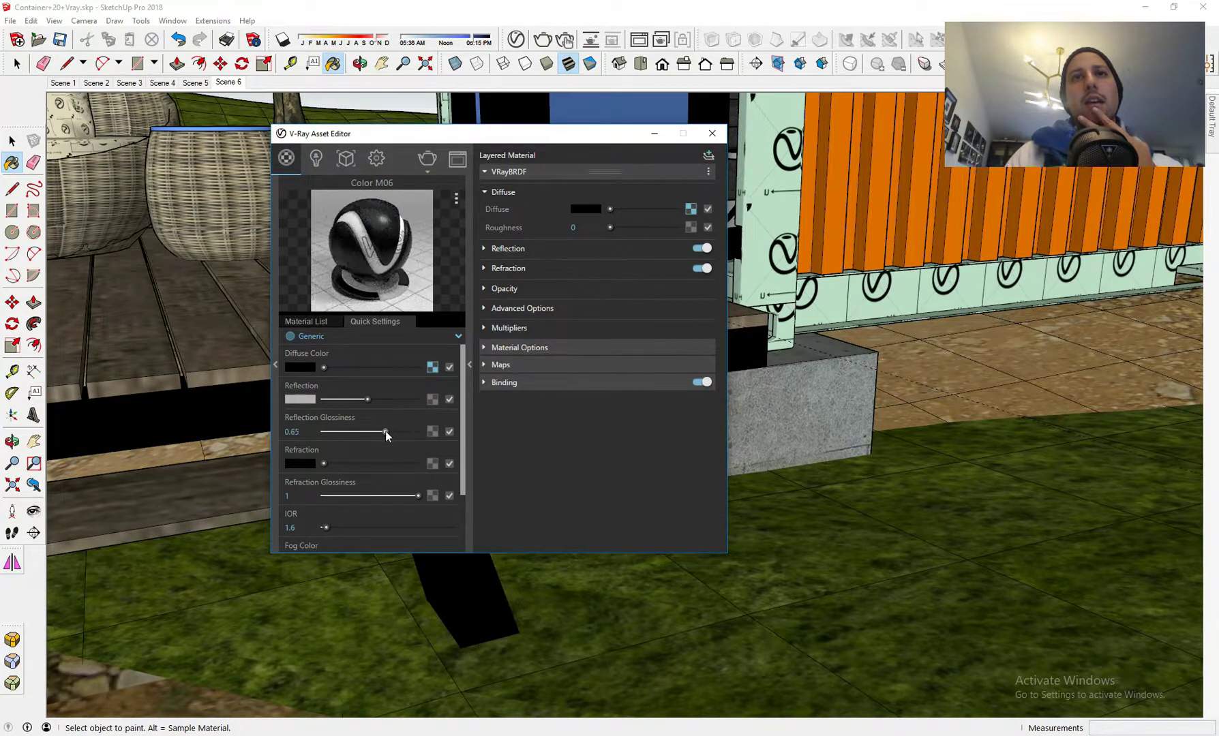
- Copy the frame material's diffuse Dirt texture into its bump map
right_click(431, 372)
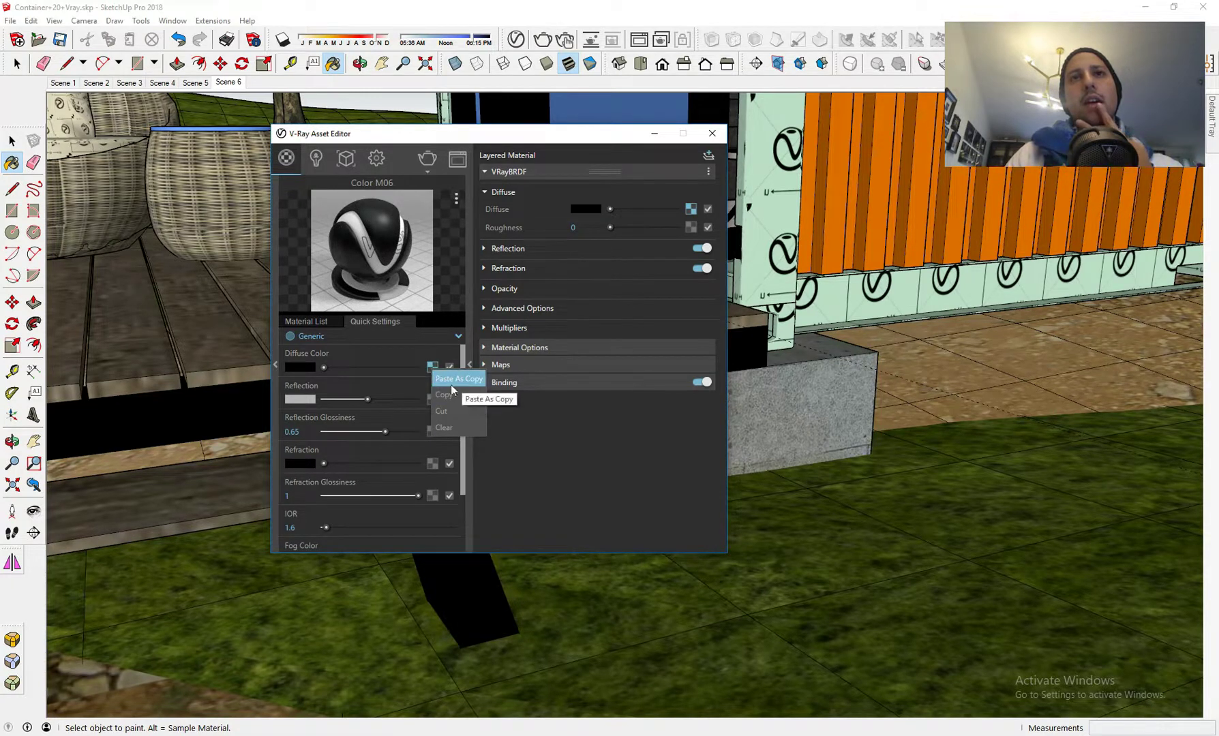
scroll(439, 394, "down", 5)
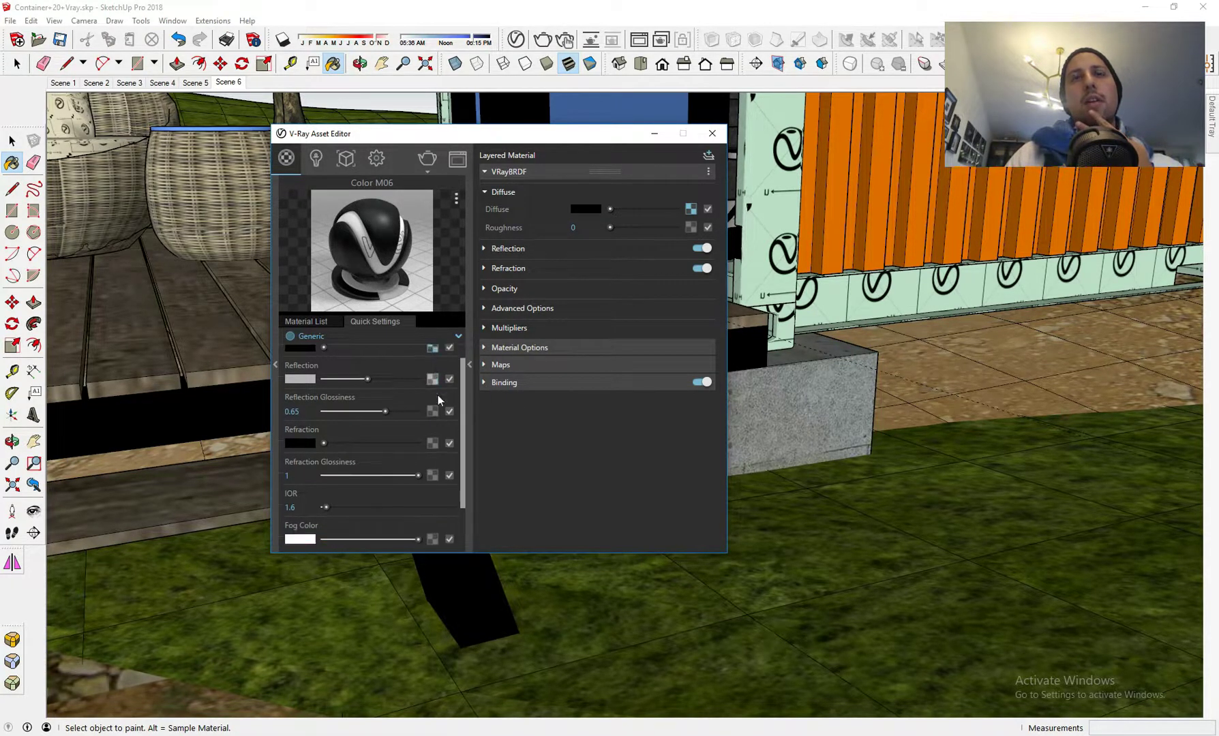
left_click(449, 512)
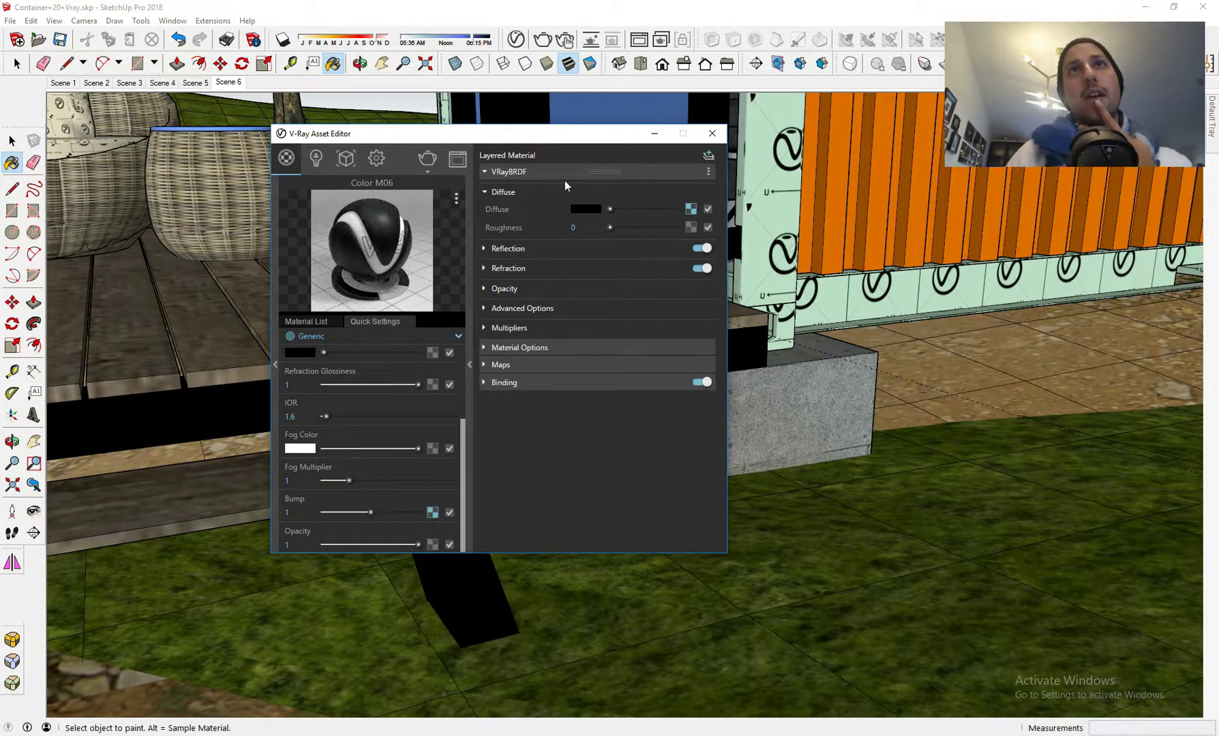
- Start a V-Ray test render of the container's lower frame corner beside the concrete block
left_click(712, 133)
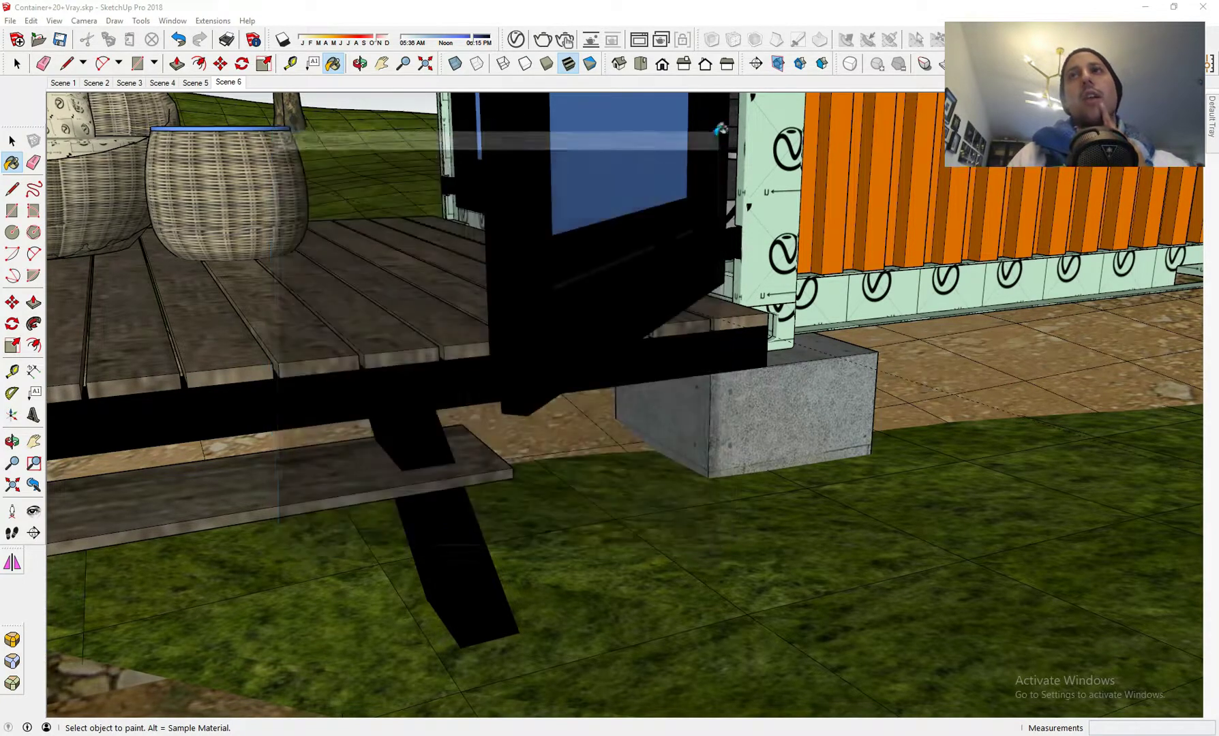
middle_click_drag(712, 249, 721, 263)
scroll(574, 379, "up", 6)
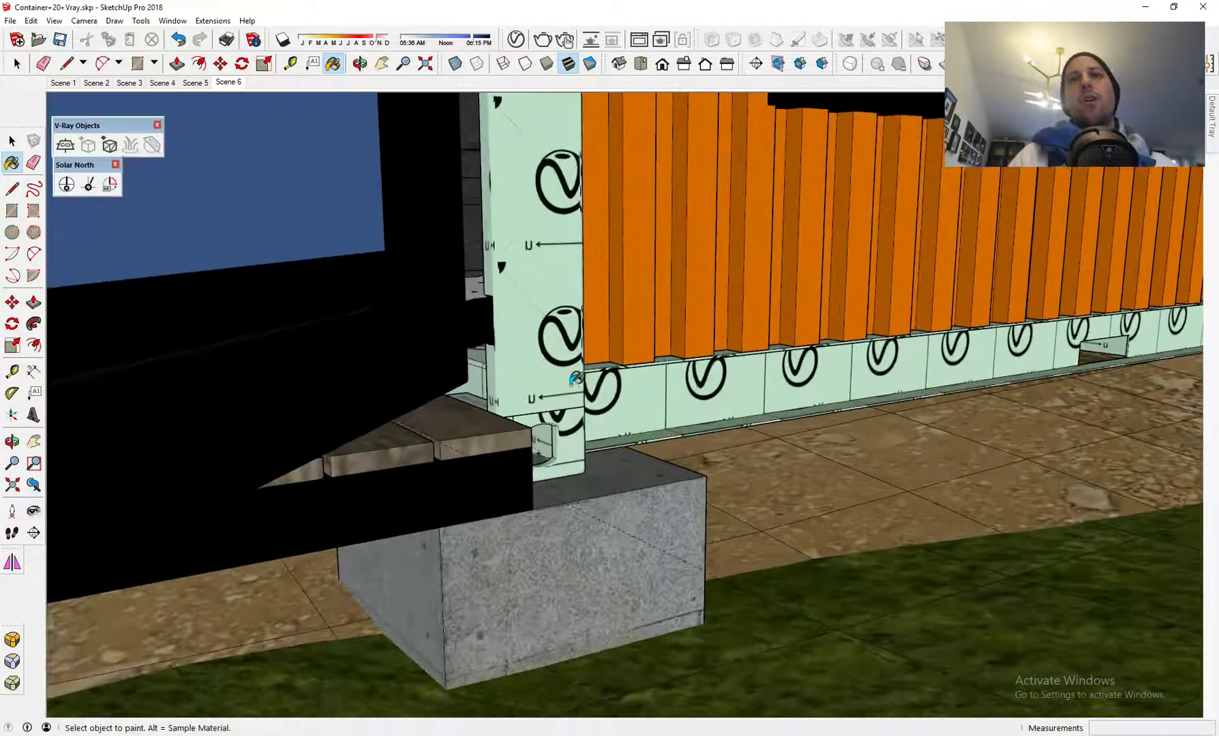
middle_click_drag(575, 379, 447, 369)
key("space")
scroll(446, 369, "up", 2)
middle_click_drag(355, 379, 262, 379)
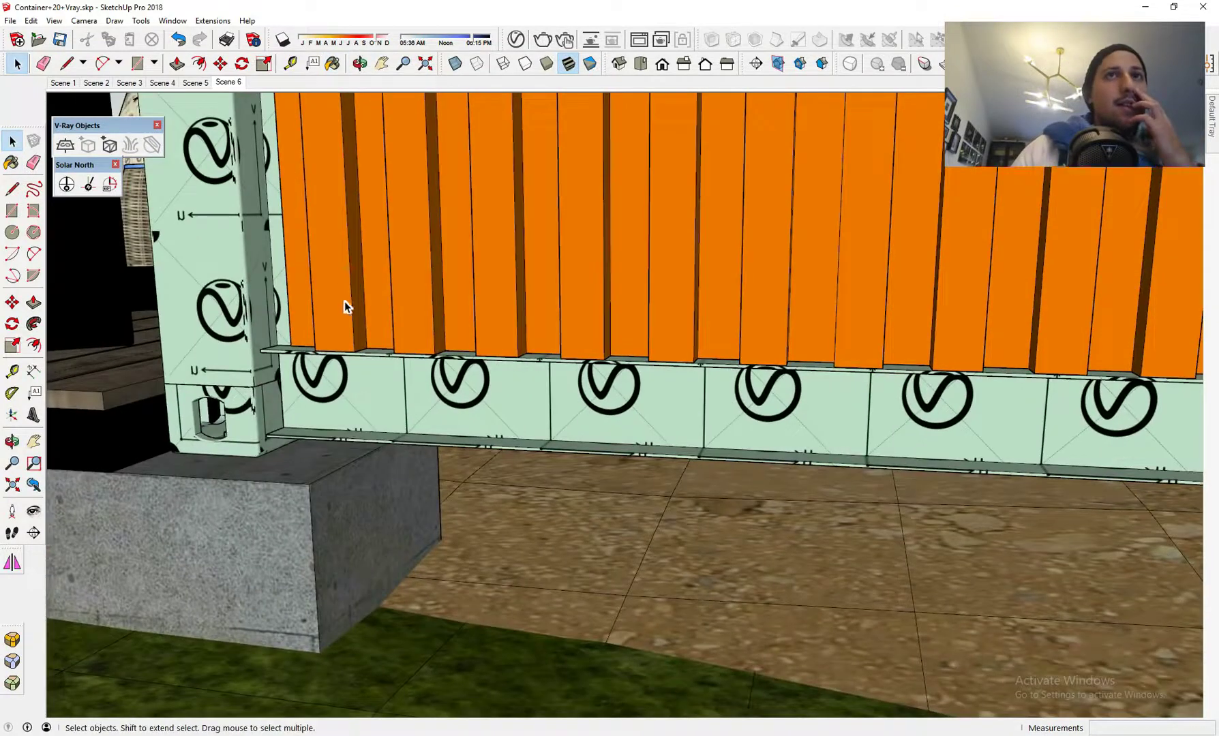
left_click(543, 39)
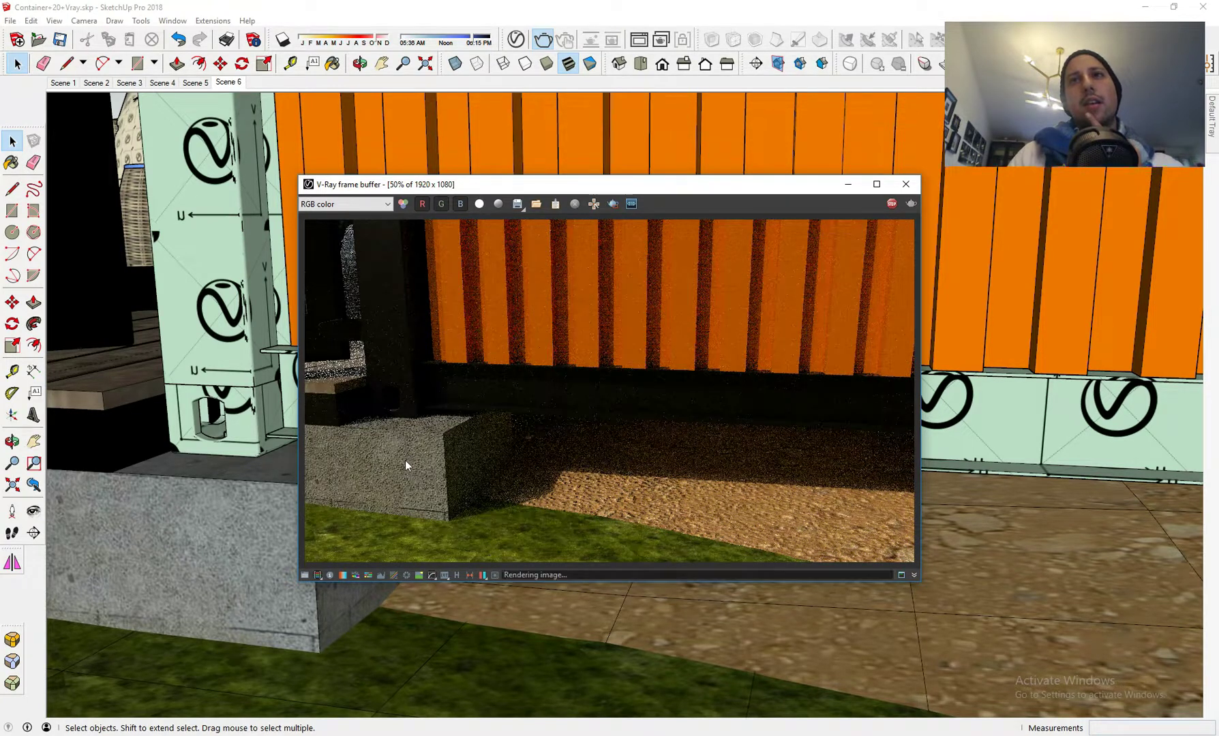
- Examine the dirt effect on the rendered frame up close, then stop the render and close the frame buffer
double_click(468, 454)
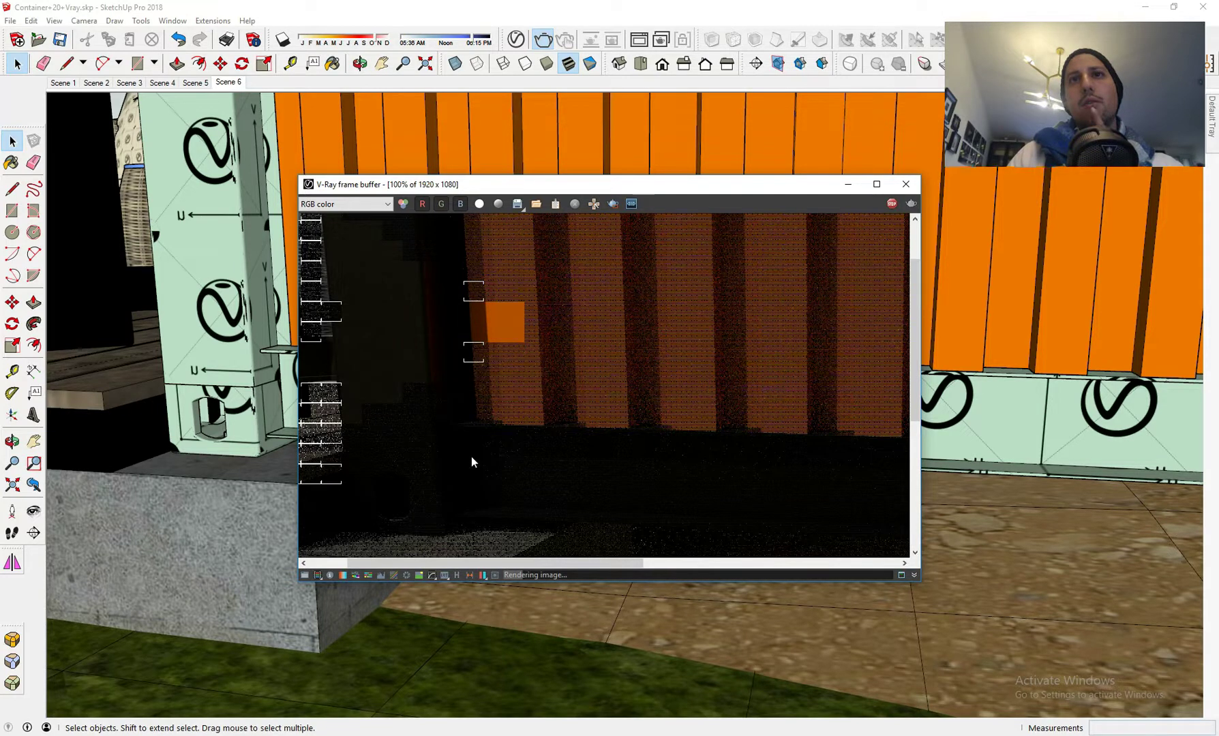
scroll(471, 461, "up", 2)
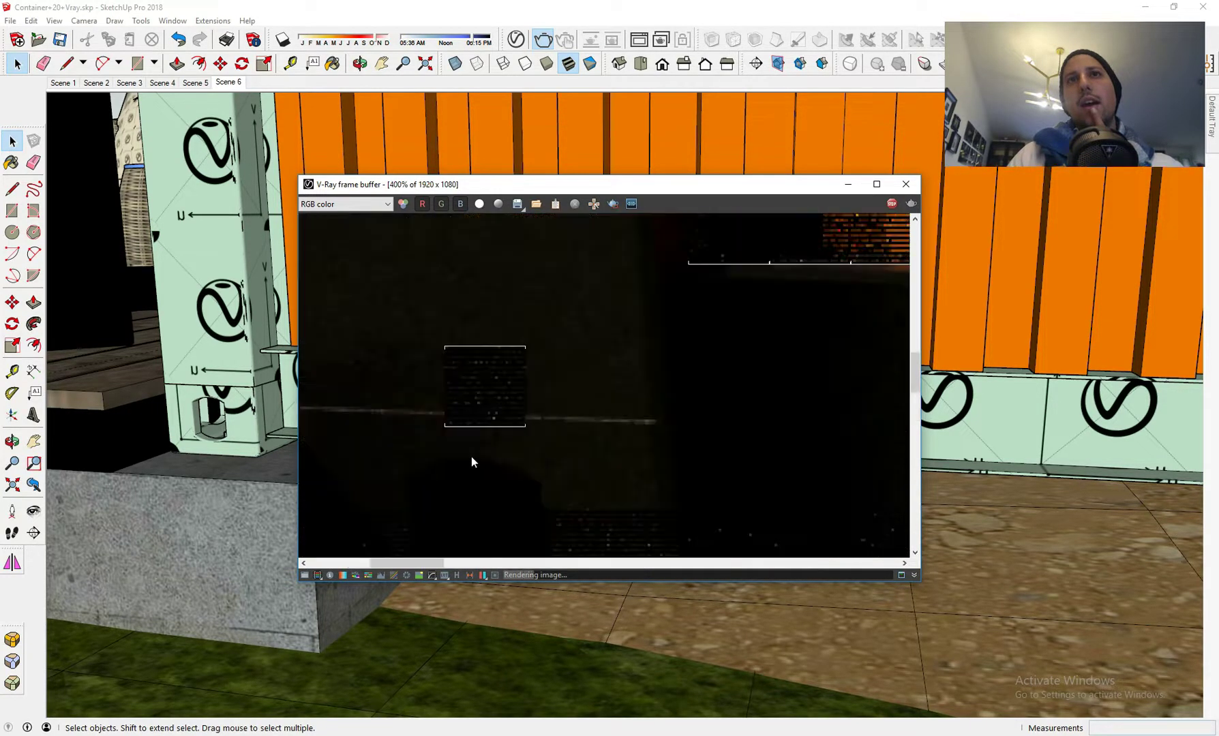
scroll(525, 417, "down", 1)
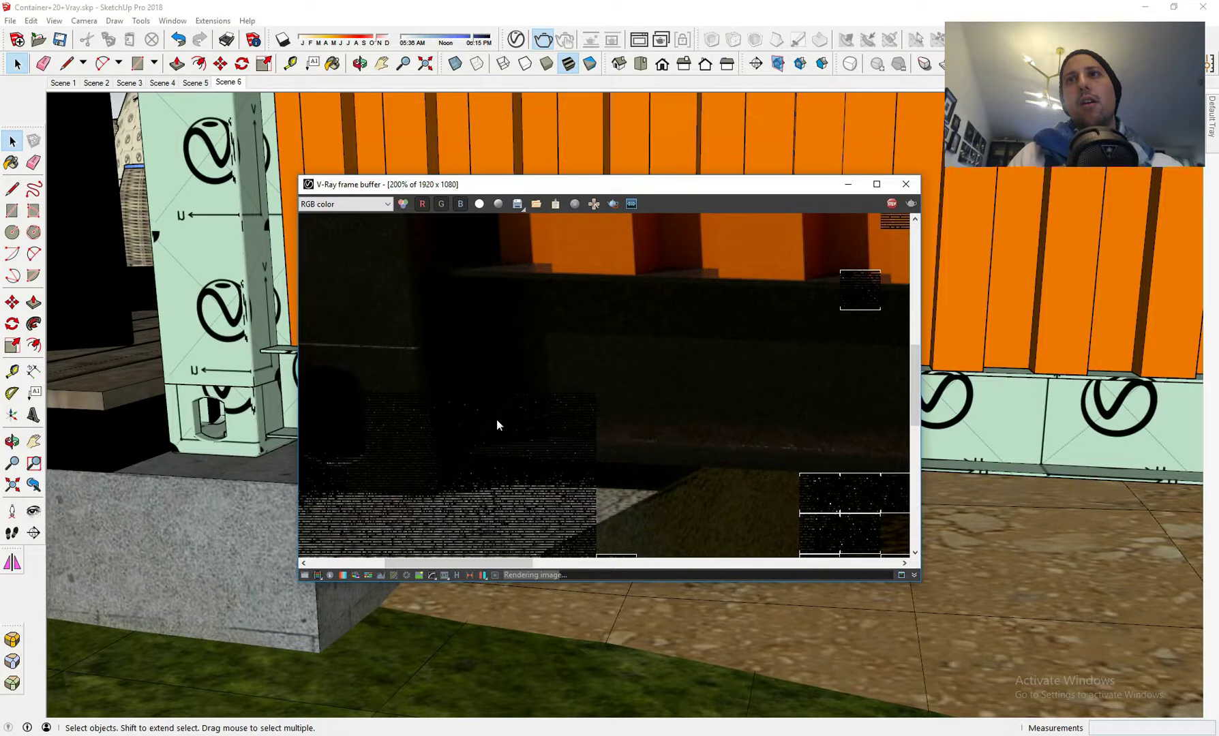
scroll(497, 421, "down", 2)
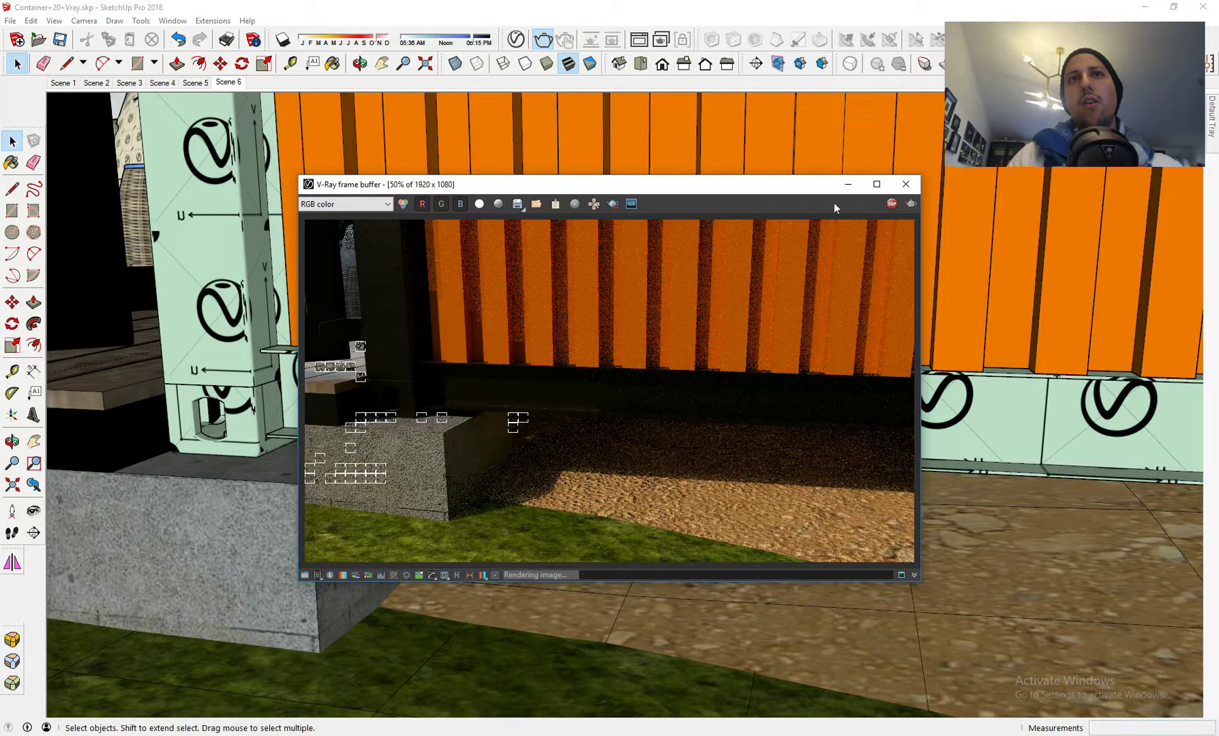
scroll(835, 207, "up", 2)
left_click(892, 205)
scroll(892, 204, "down", 1)
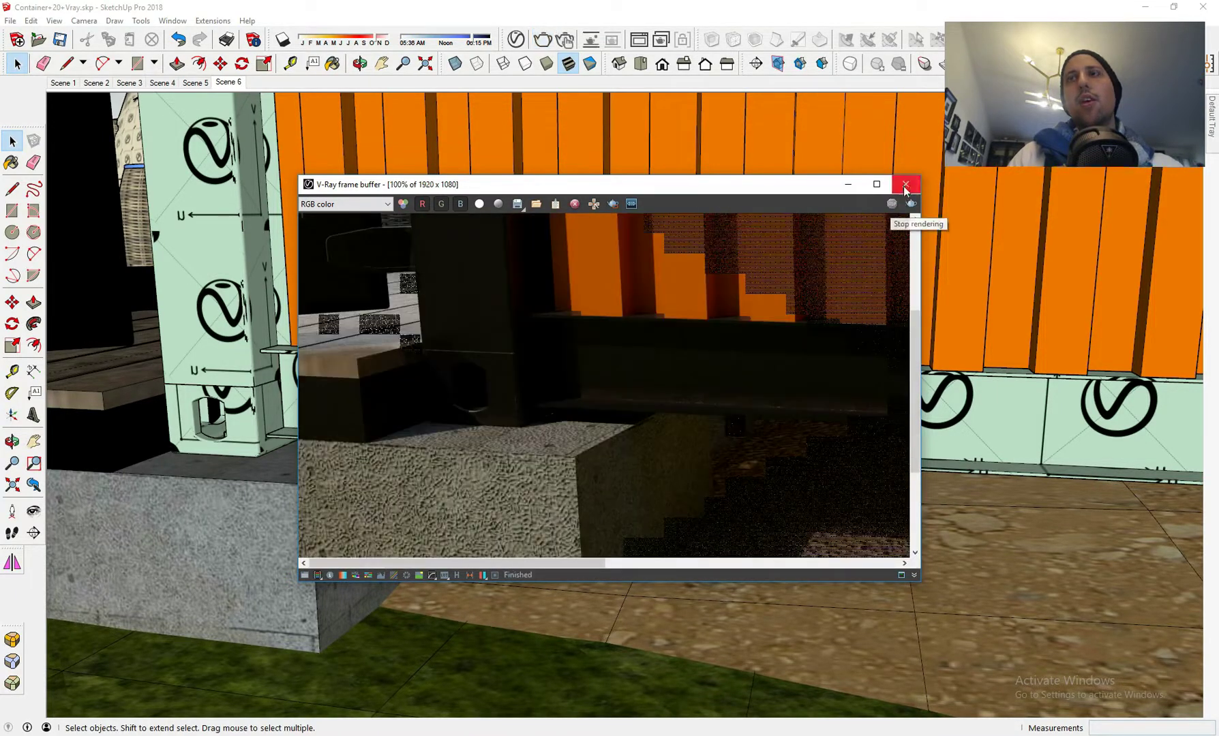
left_click(905, 185)
- Replace the bitmap in the frame material's diffuse Dirt texture with Rust0034_2_S.jpg from the Rust folder
left_click(516, 39)
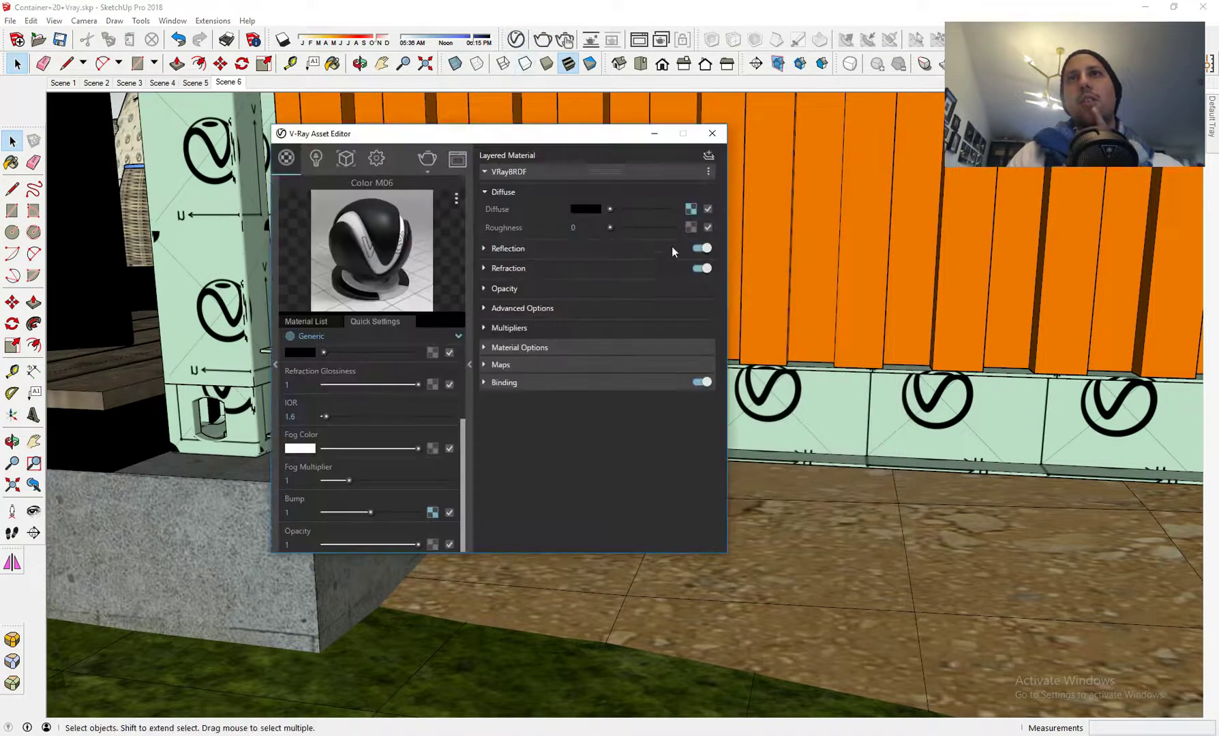
left_click(691, 209)
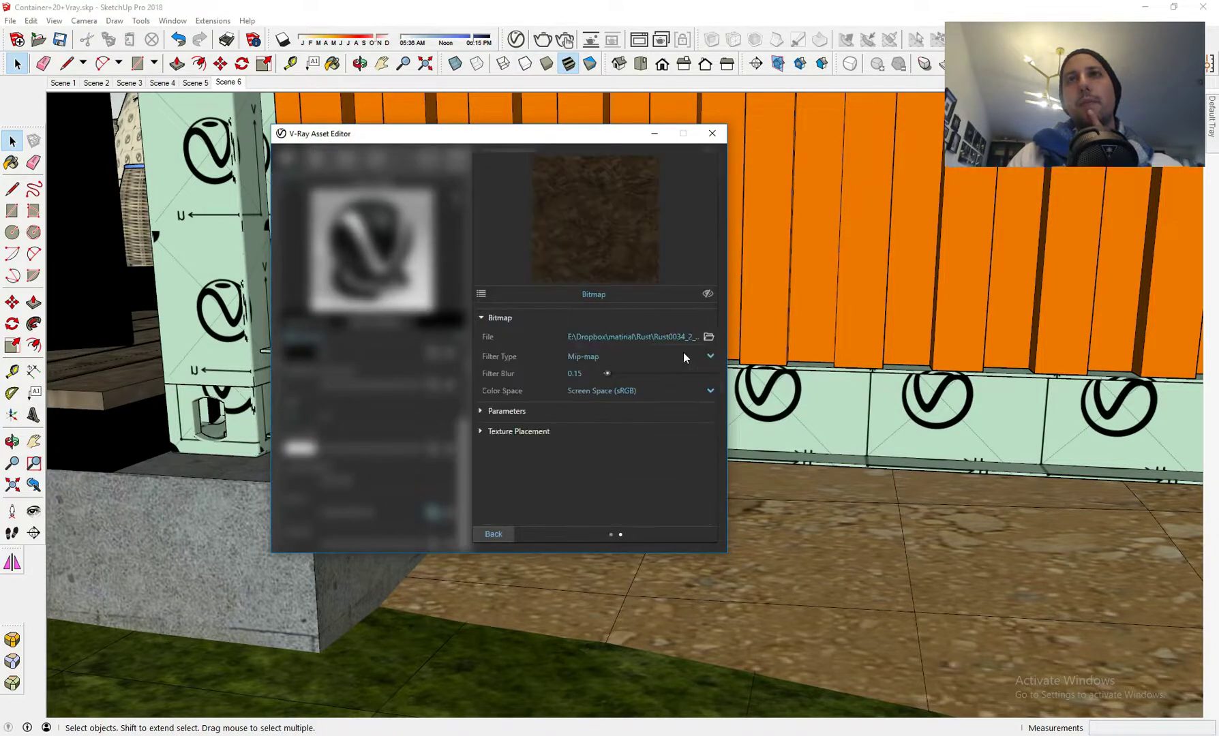
left_click(709, 338)
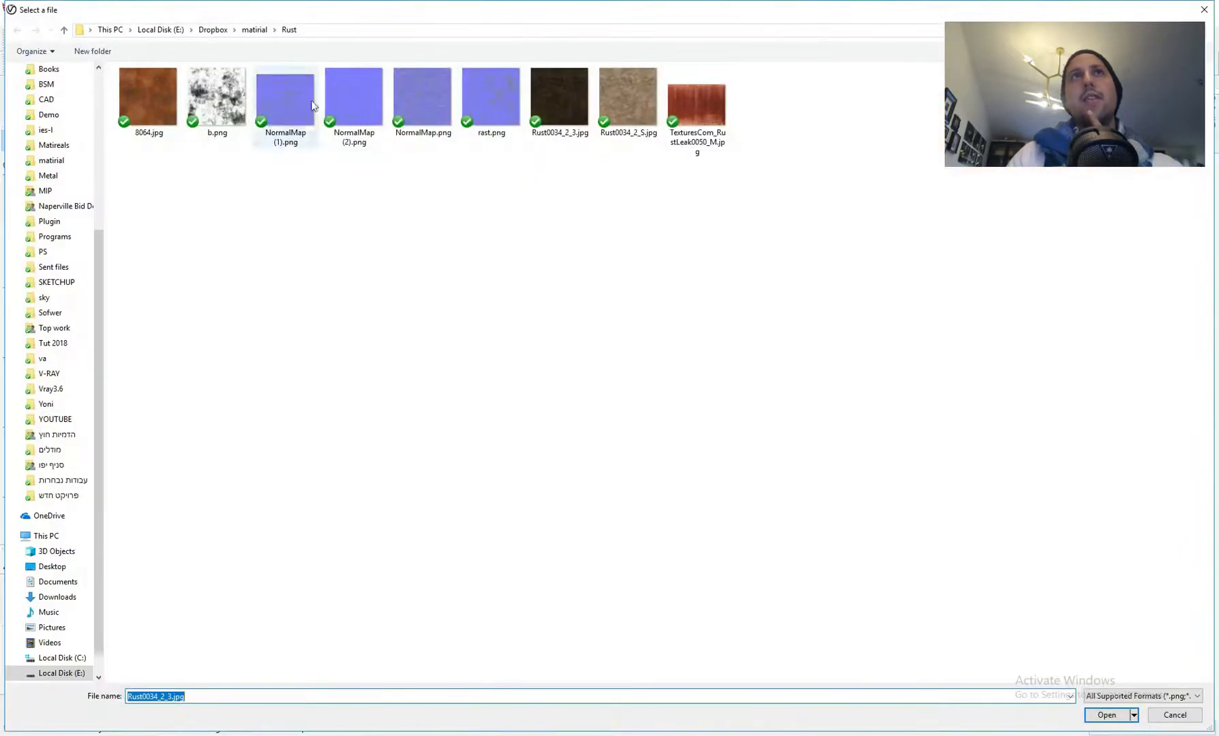
double_click(625, 102)
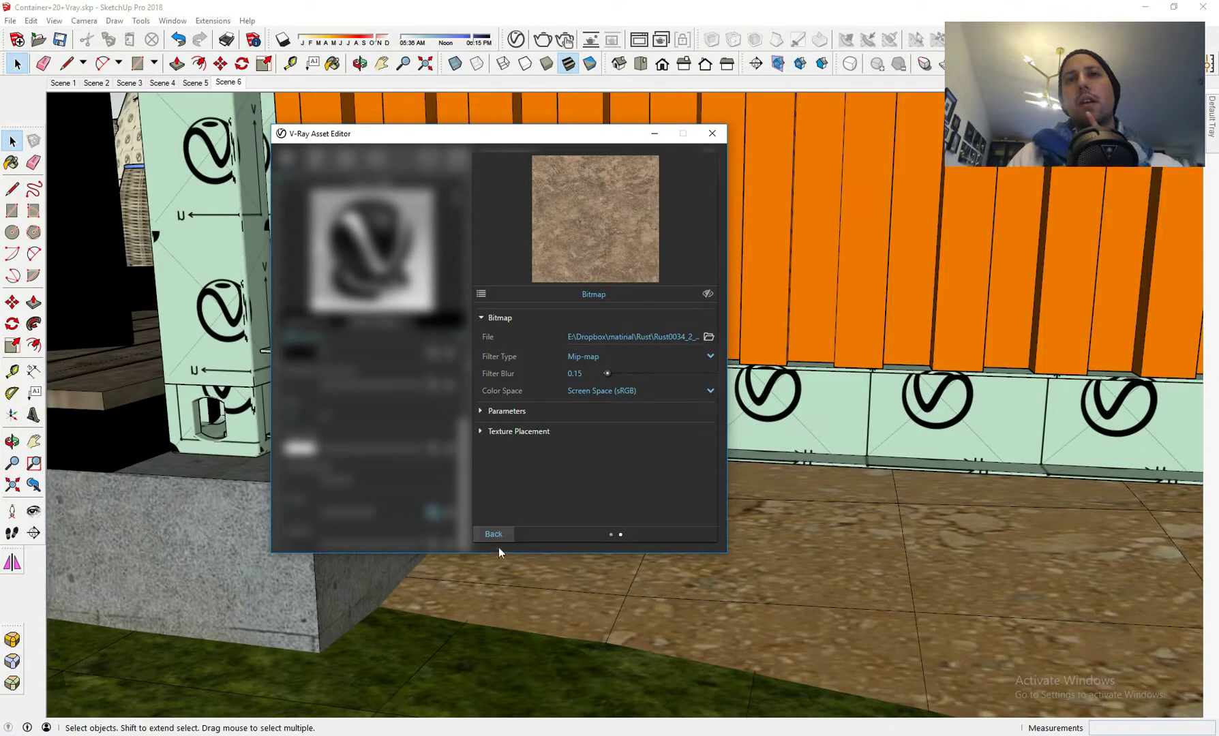
left_click(493, 533)
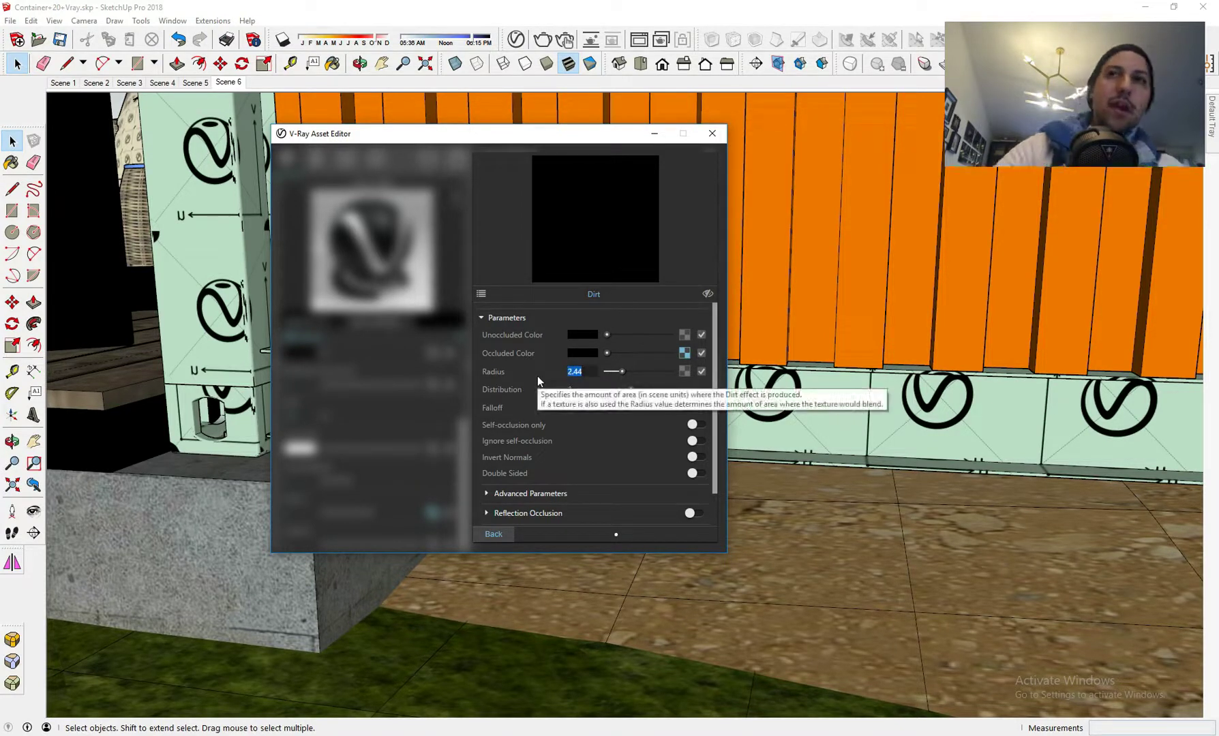
- Set the radius of the frame material's diffuse Dirt texture to 3
type("3")
key("Return")
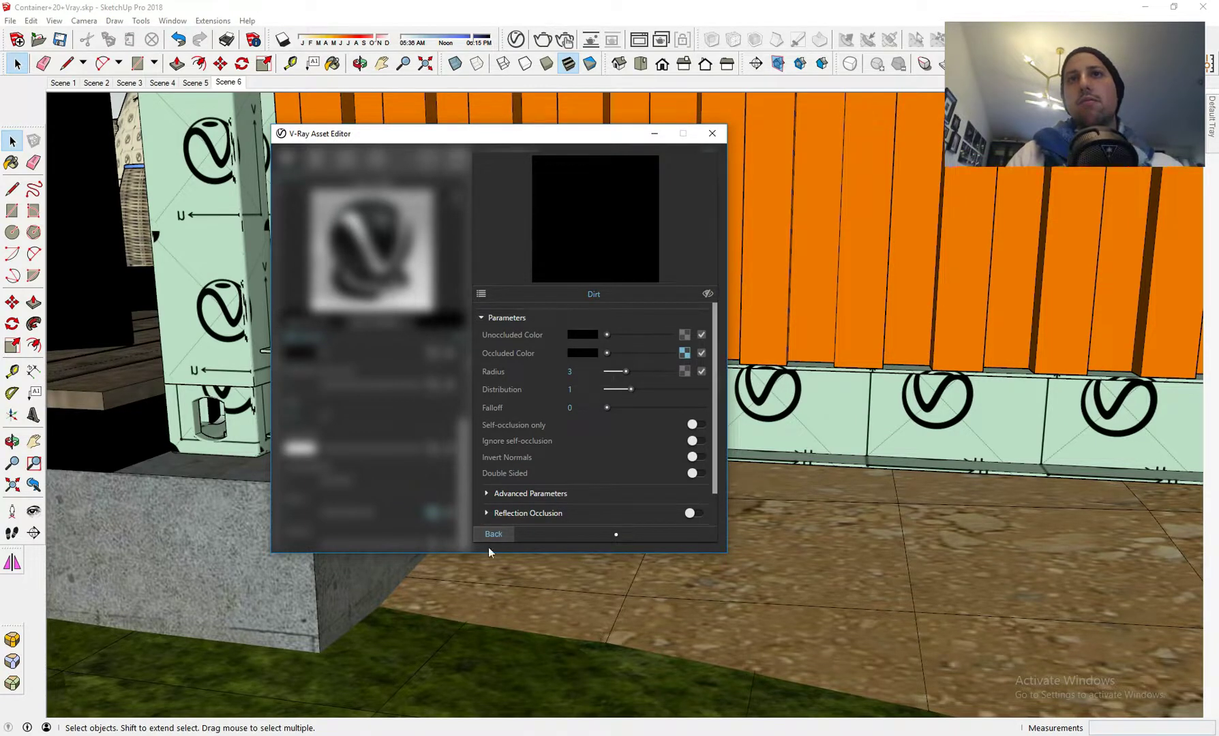
left_click(500, 533)
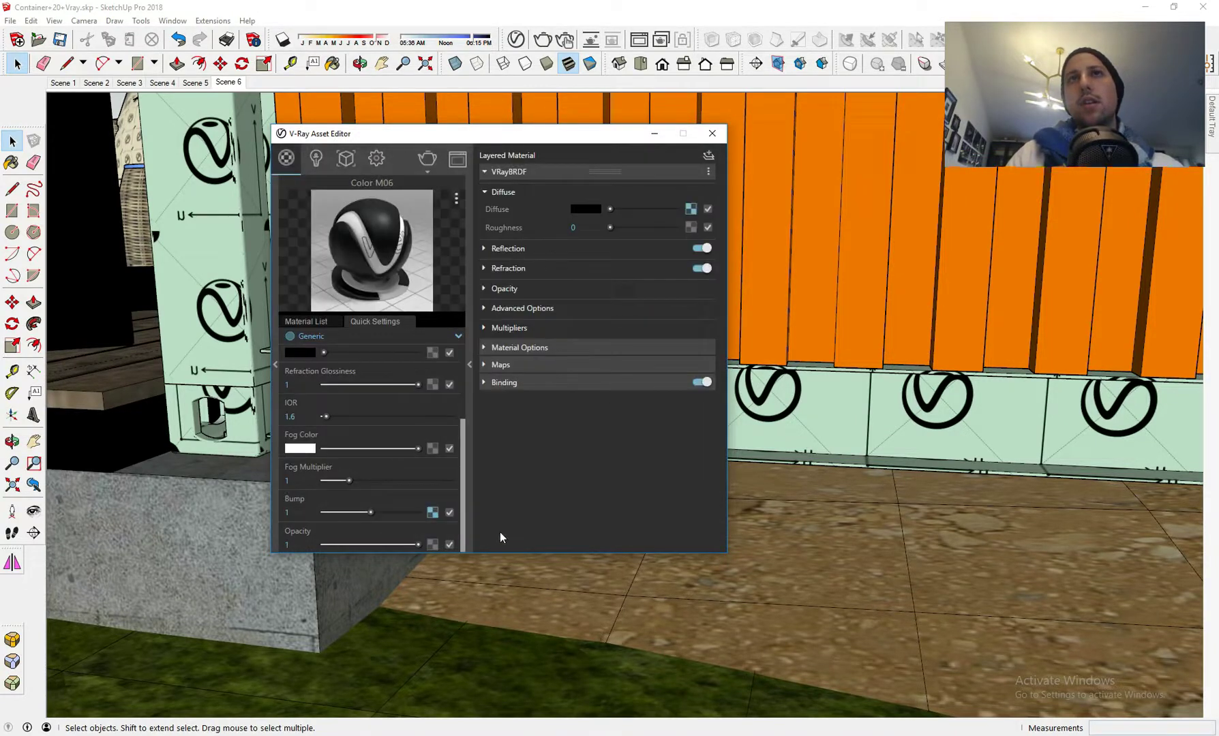
- Run another test render and examine the rust around the frame's lower corner, then stop and close it
left_click(431, 162)
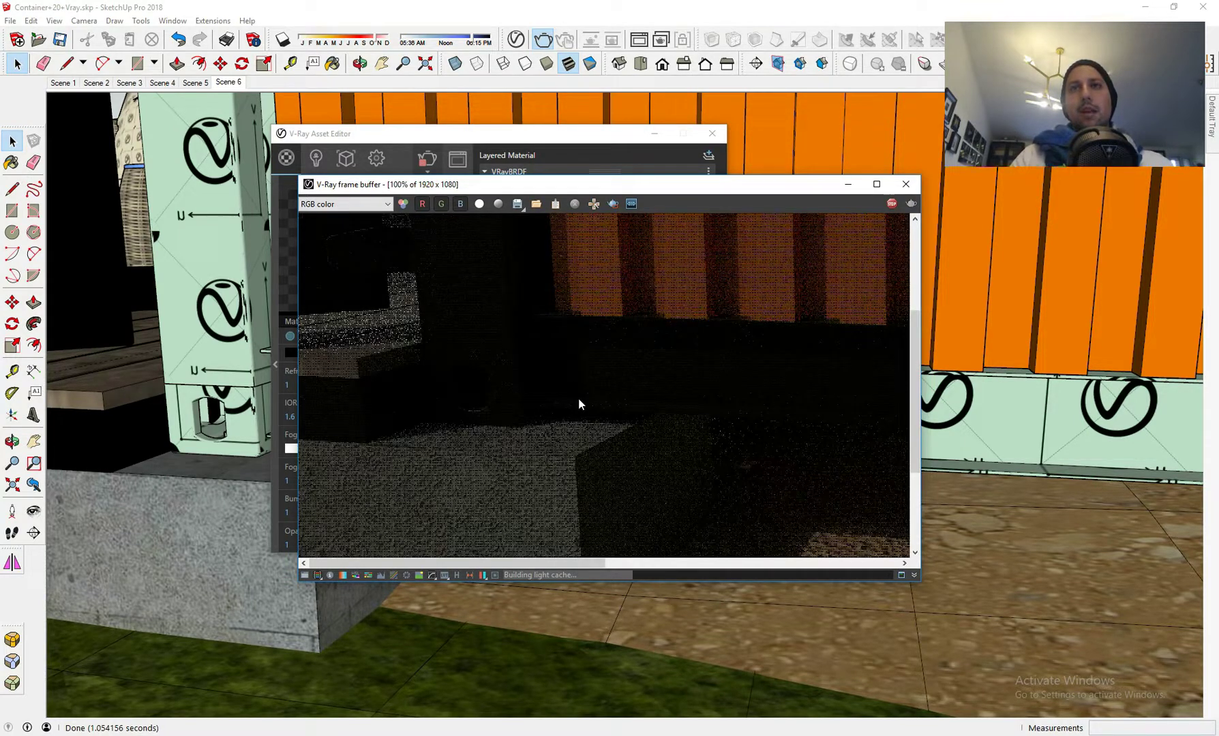
scroll(579, 405, "down", 1)
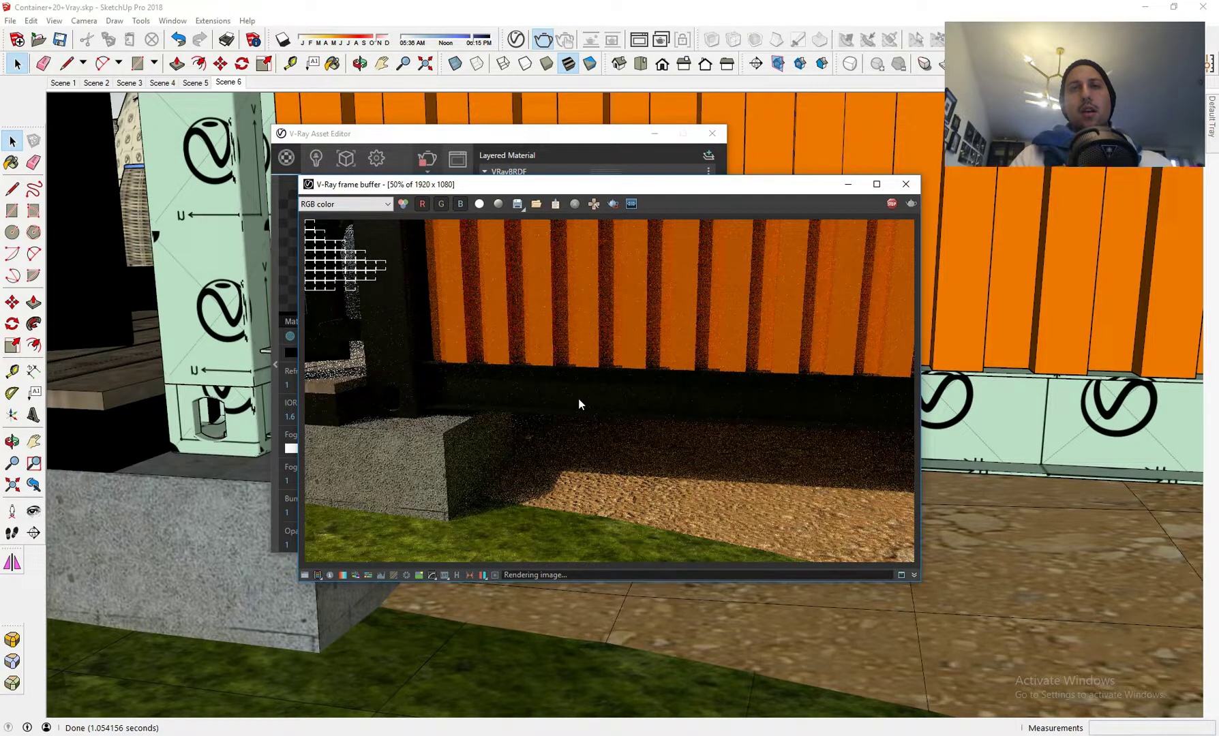
scroll(509, 380, "up", 2)
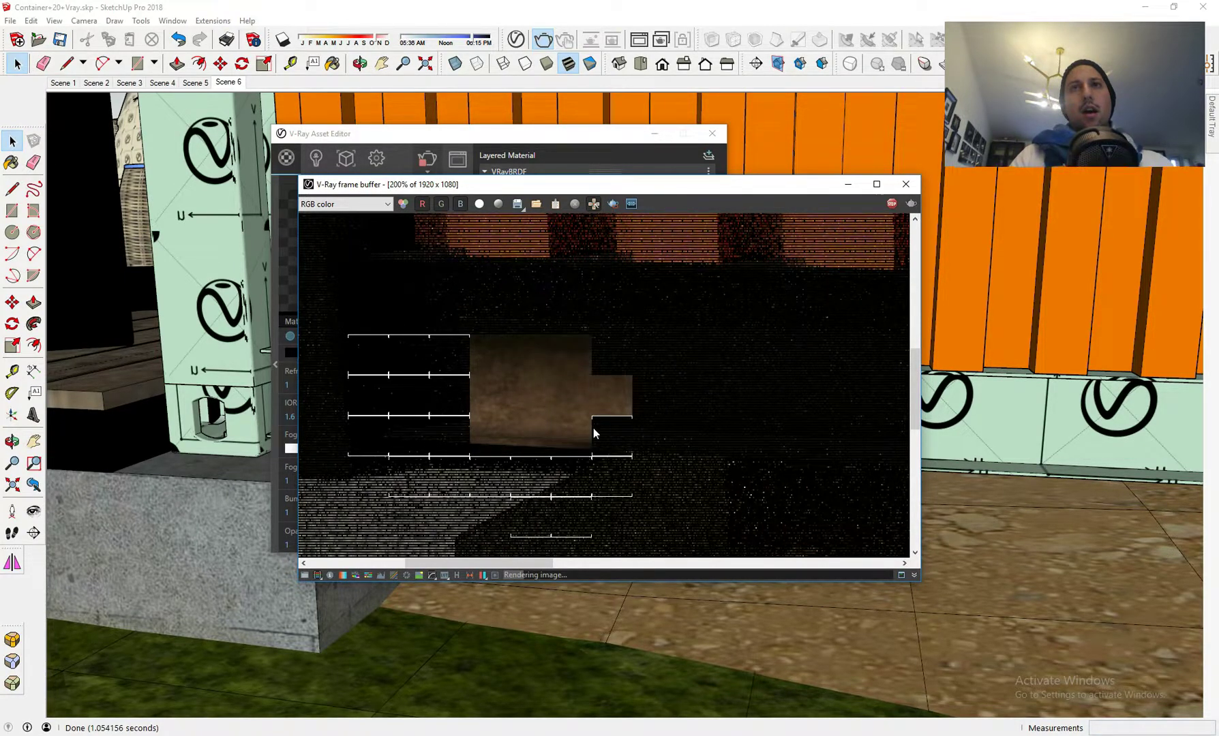
scroll(593, 429, "down", 1)
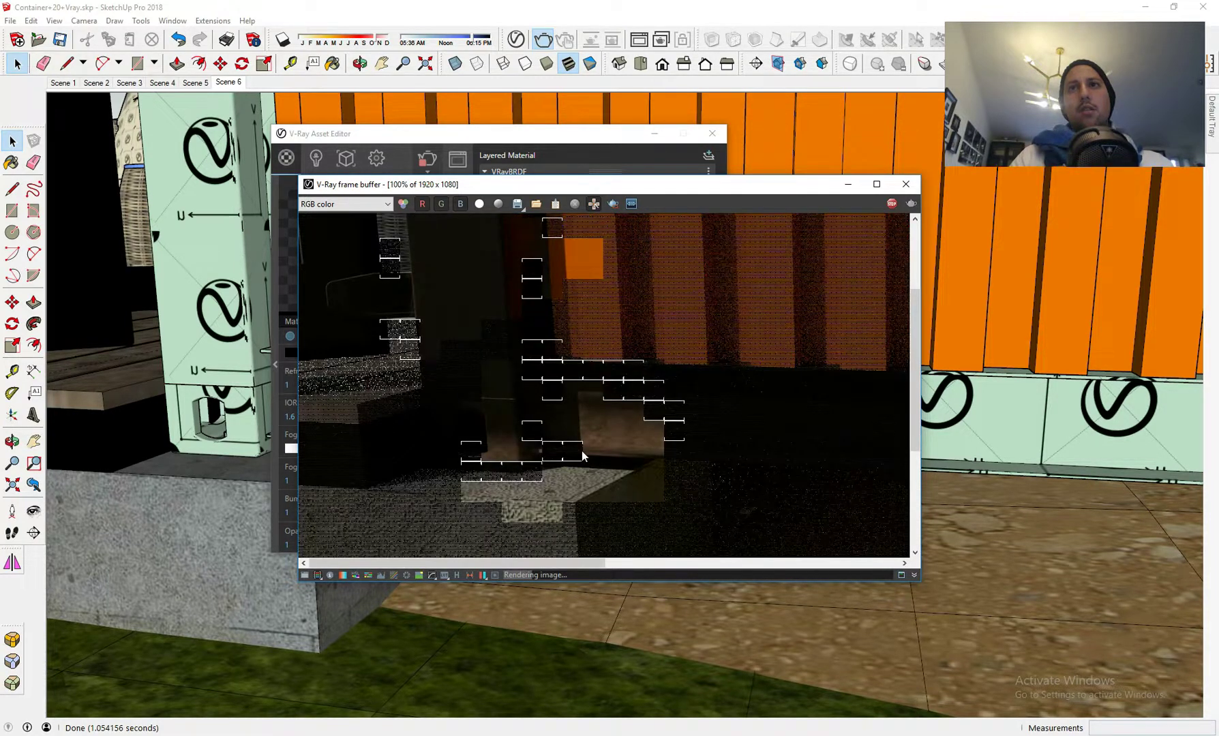
scroll(582, 451, "up", 1)
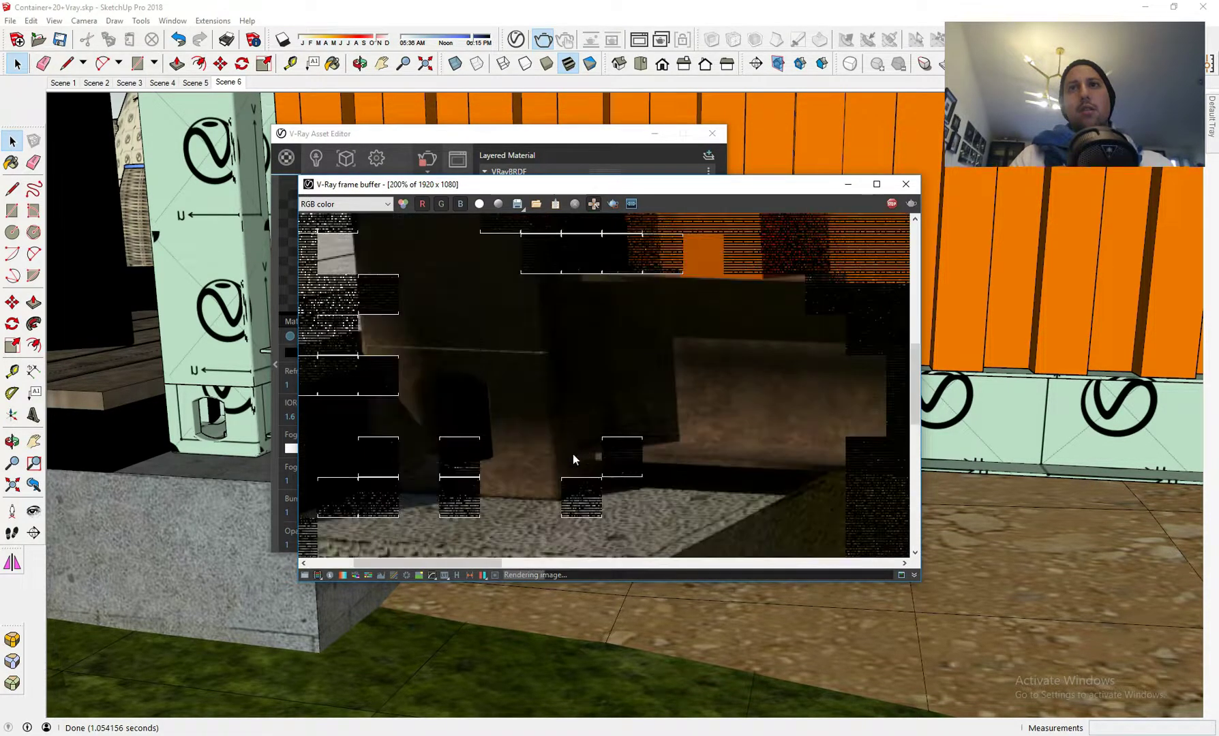
left_click(891, 204)
left_click(905, 184)
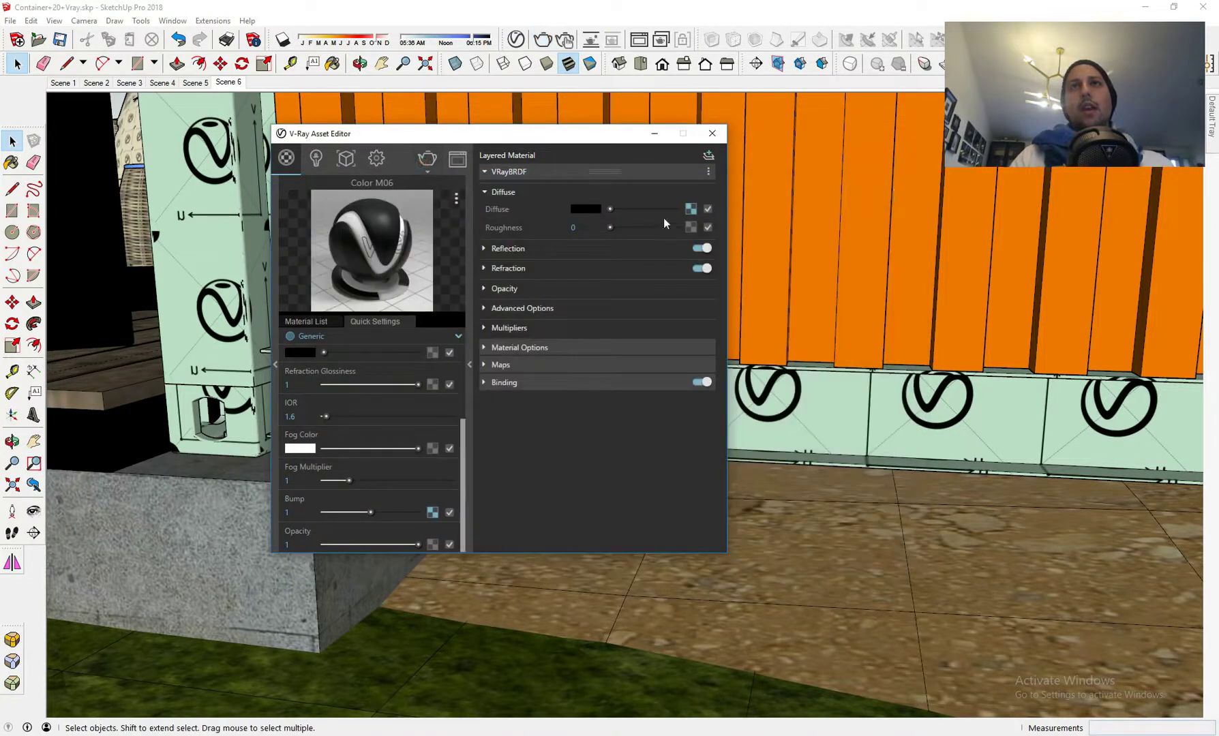
- Set the diffuse Dirt texture's radius to 1.5 and close the material editor
left_click(691, 209)
left_click(685, 353)
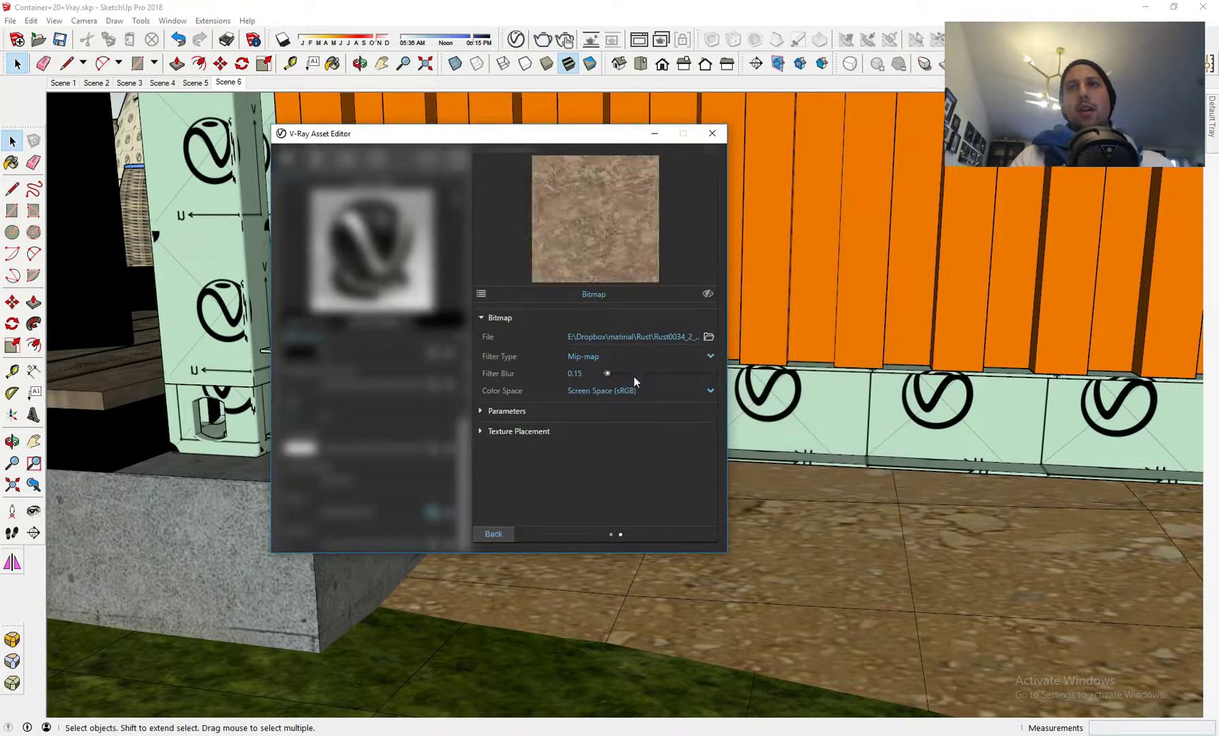
left_click(510, 534)
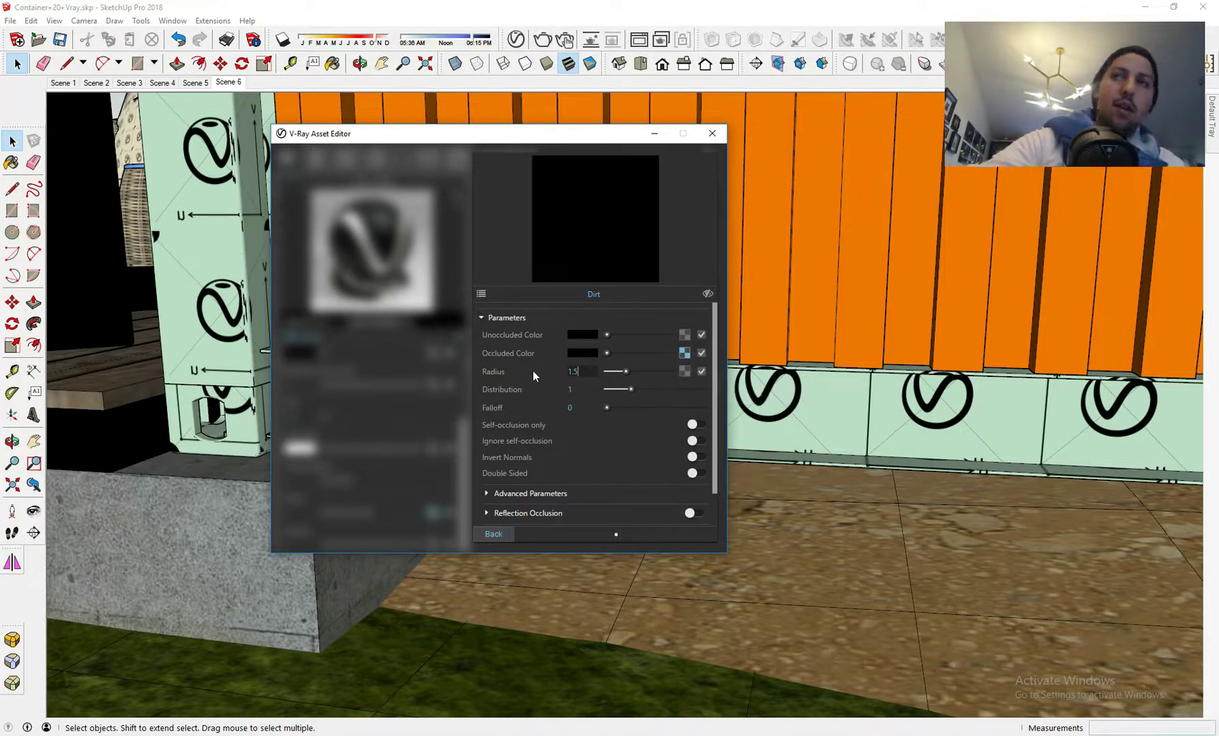
type("1.5")
key("Return")
left_click(712, 133)
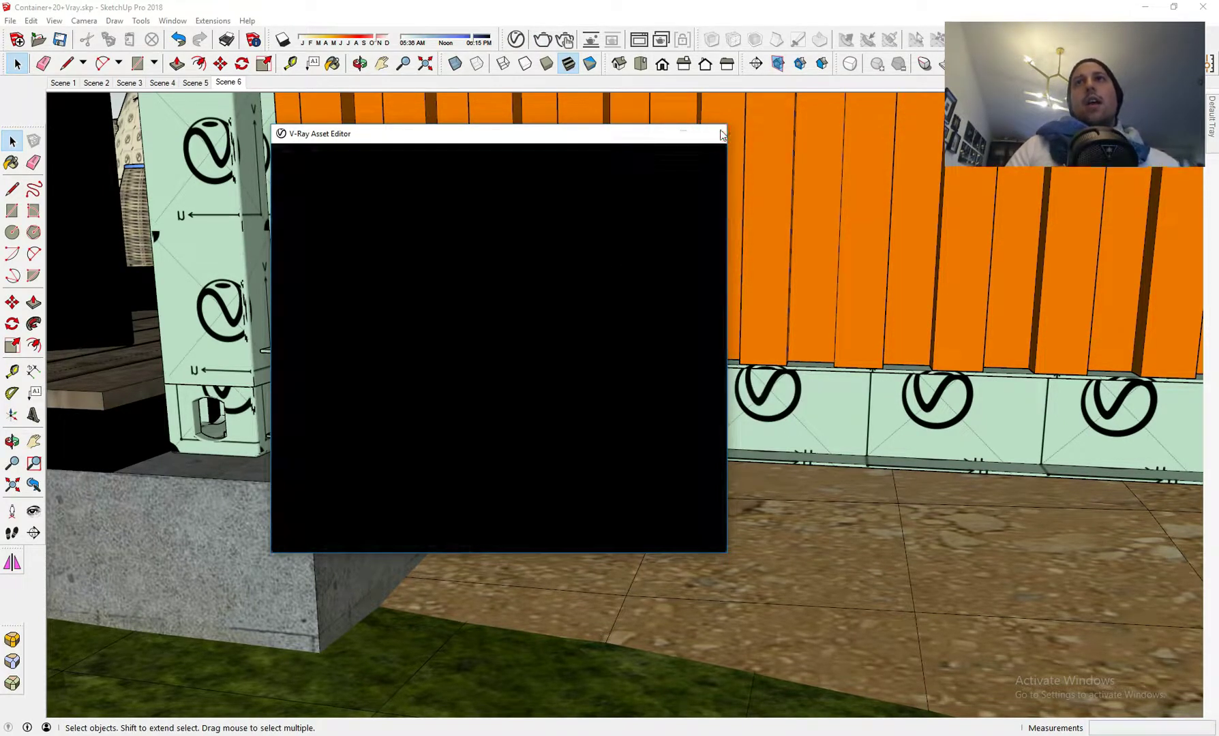
- Sample the container frame's material and paint the deck's black front beam with it
scroll(341, 508, "up", 3)
middle_click_drag(341, 508, 767, 414)
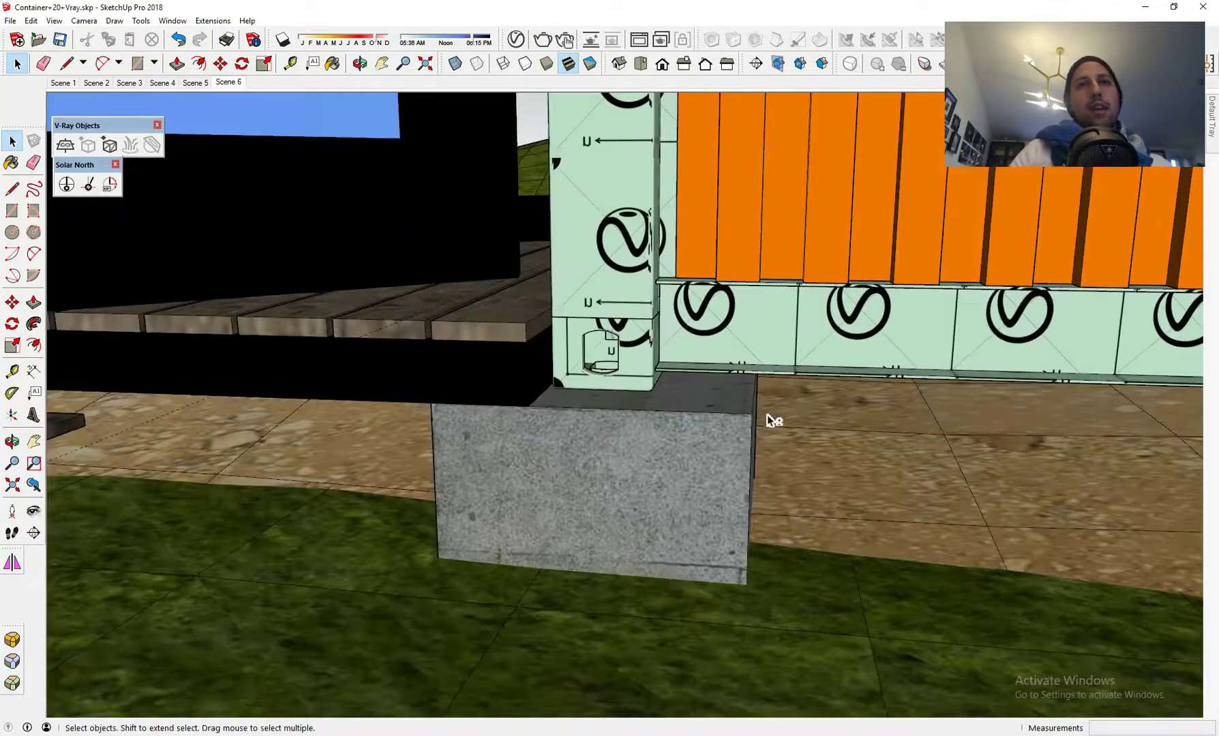
left_click(599, 448)
middle_click_drag(599, 448, 789, 399)
middle_click_drag(851, 344, 754, 351)
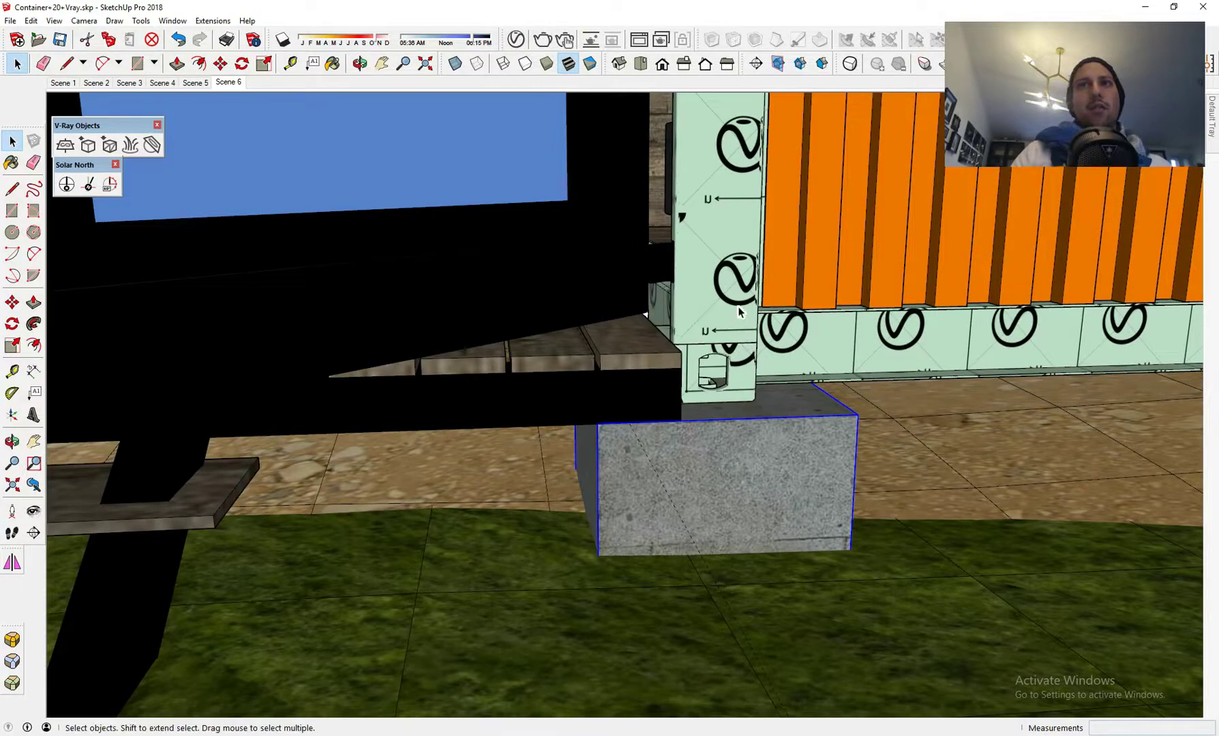
key("b")
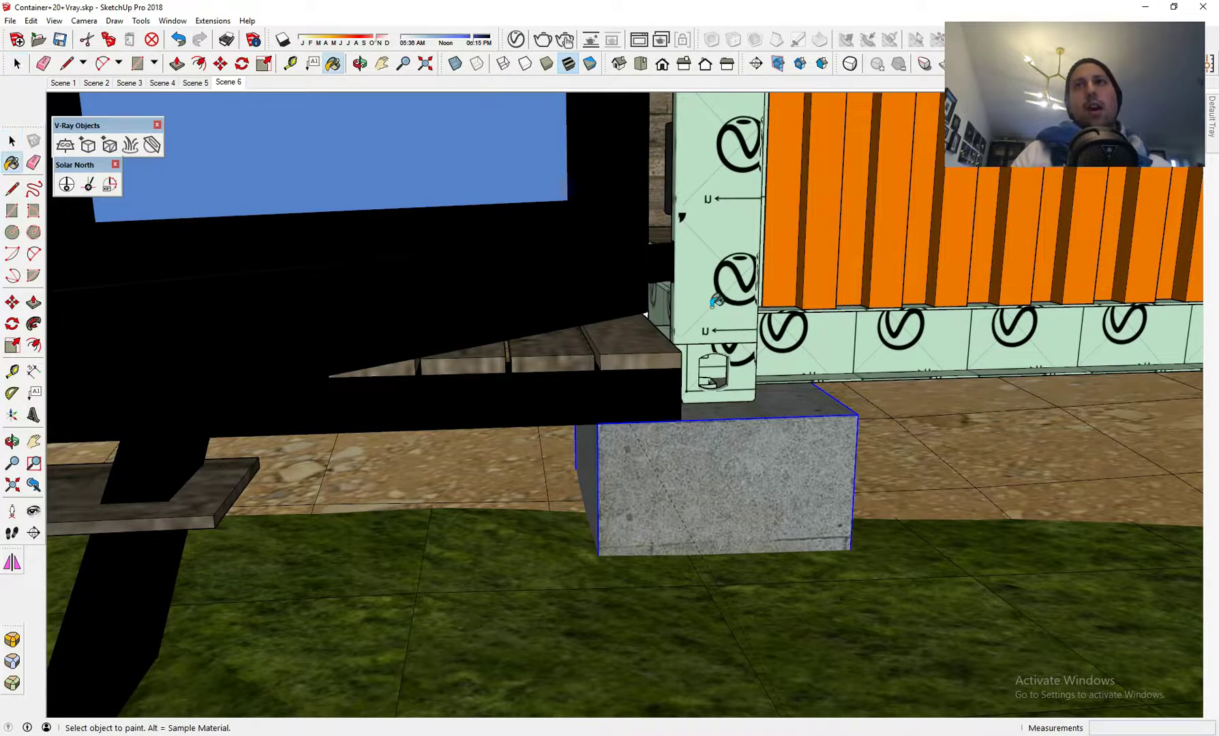
scroll(715, 300, "down", 3)
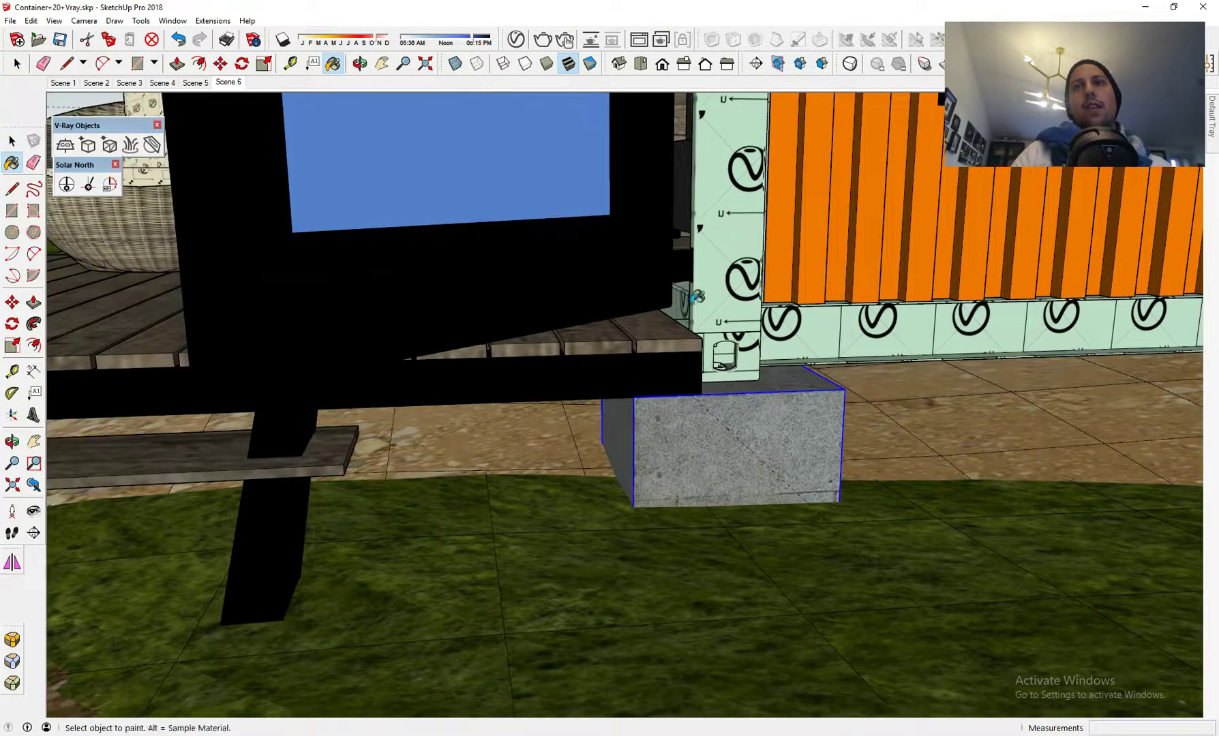
key("space")
double_click(606, 385)
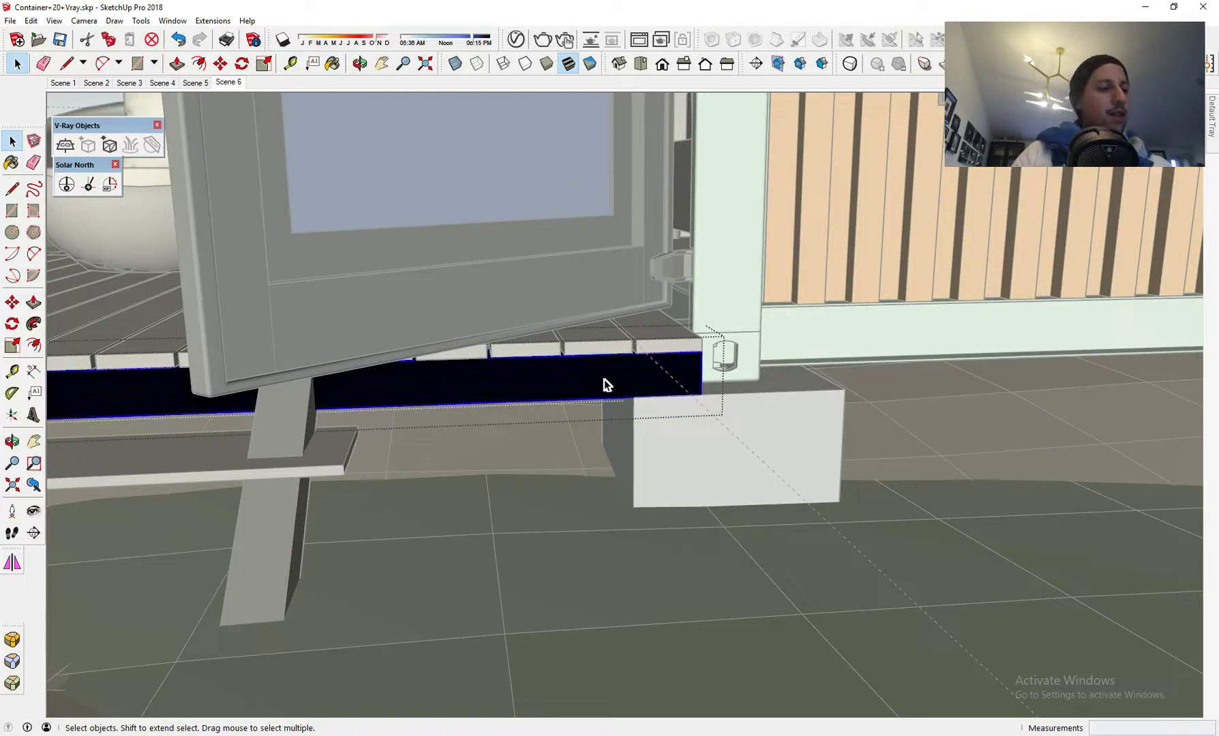
key("b")
left_click(605, 385)
- Paint the beam at the deck's short end with the container frame's material
mouse_move(605, 385)
middle_mouse_down()
mouse_move(770, 351)
mouse_move(702, 345)
mouse_move(819, 332)
middle_mouse_up()
scroll(670, 299, "up", 2)
key("ctrl+z")
key("space")
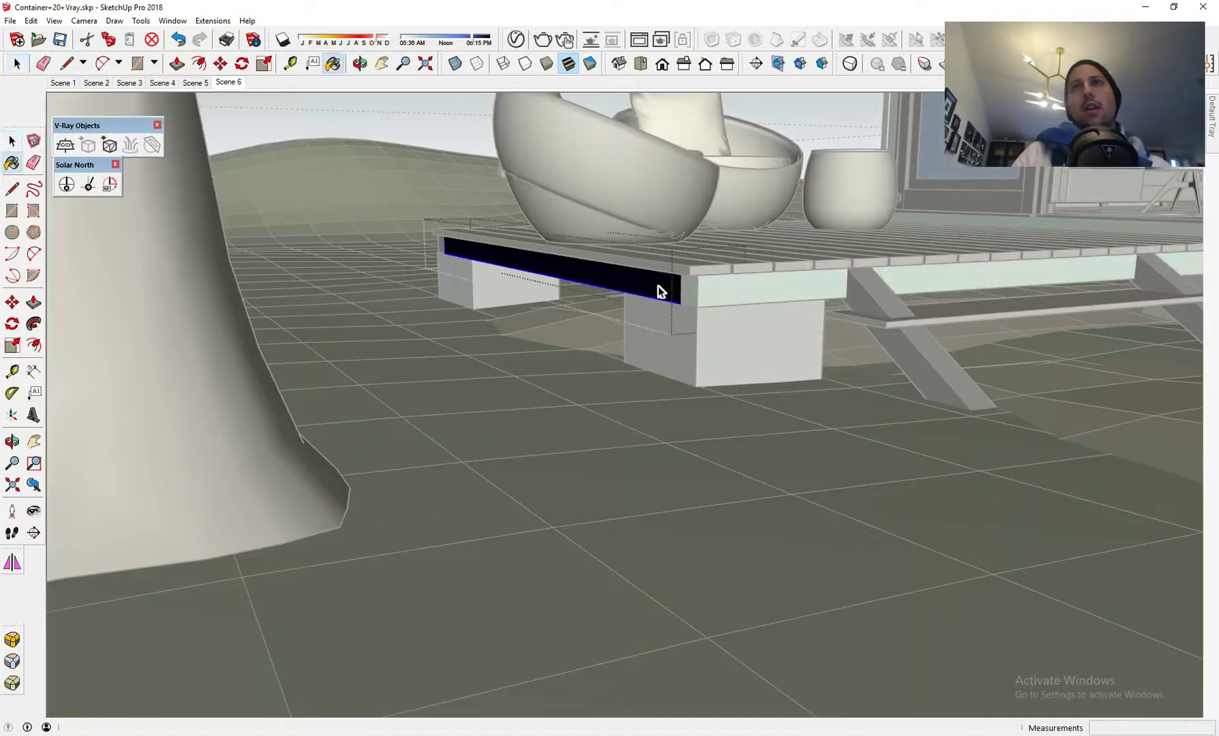
left_click(663, 279)
key("space")
- Paint both slanted step legs in front of the deck with the container frame's material
left_click(890, 300)
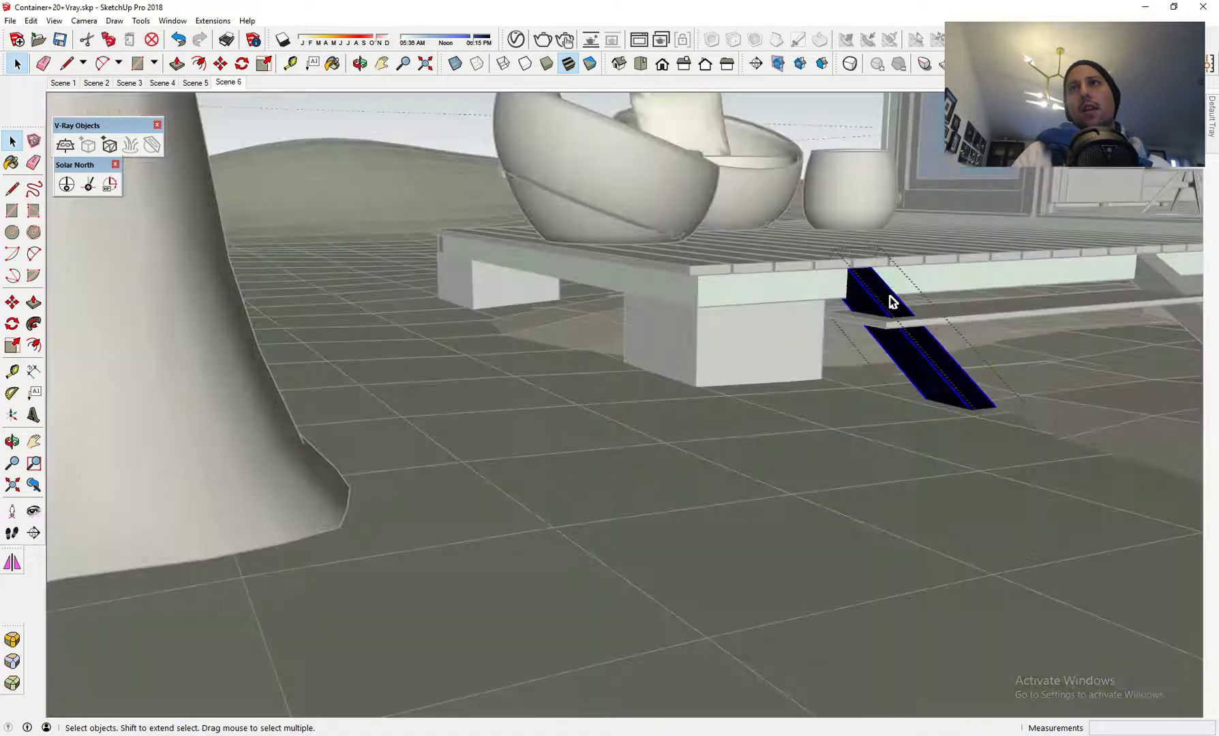
key("b")
left_click(890, 300)
mouse_move(890, 300)
middle_mouse_down()
mouse_move(489, 357)
mouse_move(554, 342)
middle_mouse_up()
left_click(553, 342)
key("b")
left_click(552, 344)
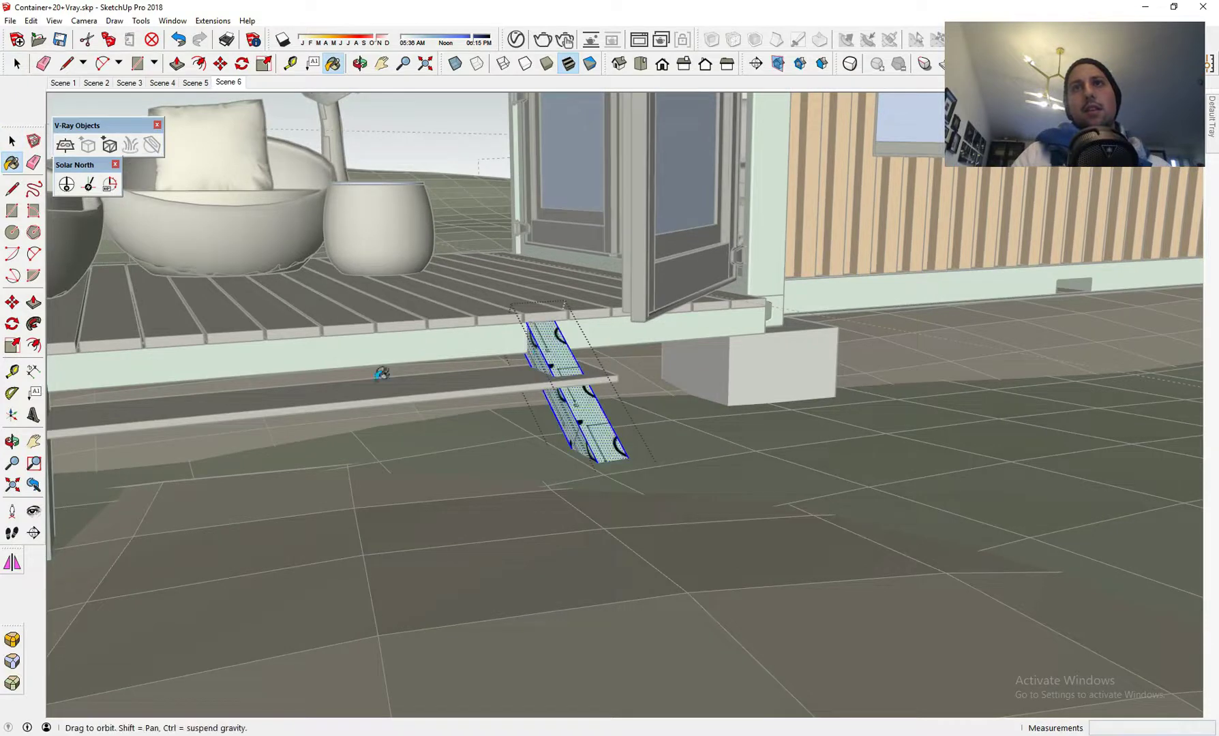
- Paint the beam on the deck's remaining outer side with the frame material and leave the deck group
mouse_move(382, 373)
middle_mouse_down()
mouse_move(415, 334)
mouse_move(783, 364)
mouse_move(847, 285)
middle_mouse_up()
key("space")
left_click(846, 282)
key("b")
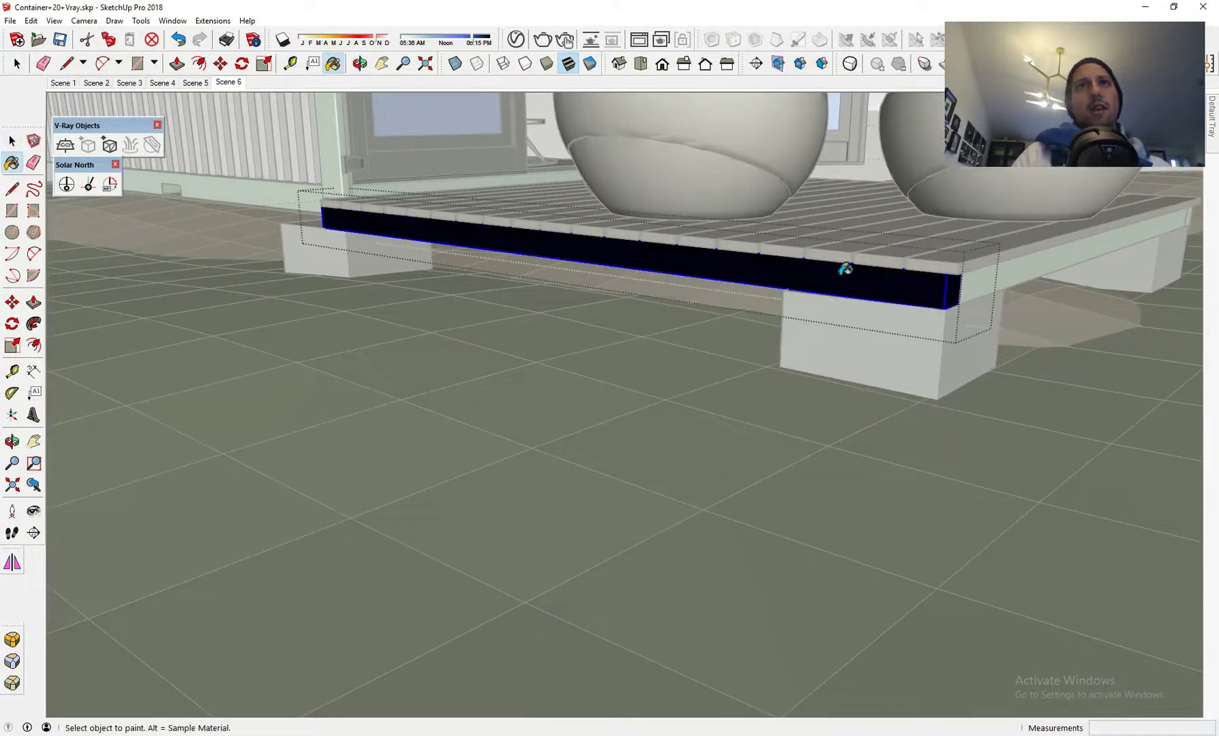
left_click(843, 274)
mouse_move(843, 274)
middle_mouse_down()
mouse_move(474, 373)
mouse_move(394, 372)
middle_mouse_up()
key("space")
left_click(394, 370)
mouse_move(663, 354)
middle_mouse_down()
mouse_move(617, 324)
mouse_move(523, 312)
mouse_move(541, 291)
mouse_move(641, 300)
middle_mouse_up()
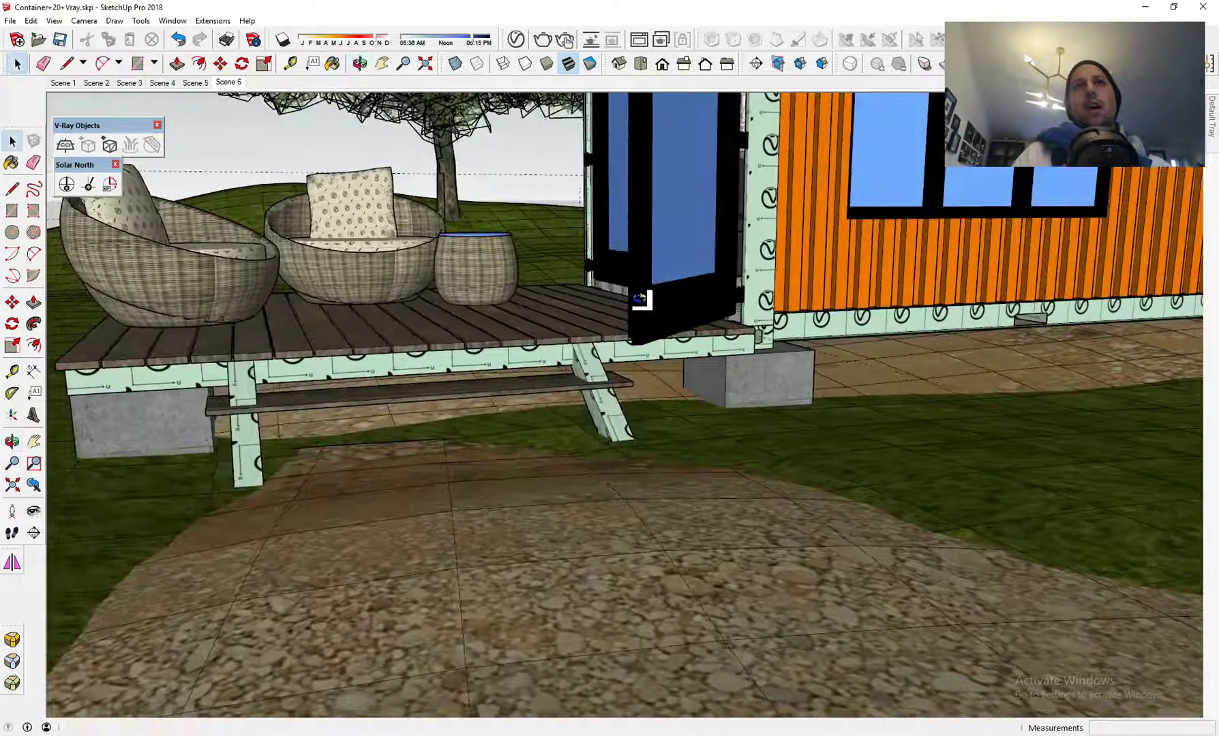
- Draw a rectangle over the container's orange corrugated long wall, from the lower corner beside the open door to near the far upper corner
left_click(234, 85)
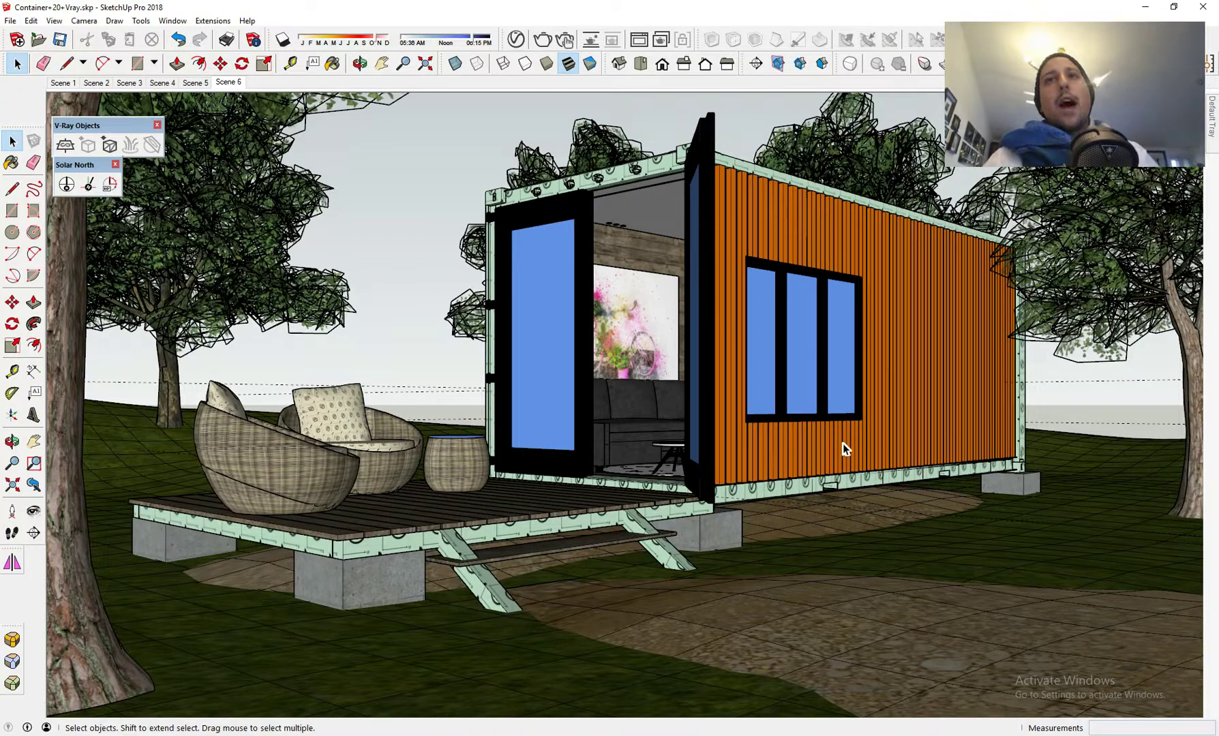
left_click(12, 212)
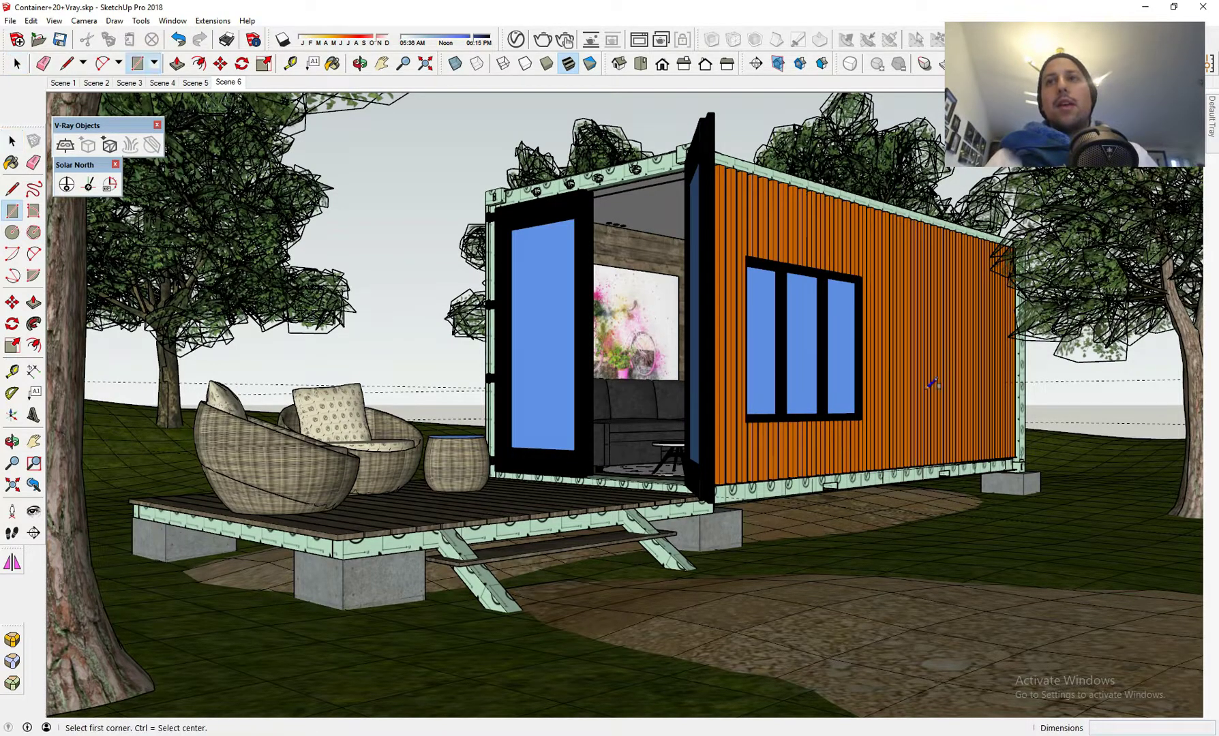
middle_click_drag(925, 389, 673, 468)
scroll(609, 540, "up", 1)
scroll(590, 516, "up", 3)
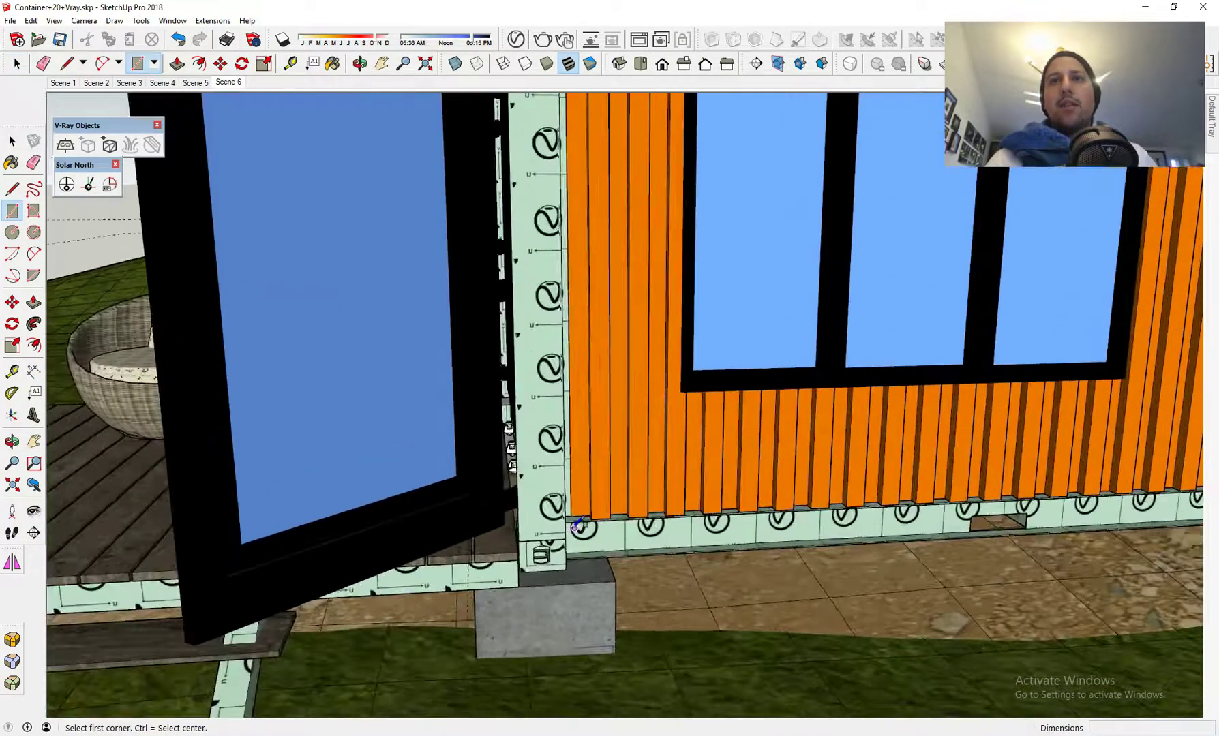
middle_click_drag(582, 527, 503, 566)
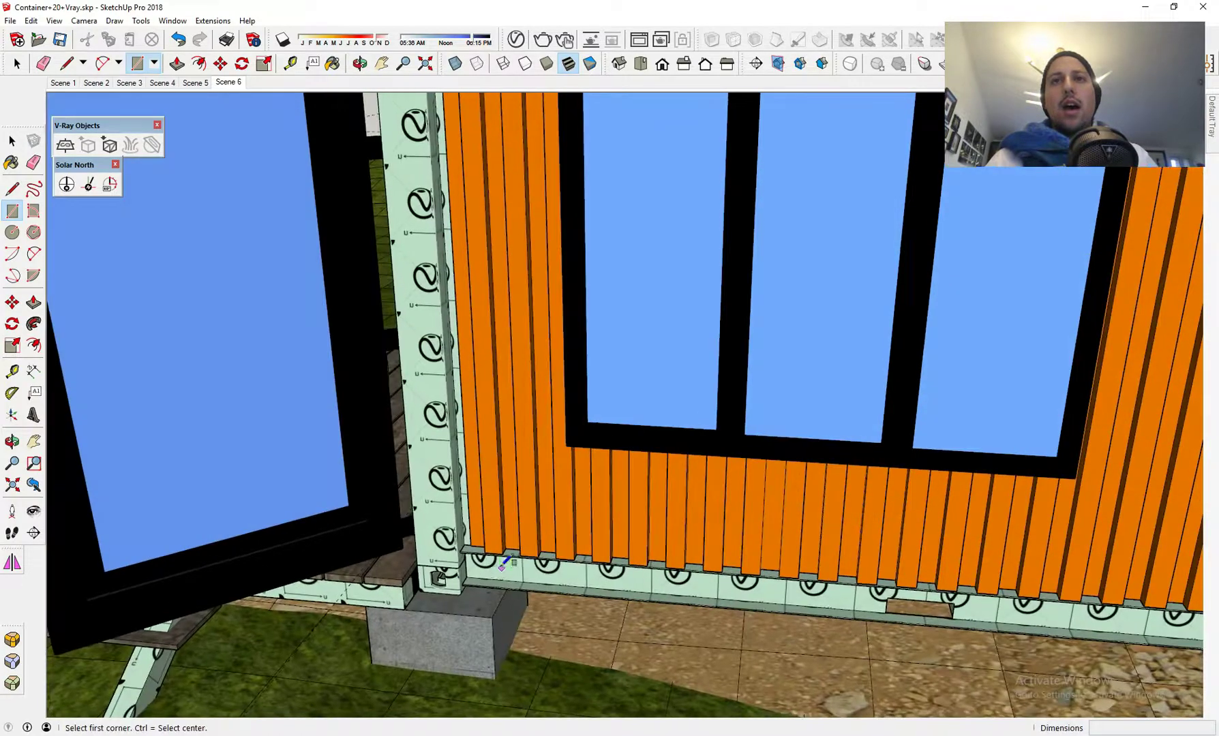
scroll(471, 561, "up", 4)
left_click(429, 550)
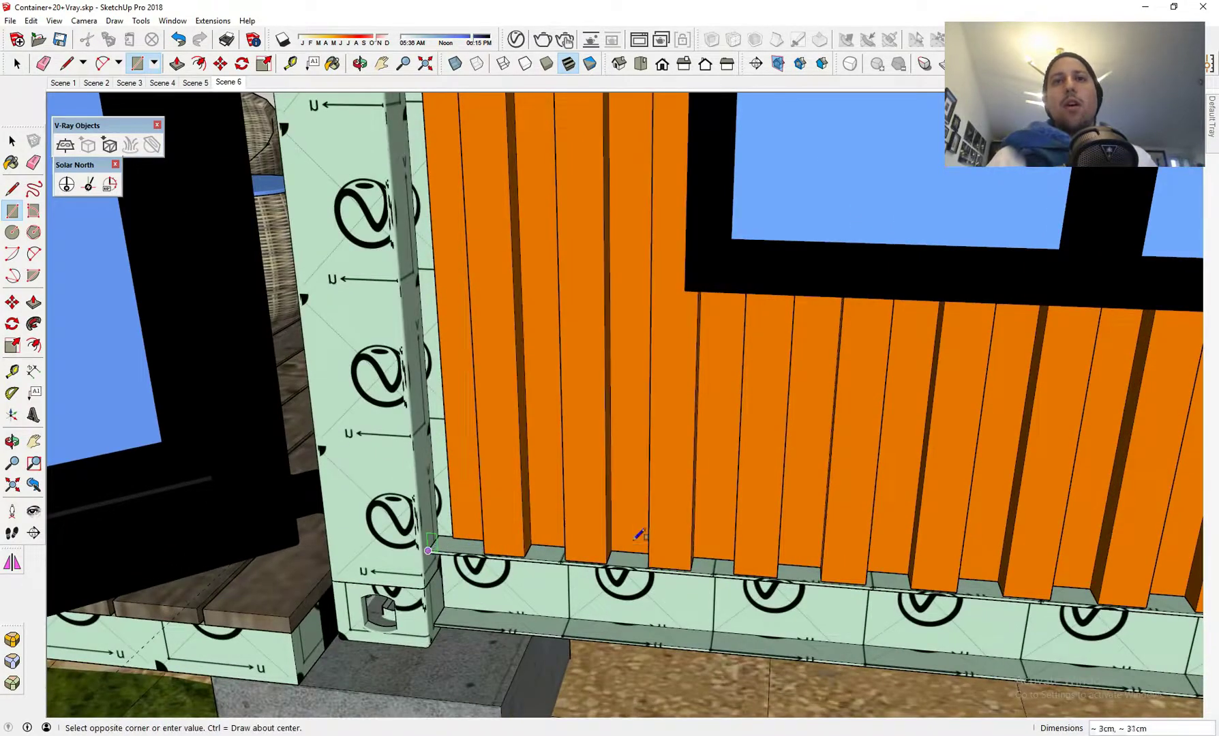
scroll(799, 398, "down", 7)
middle_click_drag(952, 332, 1026, 288)
scroll(901, 232, "up", 10)
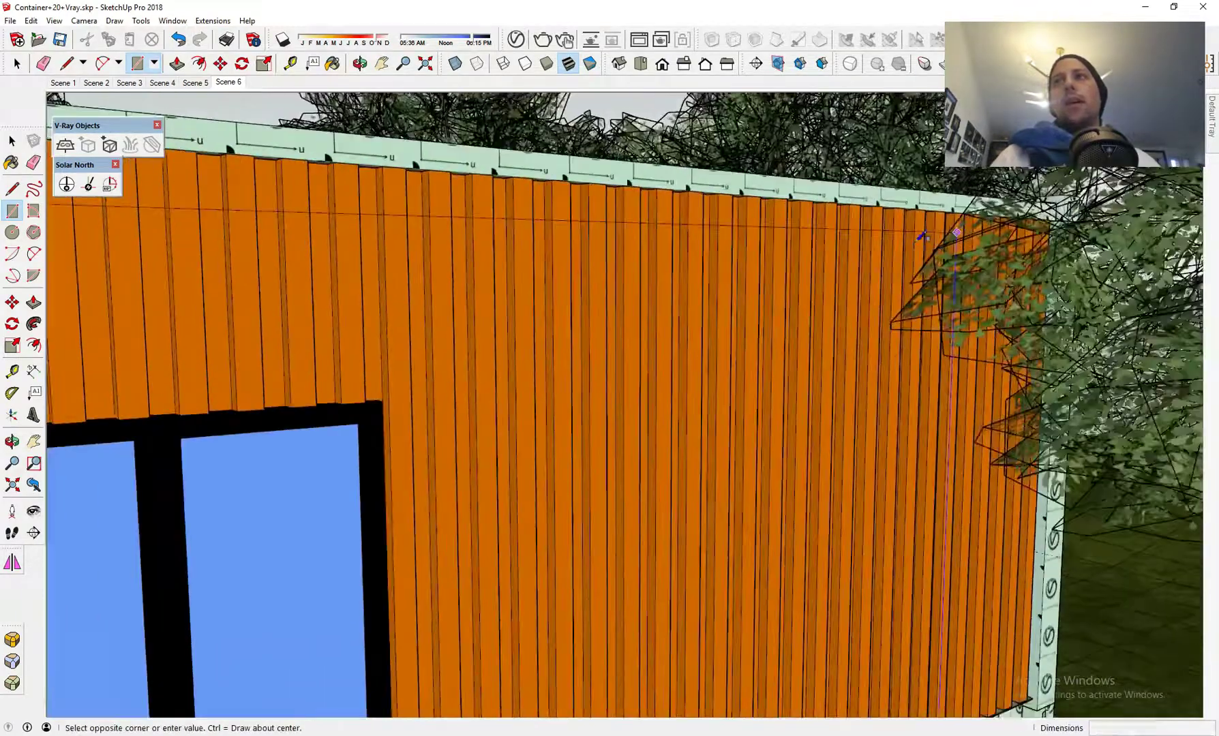
scroll(901, 240, "up", 6)
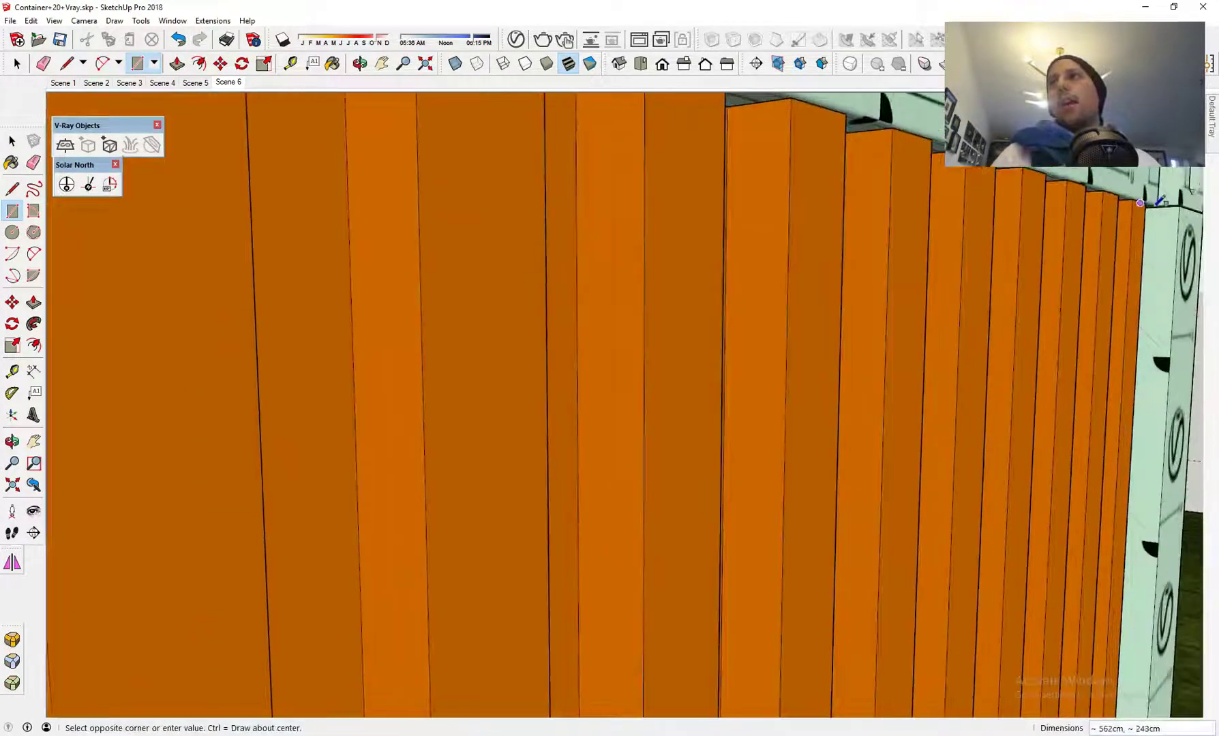
scroll(1144, 198, "down", 6)
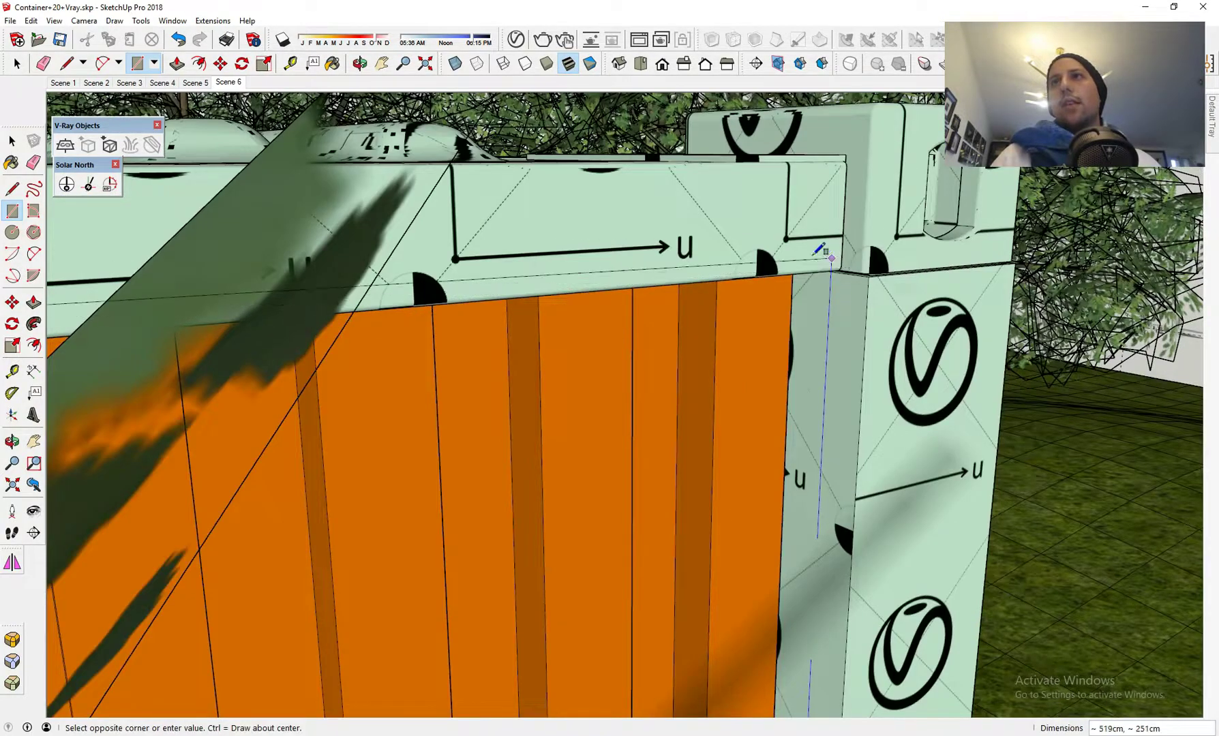
middle_click_drag(764, 289, 793, 456)
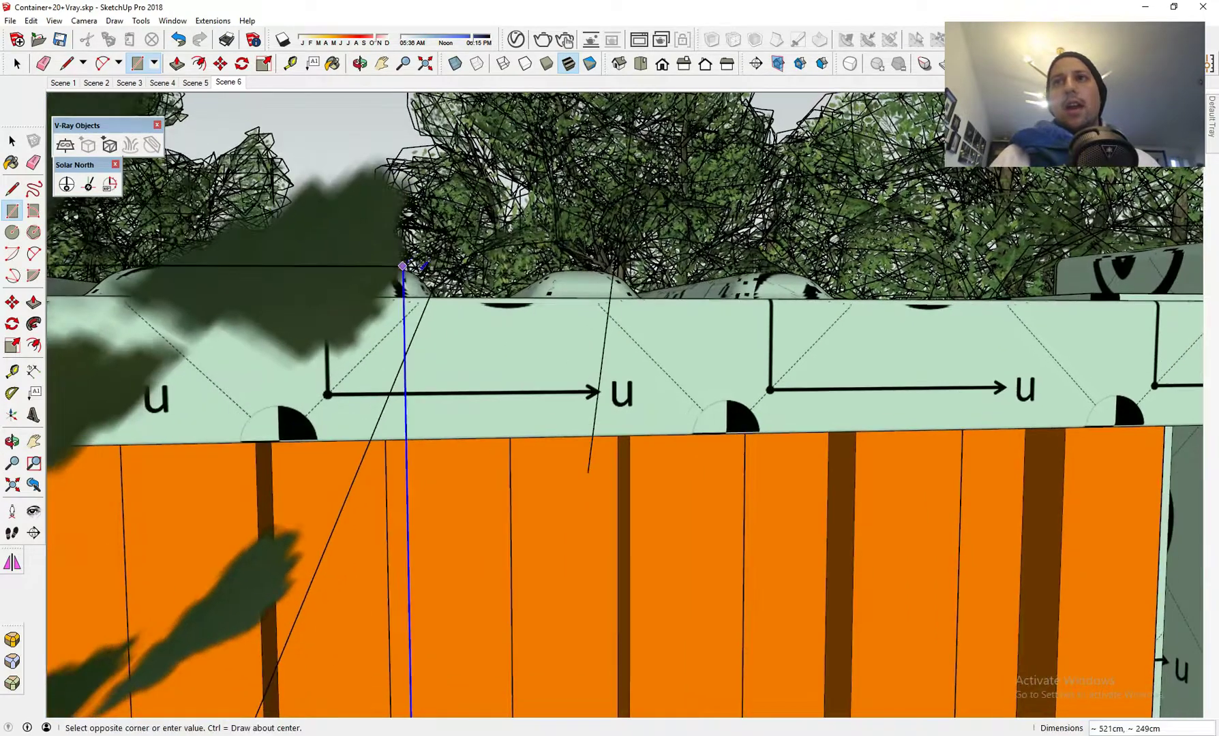
middle_click_drag(859, 516, 616, 484)
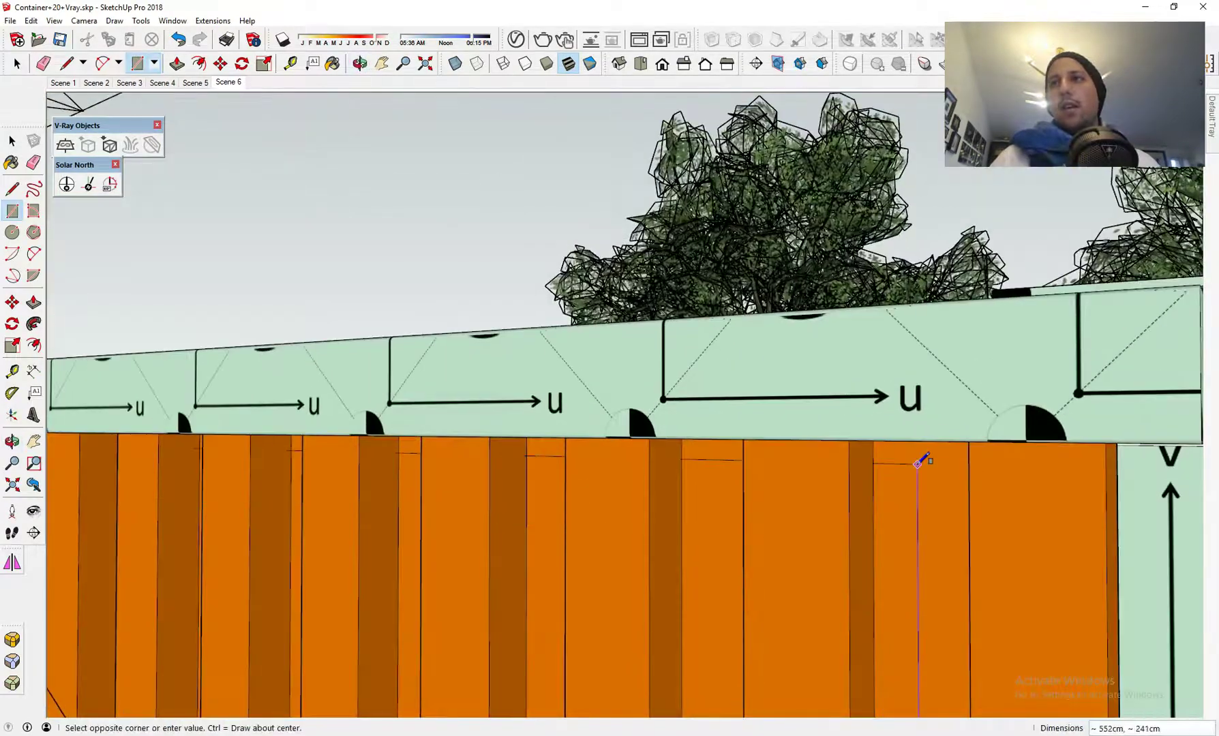
left_click(778, 486)
- Make the rectangle drawn over the corrugated wall into its own group
key("space")
left_click(730, 519)
right_click(729, 517)
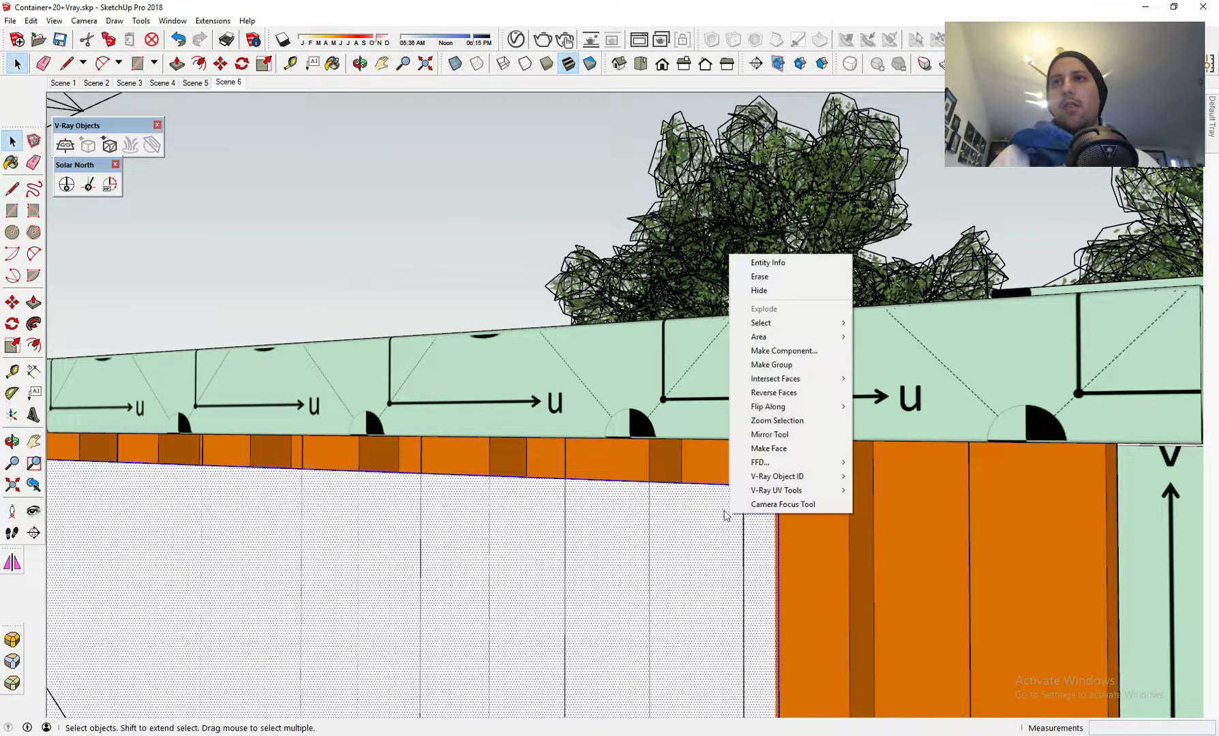
left_click(801, 366)
- Inside the rectangle's group, move its far vertical edge out to the container's corner post
double_click(767, 519)
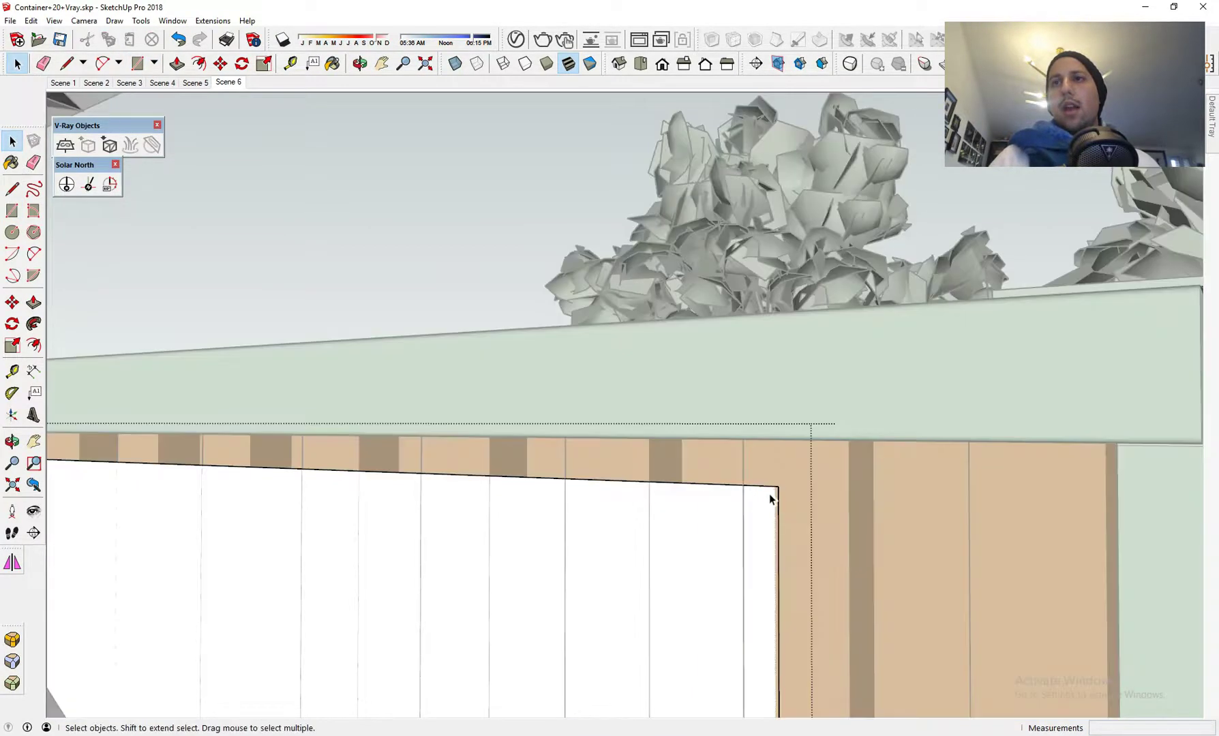
middle_click_drag(803, 649, 628, 434)
left_click(626, 436)
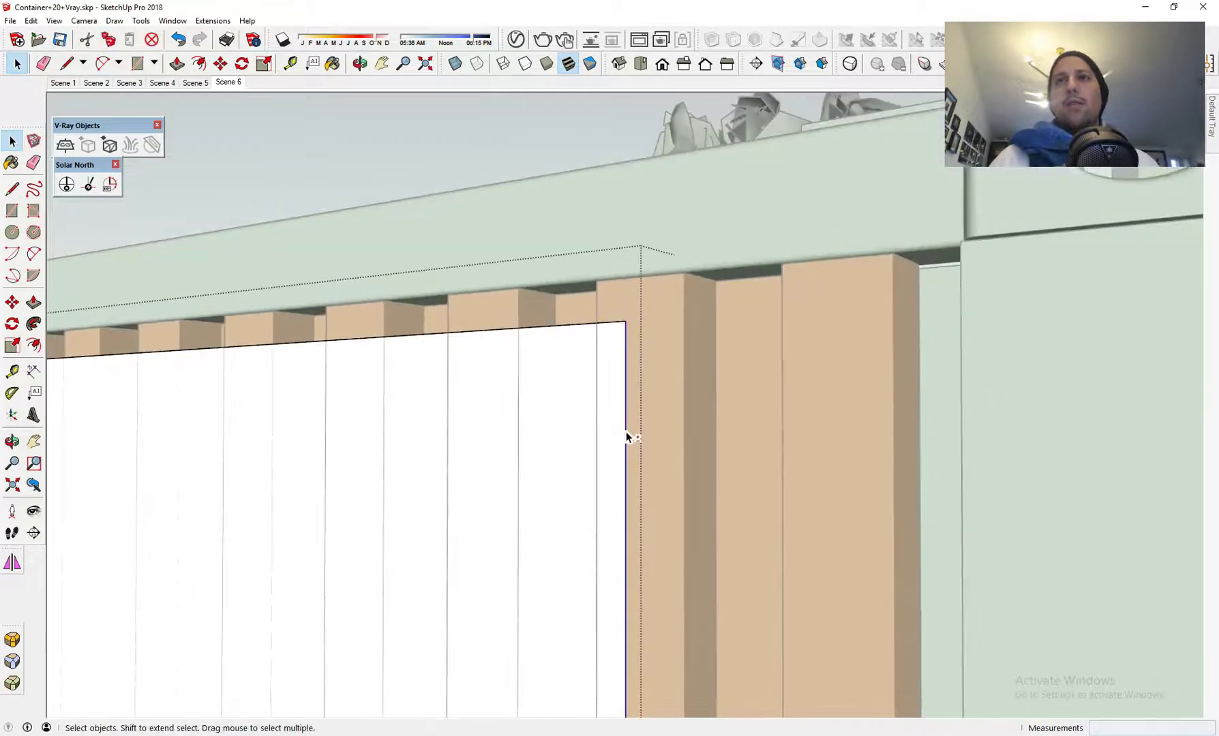
key("m")
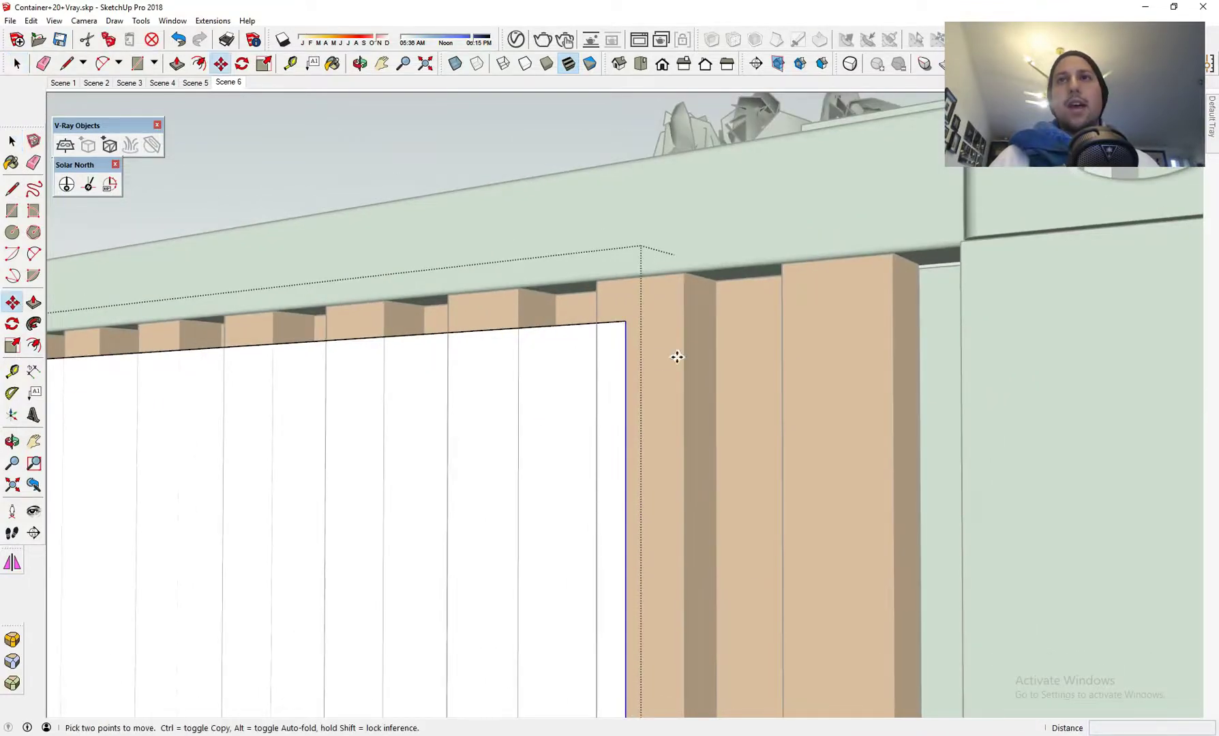
left_click(622, 370)
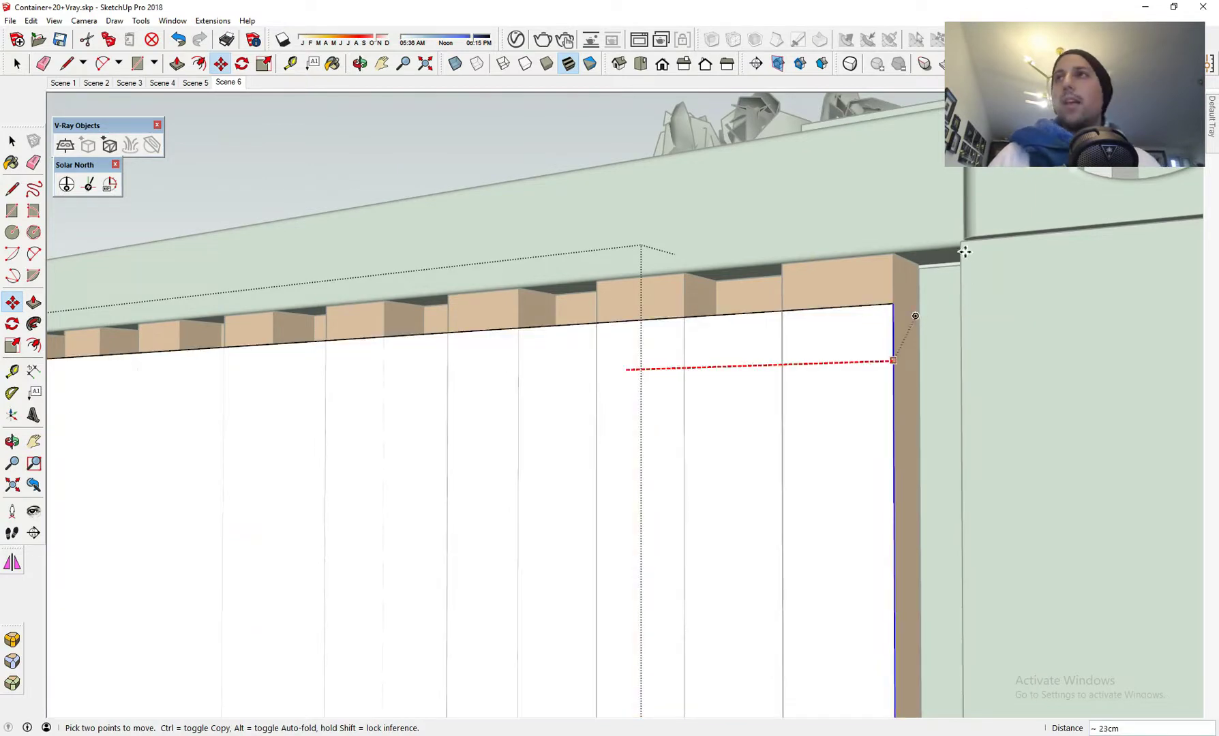
left_click(962, 251)
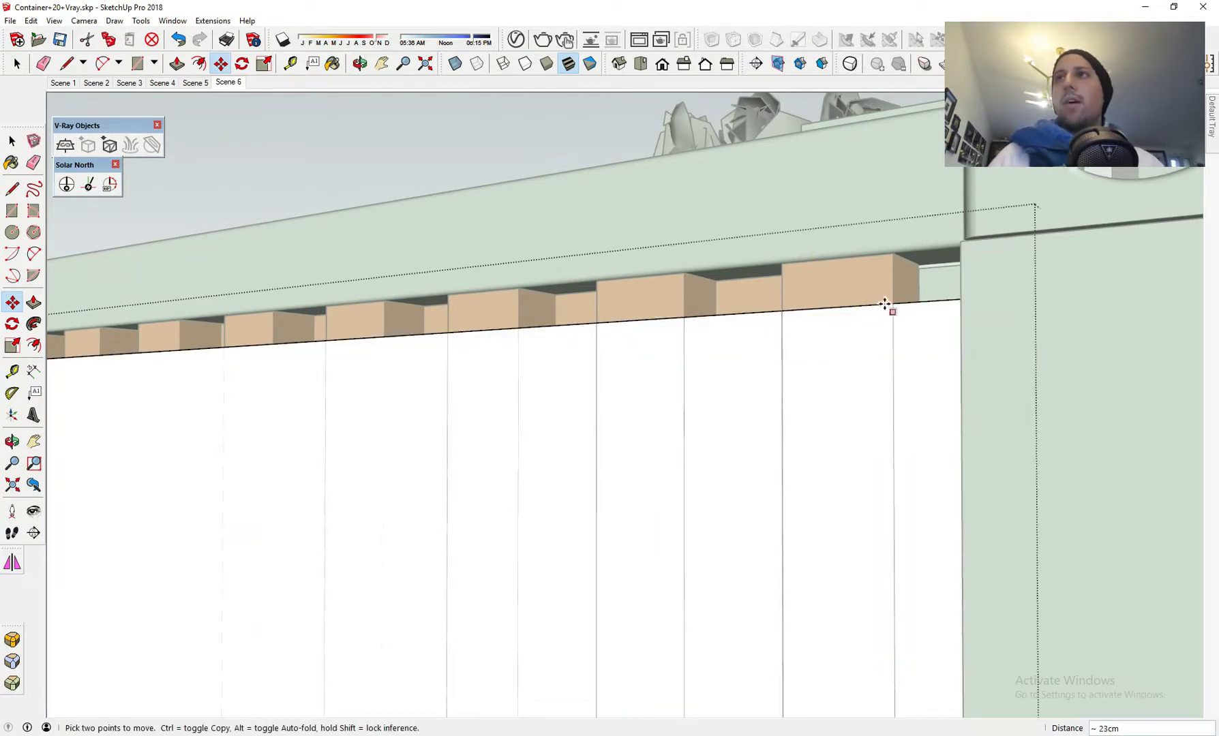
- Raise the rectangle's upper edge to meet the underside of the container's top frame beam
key("Escape")
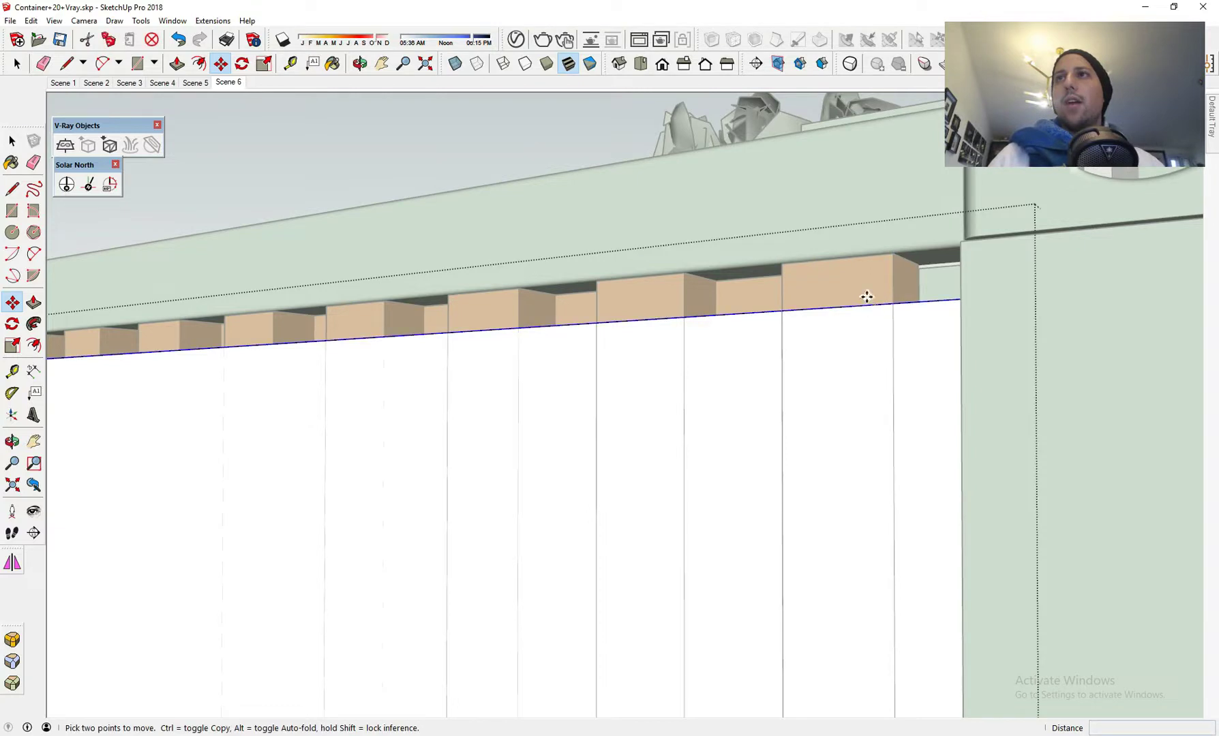
left_click(866, 296)
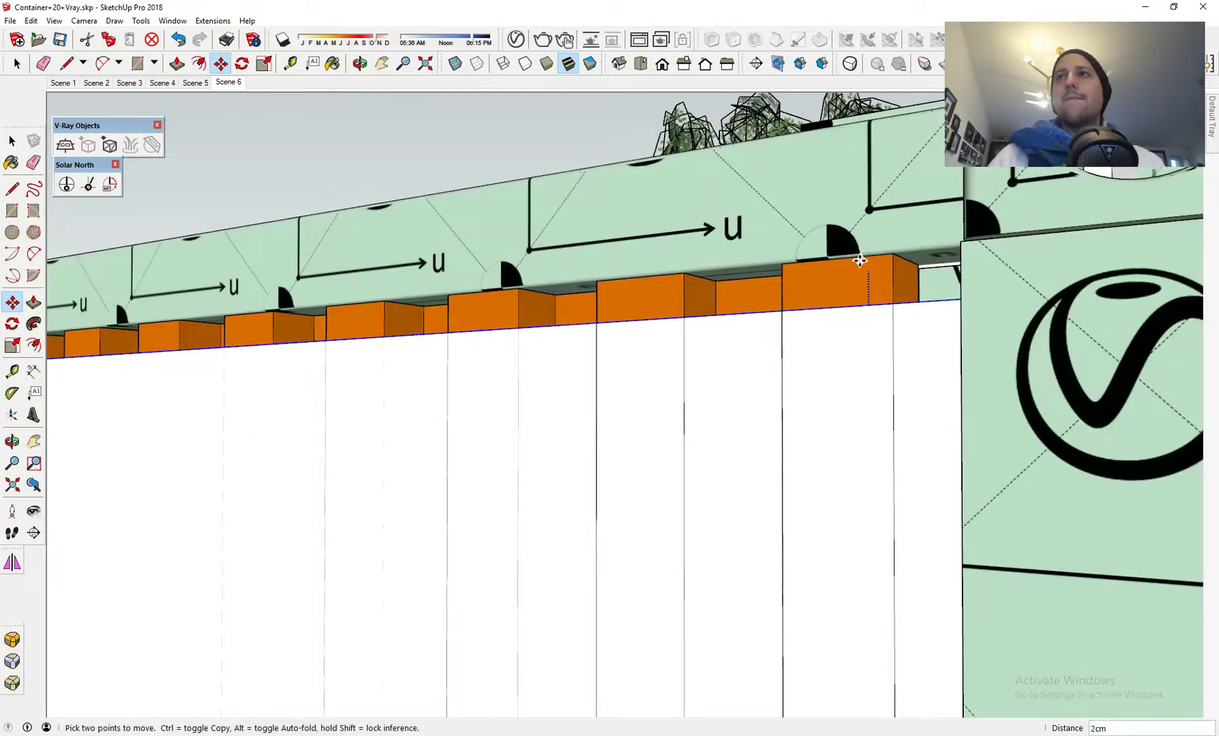
left_click(862, 259)
middle_click_drag(797, 370, 1012, 288)
key("space")
- From the Scene 6 view, move the white panel face straight outward along the green axis, away from the corrugated wall
scroll(851, 446, "up", 5)
scroll(954, 276, "up", 4)
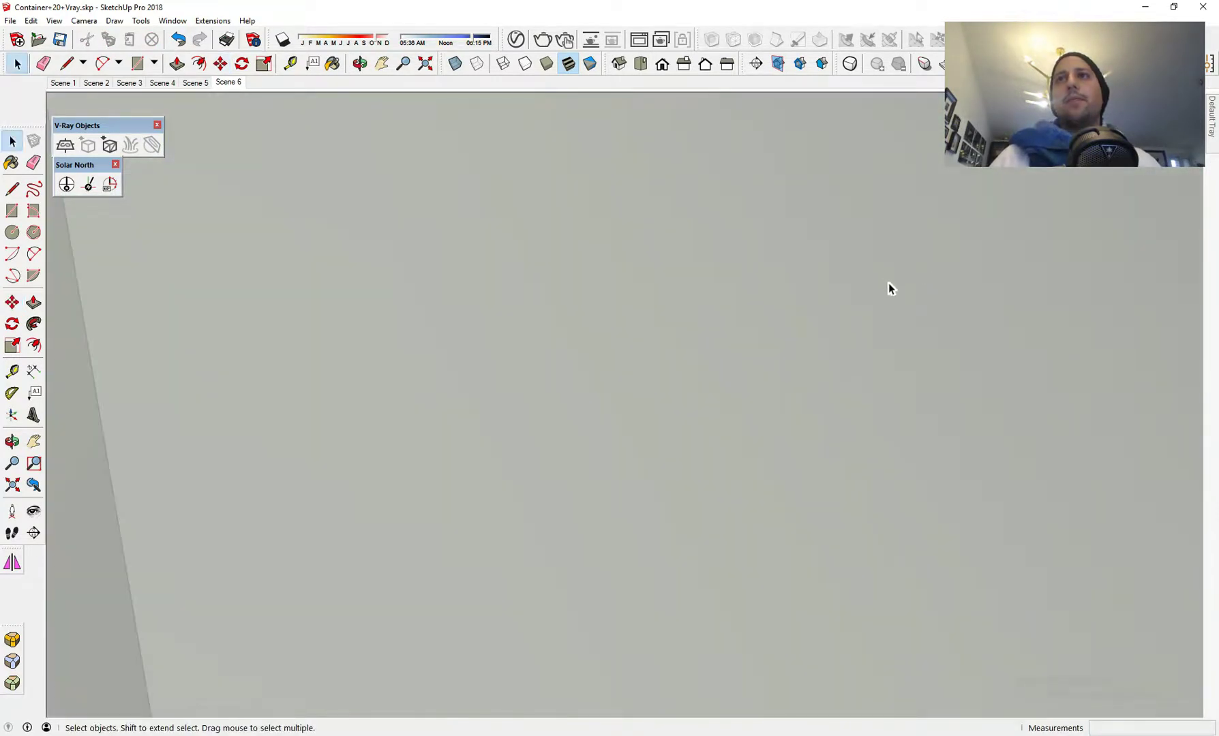
scroll(893, 285, "down", 4)
middle_click_drag(884, 290, 173, 137)
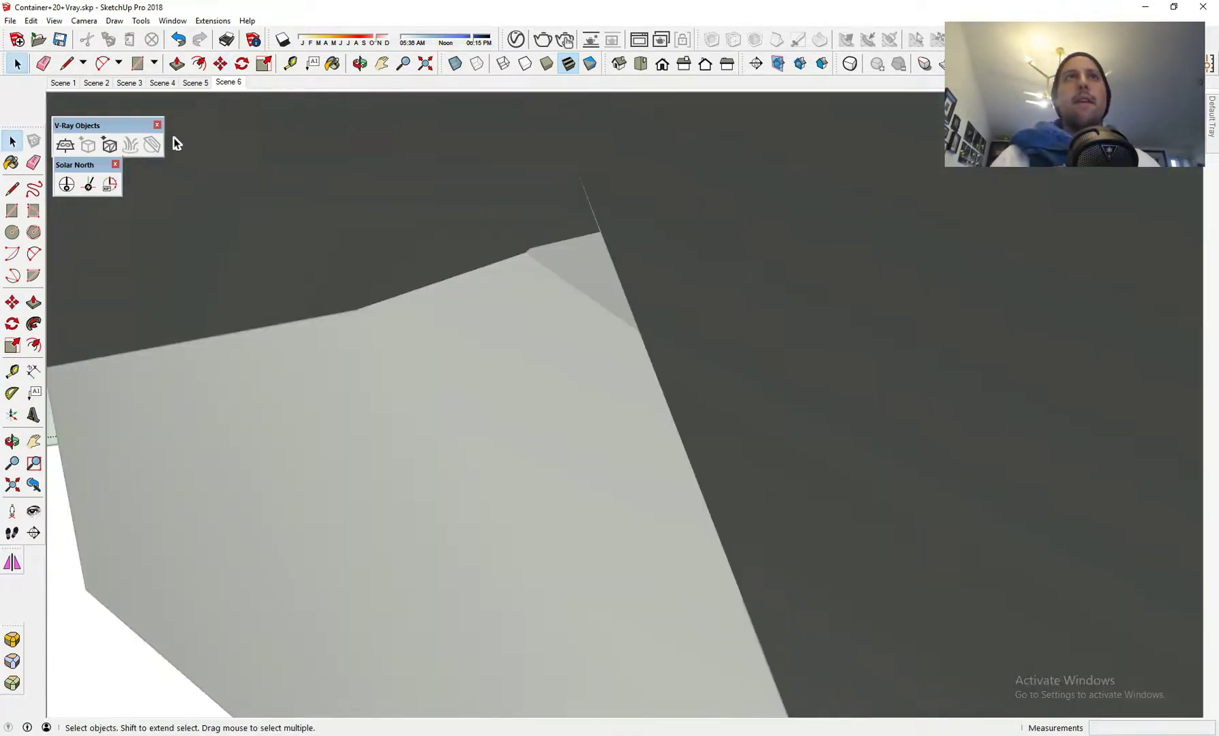
left_click(236, 84)
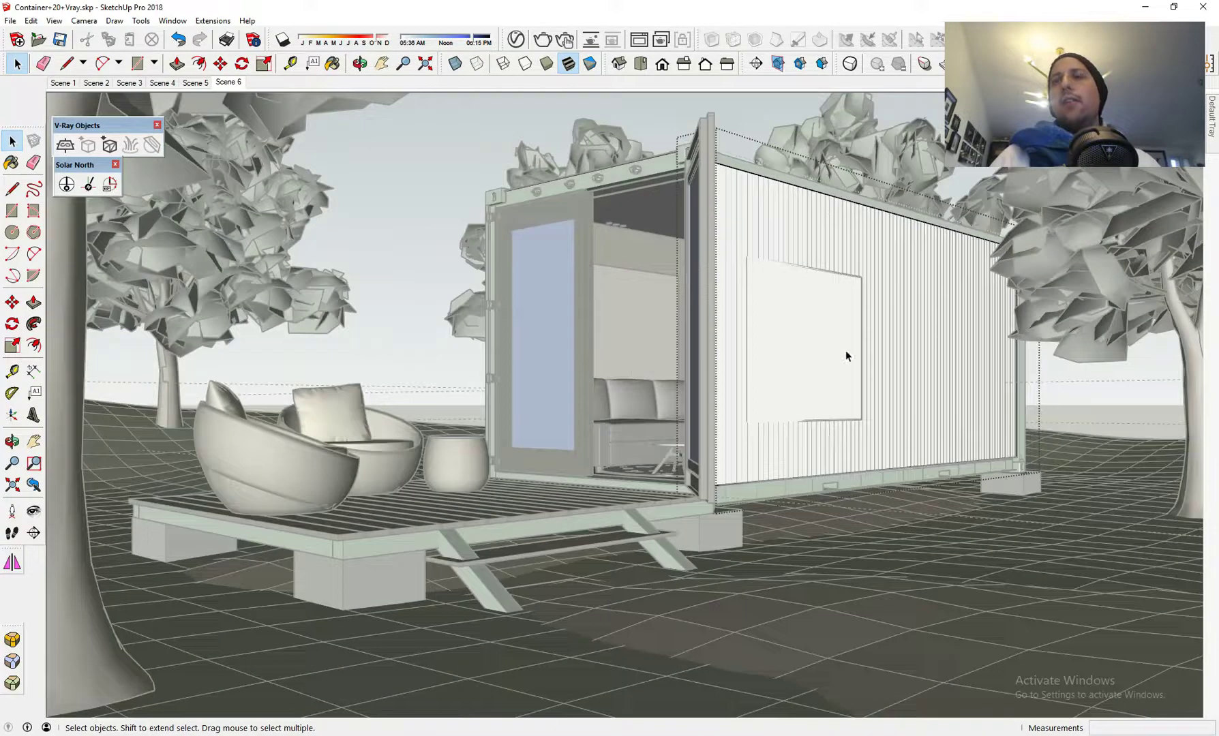
left_click(840, 350)
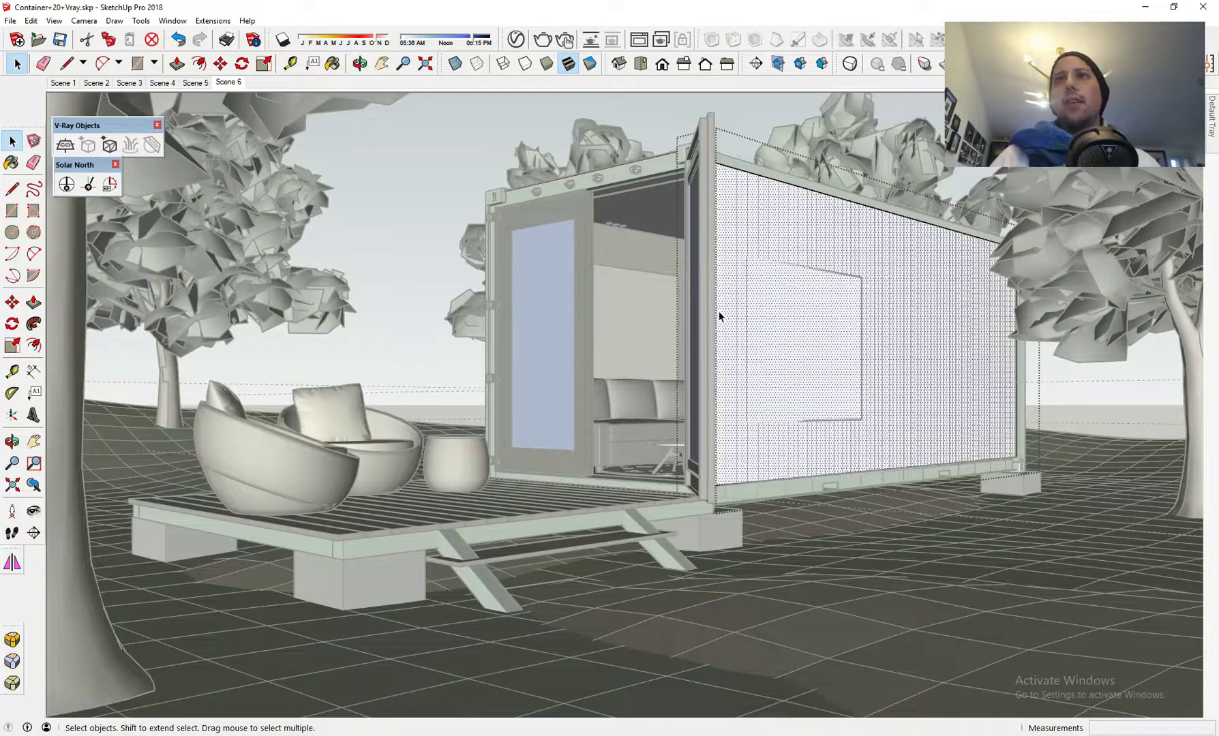
key("m")
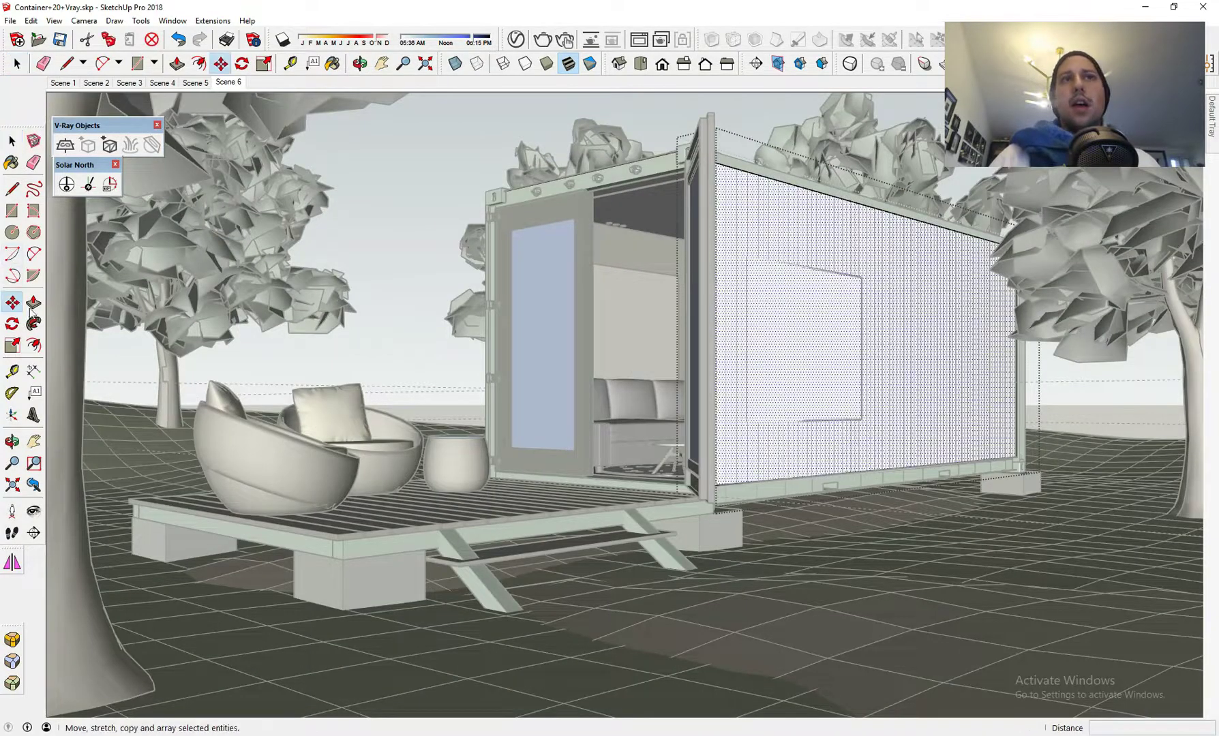
left_click(905, 531)
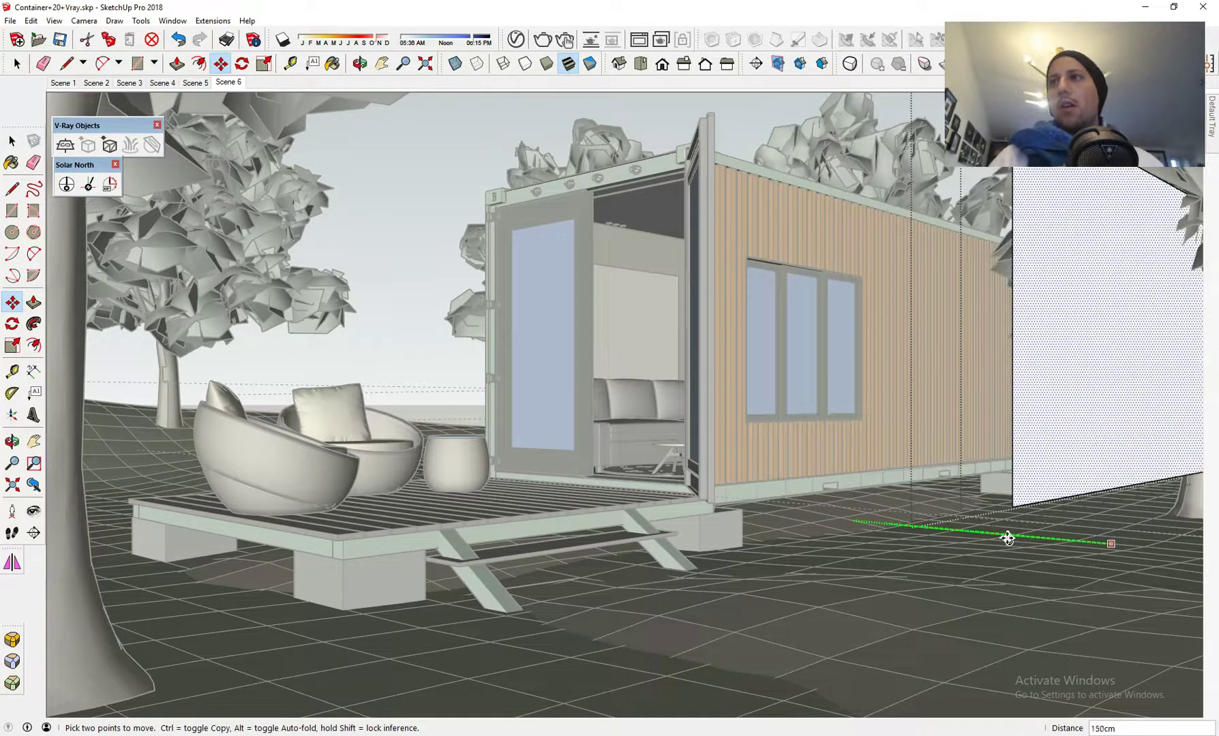
key("Escape")
key("space")
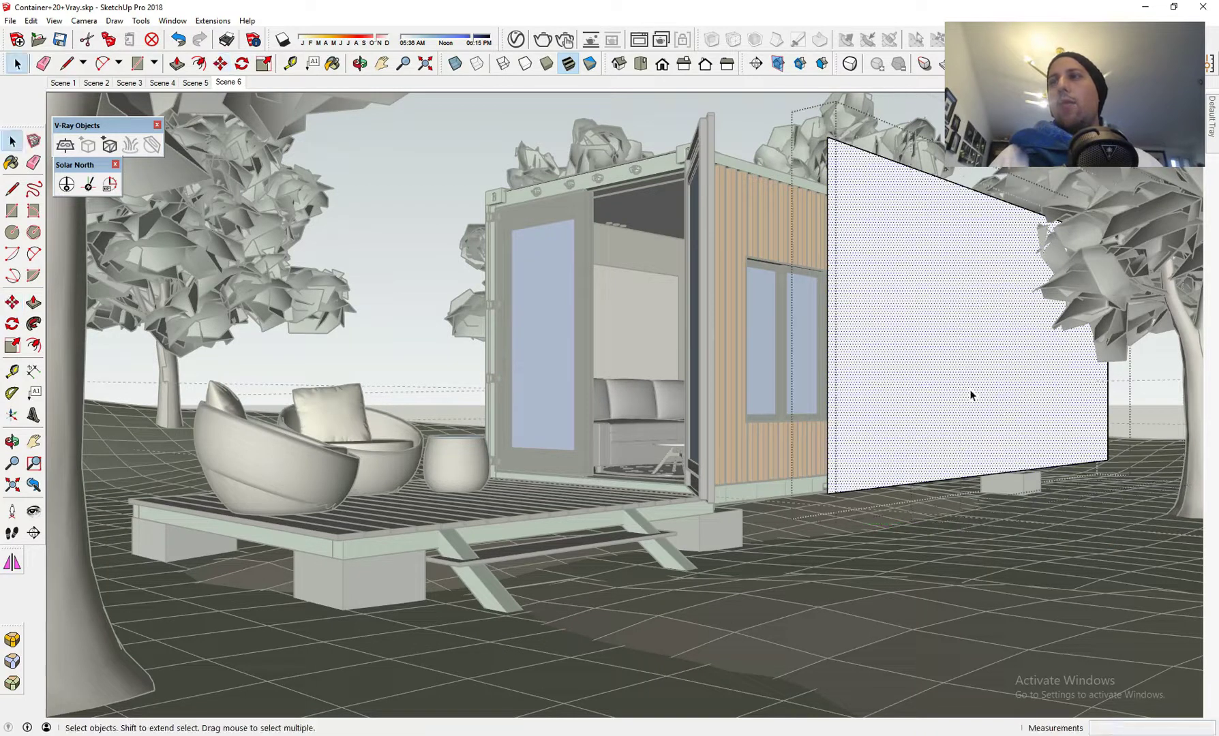
- Look through the carpet and fabric, Brick, Cladding and Siding, and Synthetic Surfaces collections for a material for the panel
mouse_move(1216, 142)
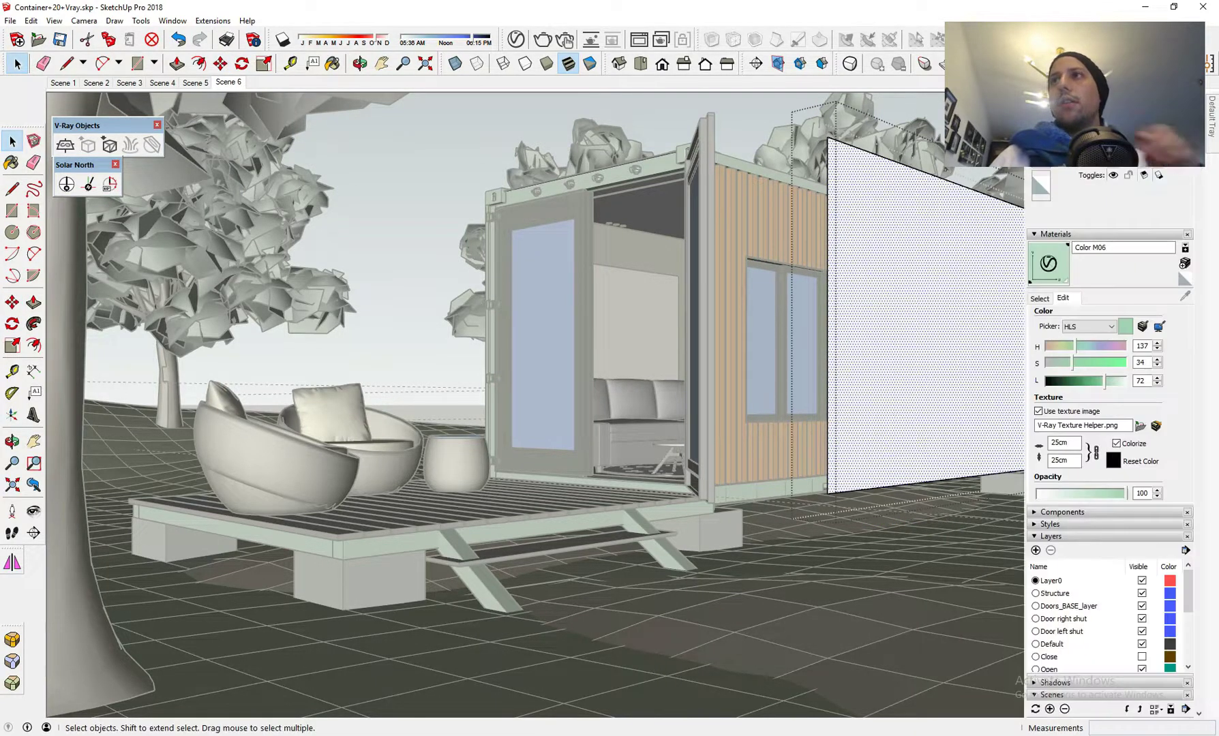
left_click(1041, 298)
left_click(1108, 316)
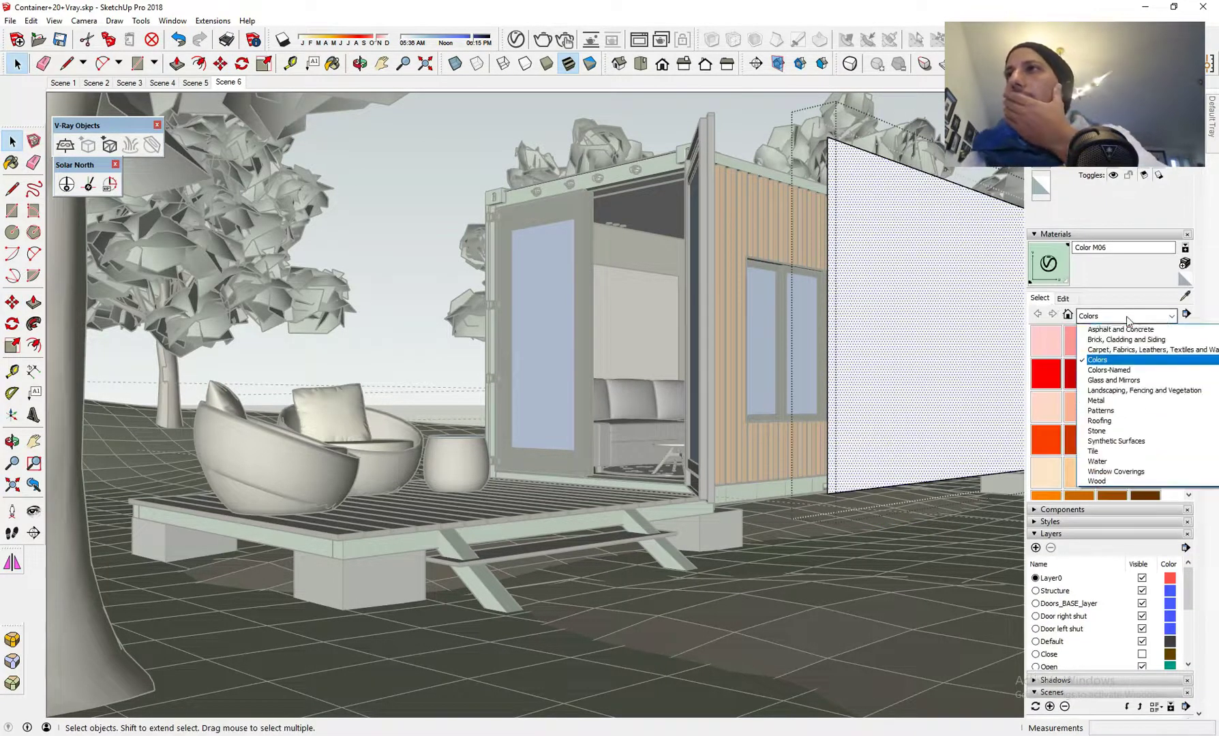
left_click(1155, 351)
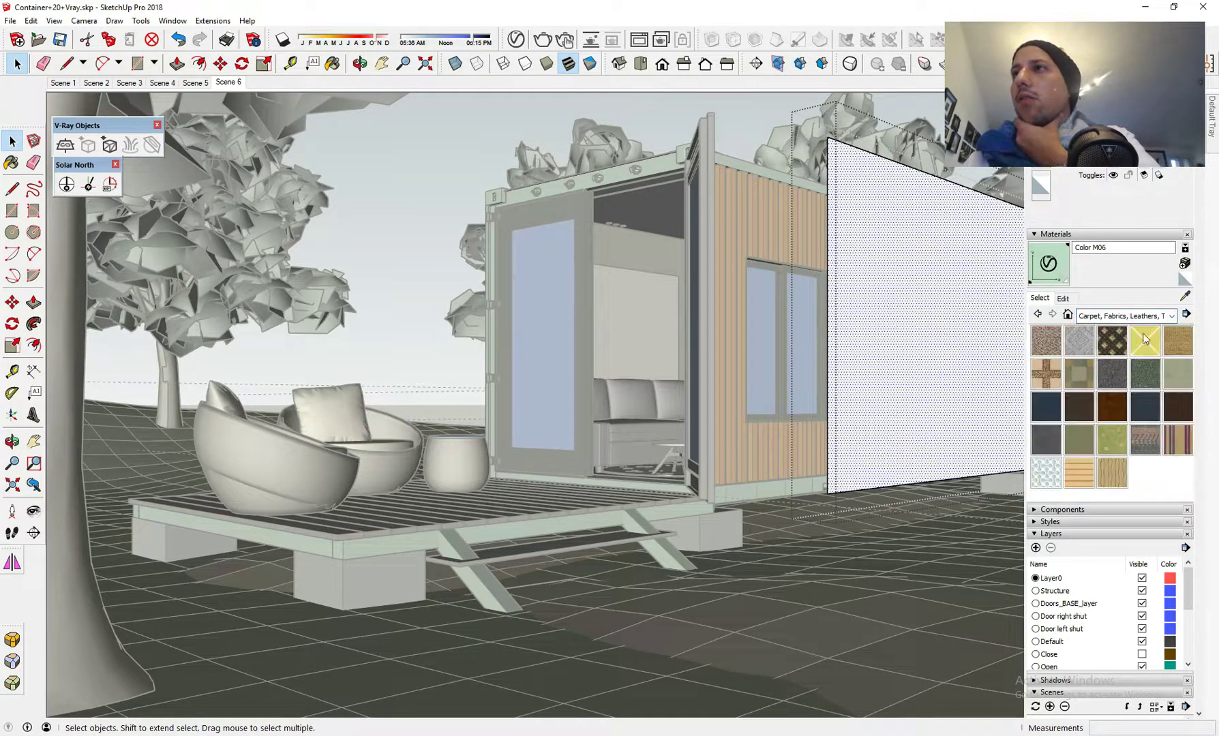
left_click(1138, 317)
left_click(1132, 339)
left_click(1131, 317)
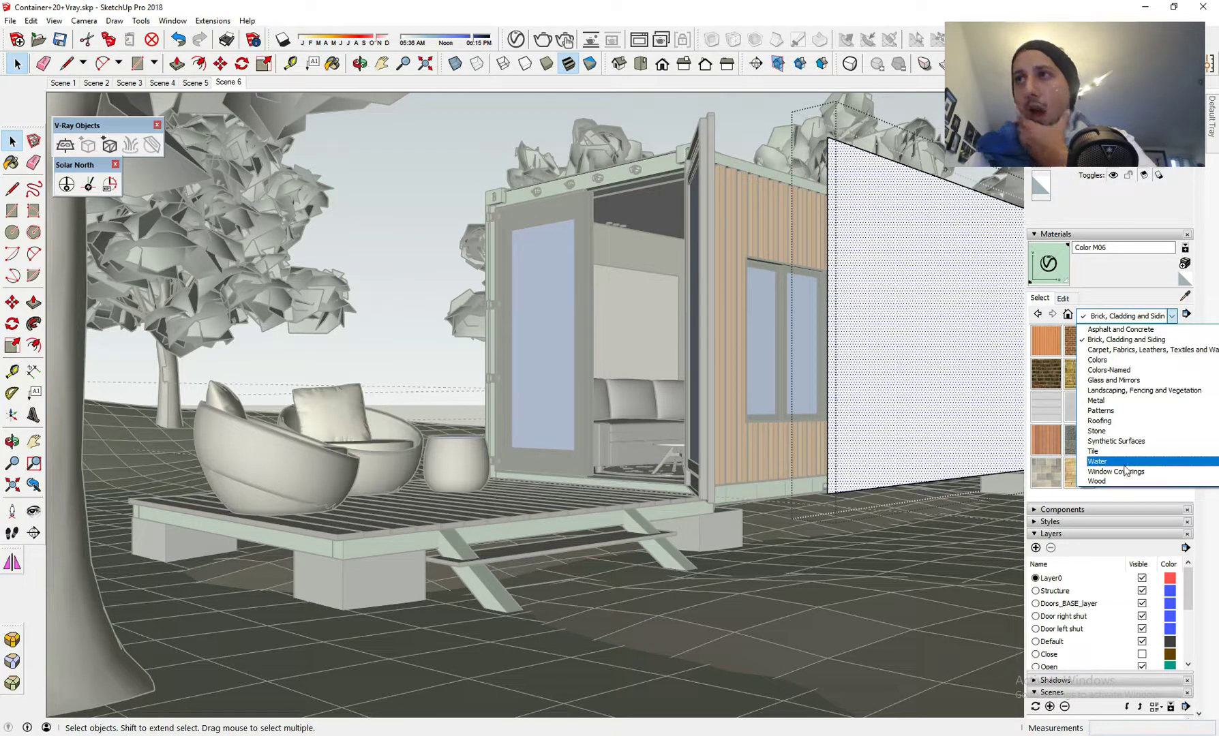
left_click(1124, 442)
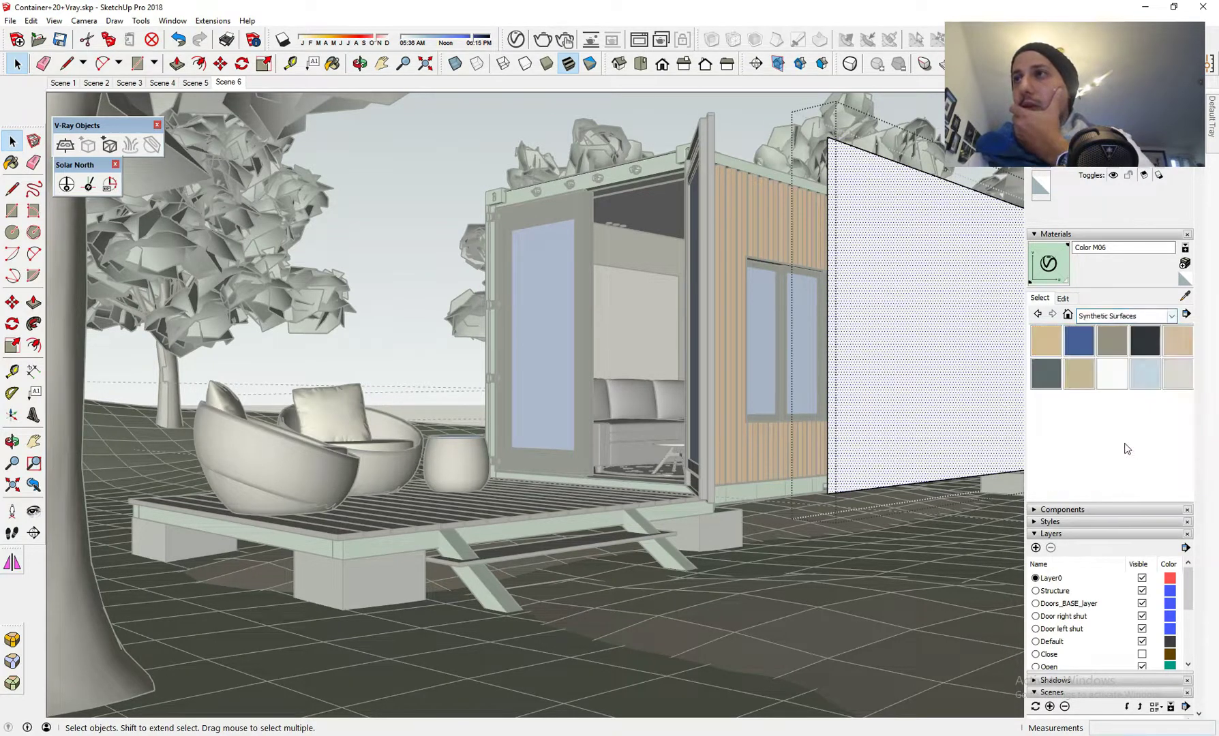
- Apply the Ceramic Tile material from the Patterns collection to the white panel face
left_click(1137, 317)
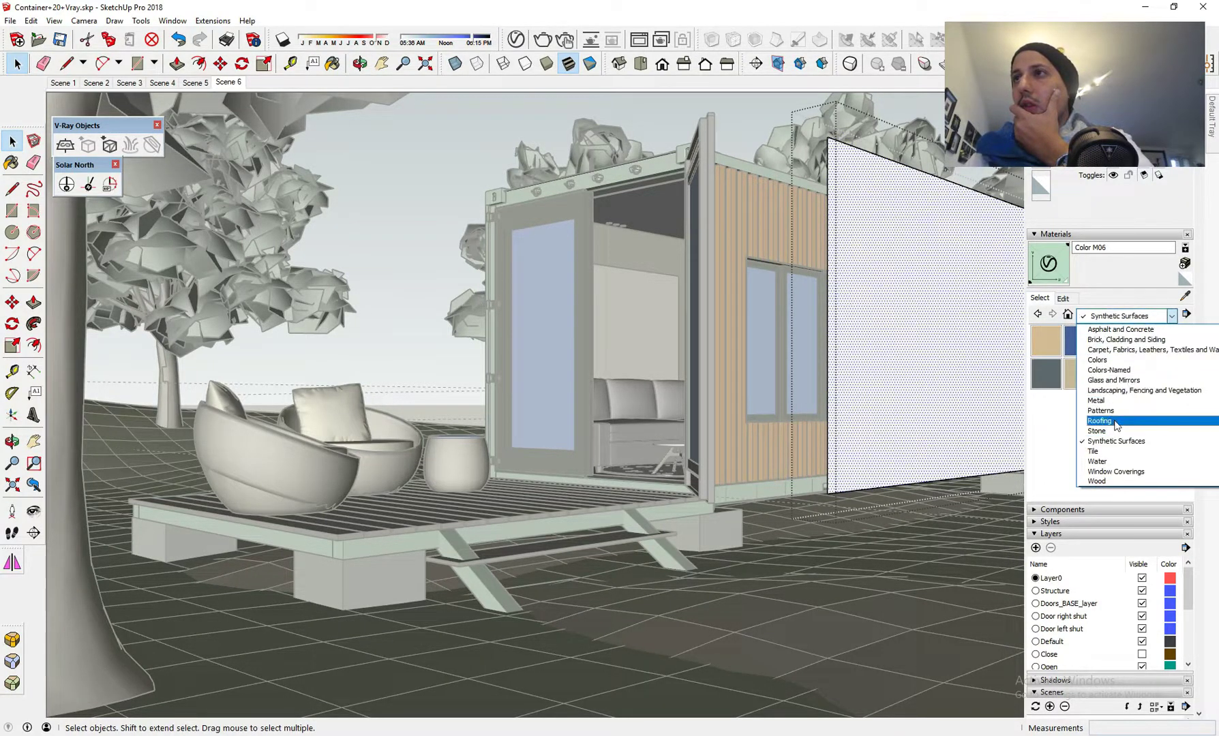
left_click(1115, 411)
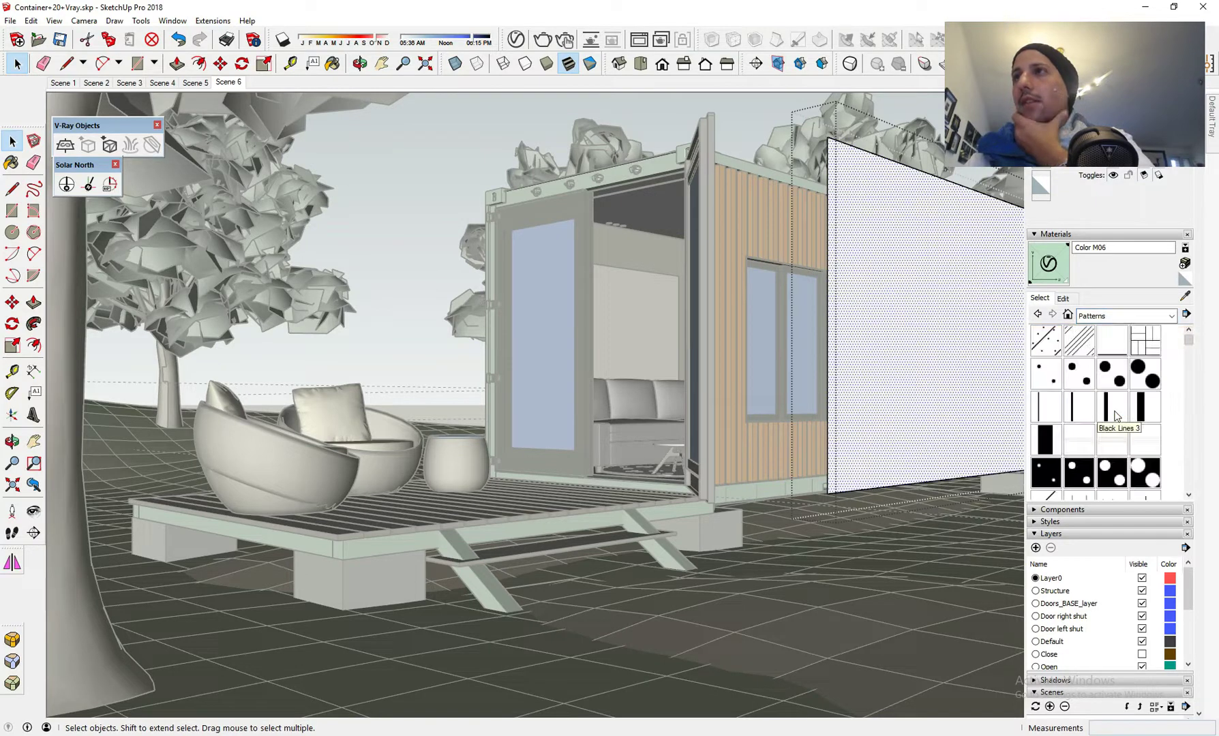
scroll(1116, 416, "down", 2)
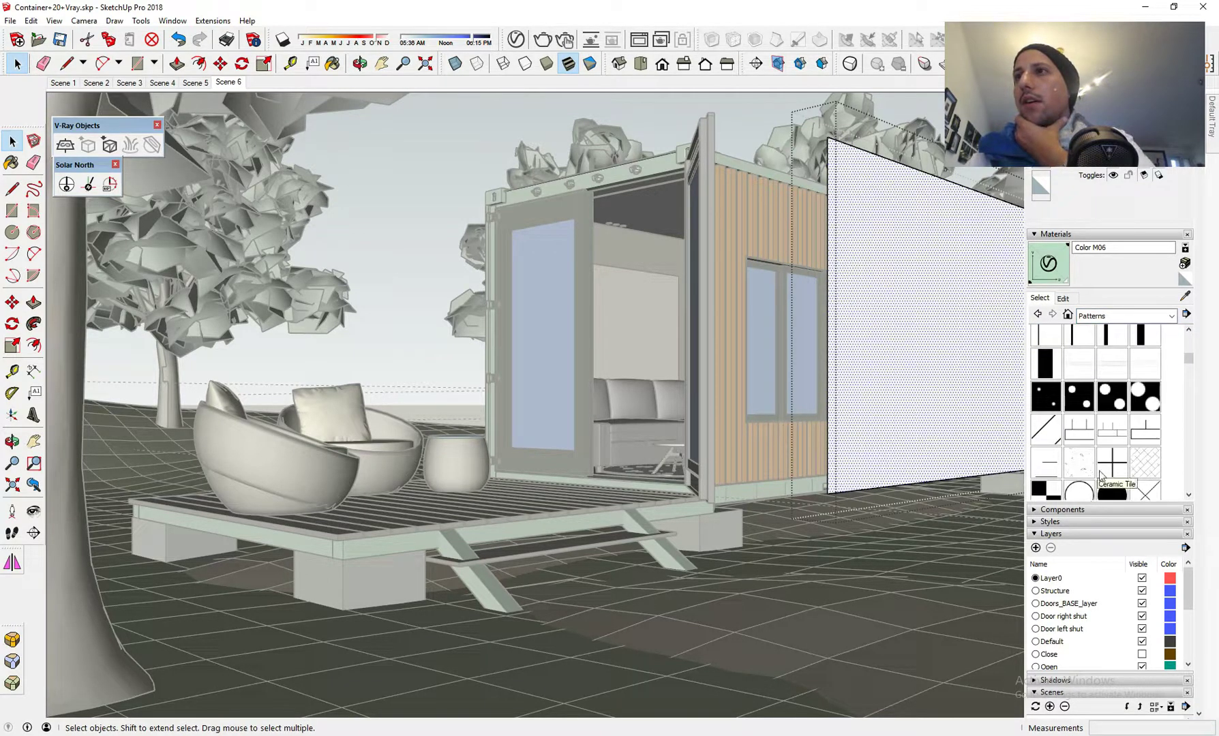
left_click(1100, 475)
middle_click_drag(890, 362, 769, 390)
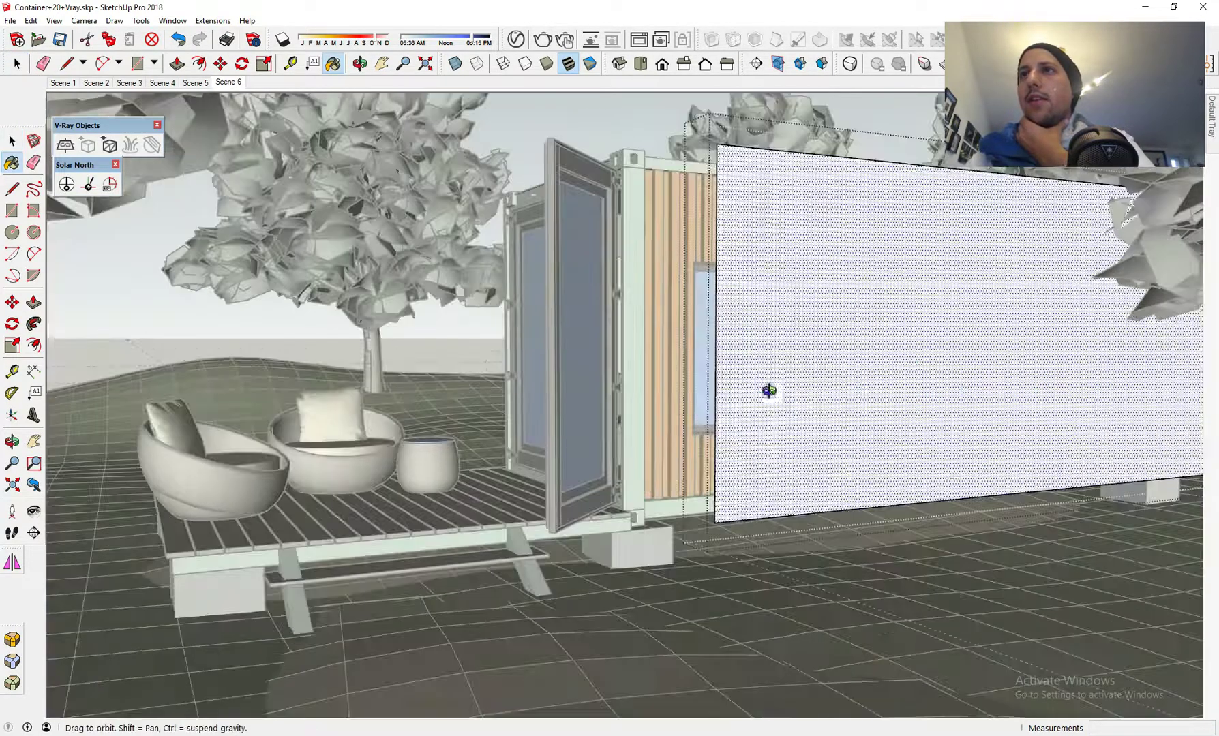
scroll(831, 379, "up", 3)
middle_click_drag(855, 393, 724, 364)
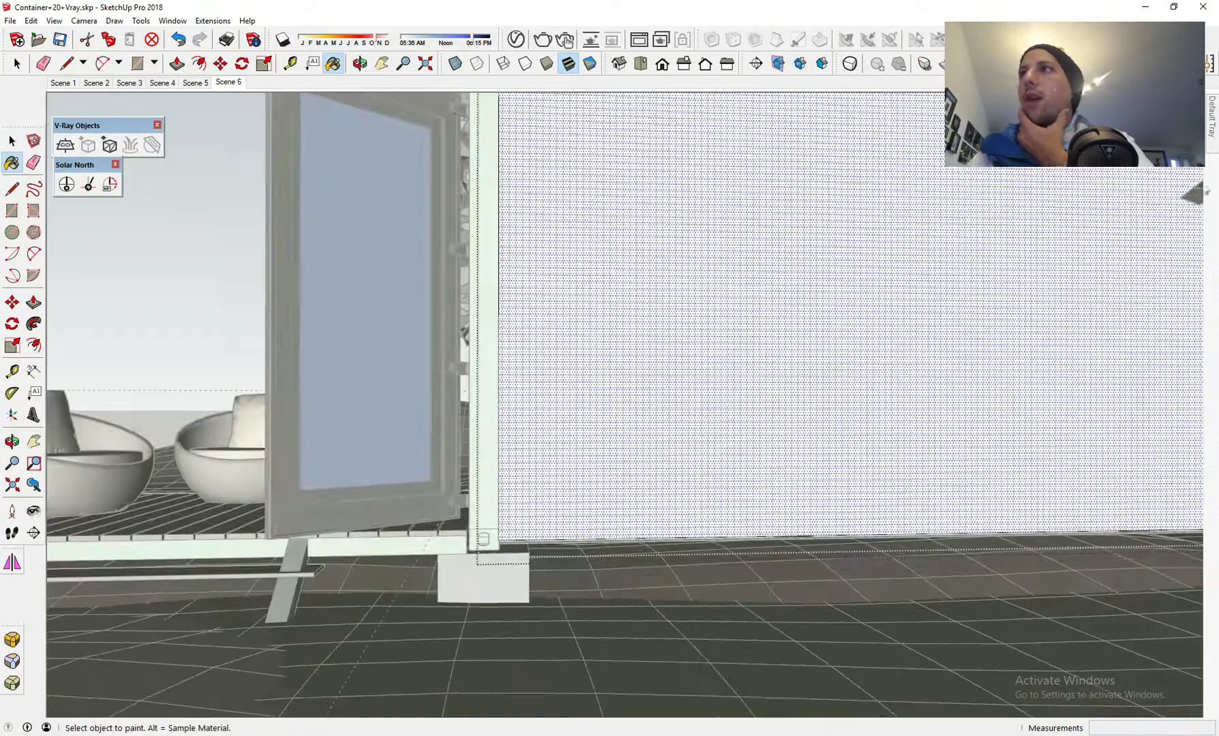
- Set the Ceramic Tile texture size on the panel to 50 cm
mouse_move(1212, 131)
left_click(1066, 299)
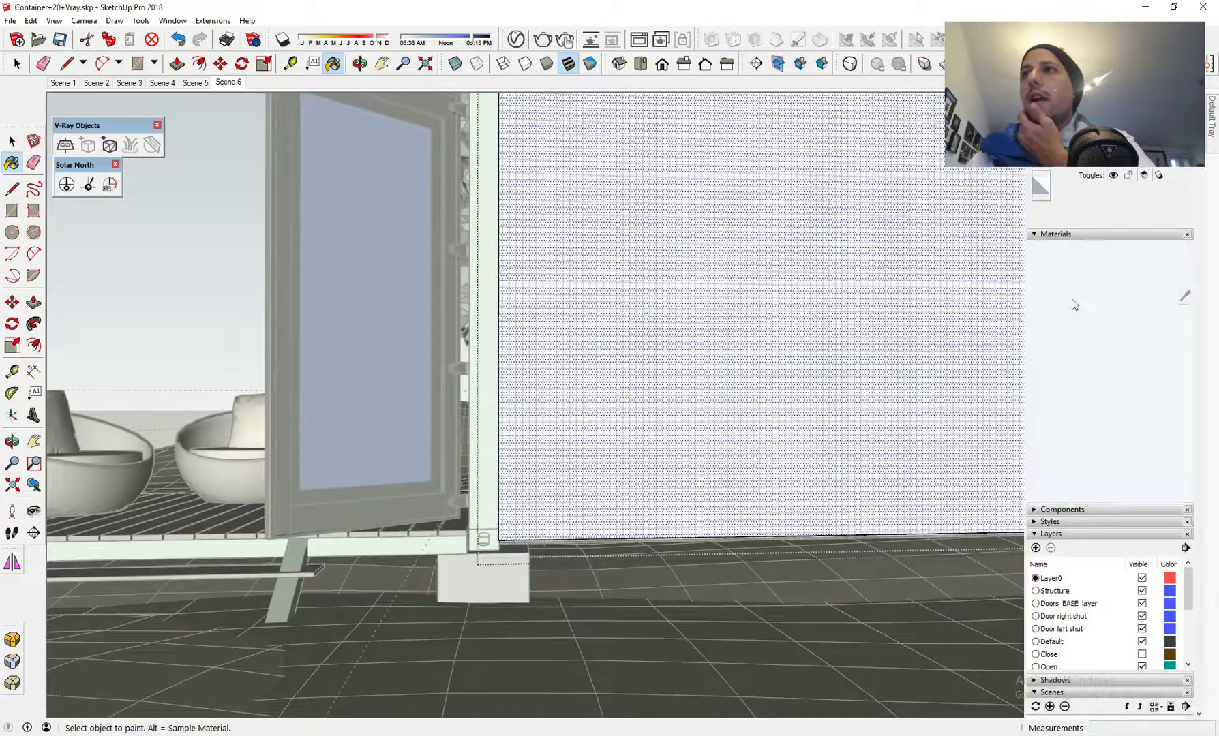
double_click(1062, 443)
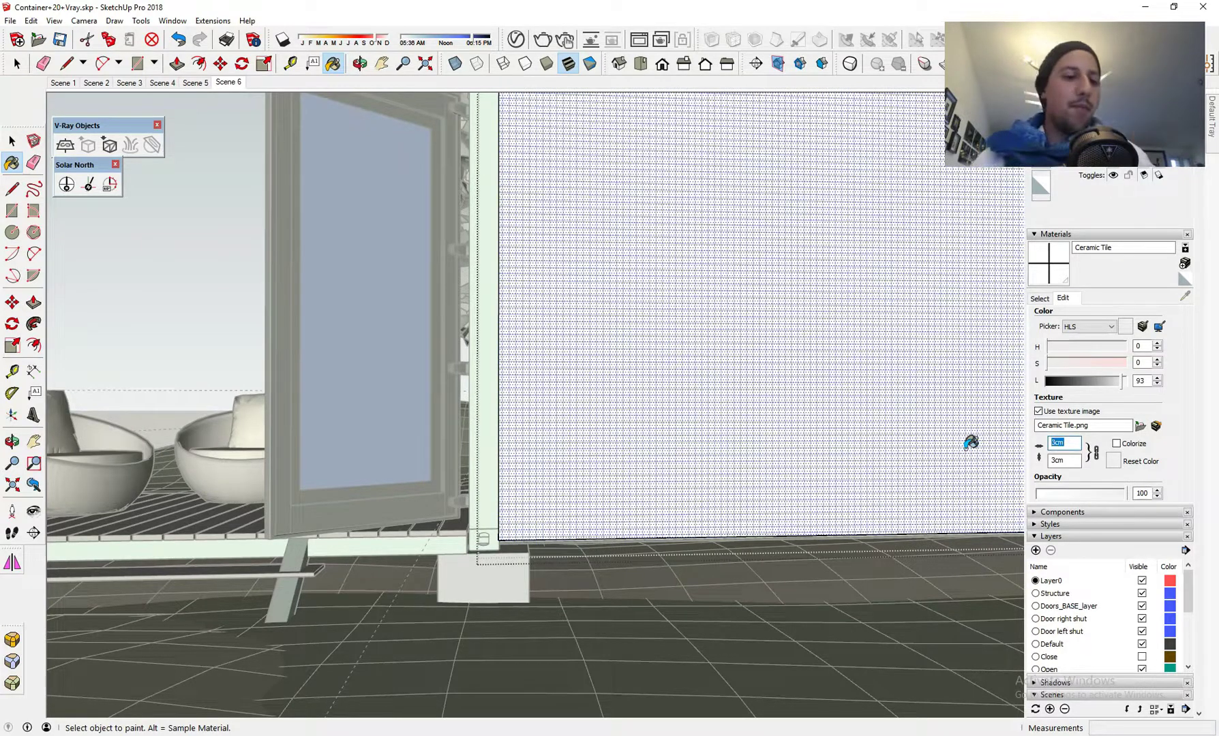
type("15")
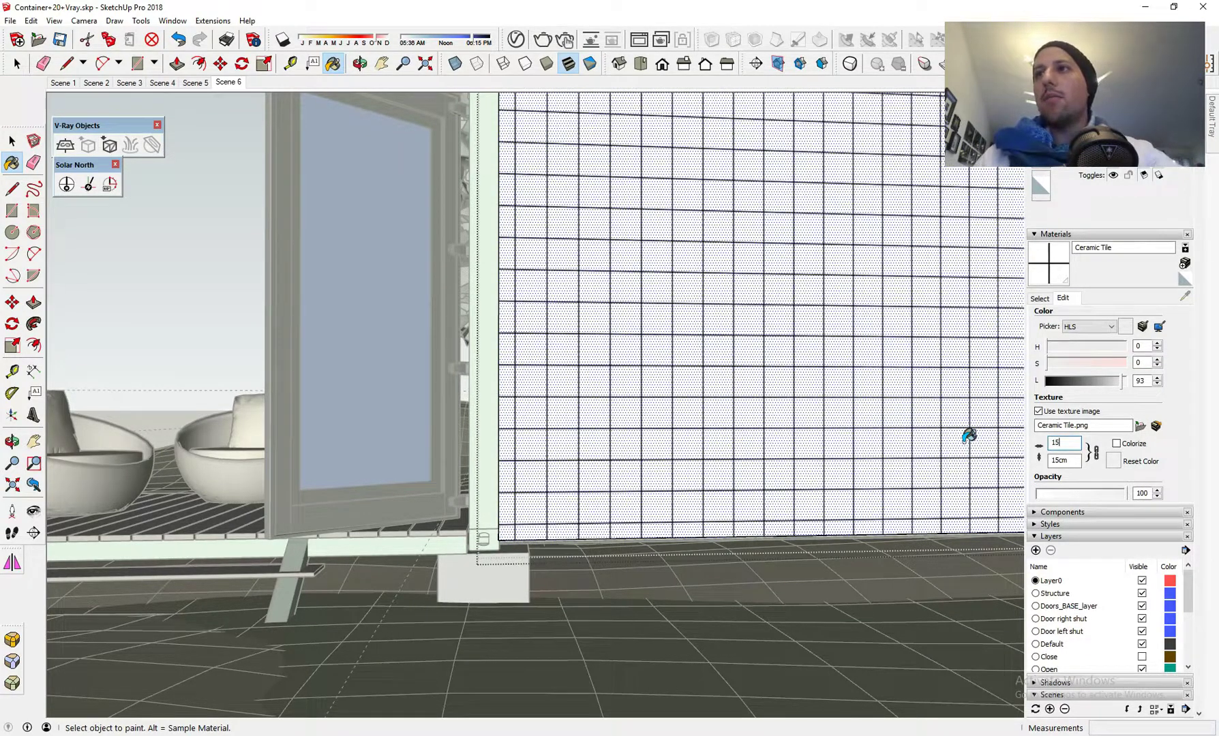
key("BackSpace")
key("BackSpace")
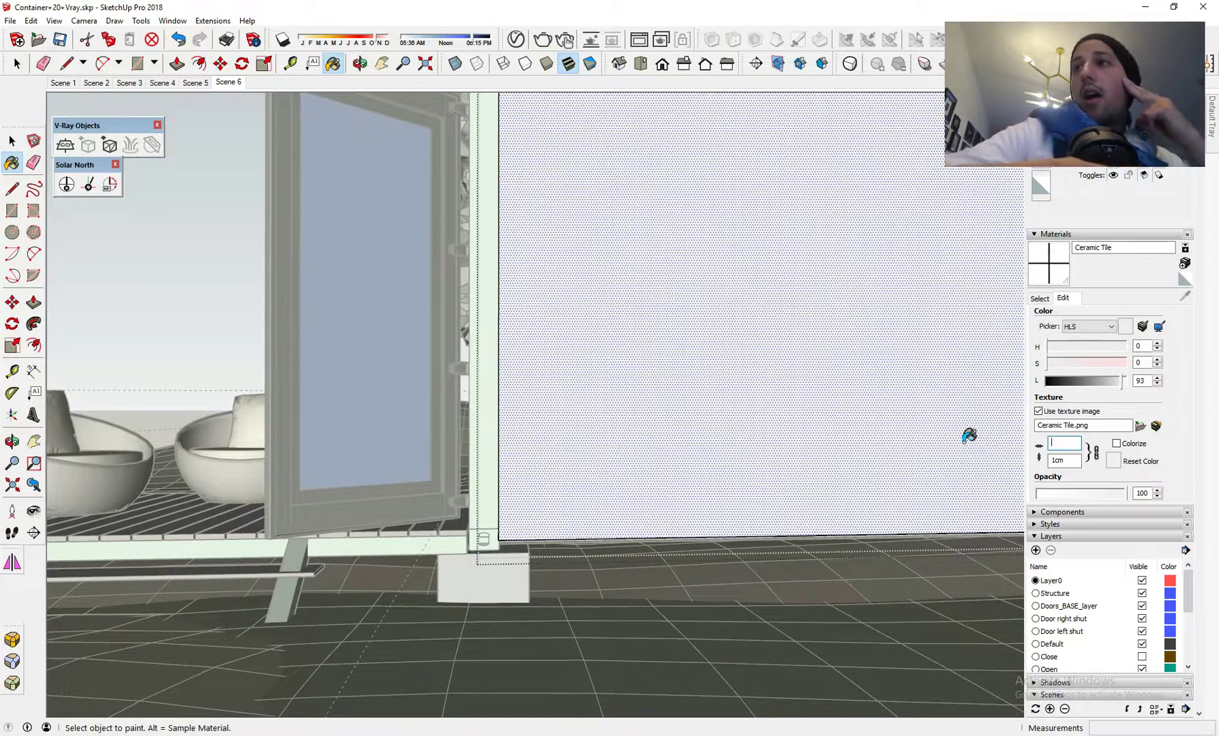
type("50")
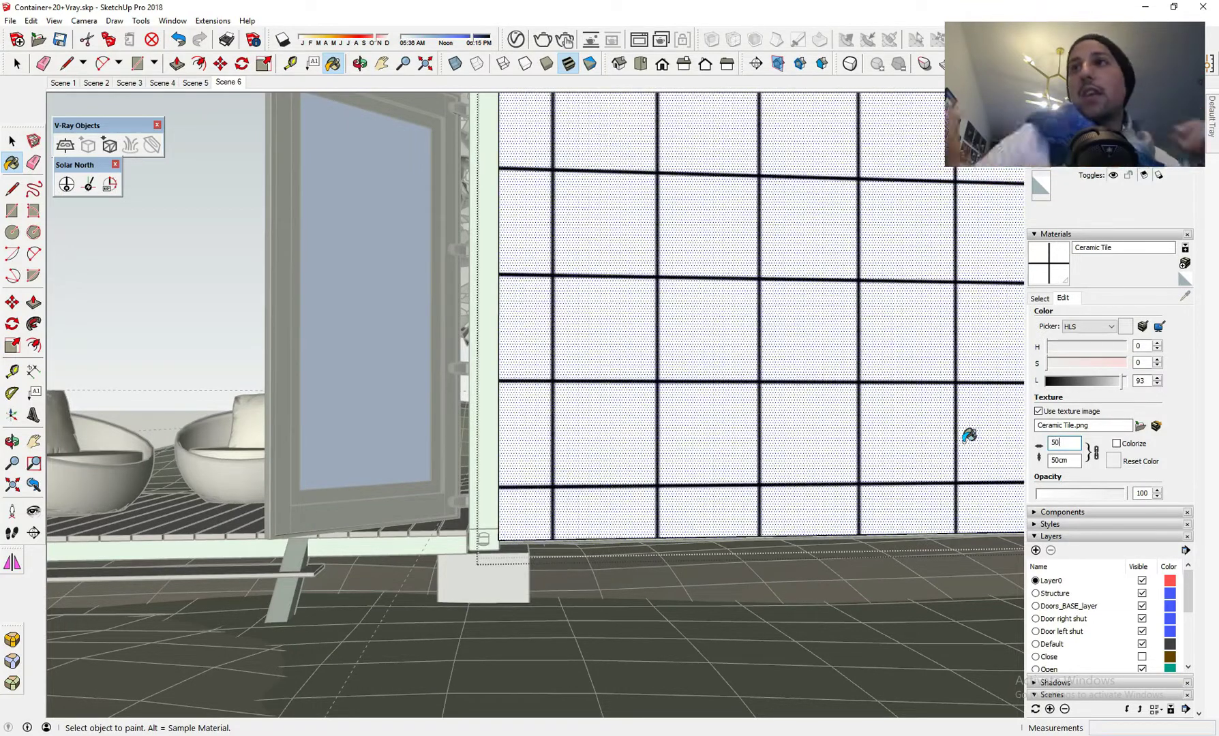
- Start positioning the panel's texture and shift it so the grid lines meet the panel's lower corner nearest the door
middle_click_drag(654, 354, 627, 377)
key("space")
right_click(628, 379)
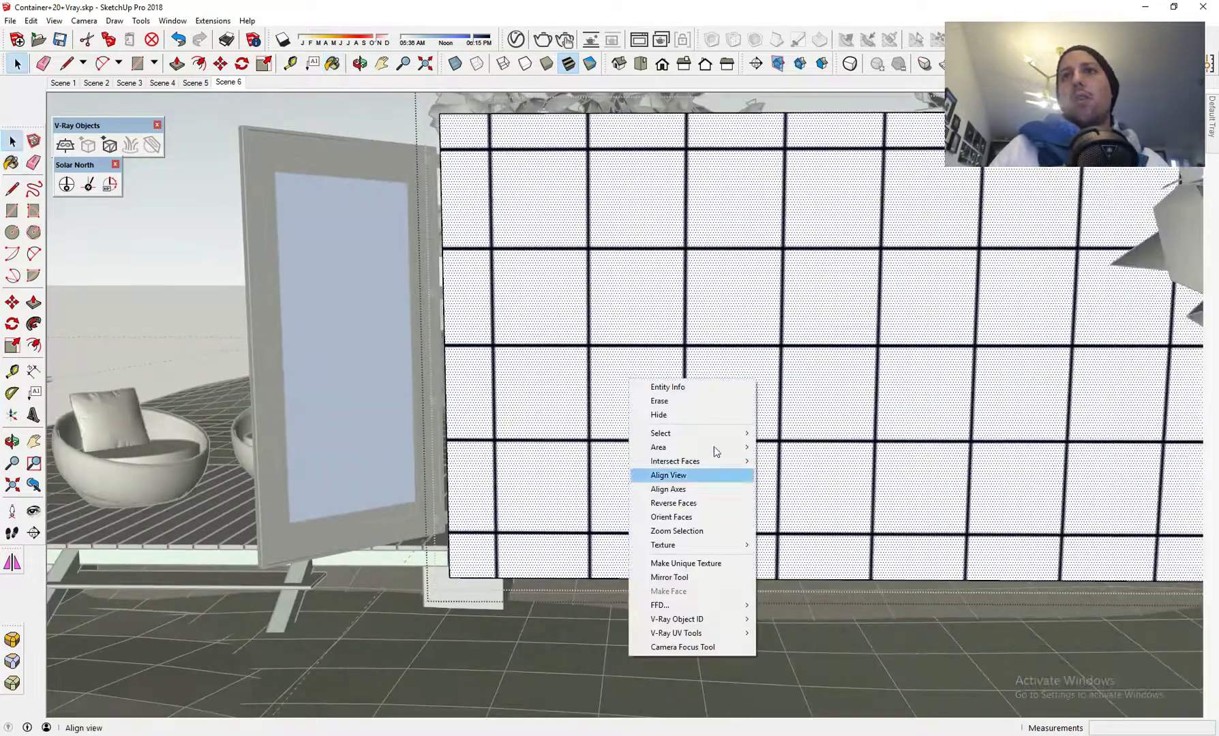
mouse_move(721, 544)
left_click(783, 545)
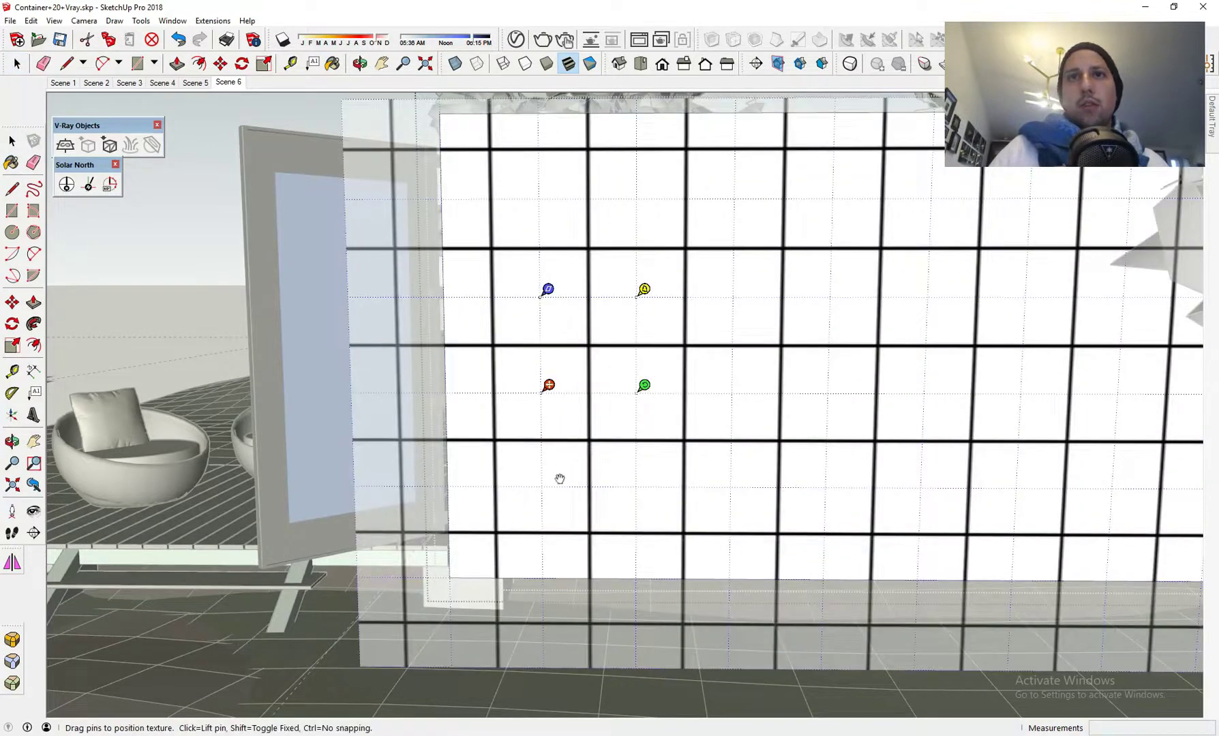
left_click_drag(559, 479, 540, 496)
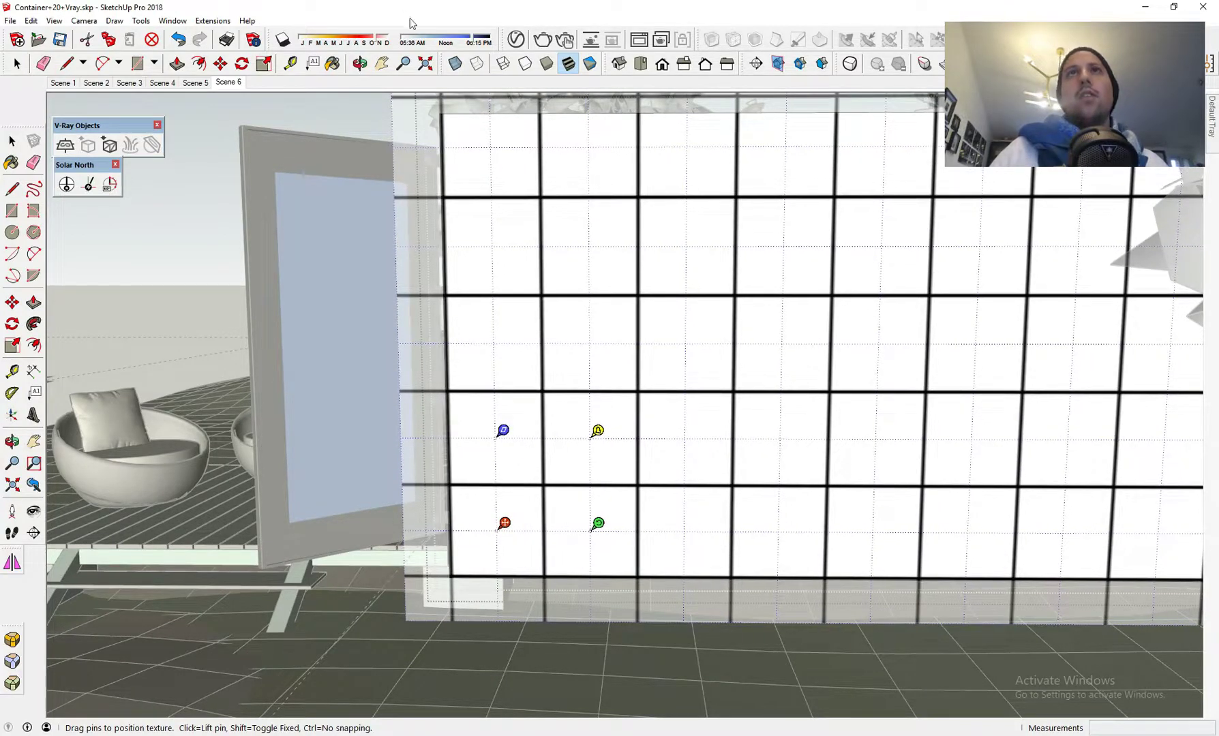
- Anchor the texture's origin pin at that lower corner and scale the texture so a grid line meets the panel's upper edge
left_click_drag(600, 523, 596, 526)
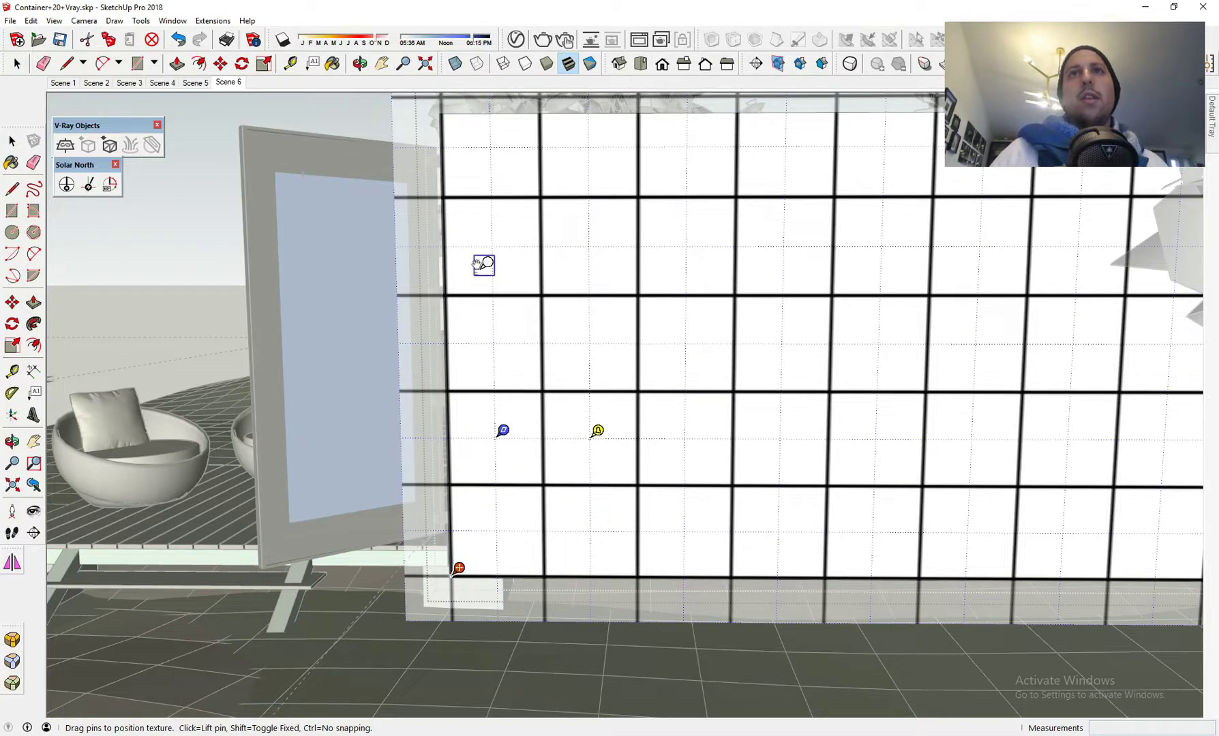
middle_click_drag(458, 112, 464, 171, "shift")
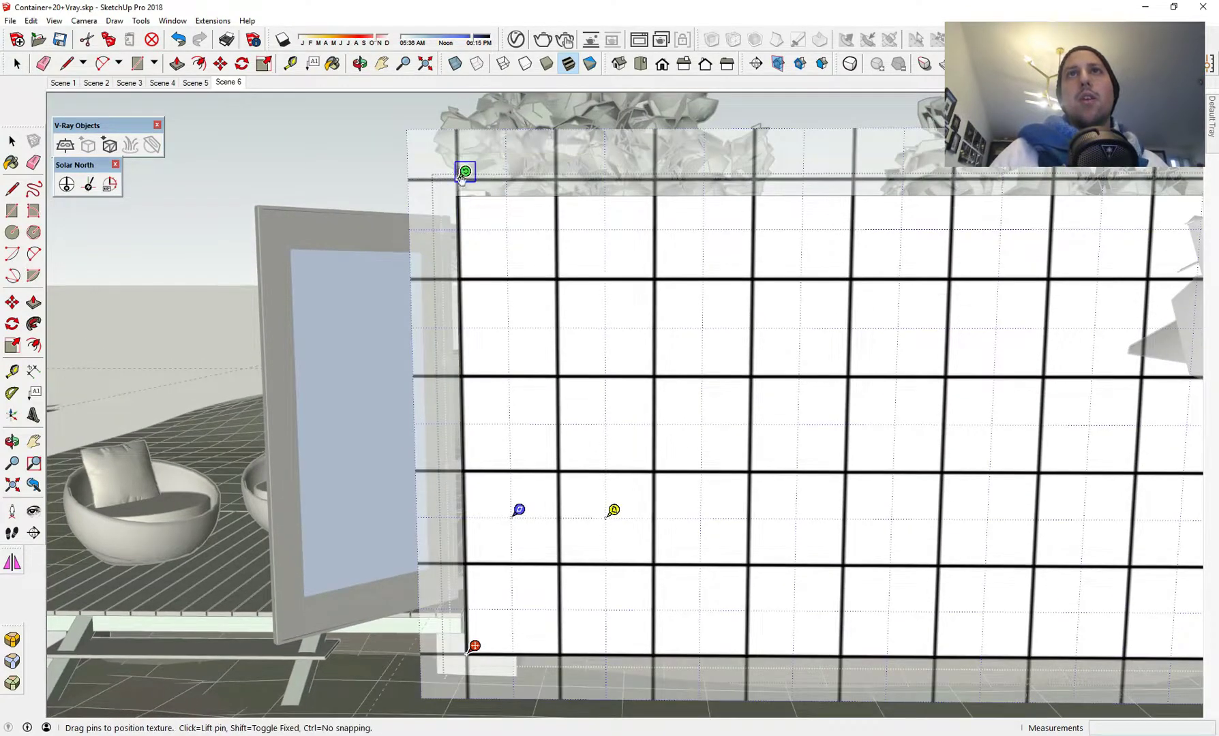
left_click_drag(464, 171, 464, 188)
scroll(612, 265, "down", 3)
middle_click_drag(615, 278, 838, 270)
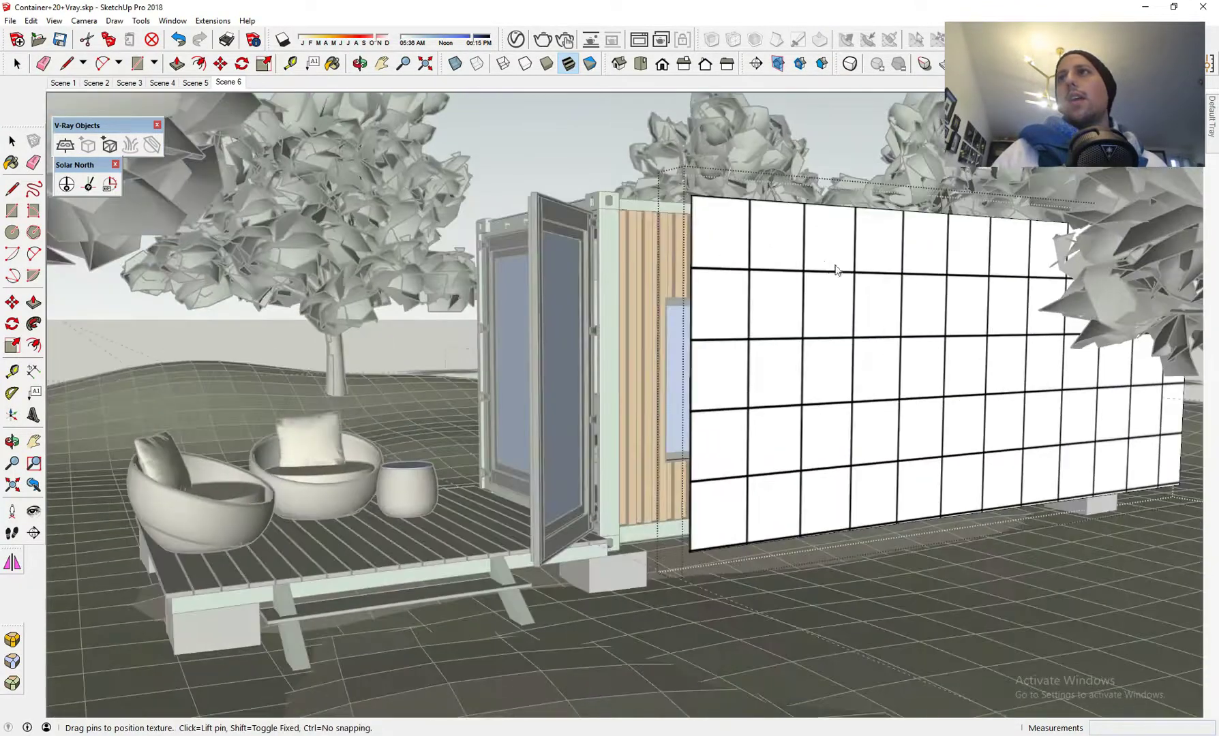
scroll(885, 284, "down", 1)
left_click(819, 71)
left_click(810, 124)
middle_click_drag(961, 272, 716, 237)
scroll(740, 346, "up", 2)
scroll(739, 345, "up", 2)
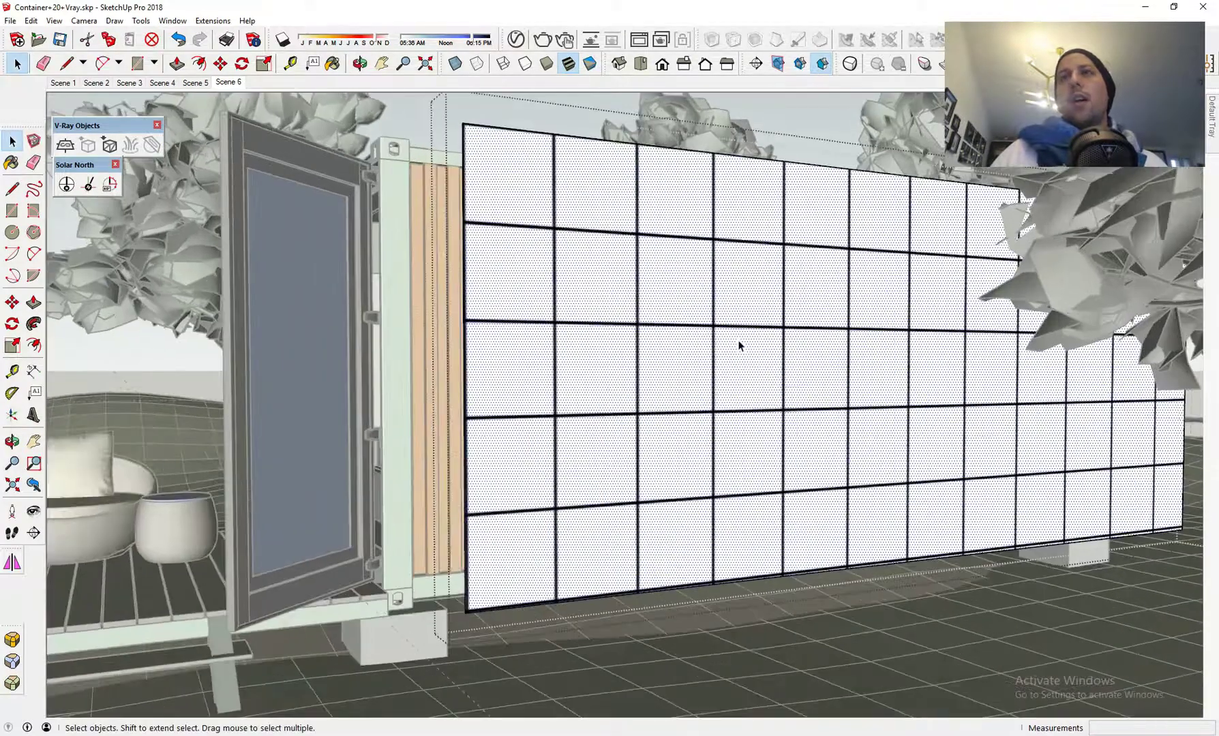
- Make the panel's positioned tile texture into a unique texture
mouse_move(1214, 136)
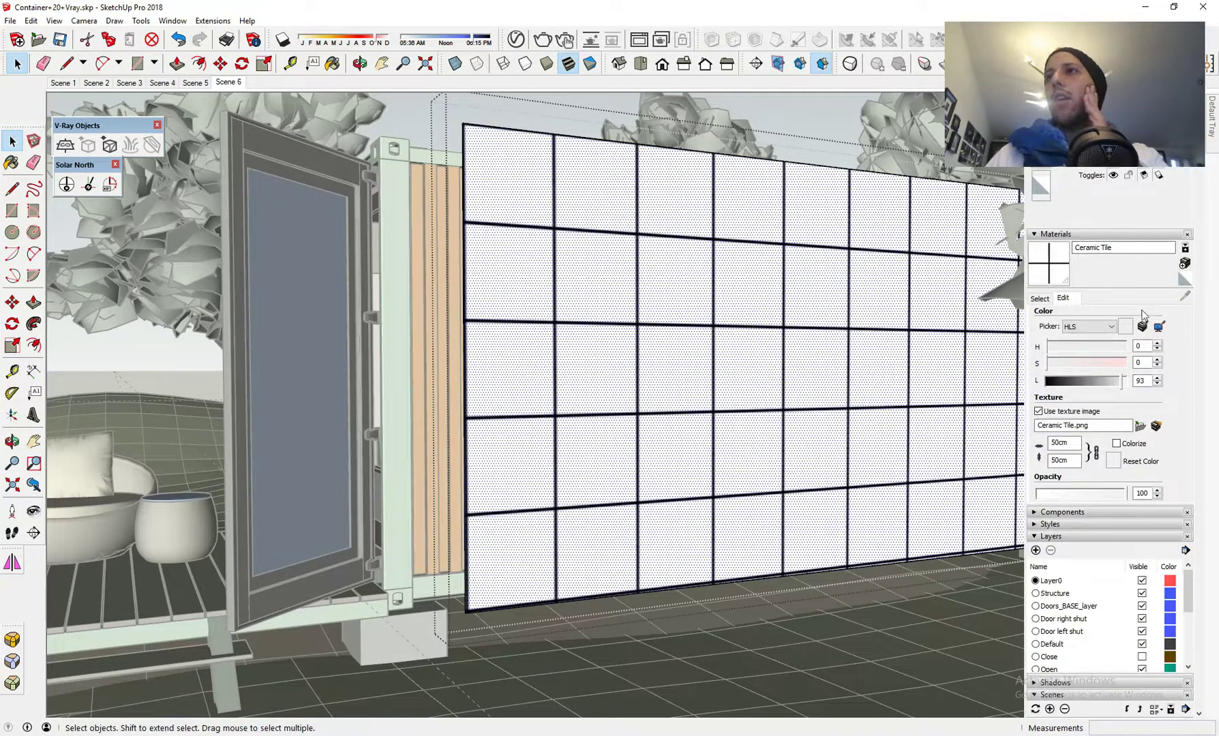
right_click(776, 331)
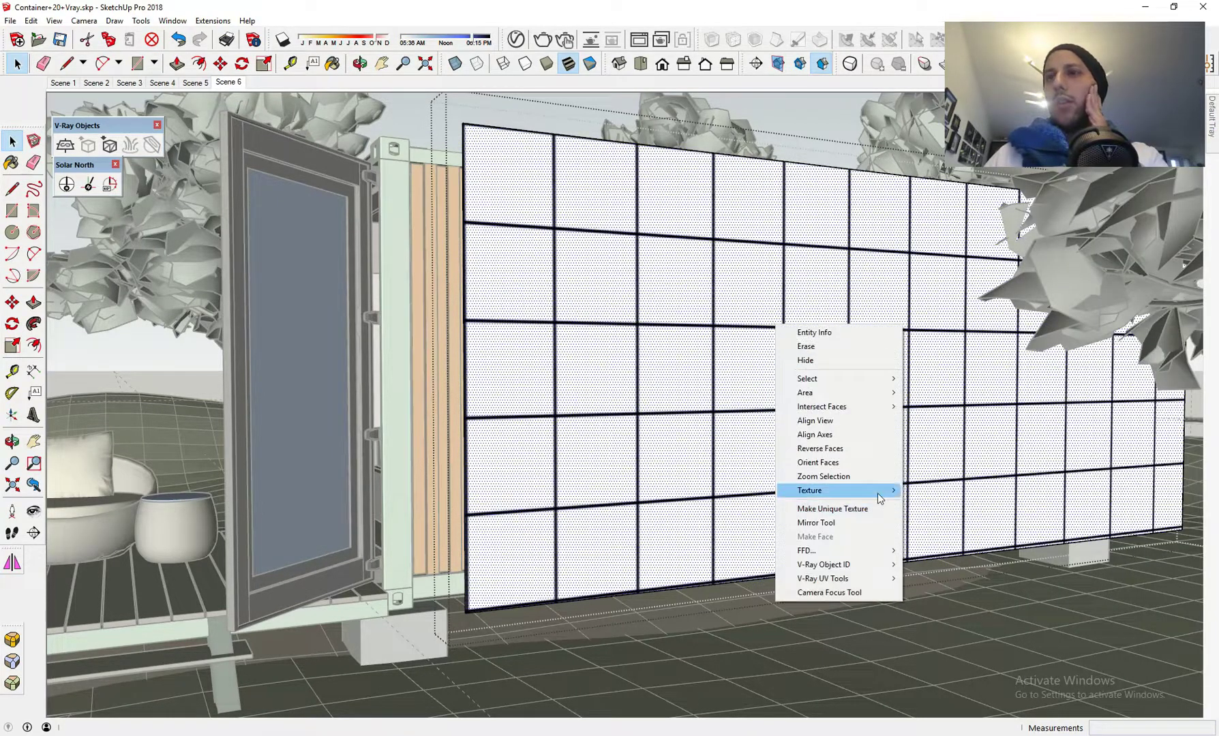
left_click(852, 508)
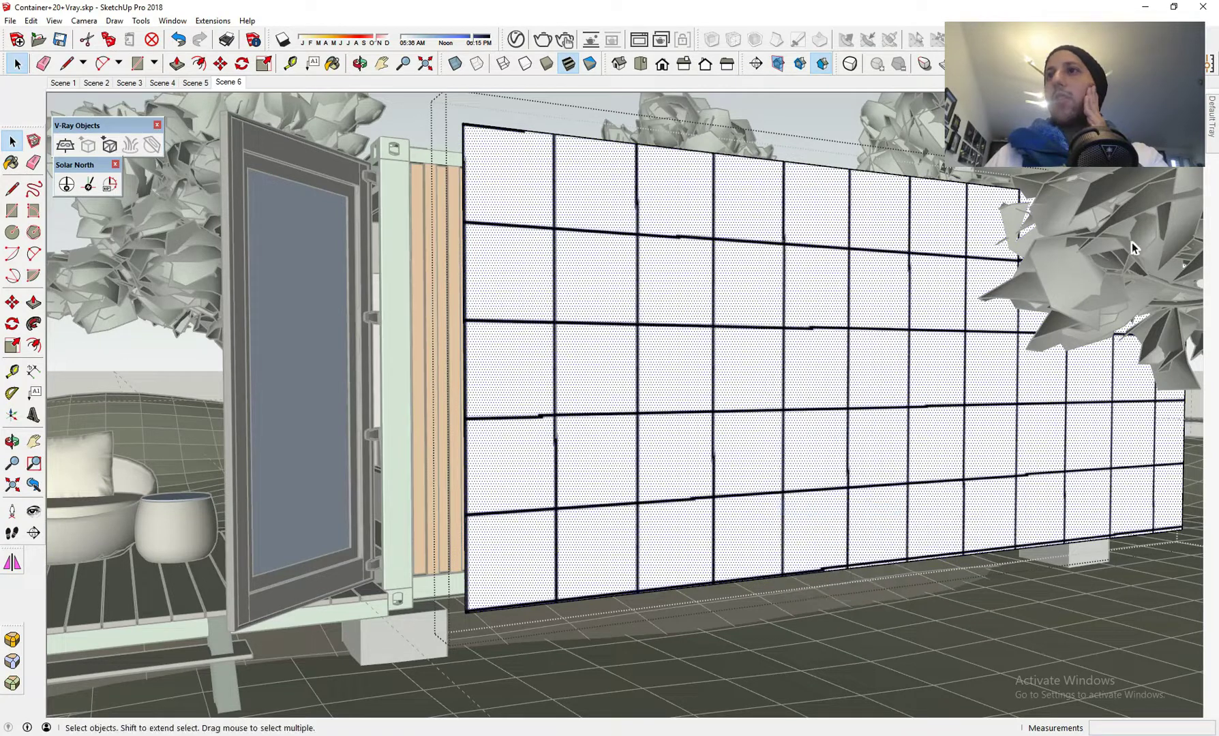
- Sample the panel's _Ceramic Tile_ material and open its texture image in the external image editor
mouse_move(1212, 153)
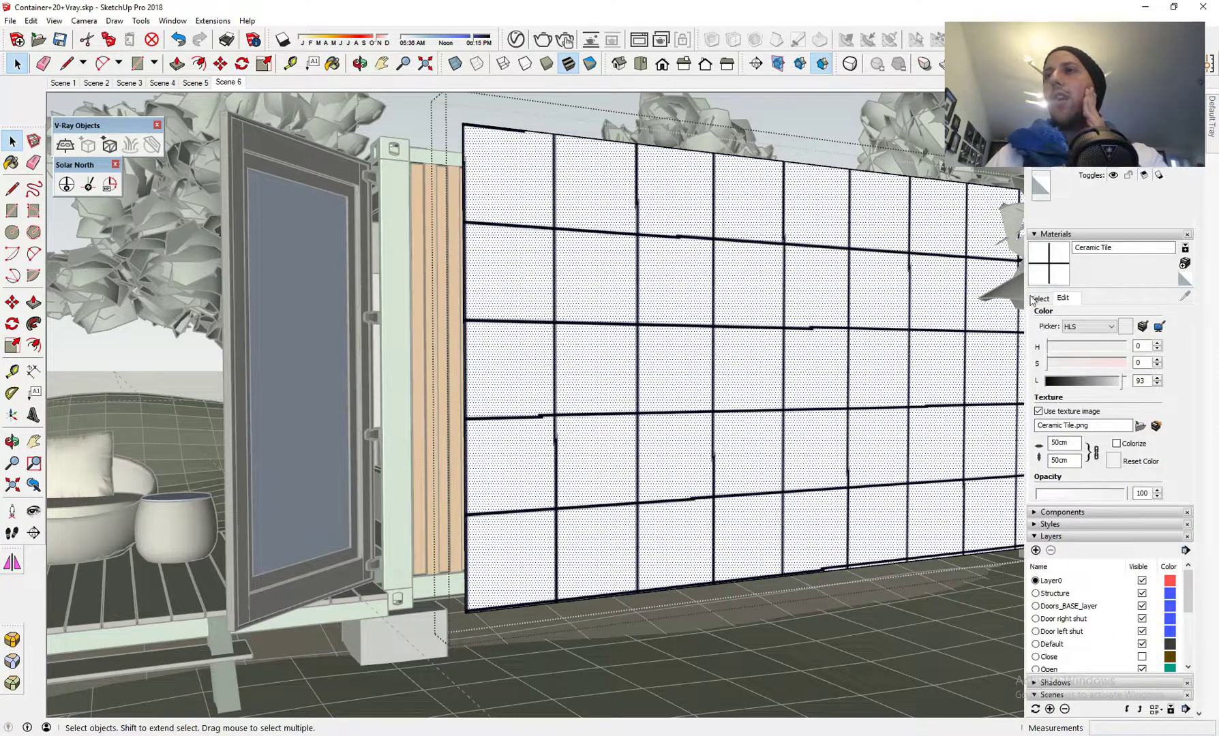
mouse_move(1211, 102)
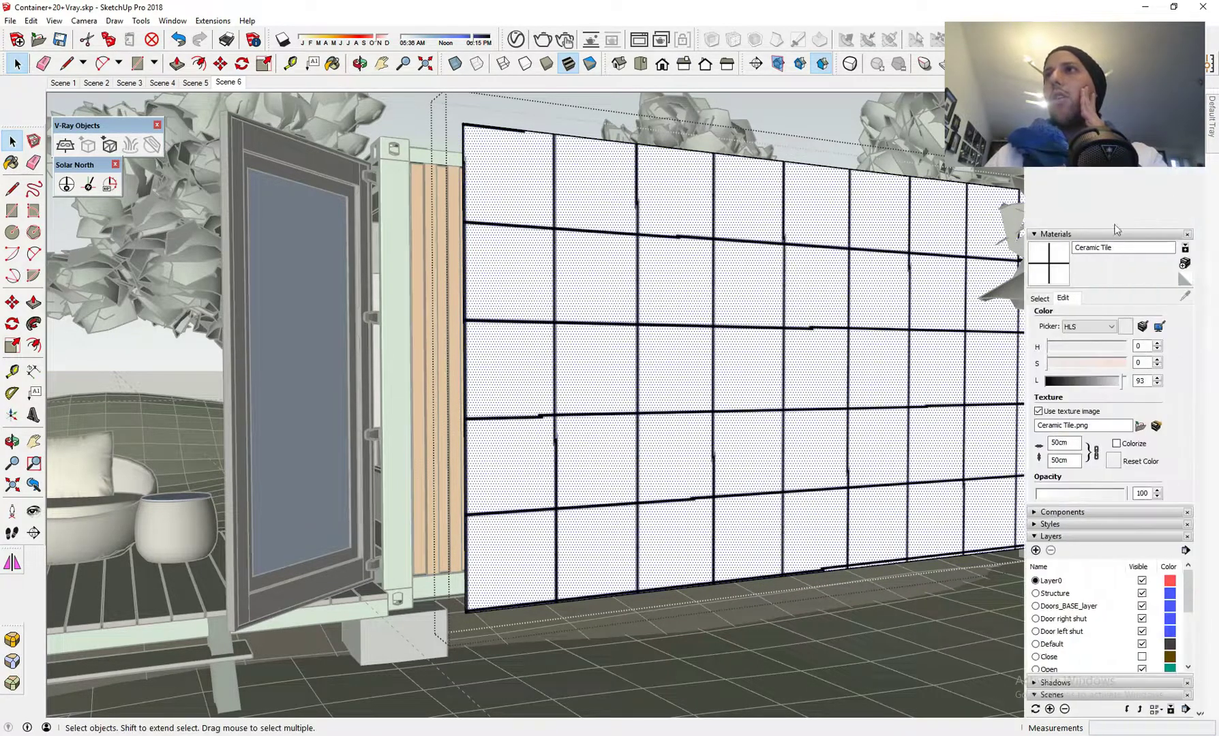
left_click(1187, 299)
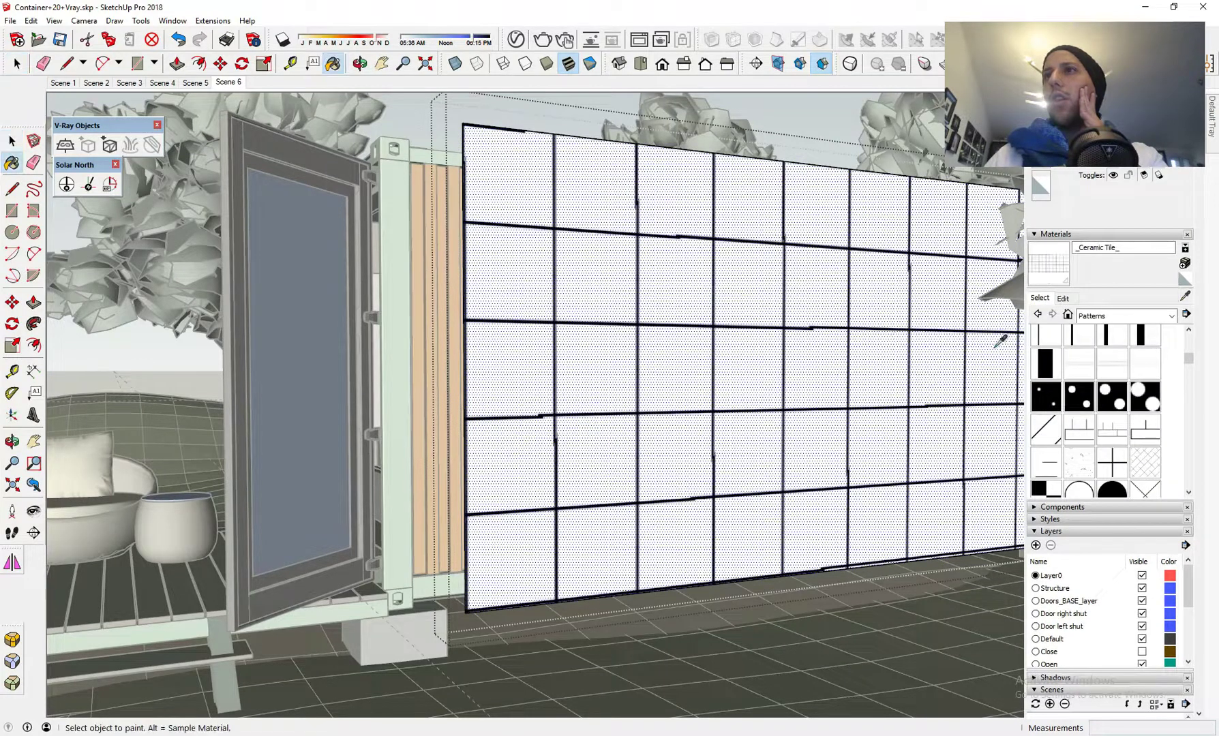
mouse_move(1211, 123)
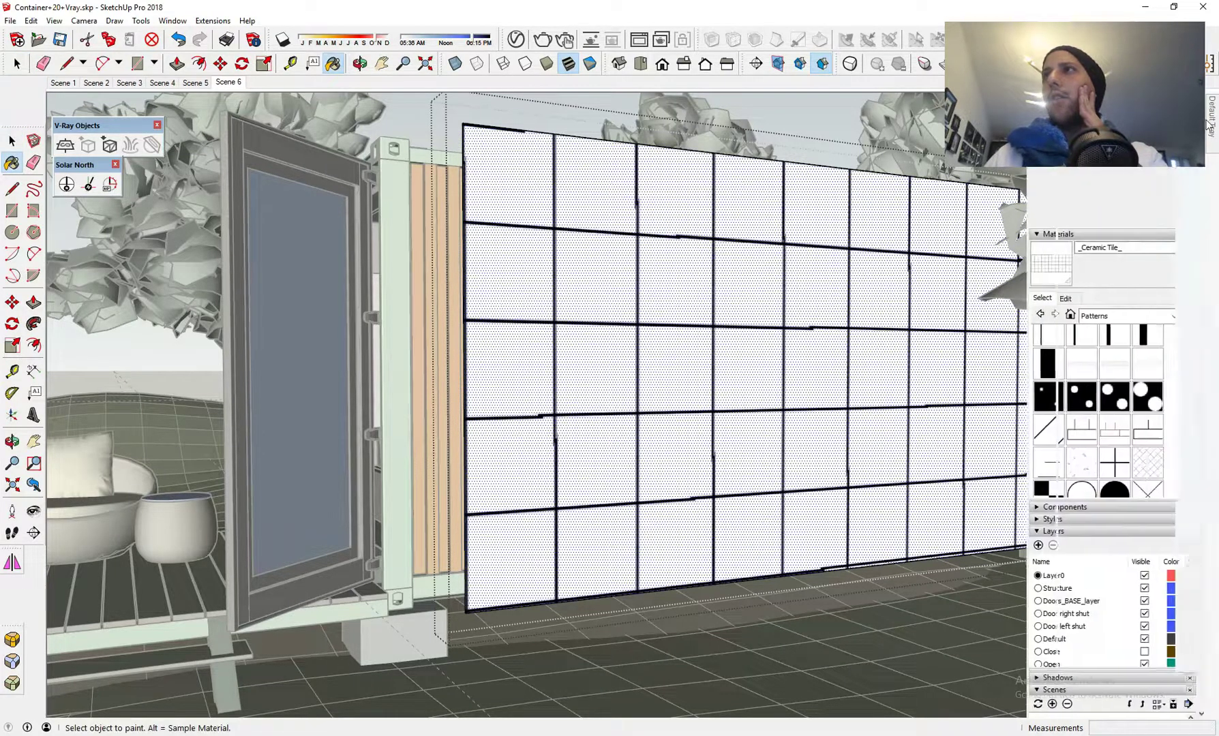
left_click(1071, 301)
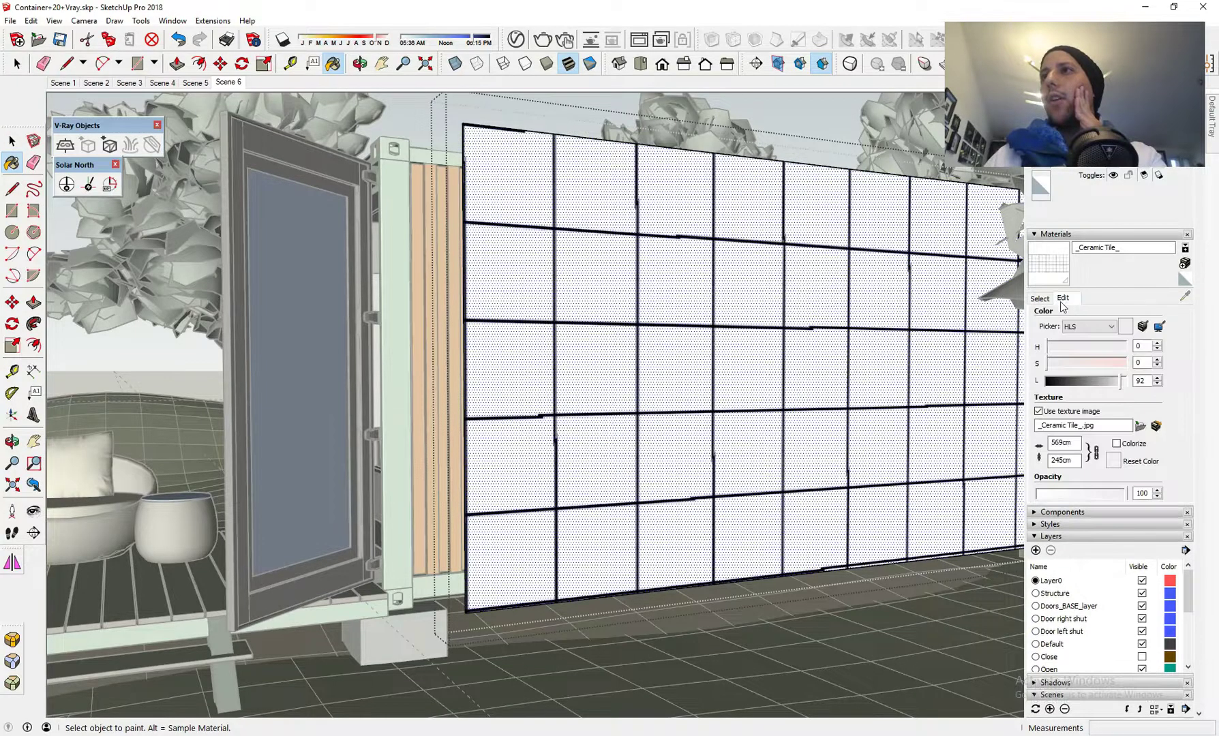
left_click(1157, 426)
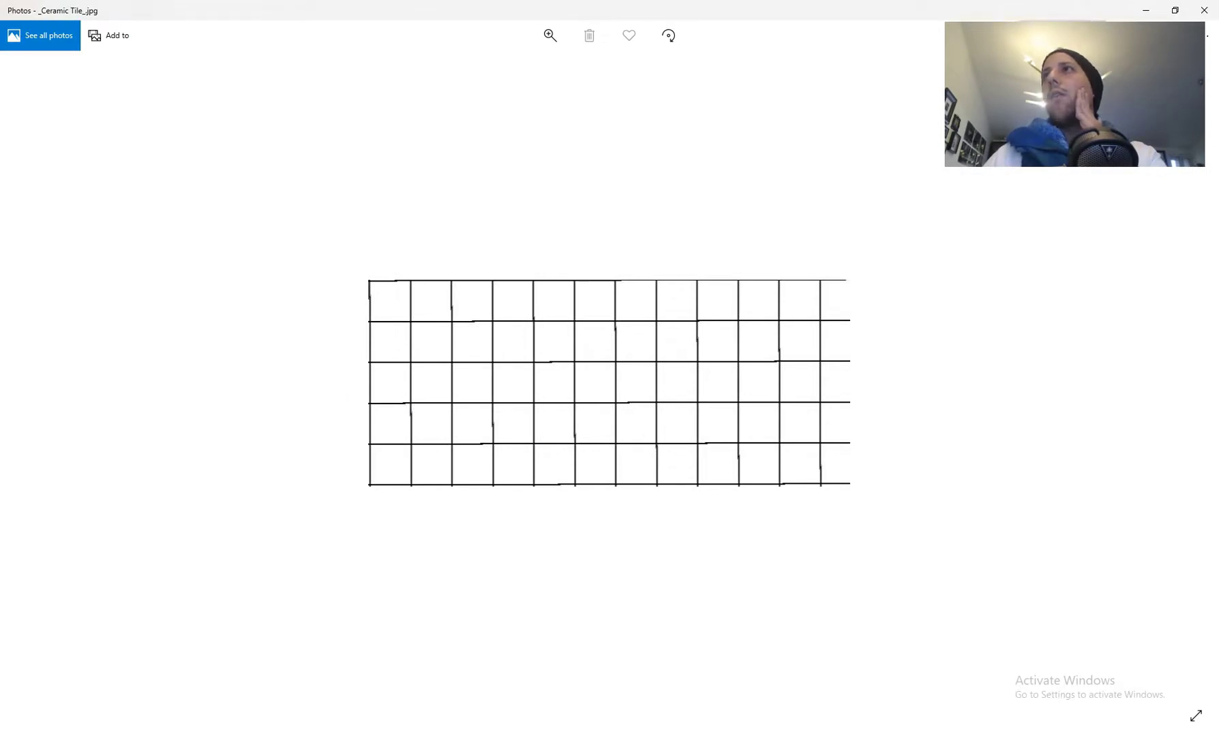
- Save a copy of the texture image to the Desktop as _Ceramic Tile_.jpg
left_click(1062, 35)
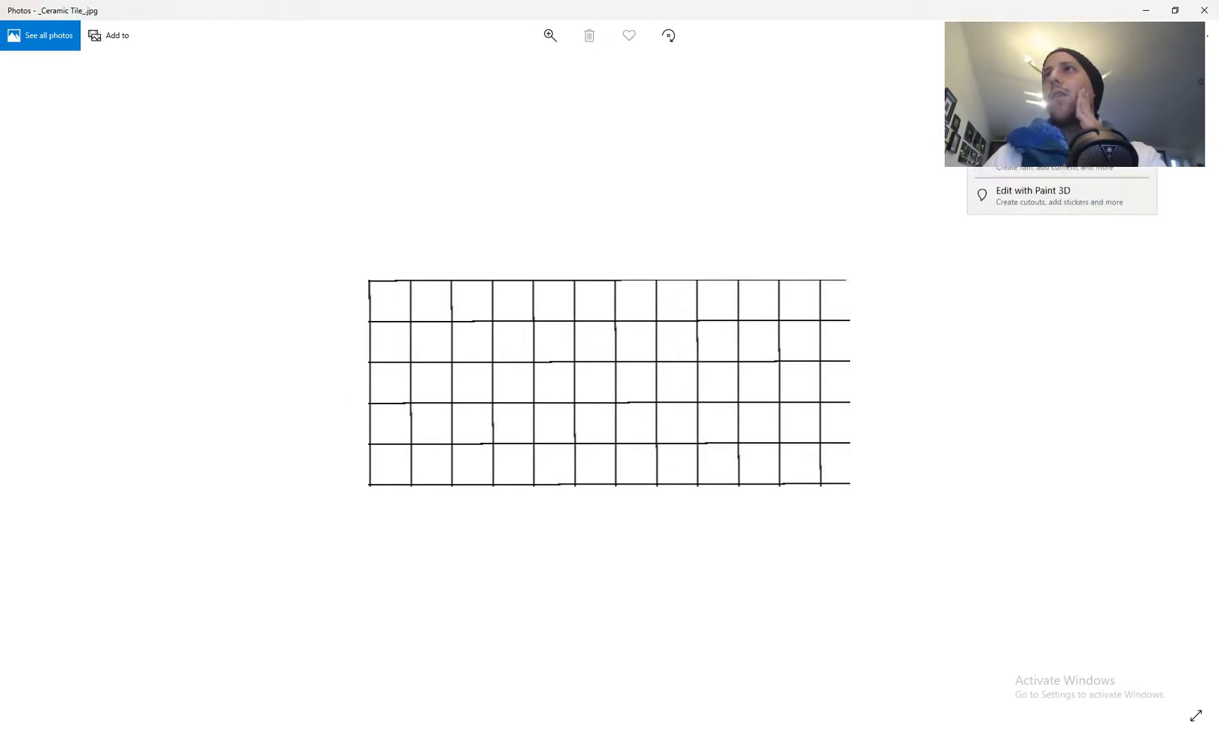
left_click(1209, 44)
left_click(1207, 41)
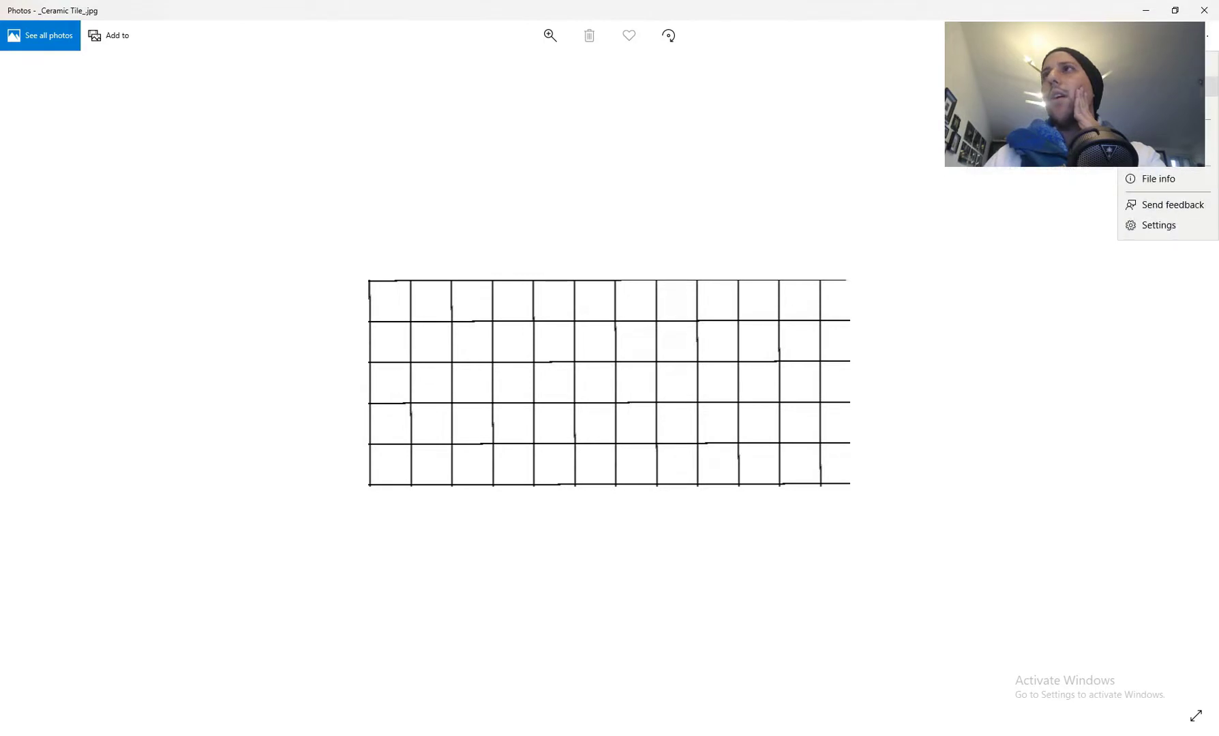
left_click(1211, 87)
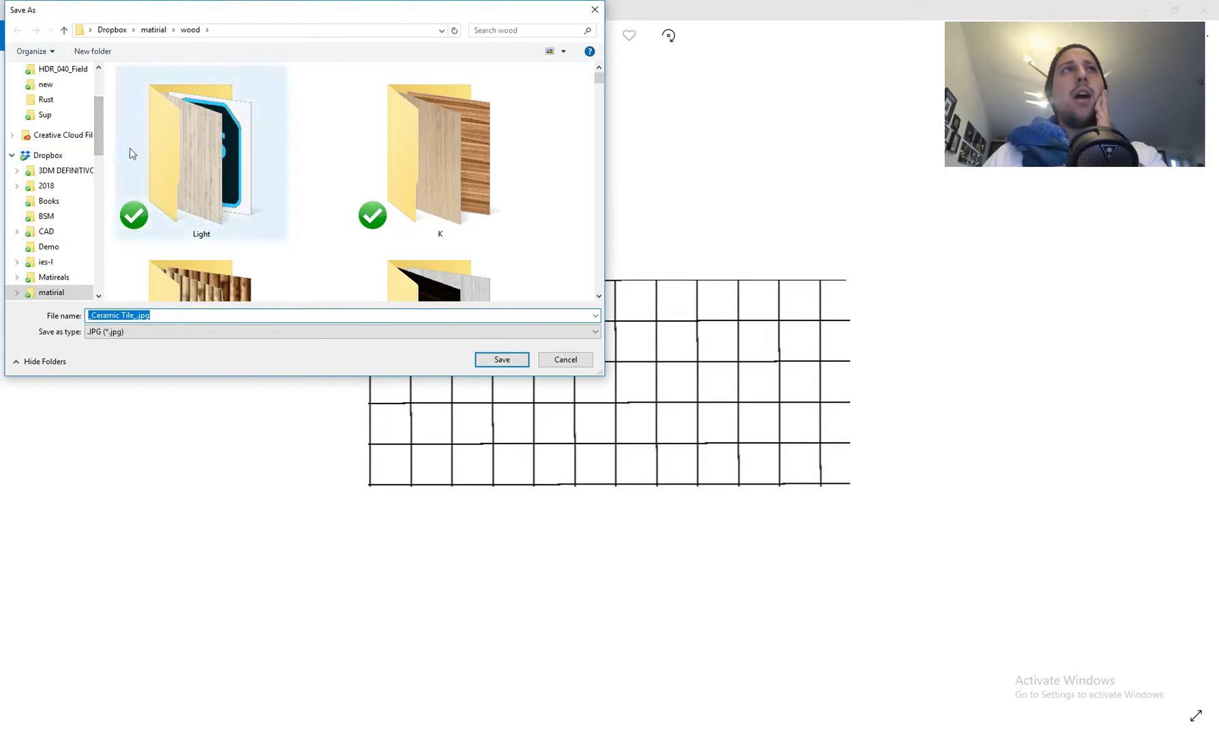
scroll(42, 170, "up", 3)
left_click(52, 94)
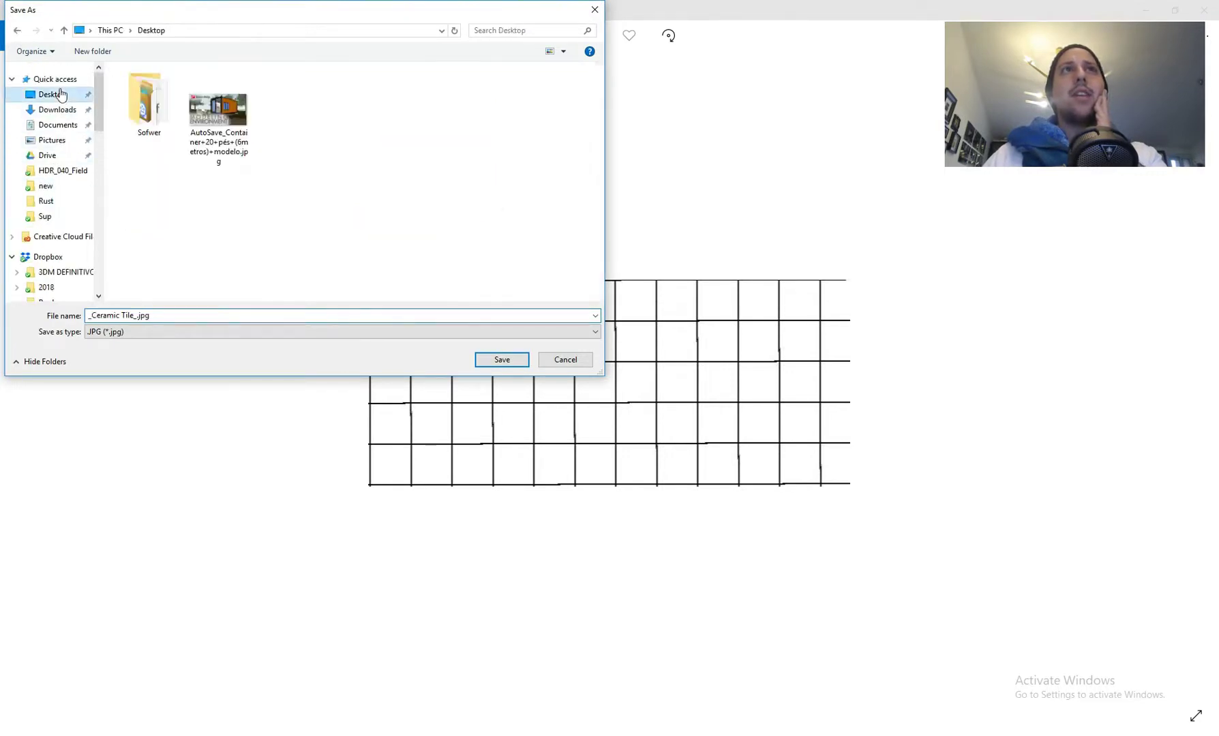
left_click(508, 360)
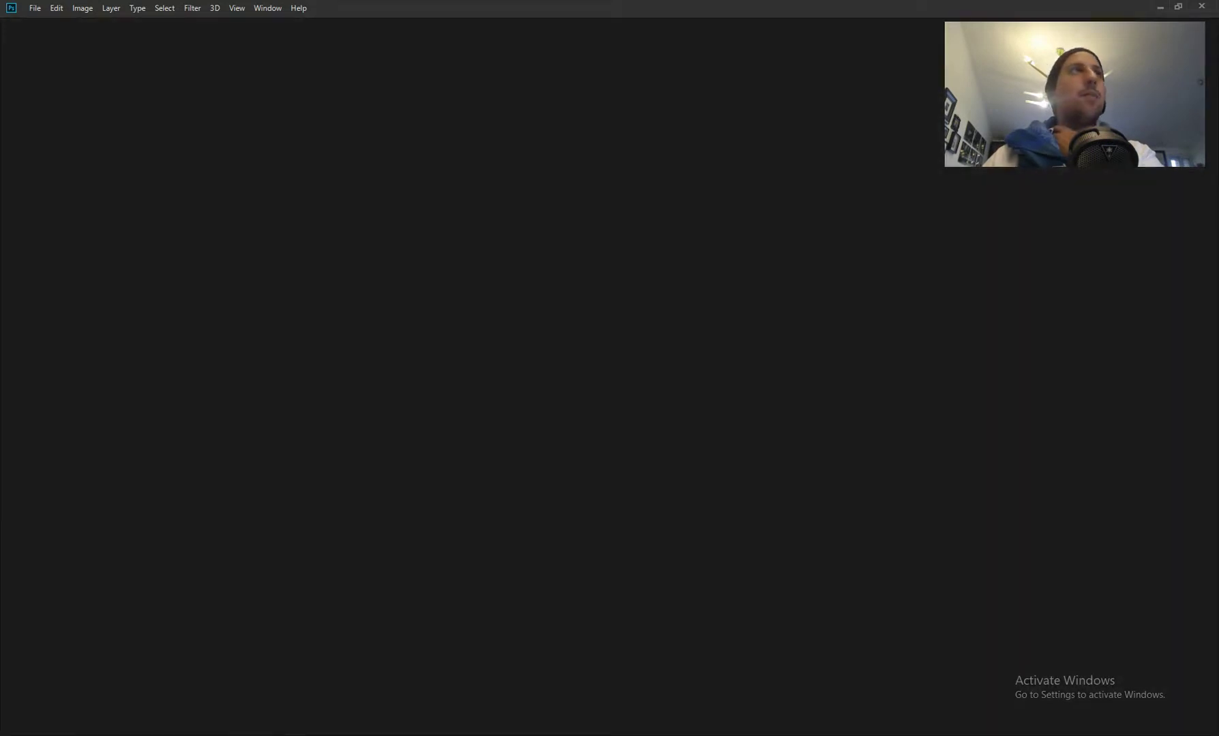
- Return to the desktop and open _Ceramic Tile_.jpg in Photoshop, leaving the crop uncommitted
left_click(1160, 6)
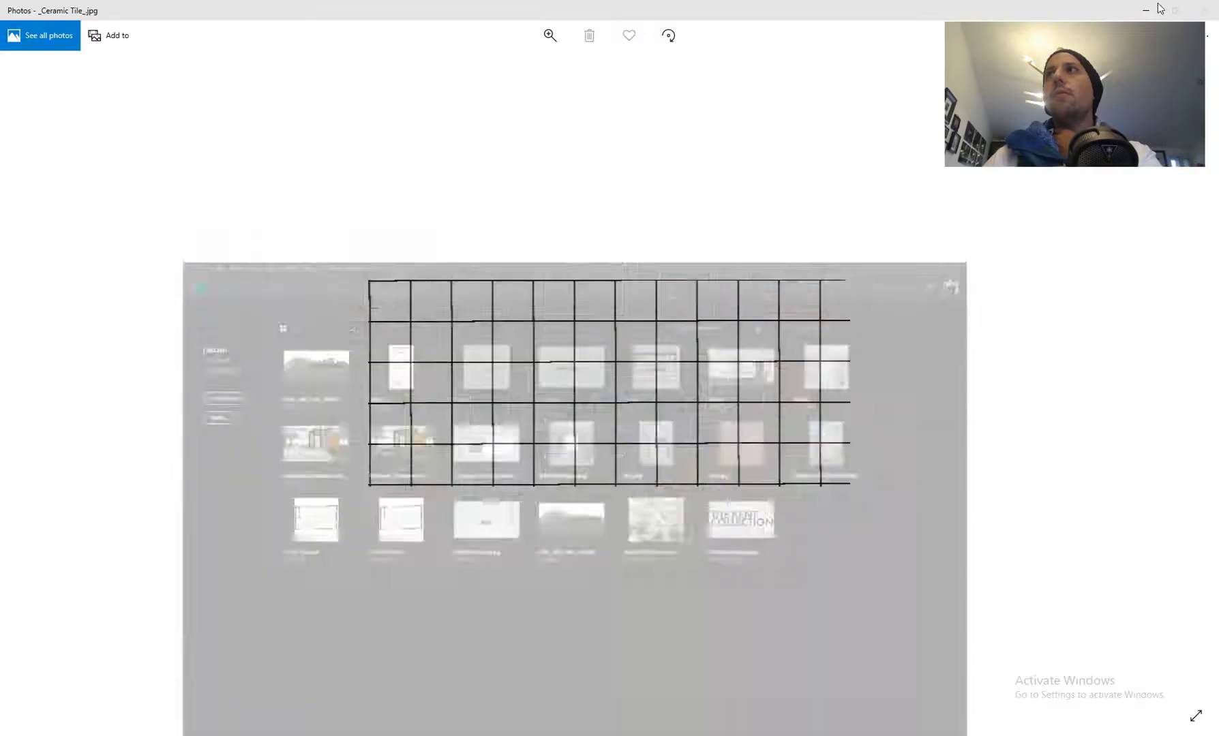
left_click(1144, 9)
left_click(1145, 7)
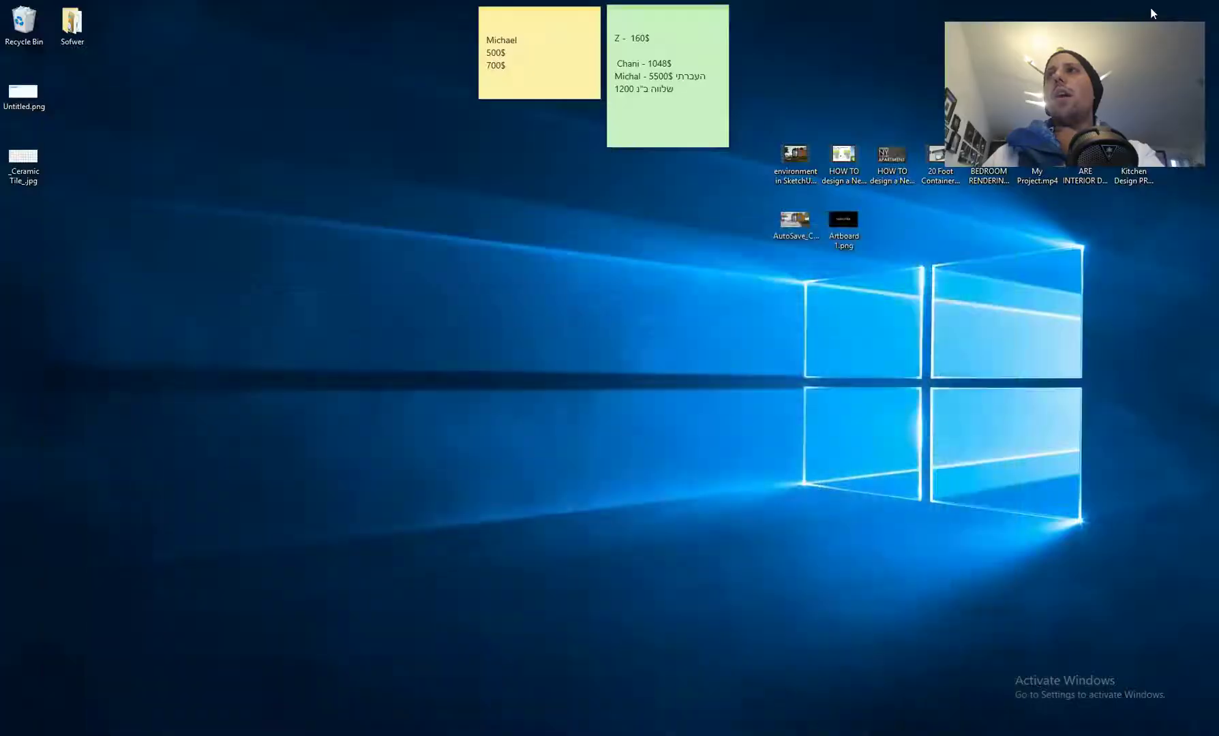
left_click_drag(23, 158, 504, 513)
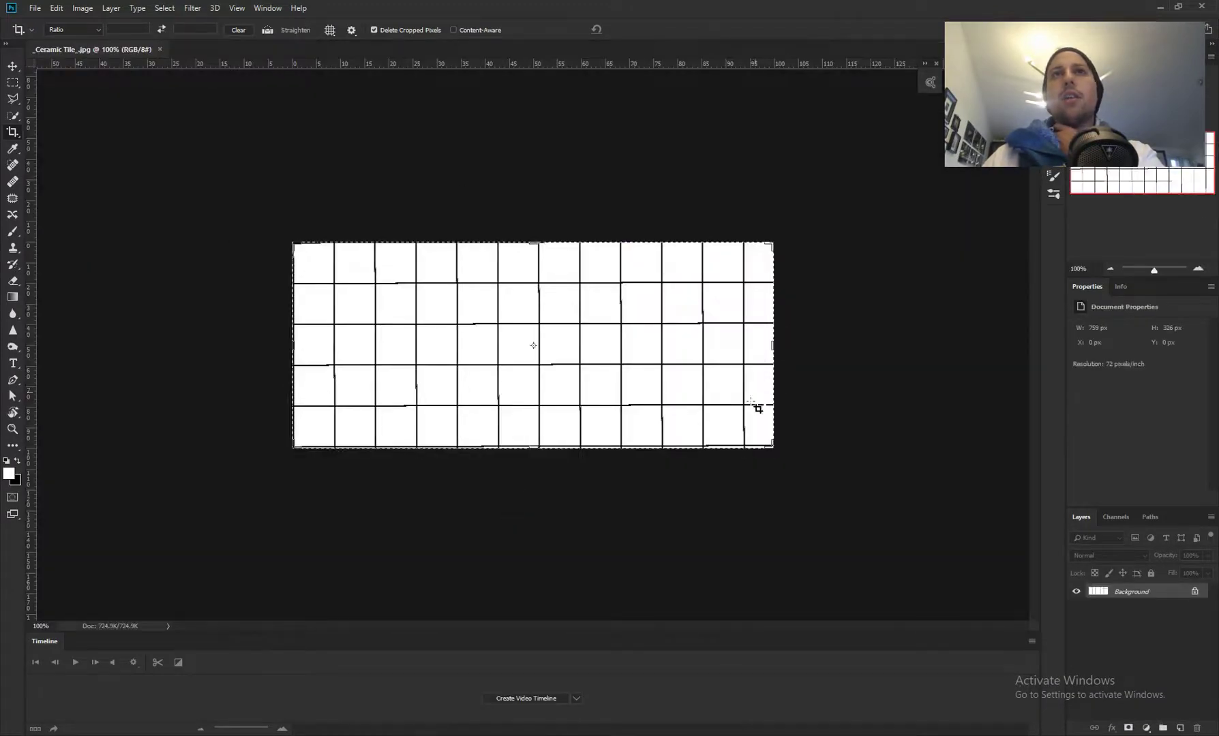
key("Escape")
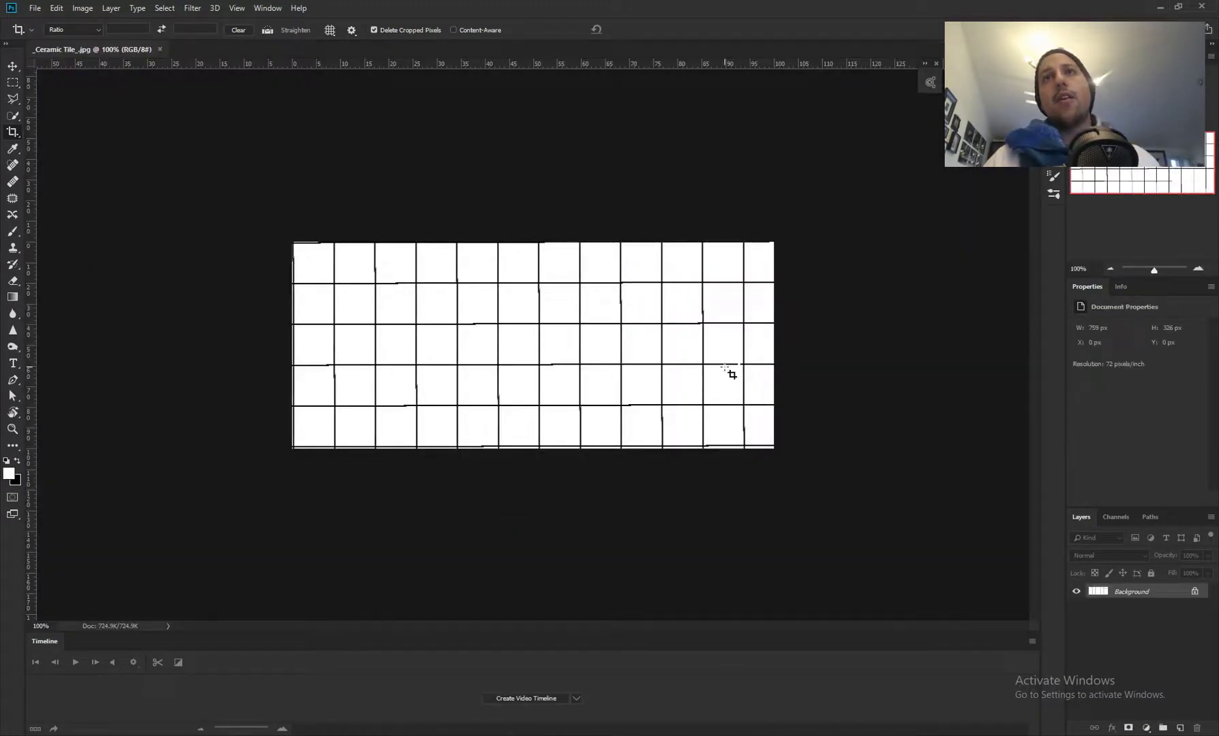
- Resize the tile image to 200 percent in width and height, resampling with Preserve Details 2.0
left_click(43, 8)
mouse_move(56, 8)
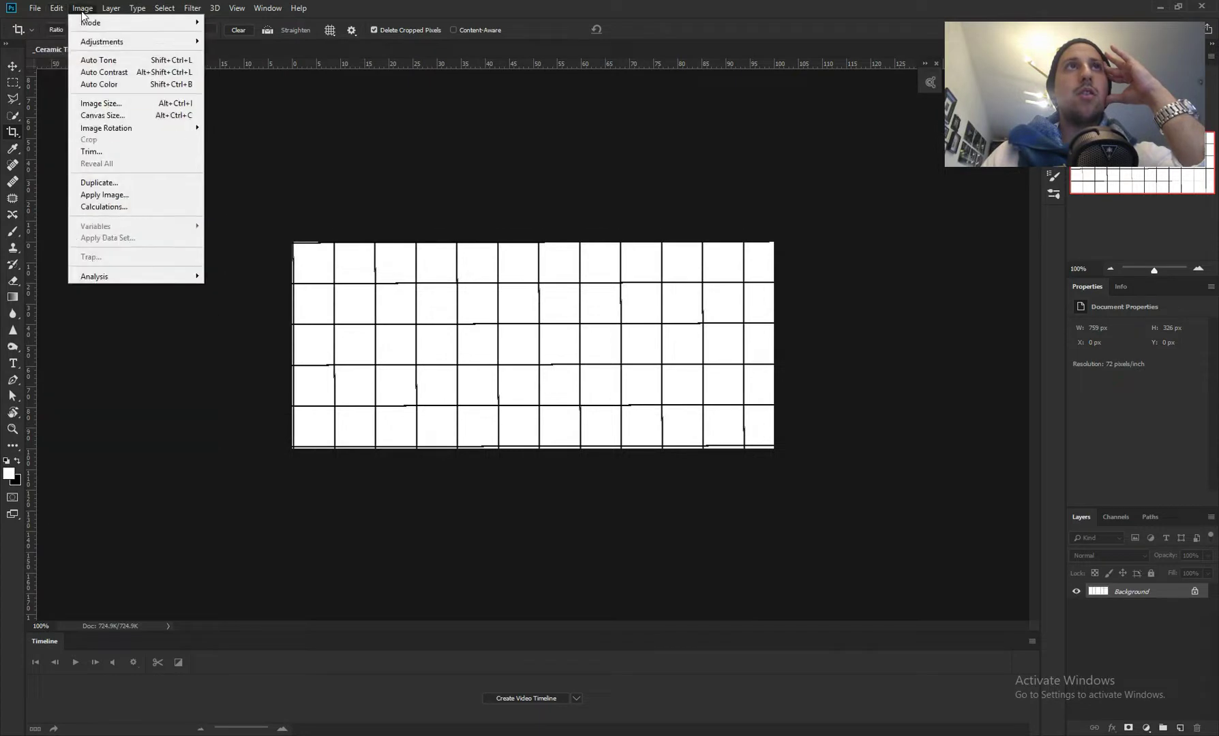
left_click(116, 104)
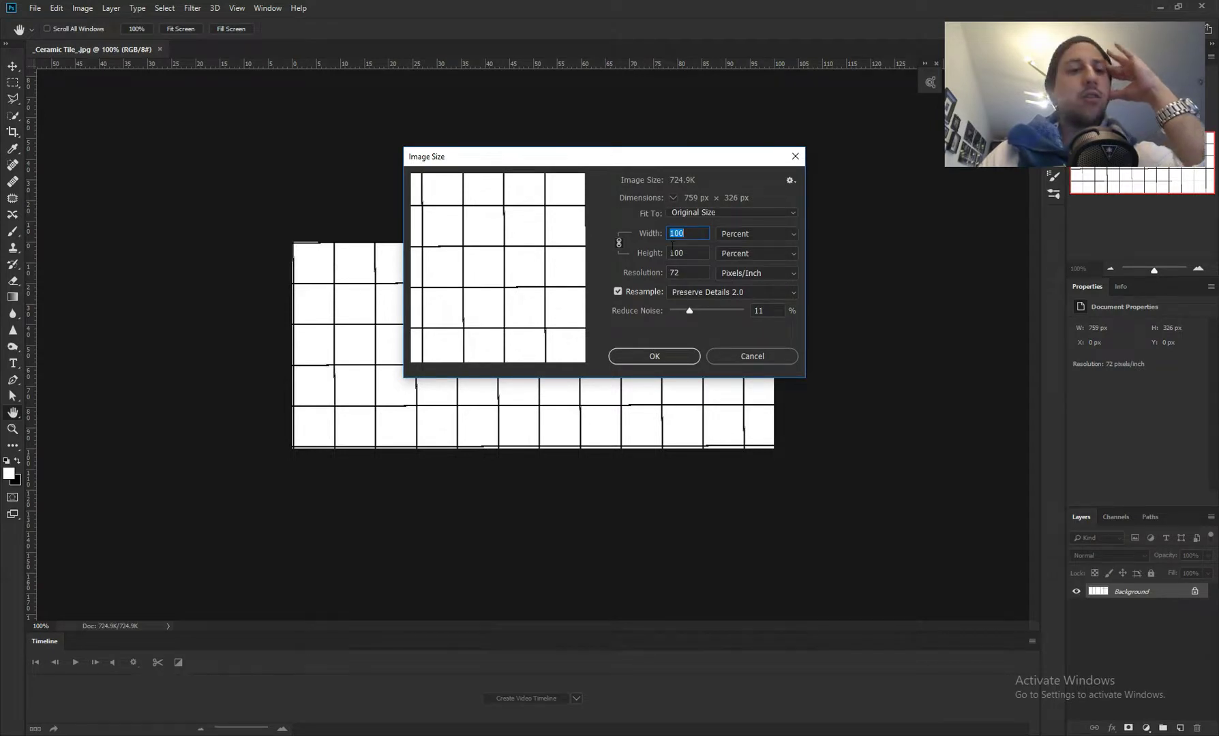
type("200")
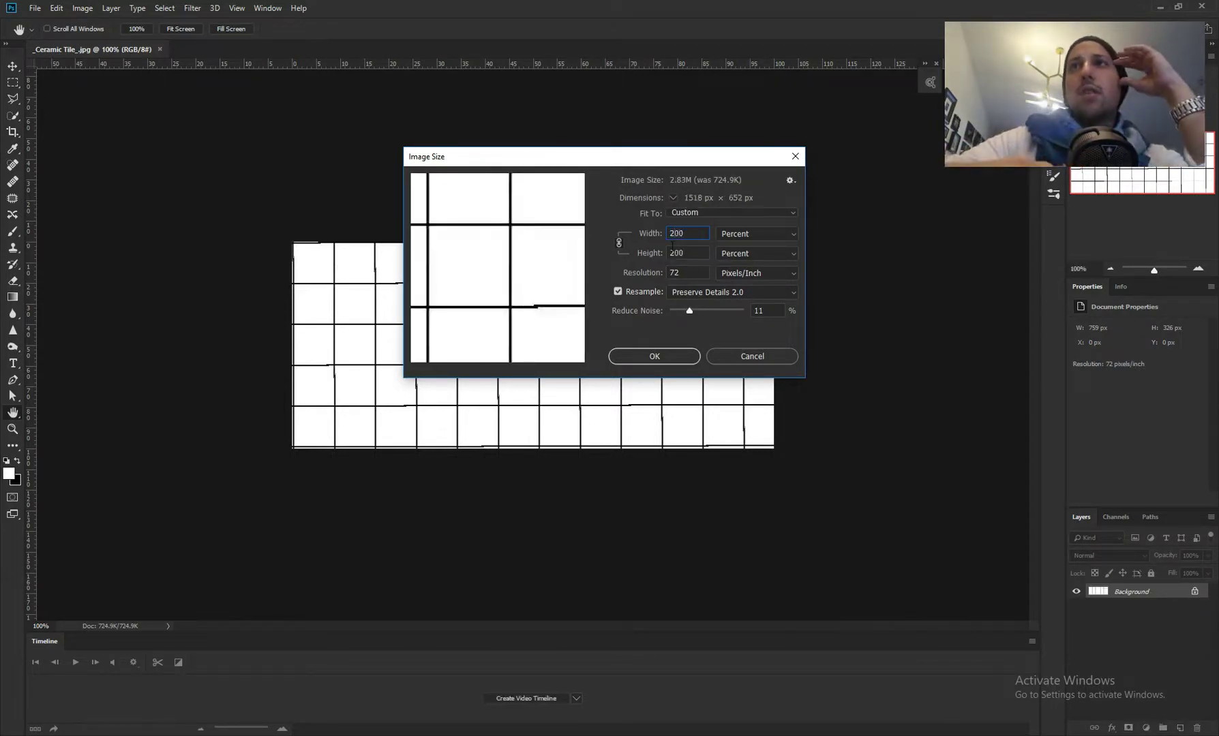
key("Return")
key("c")
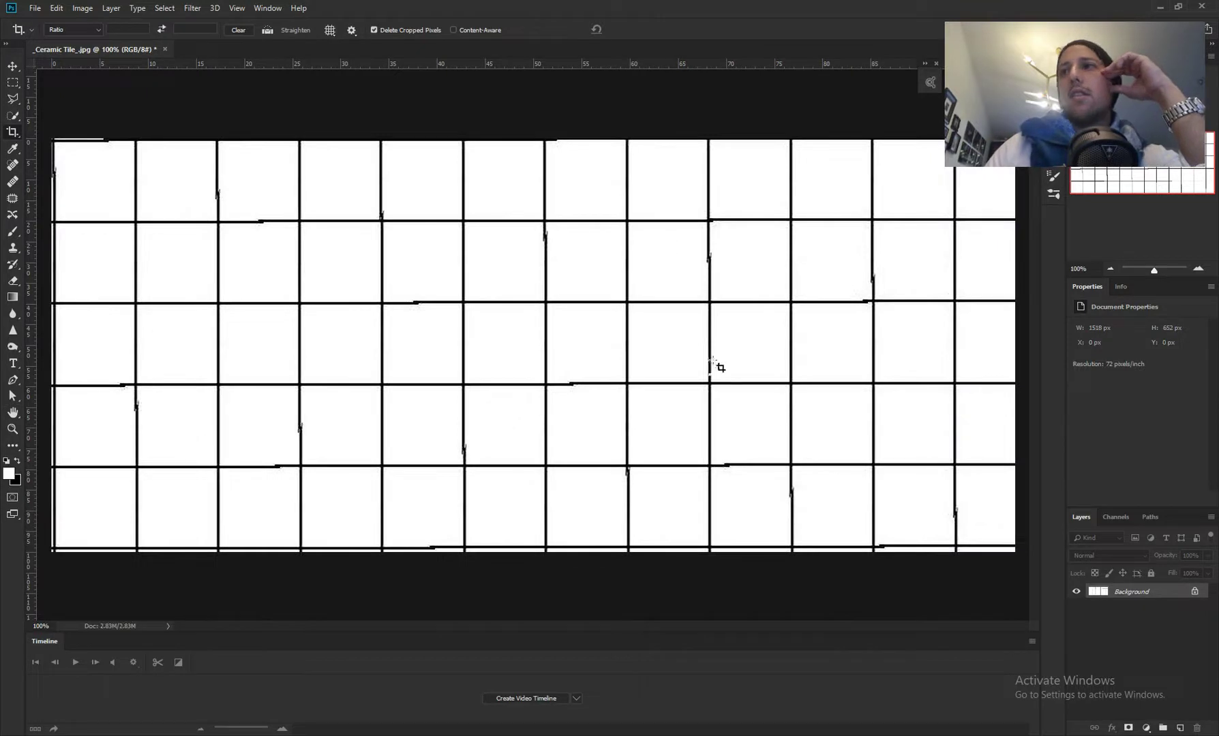
- Convert the locked Background into a regular layer with the default name and settings, leaving it visible
double_click(1184, 591)
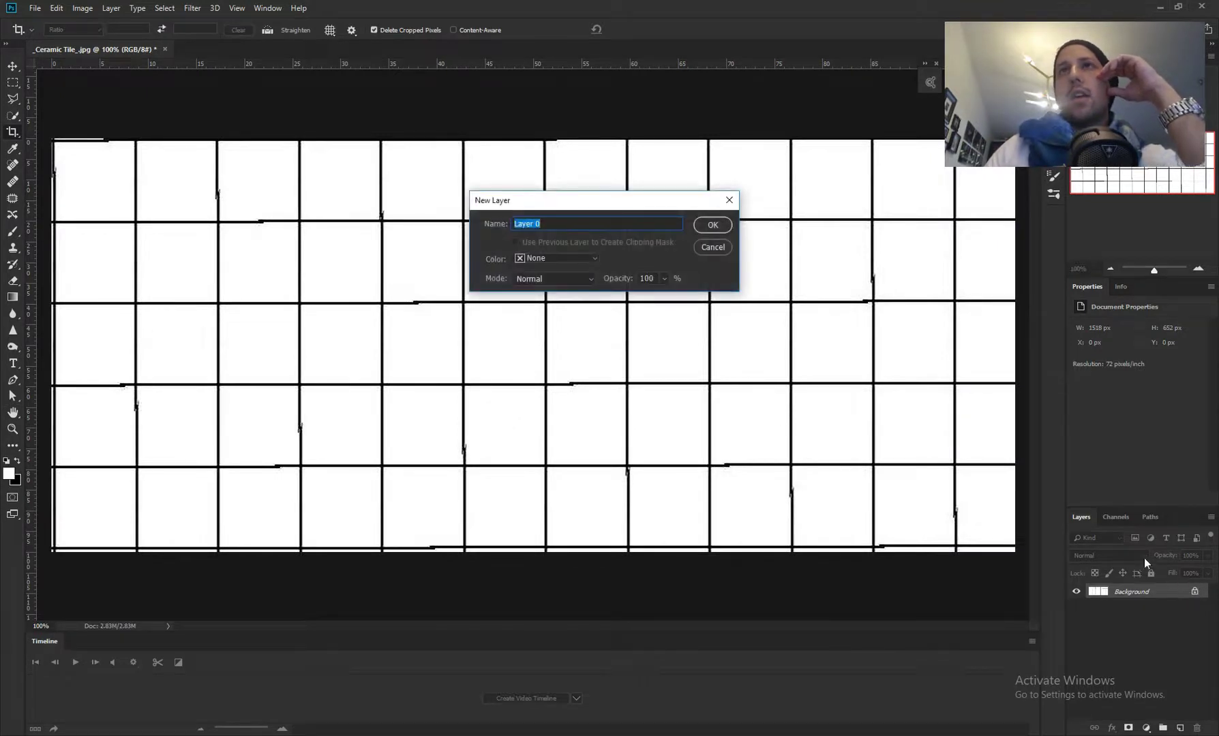
left_click(729, 229)
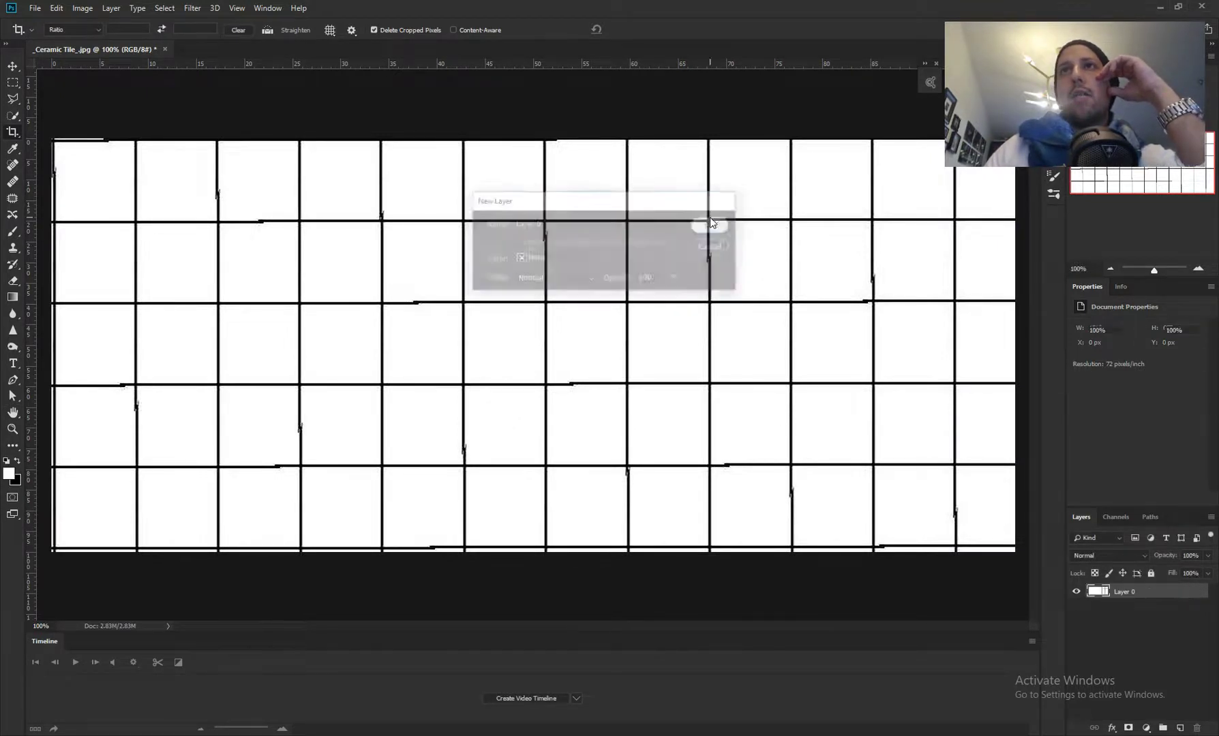
left_click(1075, 592)
left_click(1076, 592)
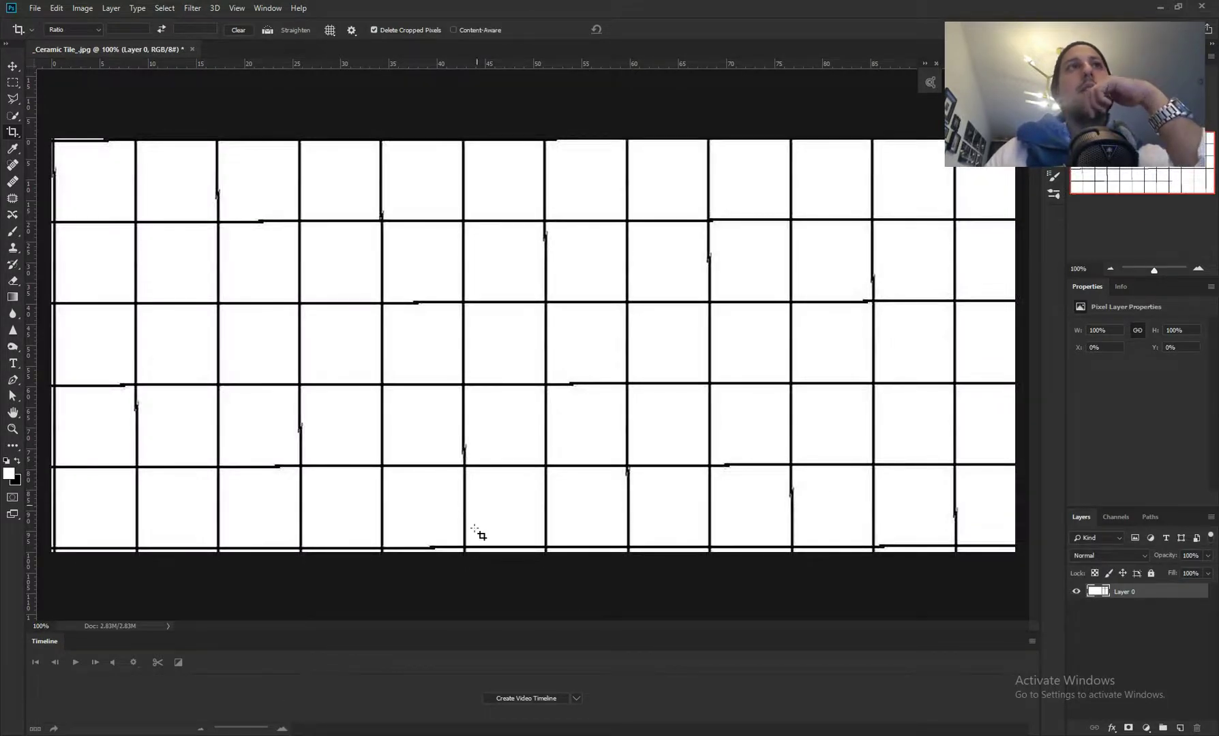
- Add a solid color fill layer in black (000000) above the tile layer
left_click(1146, 728)
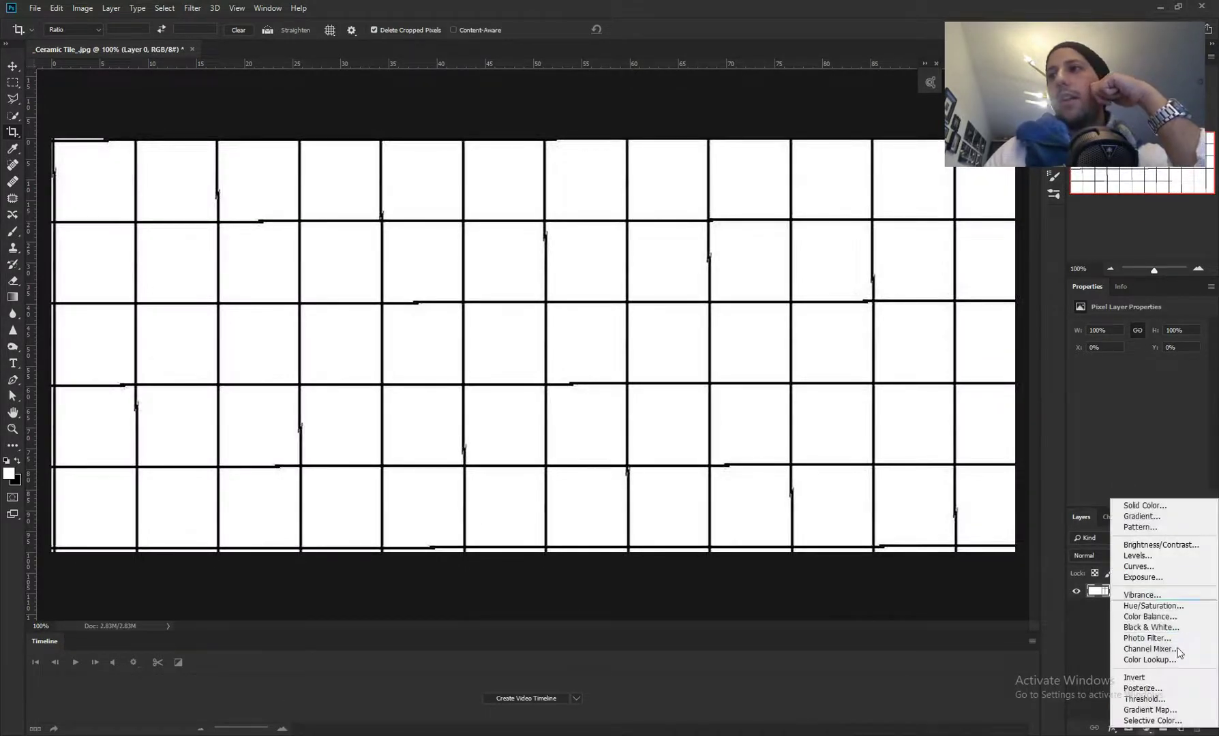
left_click(1163, 508)
left_click_drag(875, 309, 670, 454)
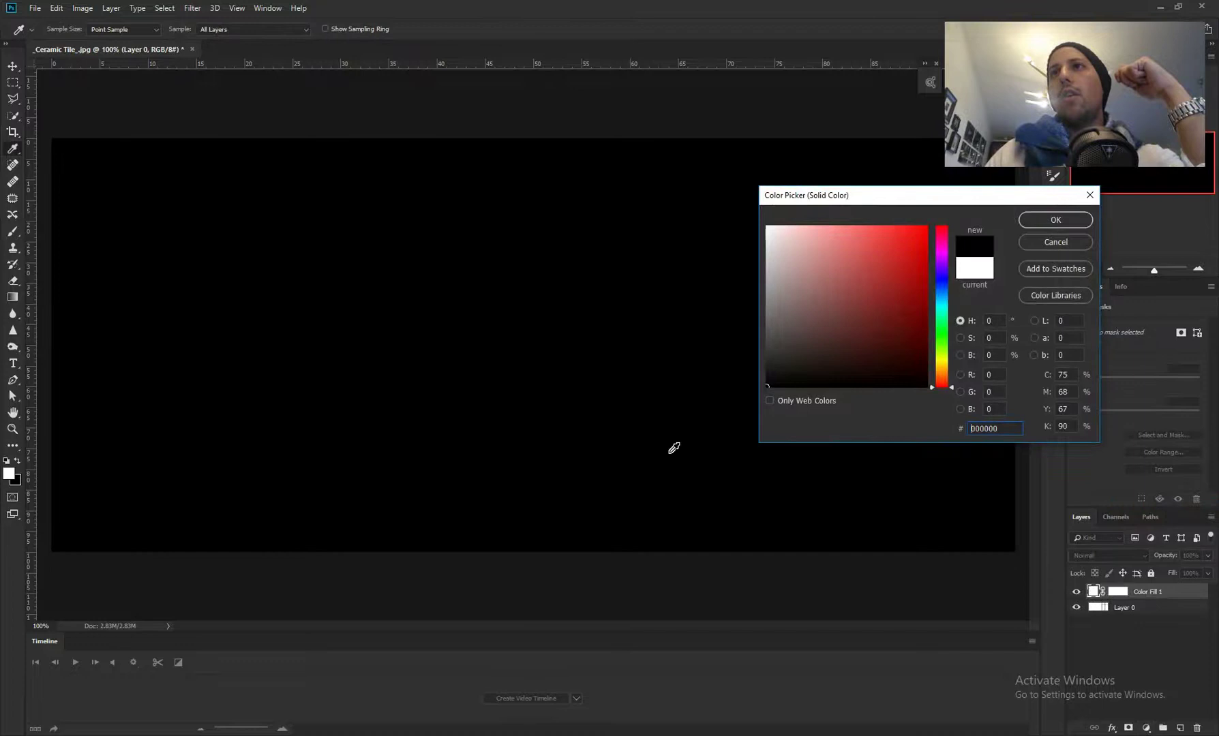
left_click(1056, 220)
key("c")
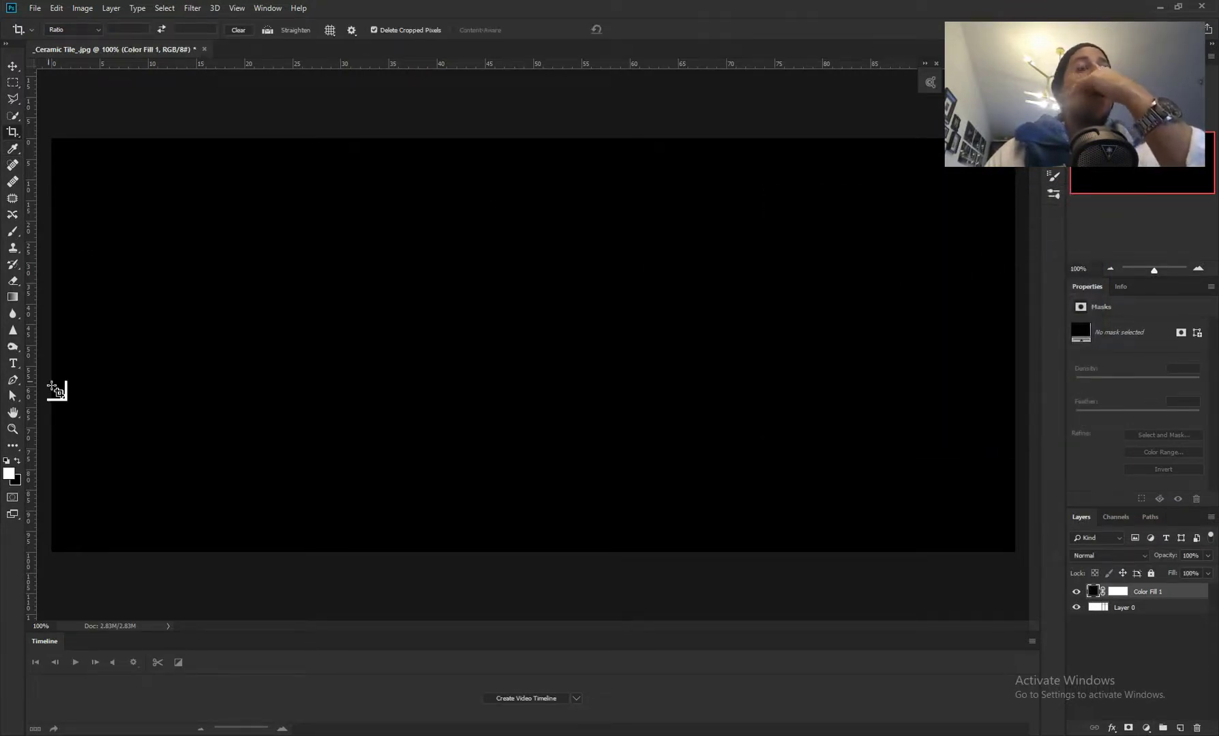
left_click(13, 364)
left_click(611, 321)
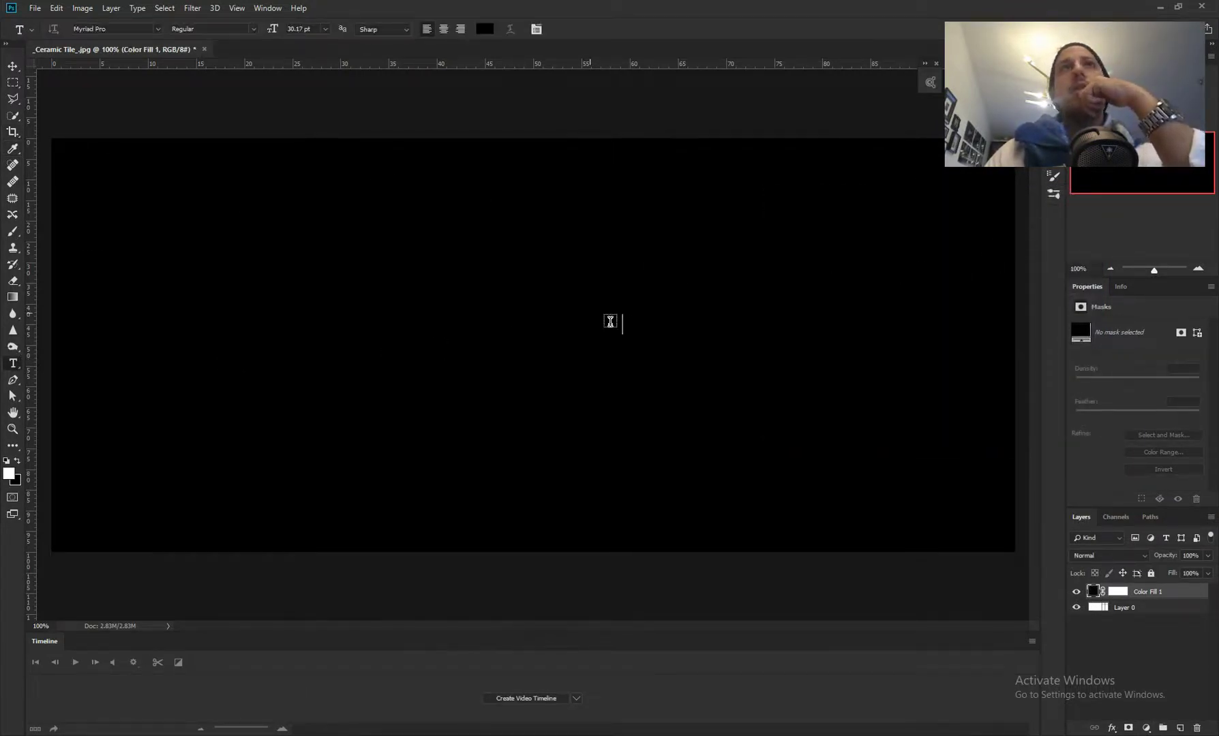
left_click(484, 283)
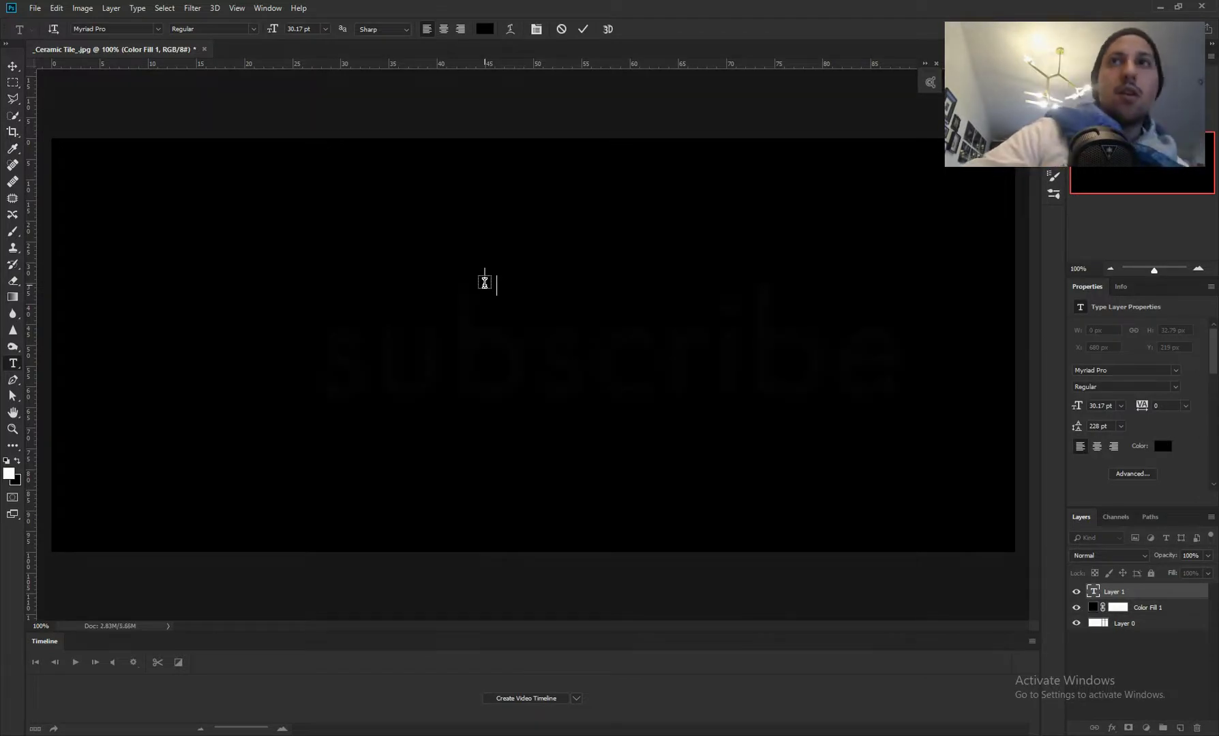
left_click(157, 29)
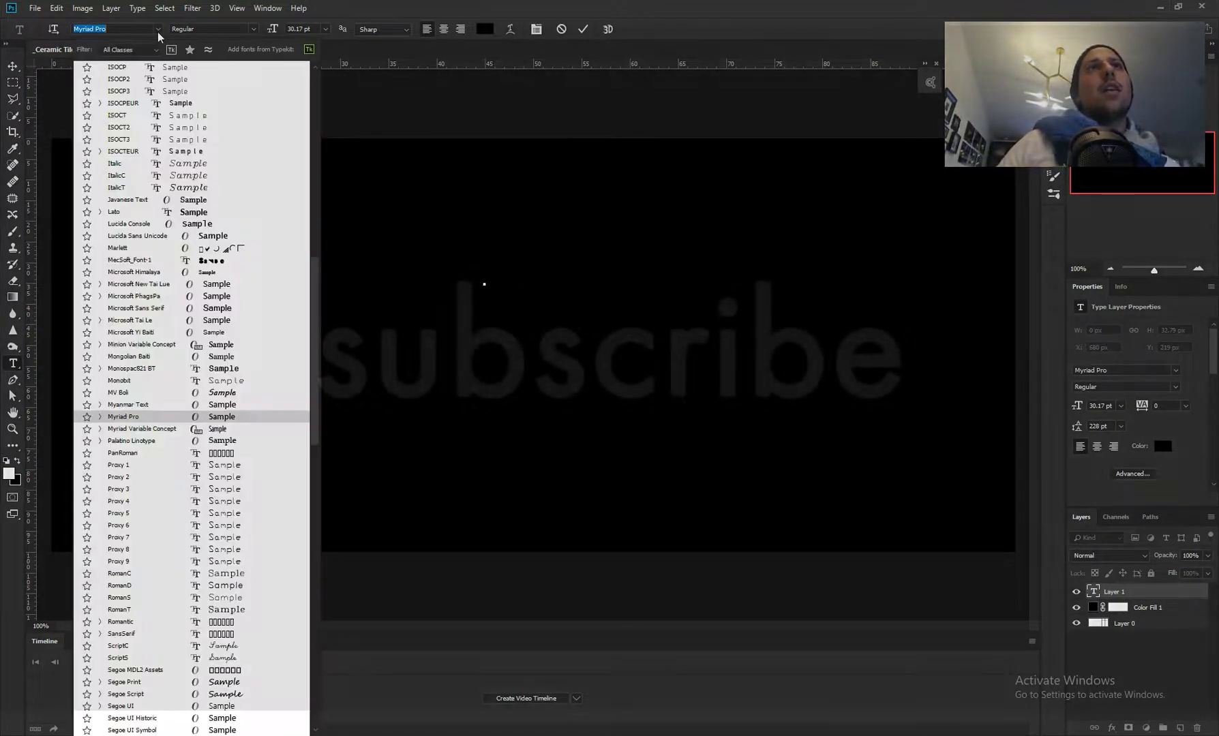
scroll(235, 250, "up", 10)
scroll(218, 113, "up", 12)
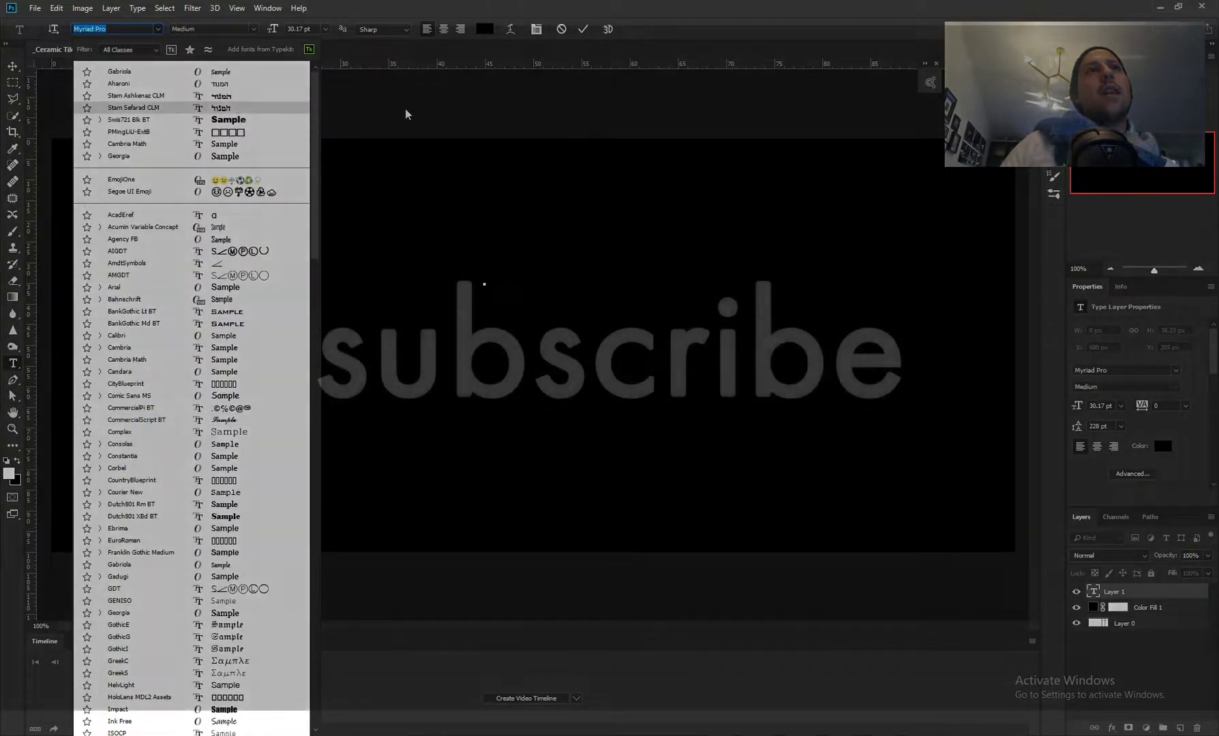
key("Escape")
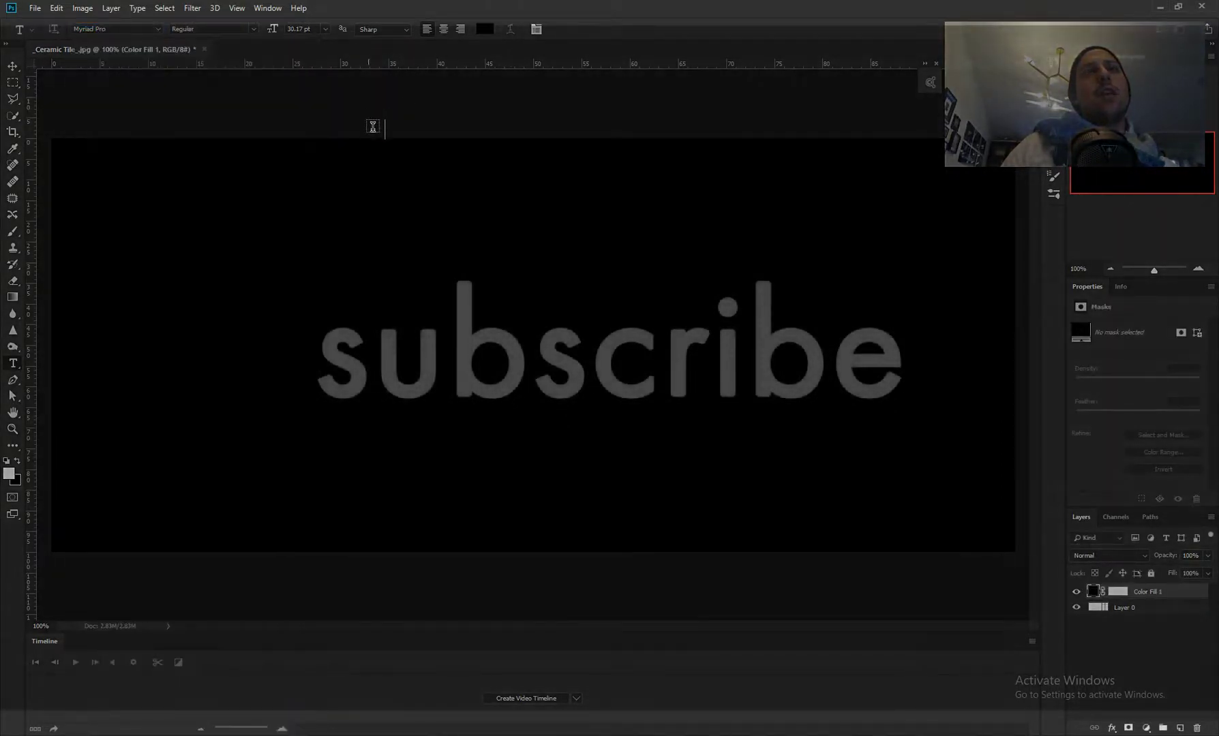